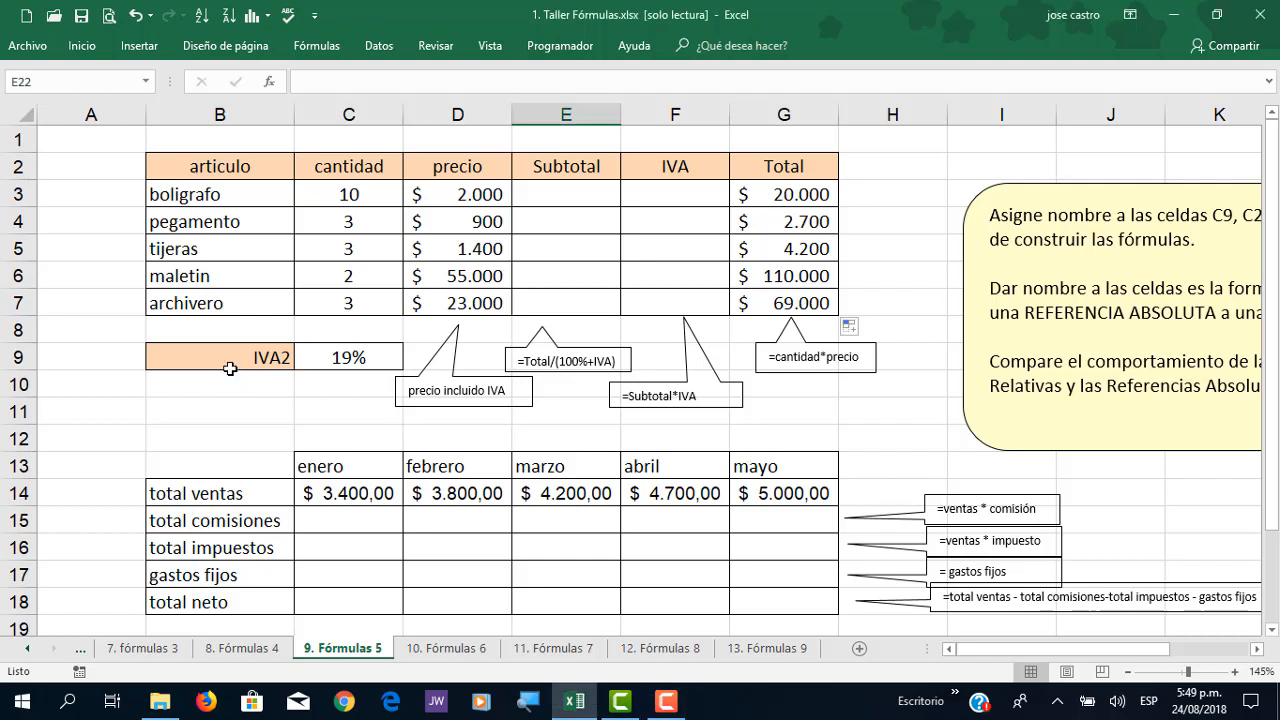
Step: Create a name for cell C9 from the IVA2 label in its left column, and select C9 to check the name
drag(248, 358, 340, 356)
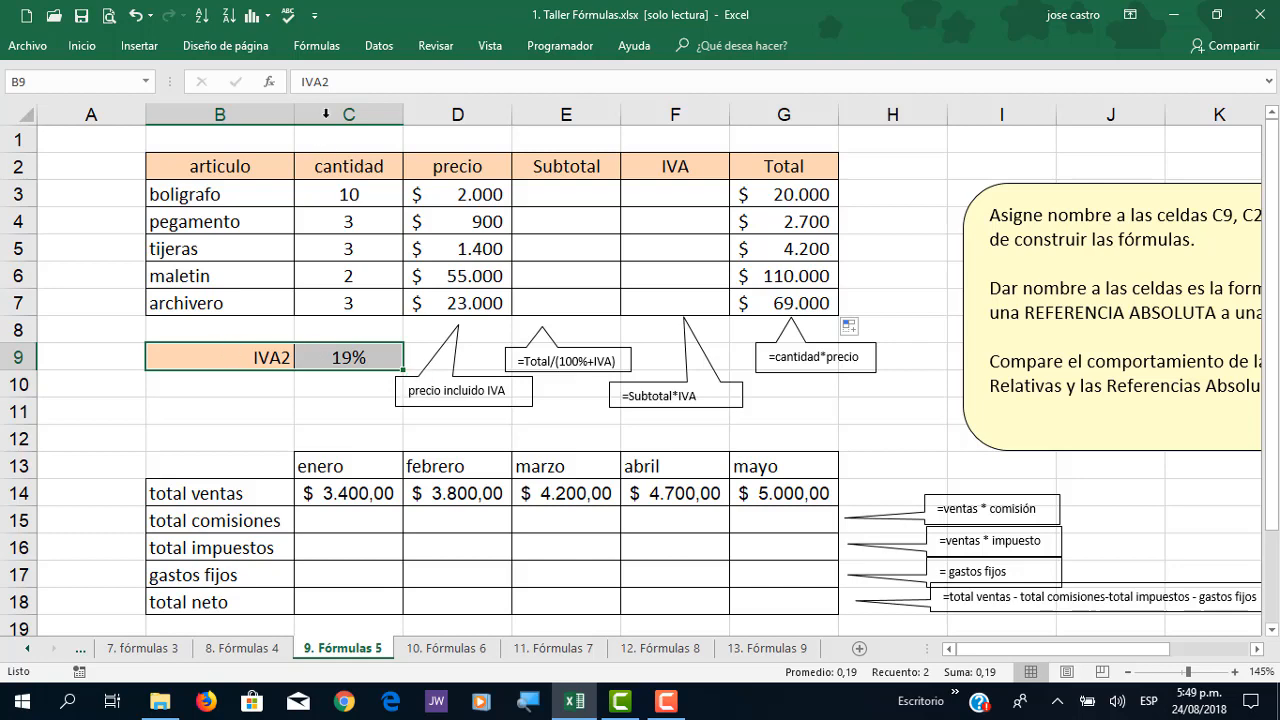
click(318, 46)
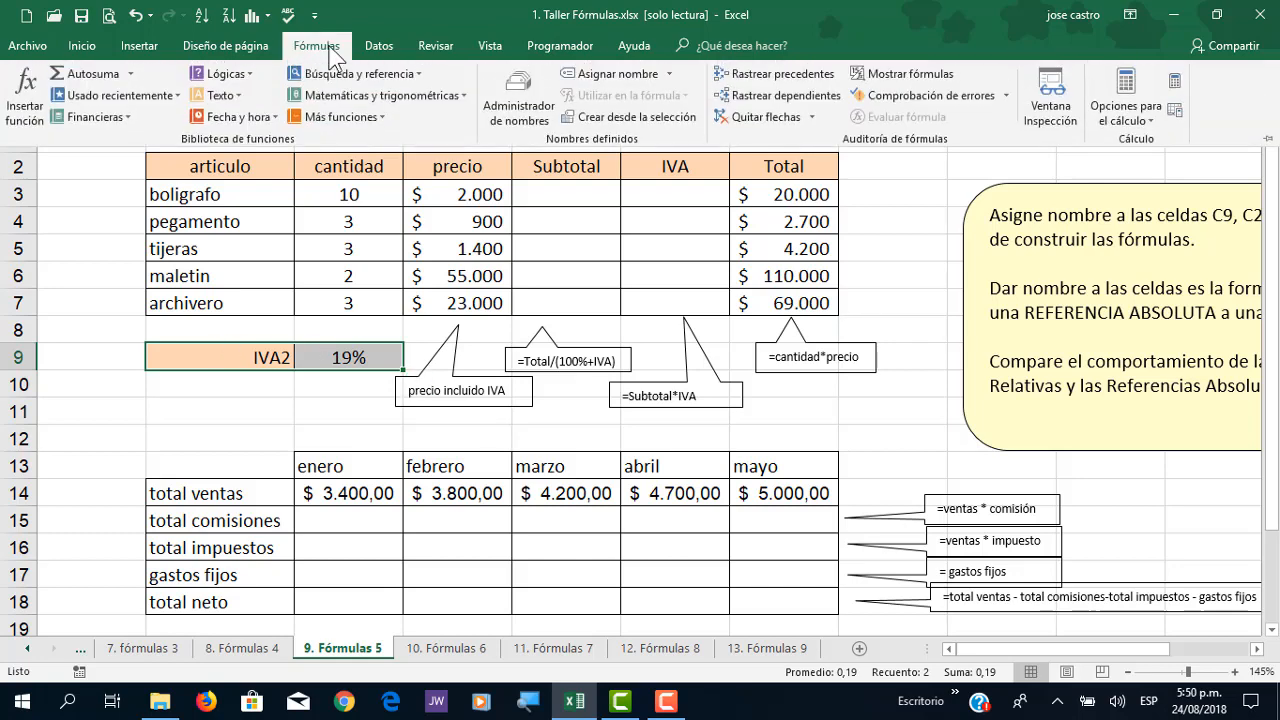
click(607, 120)
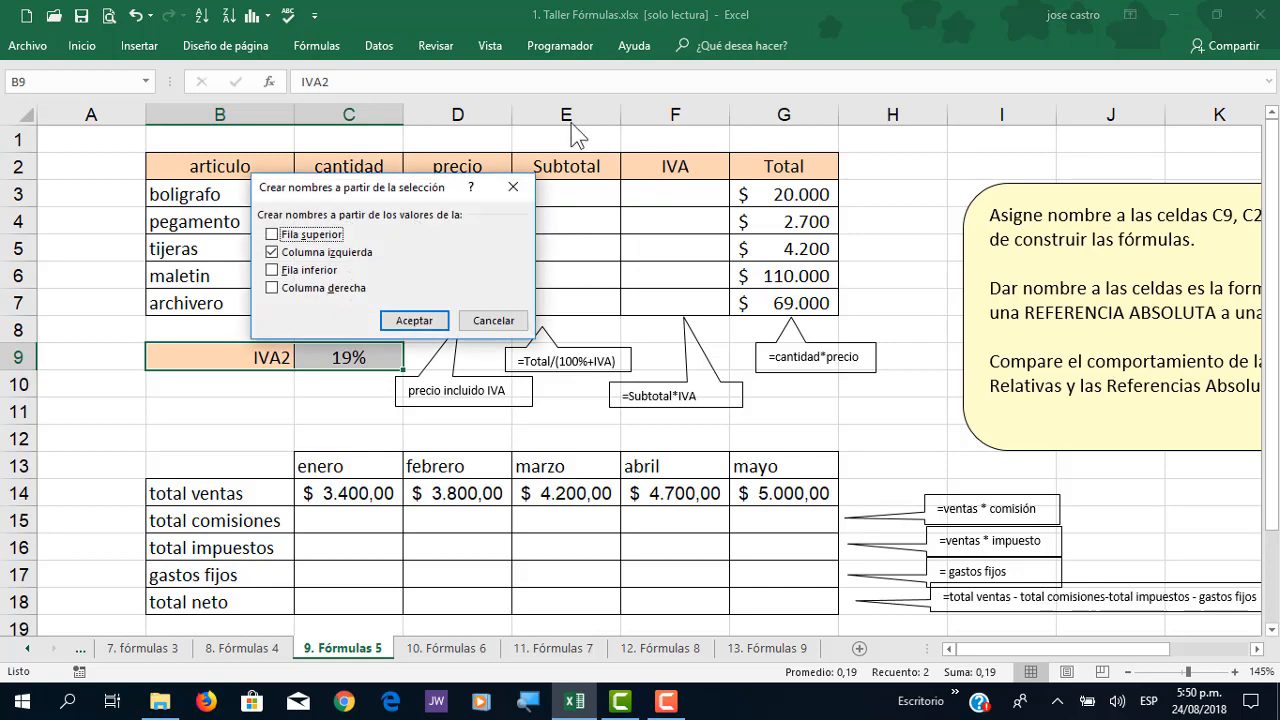
click(415, 322)
click(341, 358)
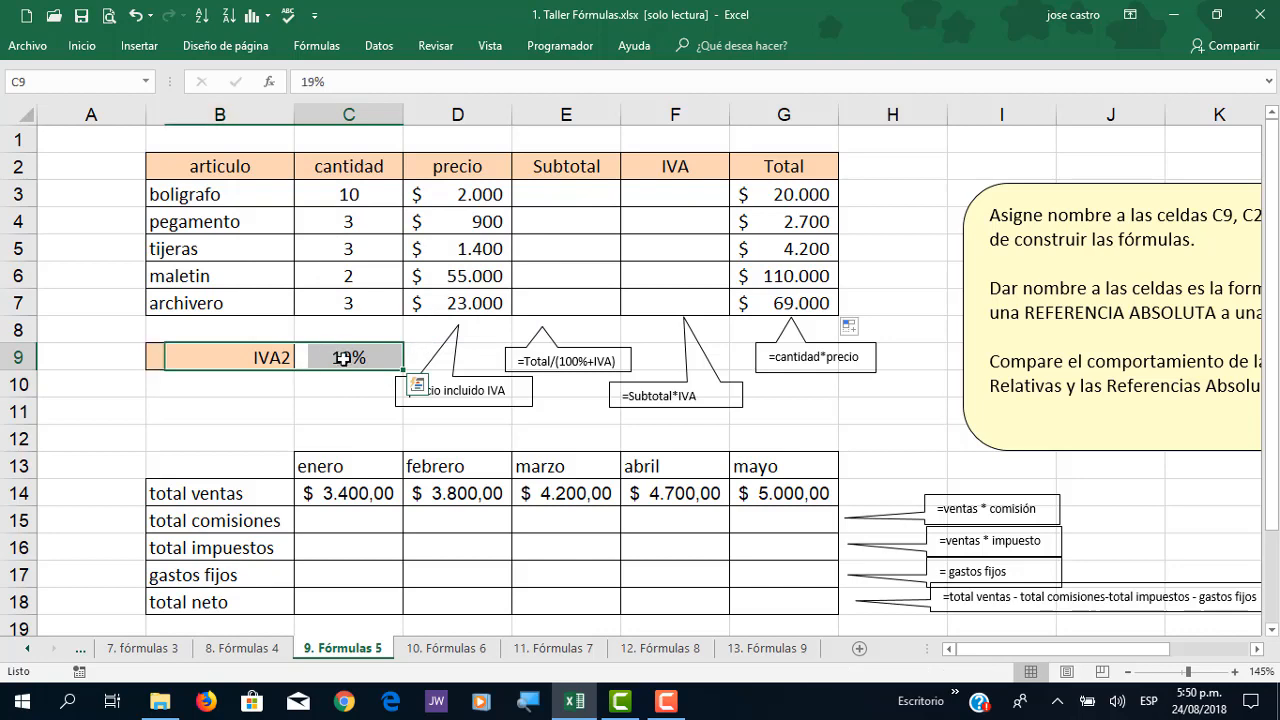
Step: Create names for cells C20 to C22 from the left-column labels comision, impuesto and gastos fijos
scroll(388, 452, down, 3)
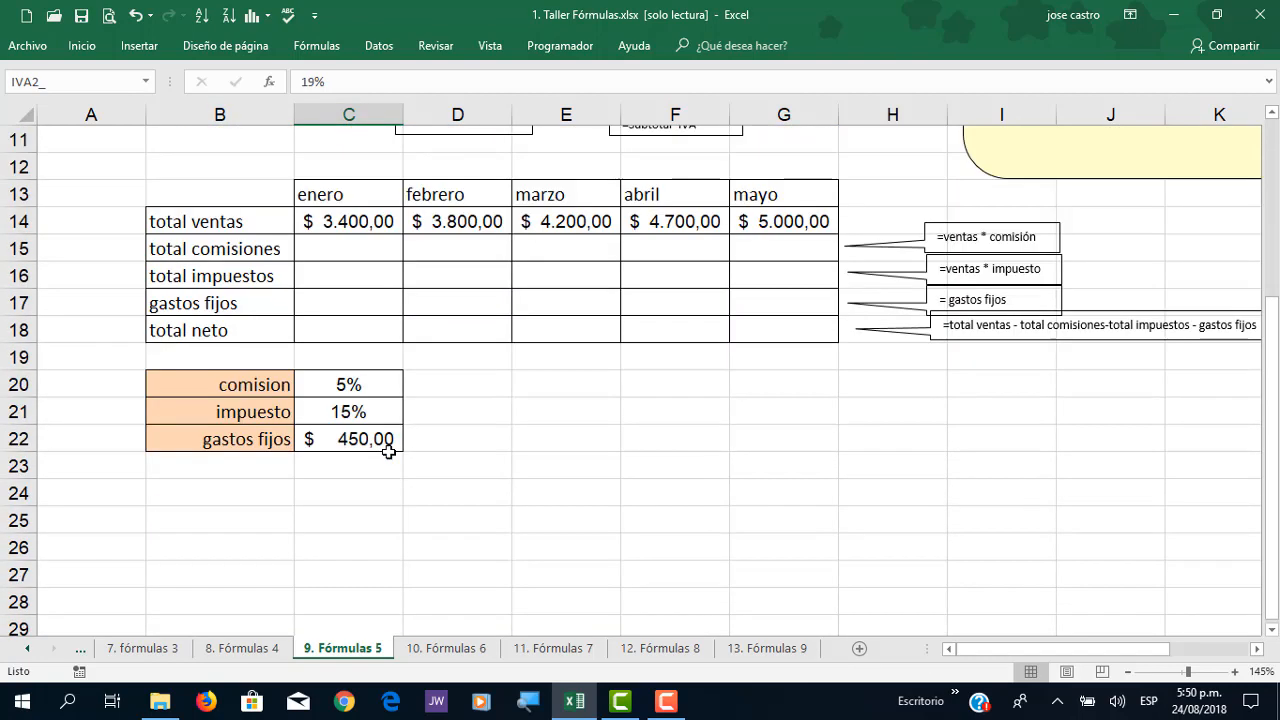
drag(257, 386, 357, 432)
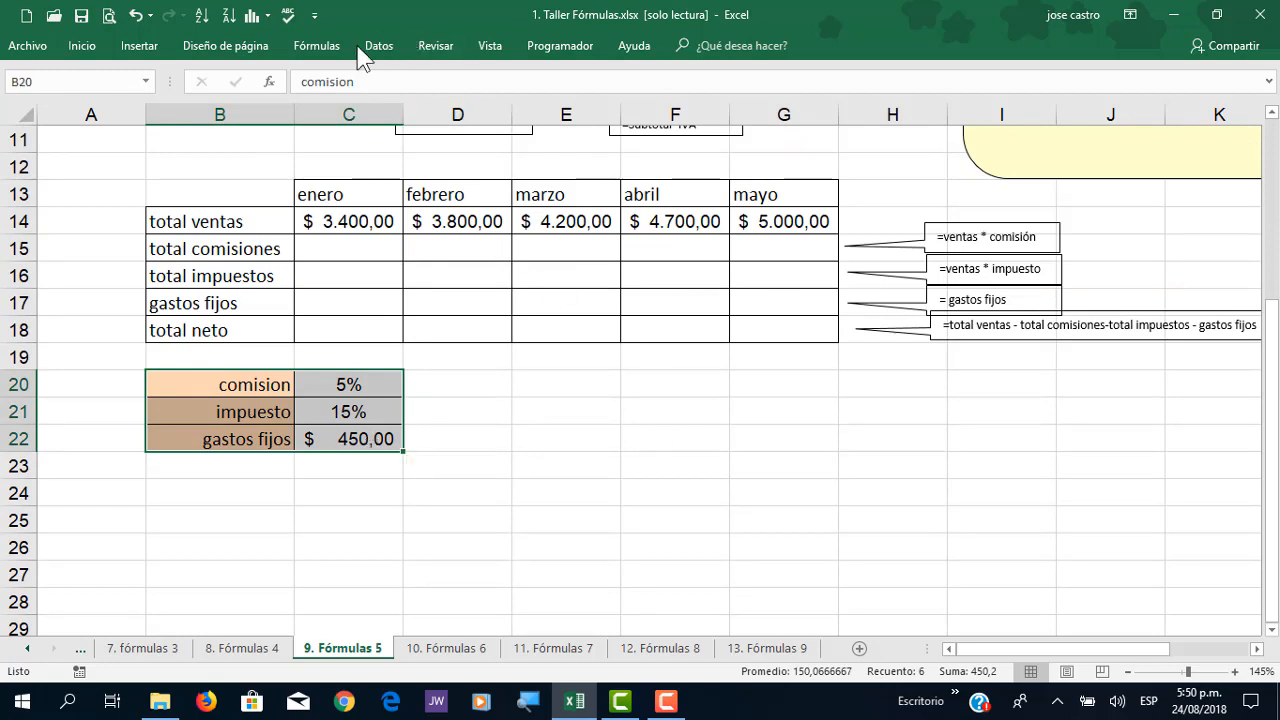
click(321, 46)
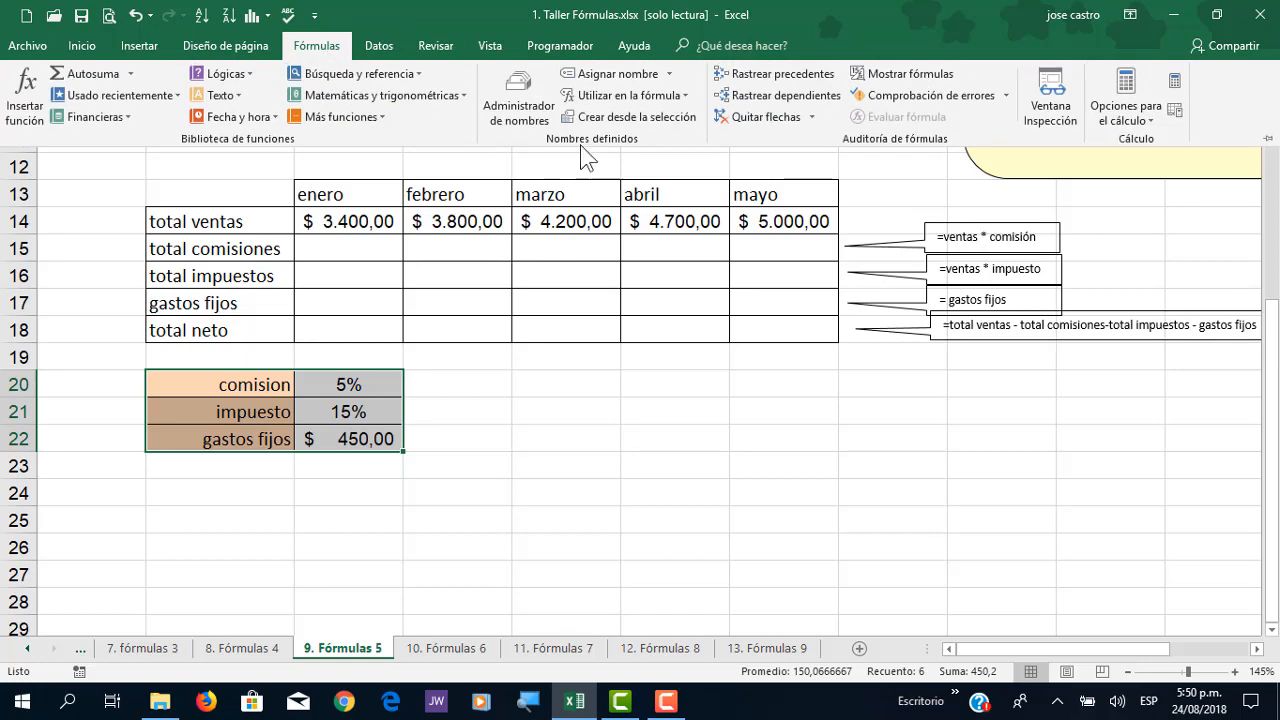
click(596, 120)
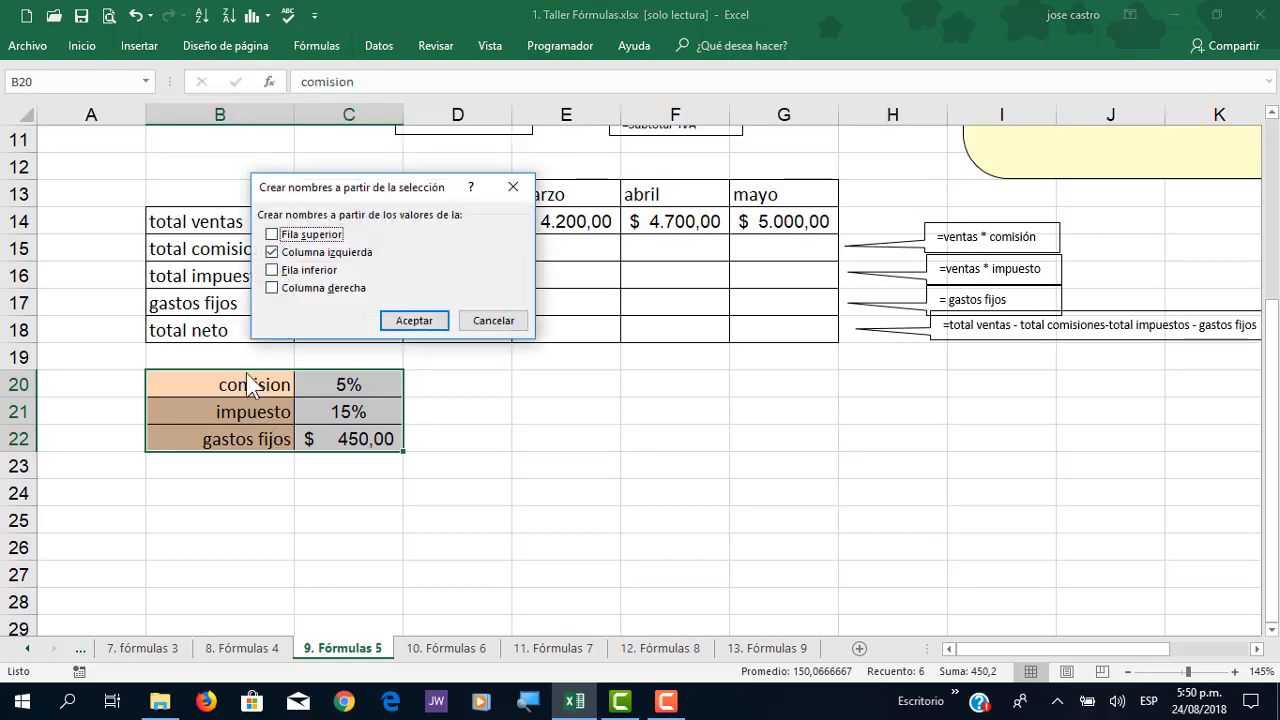
click(415, 320)
Step: On sheet 10. Fórmulas 6, create names for F18 and F19 from the left-column labels PorcentajeCuotaInicial and IVA3
click(448, 648)
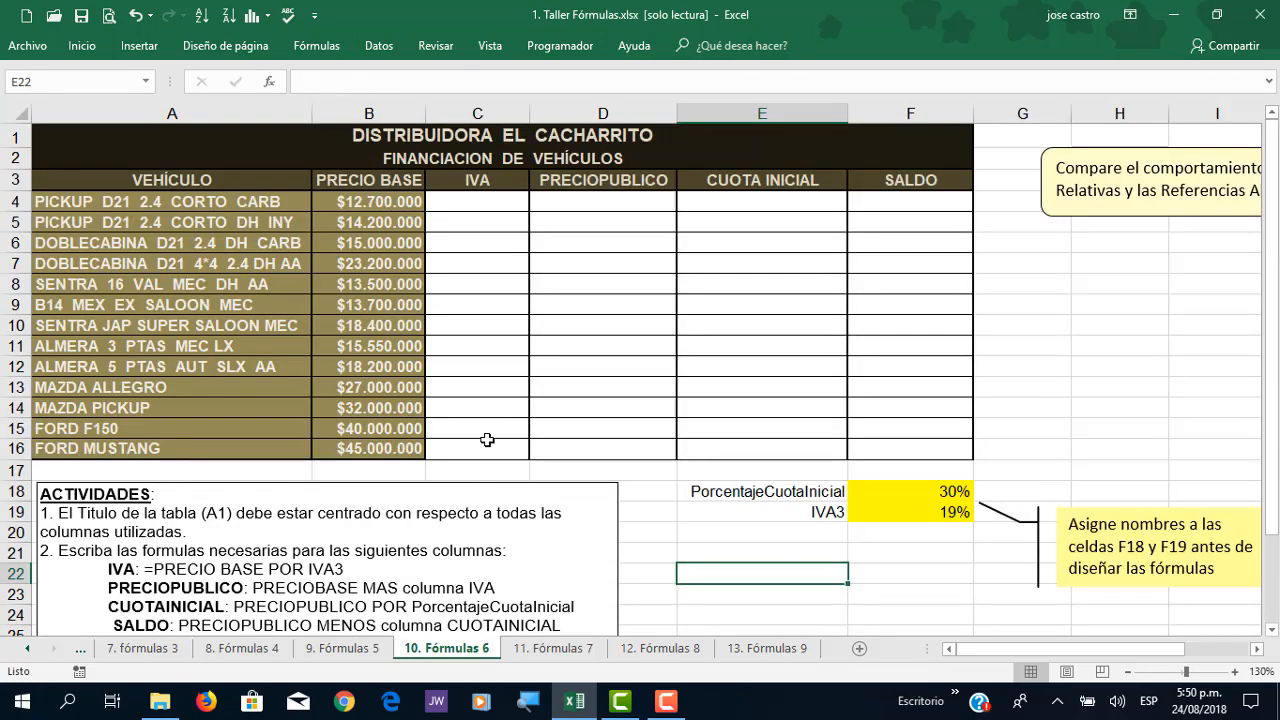
drag(763, 492, 910, 514)
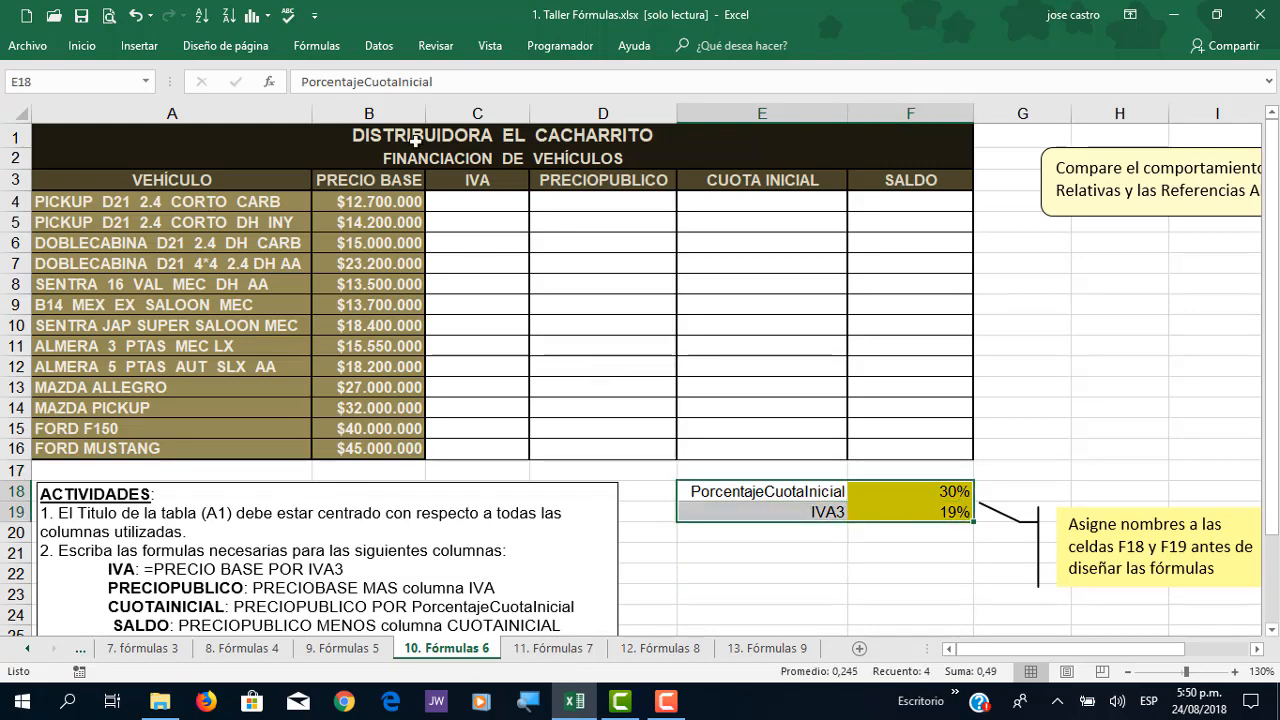
click(321, 48)
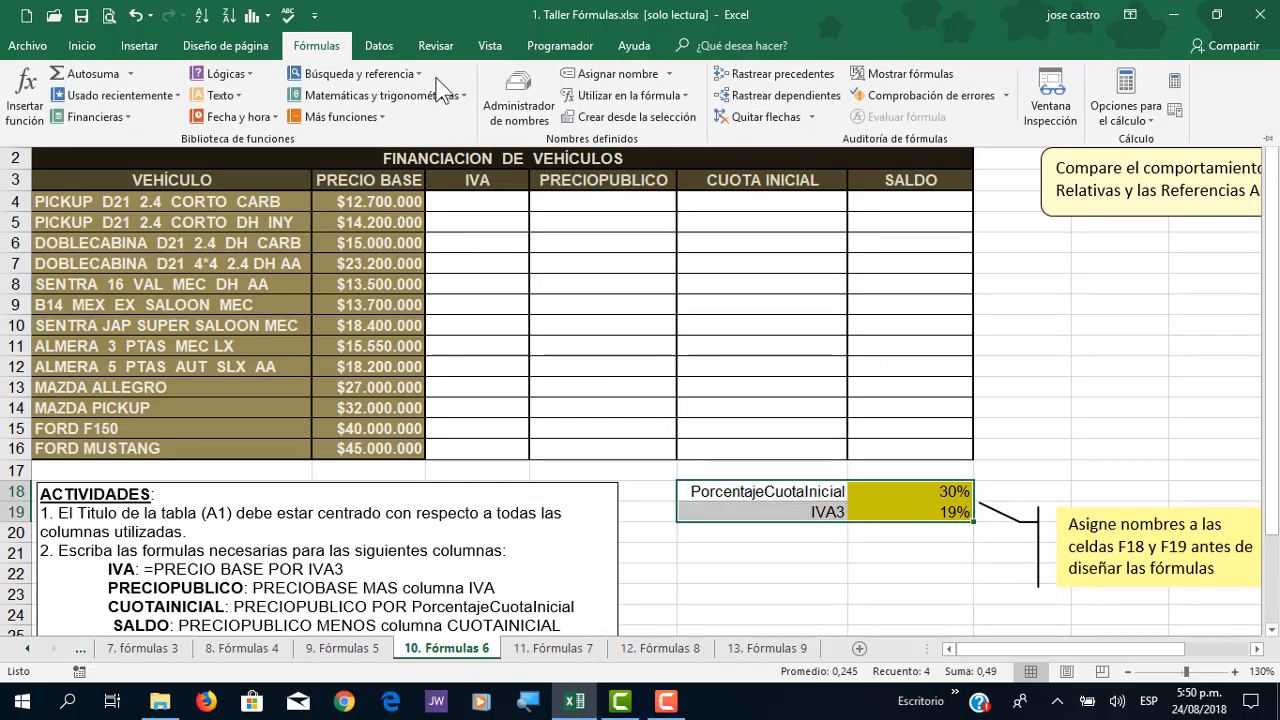
click(637, 118)
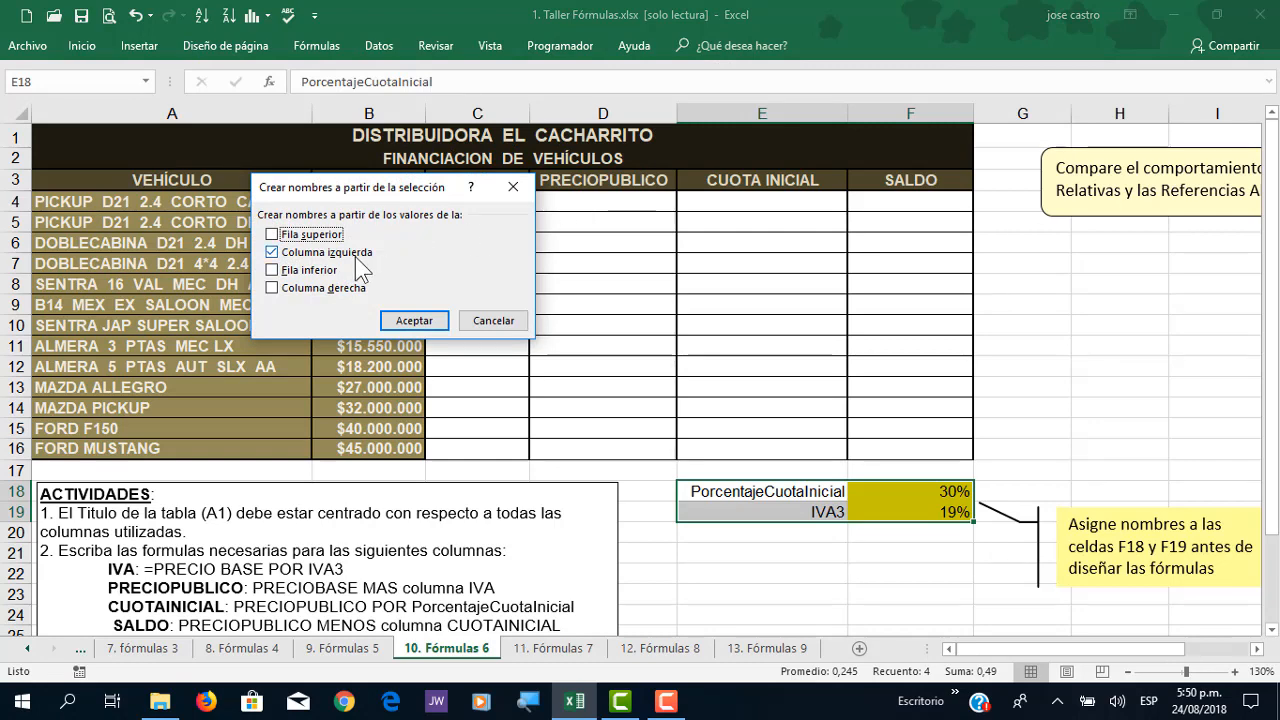
click(414, 321)
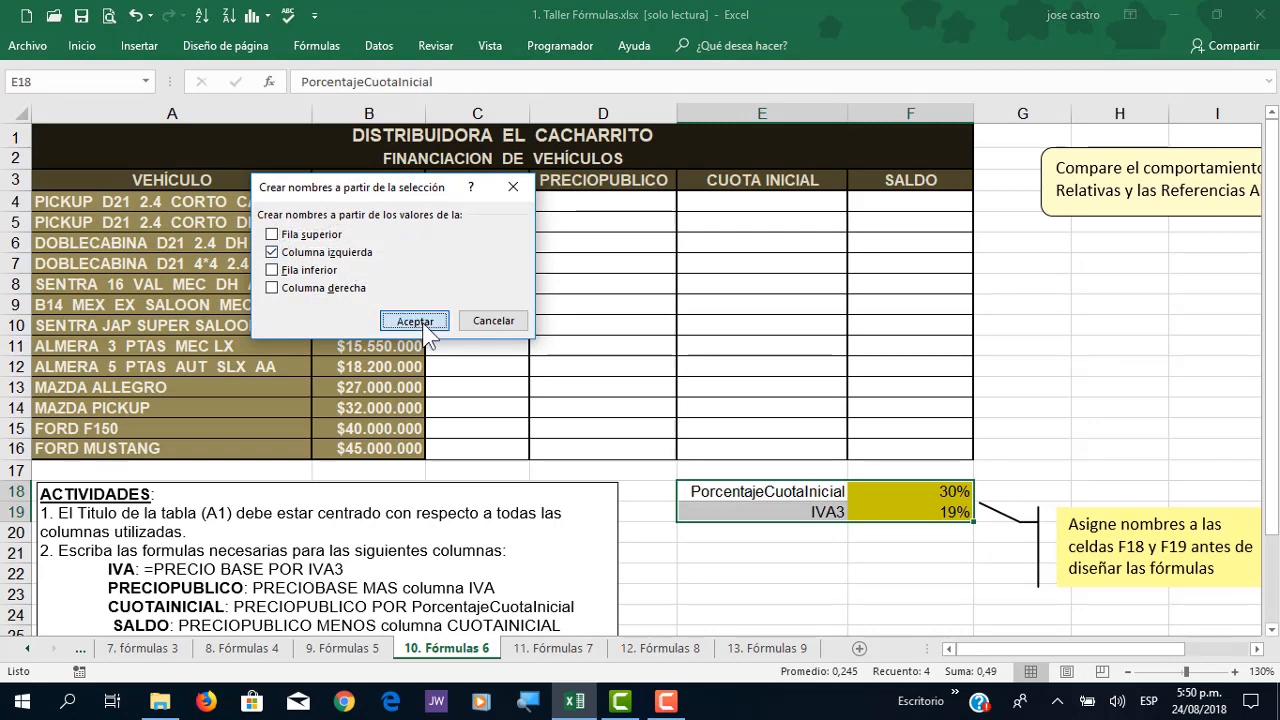
Step: On sheet 11. Fórmulas 7, create a name for cell K29 from its left-column label Nota Mínima
click(553, 648)
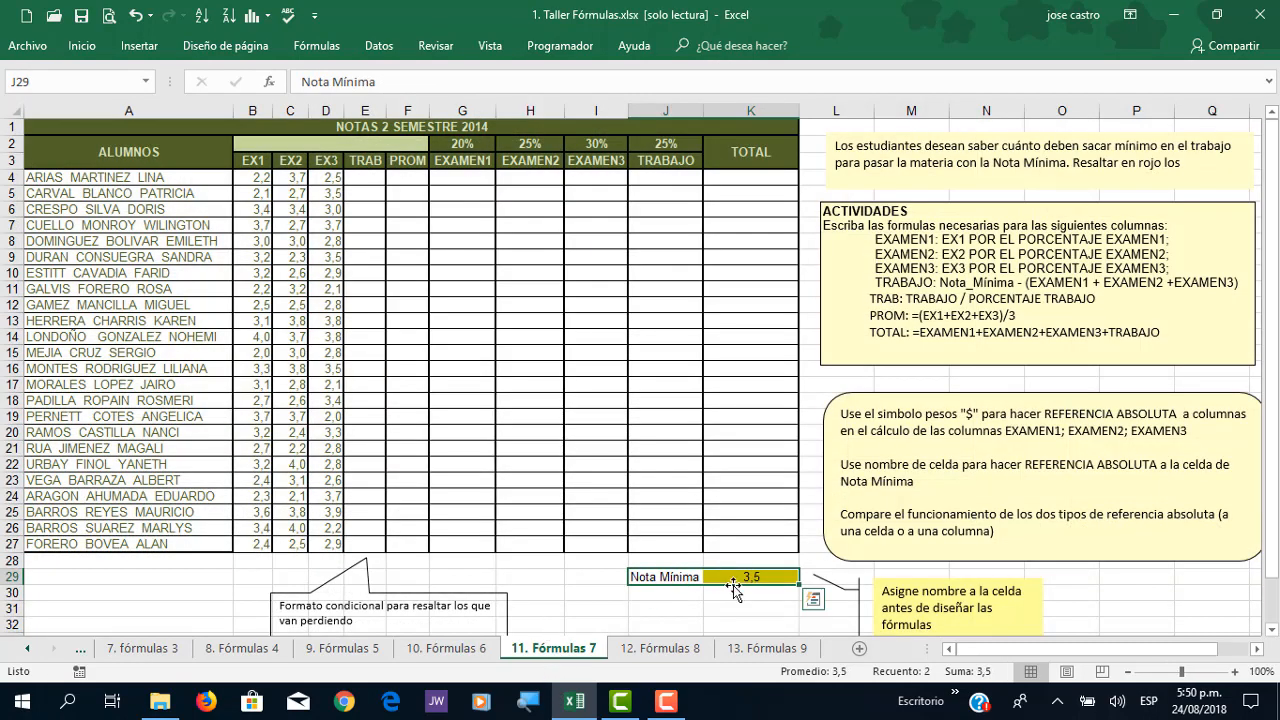
click(329, 47)
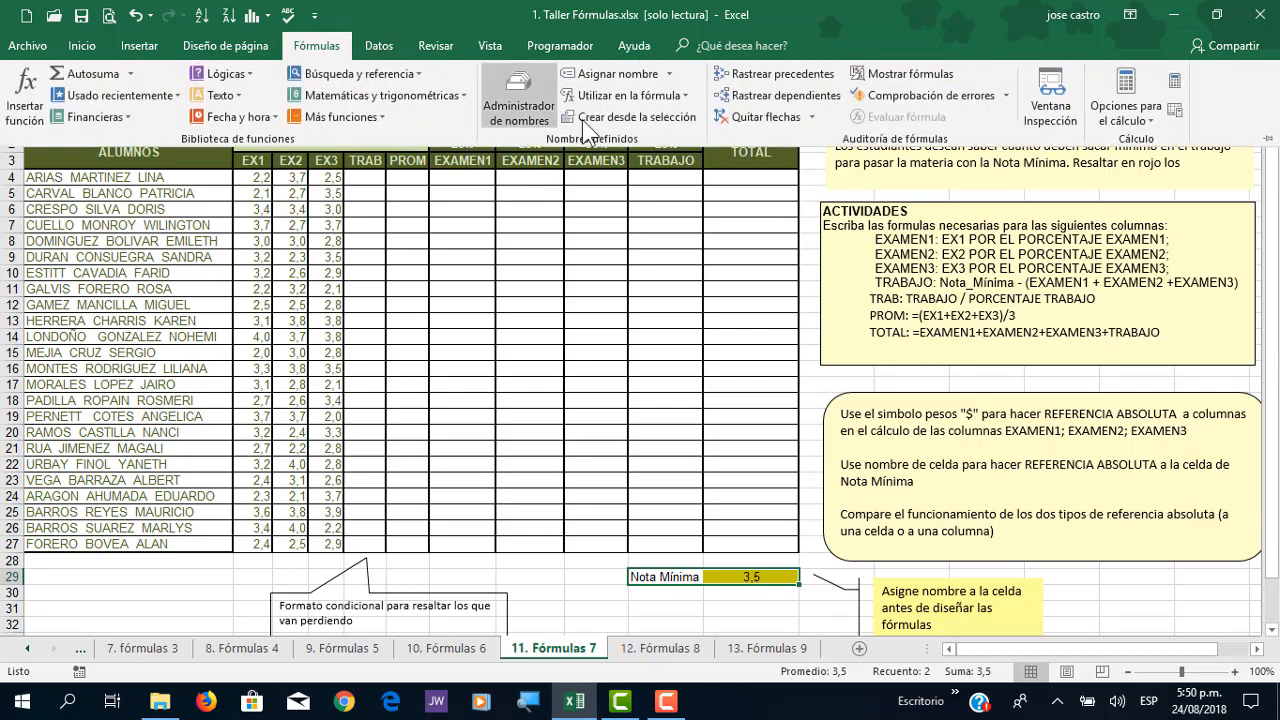
click(611, 119)
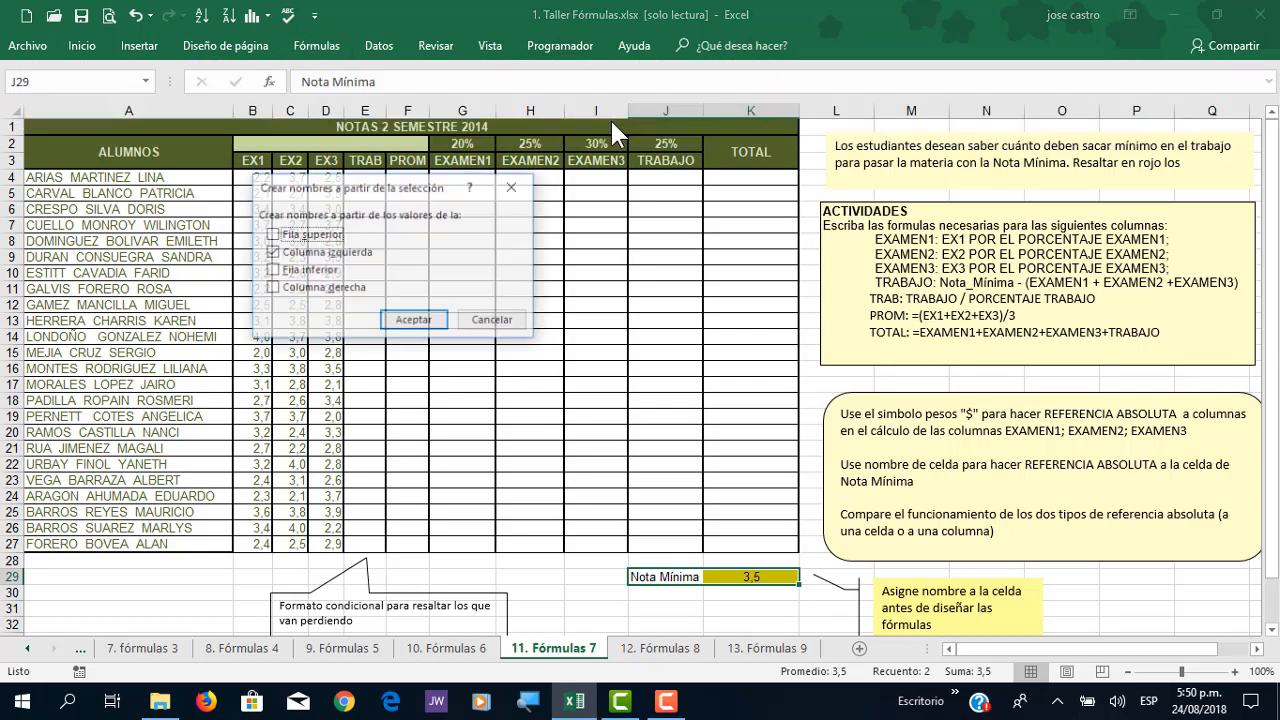
click(414, 321)
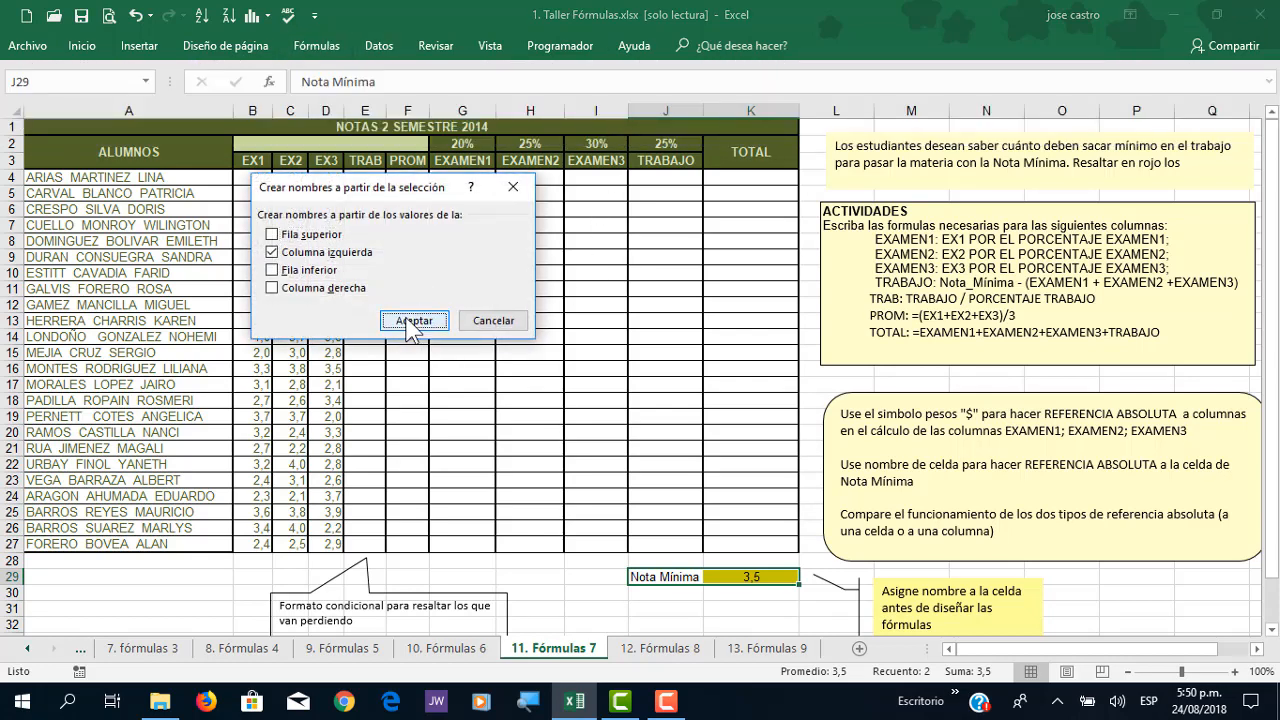
Step: On sheet 12. Fórmulas 8, create names for O17 and O18 from the left-column labels IVA3 and DESCUENTO
click(648, 654)
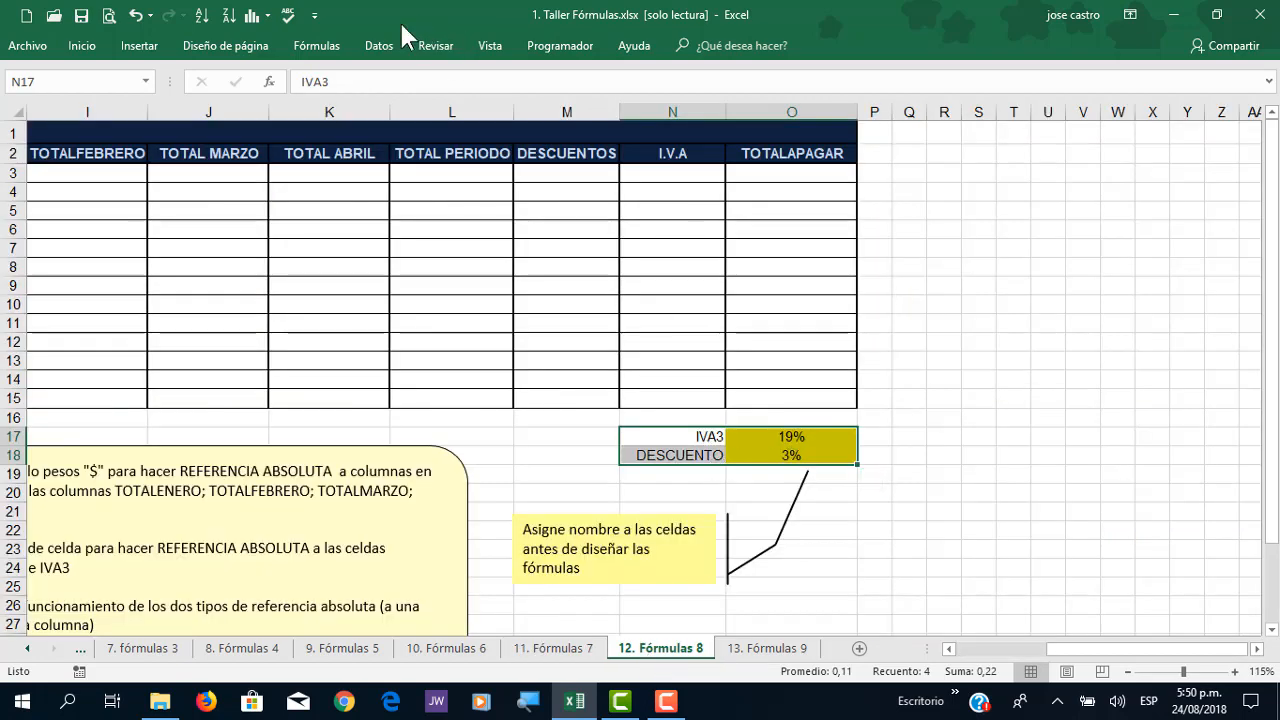
click(310, 46)
click(640, 117)
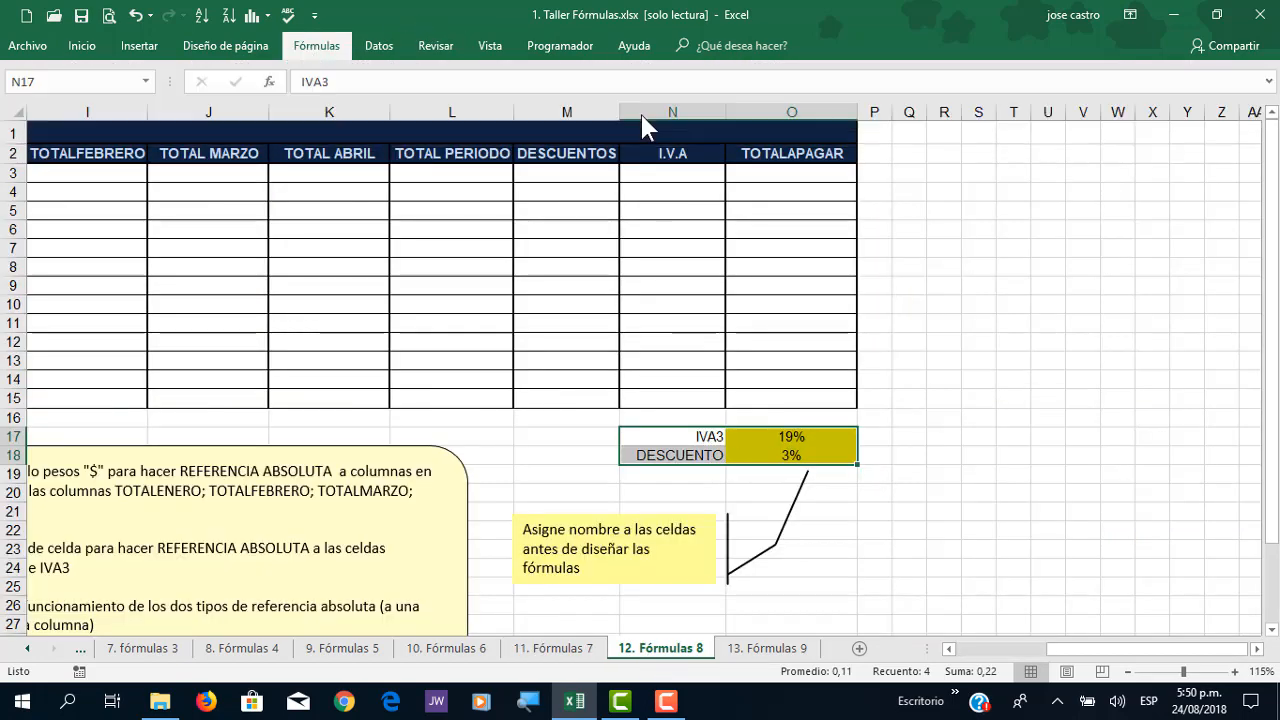
click(410, 322)
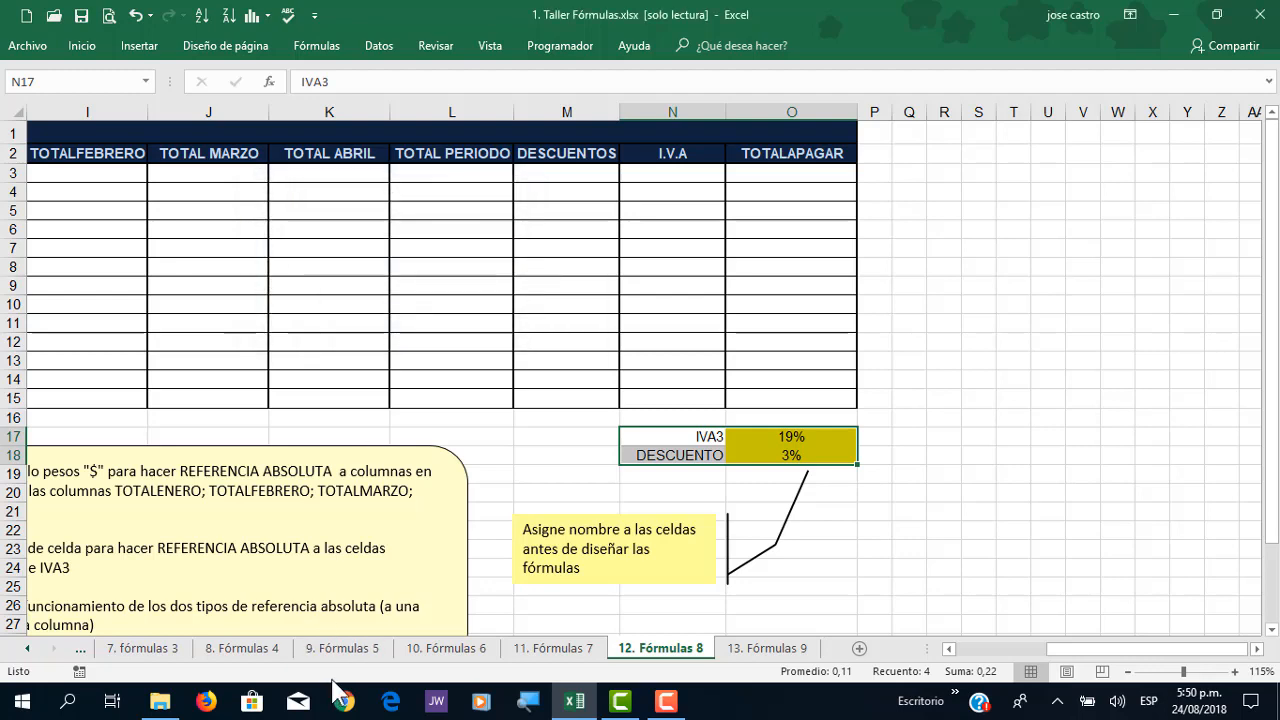
Step: Return to sheet 9. Fórmulas 5 and inspect the Total formula for boligrafo in G3
click(380, 656)
scroll(346, 528, up, 4)
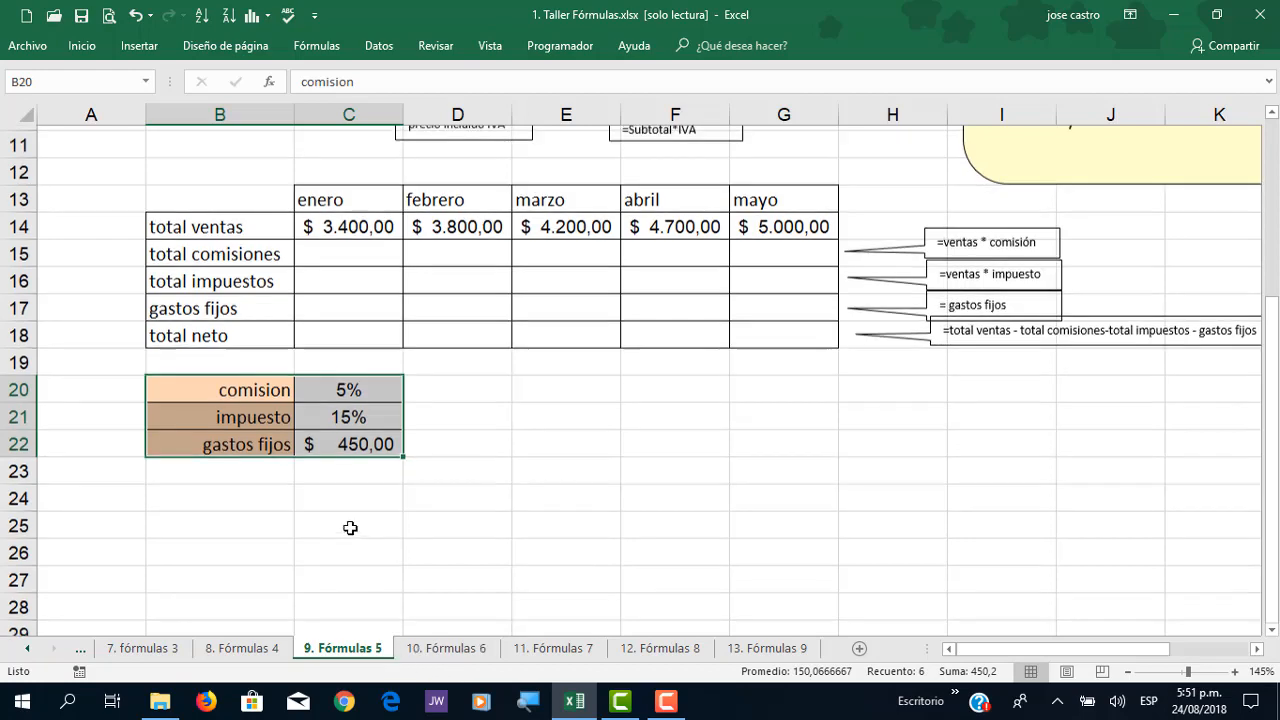
click(330, 396)
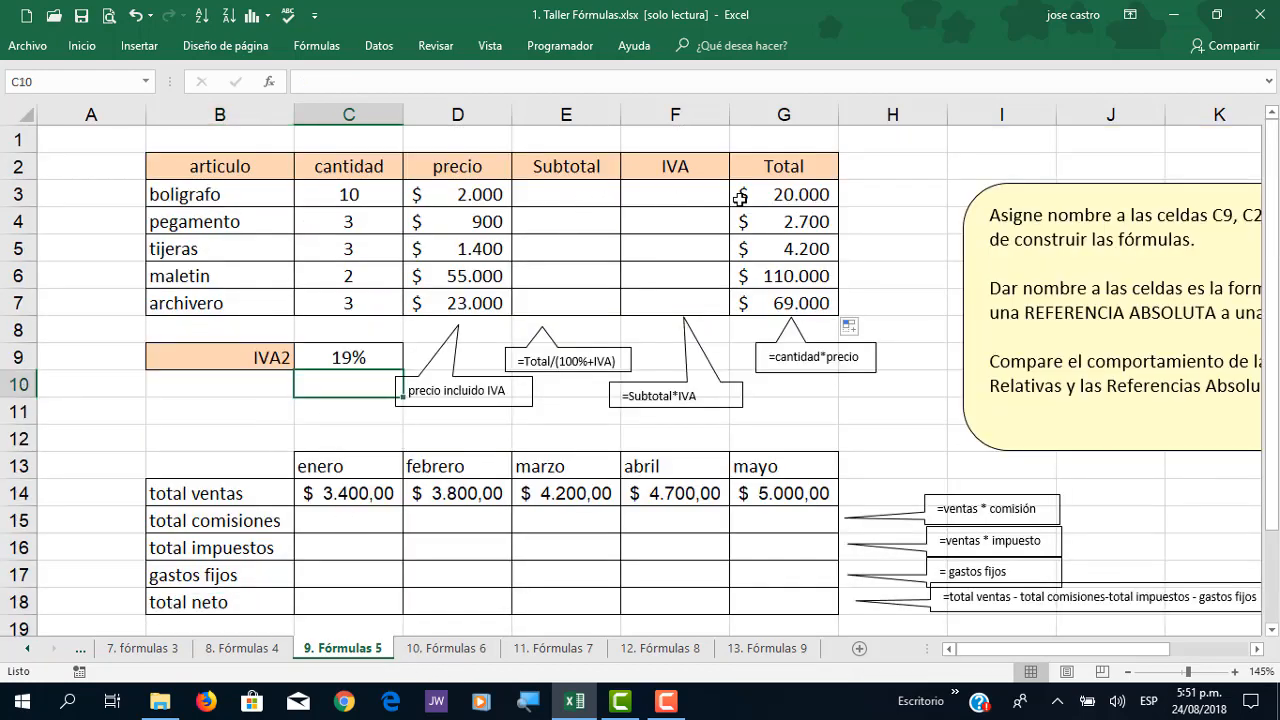
click(795, 193)
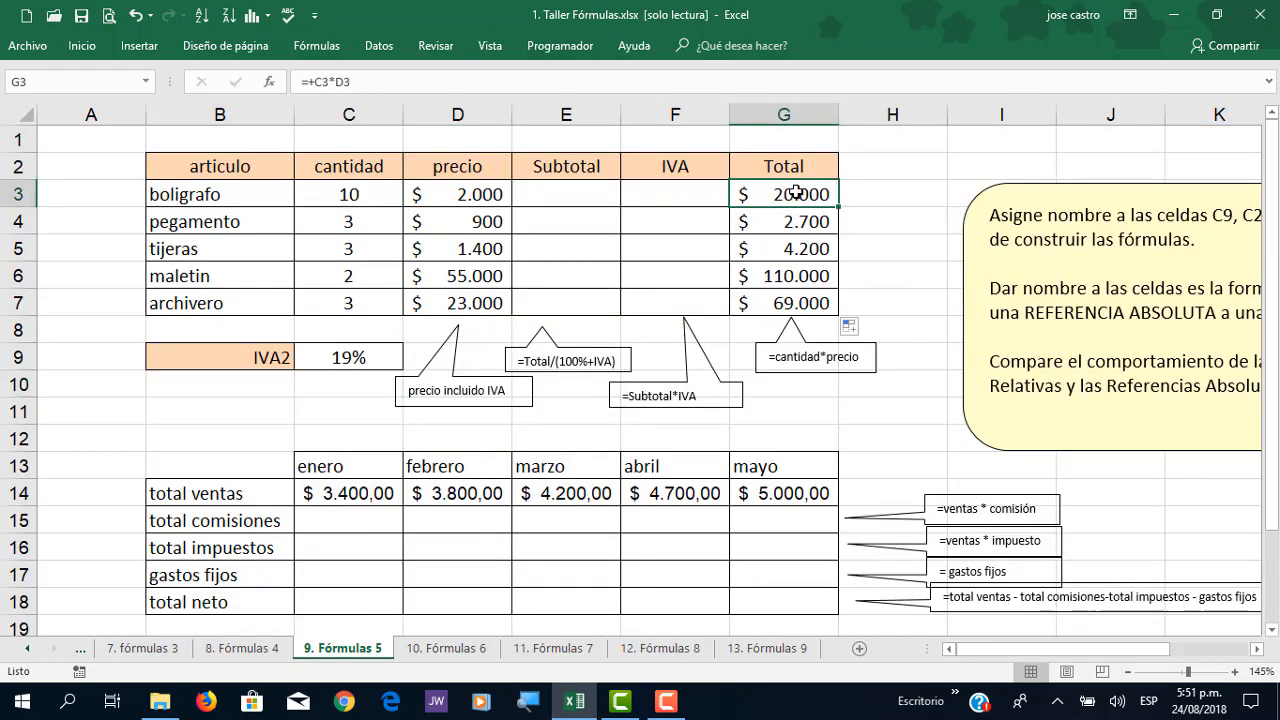
double_click(795, 193)
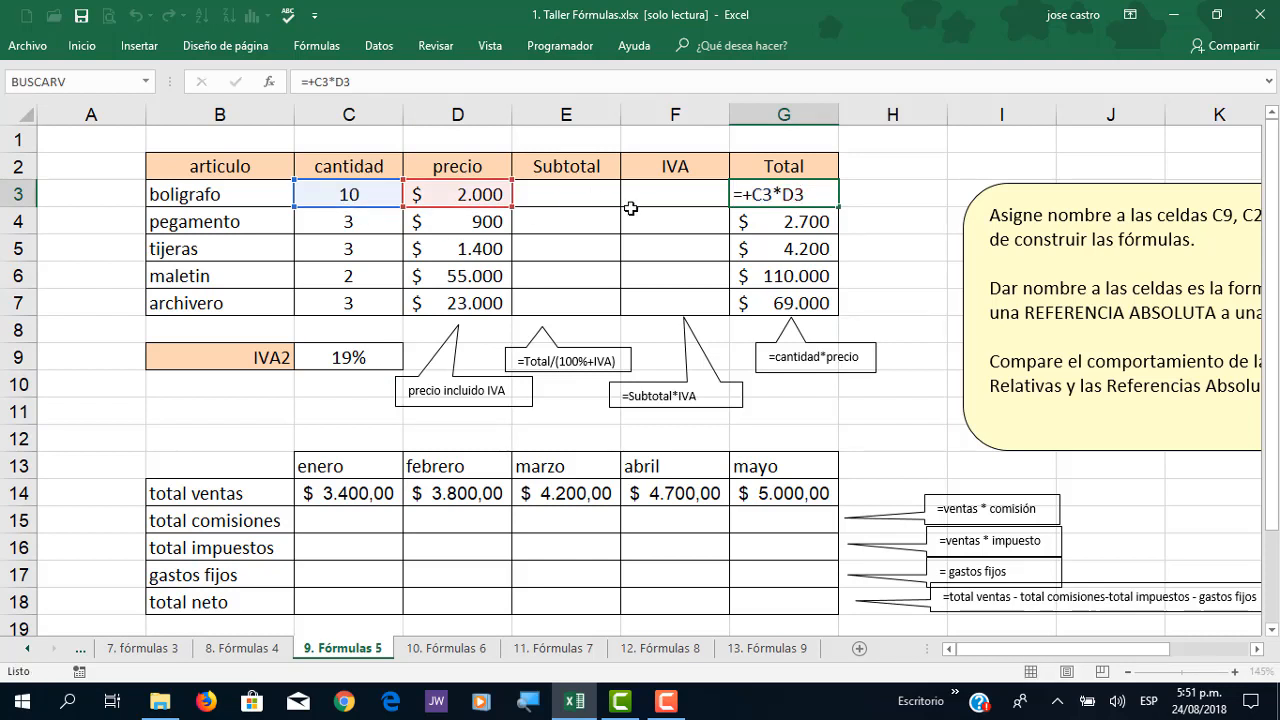
key(Return)
Step: Enter the Subtotal formula +G3/(100%+IVA2_) for boligrafo in E3, referencing the named IVA cell C9
click(570, 195)
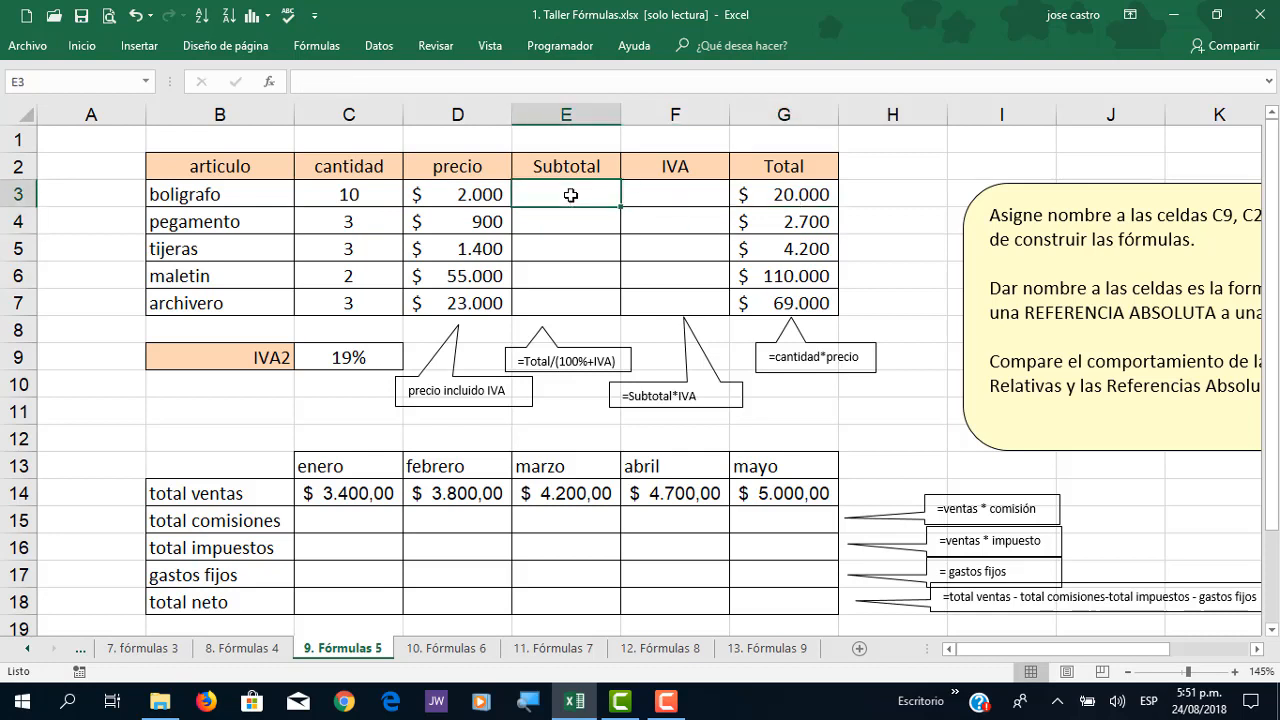
text(+10)
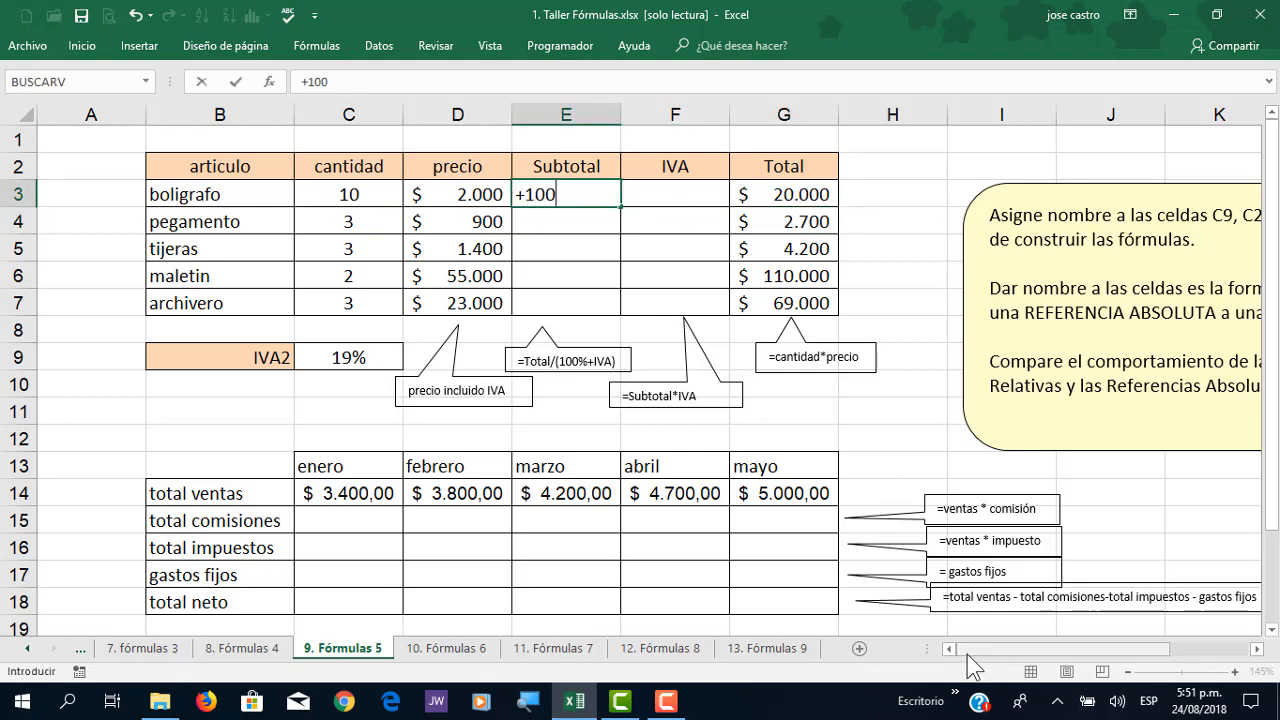
text(0)
key(BackSpace)
key(BackSpace)
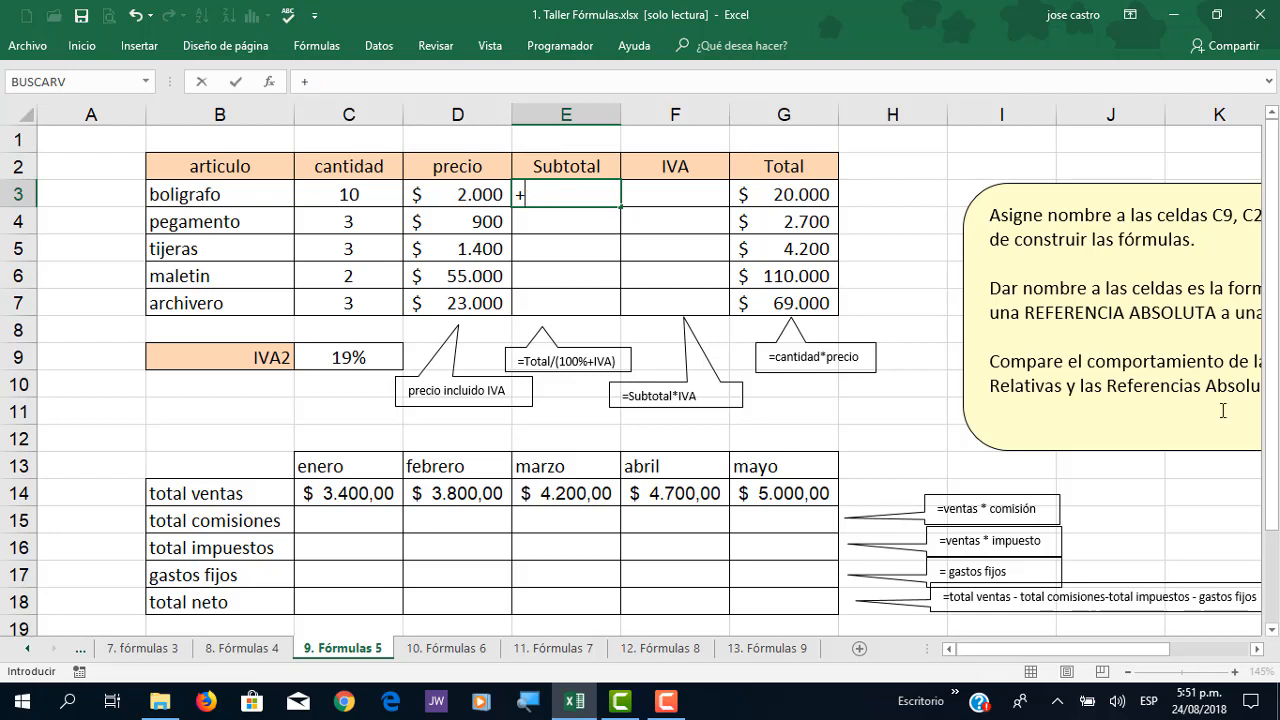
click(815, 194)
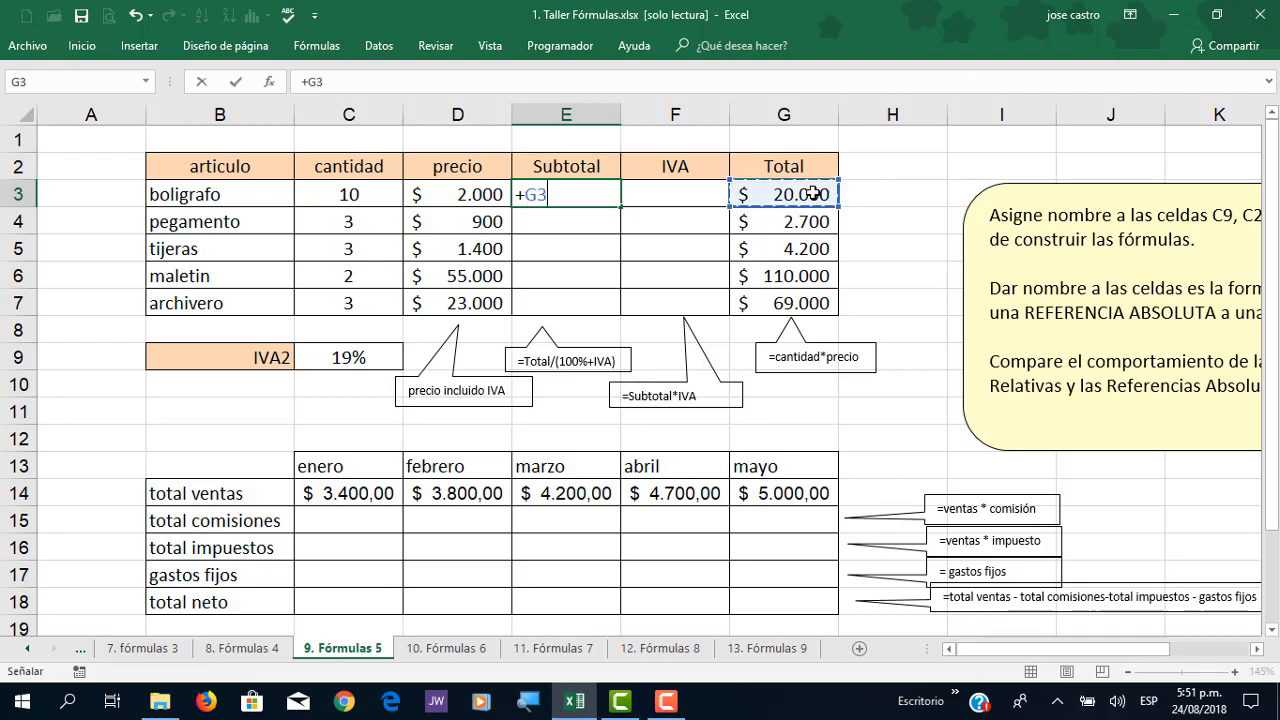
text(/(100)
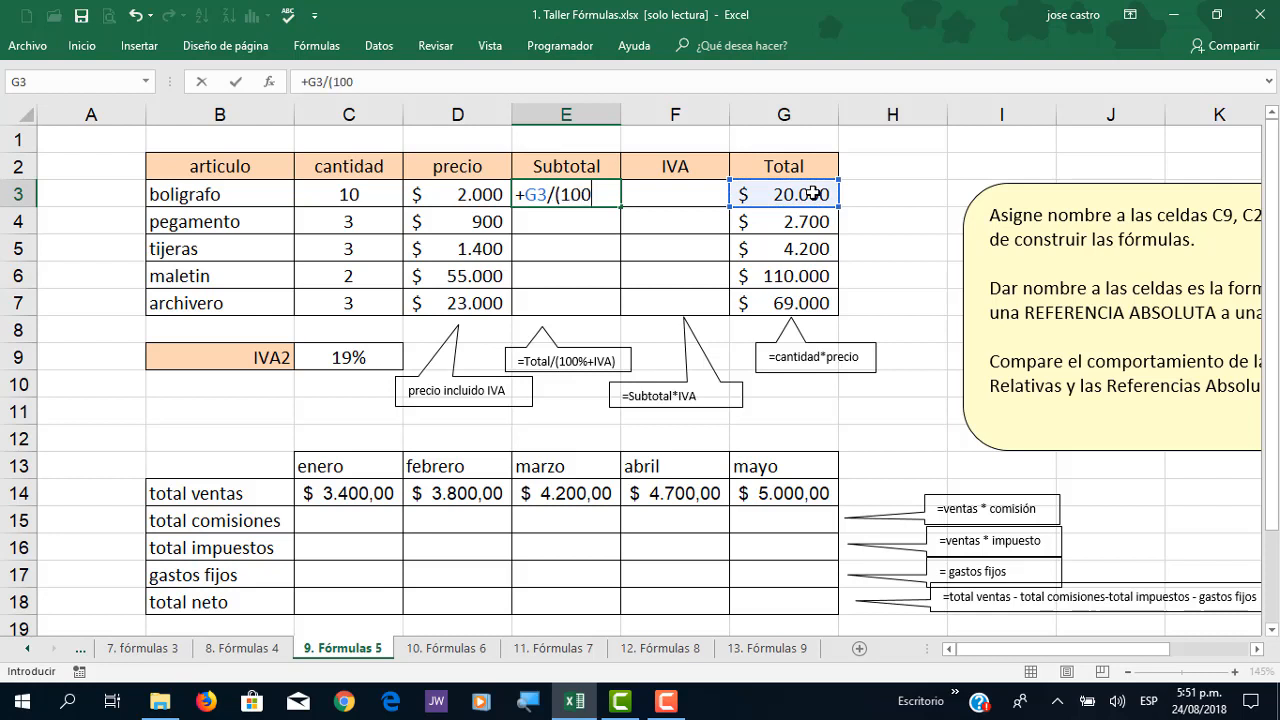
text(%+)
click(330, 357)
text())
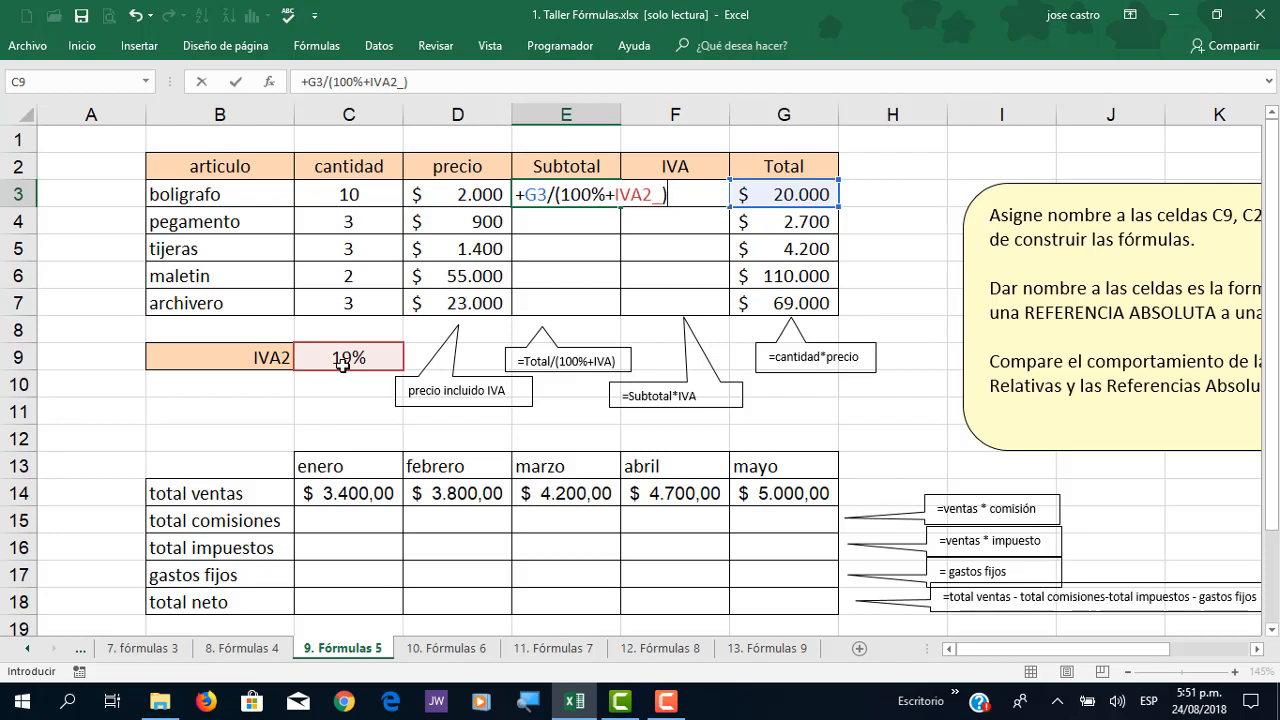
key(Return)
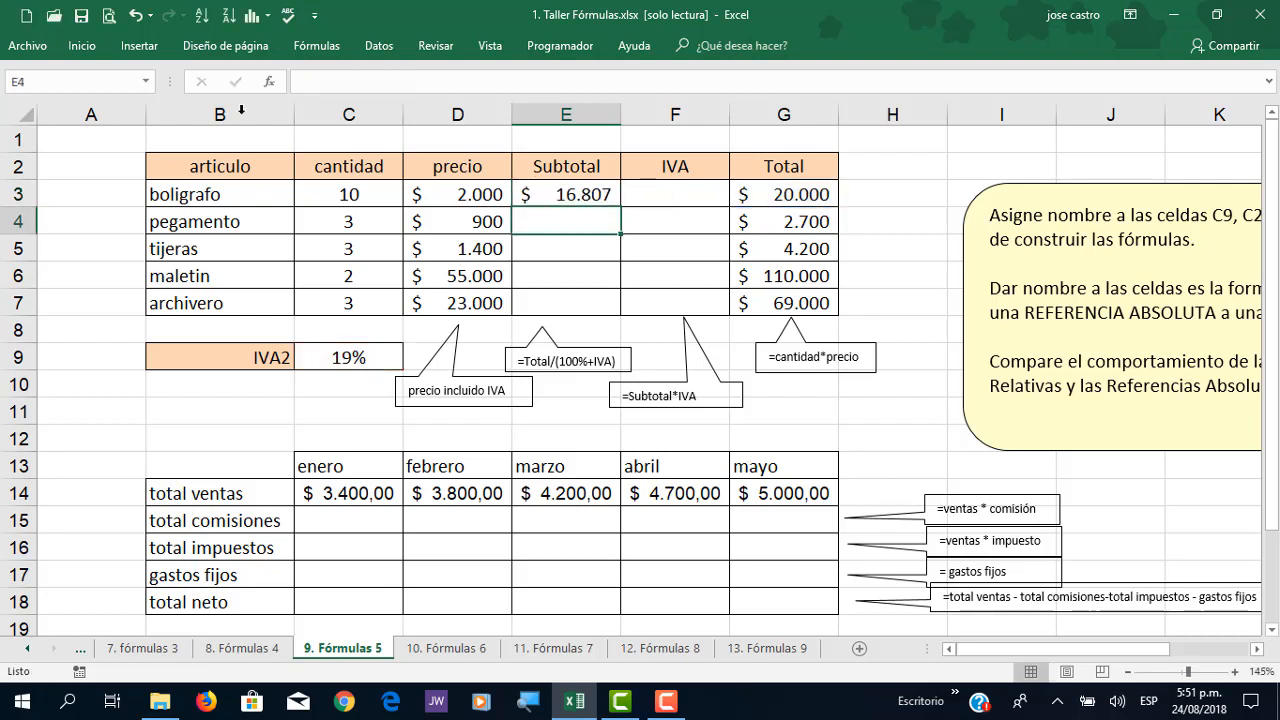
Step: Check the references of the Subtotal formula in E3 and fill it down through E7
click(584, 190)
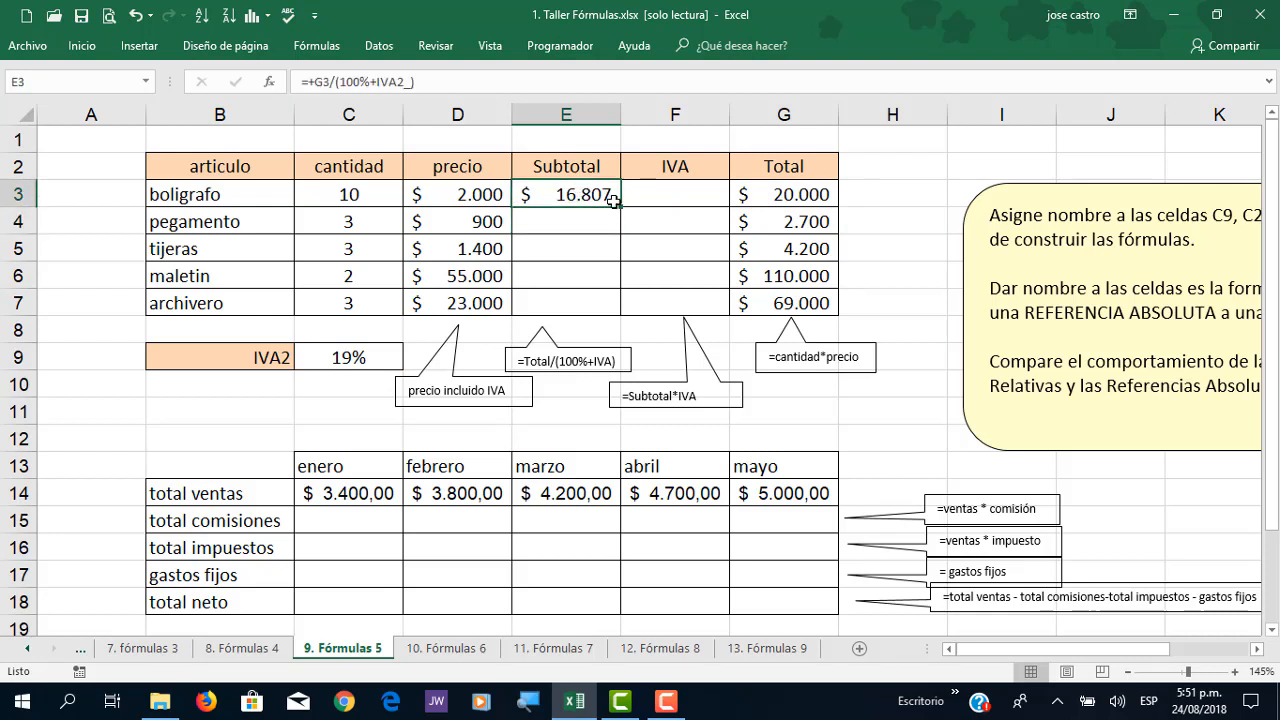
double_click(592, 195)
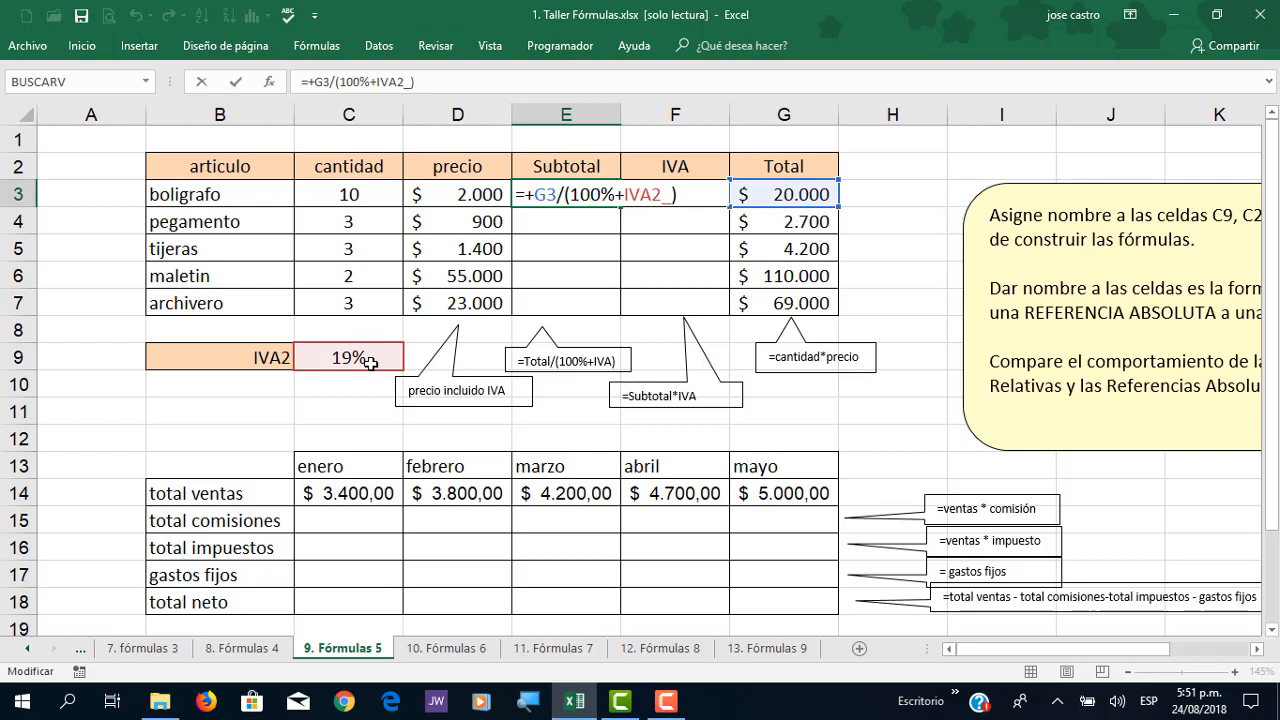
key(Return)
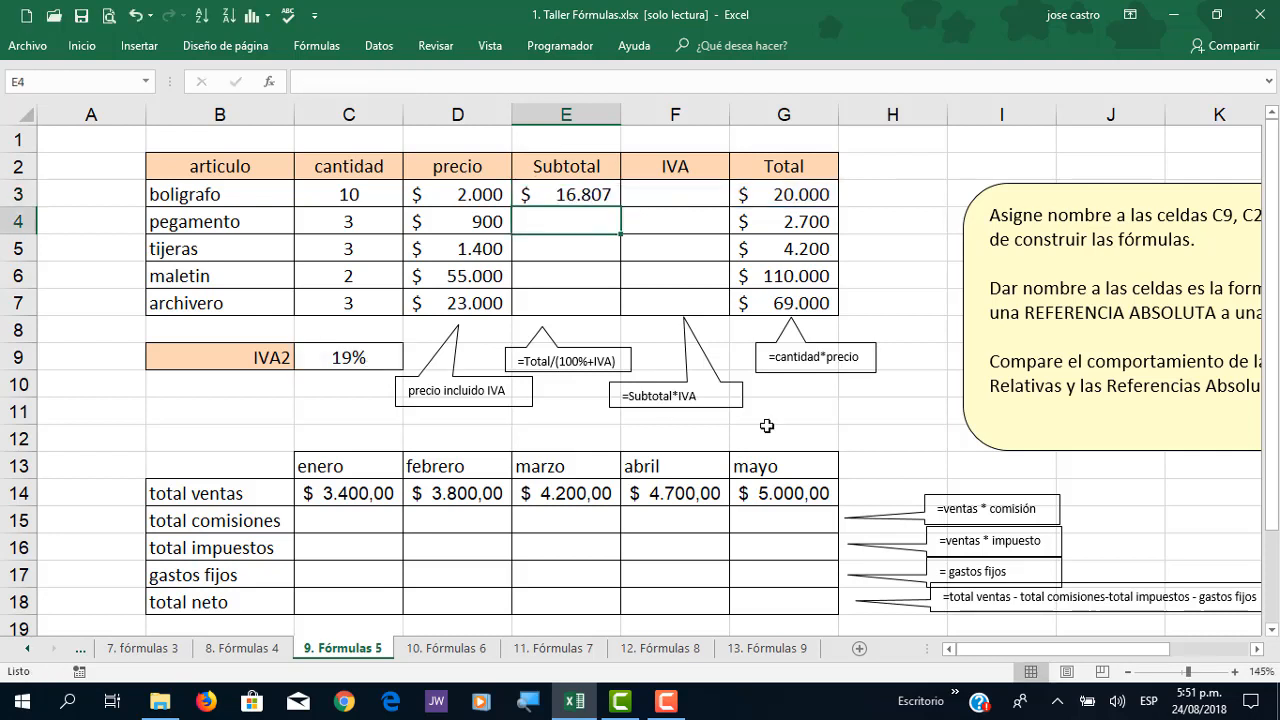
click(608, 196)
drag(619, 206, 592, 298)
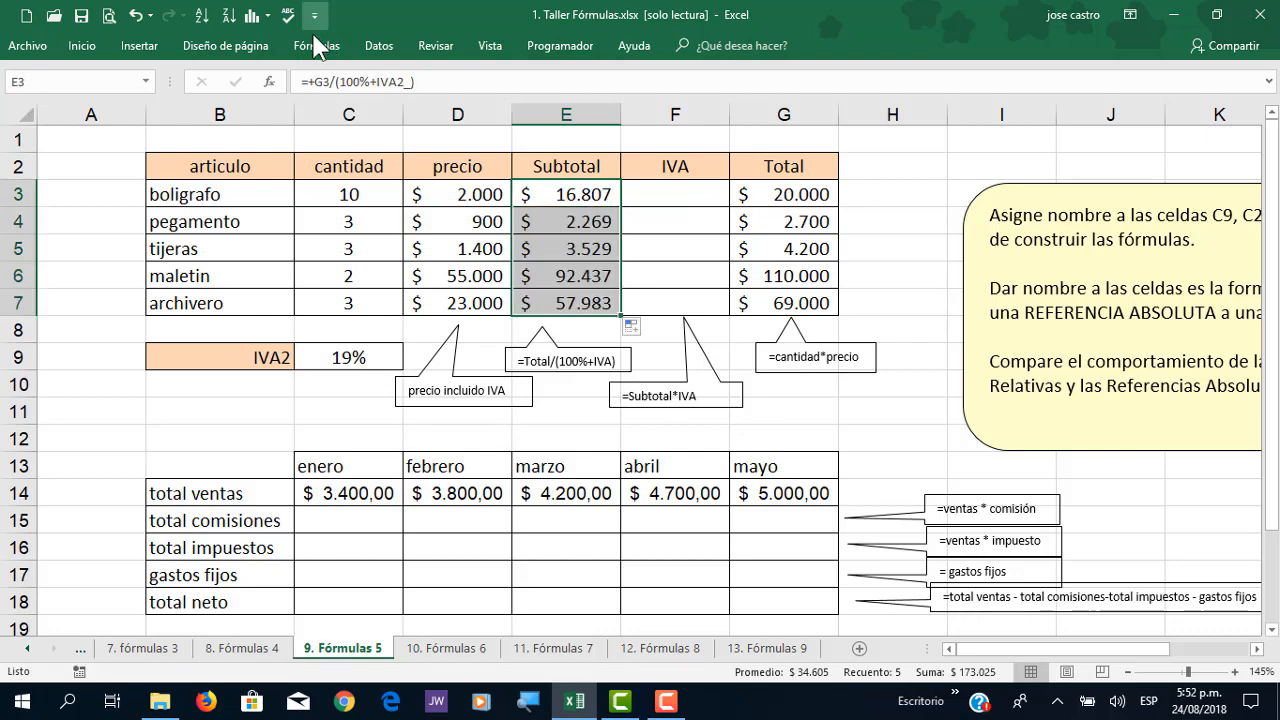
Step: Display the sheet's formulas and compare the references in the Subtotal cells from E3 to E6
click(316, 46)
click(884, 76)
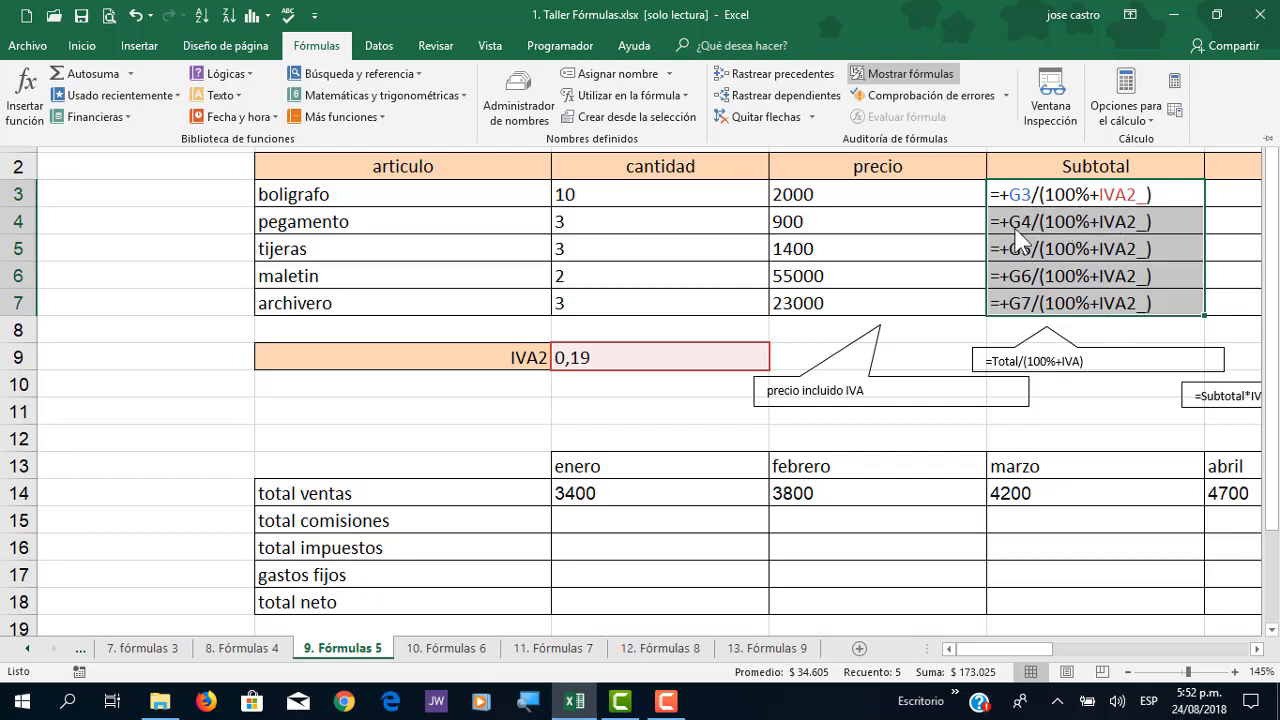
key(ctrl+F1)
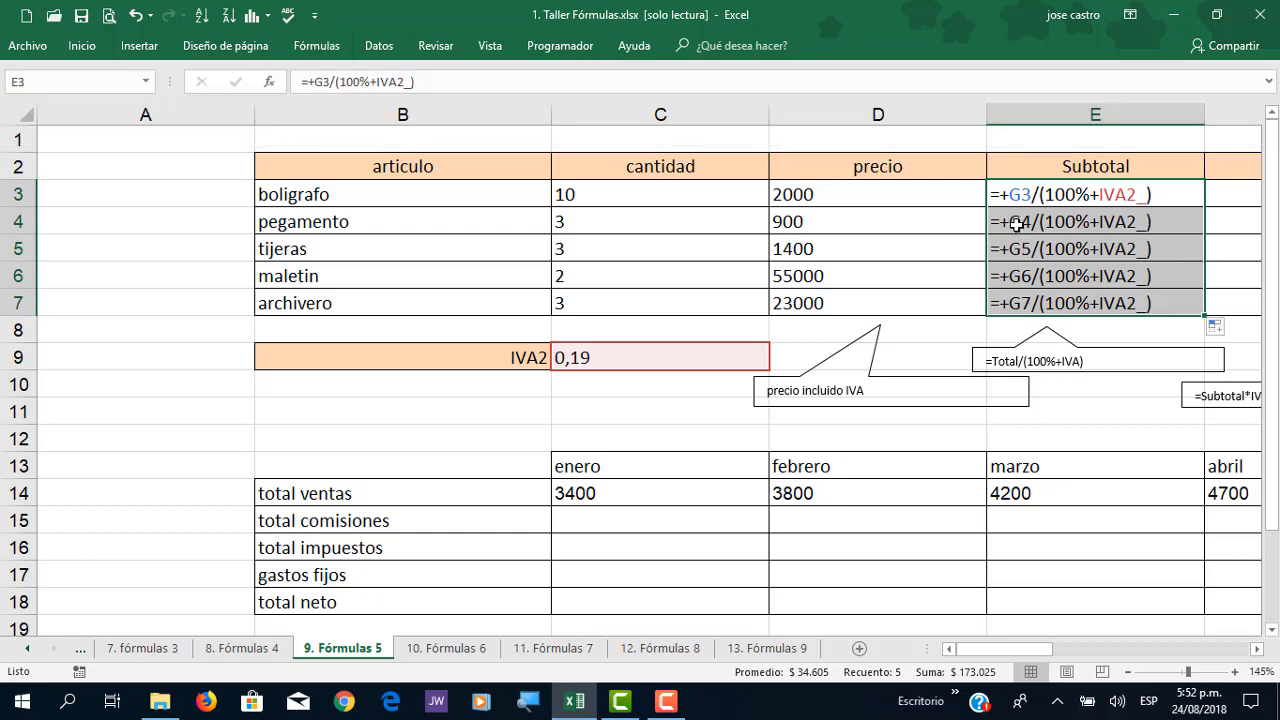
click(1258, 648)
click(1258, 648)
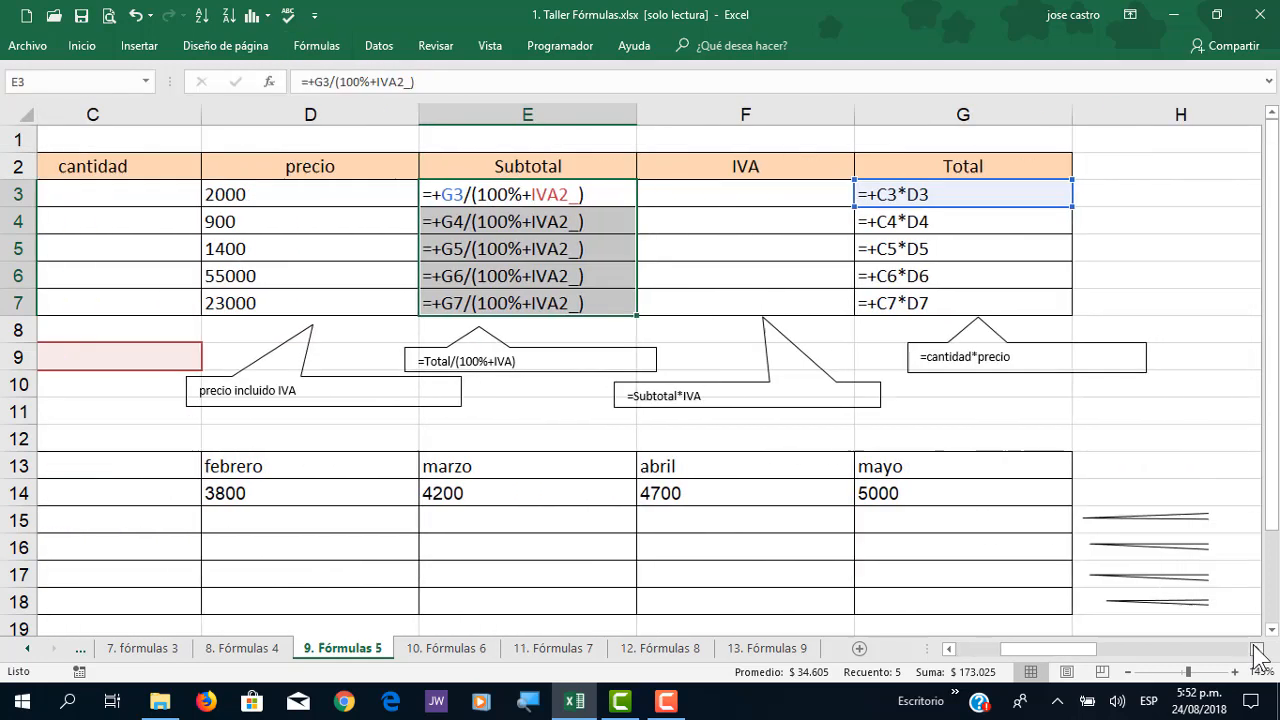
click(1258, 648)
click(433, 228)
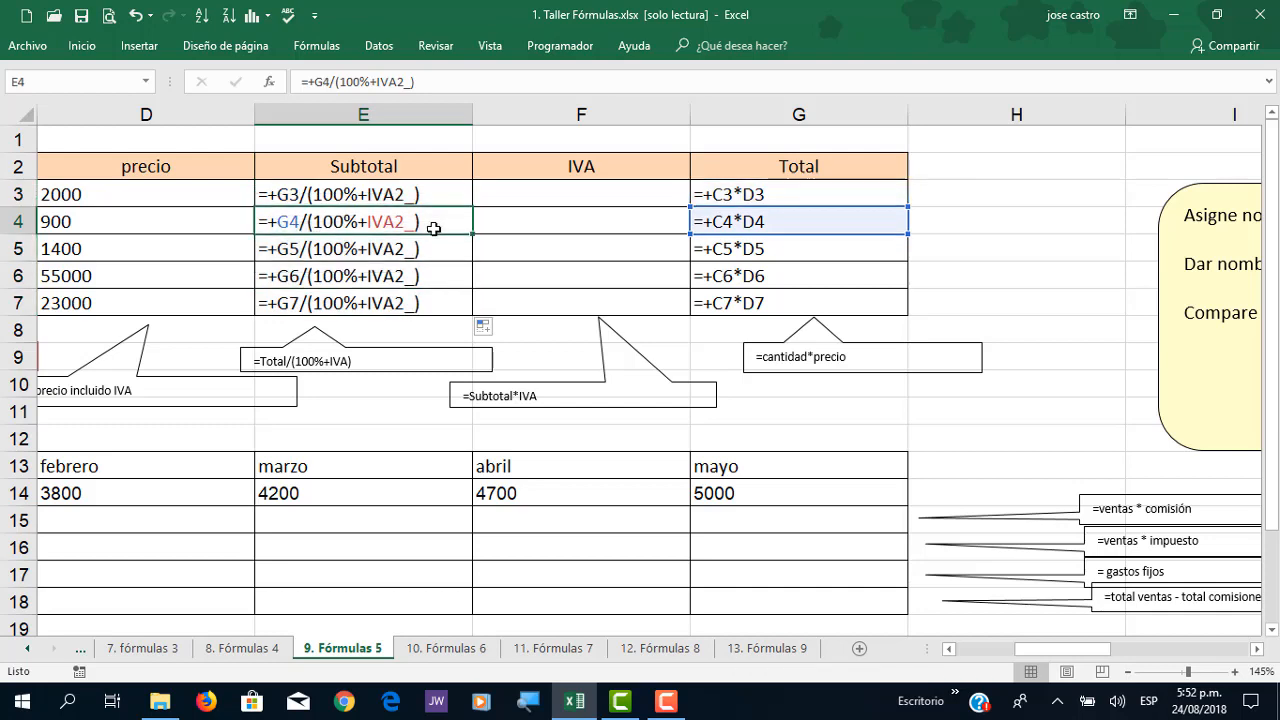
click(433, 249)
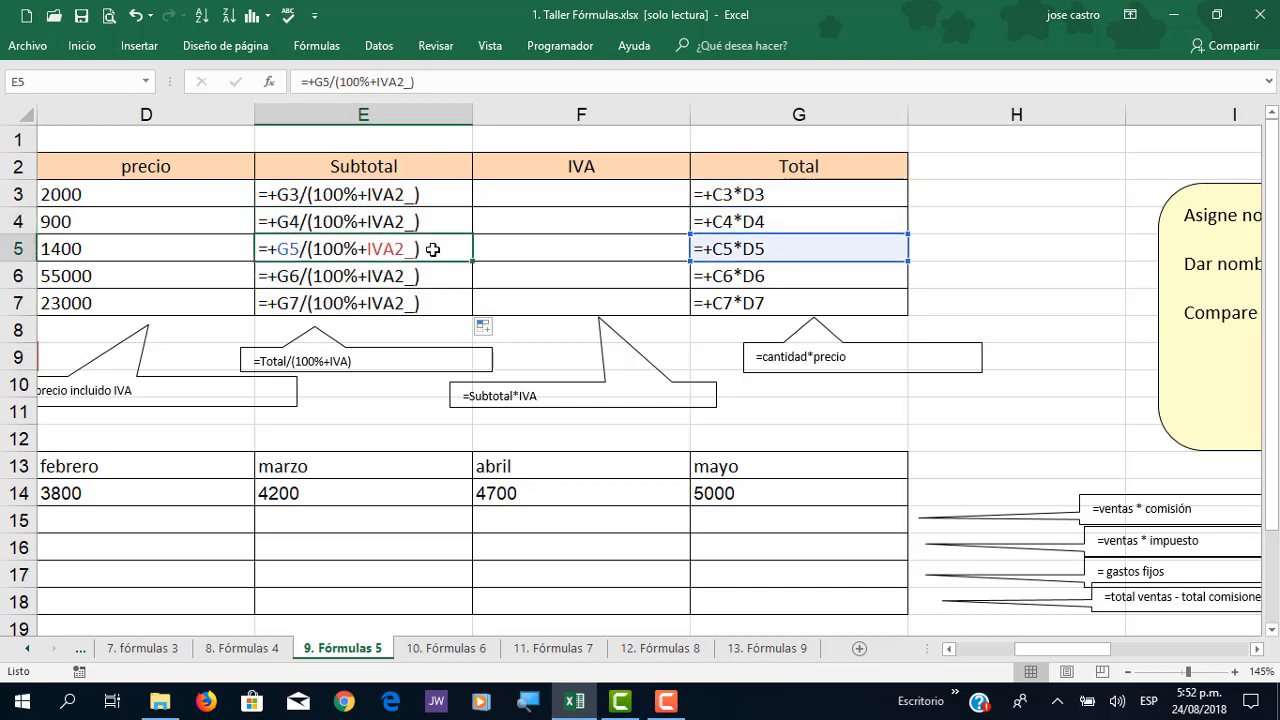
click(429, 276)
drag(1030, 649, 994, 649)
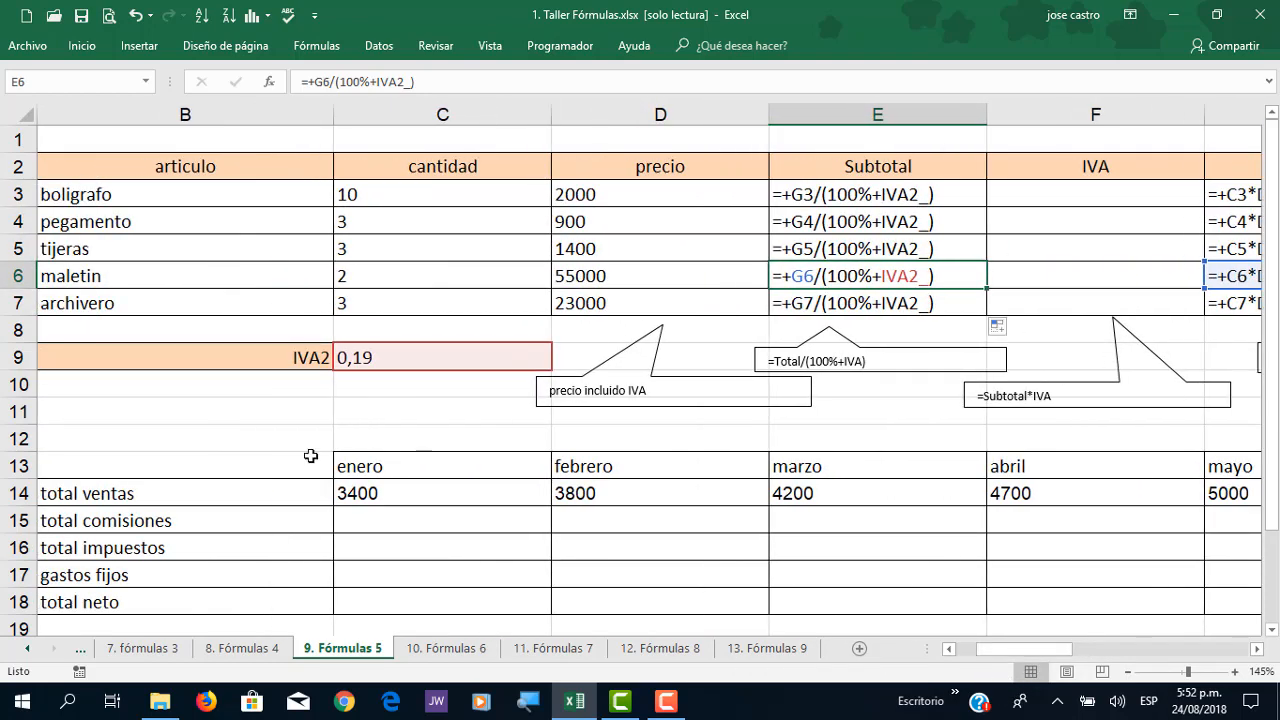
click(858, 203)
click(860, 226)
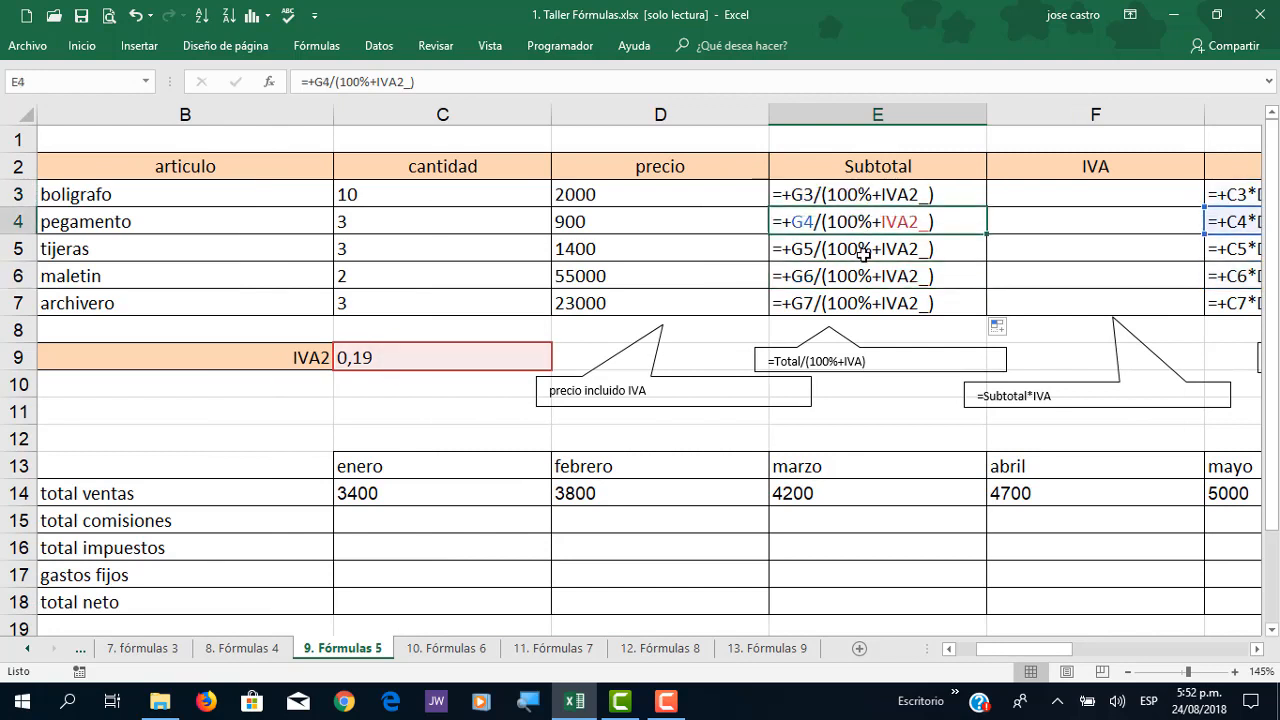
click(864, 249)
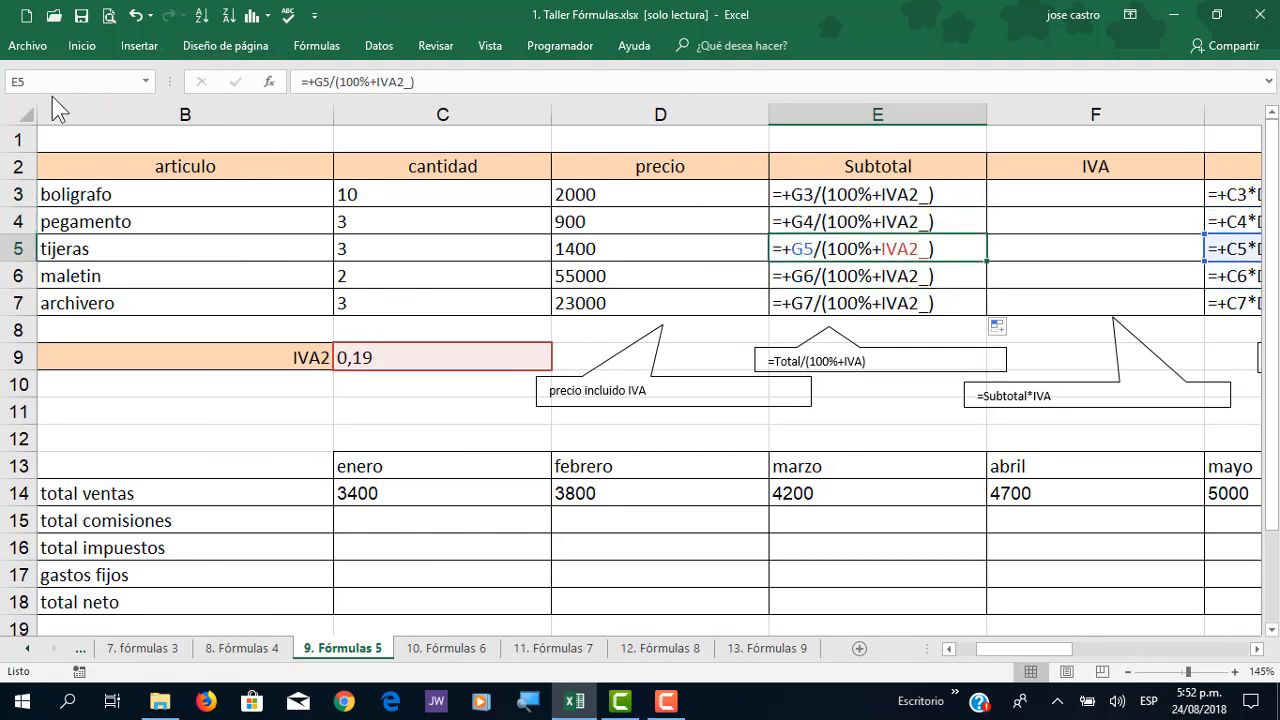
Step: Autofit all columns to the displayed formulas and trace the precedents of the Subtotal formulas in E3 and E5
click(19, 105)
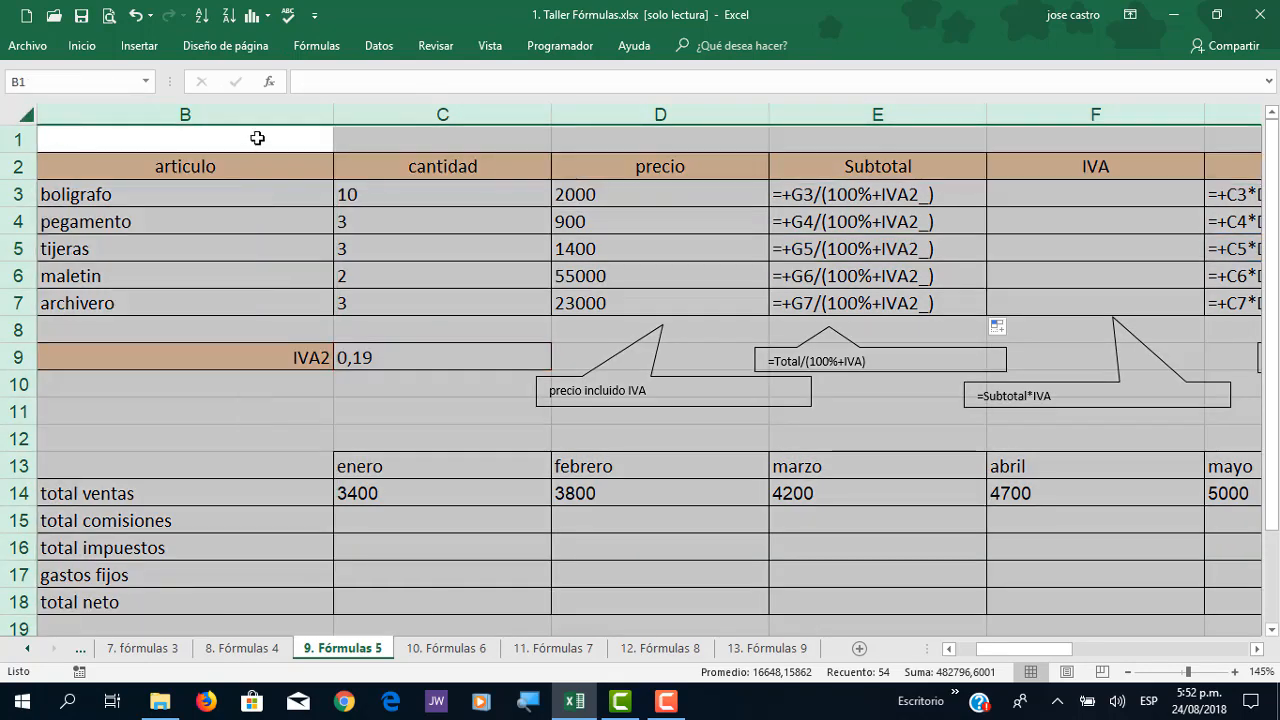
double_click(333, 105)
double_click(440, 195)
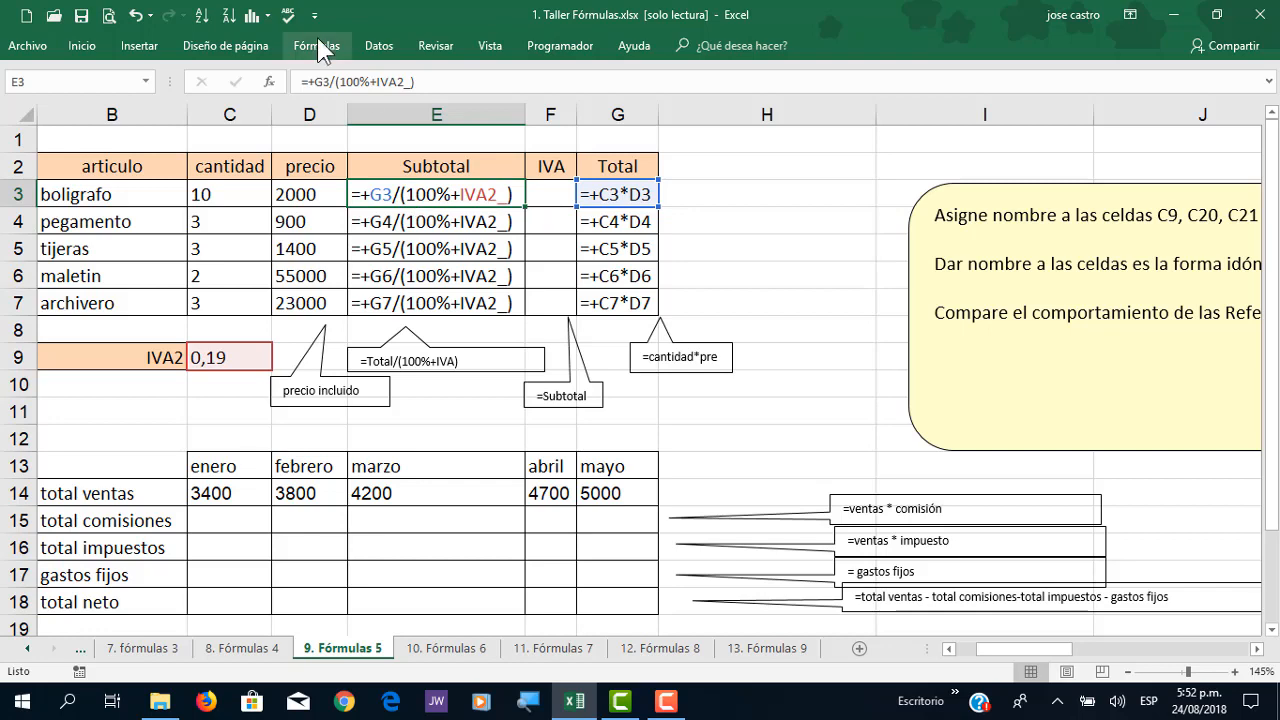
click(318, 46)
click(730, 77)
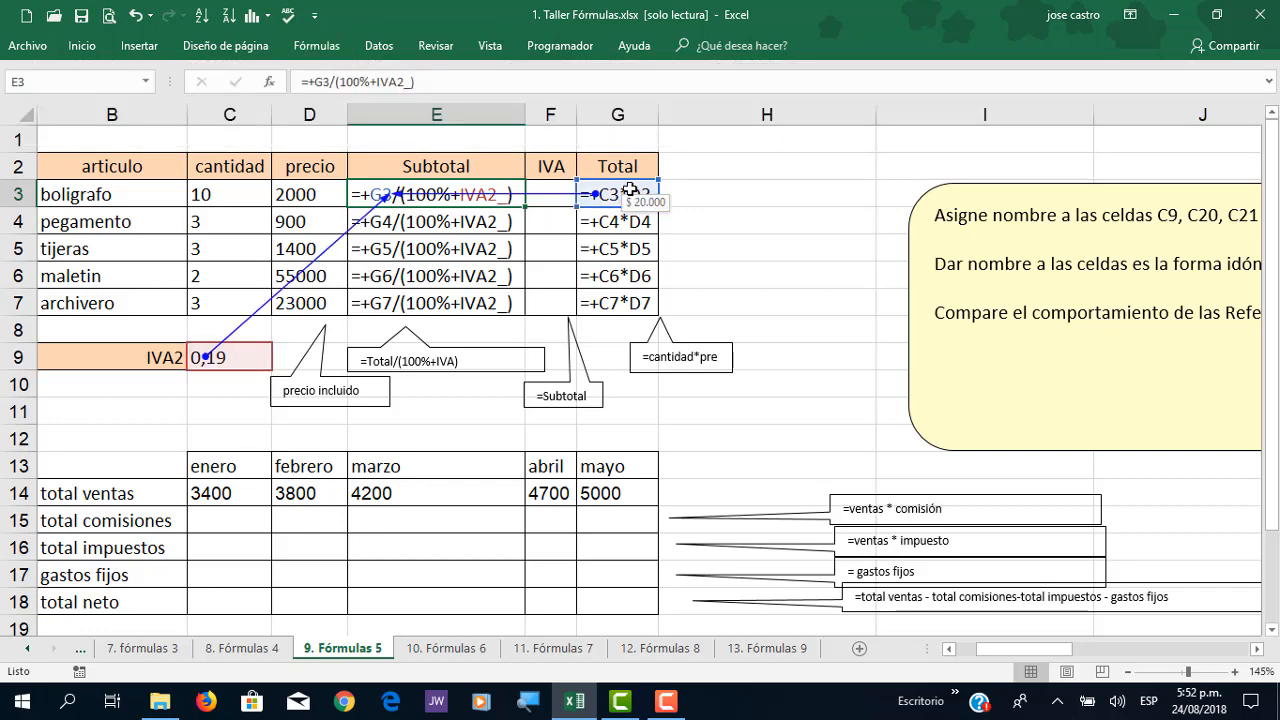
double_click(429, 243)
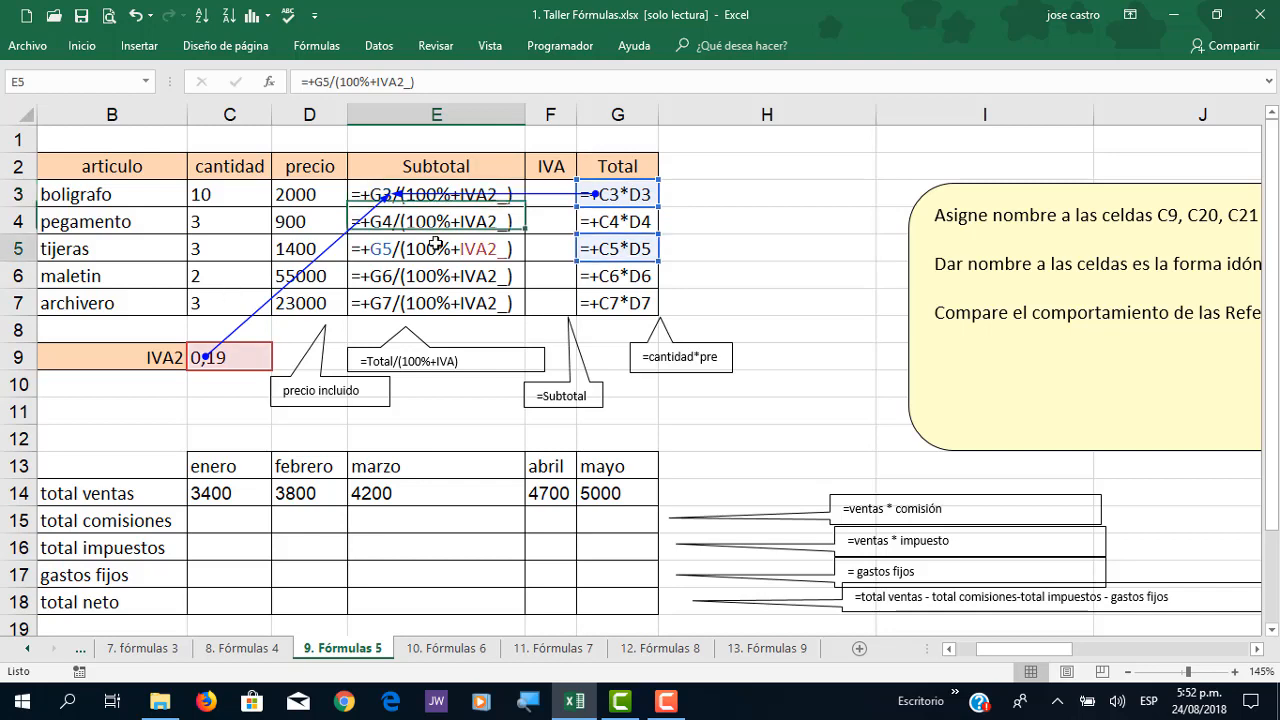
click(316, 46)
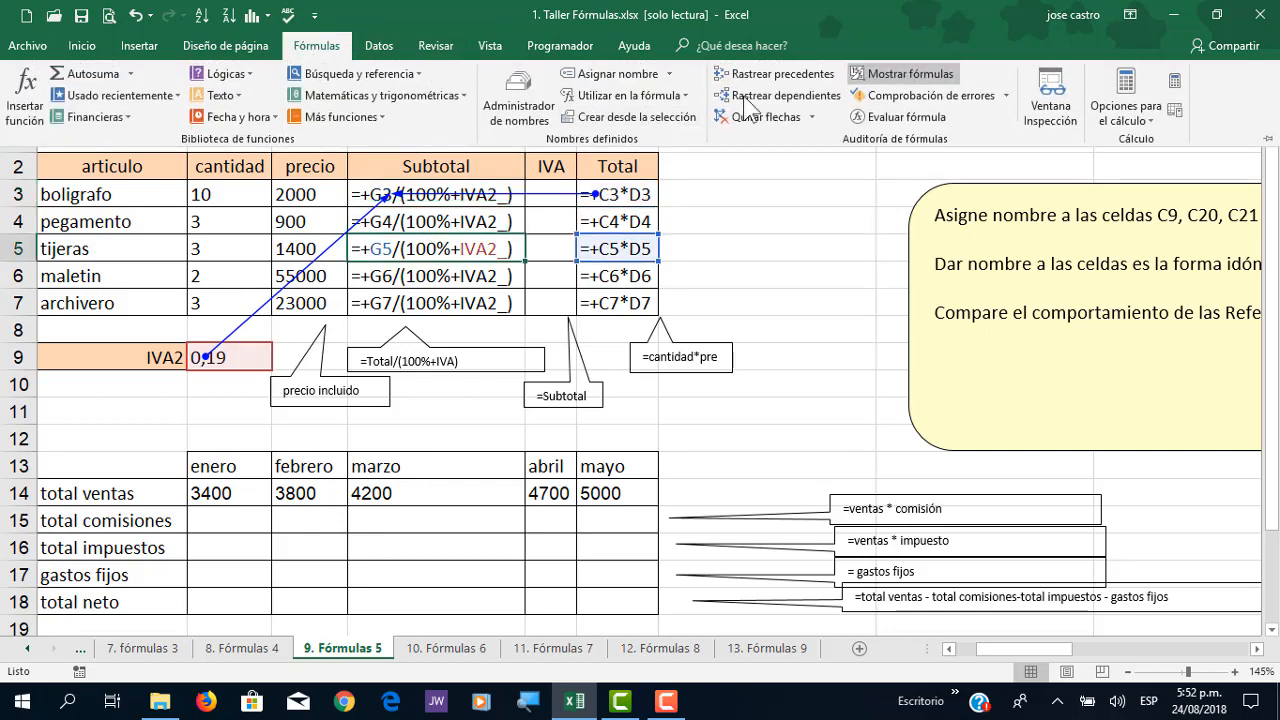
click(770, 74)
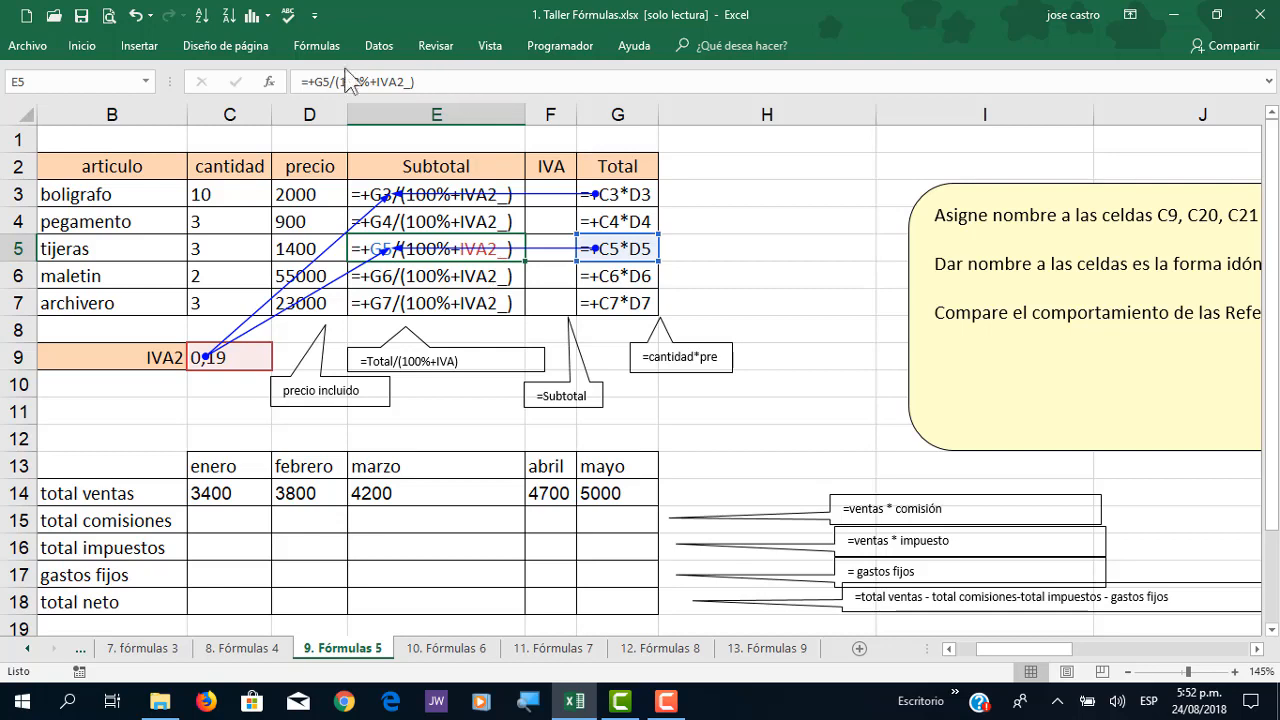
Step: Restore the value view without trace arrows and autofit all column widths to the values
click(320, 46)
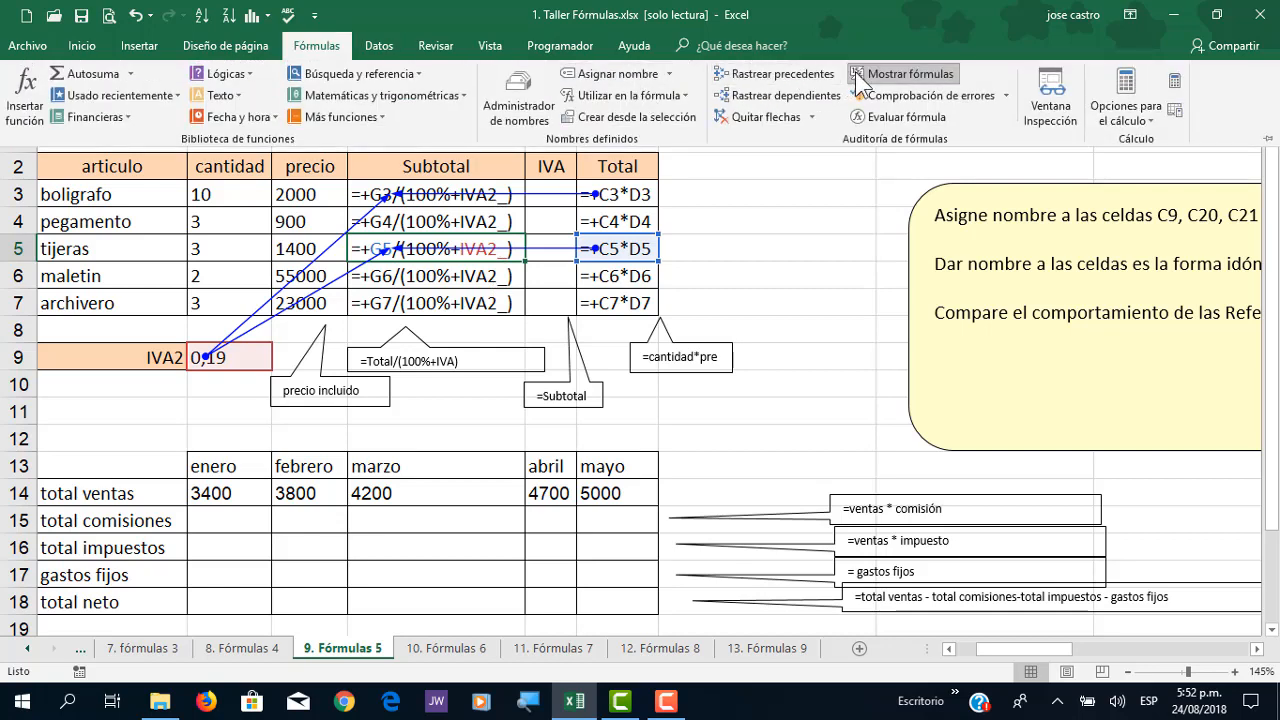
click(885, 74)
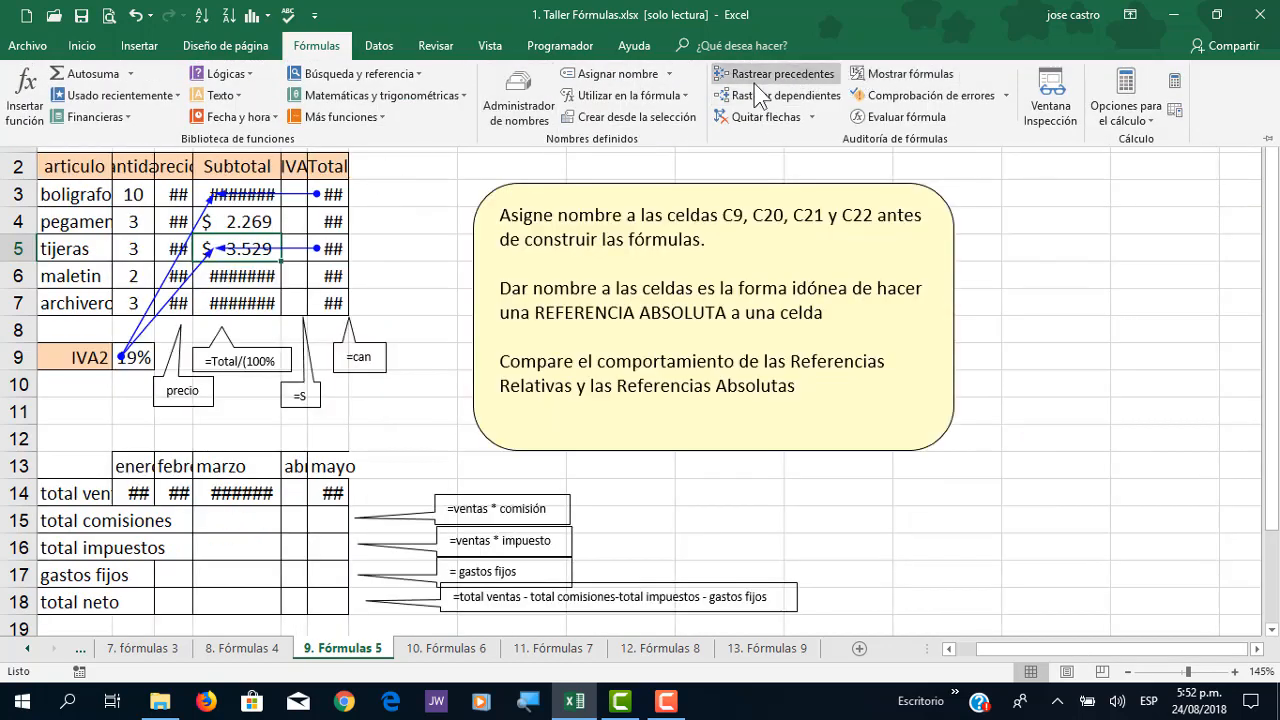
click(758, 116)
click(214, 195)
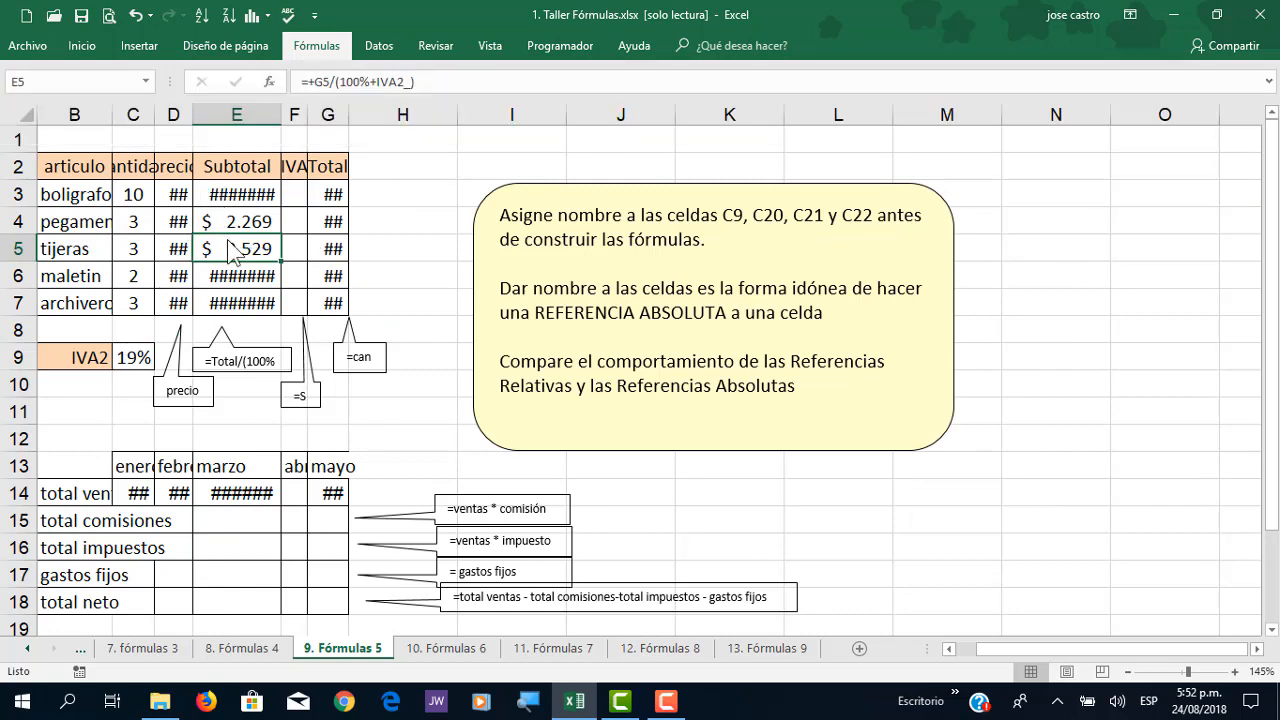
double_click(112, 113)
click(418, 278)
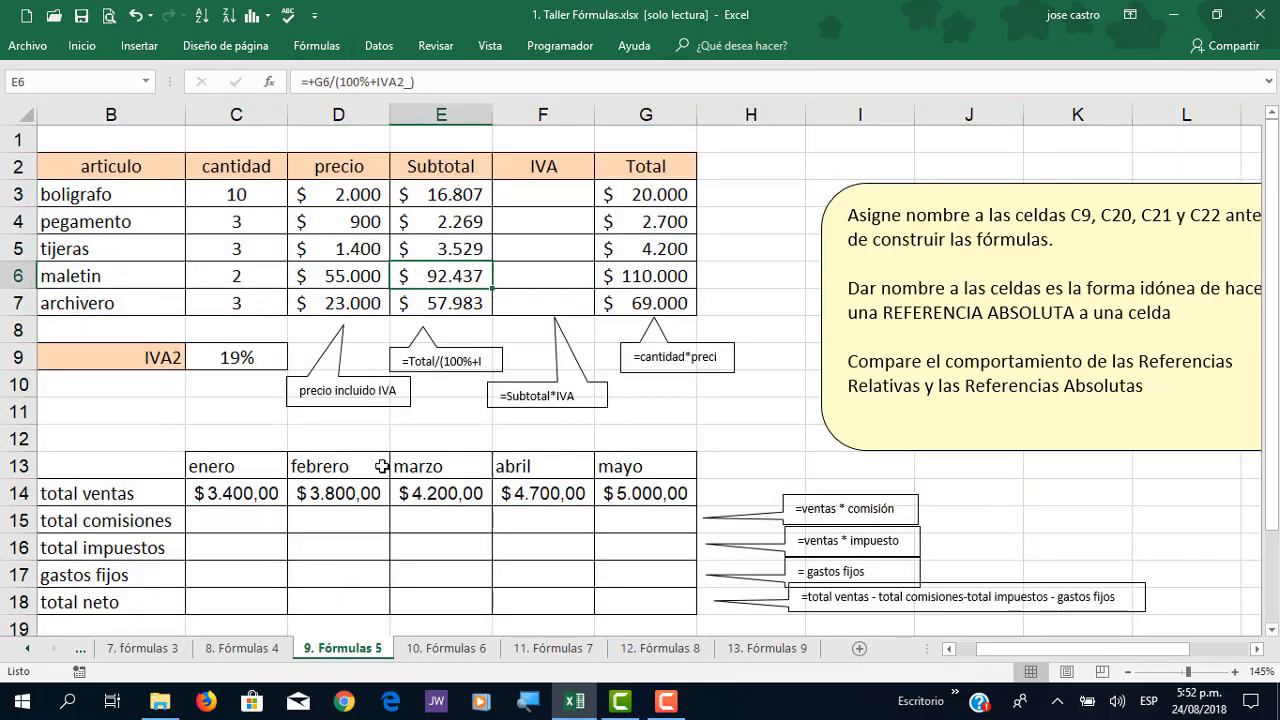
Step: Enter the IVA formula +E3*IVA2_ for boligrafo in F3, referencing the named cell C9, and fill it down through F7
click(551, 189)
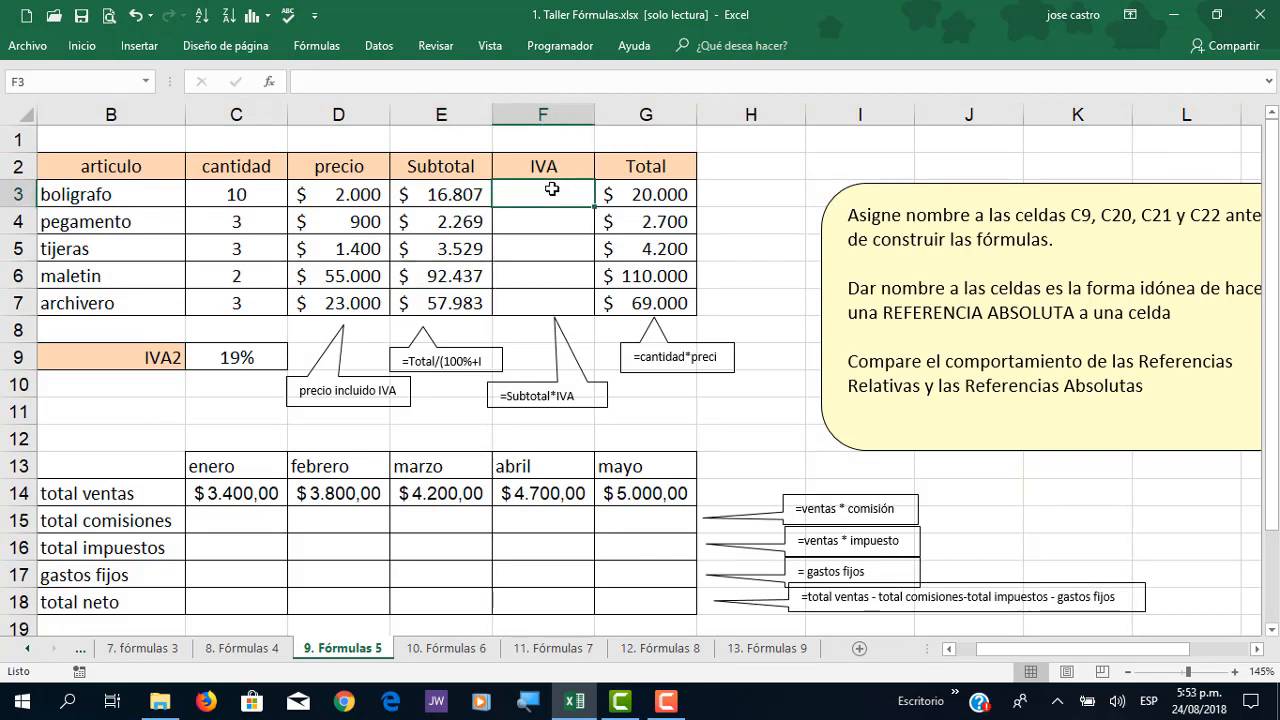
text(+)
key(Left)
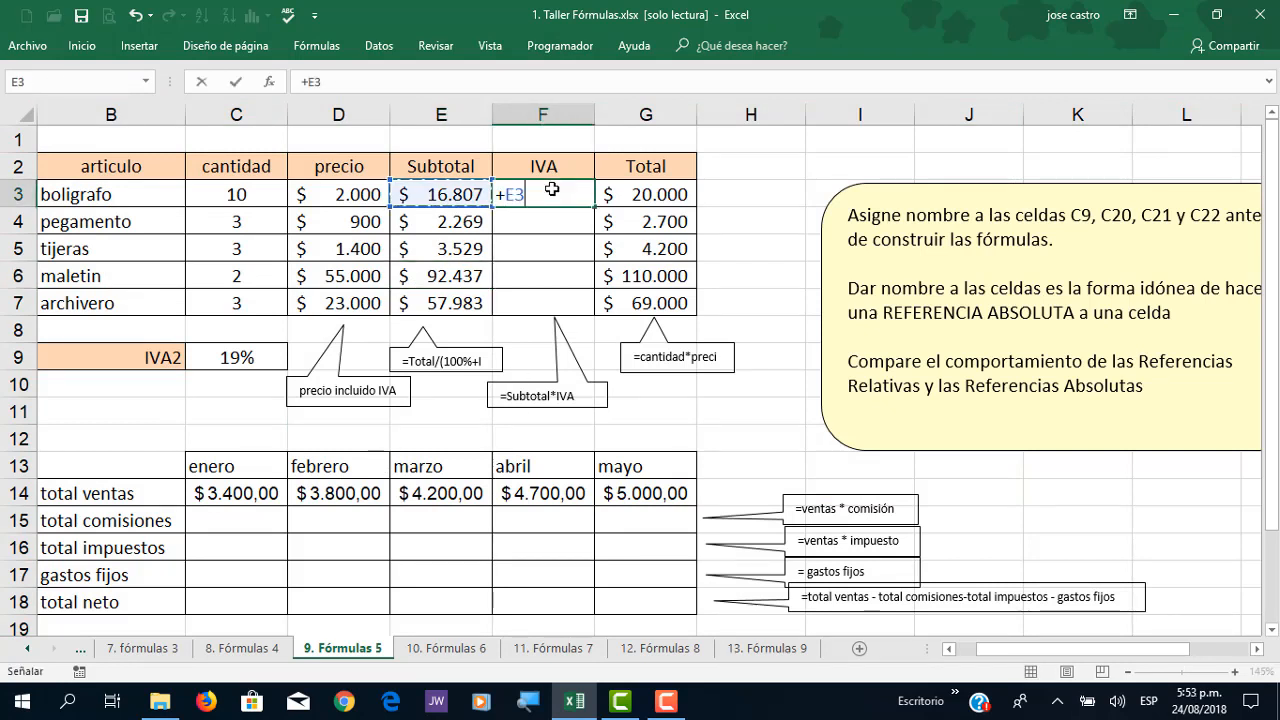
text(*)
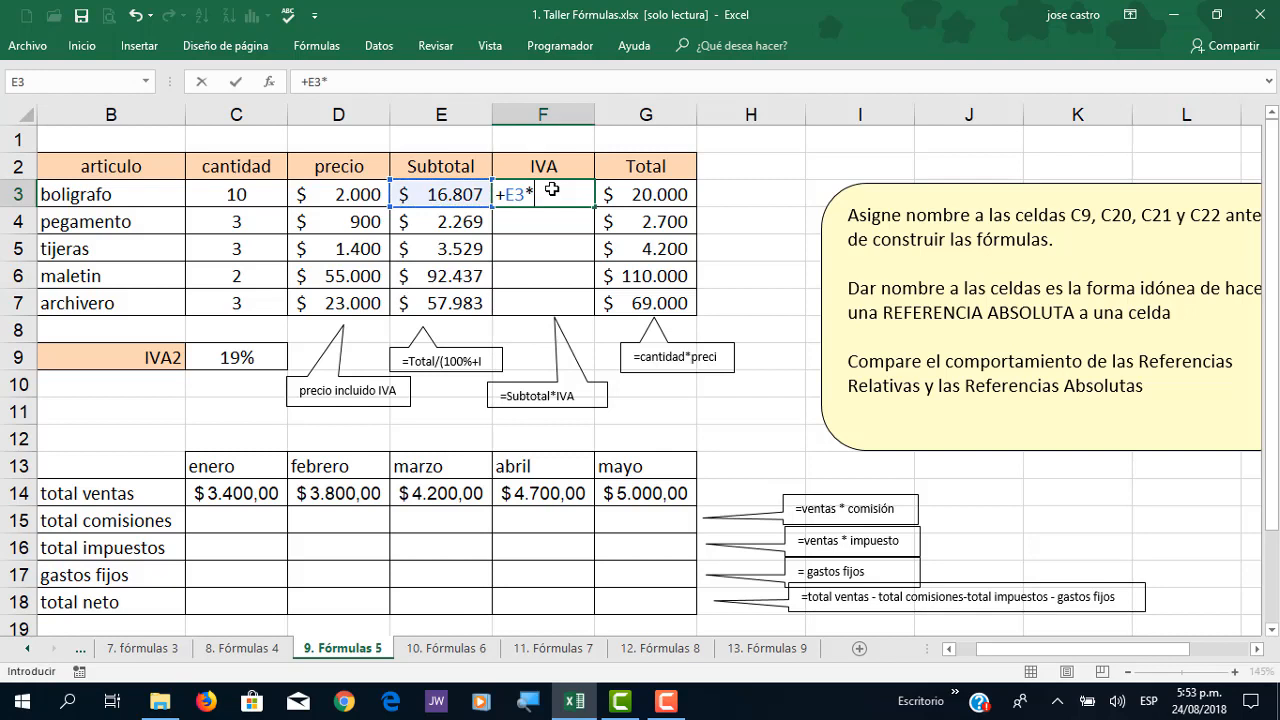
click(248, 363)
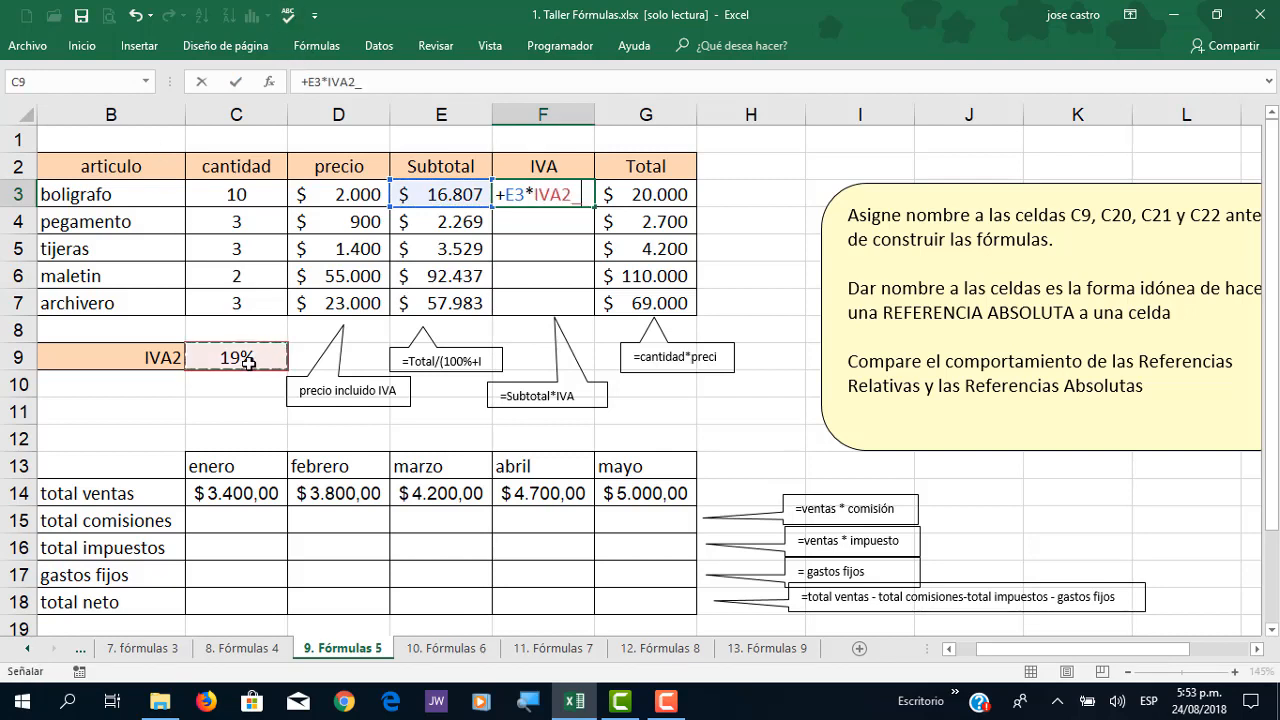
key(Return)
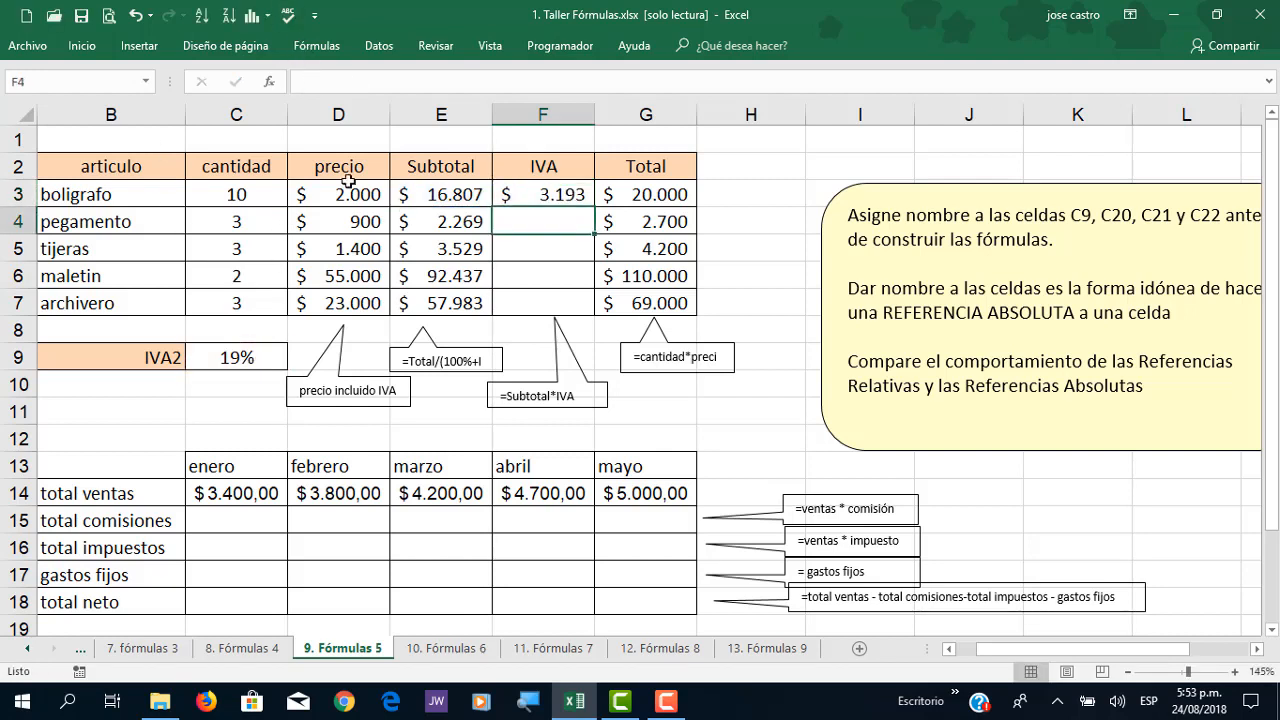
click(570, 195)
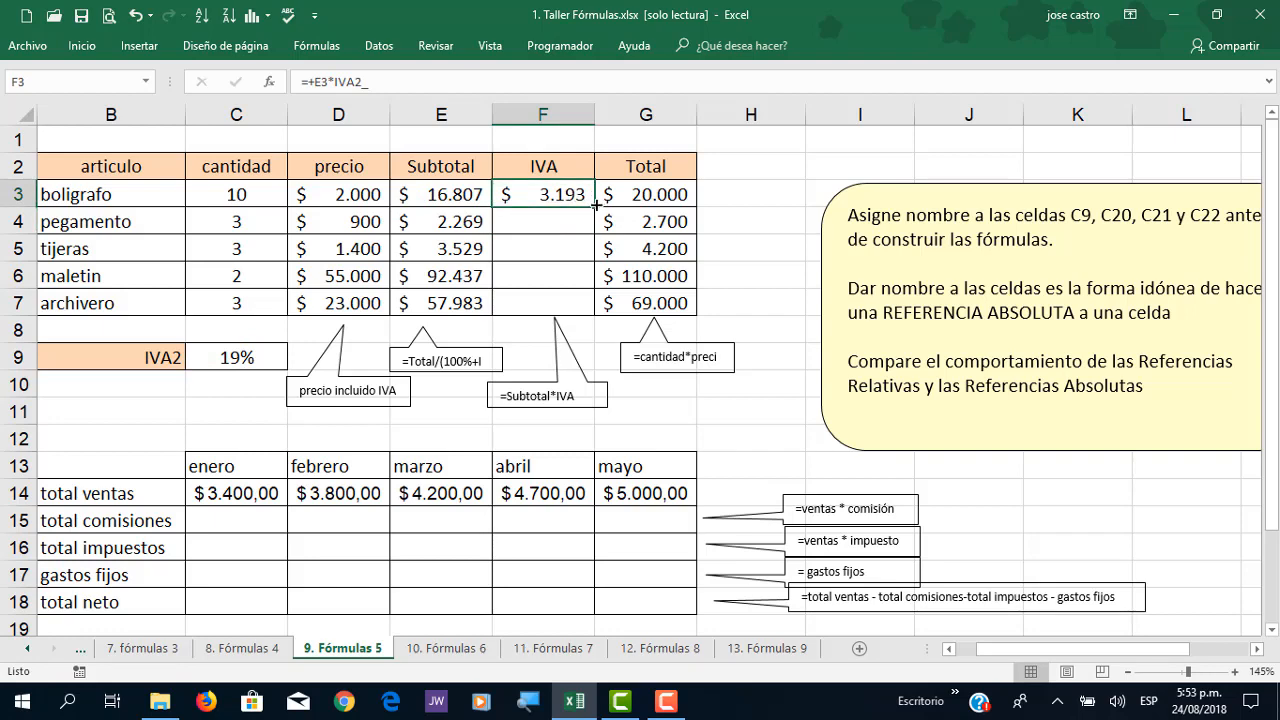
double_click(596, 205)
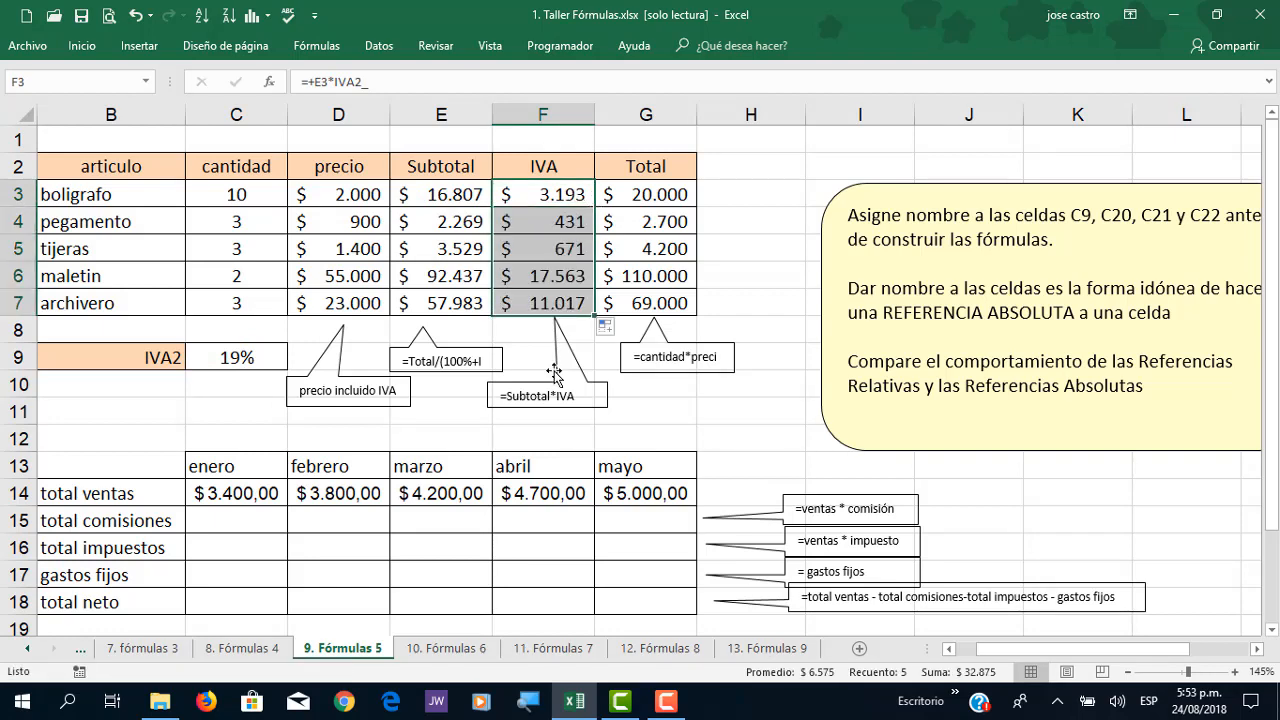
Step: Display the formulas instead of values on the sheet and autofit all column widths to them
click(316, 46)
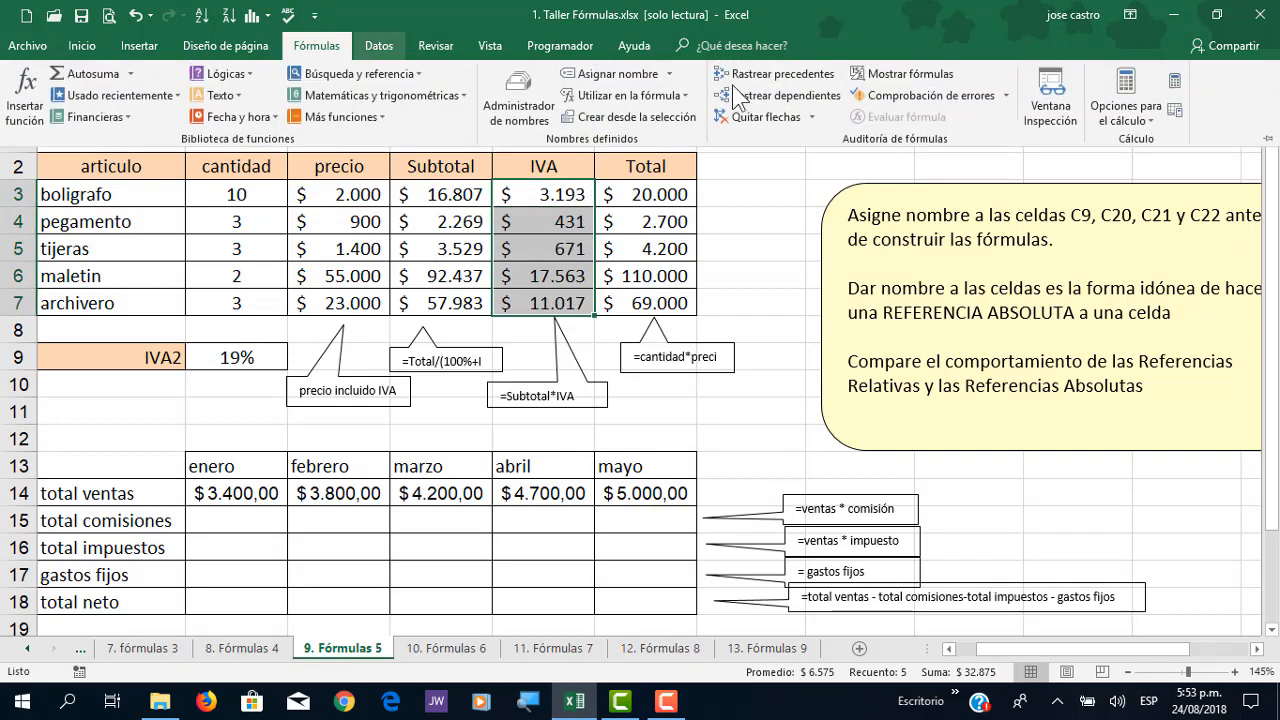
click(903, 73)
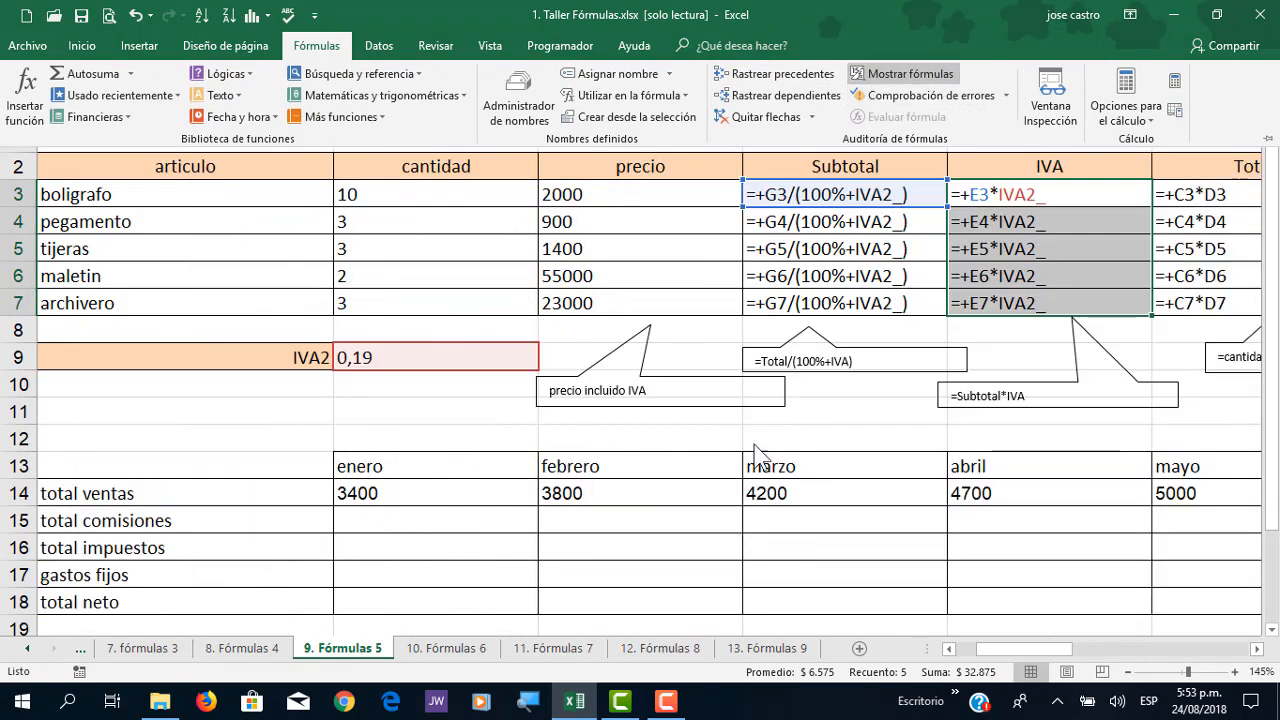
click(92, 200)
click(26, 115)
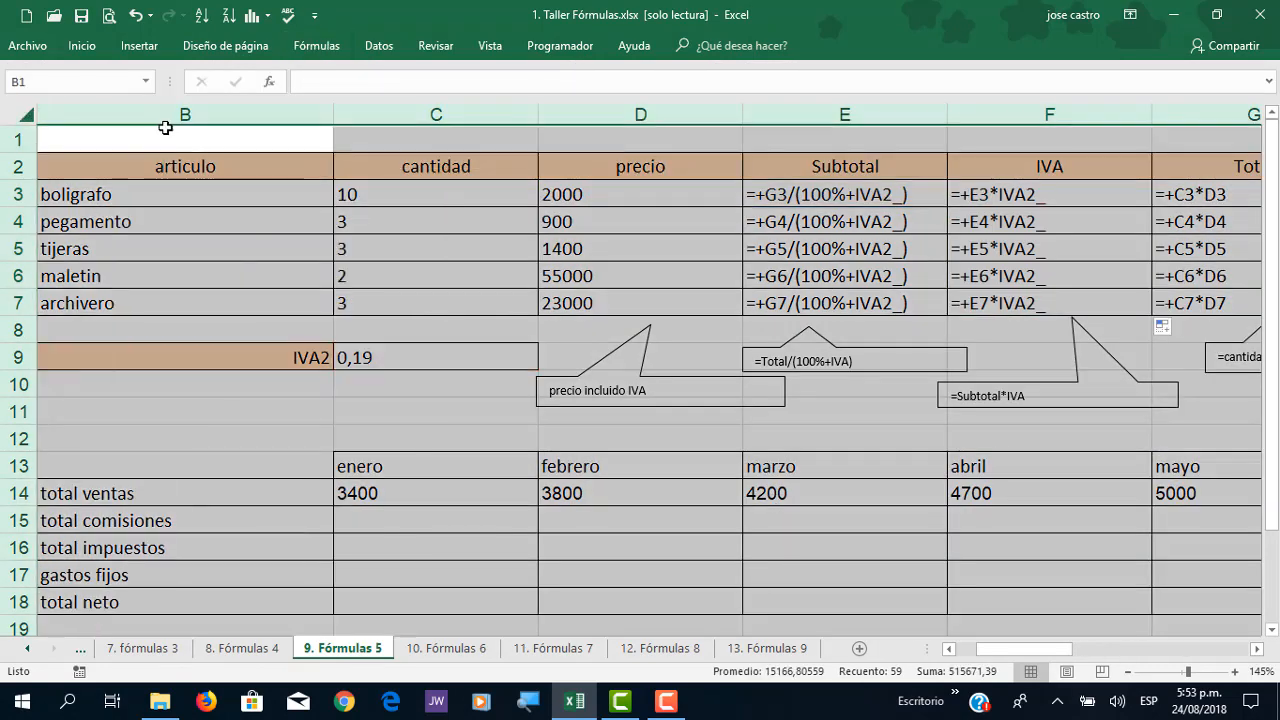
double_click(334, 115)
click(503, 249)
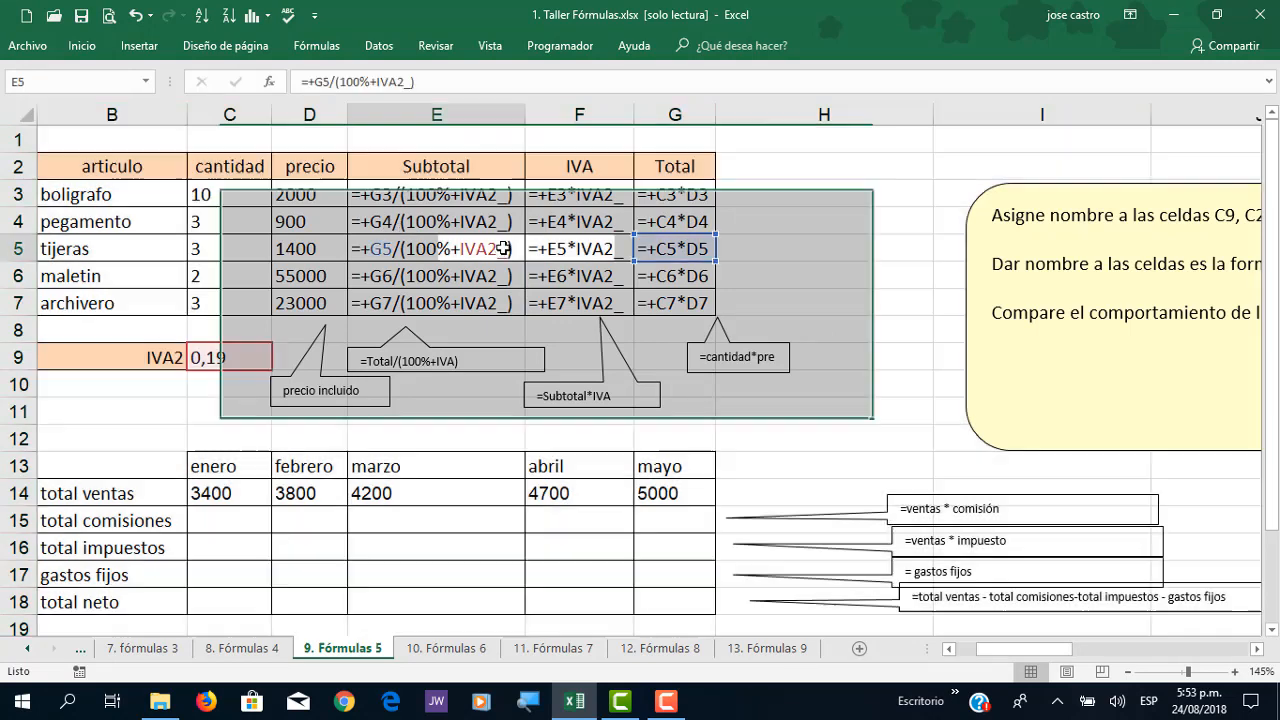
Step: Trace the precedents of the IVA formulas for boligrafo, tijeras and archivero in F3, F5 and F7
double_click(560, 194)
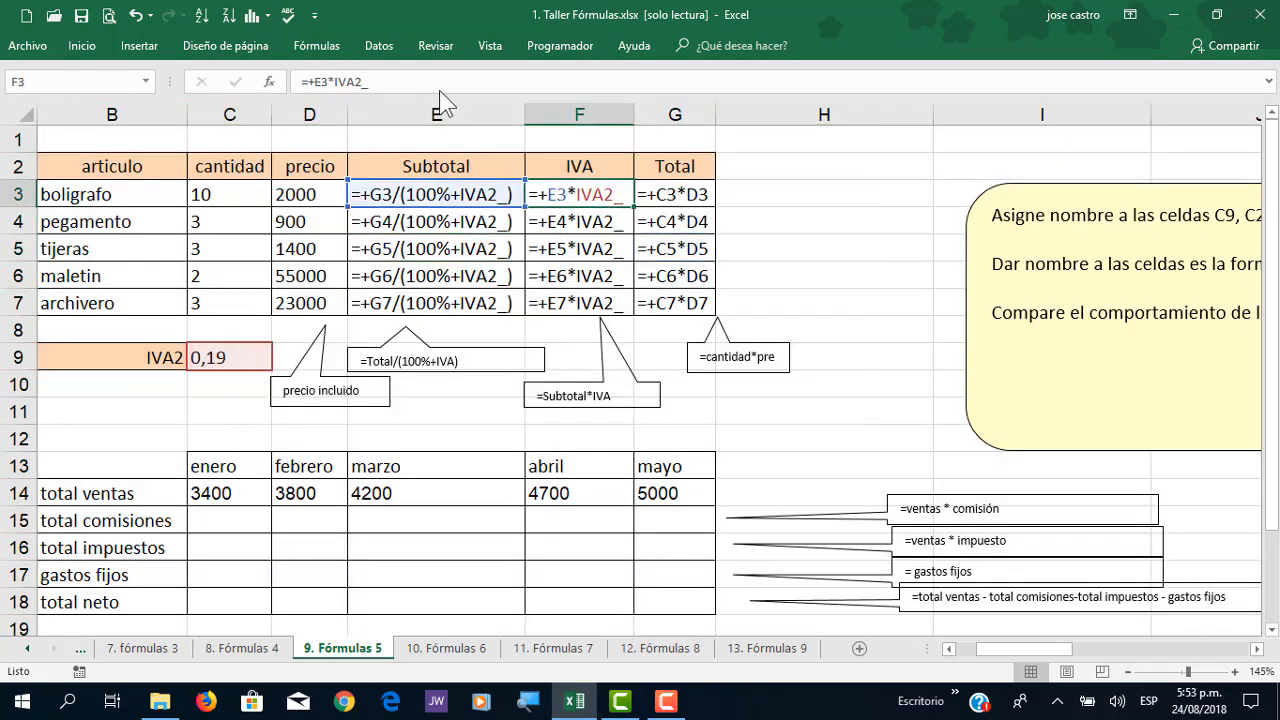
click(318, 48)
click(781, 70)
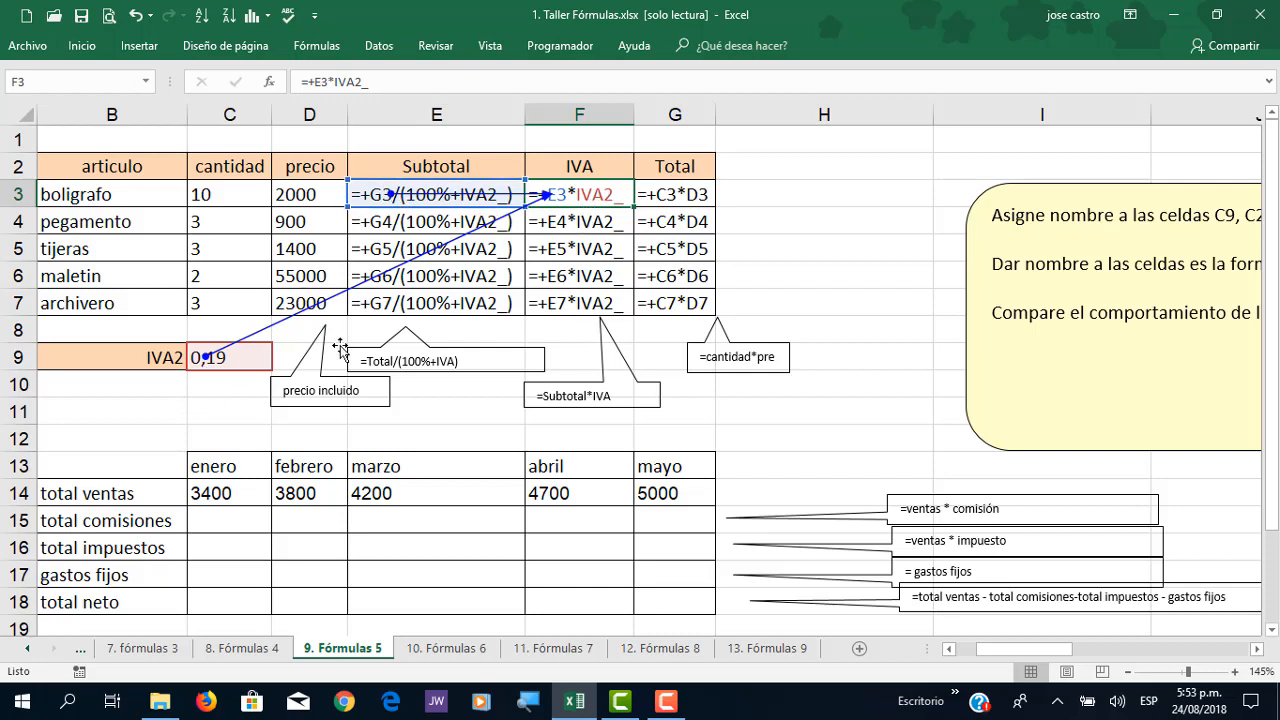
click(575, 252)
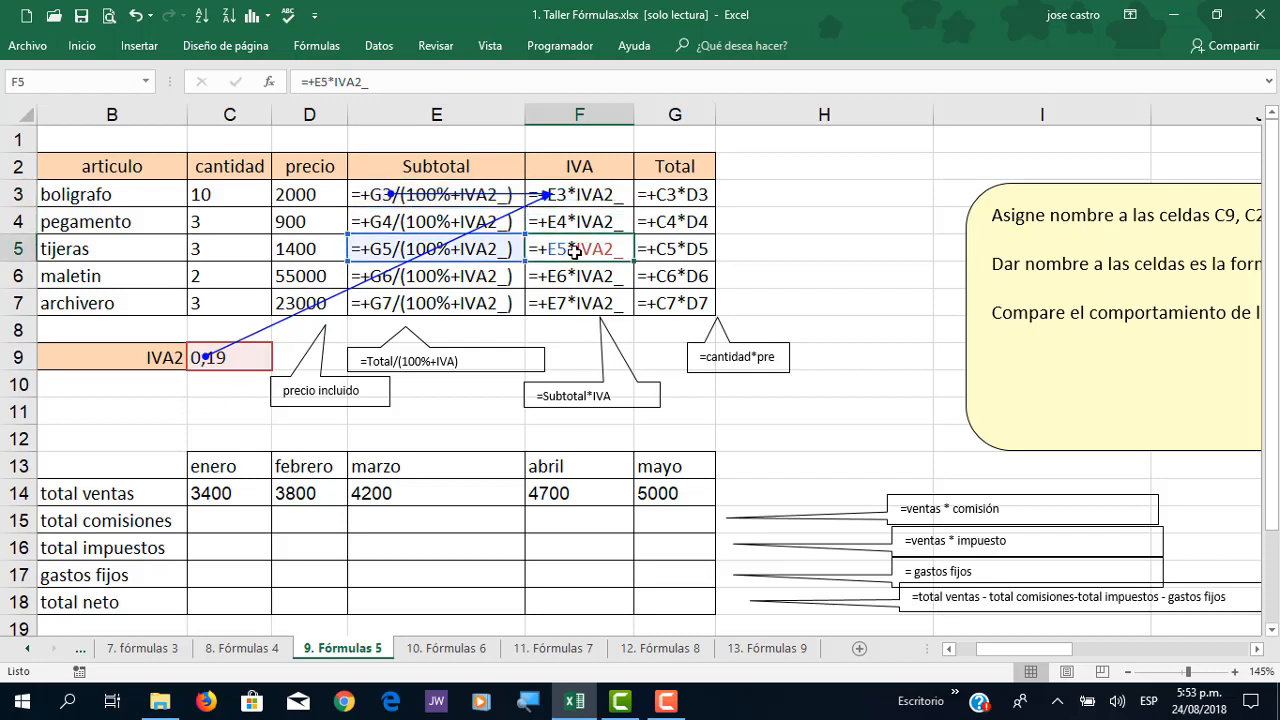
click(318, 45)
click(751, 76)
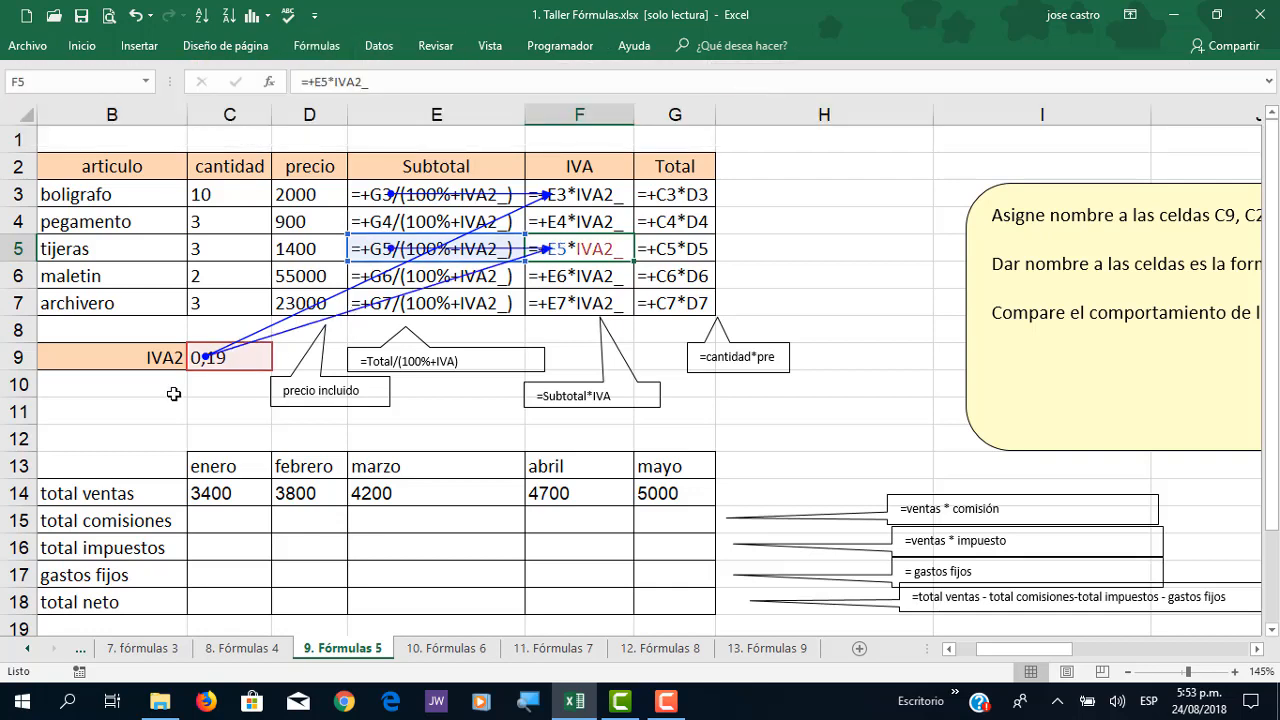
double_click(565, 304)
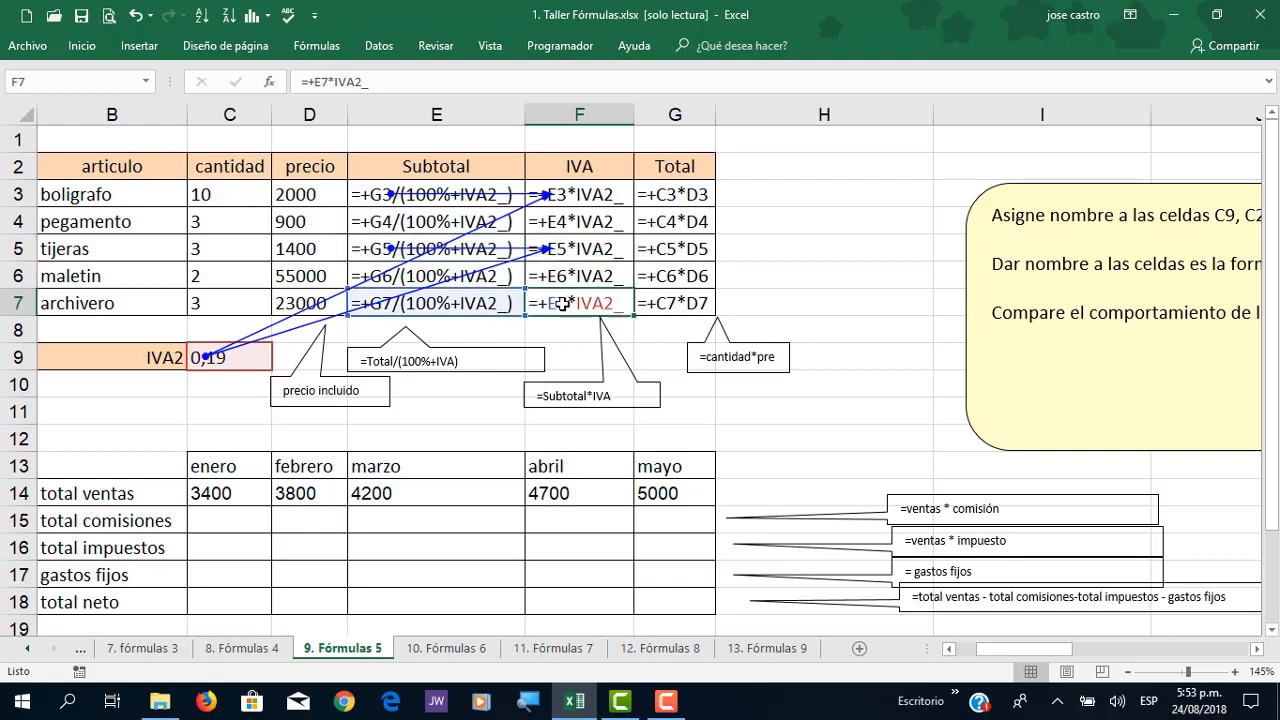
click(316, 46)
click(748, 78)
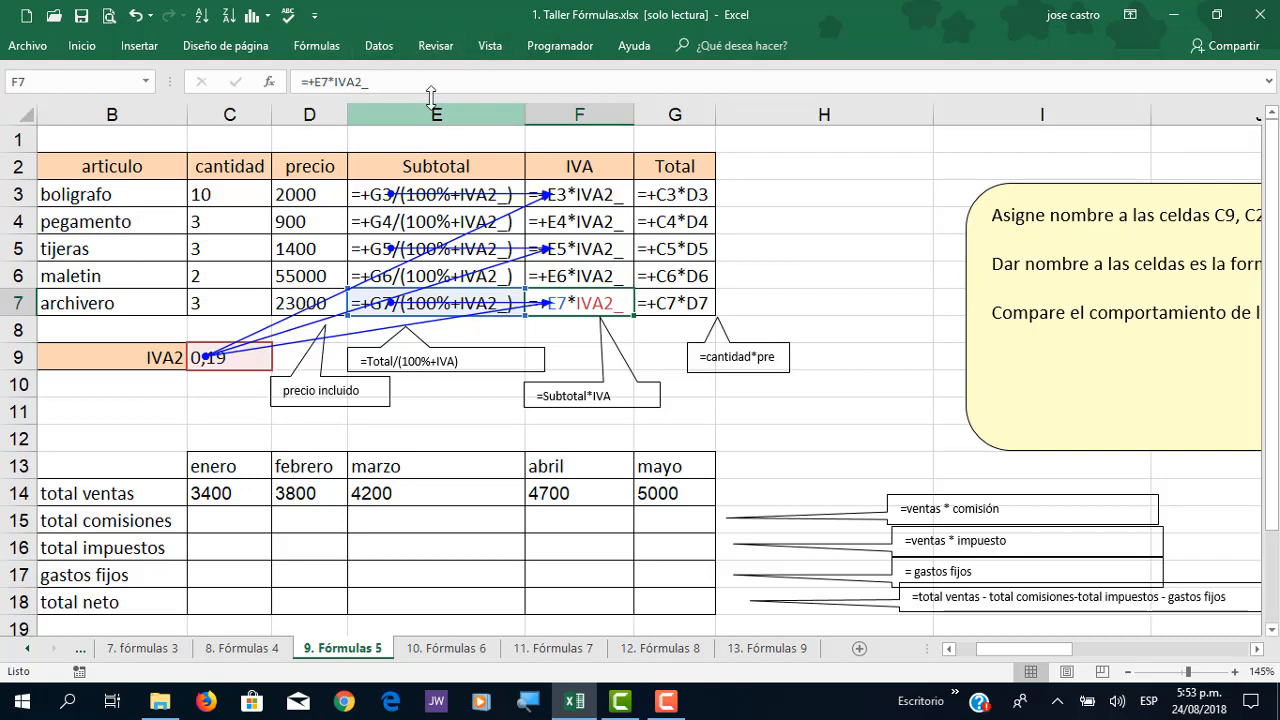
Step: Switch the sheet from formulas back to values and autofit all column widths to the content
click(316, 46)
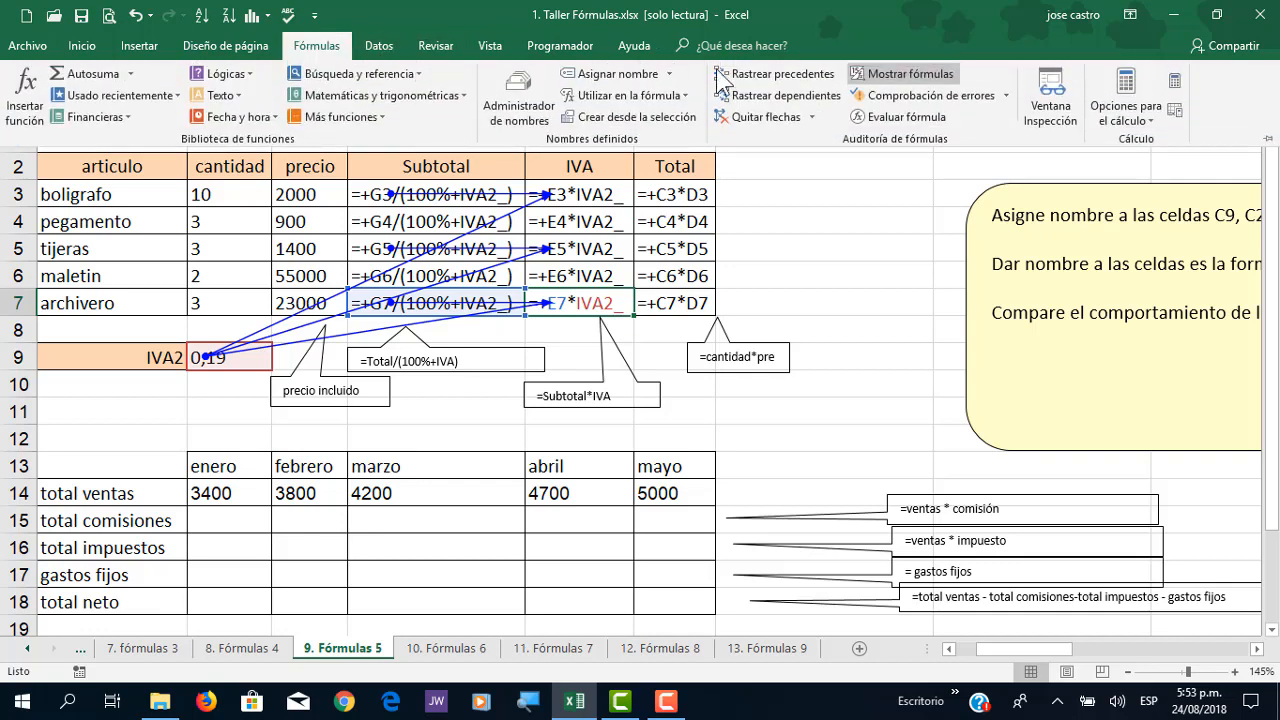
click(902, 74)
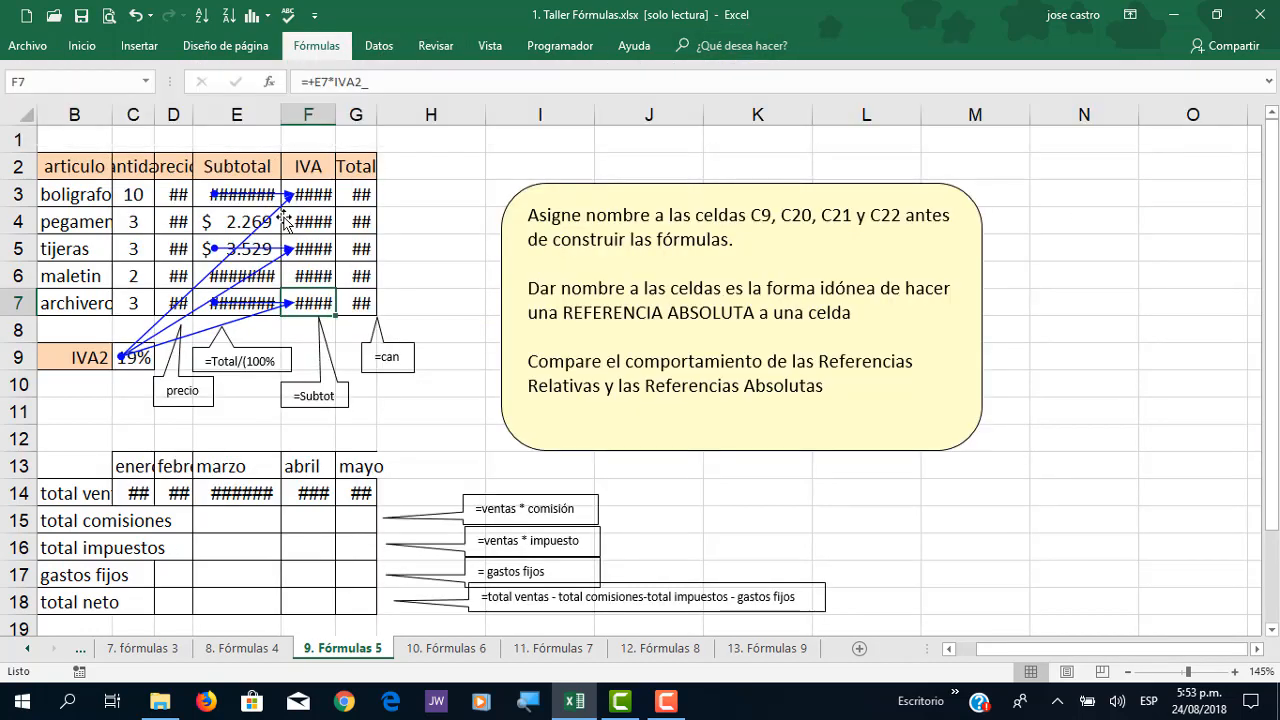
click(26, 115)
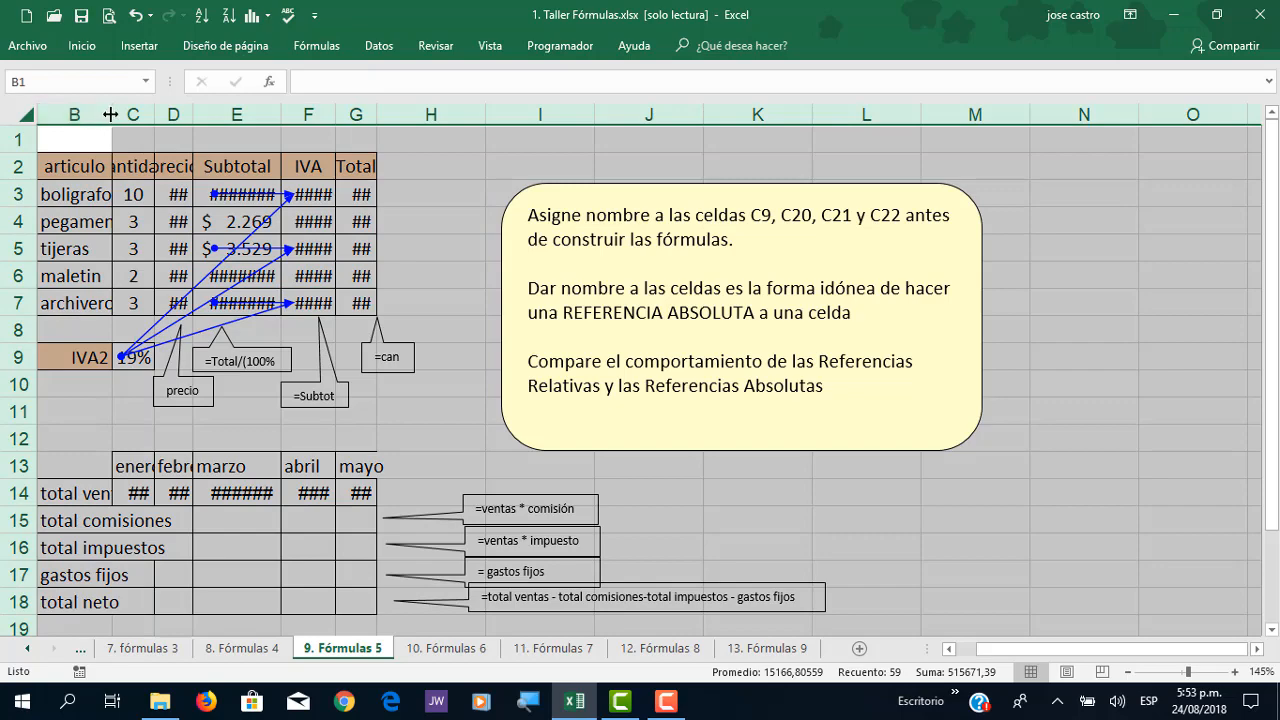
double_click(110, 115)
click(374, 460)
click(242, 544)
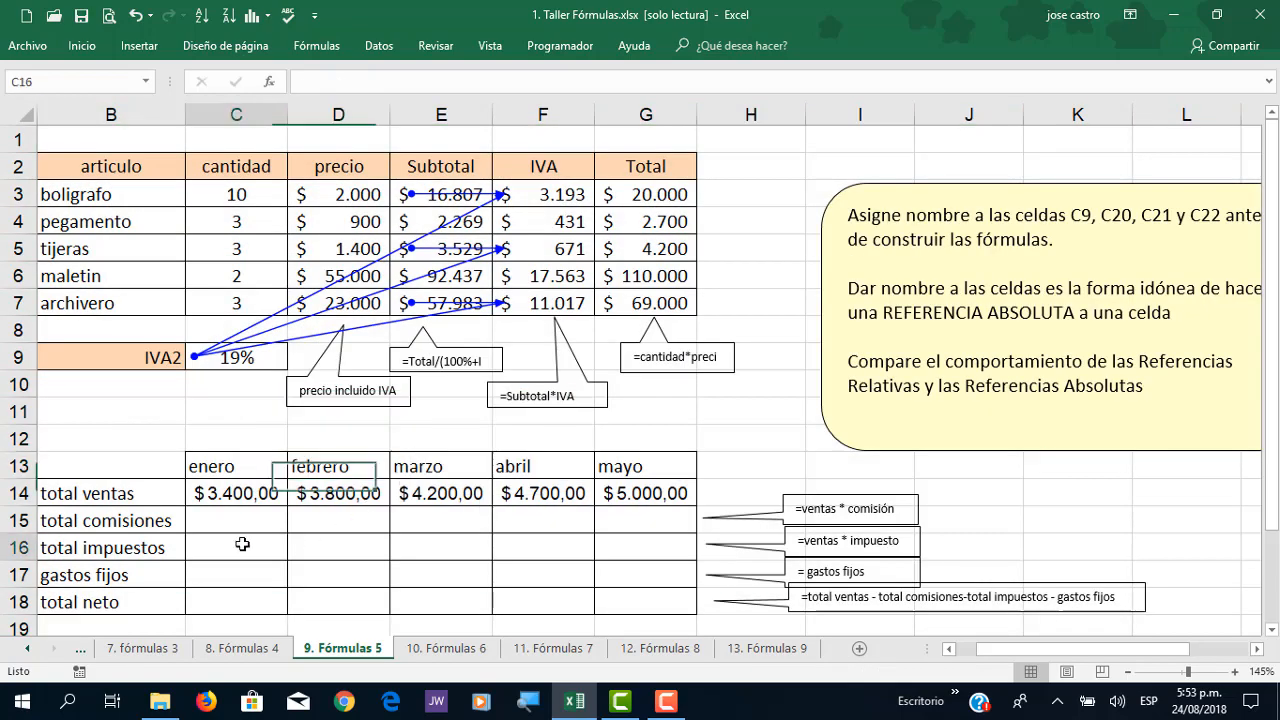
Step: Enter the total comisiones formula +C14*comision for enero in C15, referencing the named cell C20
scroll(242, 544, down, 3)
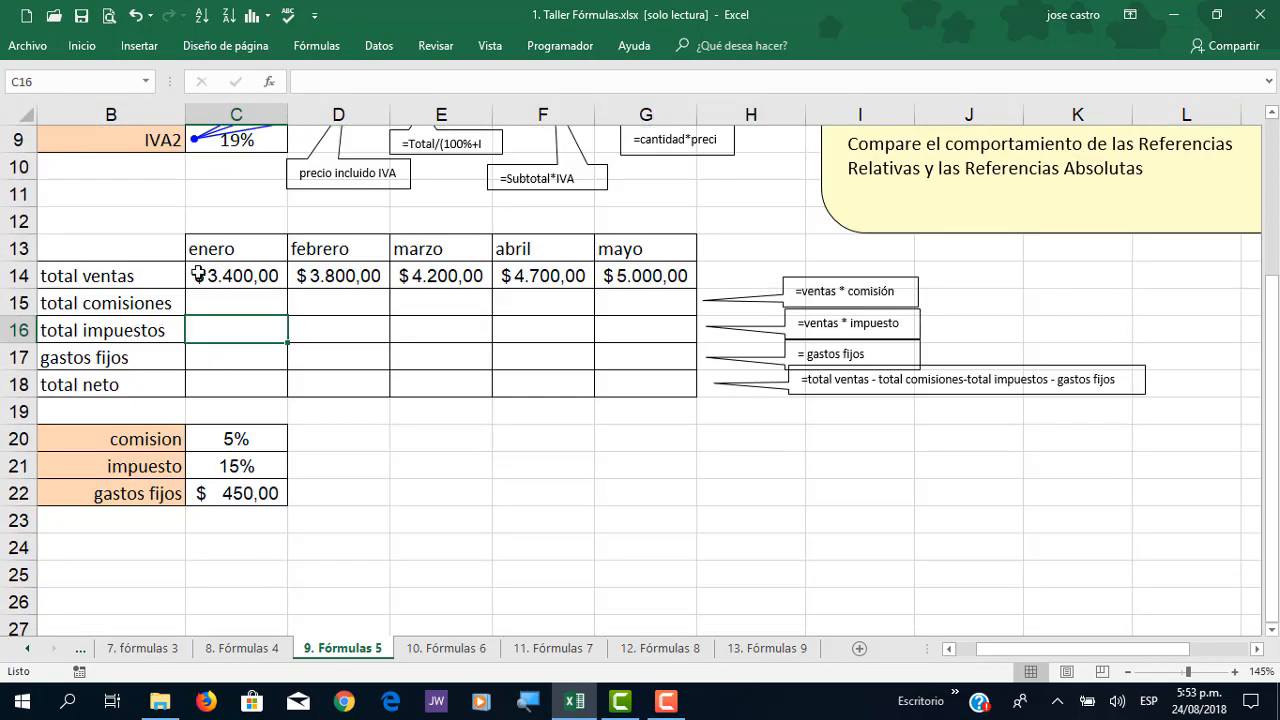
drag(197, 275, 645, 276)
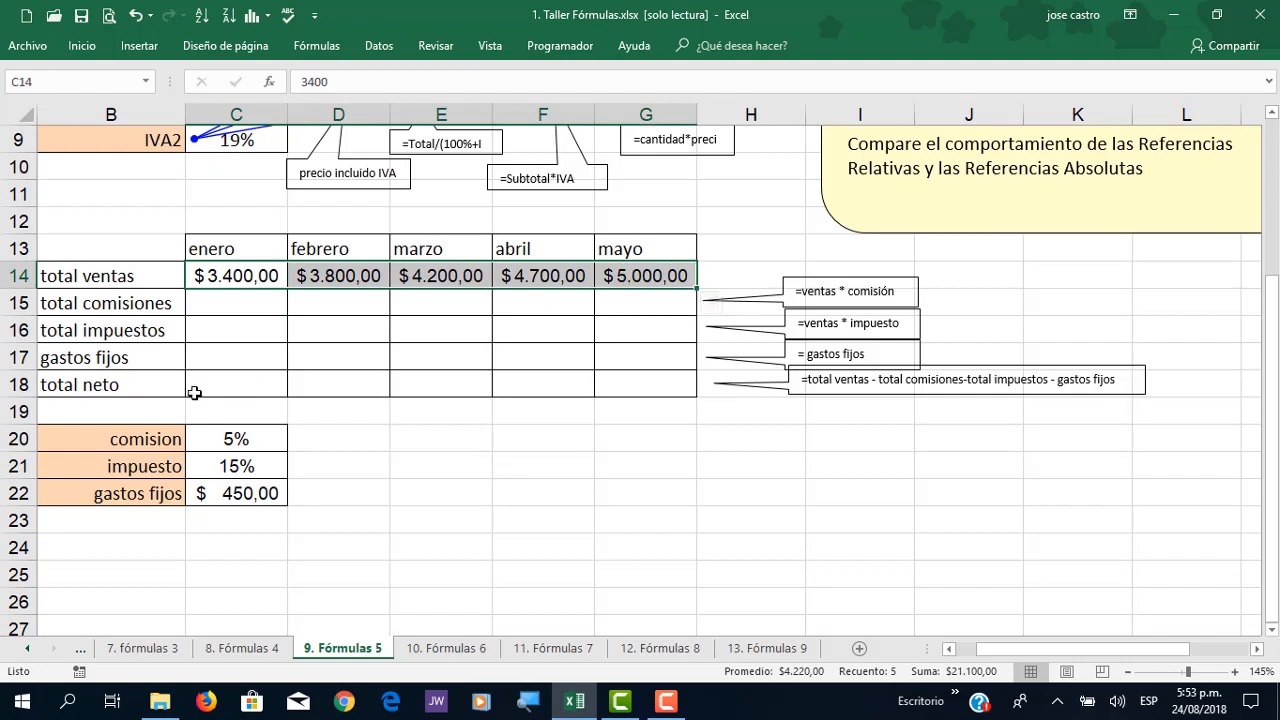
click(214, 302)
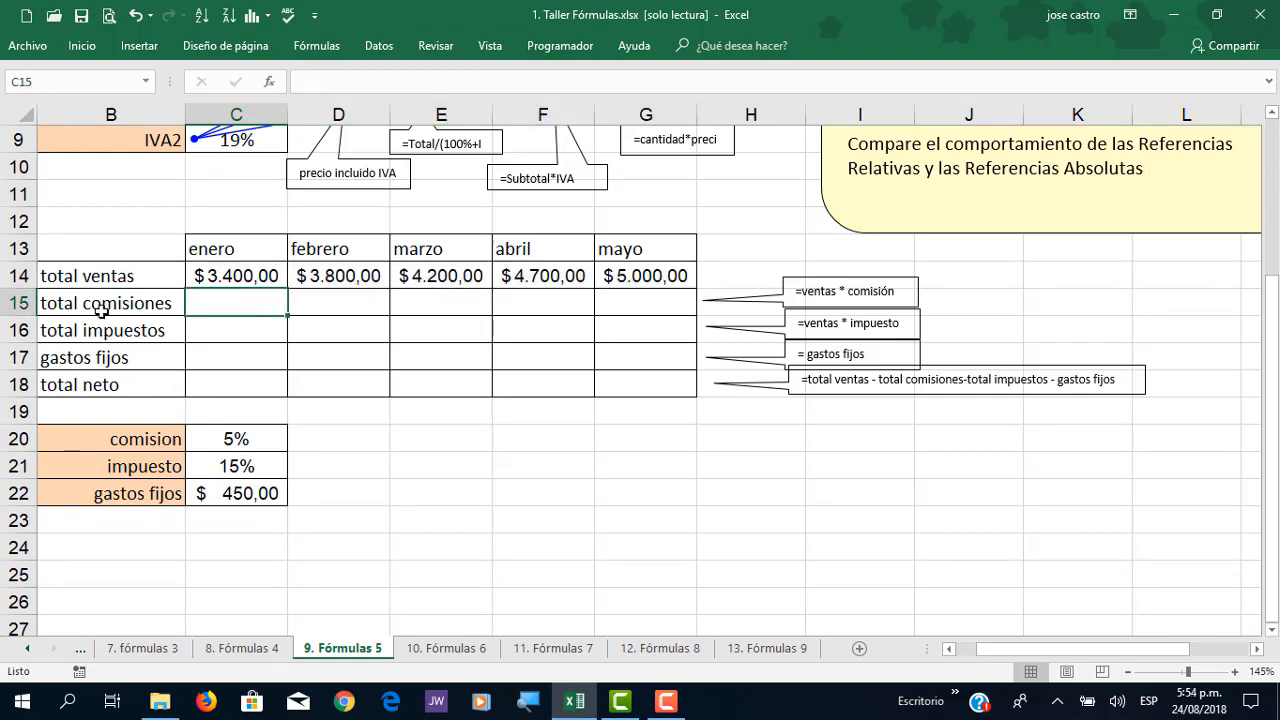
click(230, 445)
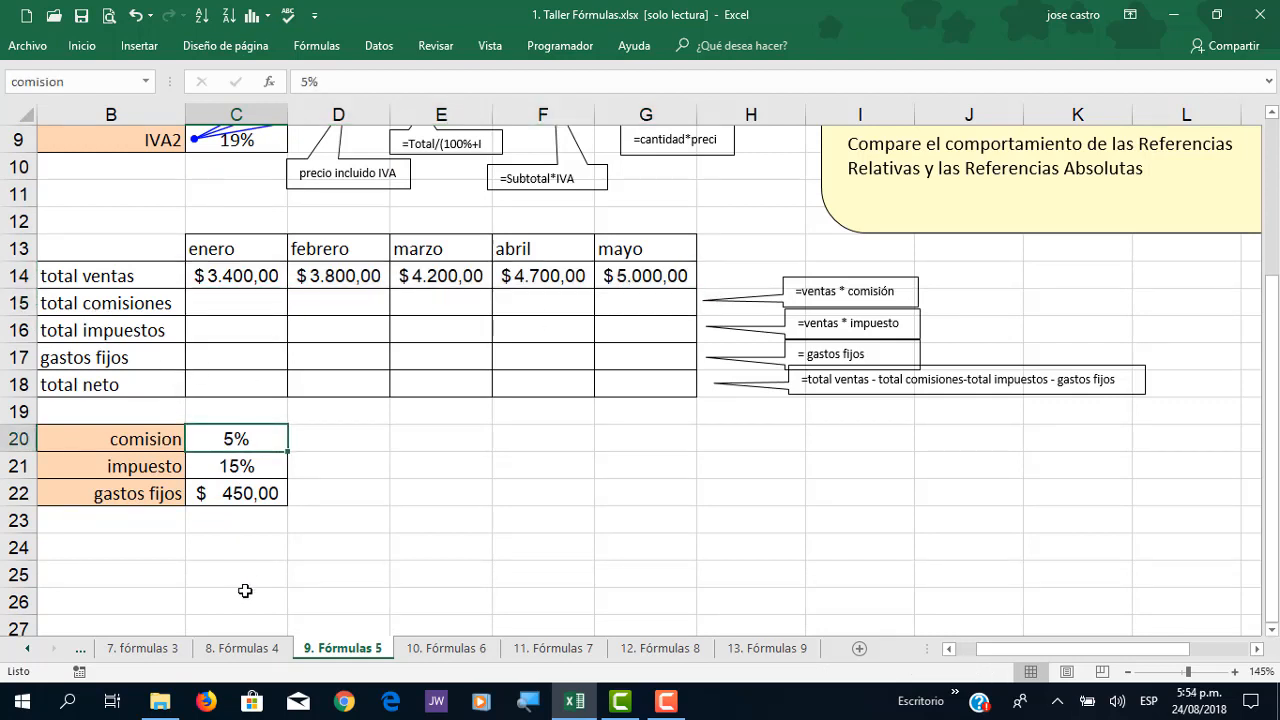
click(240, 300)
text(+)
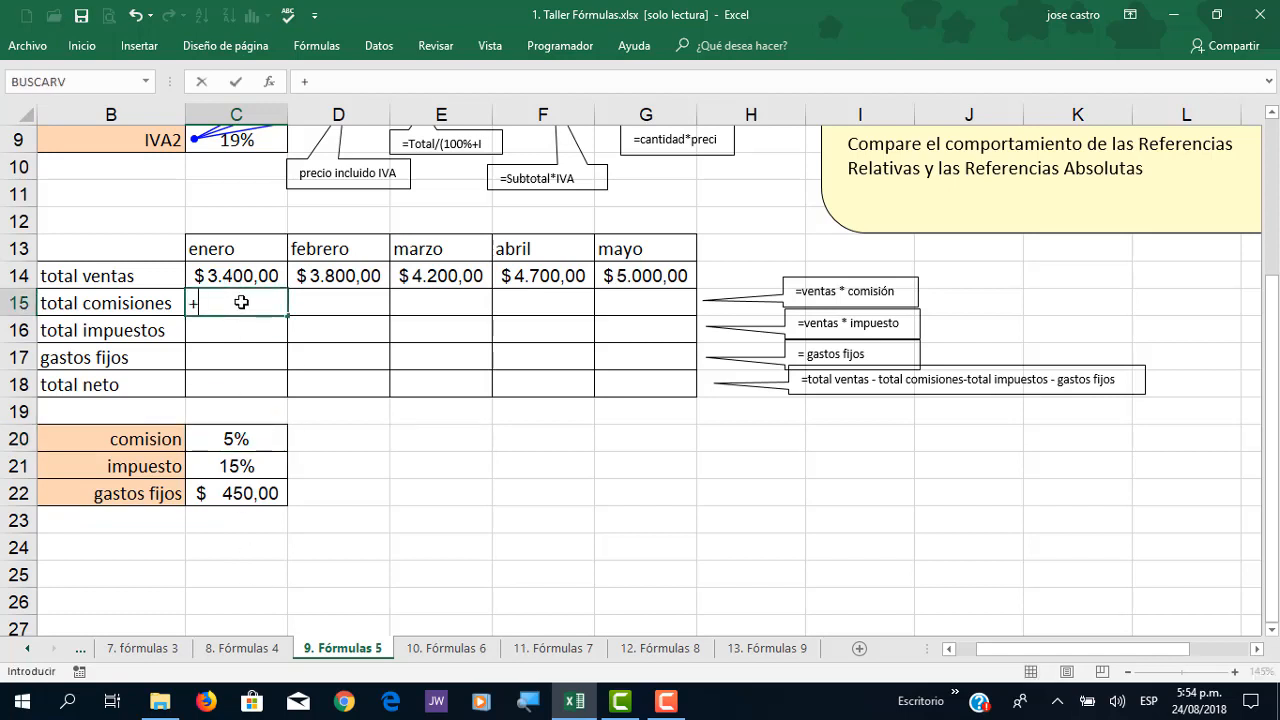
click(232, 274)
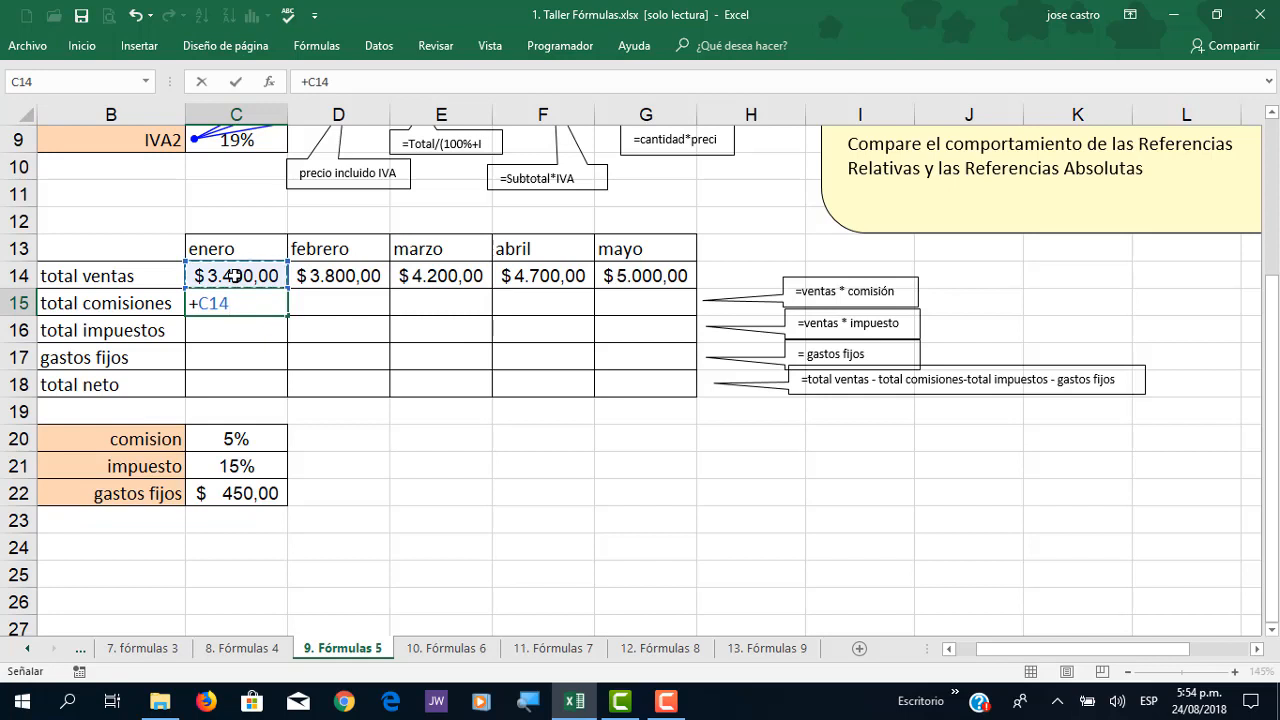
text(*)
click(245, 440)
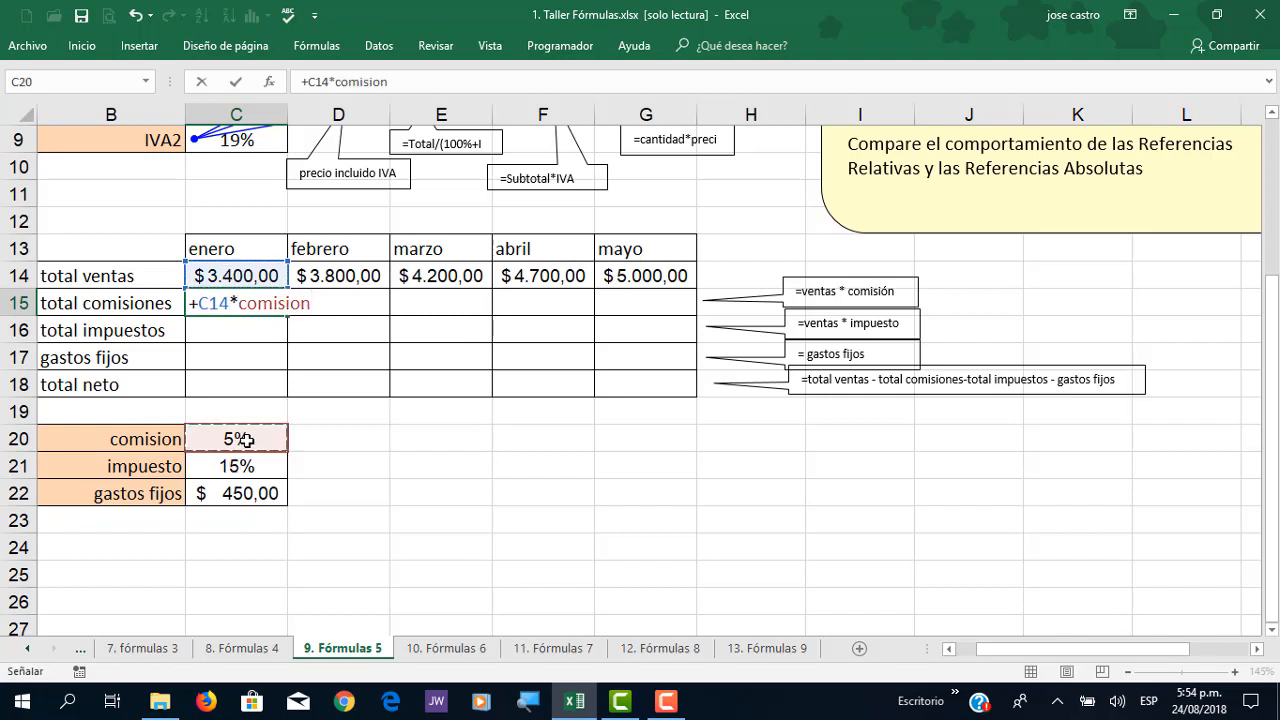
key(Return)
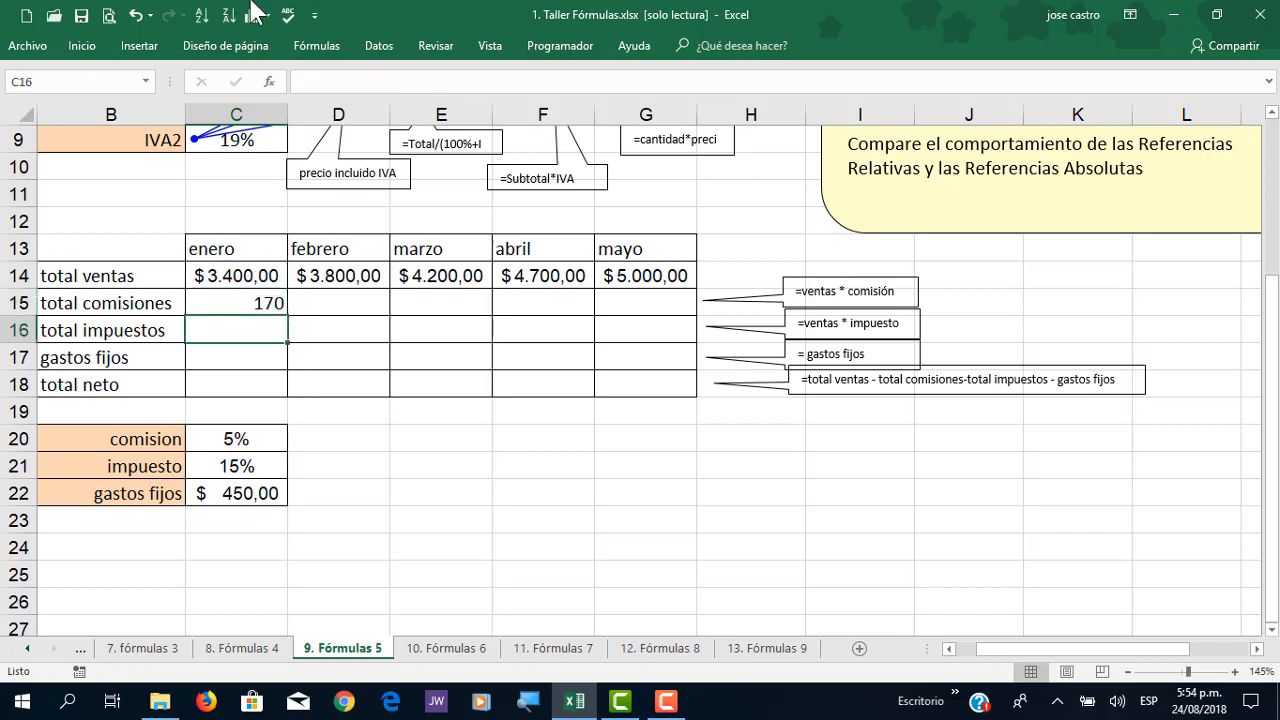
Step: Display the formulas instead of values and fill the enero commission formula from C15 across through mayo in G15
click(316, 46)
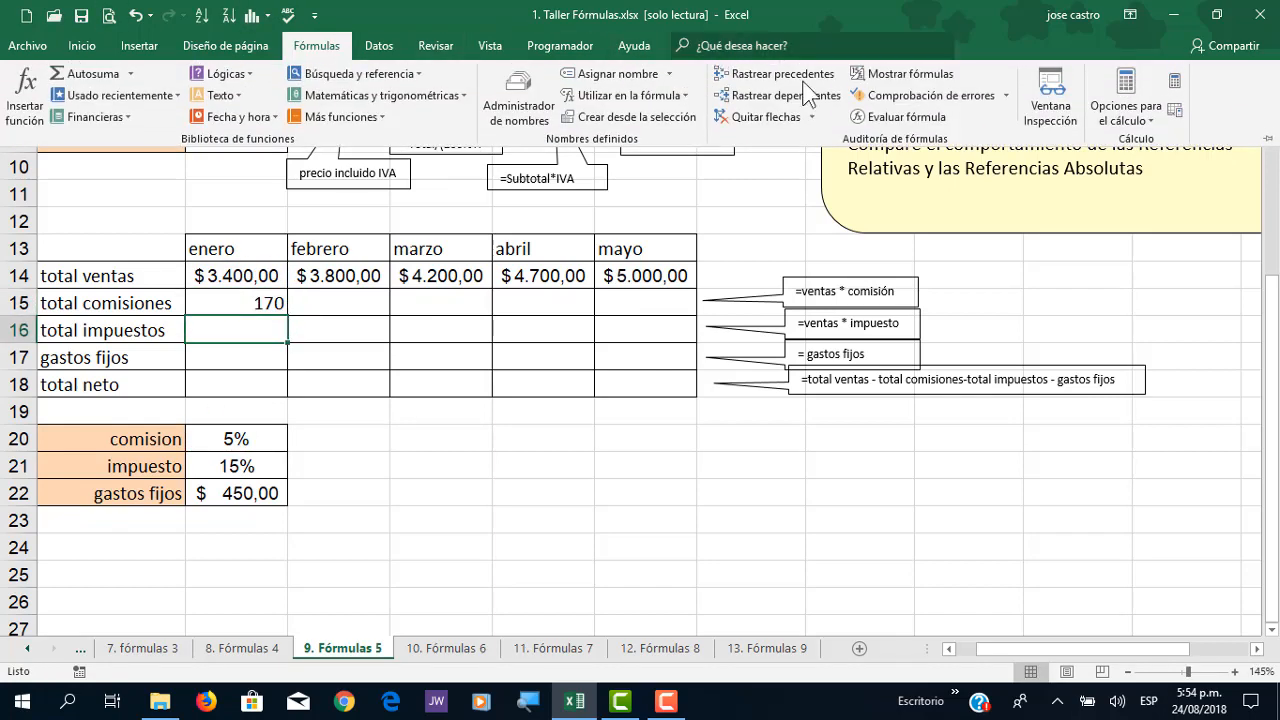
click(889, 73)
click(440, 328)
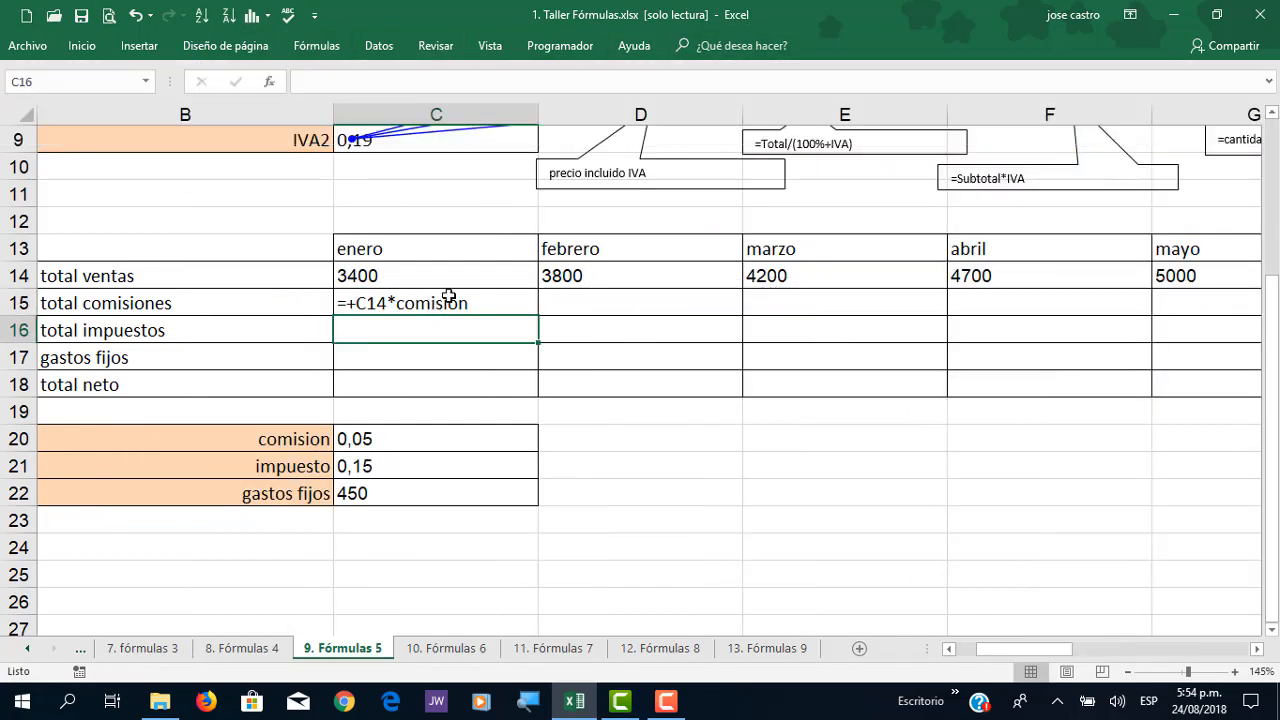
double_click(455, 301)
drag(537, 318, 850, 305)
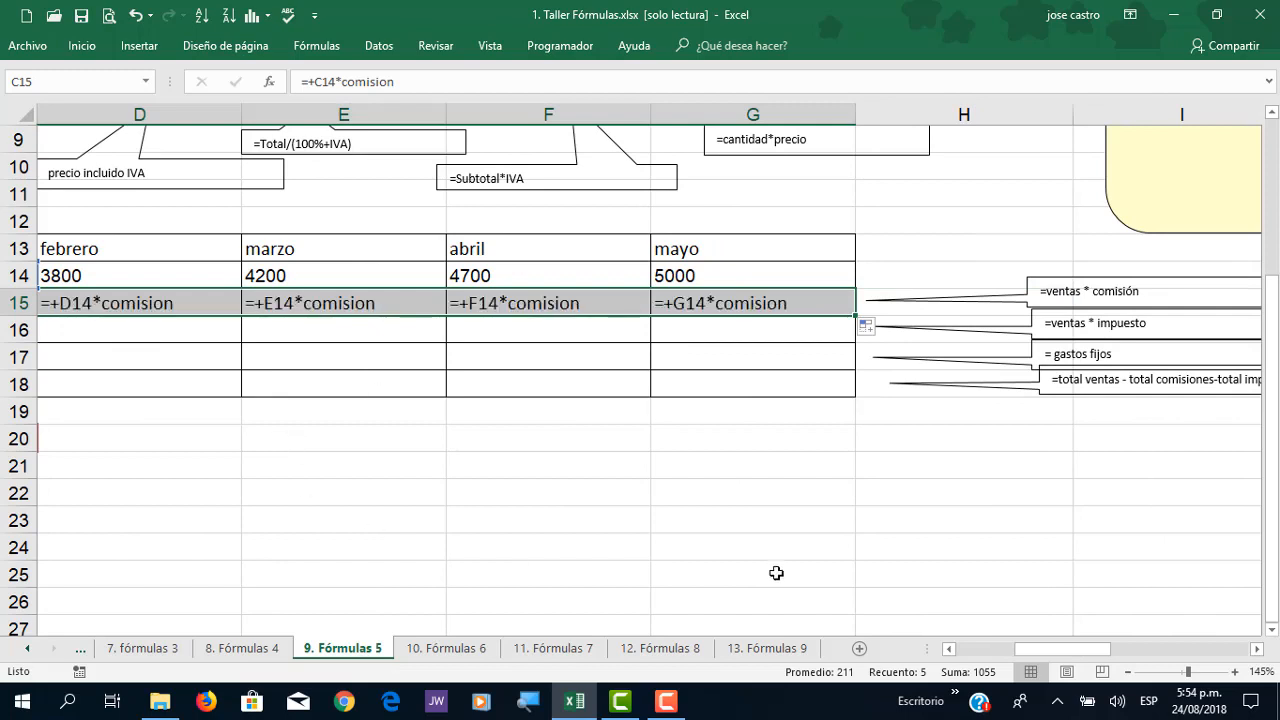
drag(1049, 649, 978, 648)
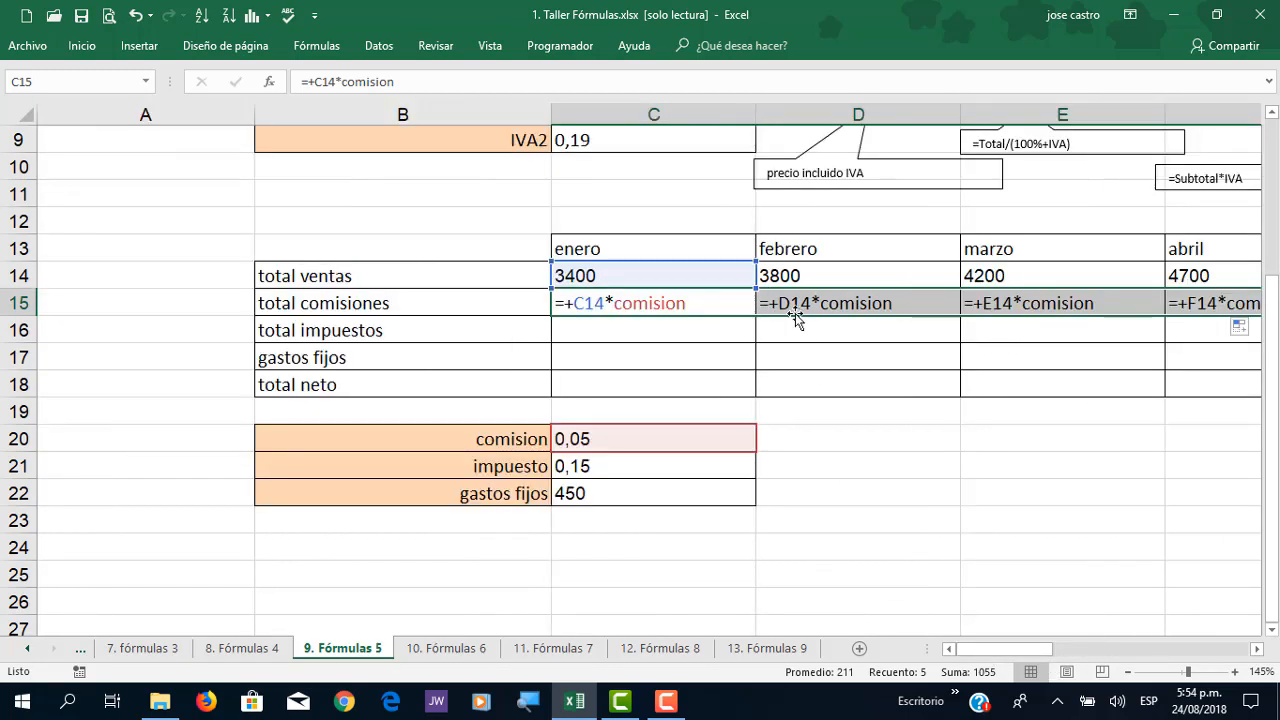
Step: Check the references of the copied total comisiones formulas and trace the precedents of D15, C15 and E15
click(812, 296)
click(984, 302)
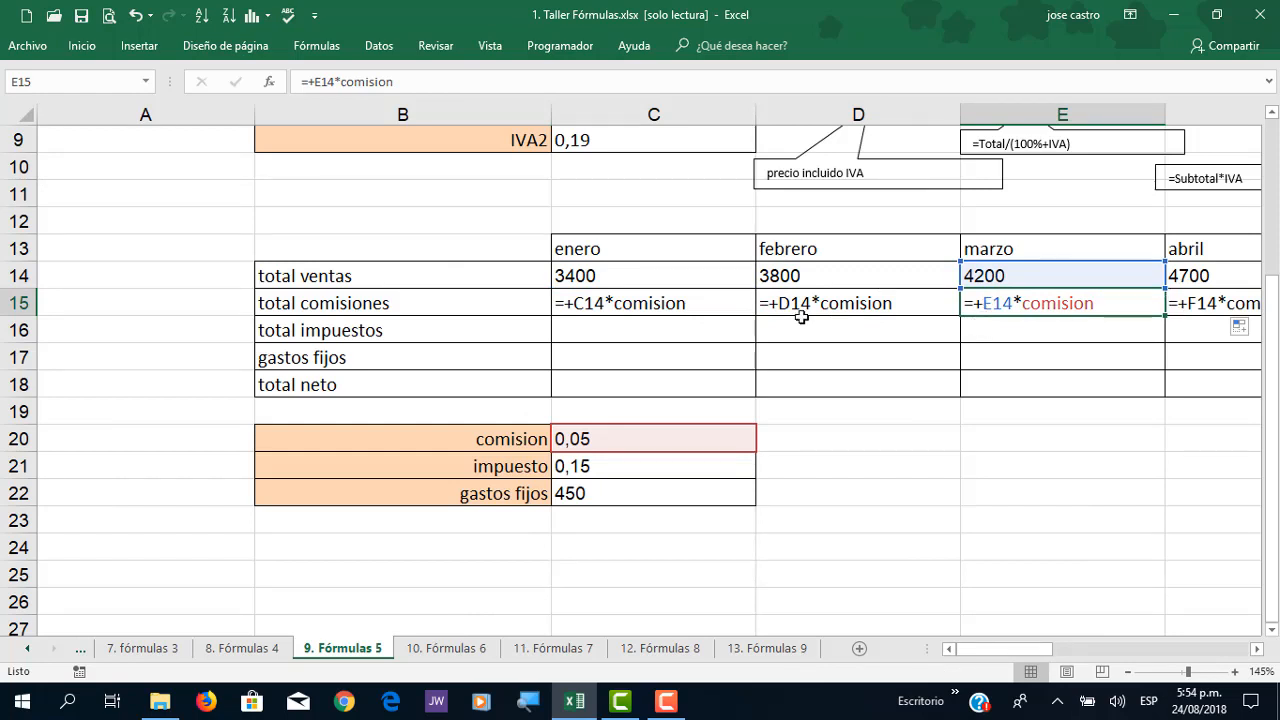
click(1207, 308)
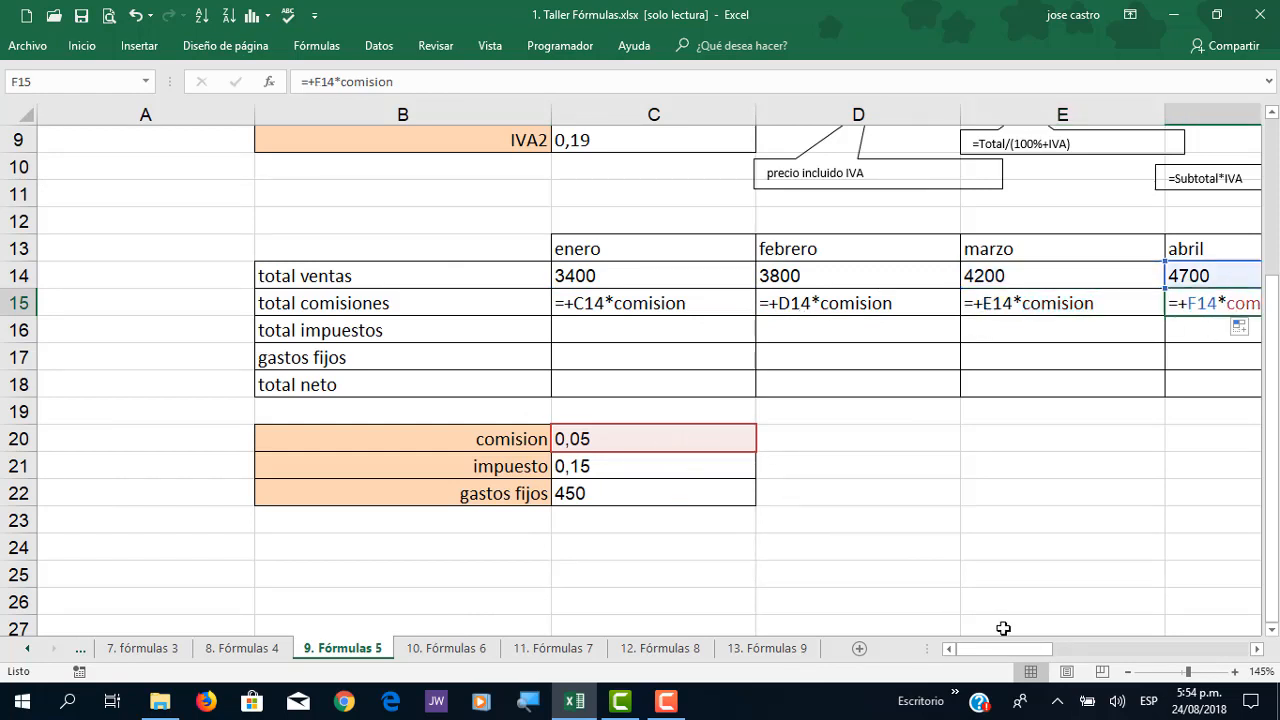
click(849, 308)
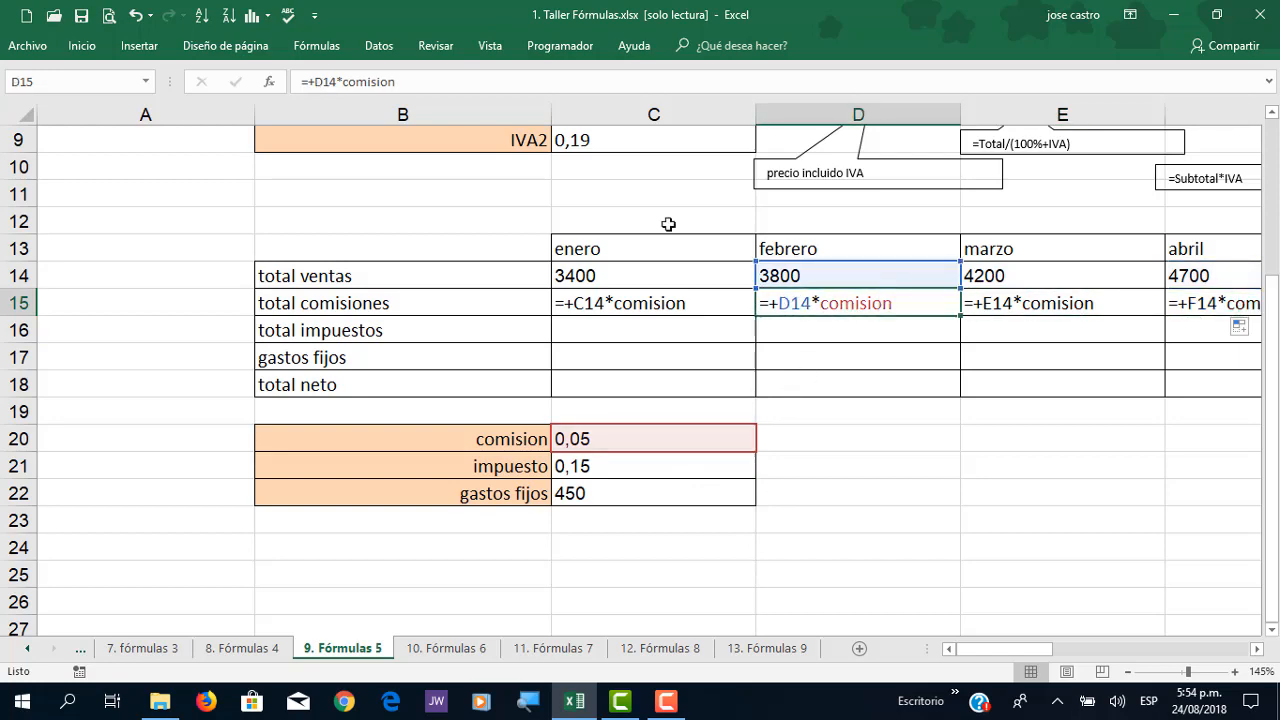
click(316, 46)
click(775, 74)
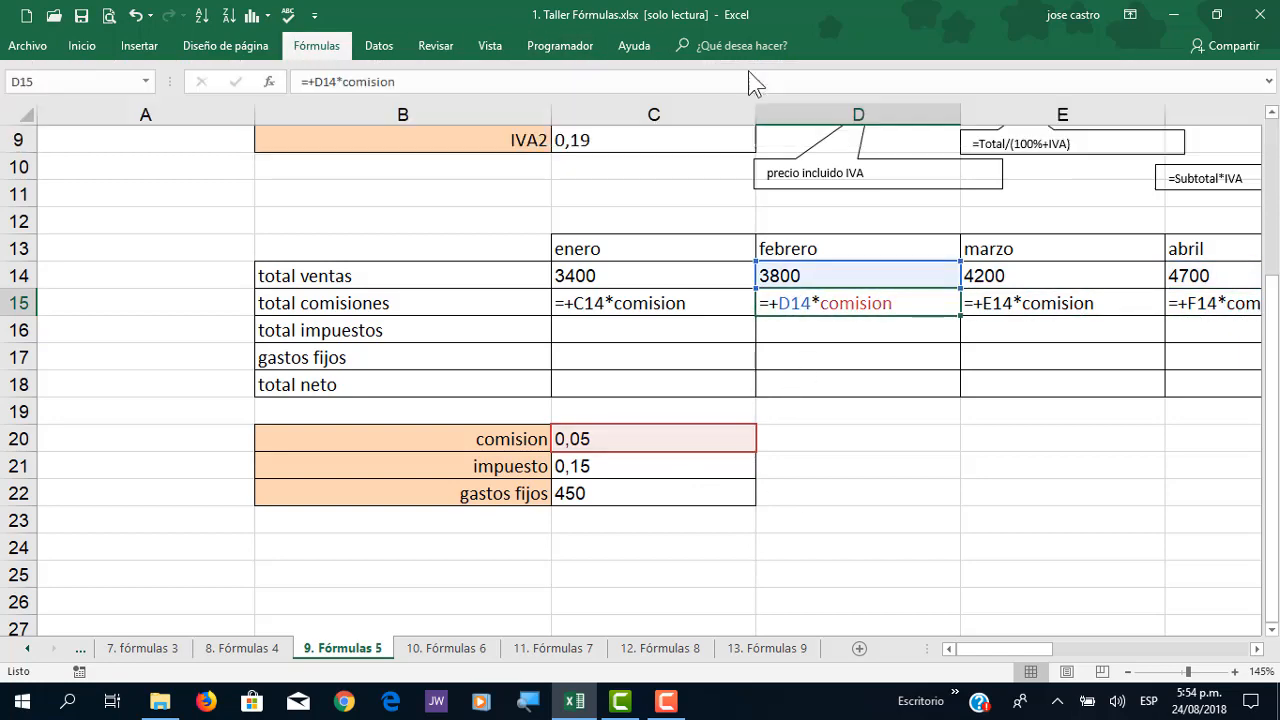
click(651, 303)
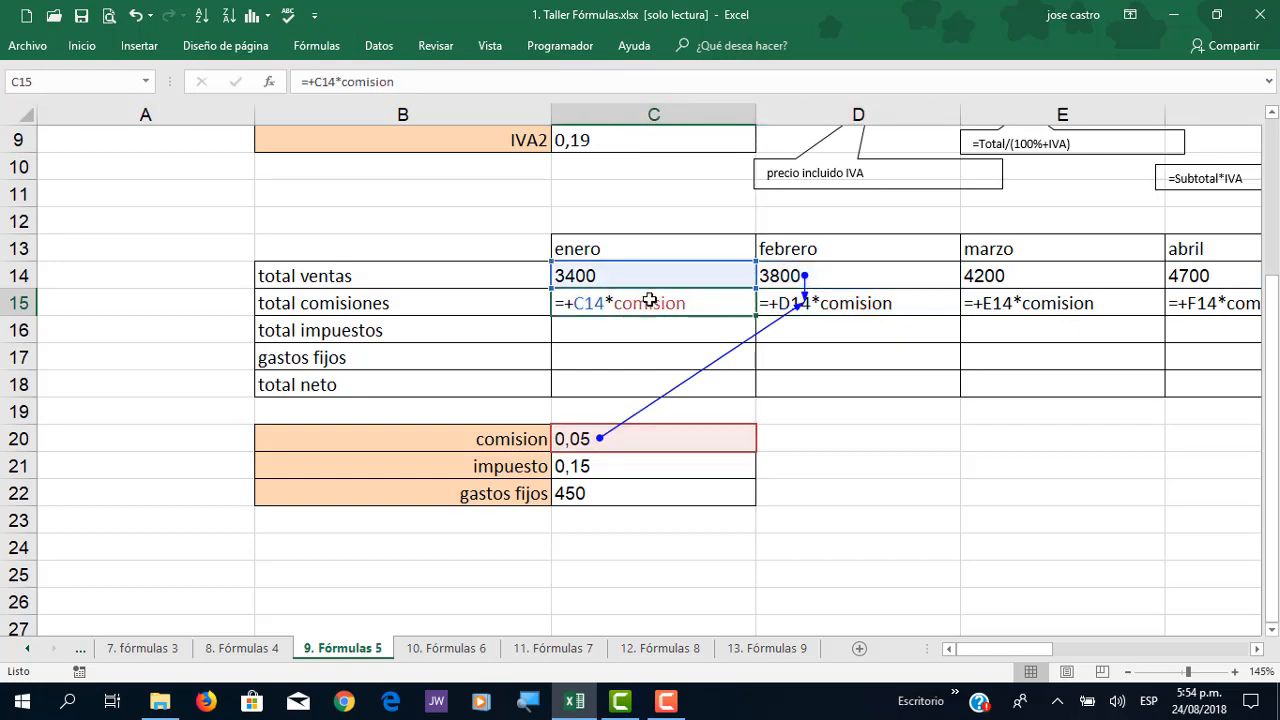
click(309, 50)
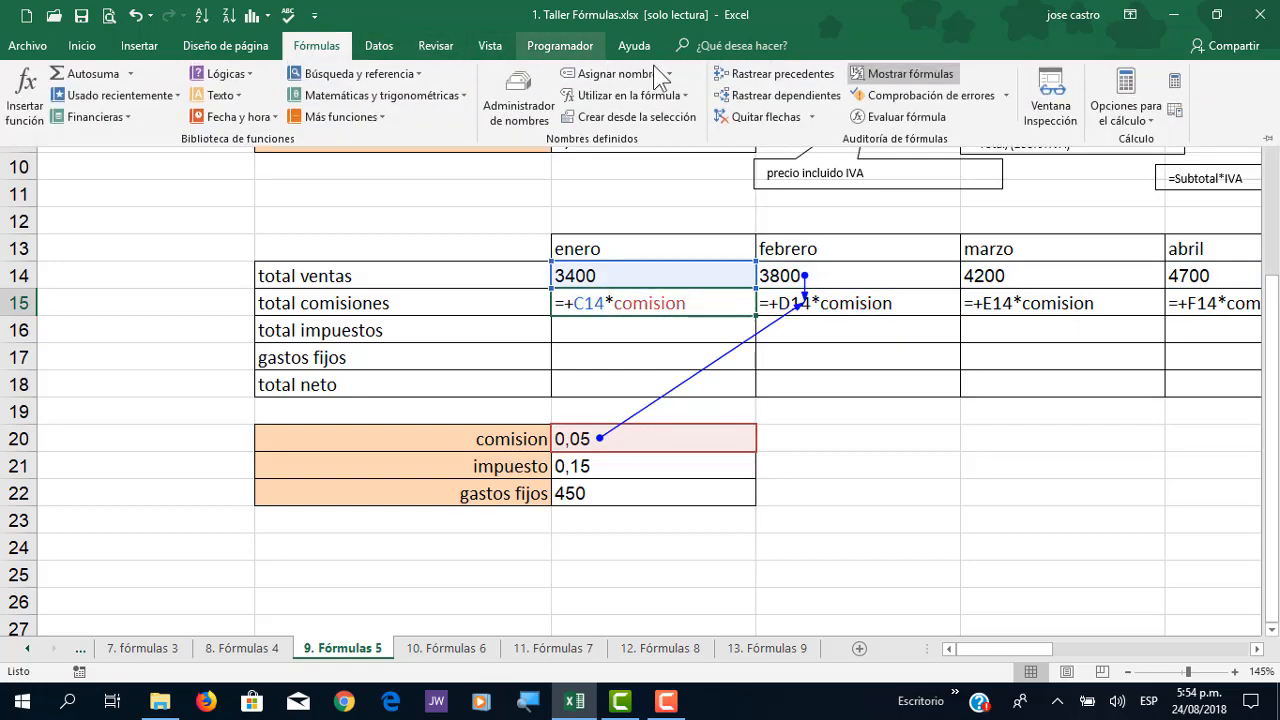
click(752, 72)
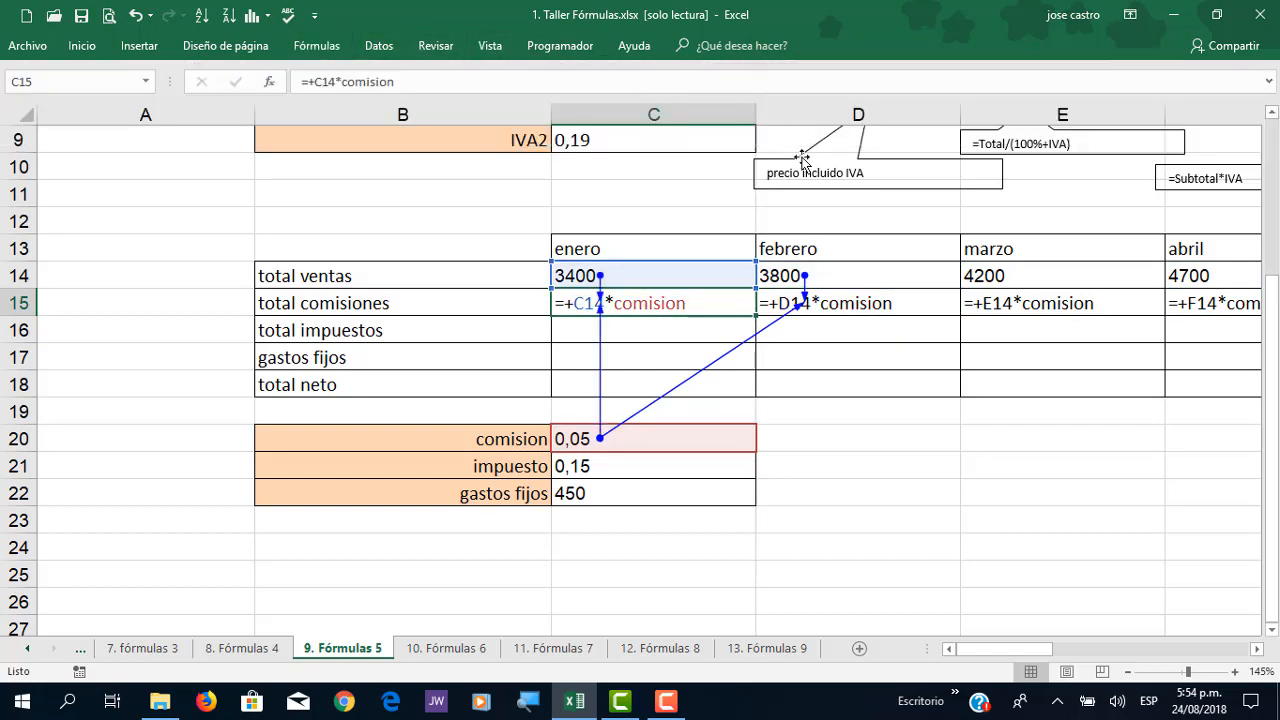
click(1047, 303)
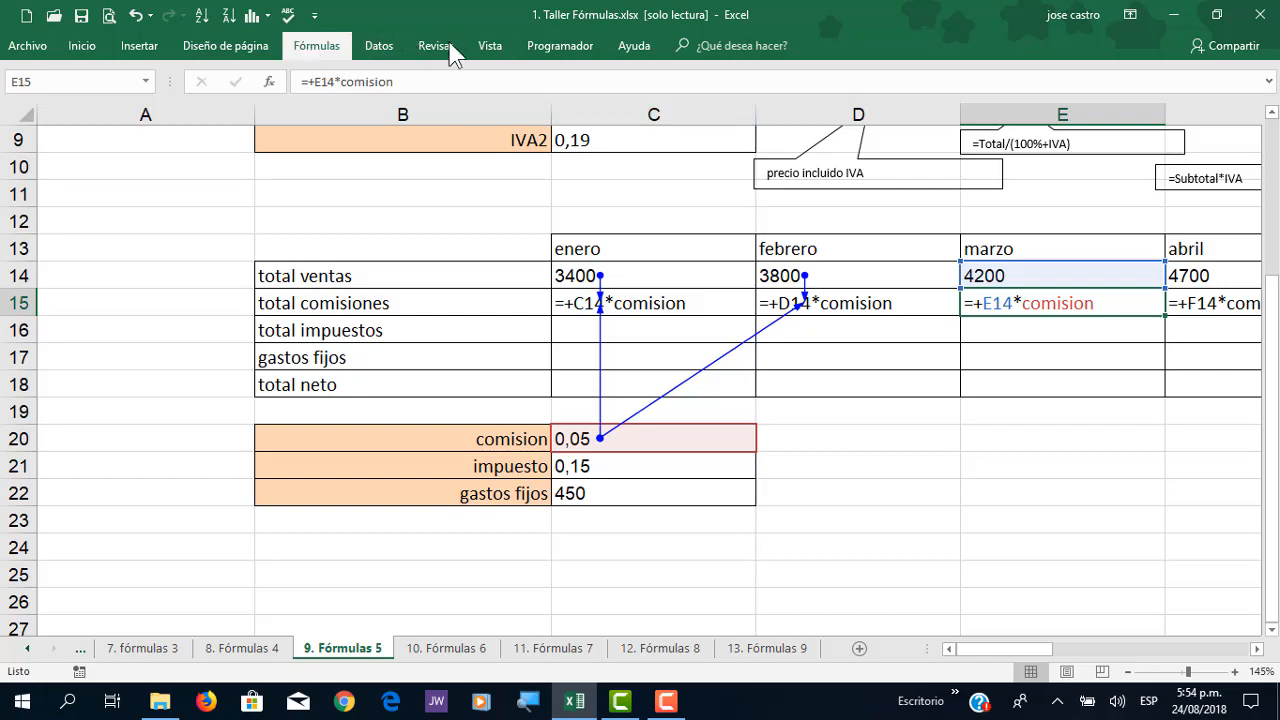
click(314, 49)
click(798, 80)
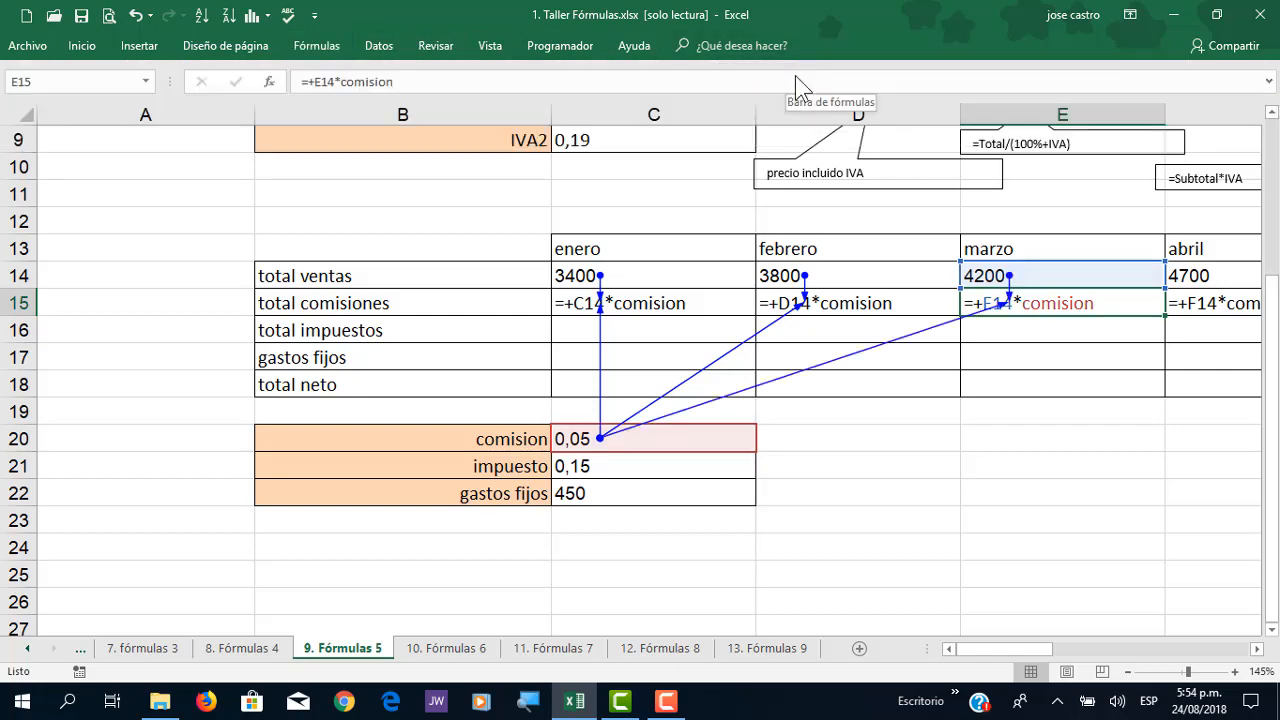
Step: Enter the total impuestos formula +C14*impuesto for enero in C16, referencing the named cell C21, and fill it across the remaining months
click(676, 328)
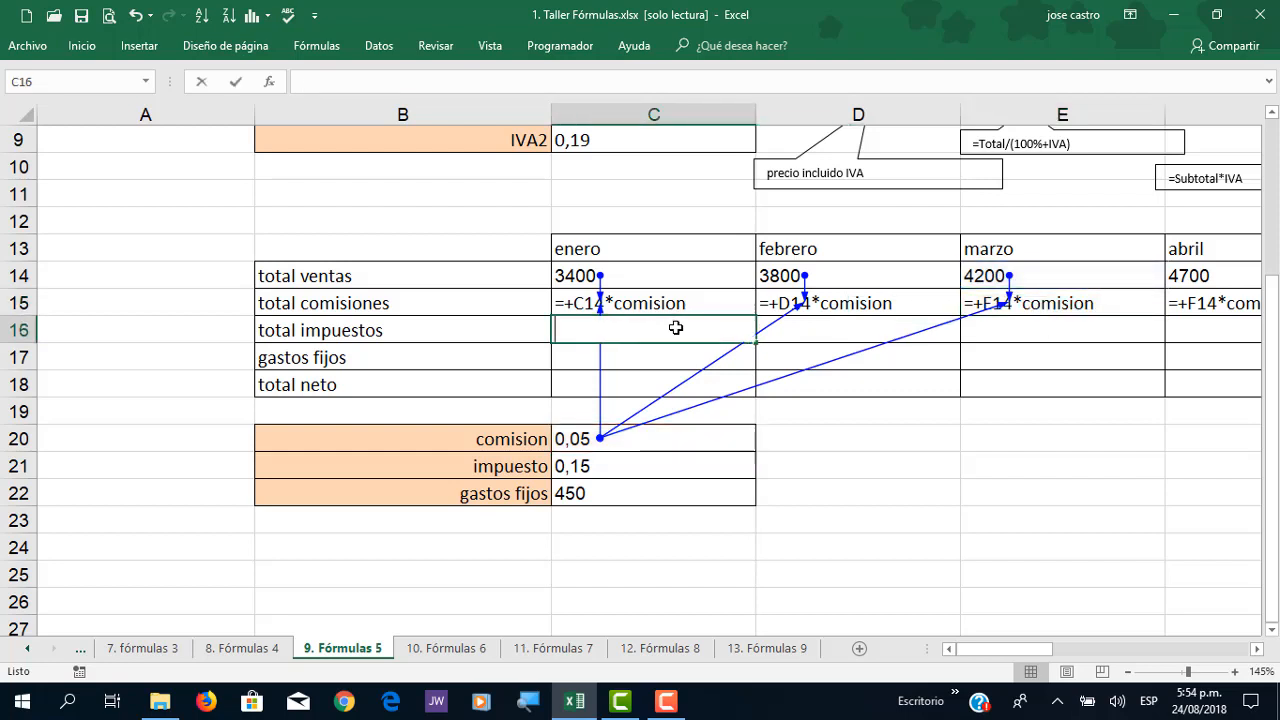
text(+)
key(Up)
key(Up)
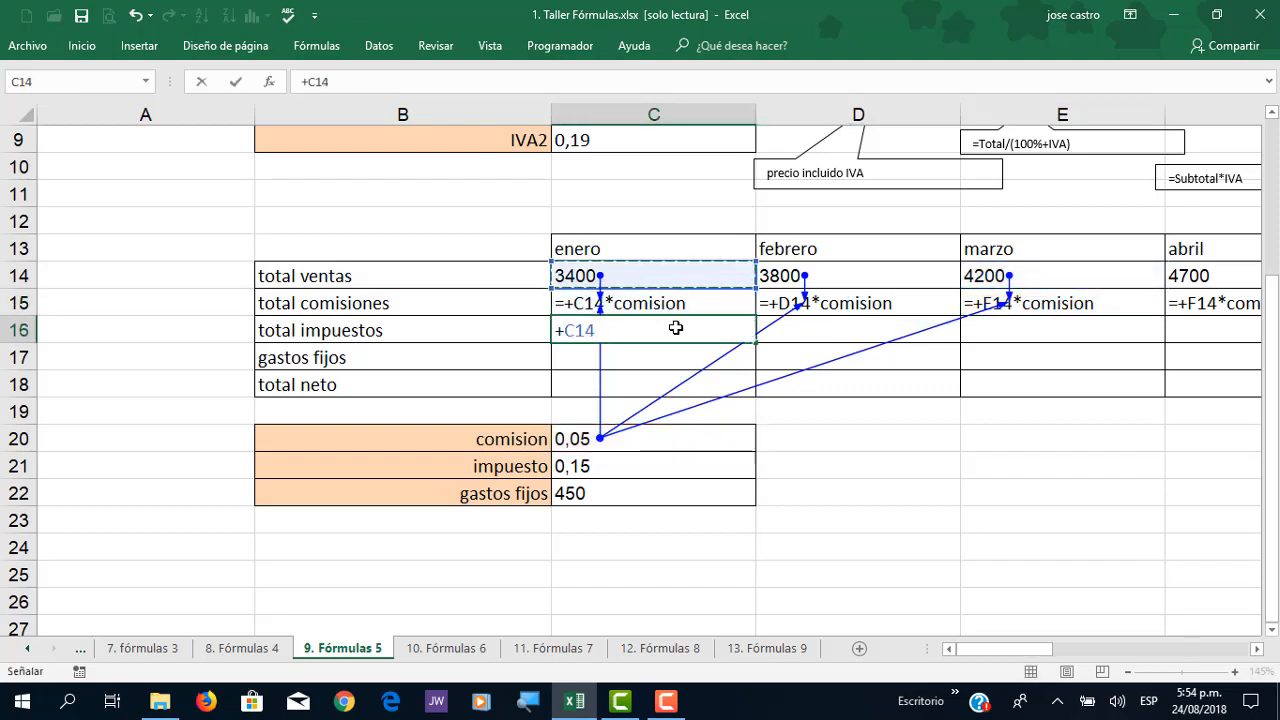
text(*)
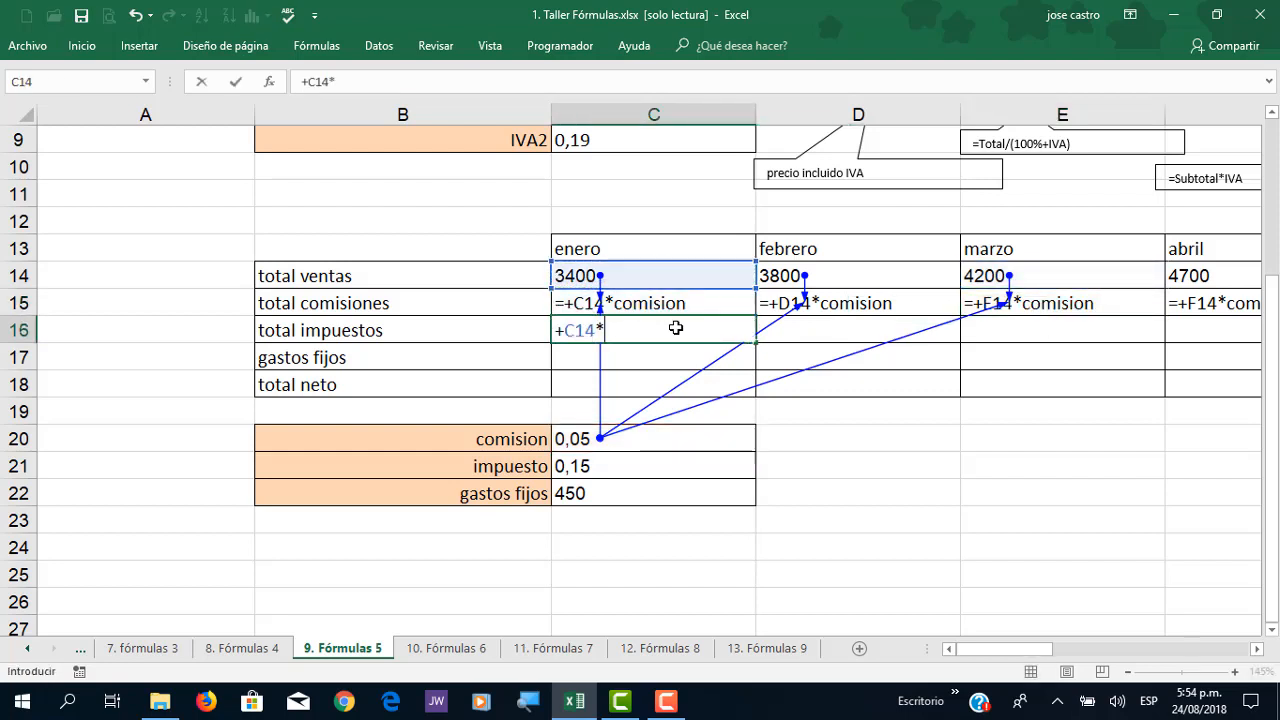
click(663, 460)
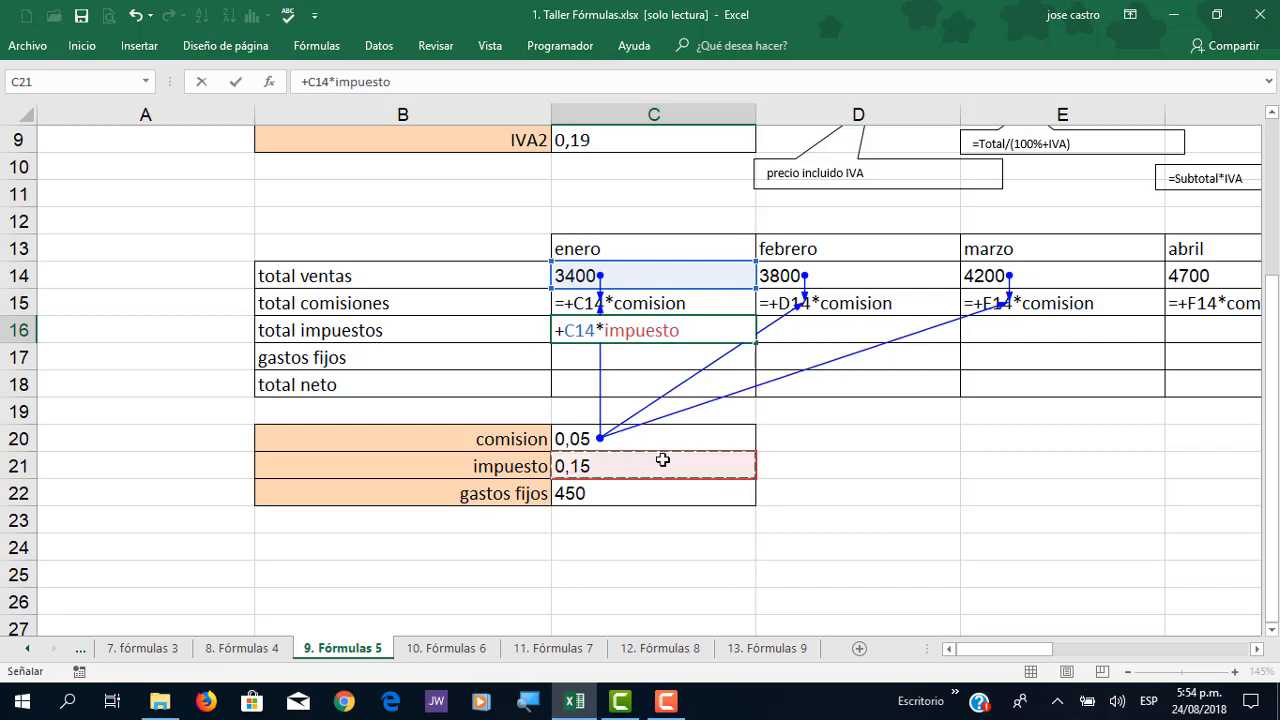
key(Return)
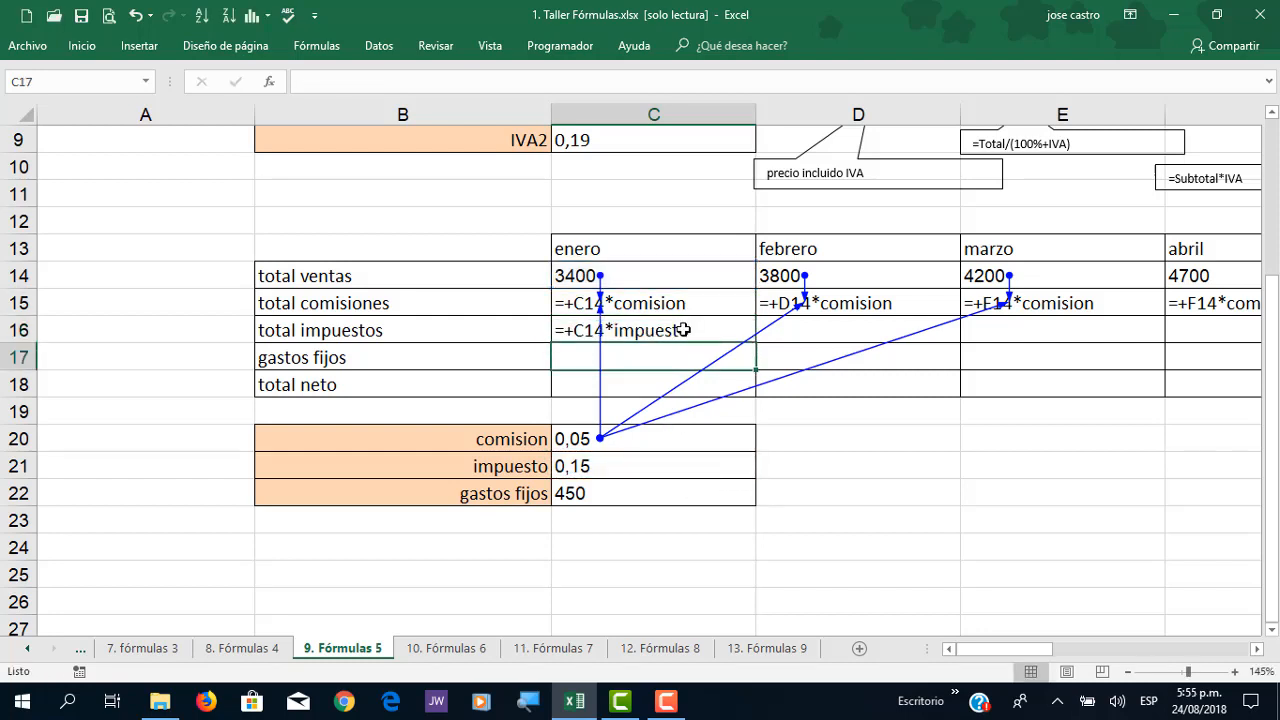
double_click(651, 331)
drag(758, 343, 850, 341)
drag(1063, 648, 1003, 648)
Step: Trace the precedents of the total impuestos formulas for febrero and abril in D16 and F16
click(889, 328)
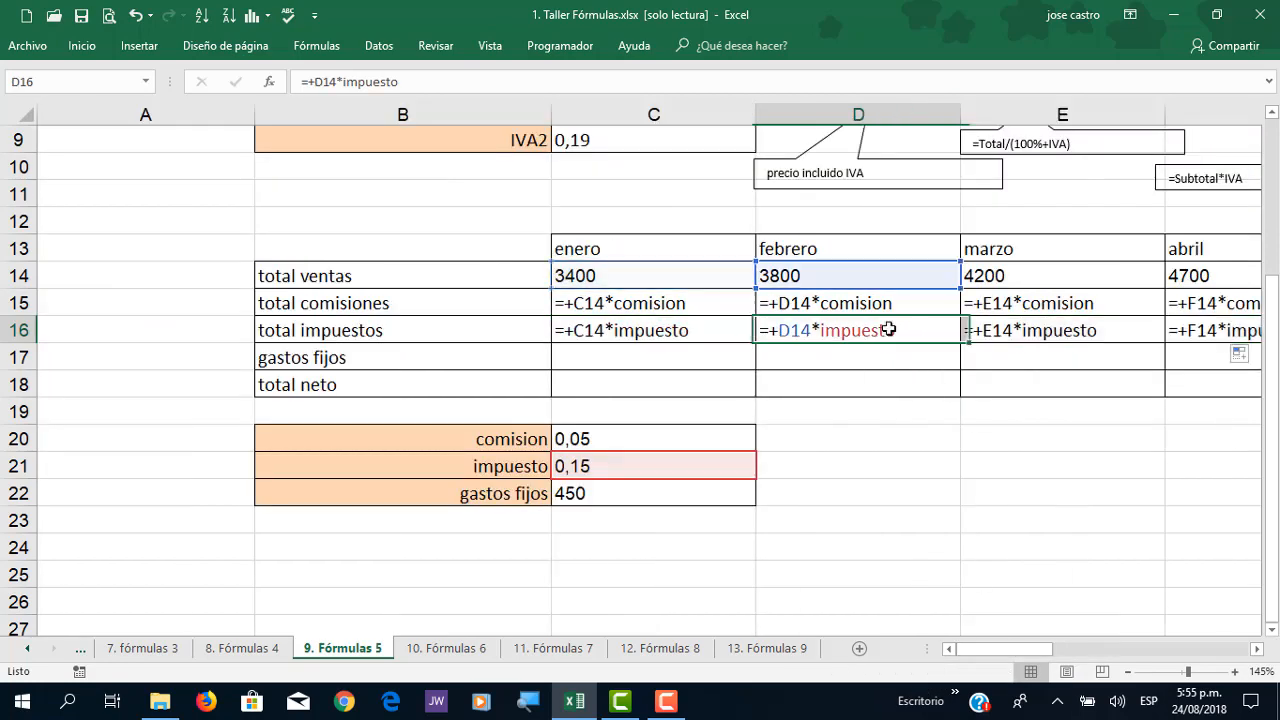
click(305, 55)
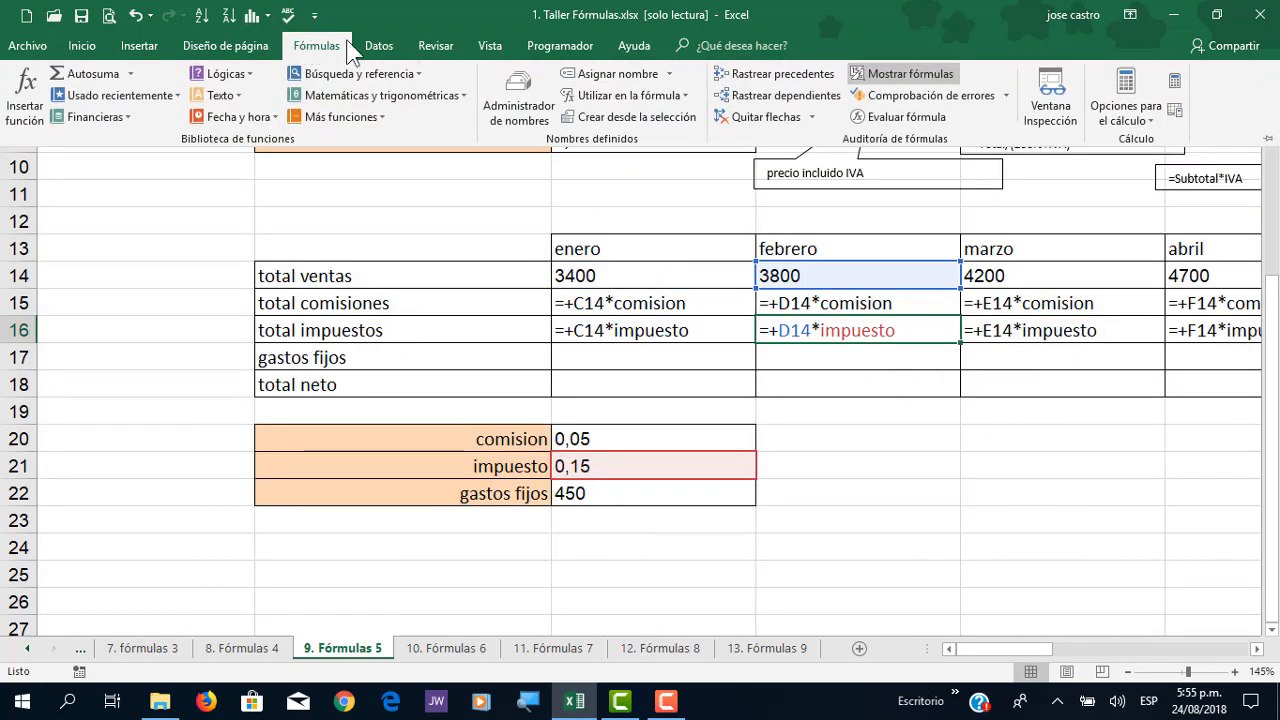
click(766, 77)
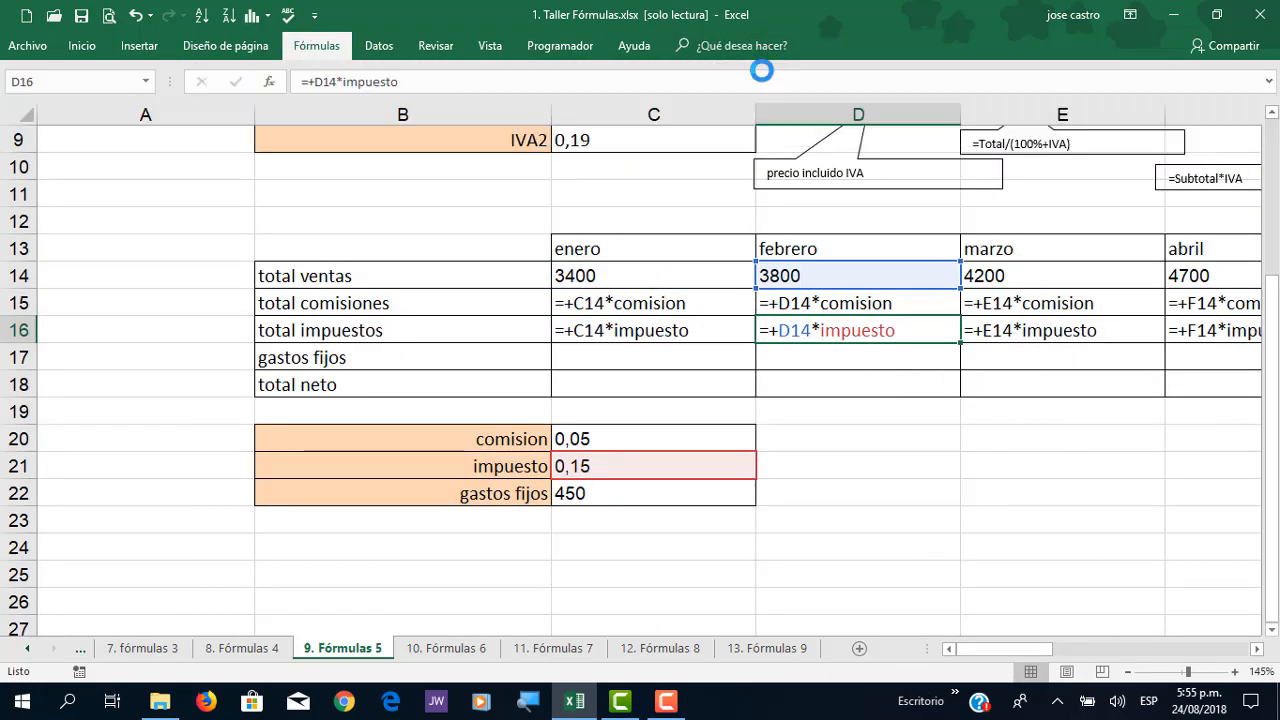
click(1217, 337)
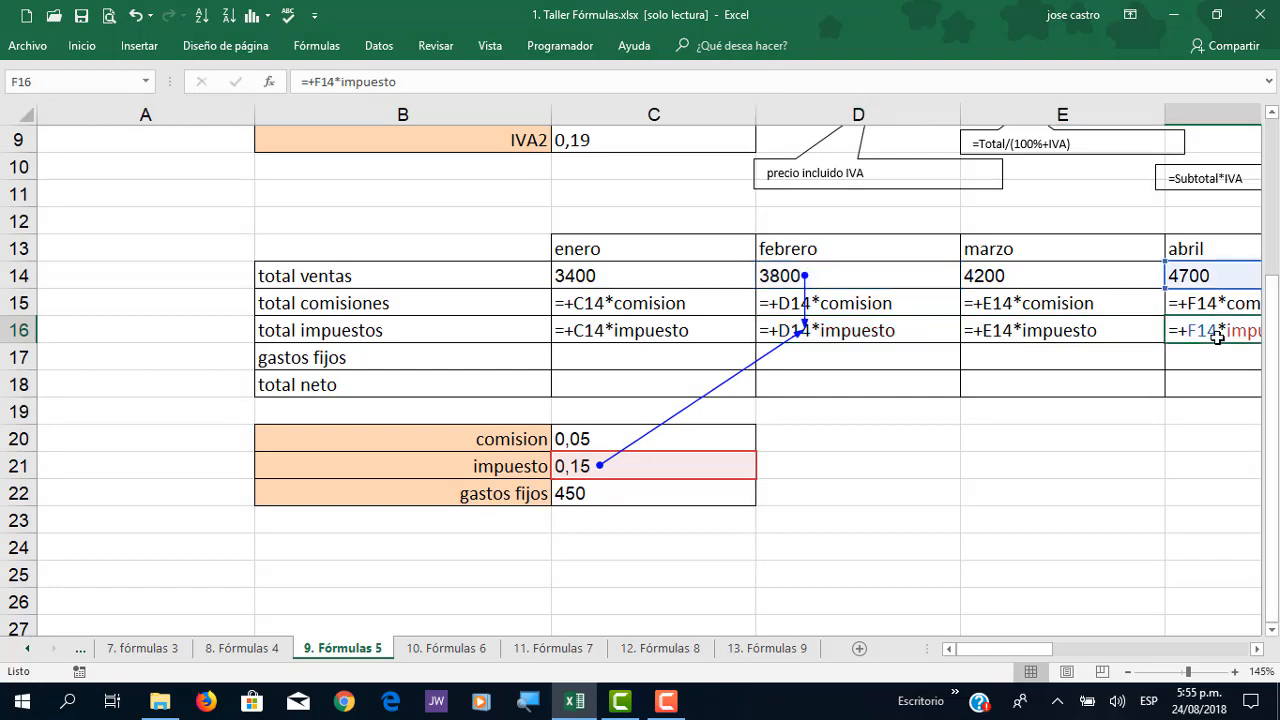
click(308, 48)
click(761, 76)
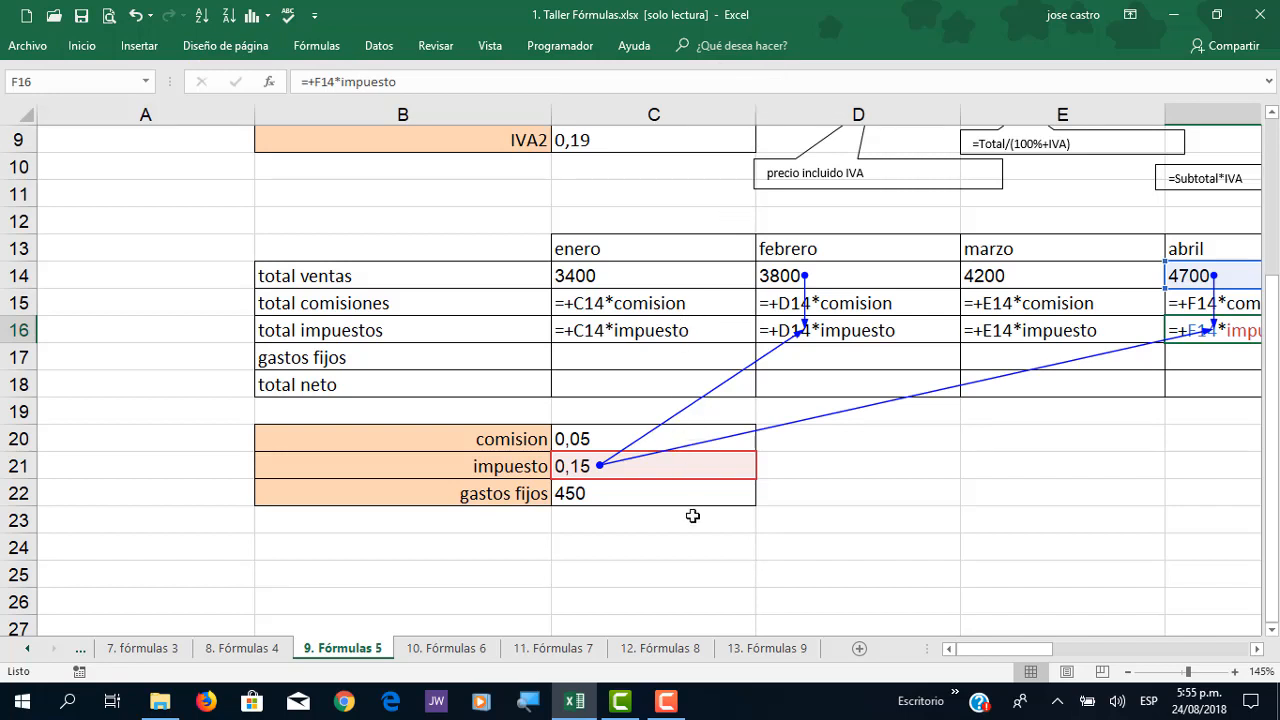
Step: Enter the gastos fijos formula +gastos_fijos for enero in C17, referencing the named cell C22, and fill it across through mayo in G17
click(600, 362)
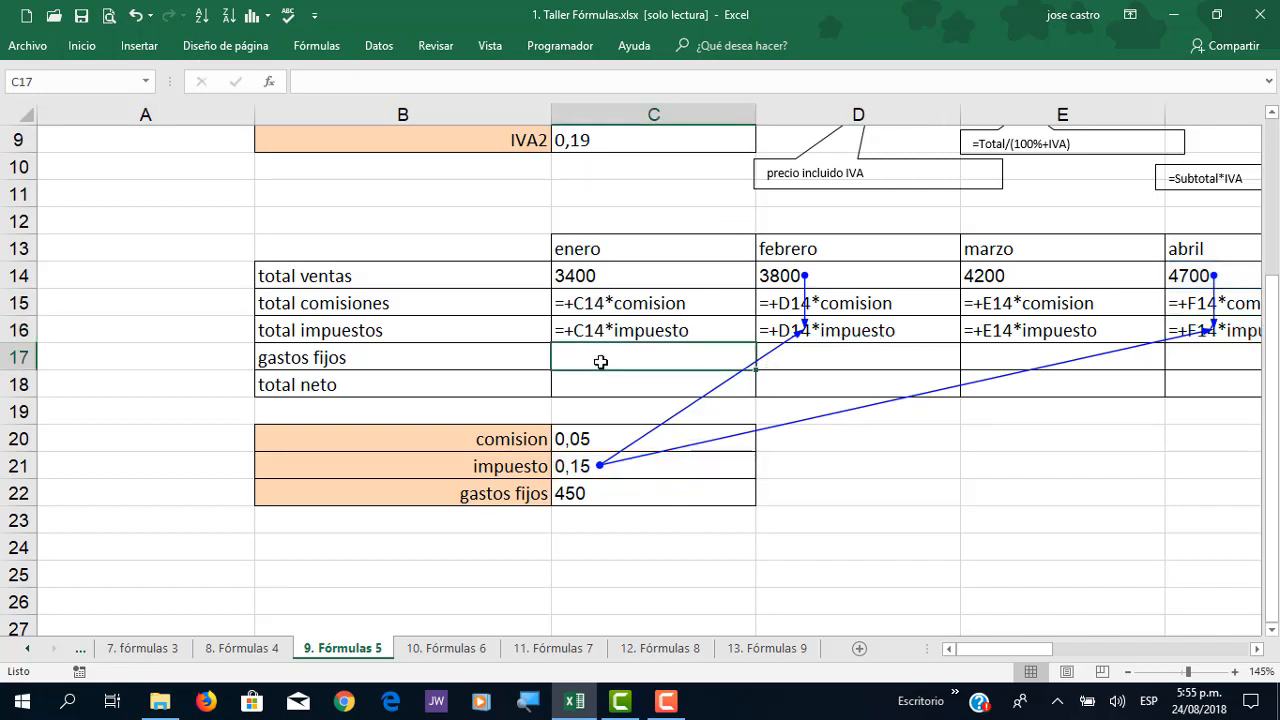
text(+)
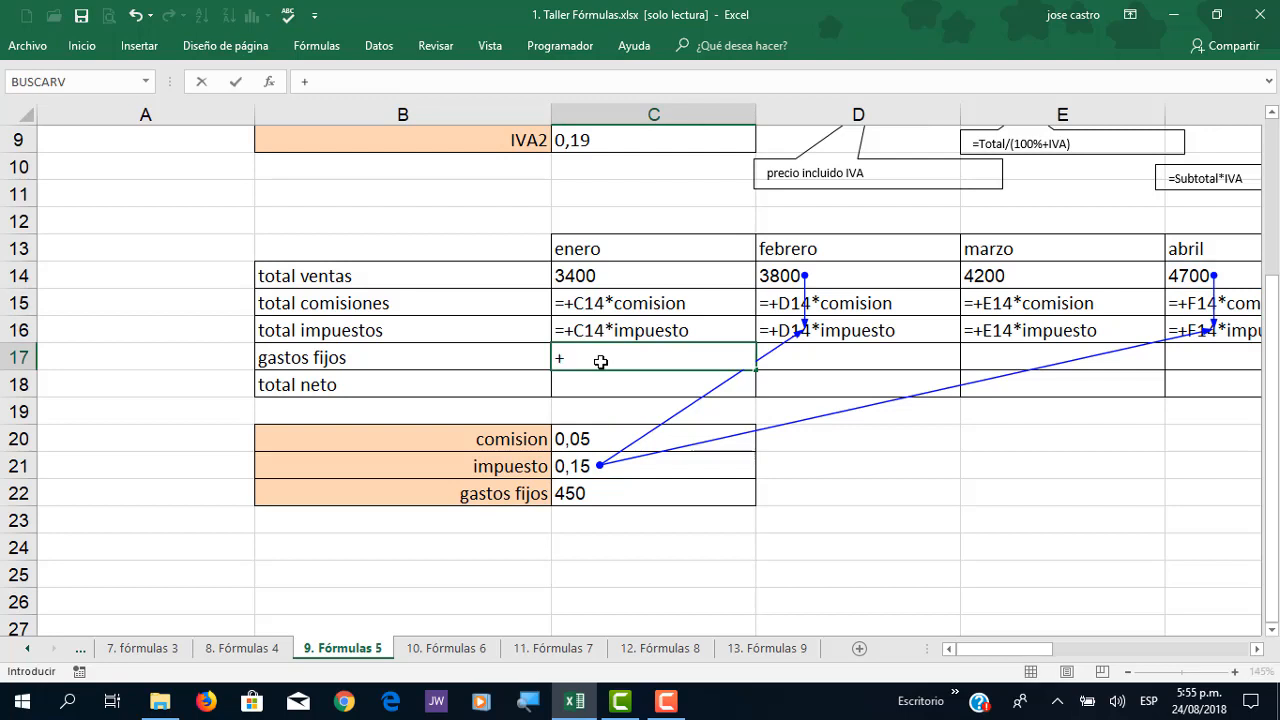
key(Down)
key(Down)
key(Down)
key(Down)
key(Down)
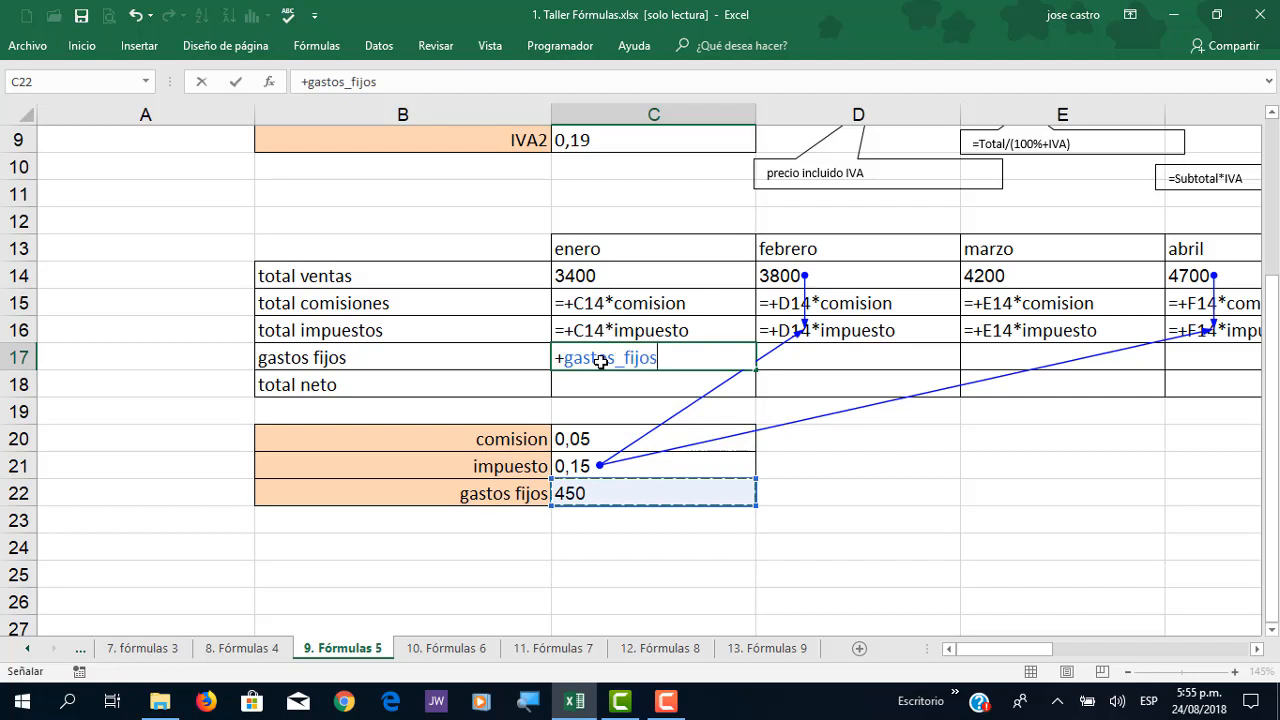
key(Return)
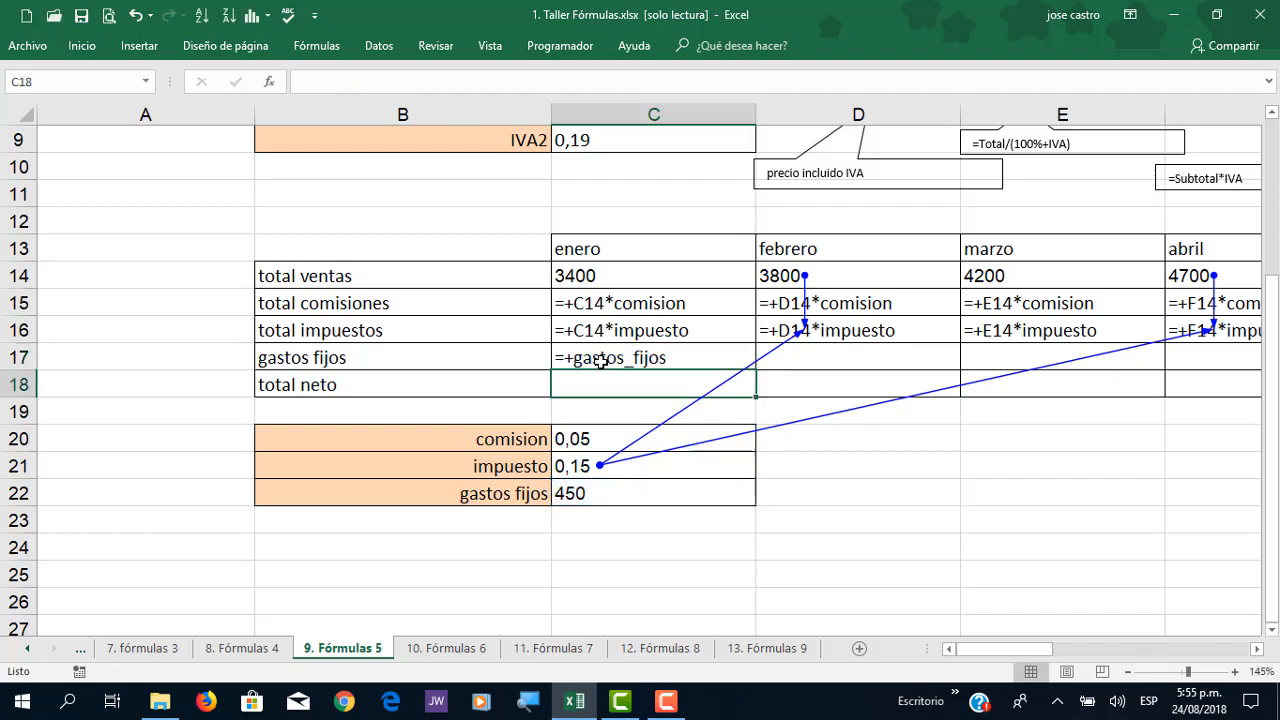
double_click(600, 362)
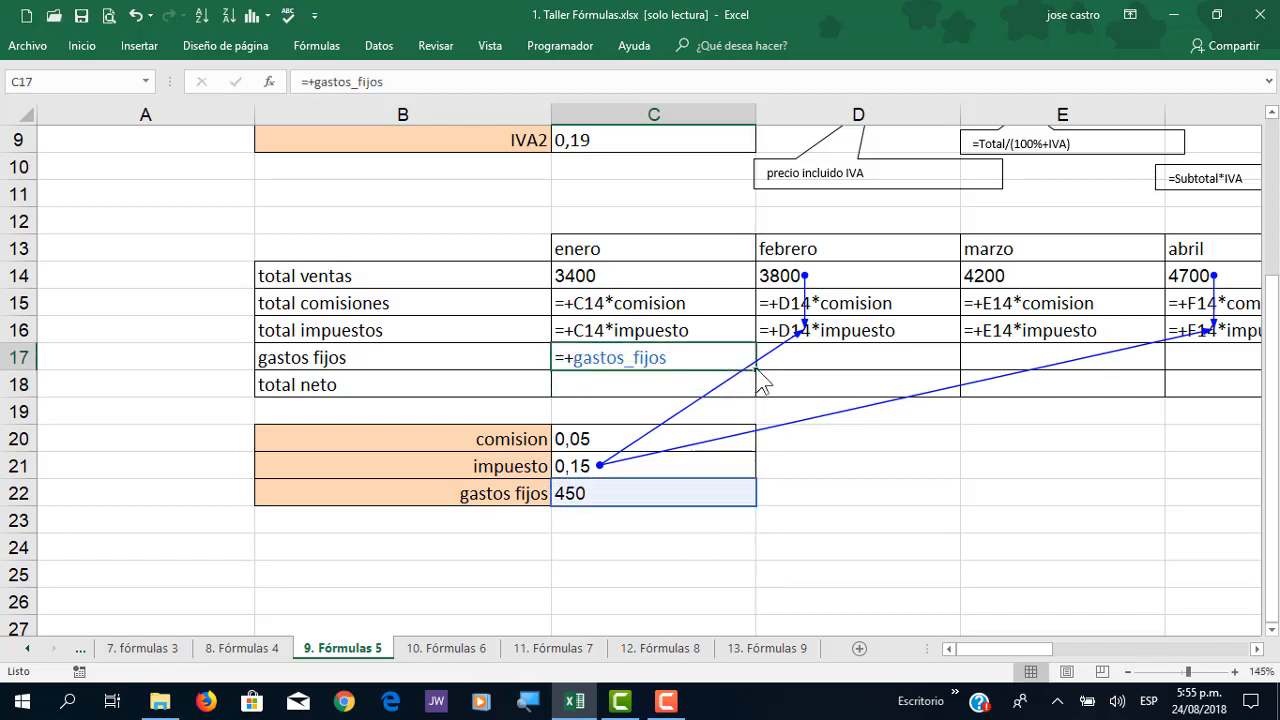
drag(757, 368, 815, 362)
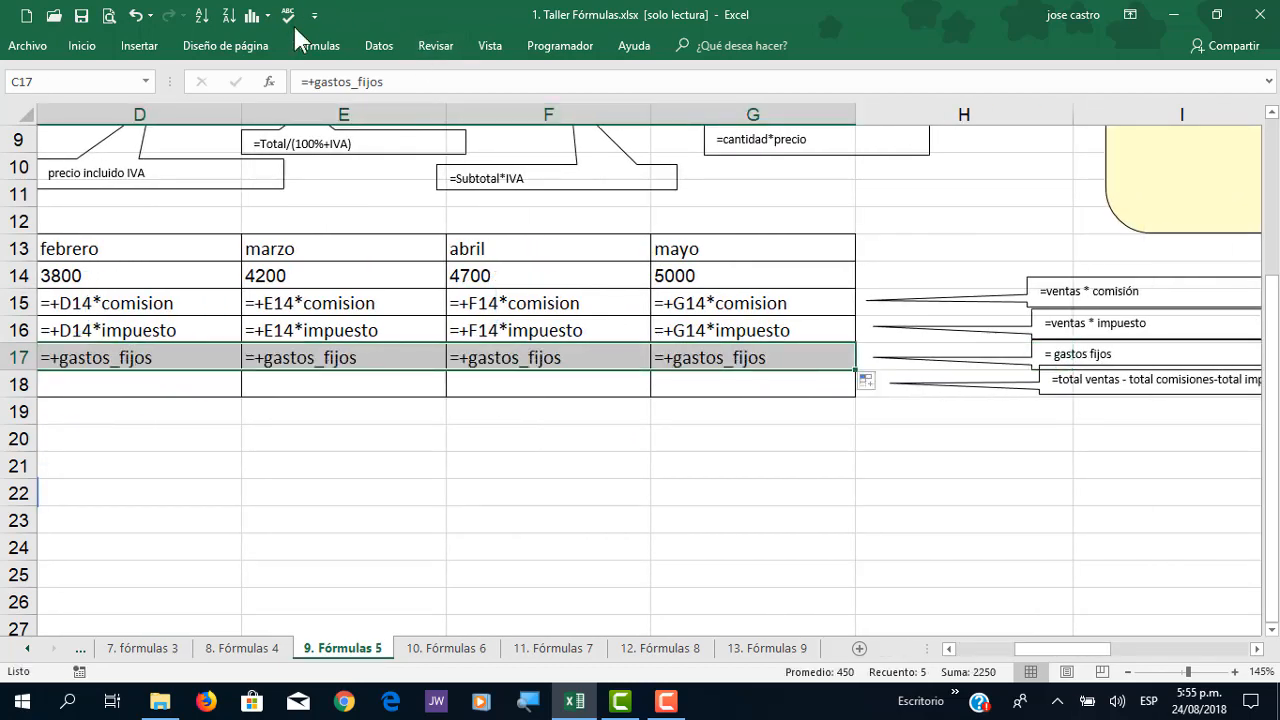
Step: Try to remove the precedent arrows from the sheet
click(330, 47)
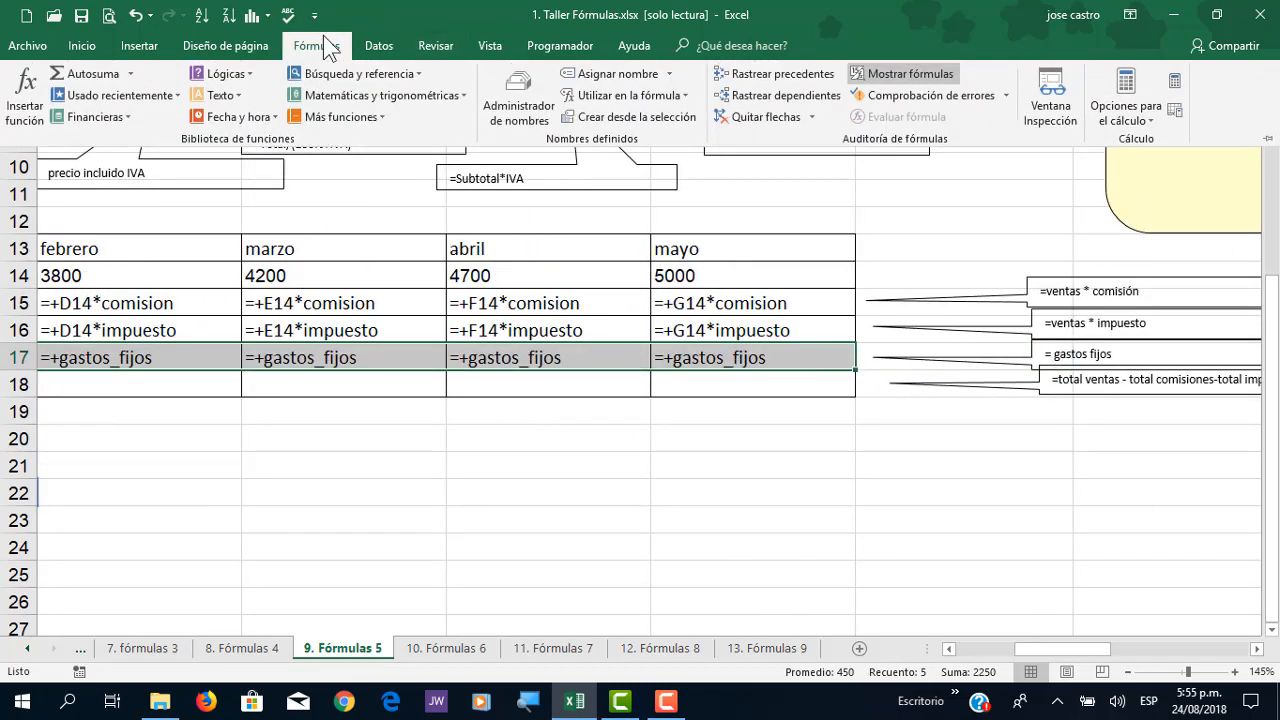
click(757, 125)
click(648, 401)
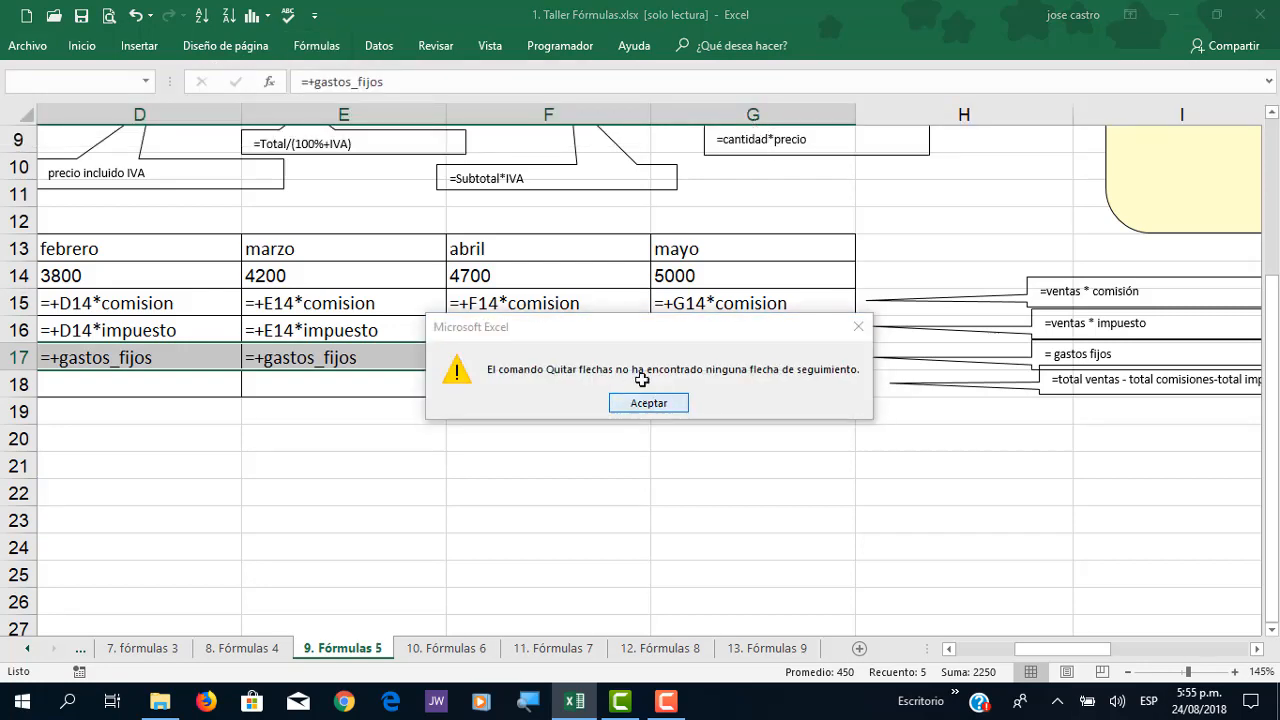
click(308, 47)
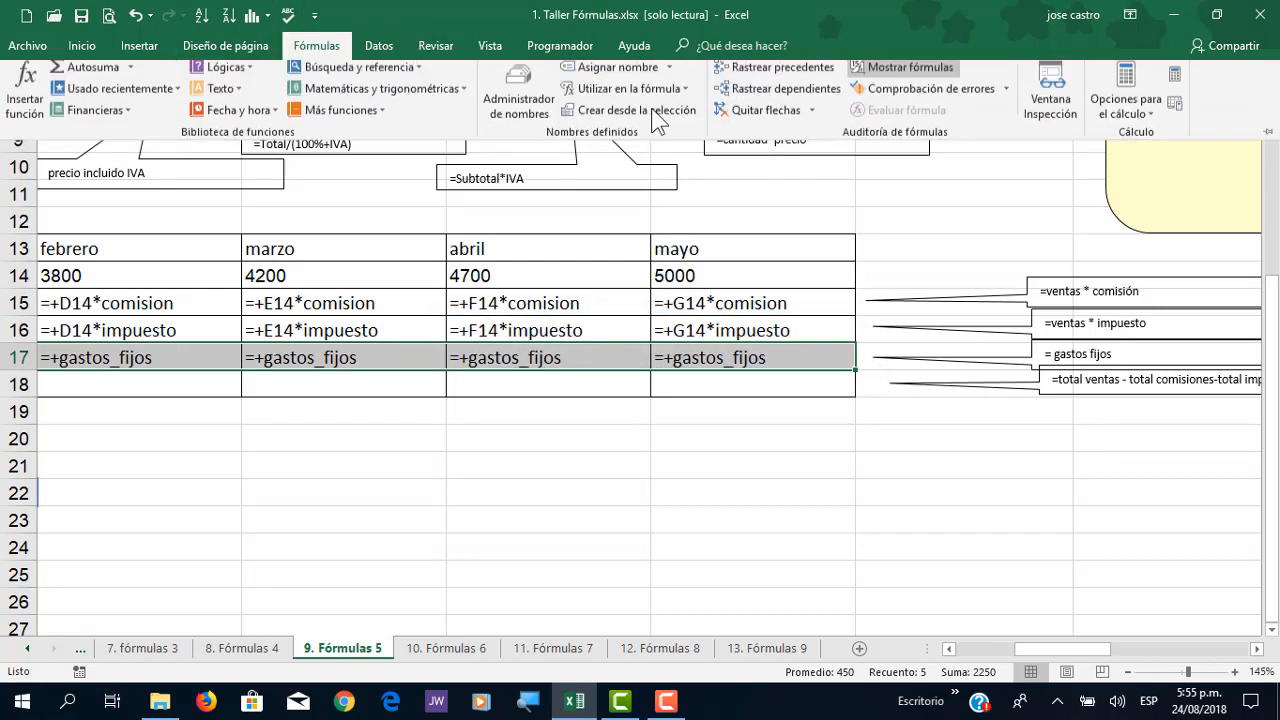
click(746, 125)
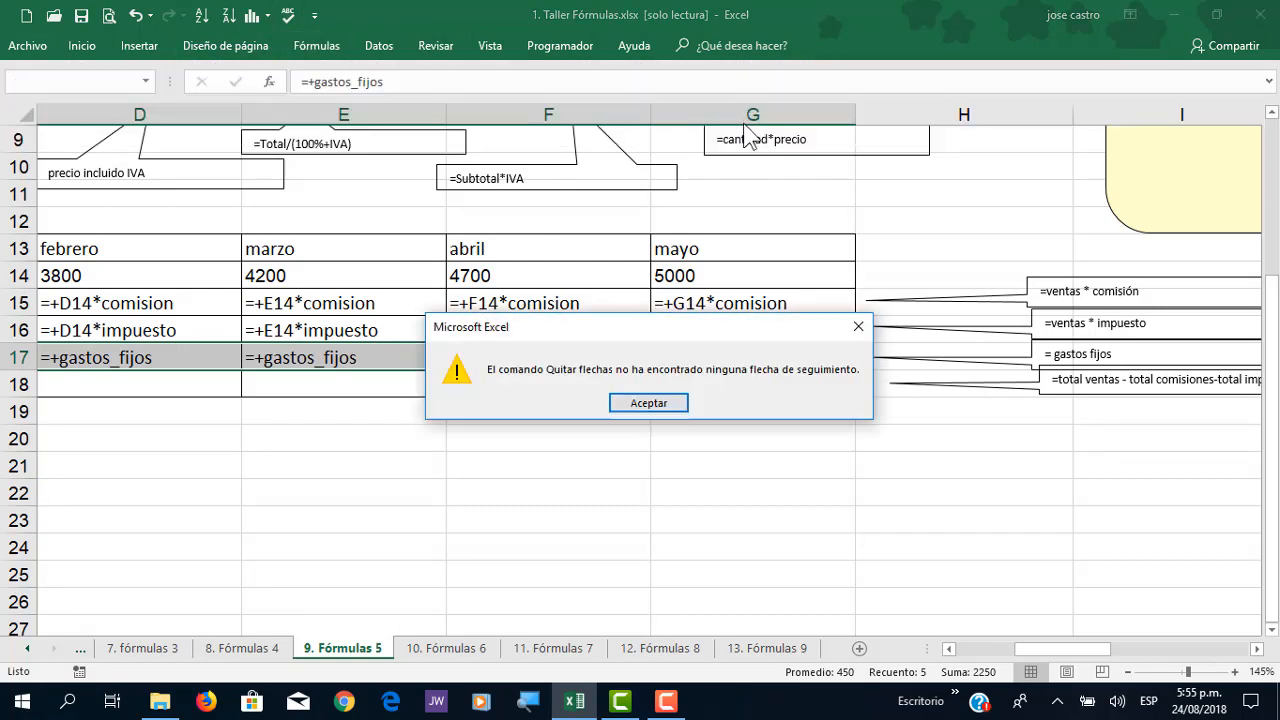
click(648, 403)
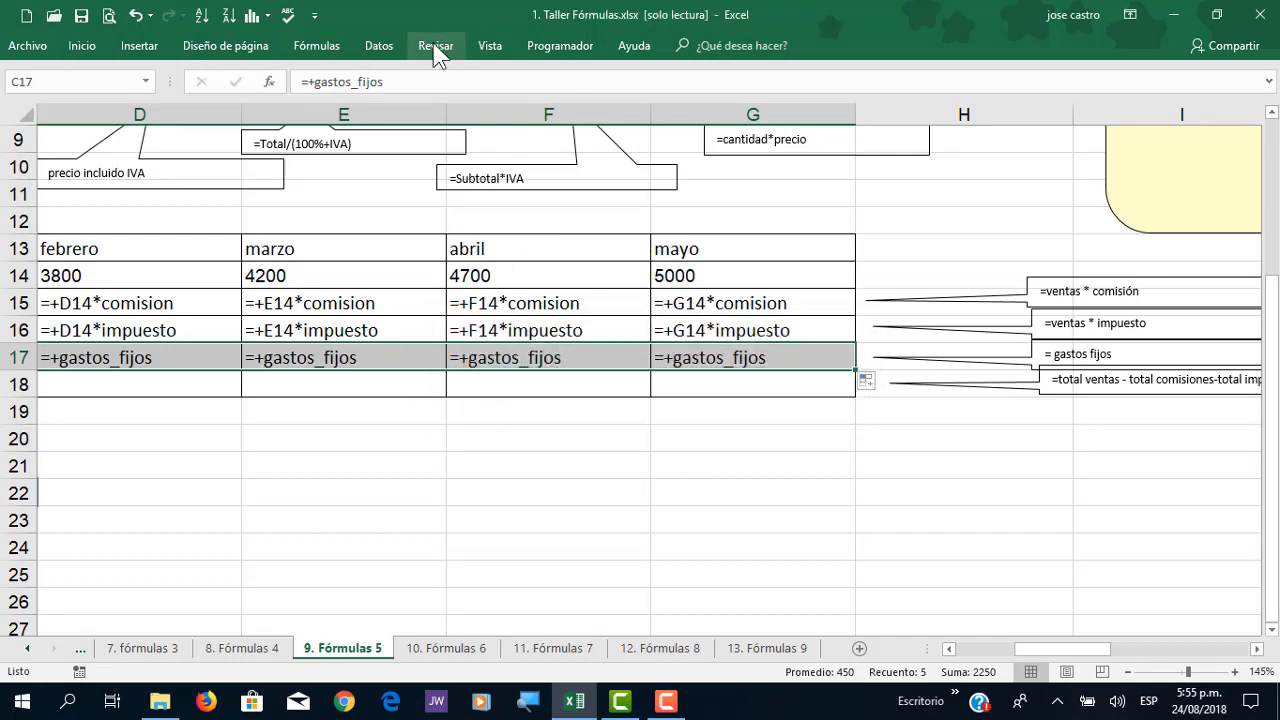
Step: Switch the sheet back from displaying formulas to displaying calculated values
click(318, 47)
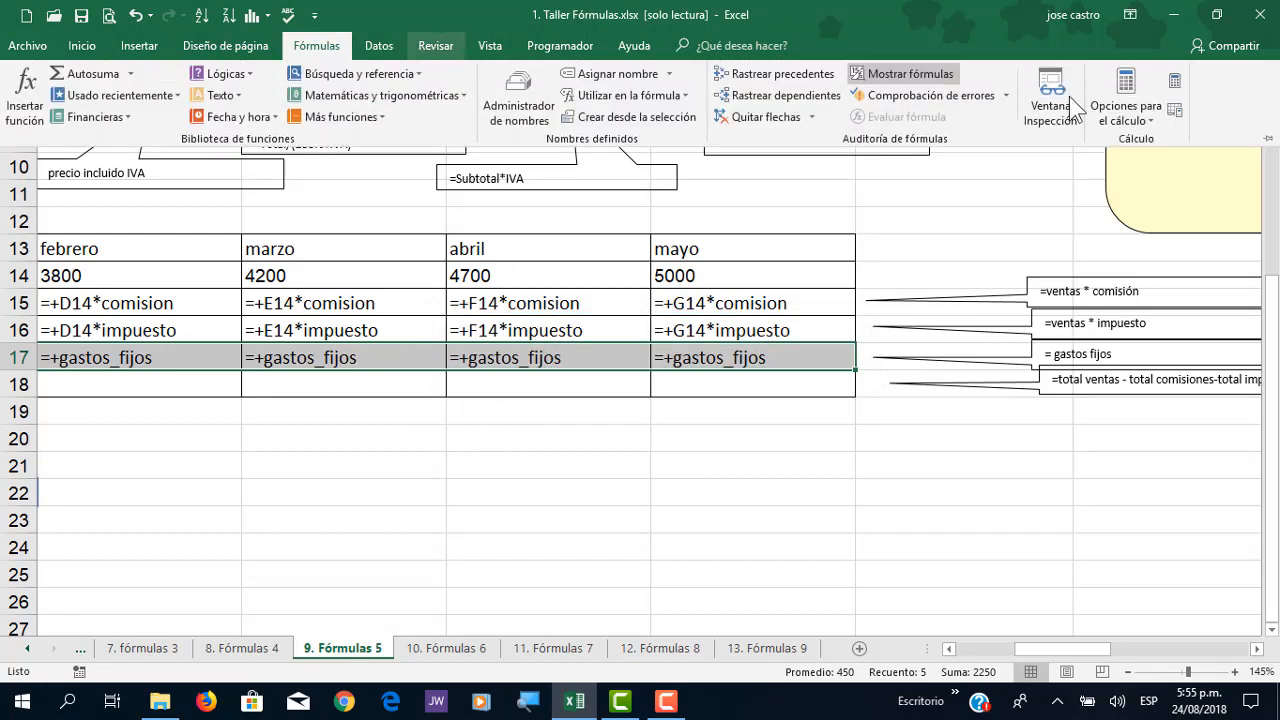
click(893, 76)
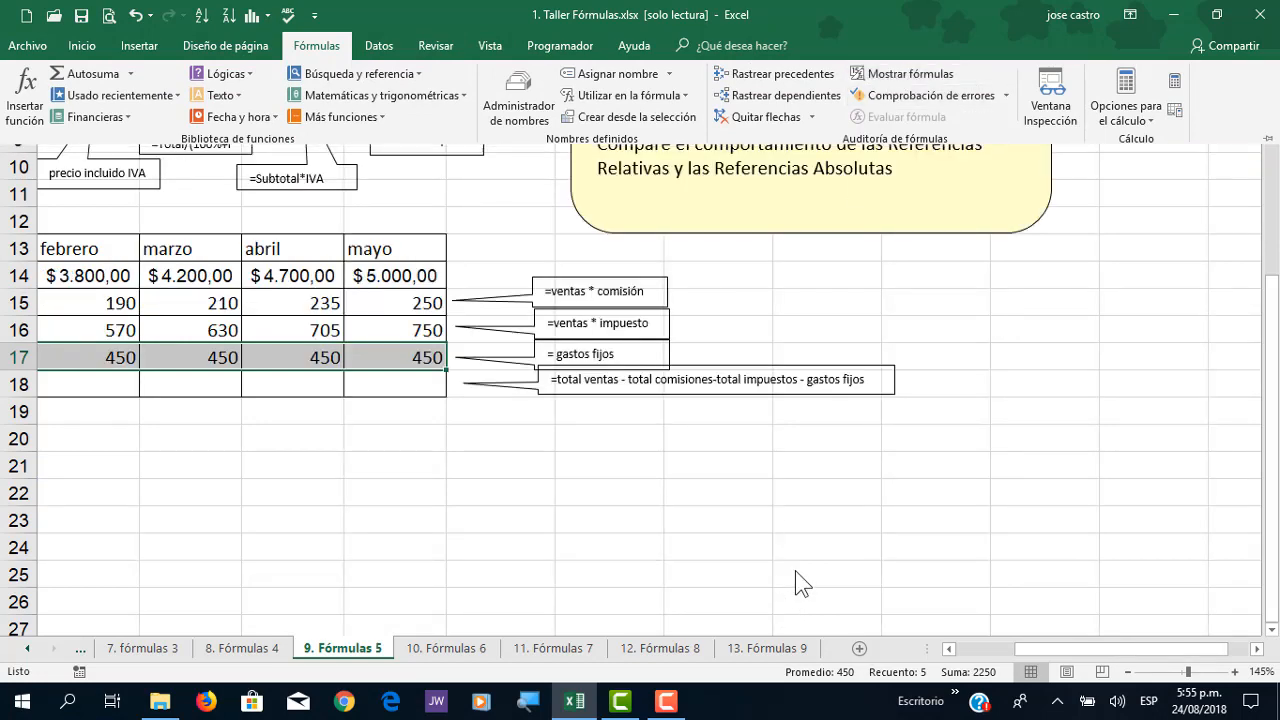
click(781, 471)
drag(1059, 645, 952, 648)
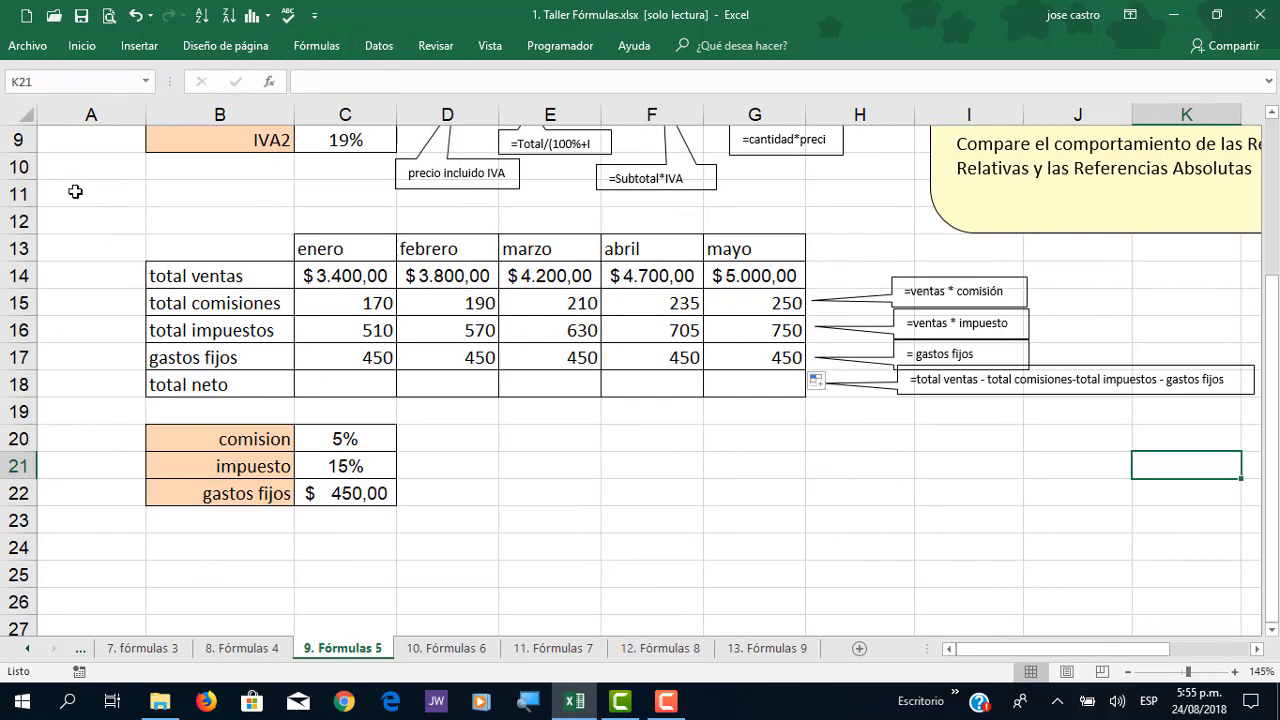
Step: Enter the total neto formula +C14-C15-C16-C17 for enero in C18
click(340, 363)
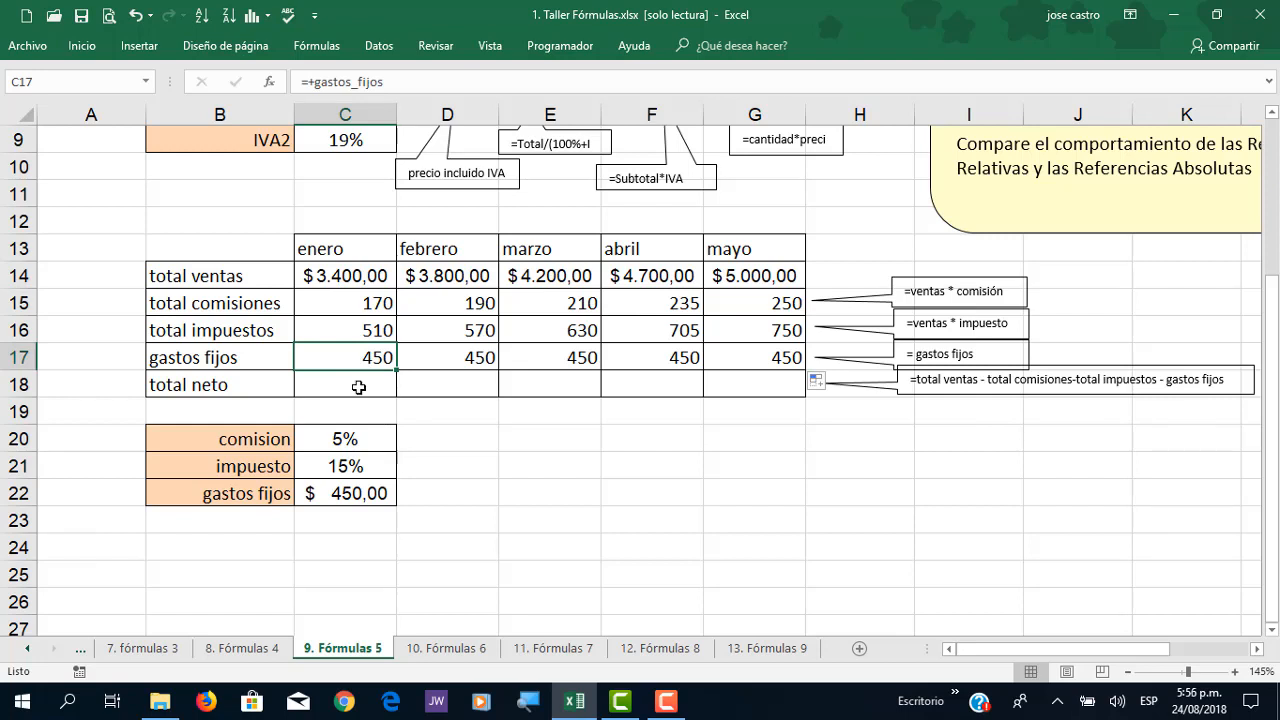
click(358, 387)
text(+)
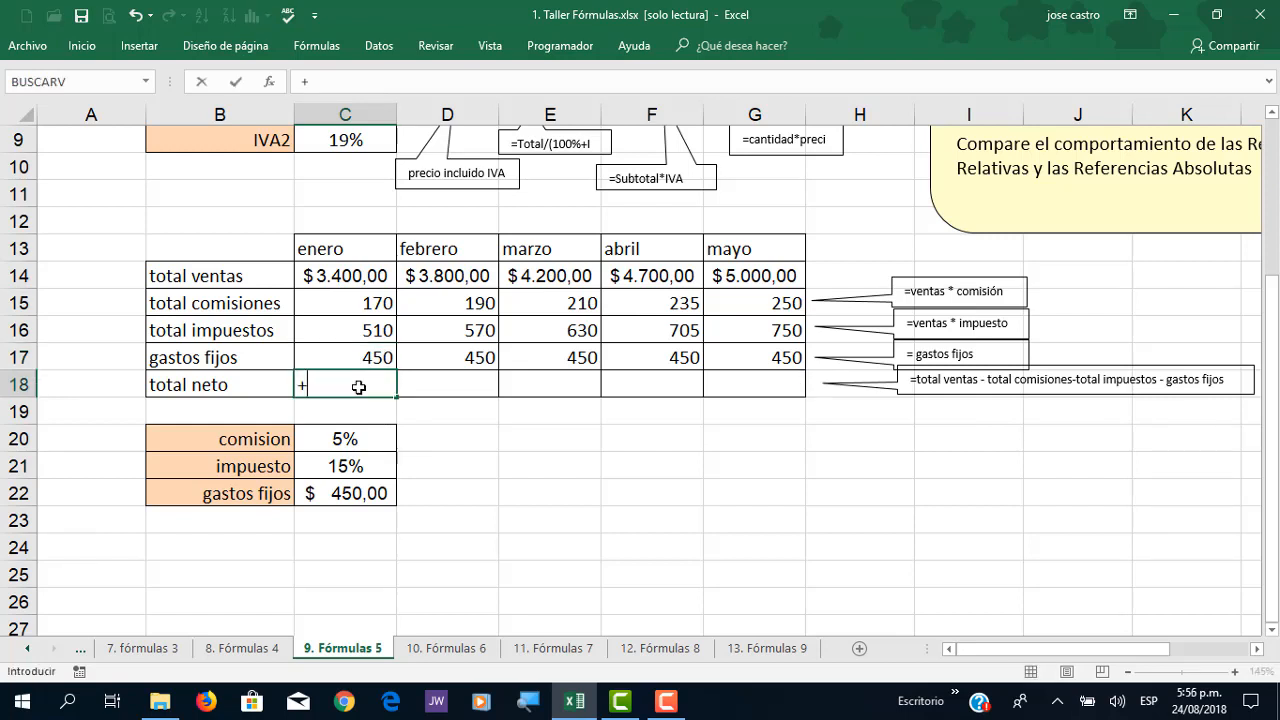
key(Up)
key(Up)
key(Up)
key(Up)
key(Up)
key(Down)
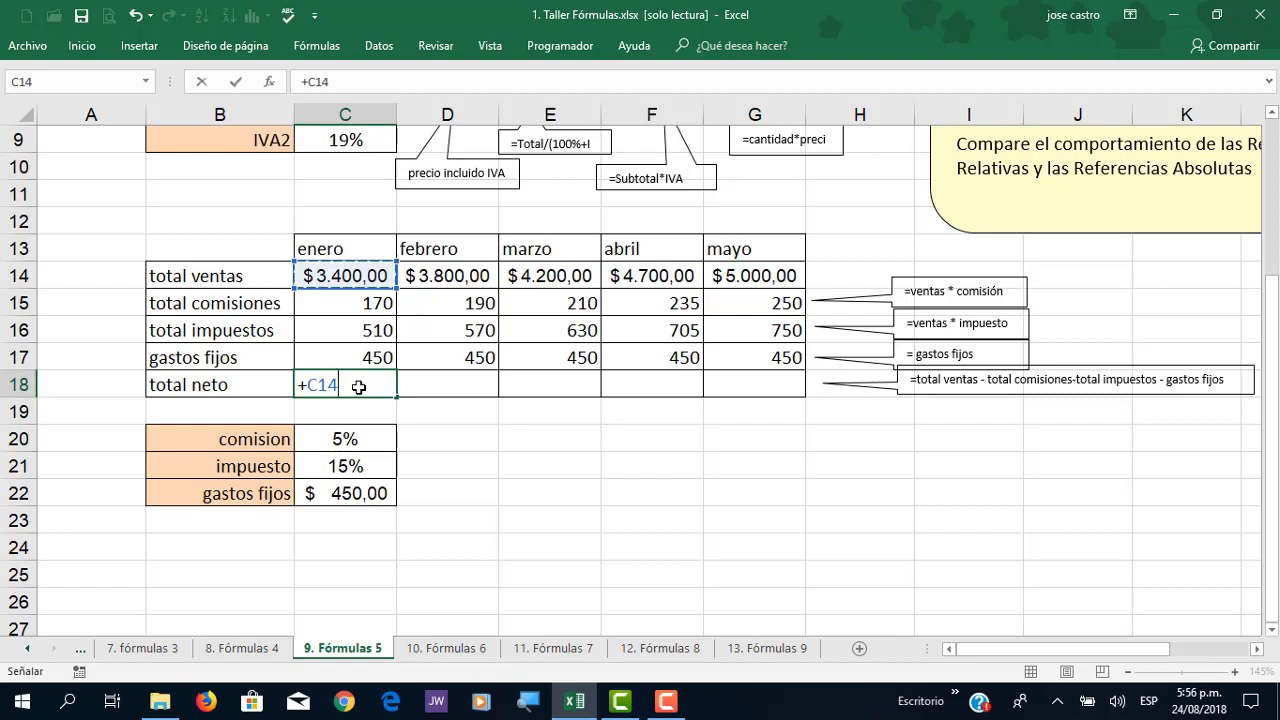
text(-)
key(Up)
key(Up)
key(Up)
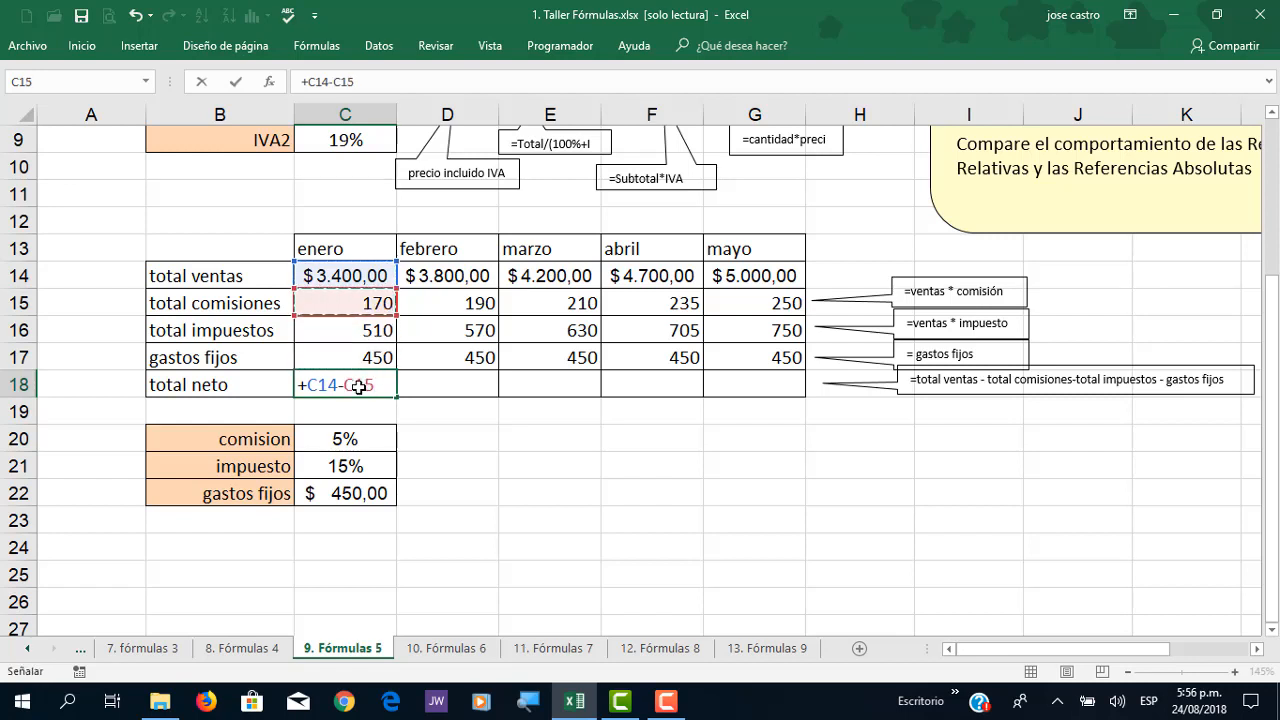
text(-)
key(Up)
key(Up)
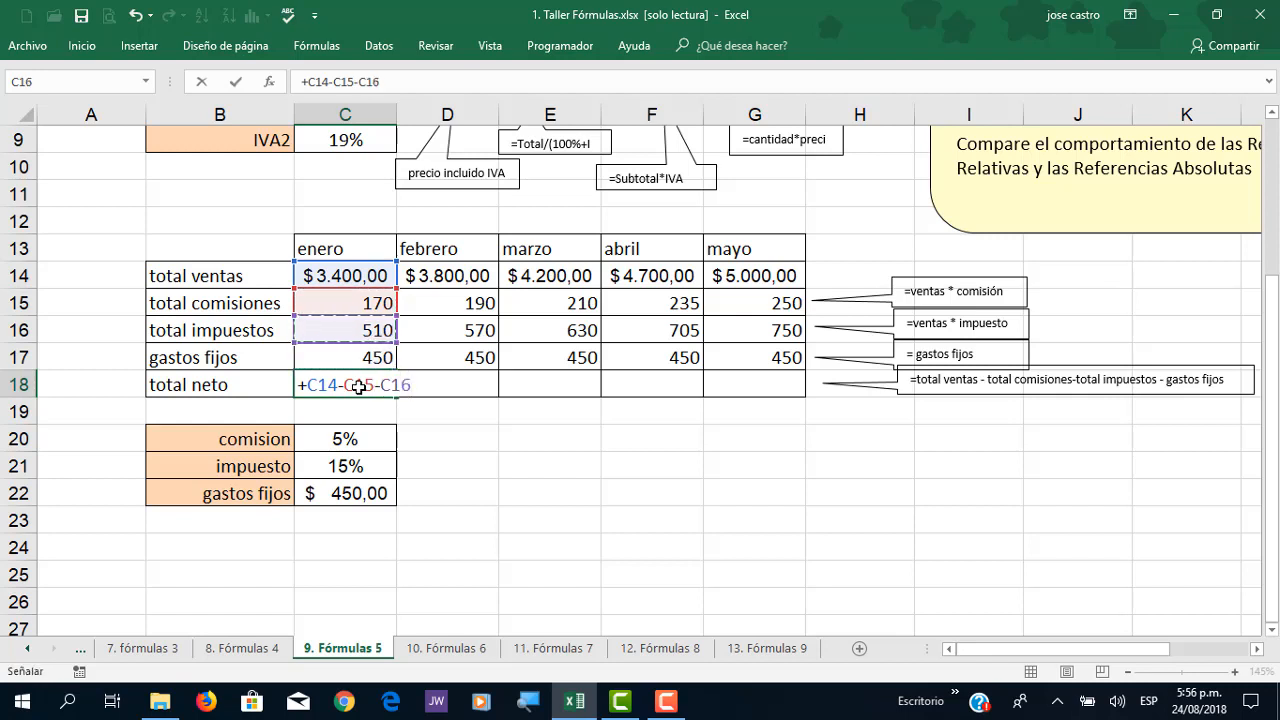
text(-)
key(Up)
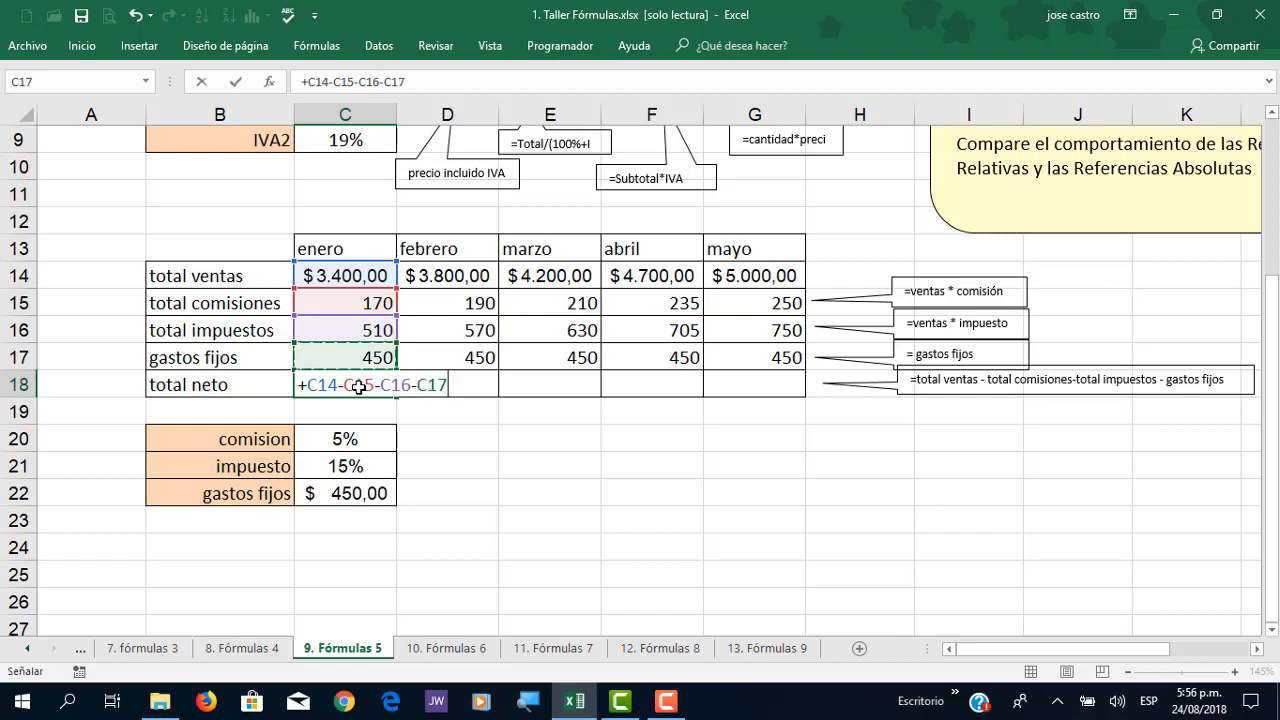
key(Return)
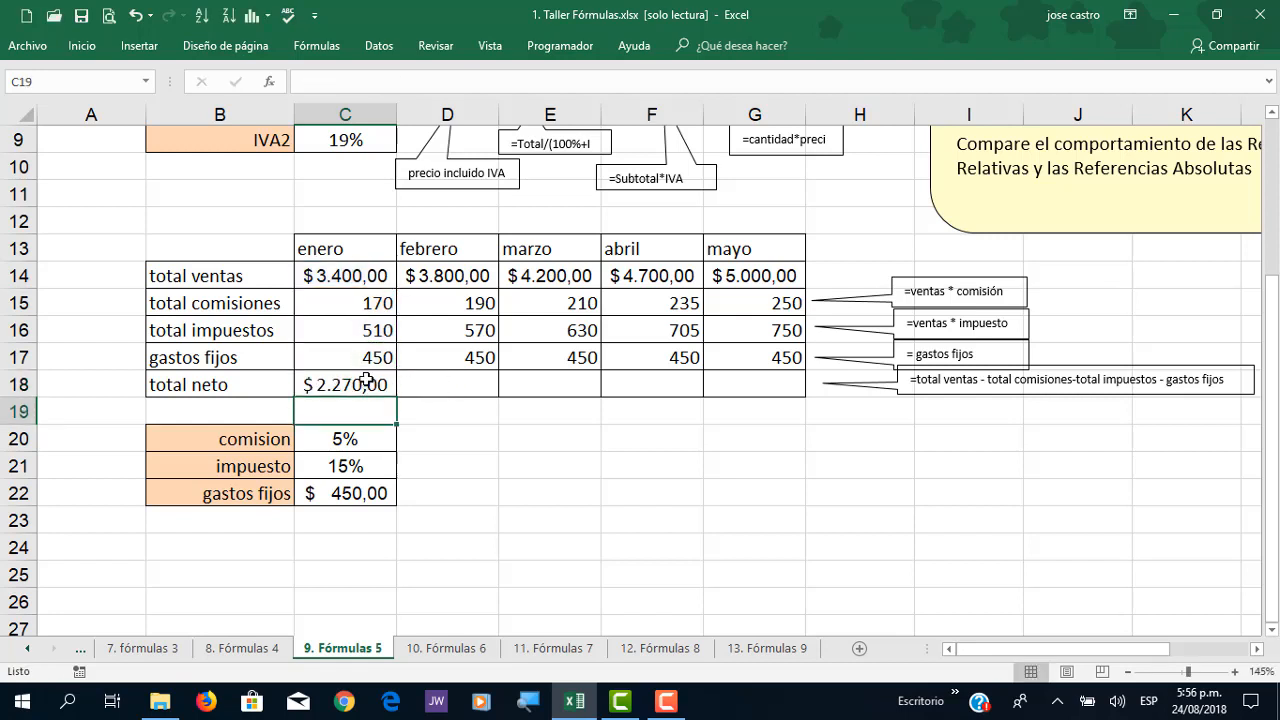
Step: Display the formulas instead of values and fill the enero total neto formula from C18 across through mayo in G18
click(367, 382)
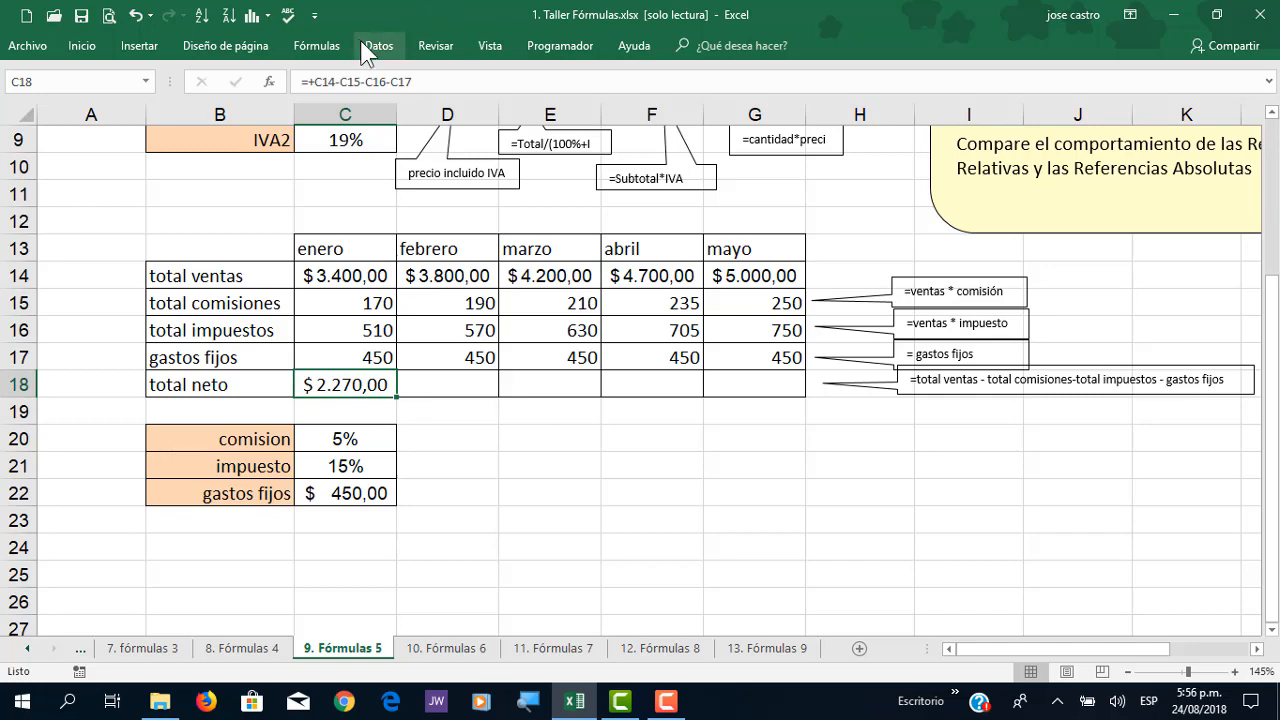
click(319, 44)
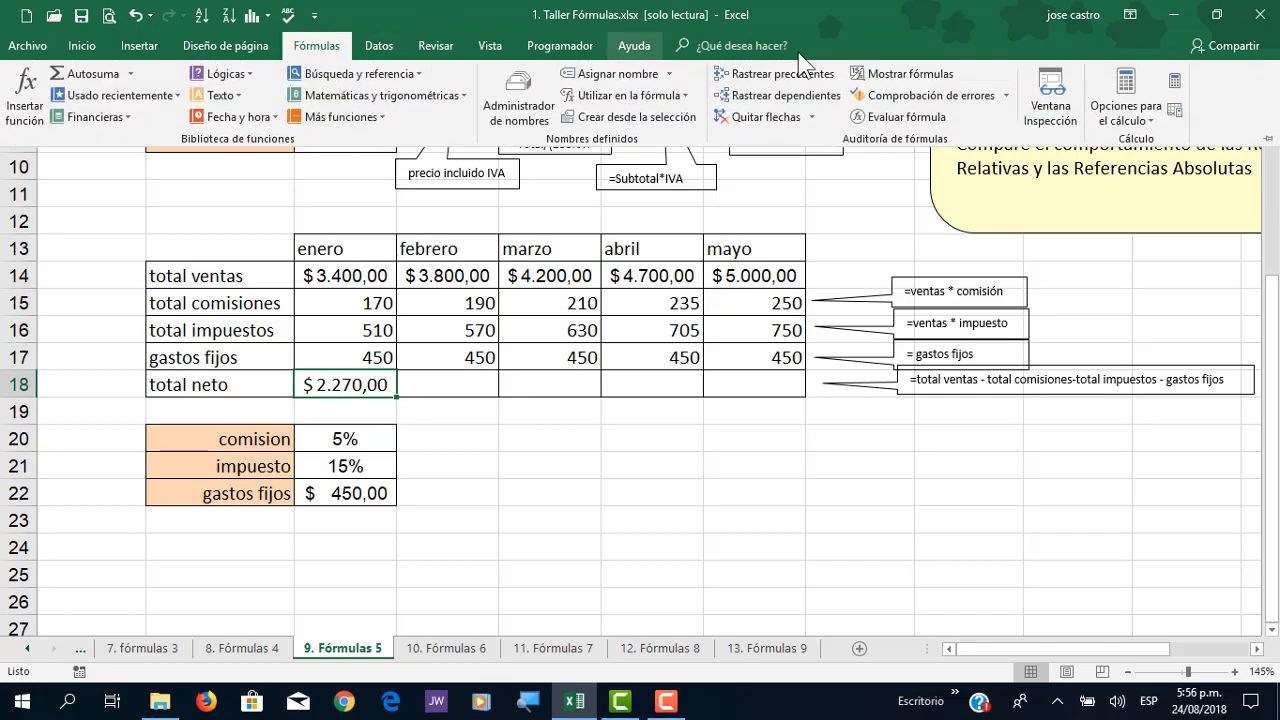
click(888, 76)
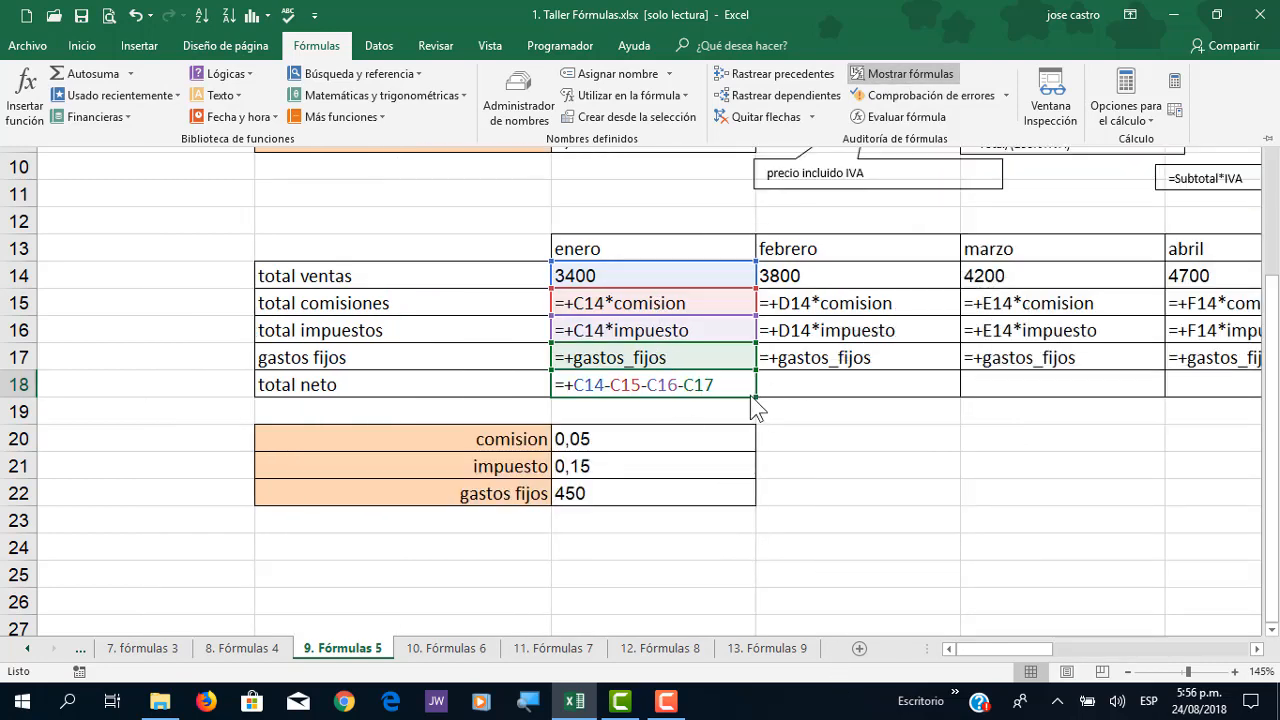
key(ctrl+F1)
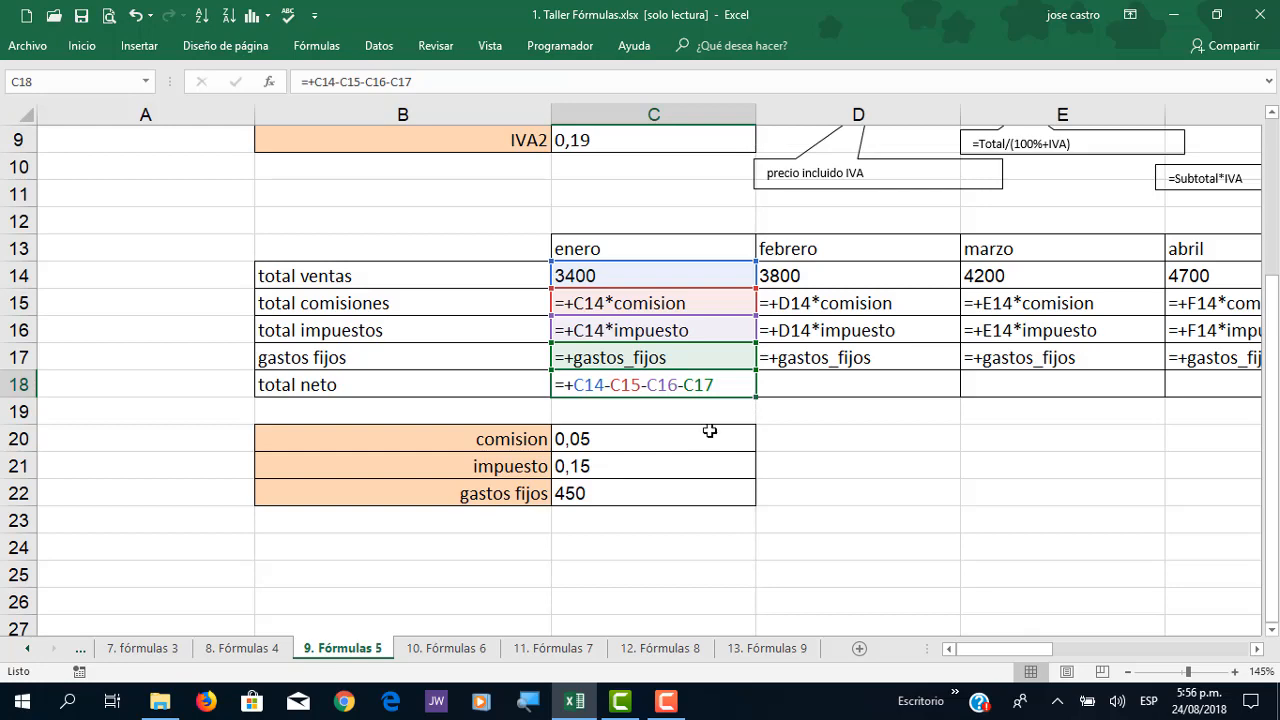
drag(758, 395, 1183, 395)
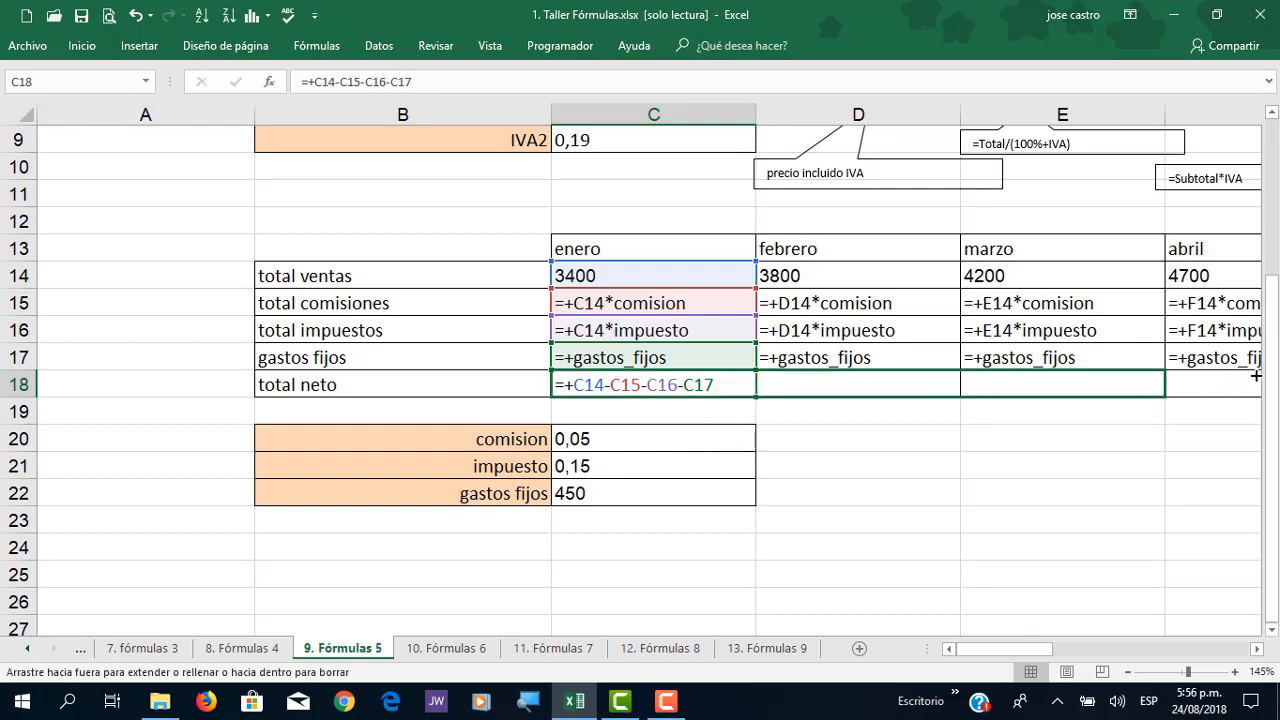
drag(1256, 375, 830, 400)
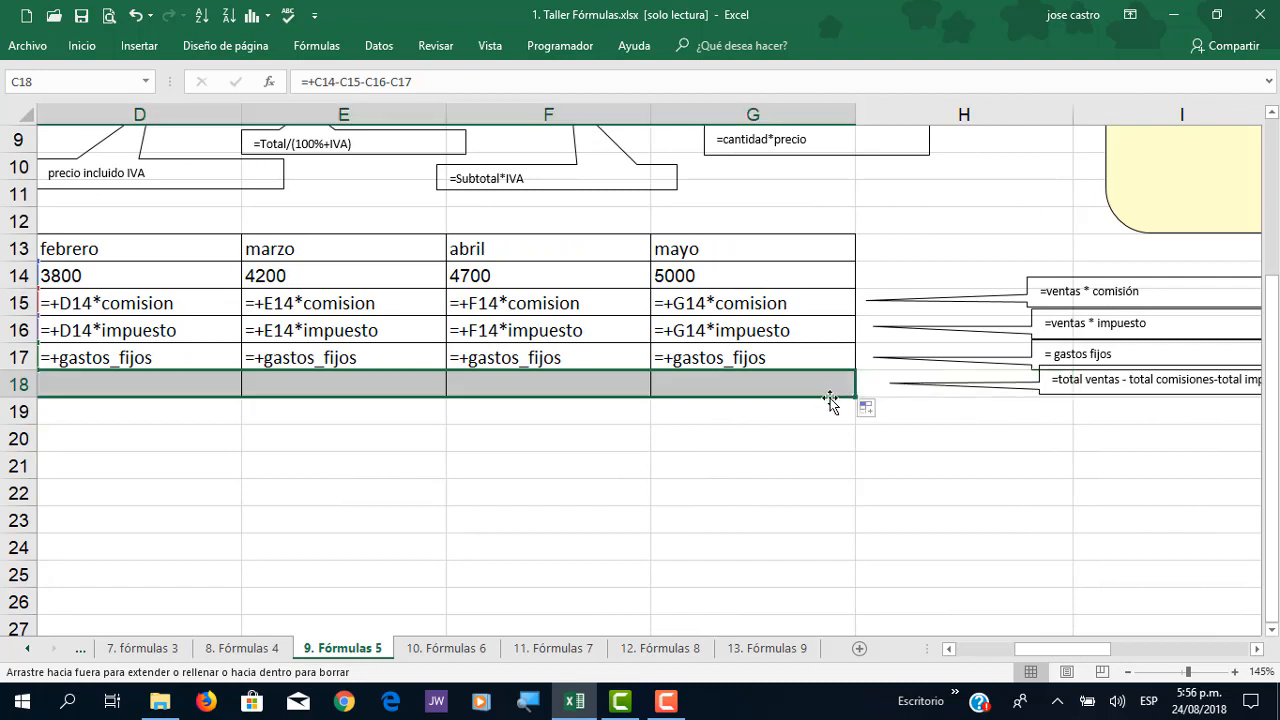
Step: Check the references of the copied total neto formulas for febrero through mayo and of the enero gastos fijos formula in C17
double_click(731, 388)
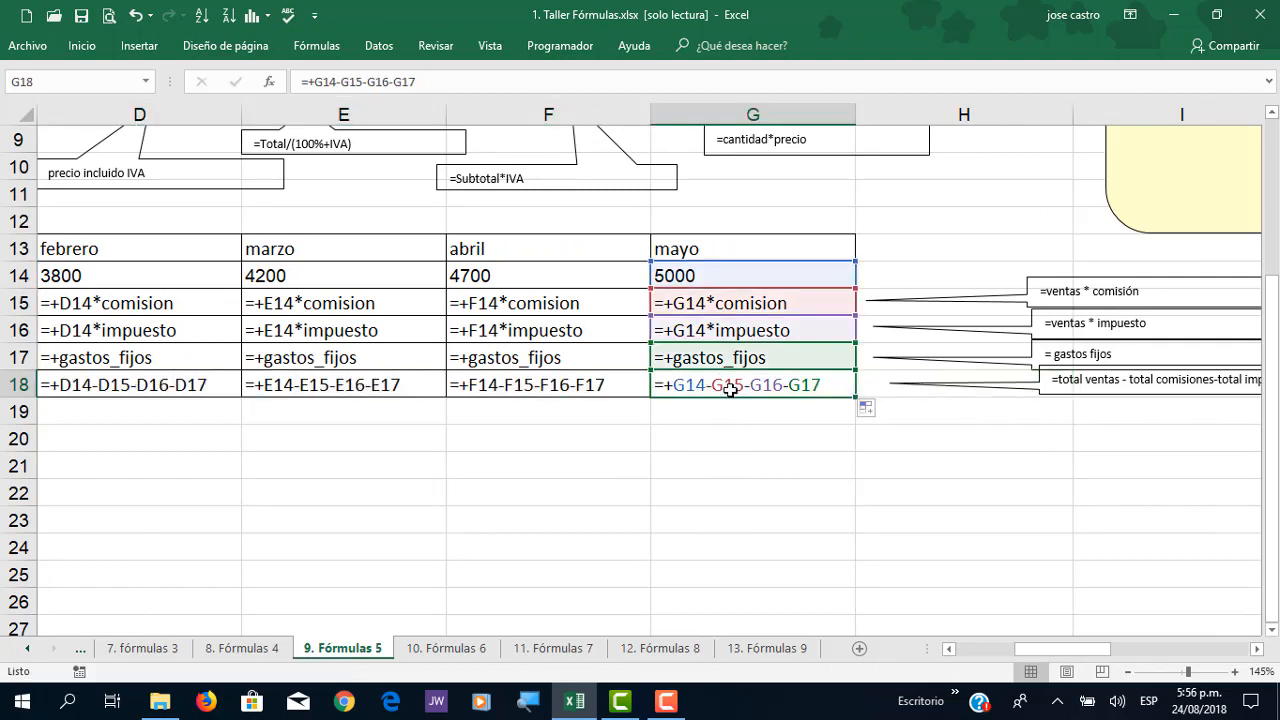
double_click(496, 386)
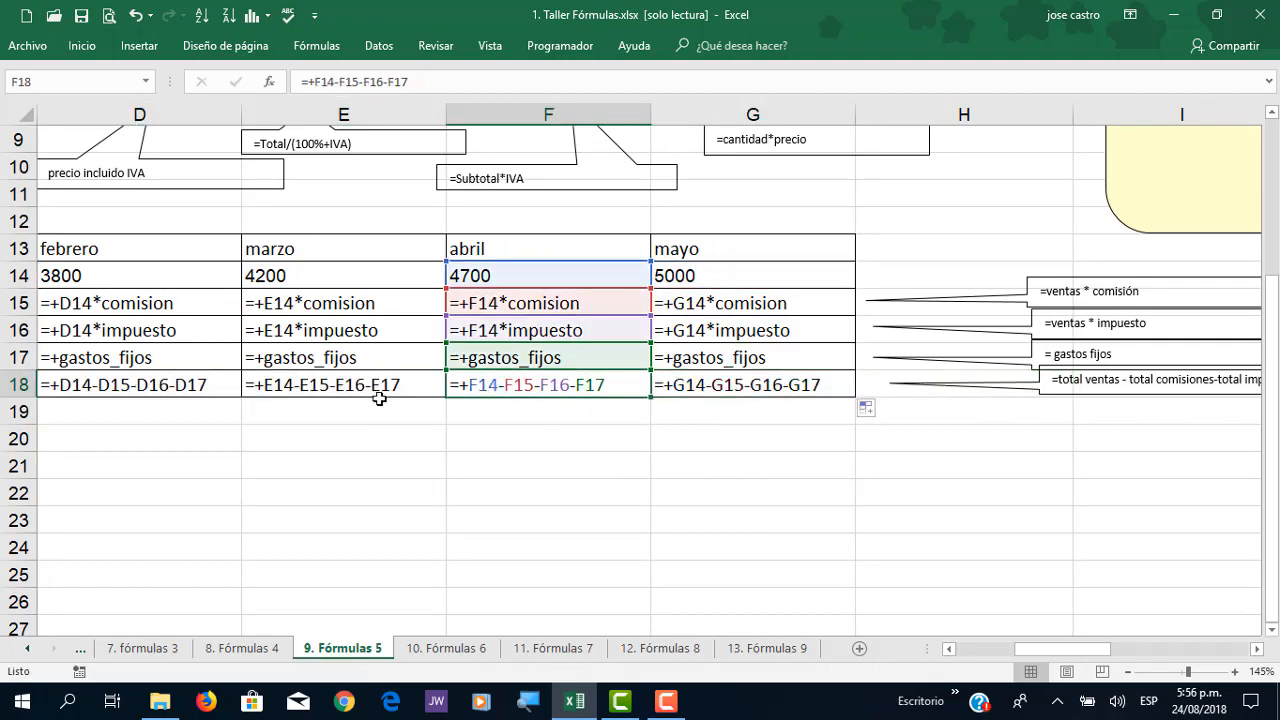
double_click(380, 396)
double_click(196, 386)
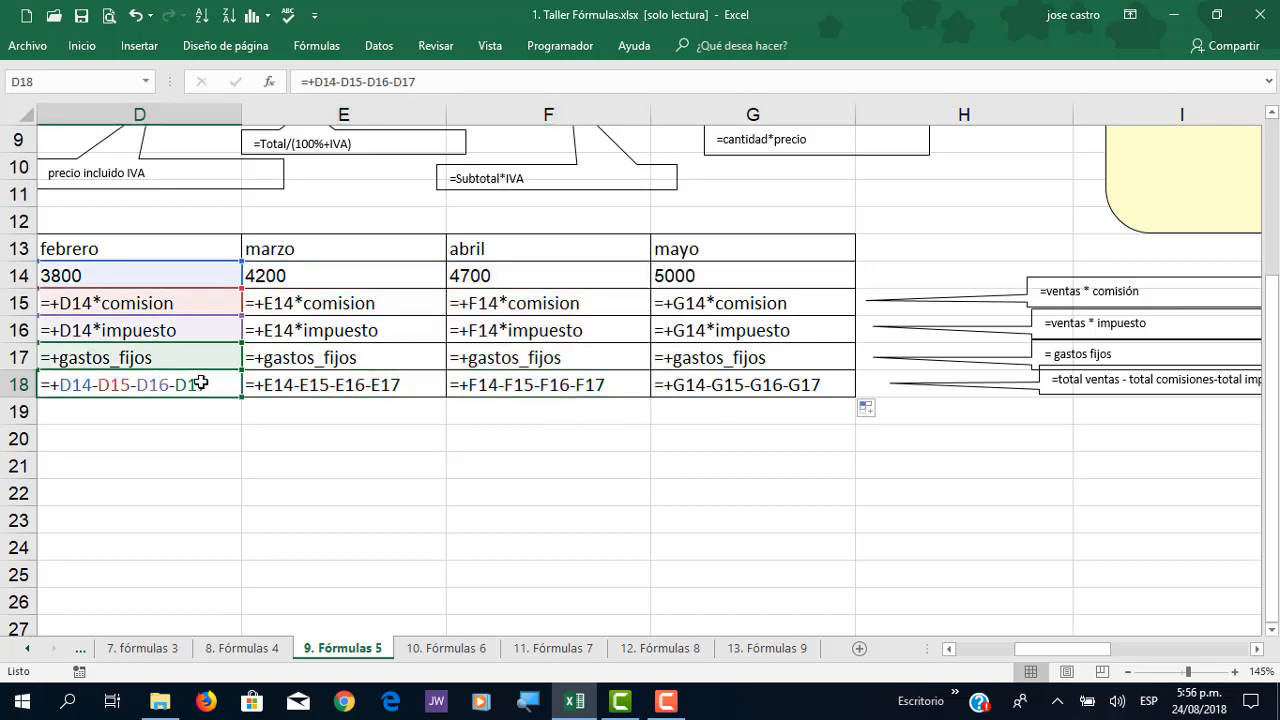
drag(1030, 649, 966, 653)
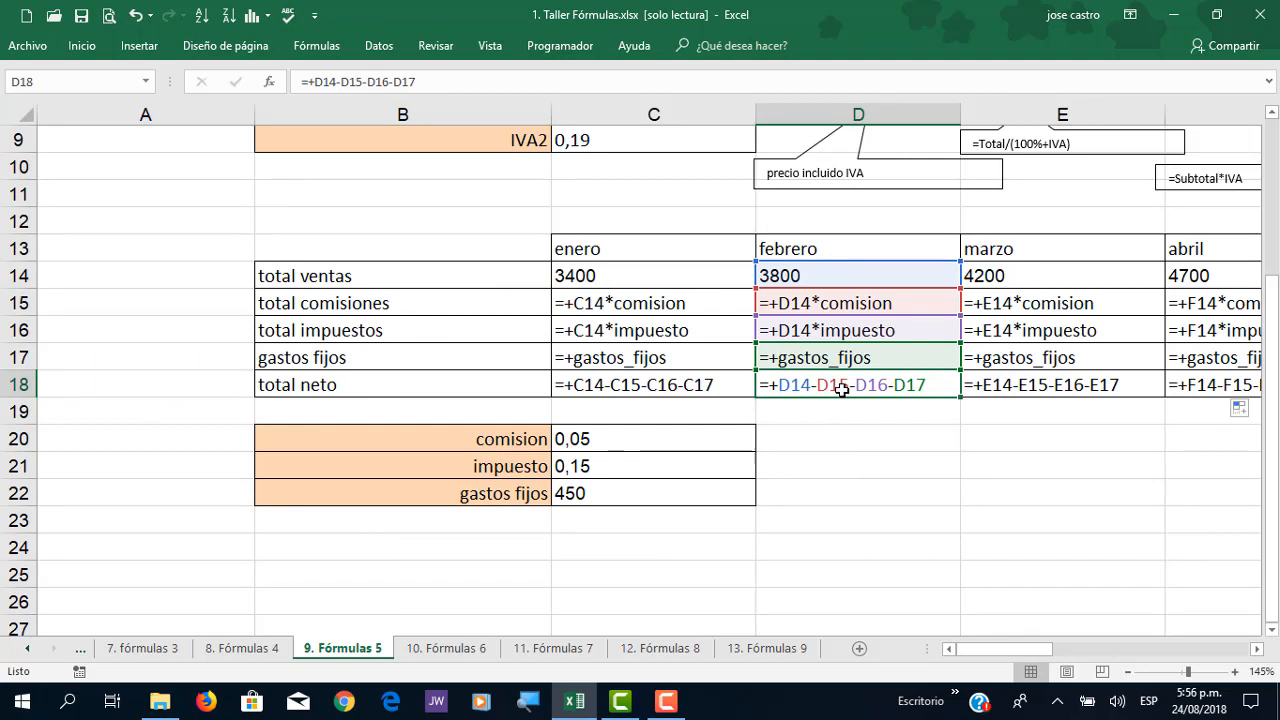
double_click(987, 383)
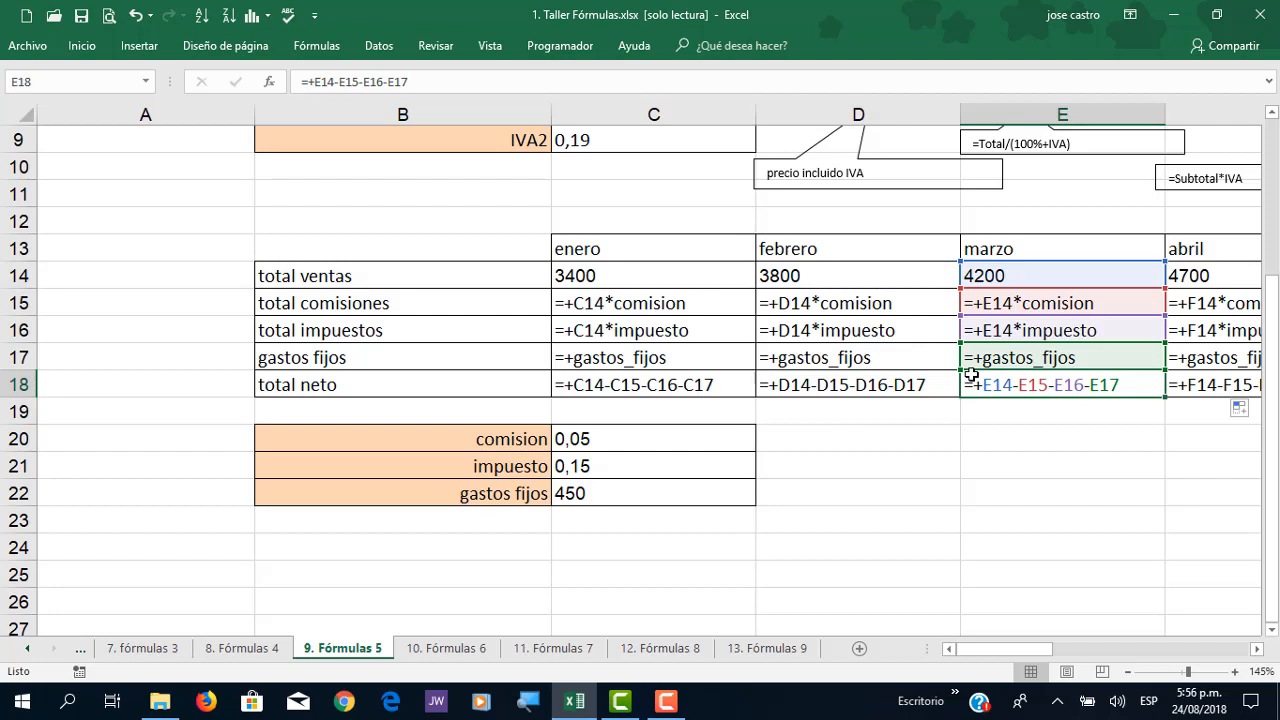
double_click(675, 361)
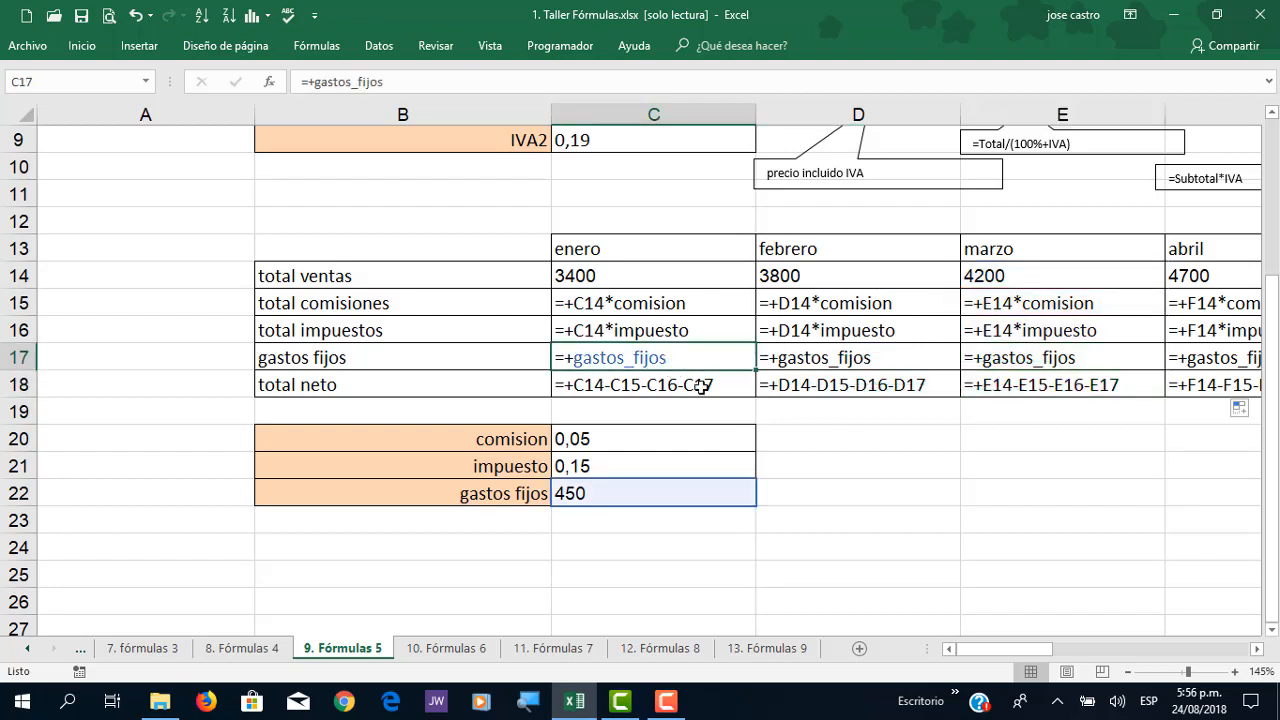
Step: Check the references of the enero total neto formula in C18 and return the sheet to displaying calculated values
double_click(701, 385)
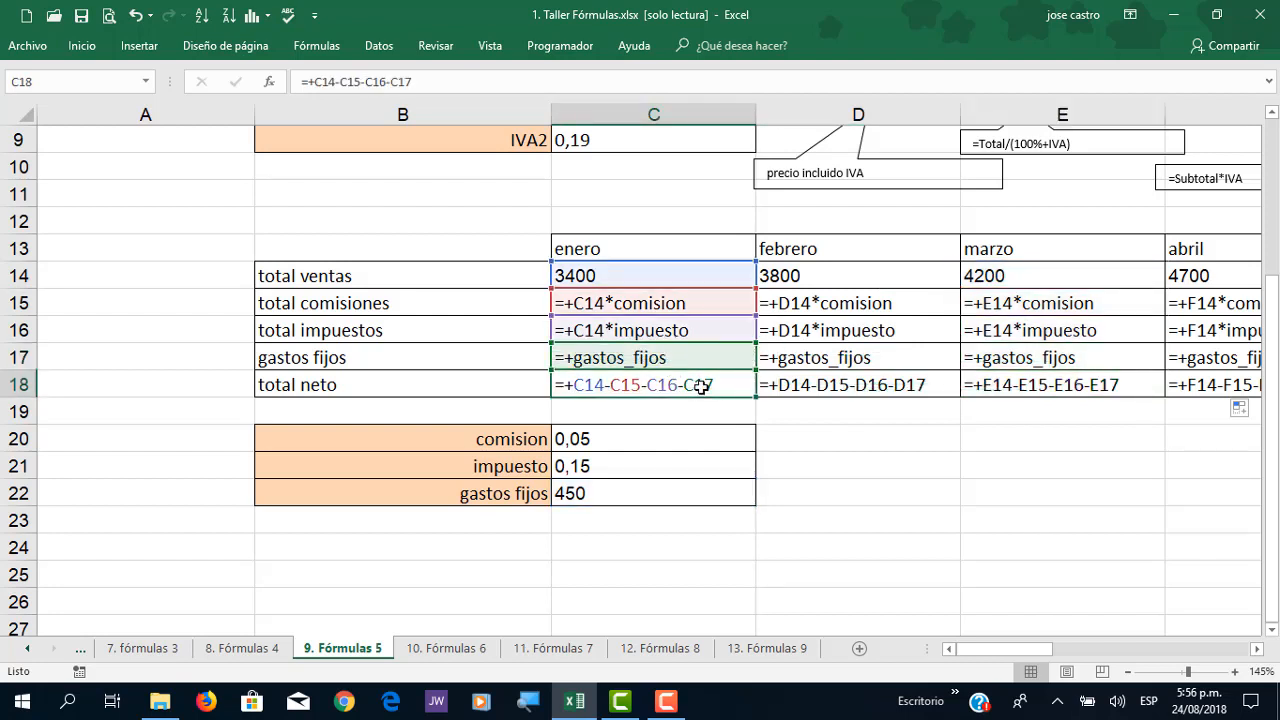
click(316, 39)
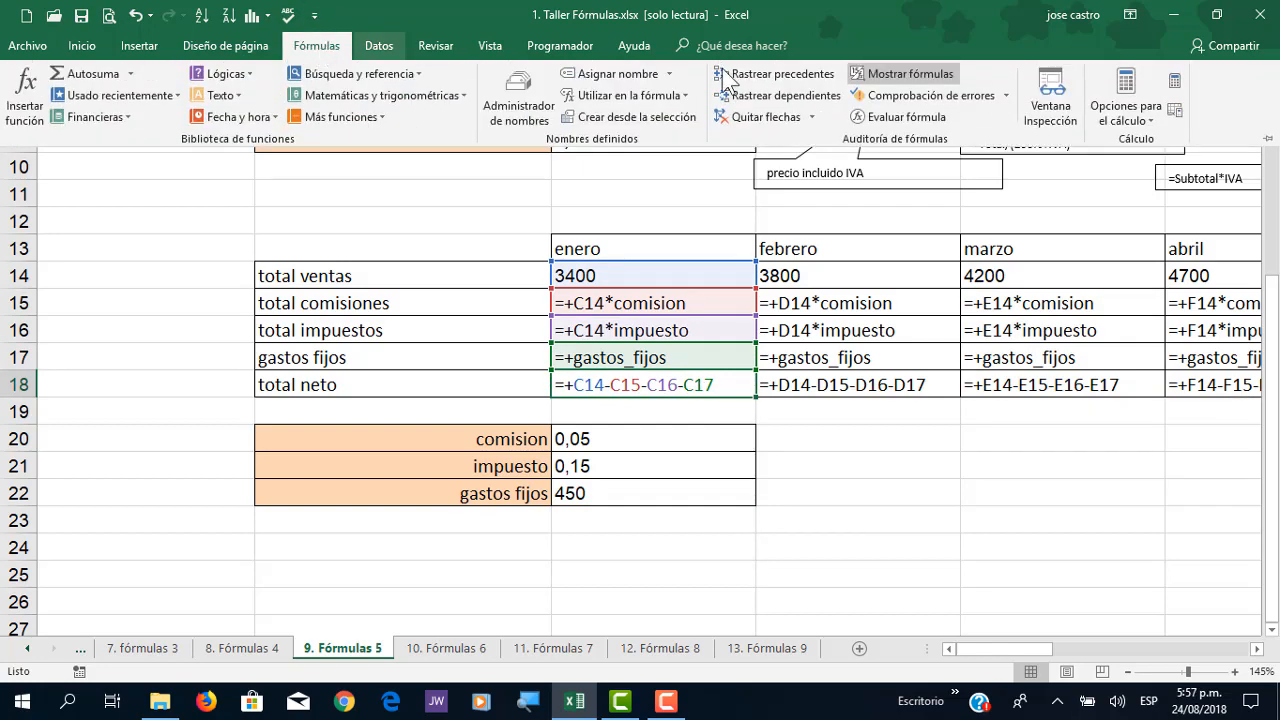
click(917, 69)
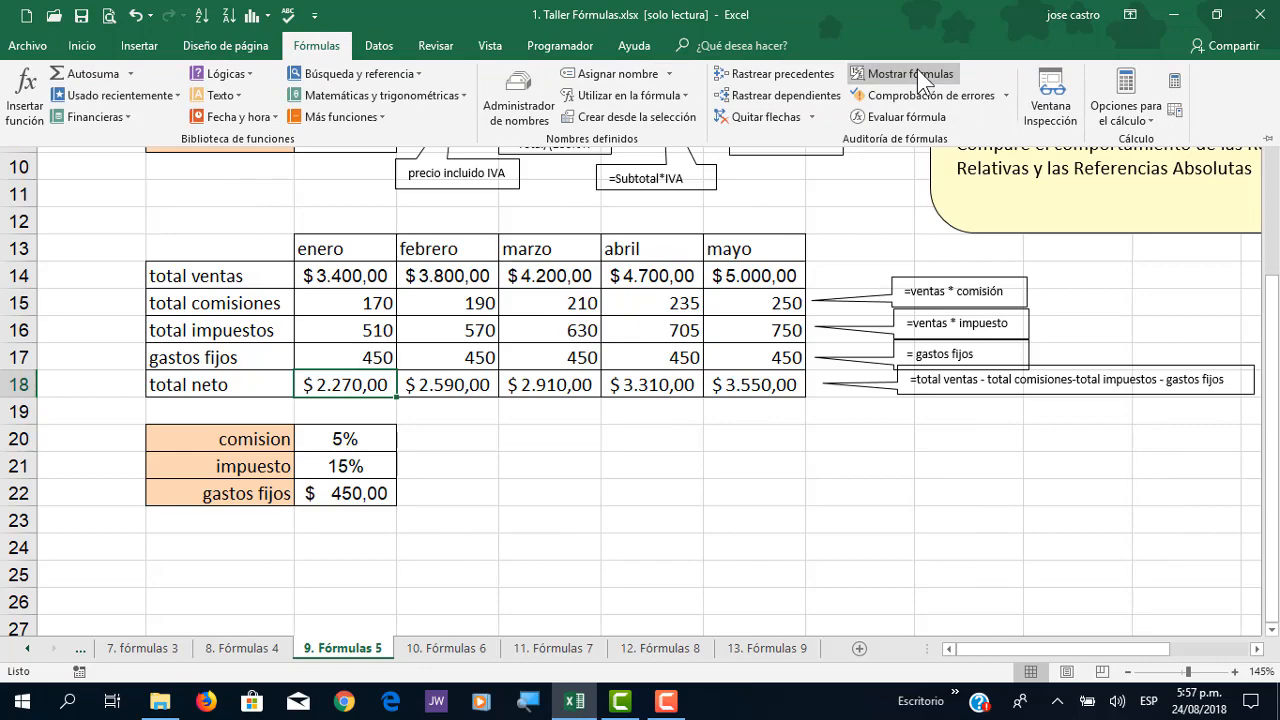
scroll(340, 465, up, 3)
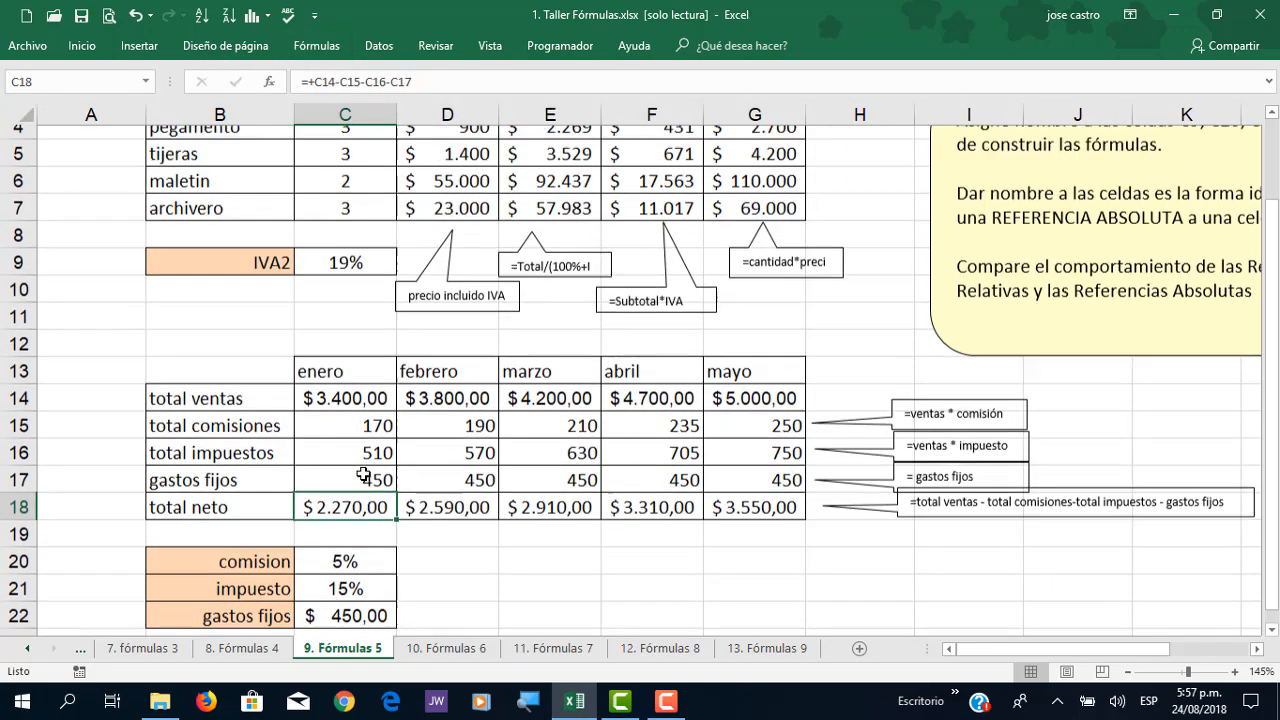
Step: Open the sheet 10. Fórmulas 6 and check the name assigned to the IVA3 rate in F19
click(452, 650)
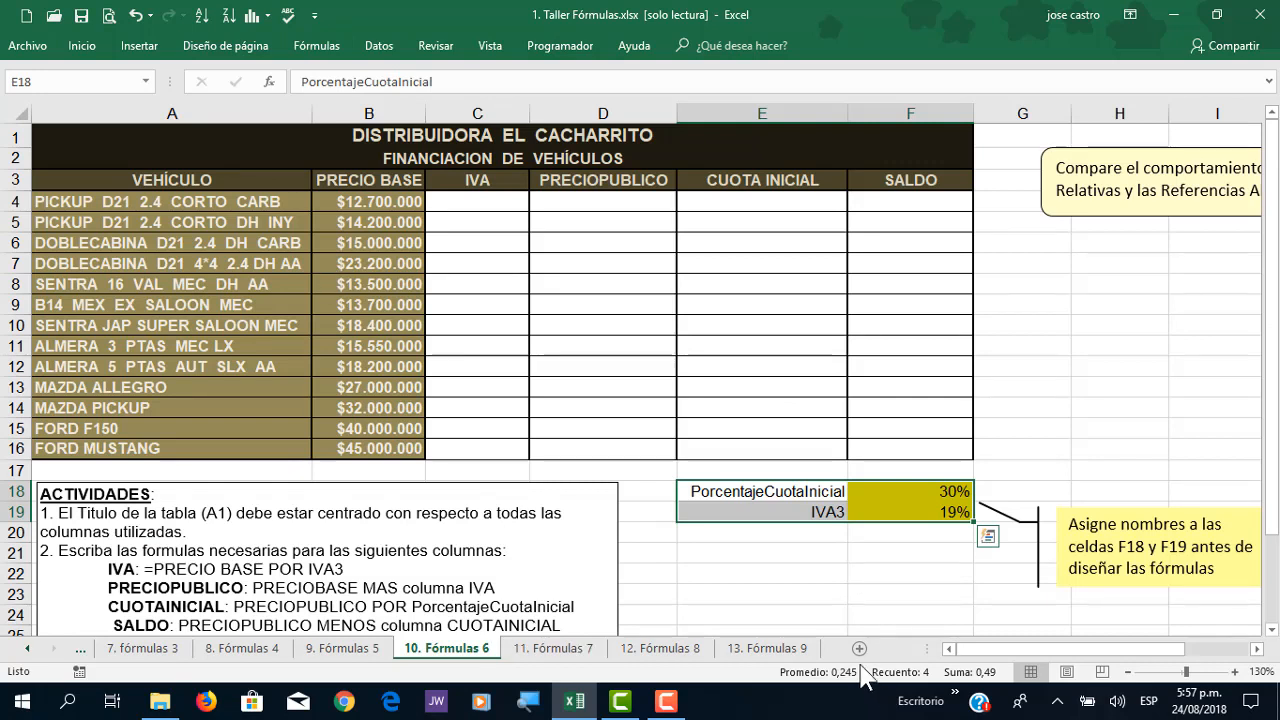
click(188, 233)
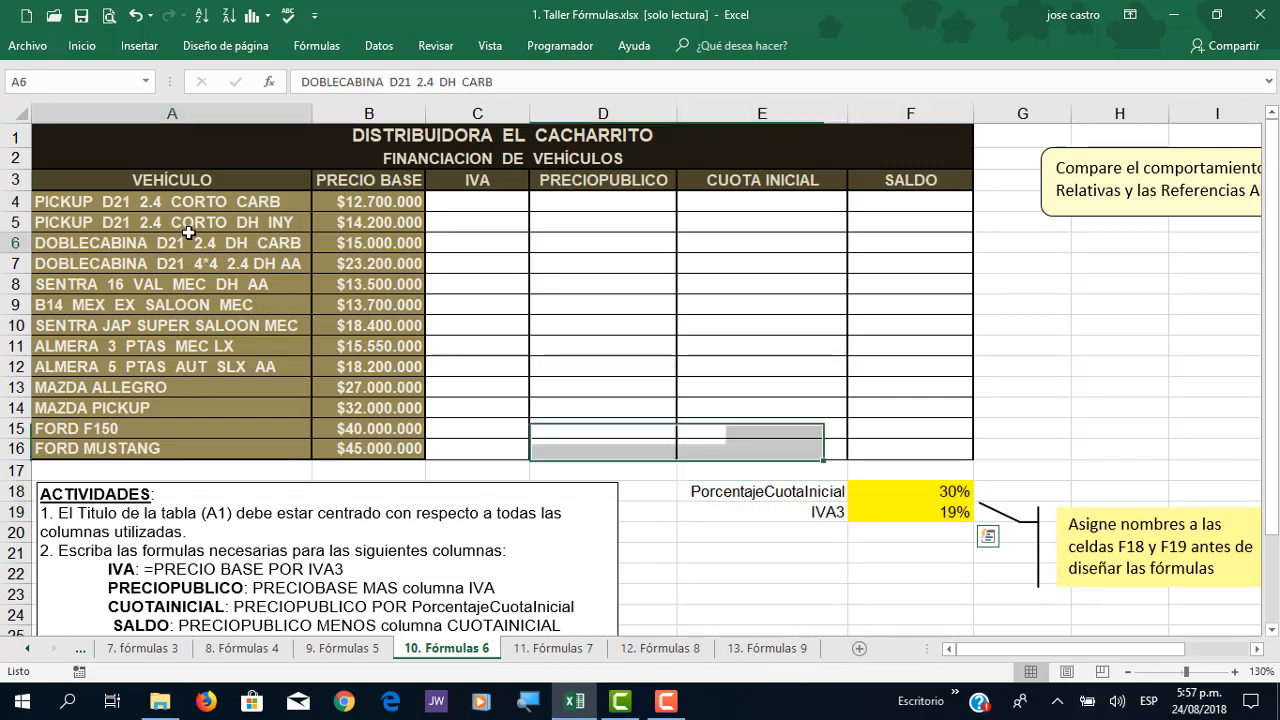
click(476, 202)
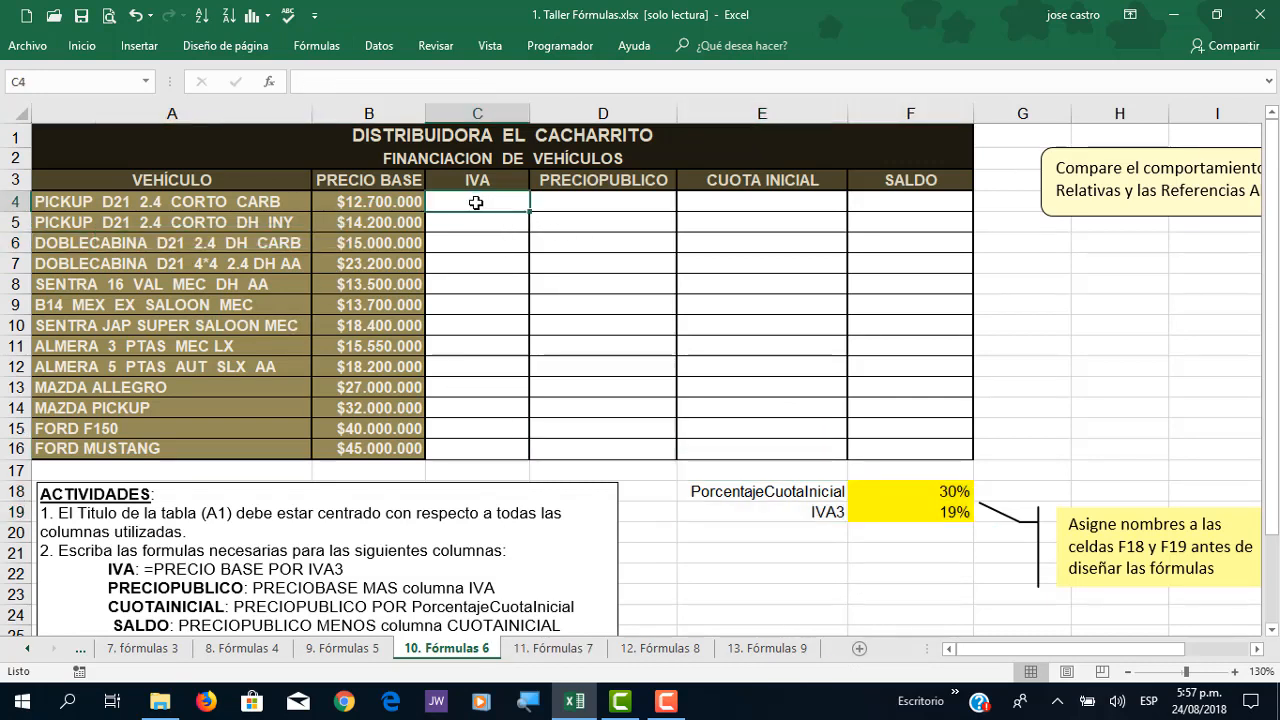
click(921, 514)
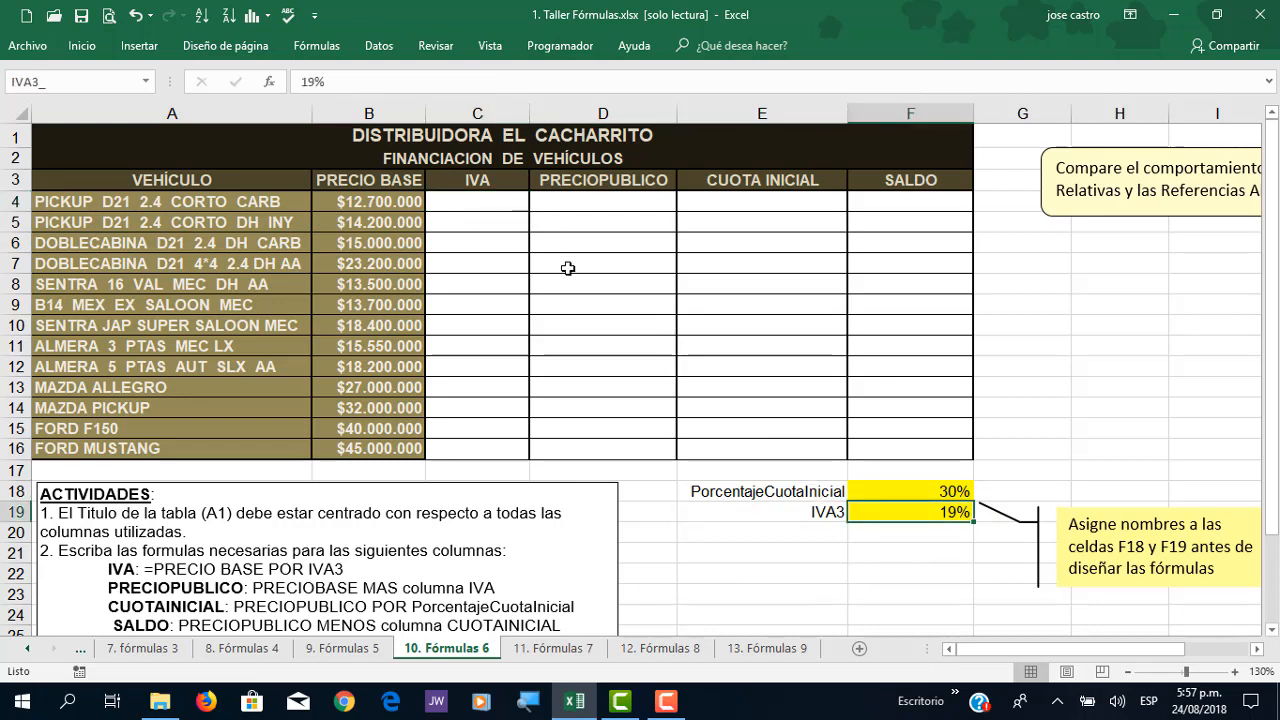
Step: Enter the IVA formula +B4*IVA3_ in C4, using the named rate cell, and fill it down through C16
click(463, 200)
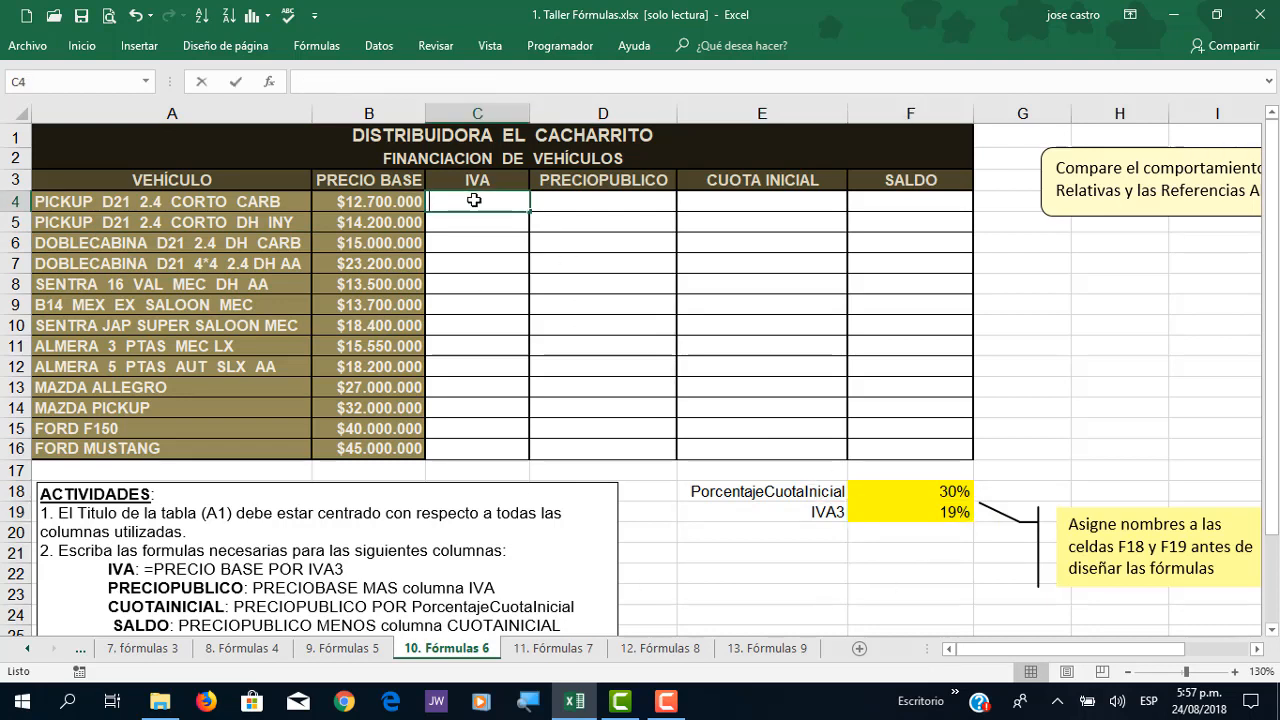
text(+)
key(Left)
text(*)
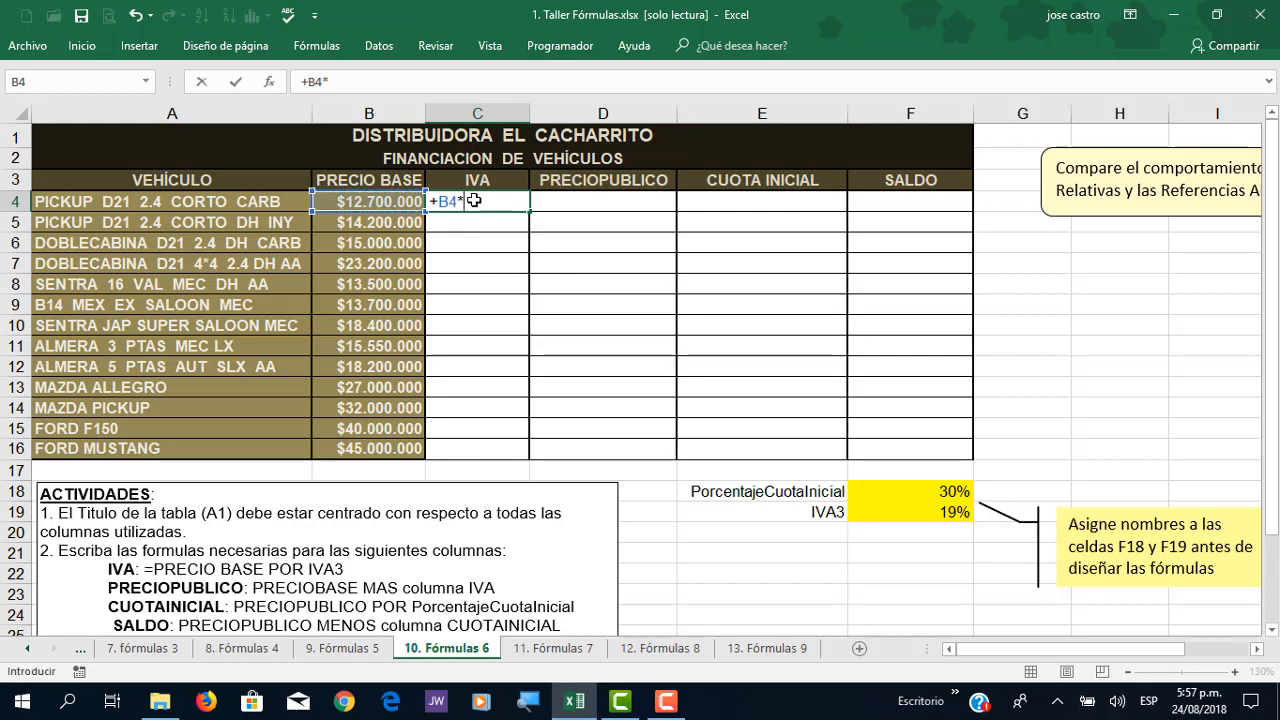
click(948, 511)
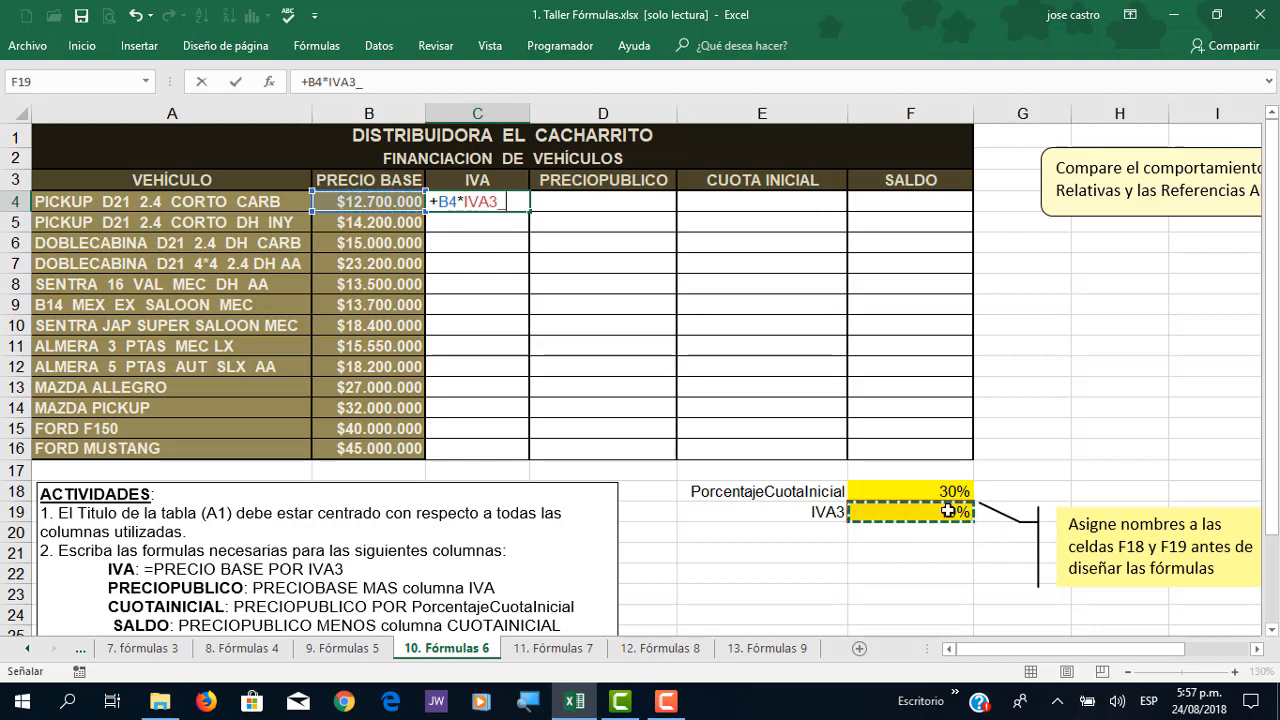
key(Return)
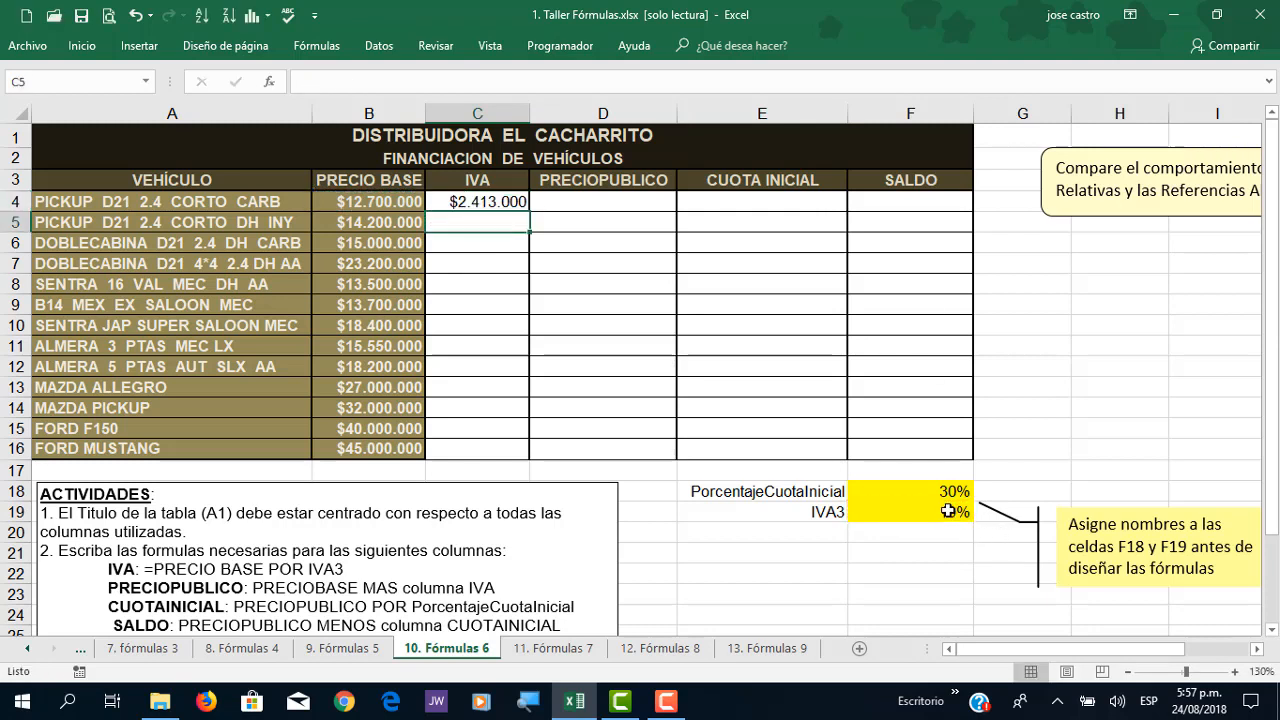
click(517, 205)
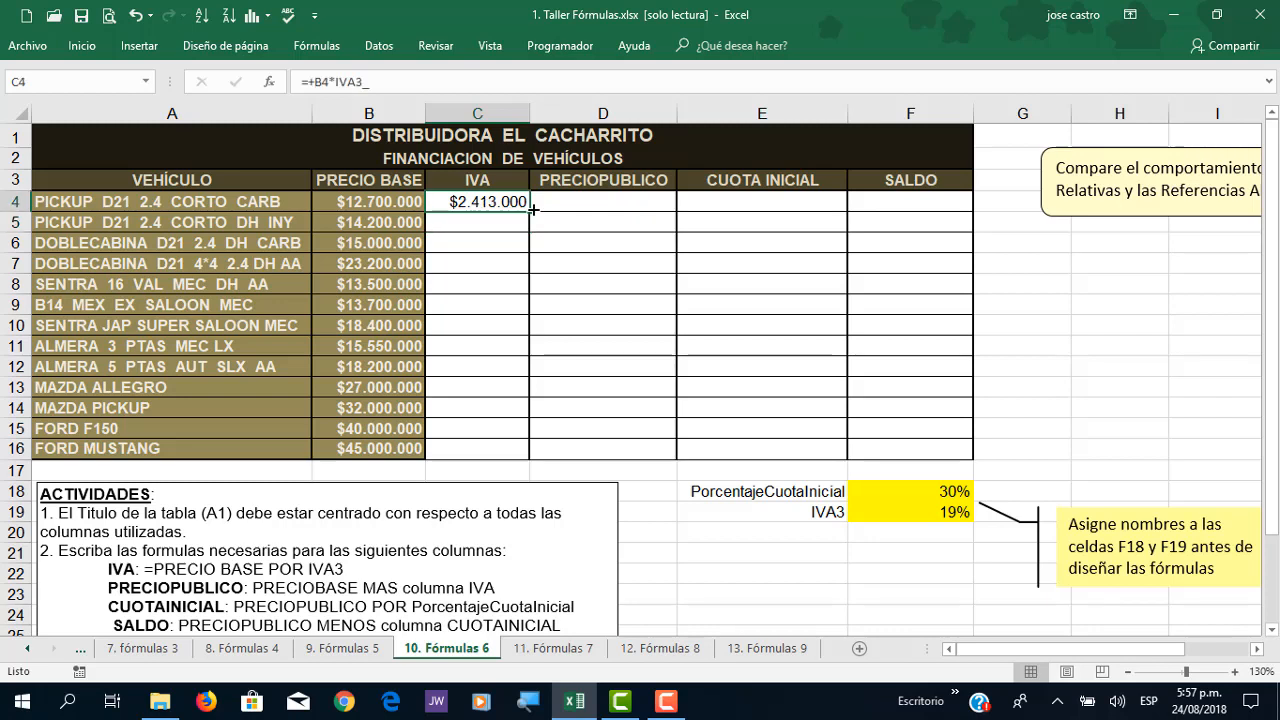
drag(527, 213, 527, 456)
Step: Trace the precedents of the IVA formulas in C7 and C11
click(482, 263)
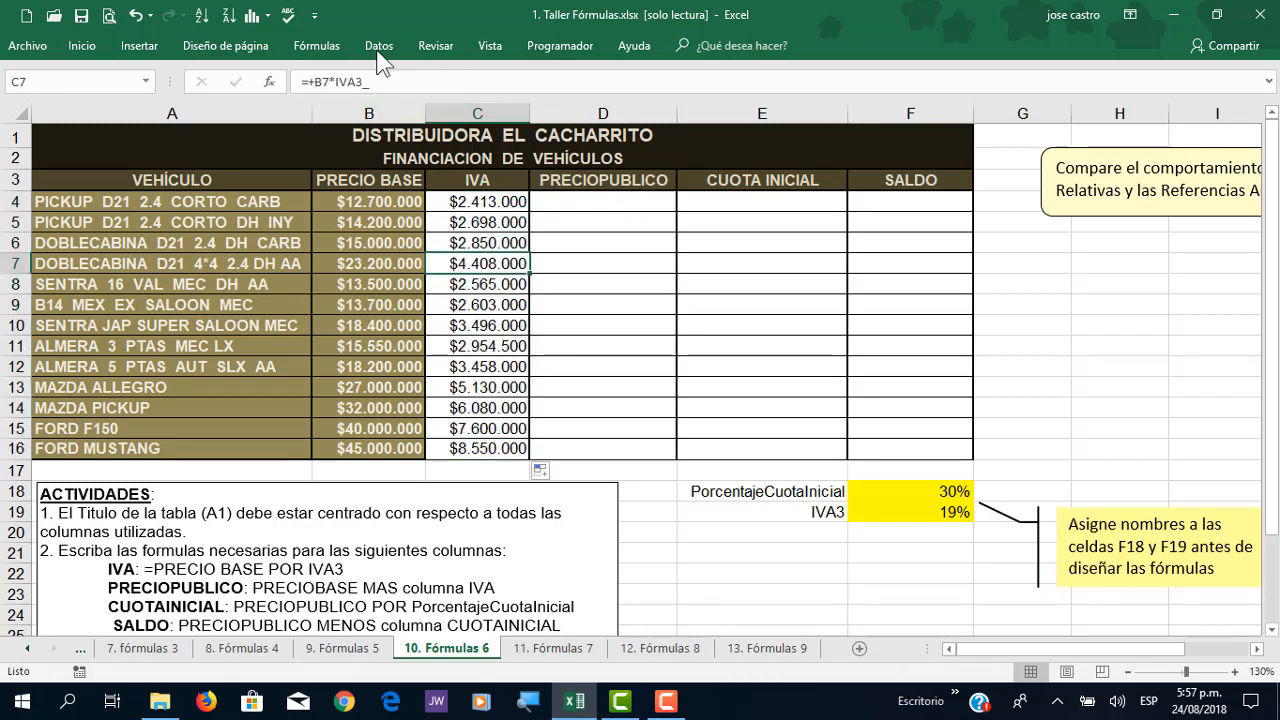
click(337, 47)
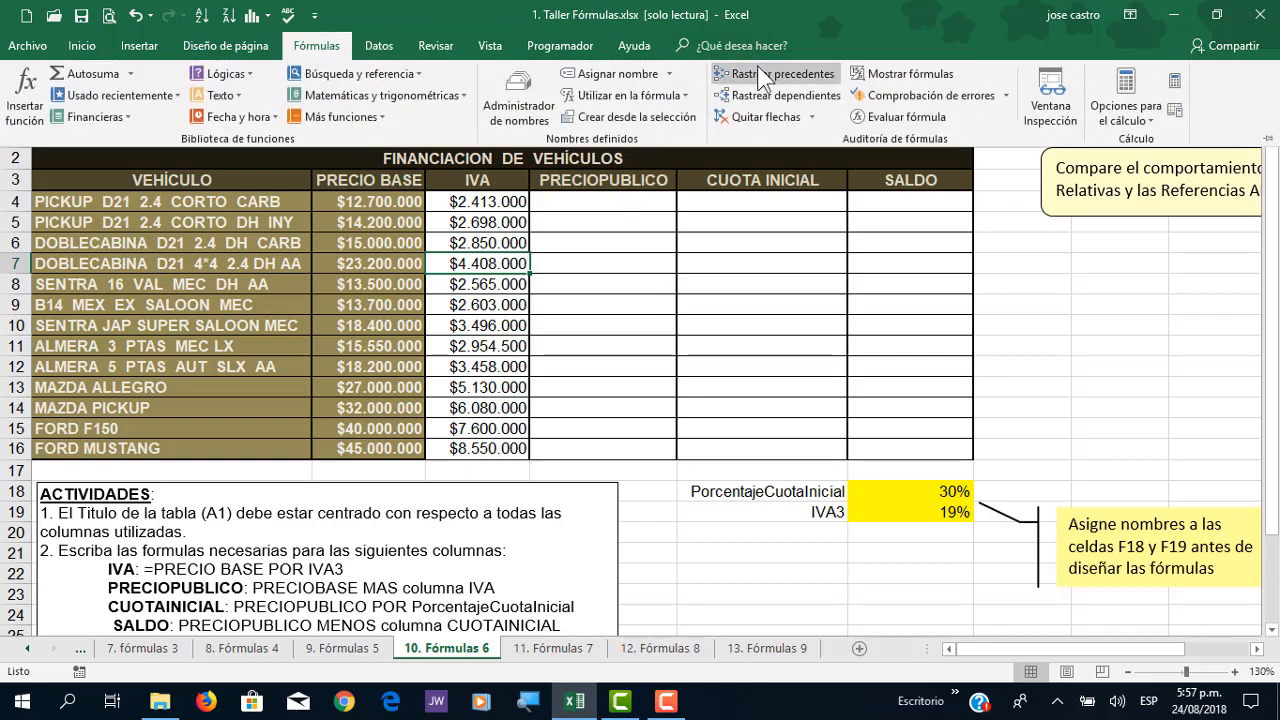
click(757, 65)
click(481, 346)
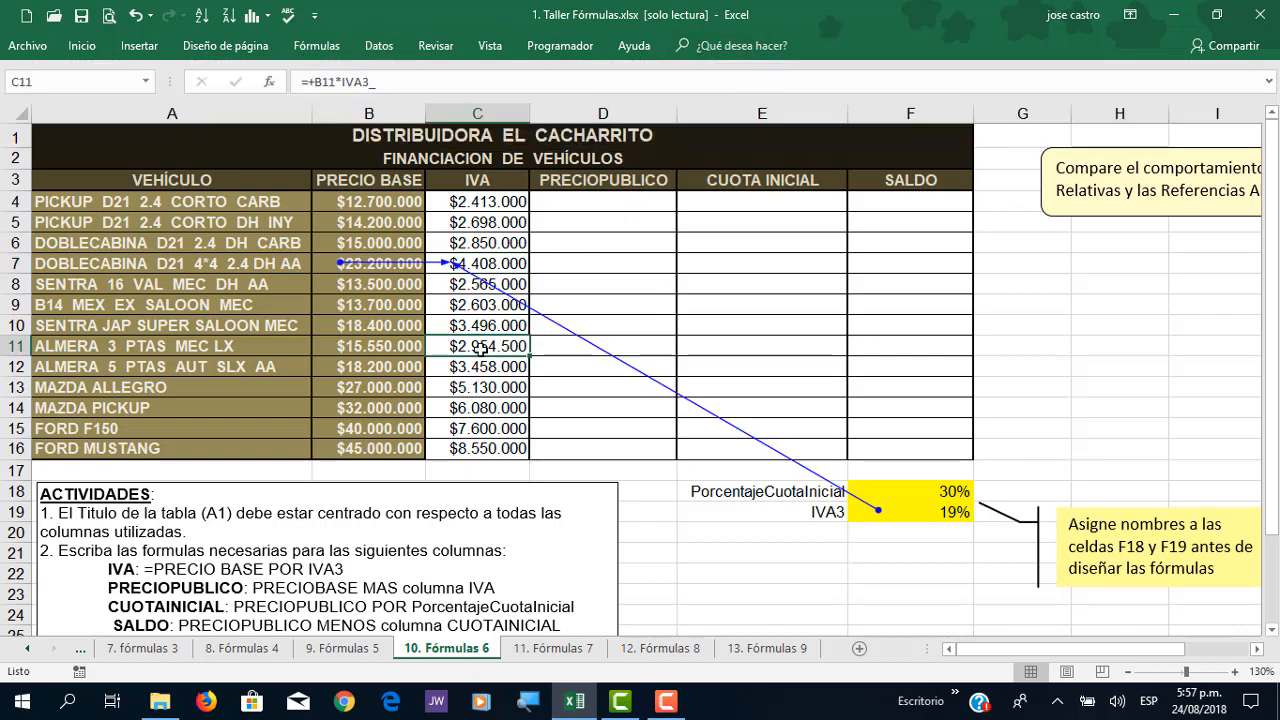
click(337, 47)
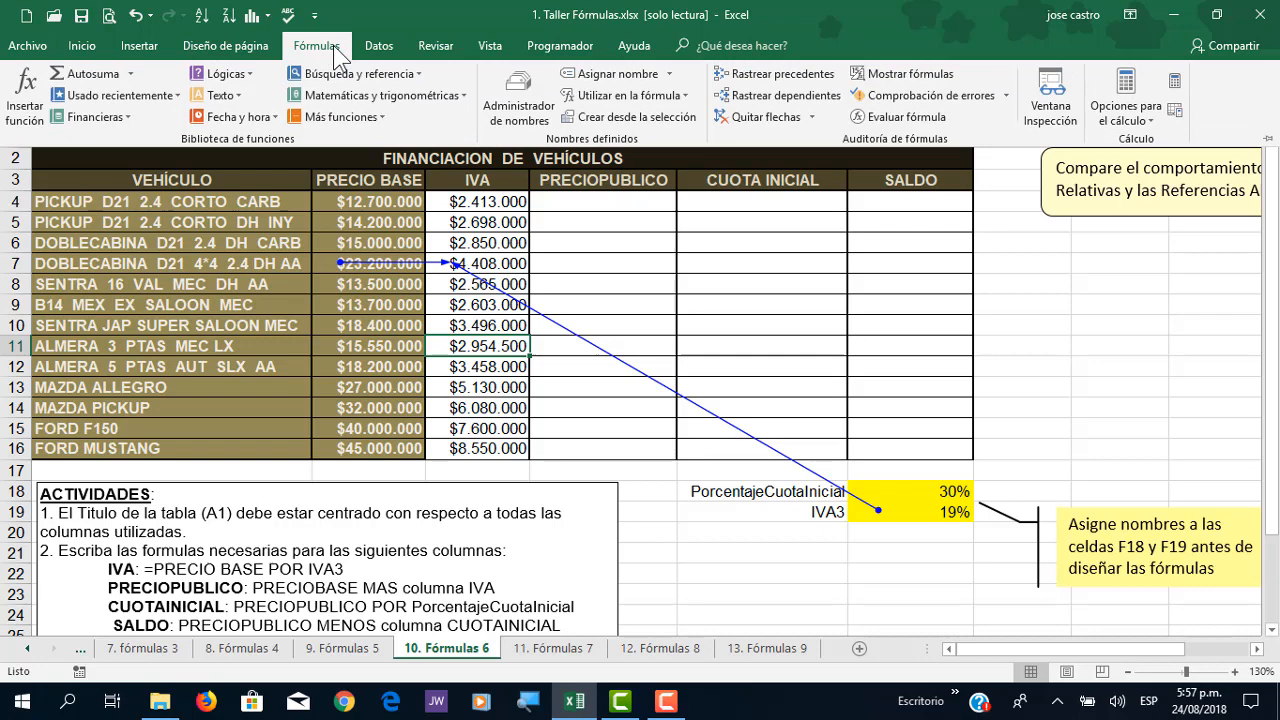
click(745, 68)
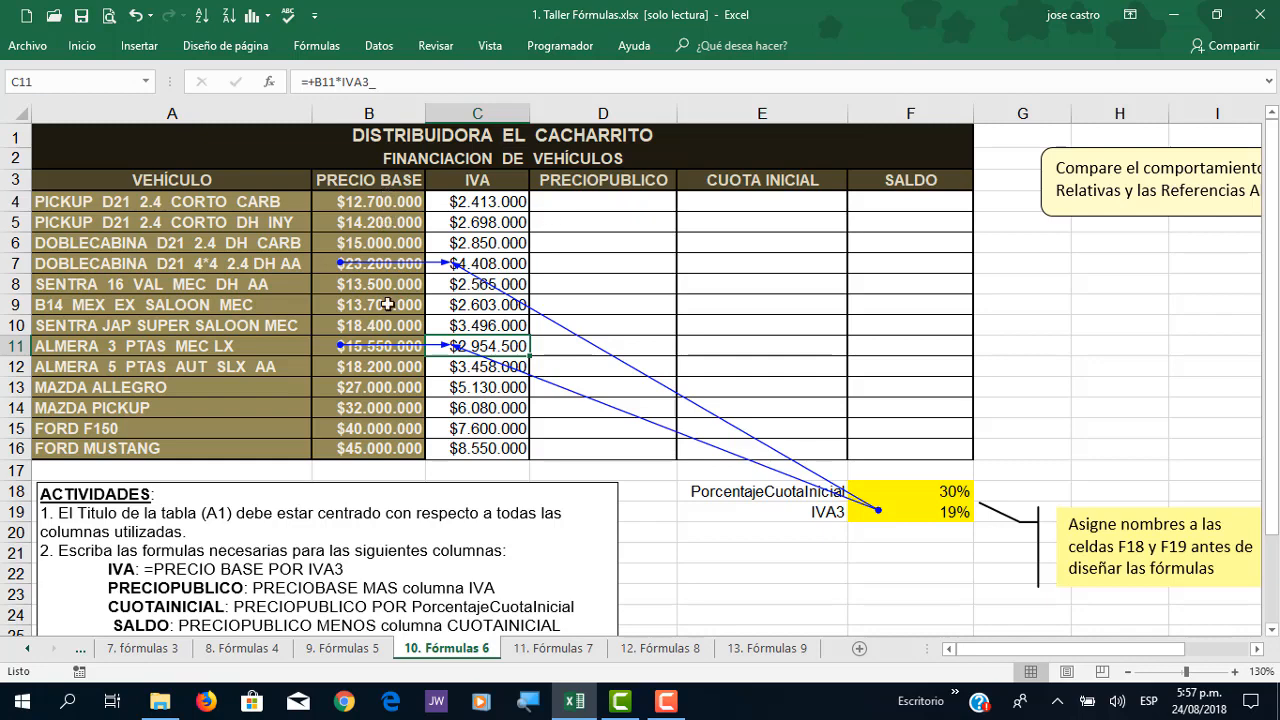
Step: Enter the PRECIOPUBLICO formula +B4+C4 in D4
click(606, 202)
text(+)
key(Left)
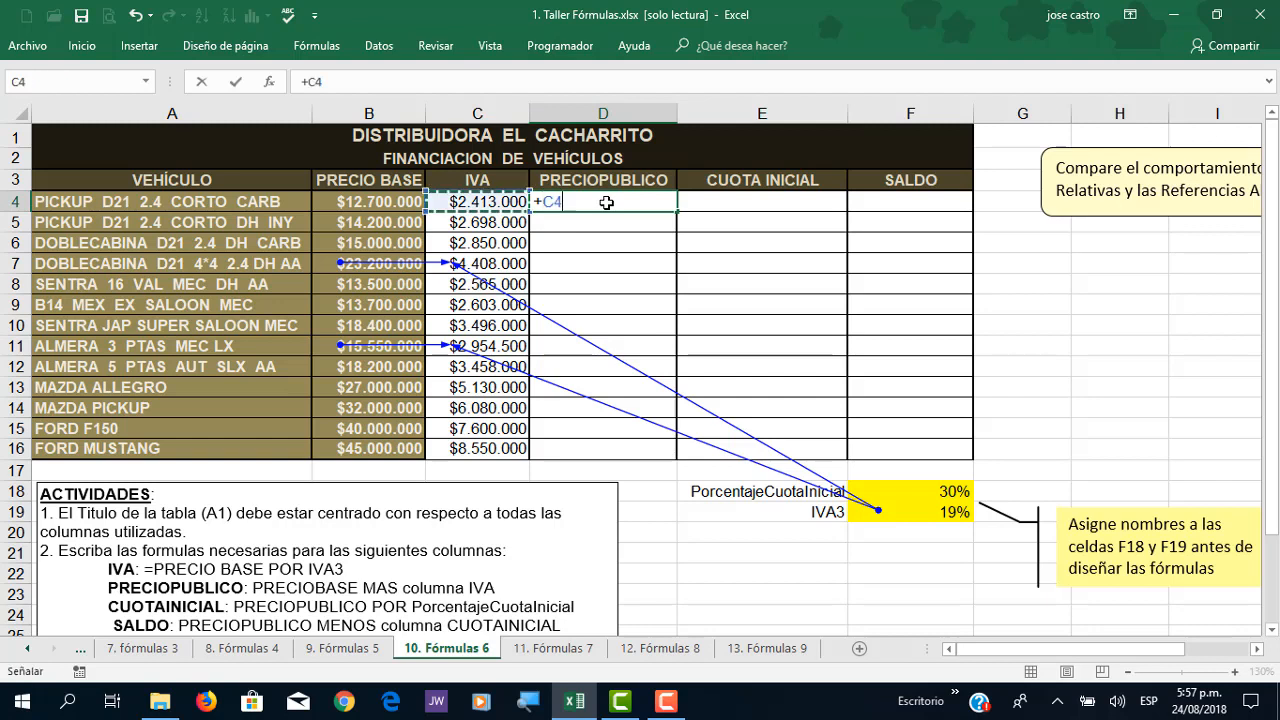
key(Left)
text(+)
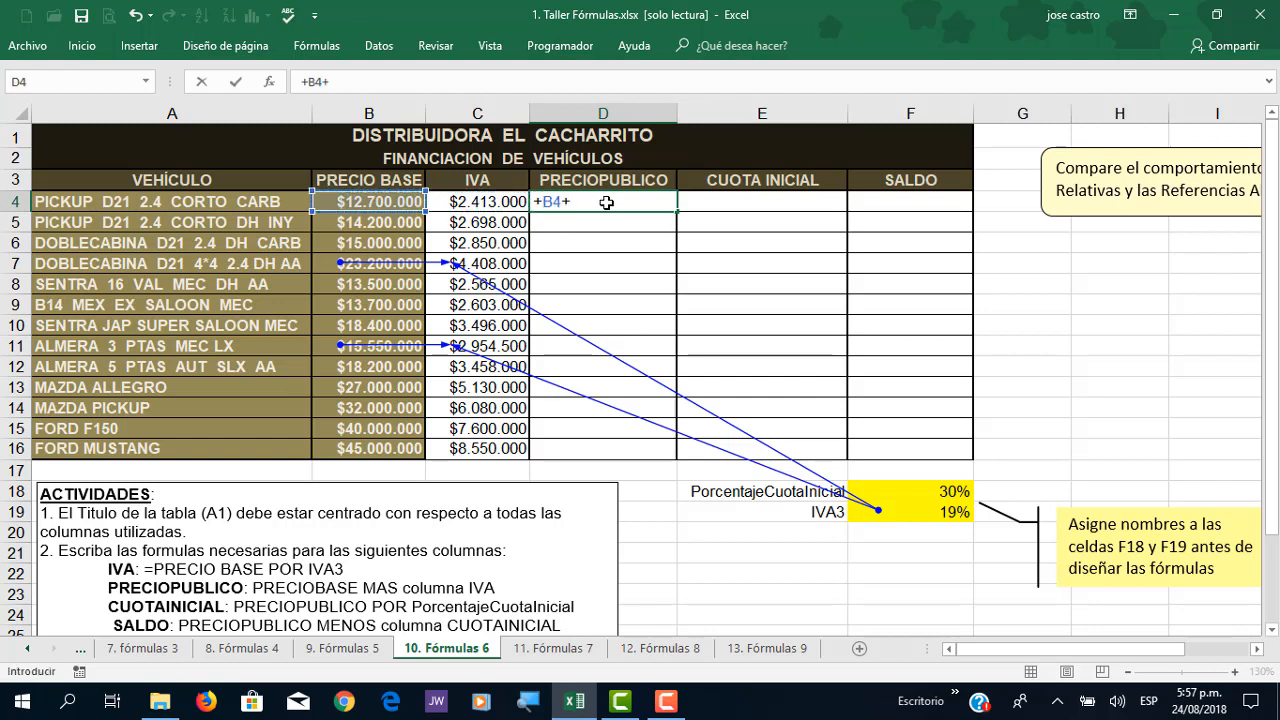
key(Left)
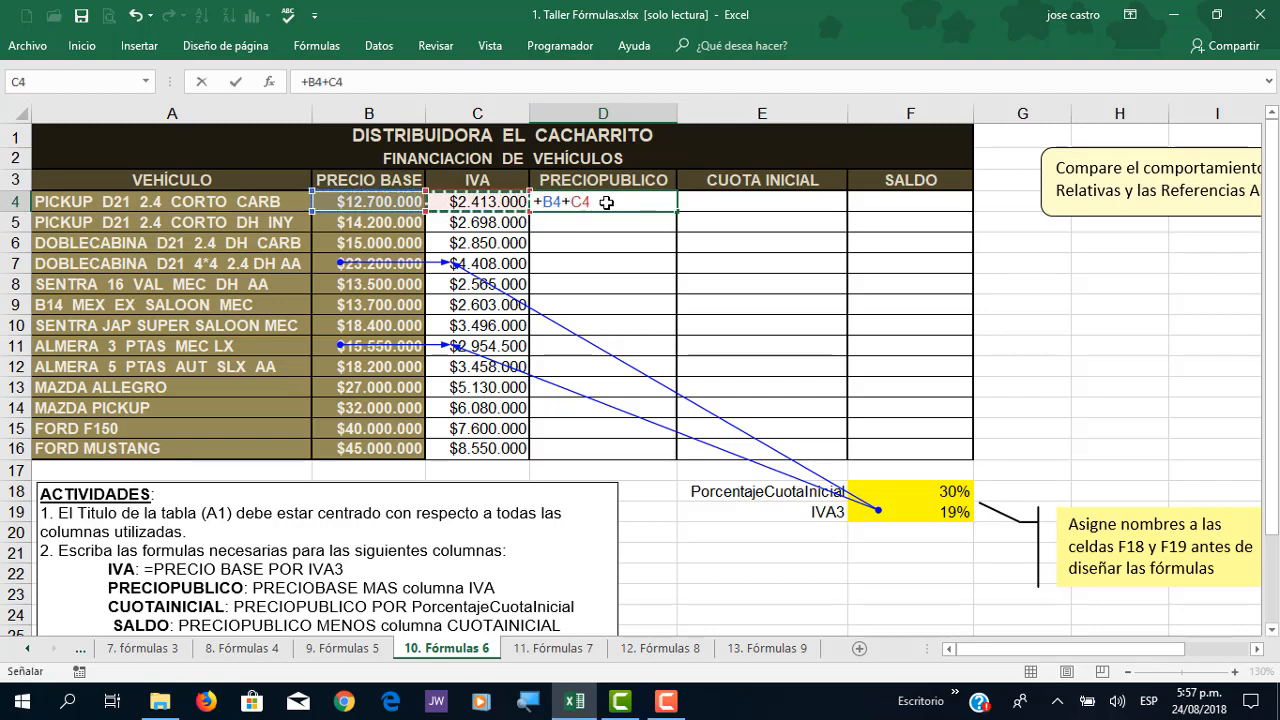
key(Return)
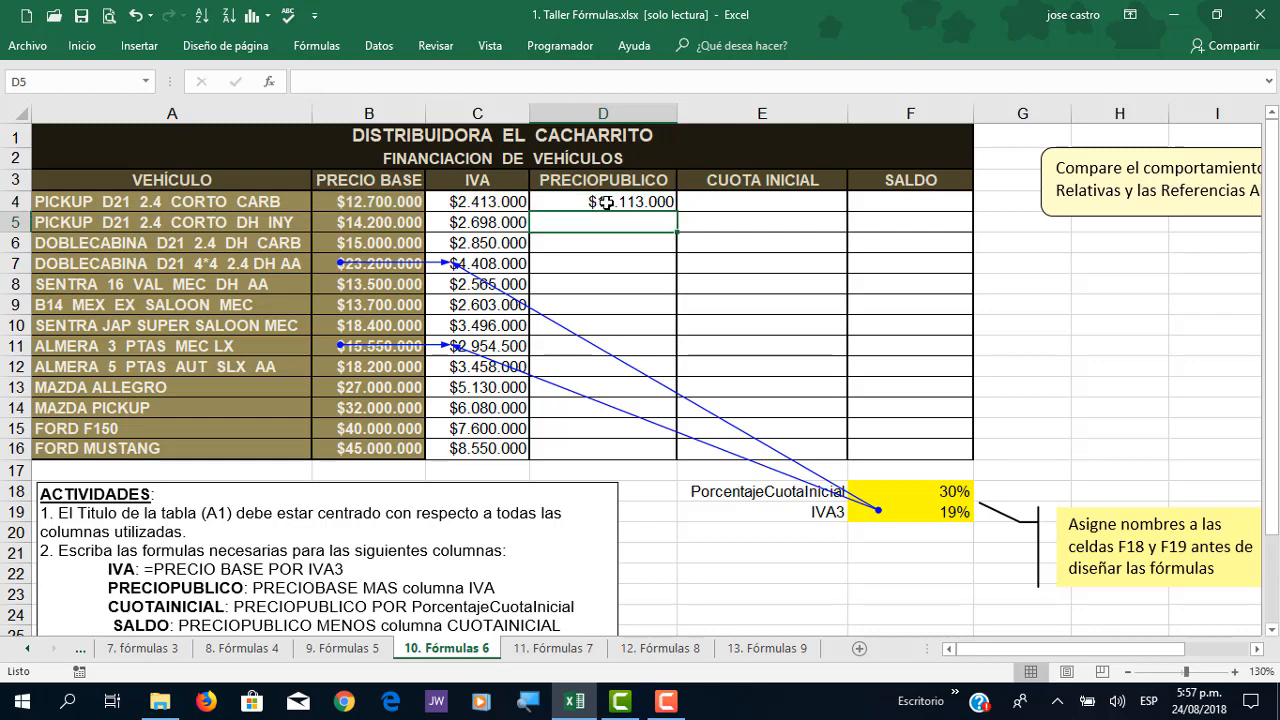
Step: Display the formulas instead of values and autofit the width of the VEHÍCULO column A
click(310, 45)
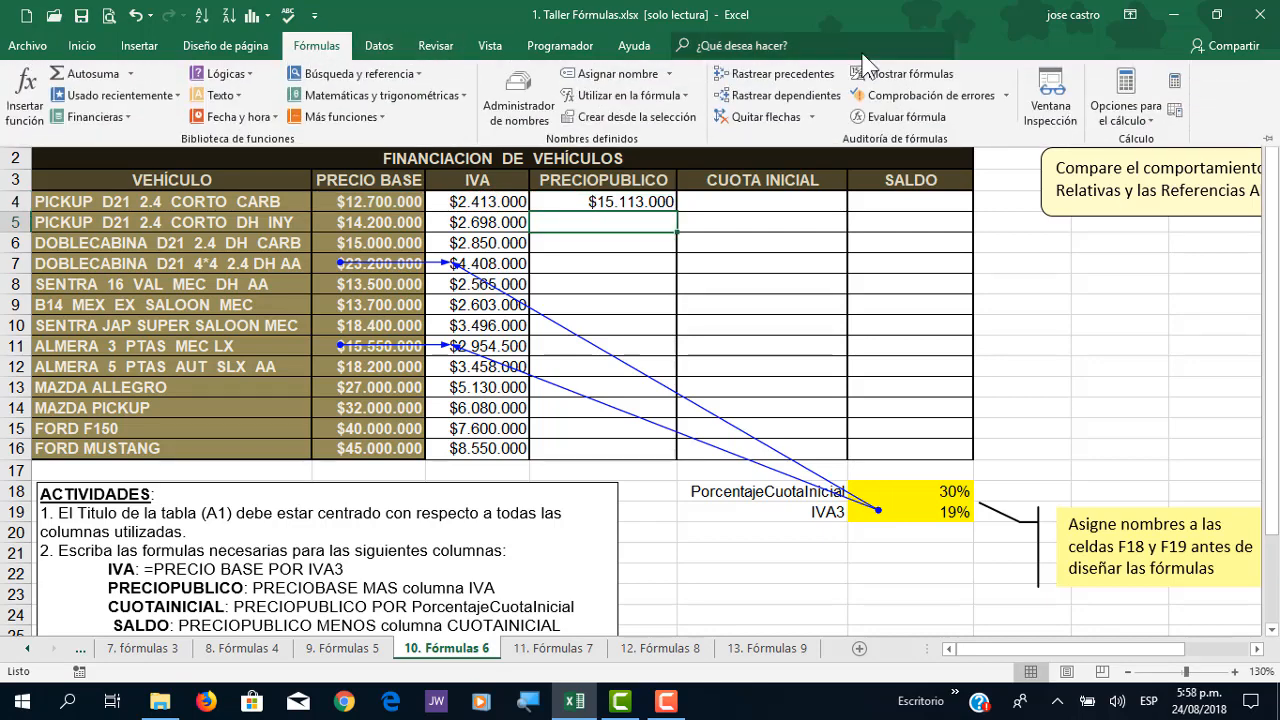
click(915, 69)
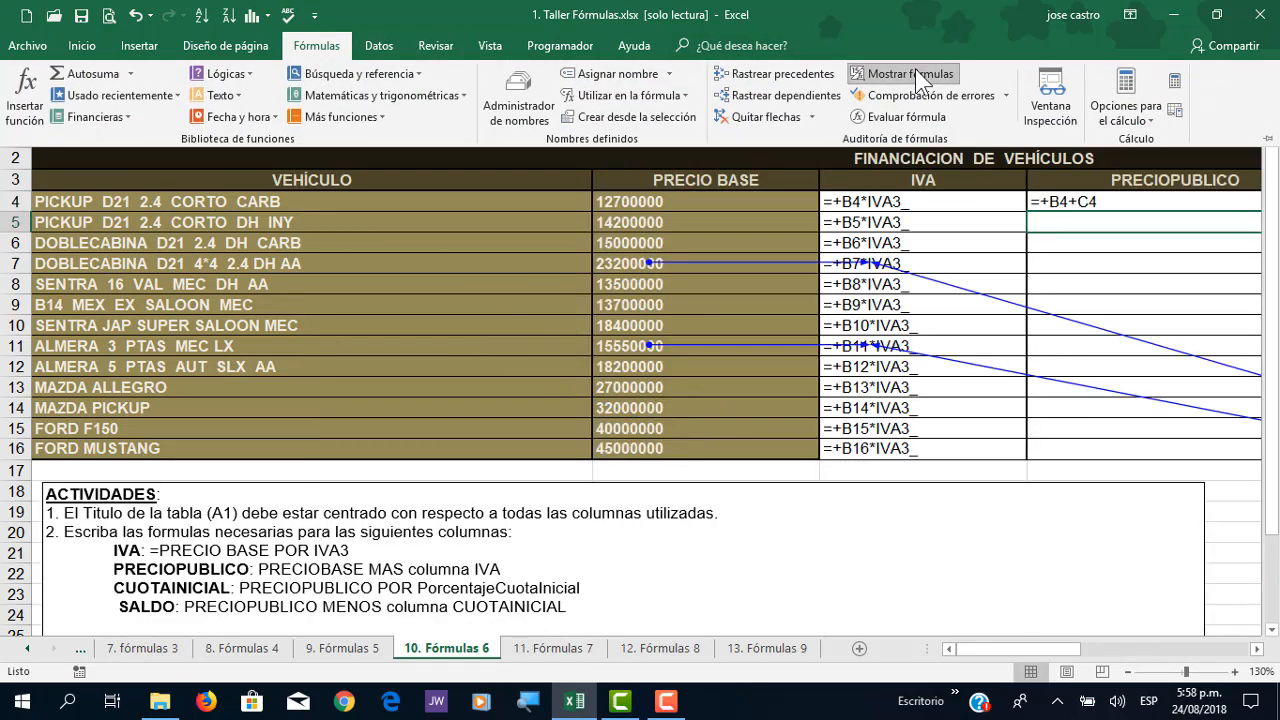
click(195, 270)
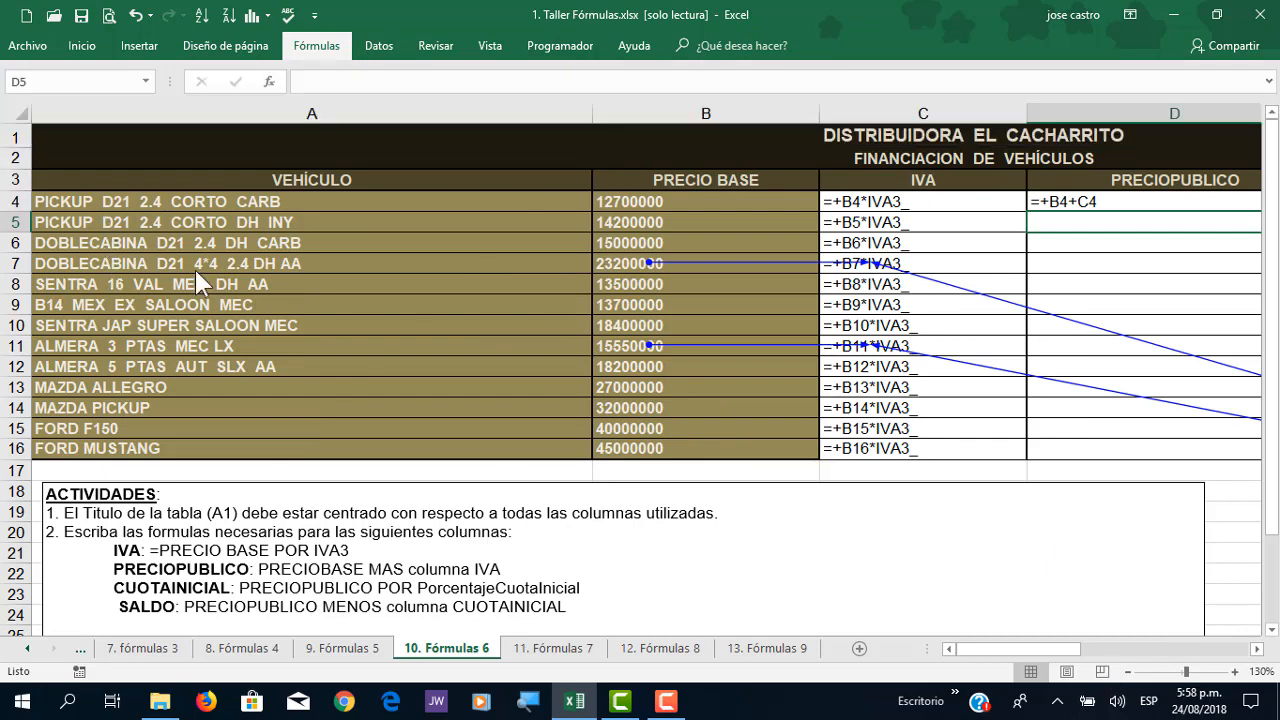
click(134, 114)
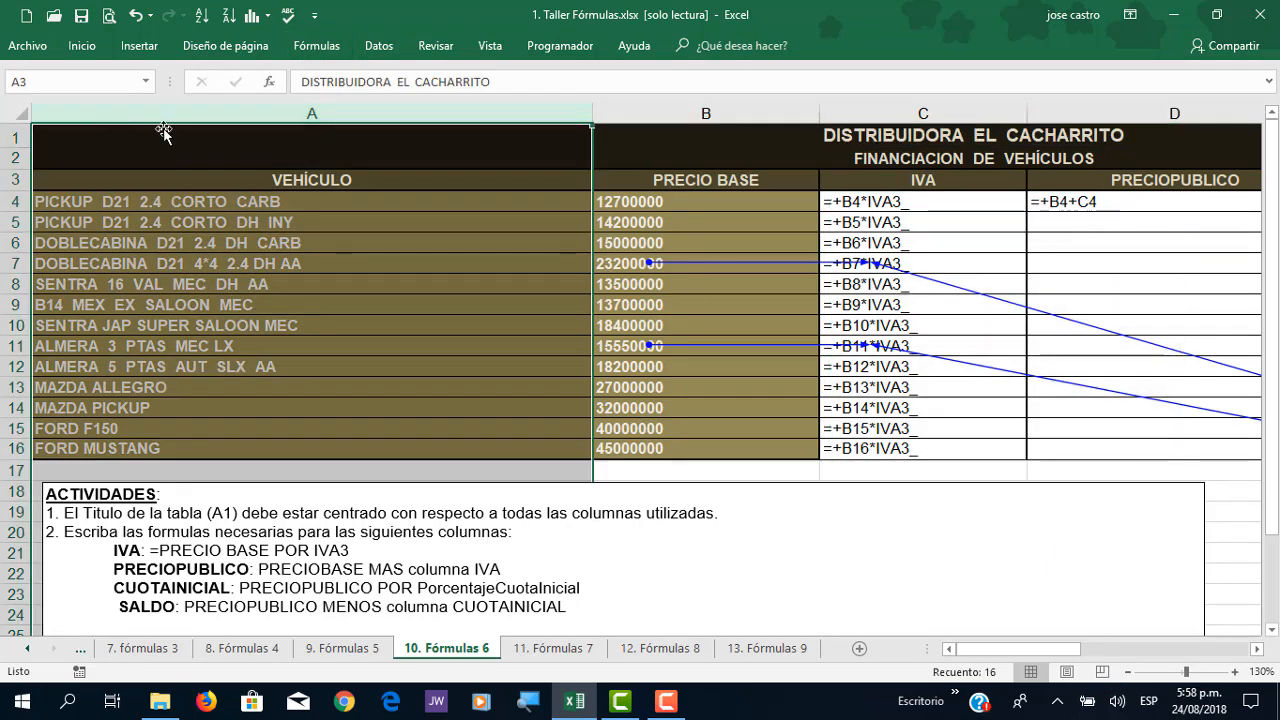
double_click(593, 113)
click(720, 242)
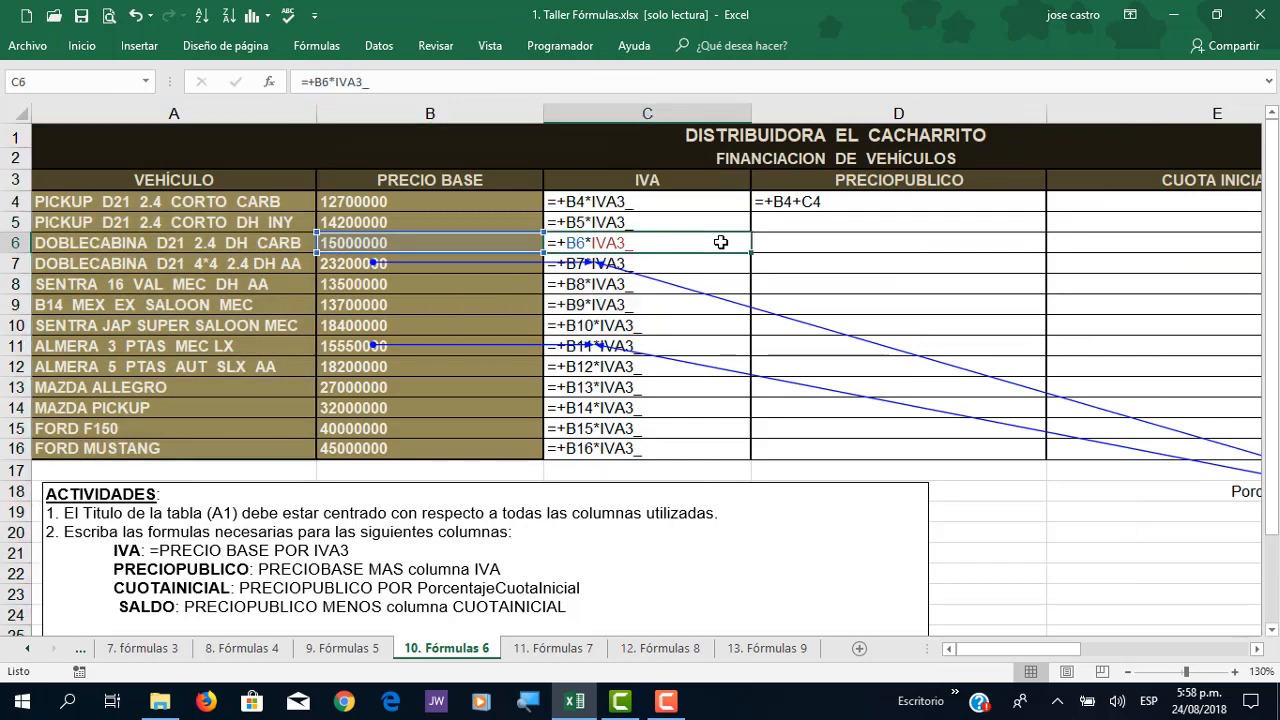
Step: Fill the PRECIOPUBLICO formula from D4 down through D16 and check the relative references of the copied formulas
click(795, 199)
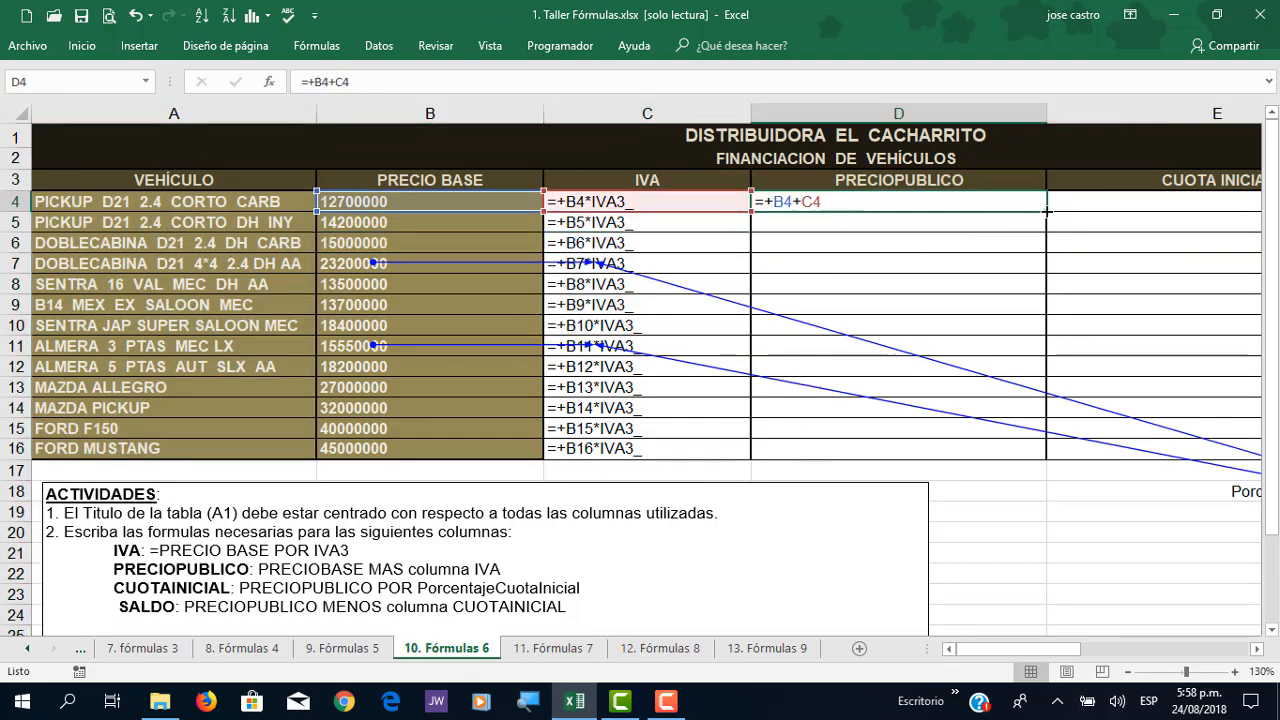
drag(1046, 211, 1046, 456)
click(797, 225)
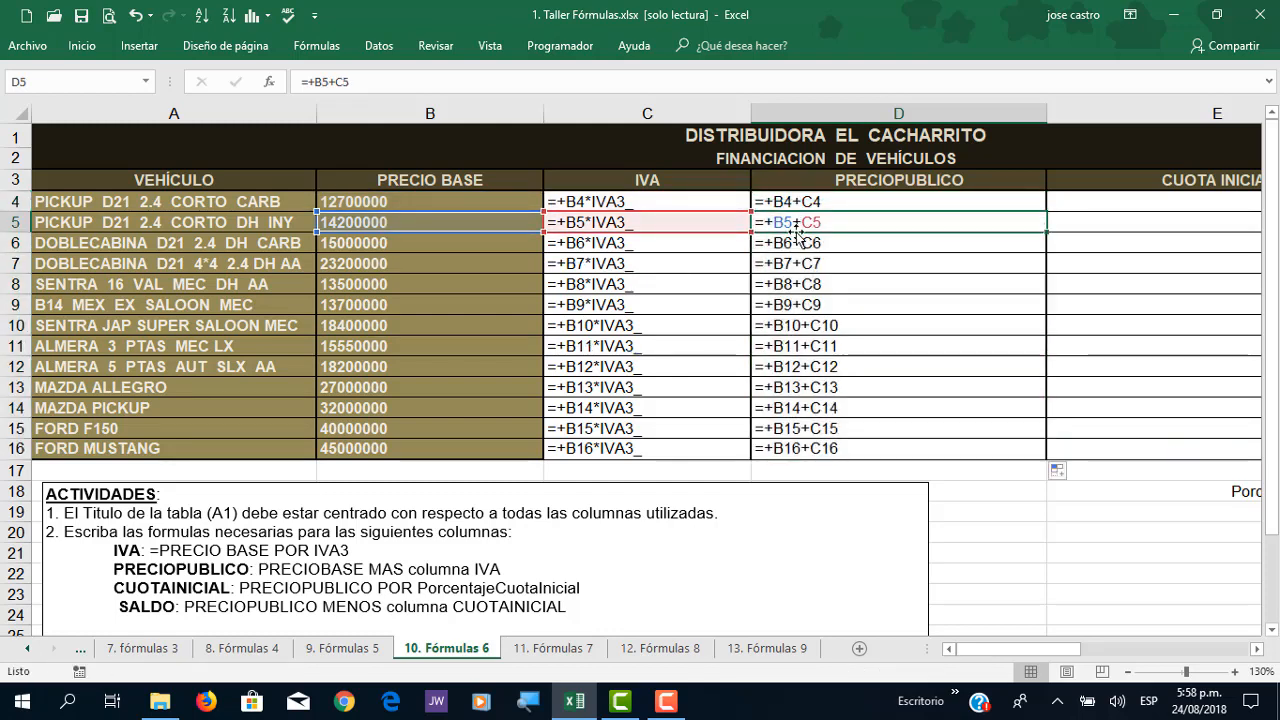
click(797, 242)
key(Down)
key(Down)
key(Down)
key(Down)
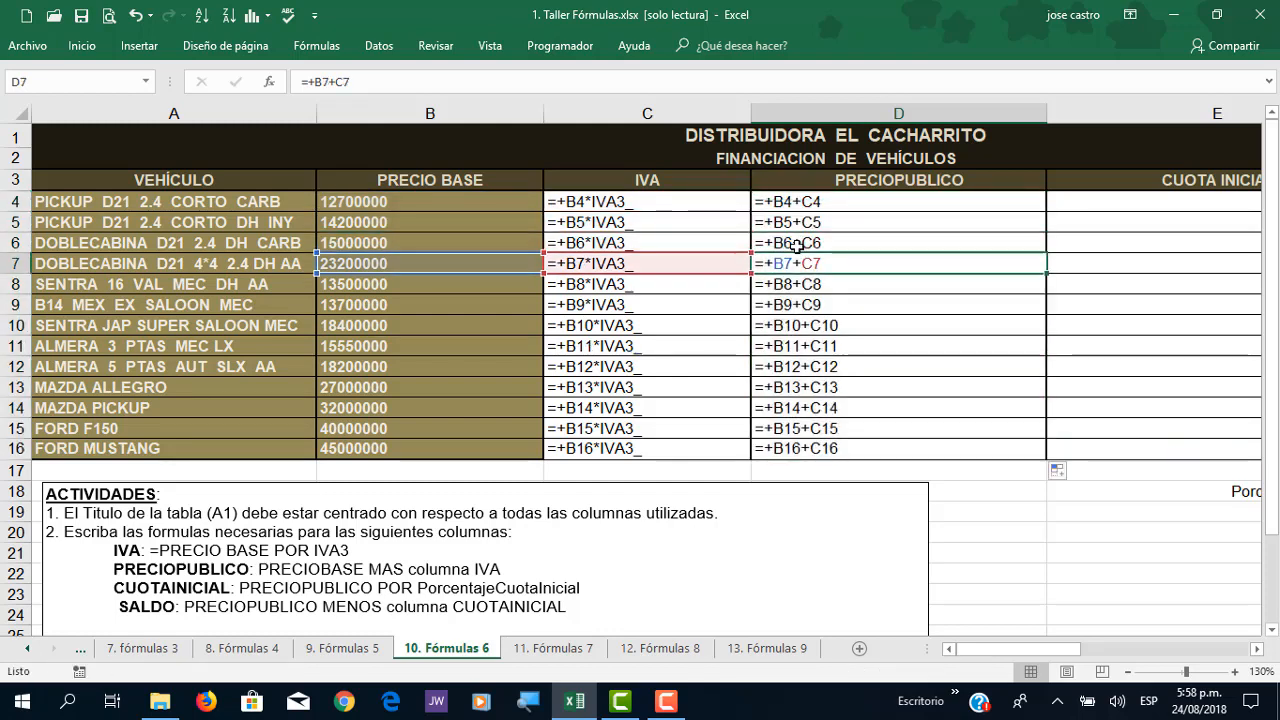
key(Down)
key(Down)
key(Down)
key(Down)
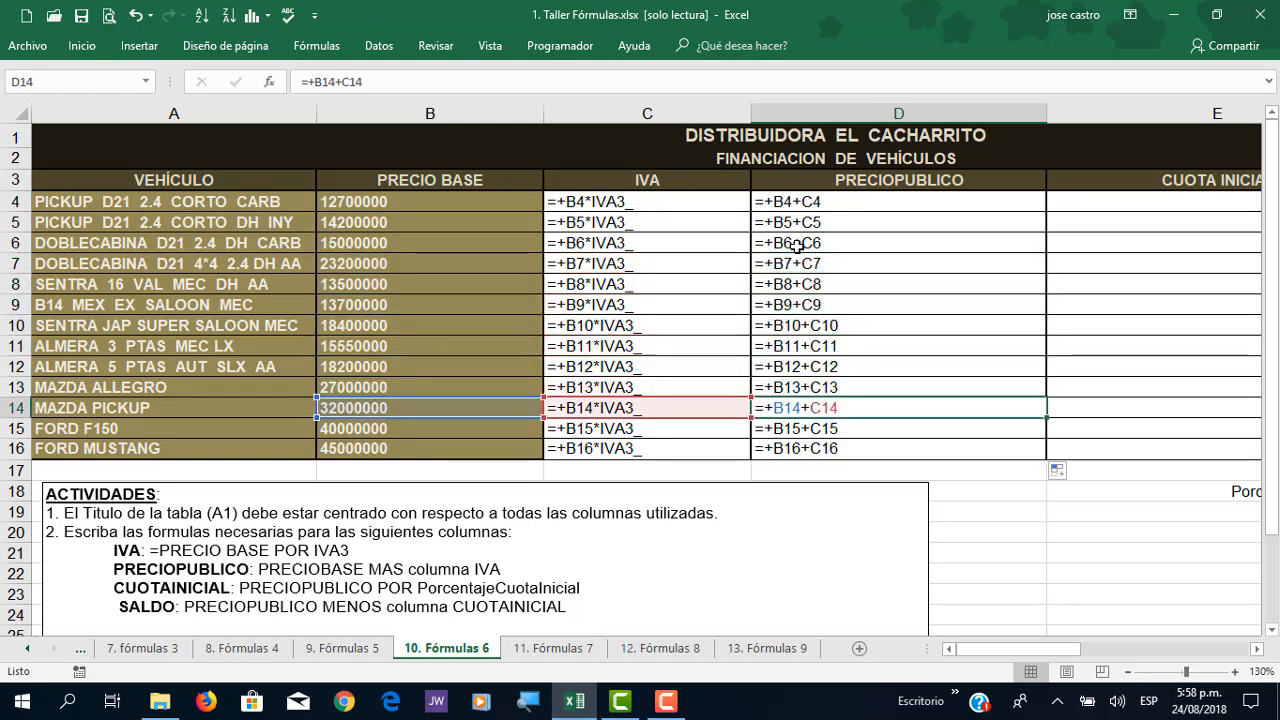
Step: Turn off the formula display on the sheet and select the first CUOTA INICIAL cell, E4
click(309, 46)
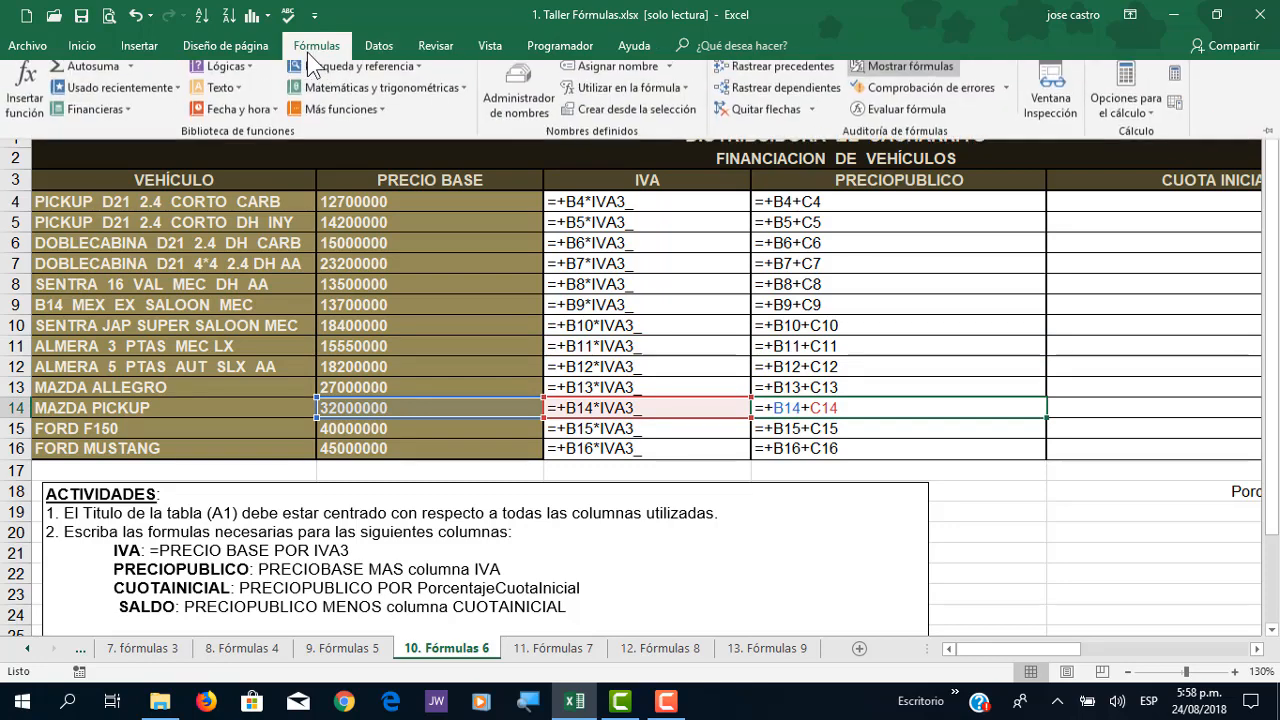
click(882, 66)
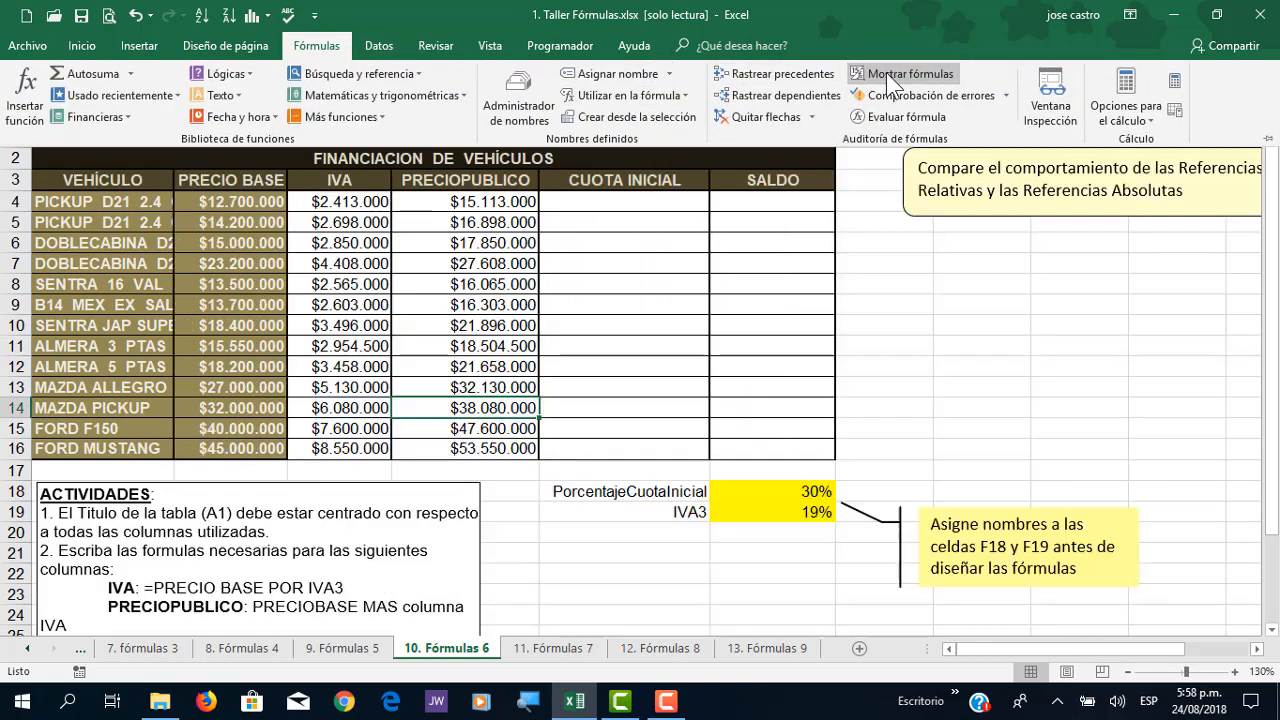
click(626, 208)
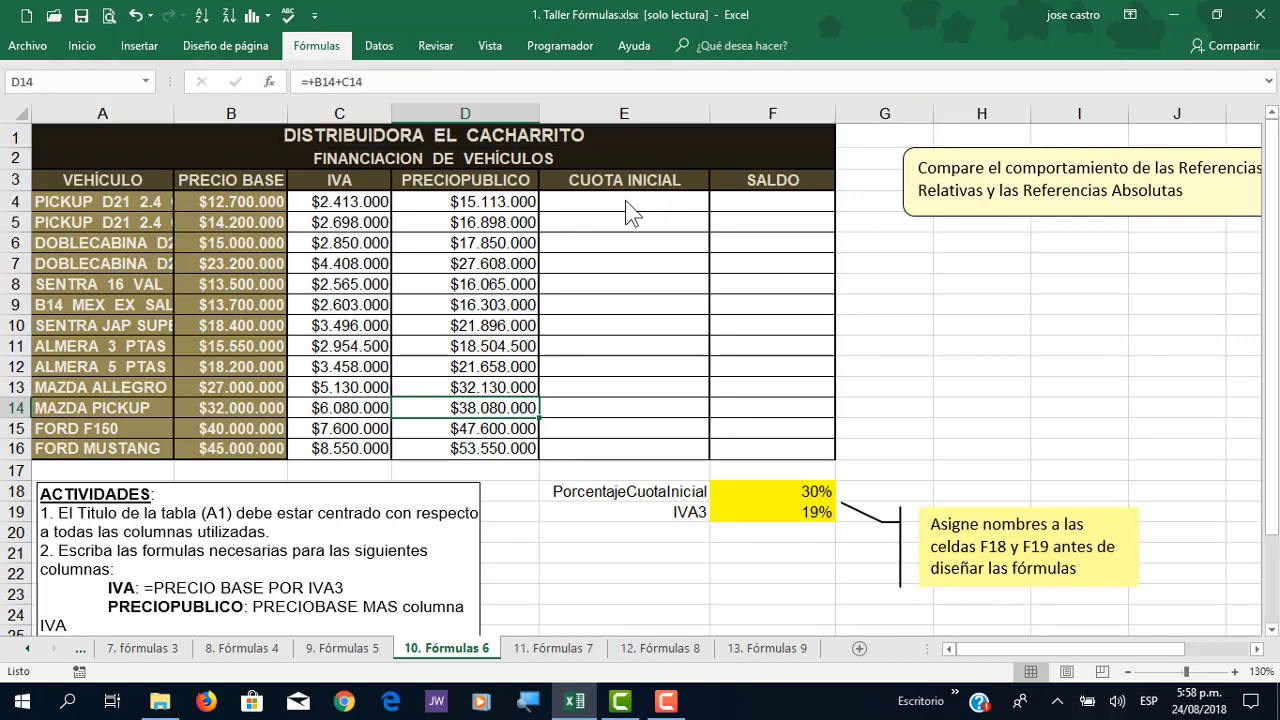
click(631, 200)
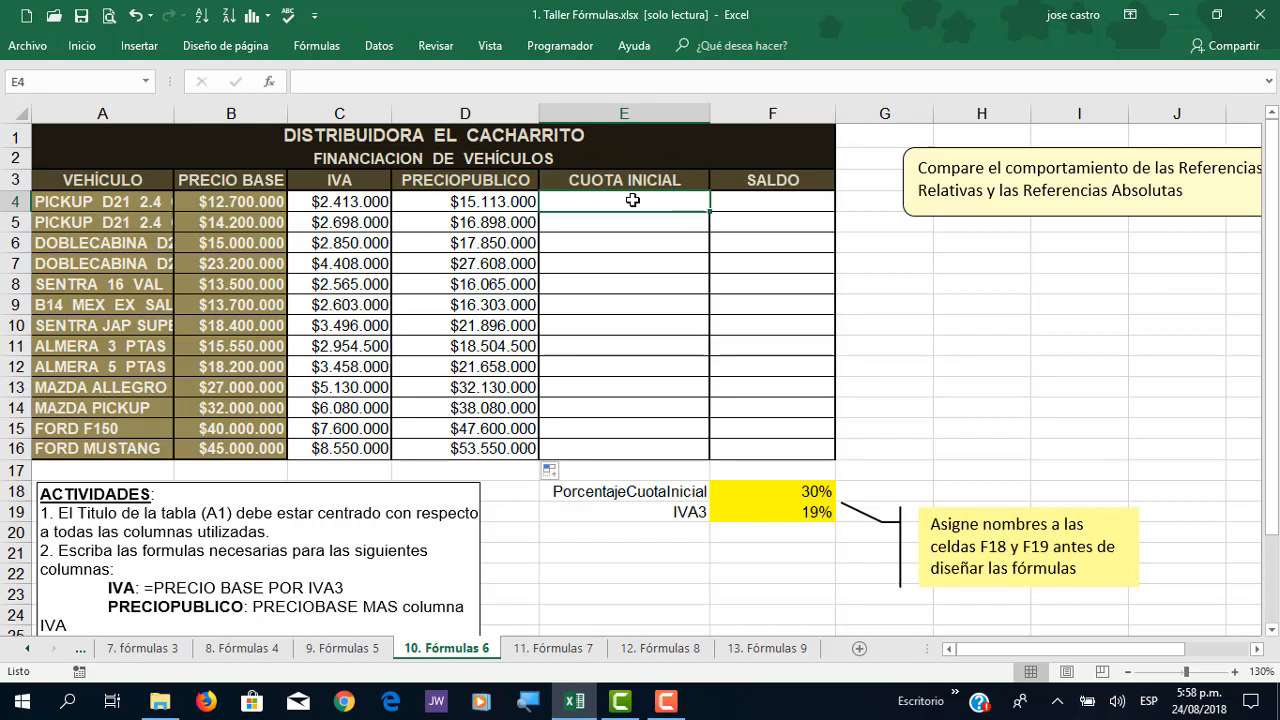
click(781, 498)
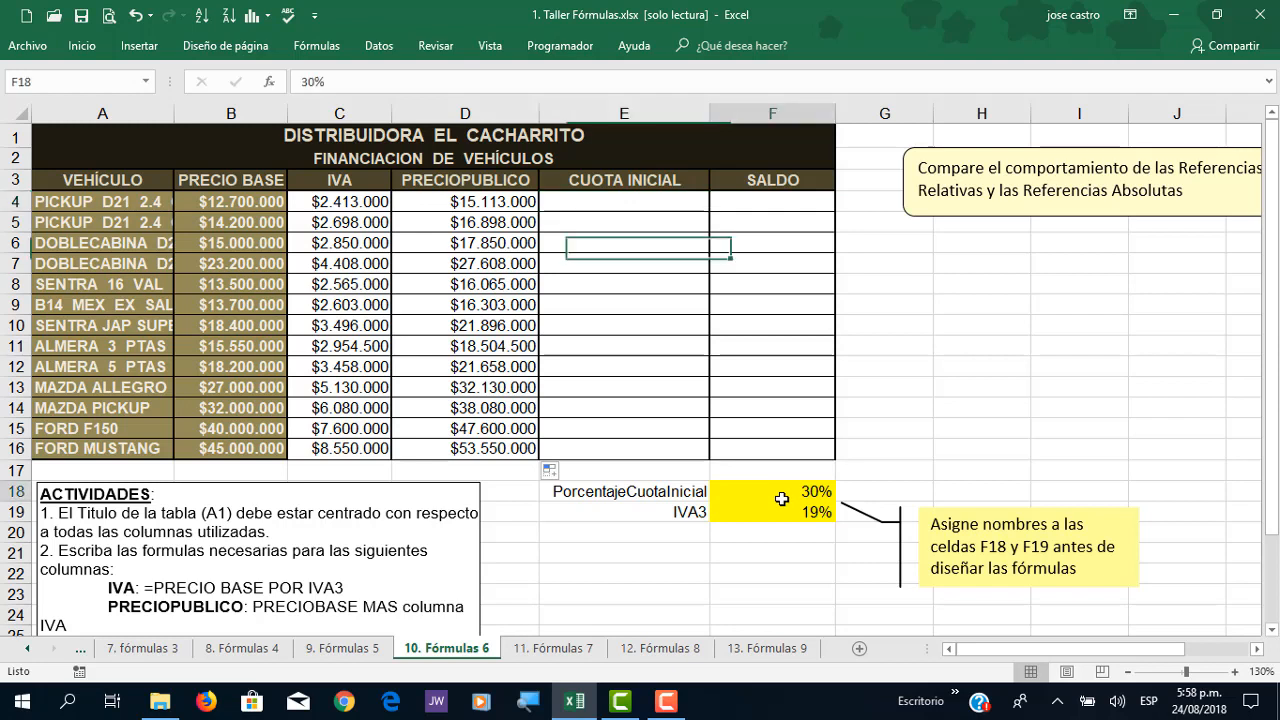
click(645, 205)
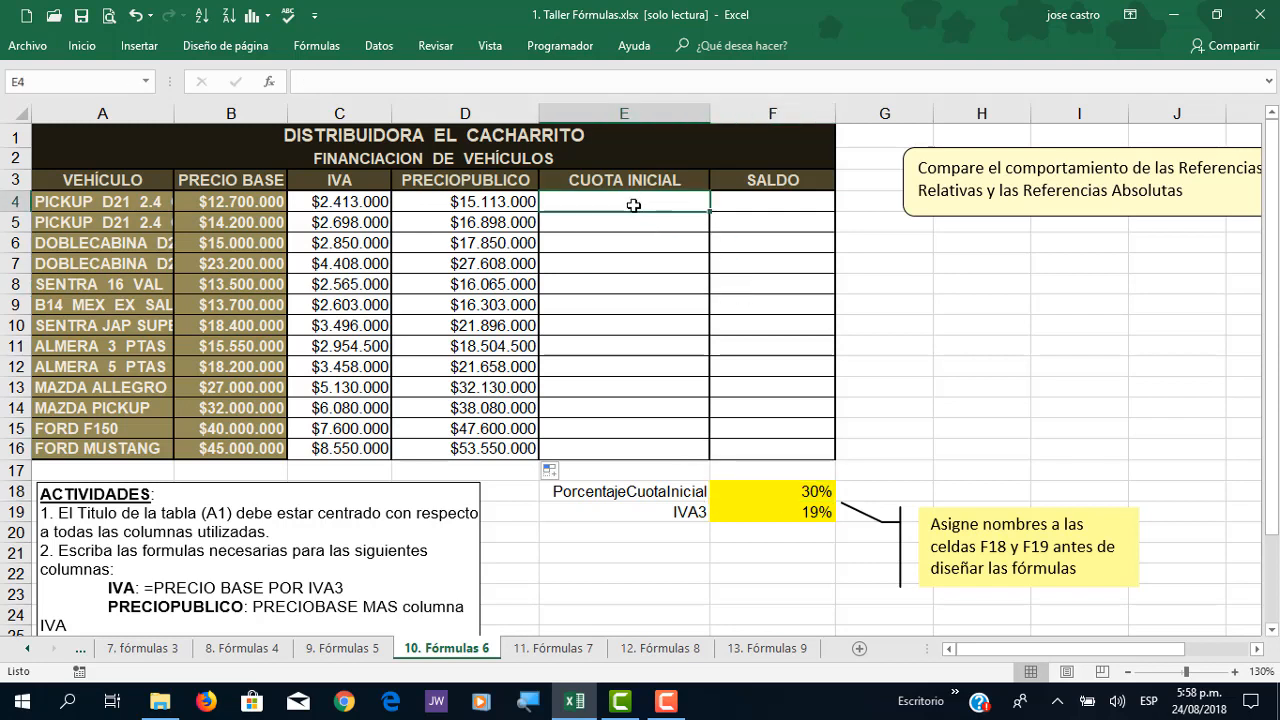
text(+)
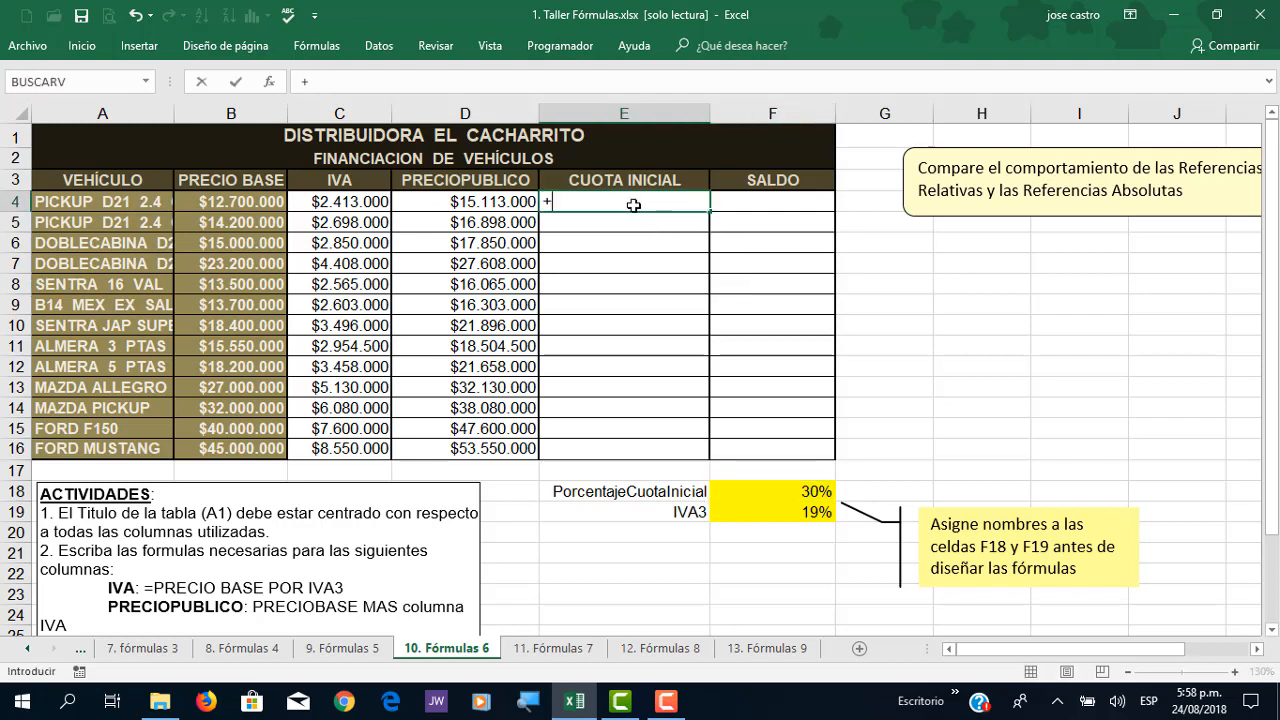
click(427, 206)
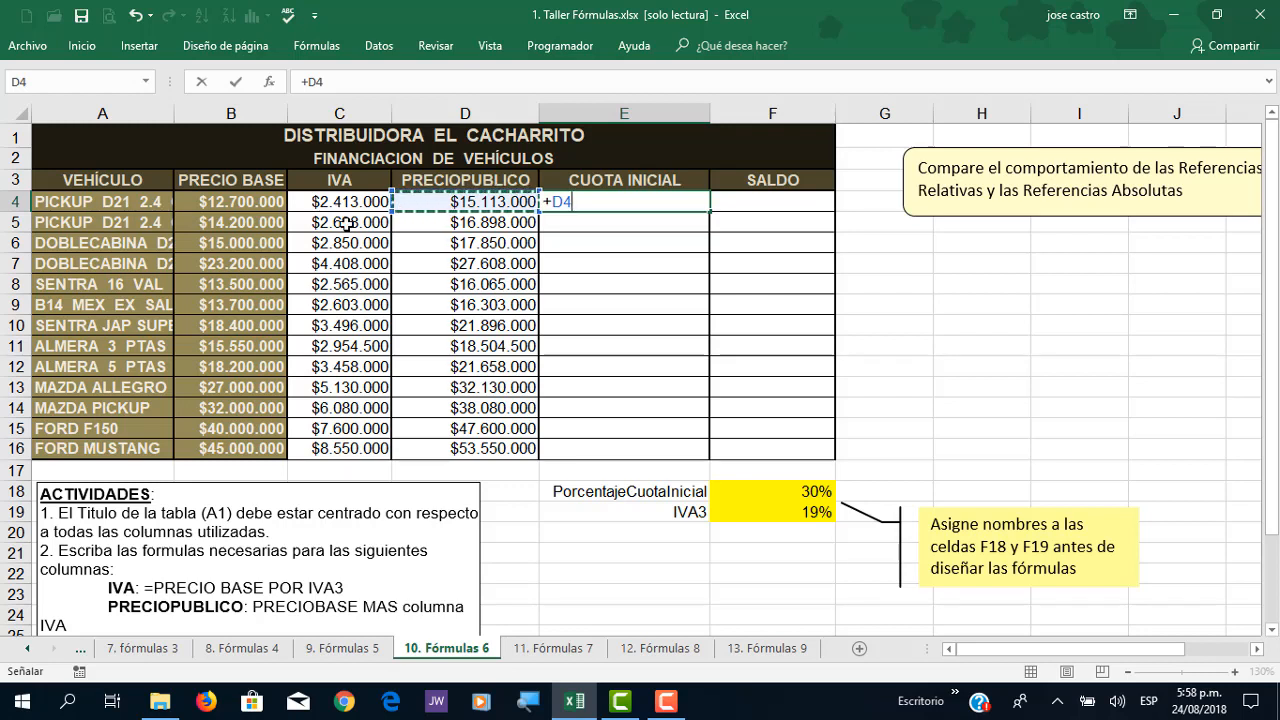
click(255, 205)
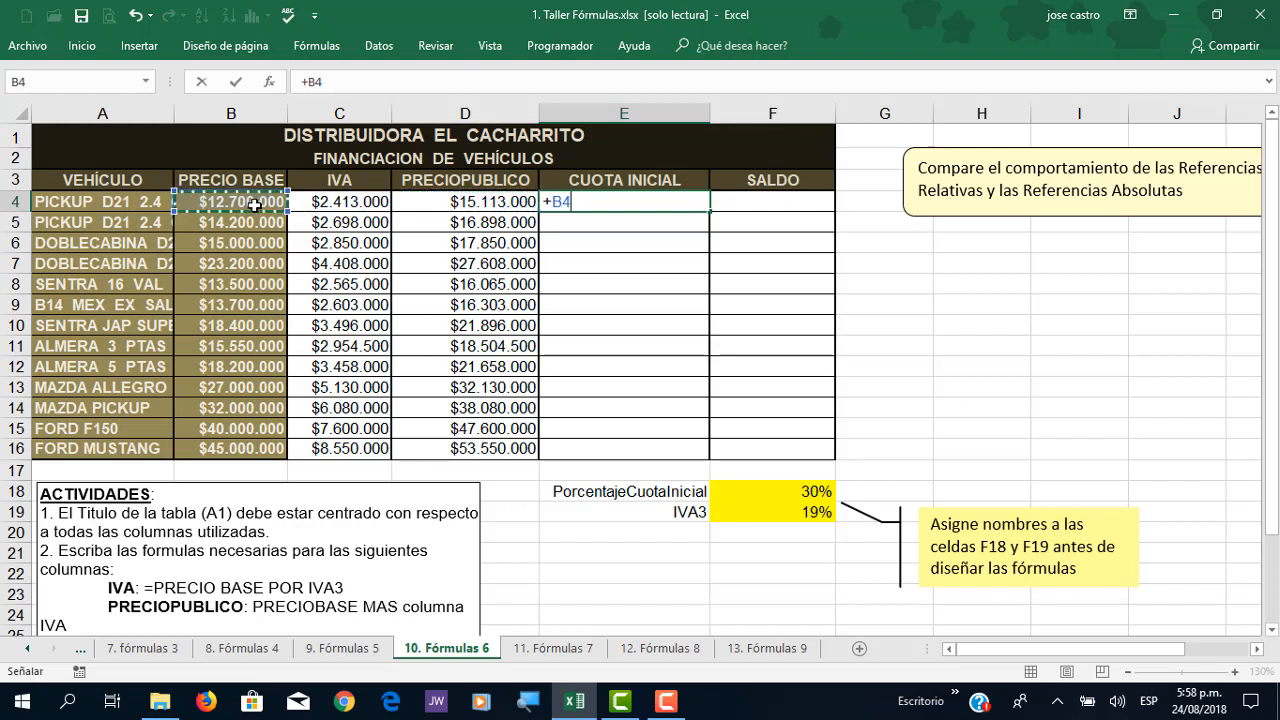
click(443, 204)
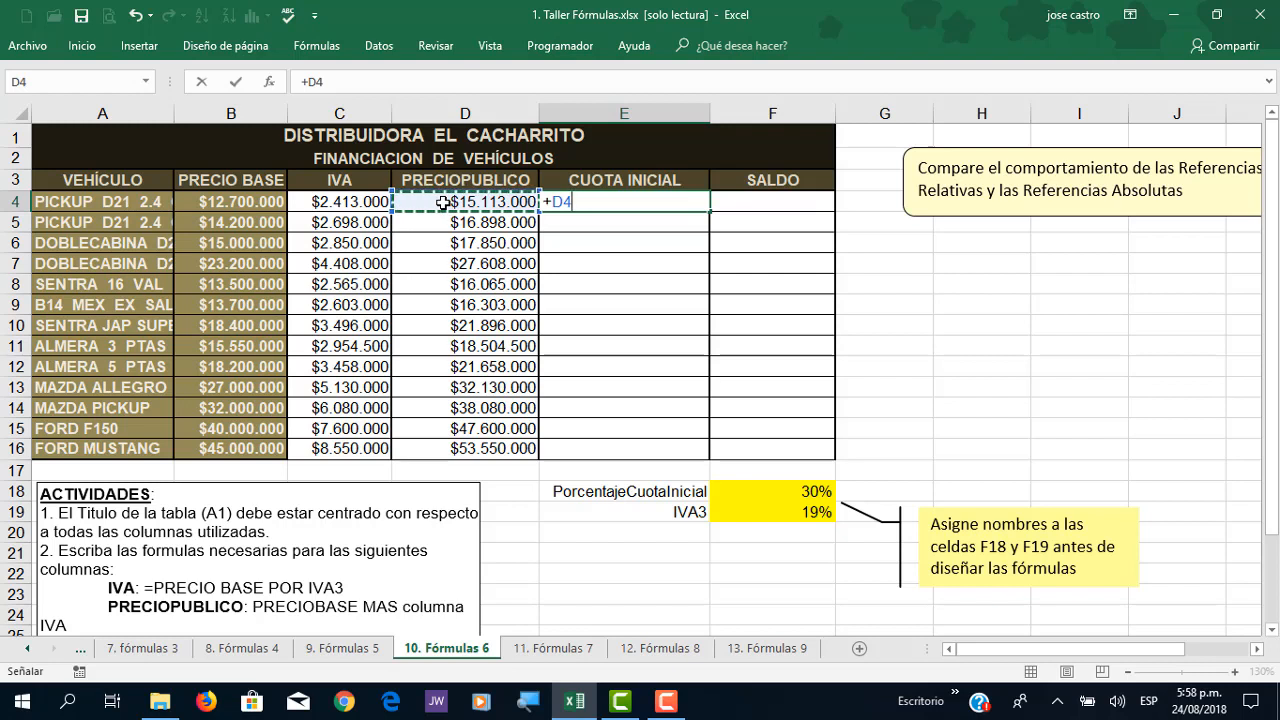
text(*)
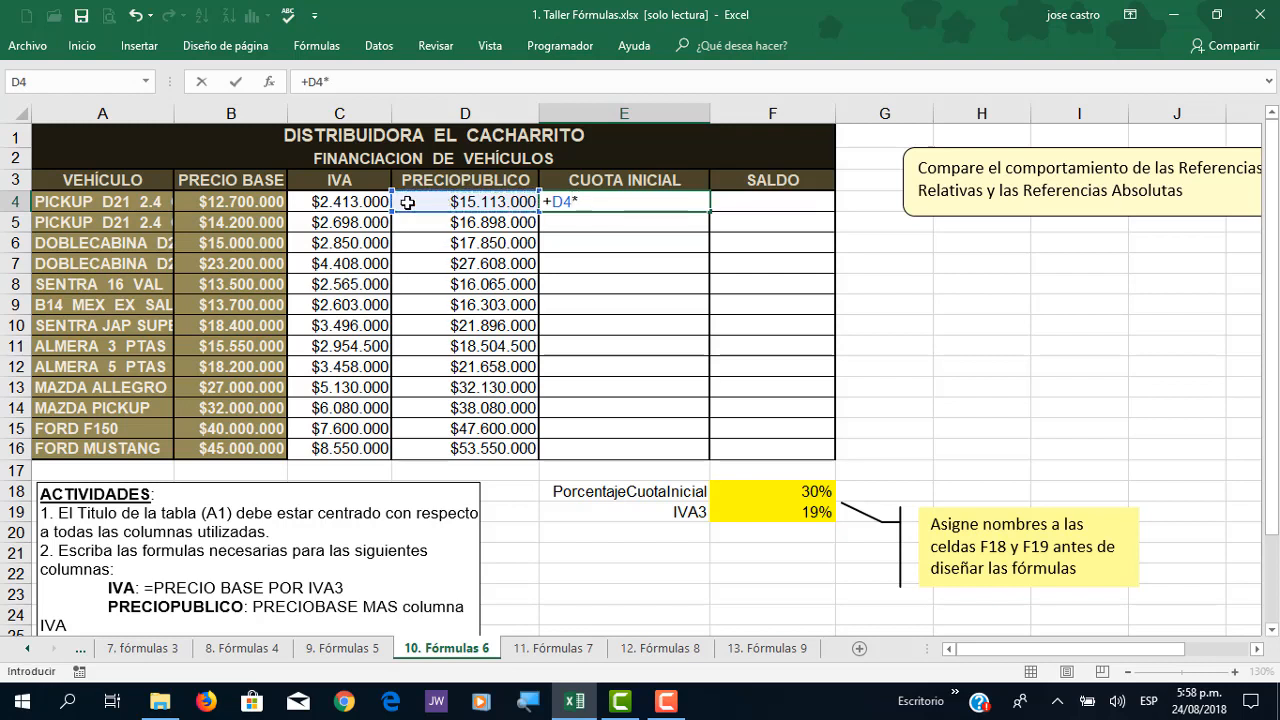
click(788, 492)
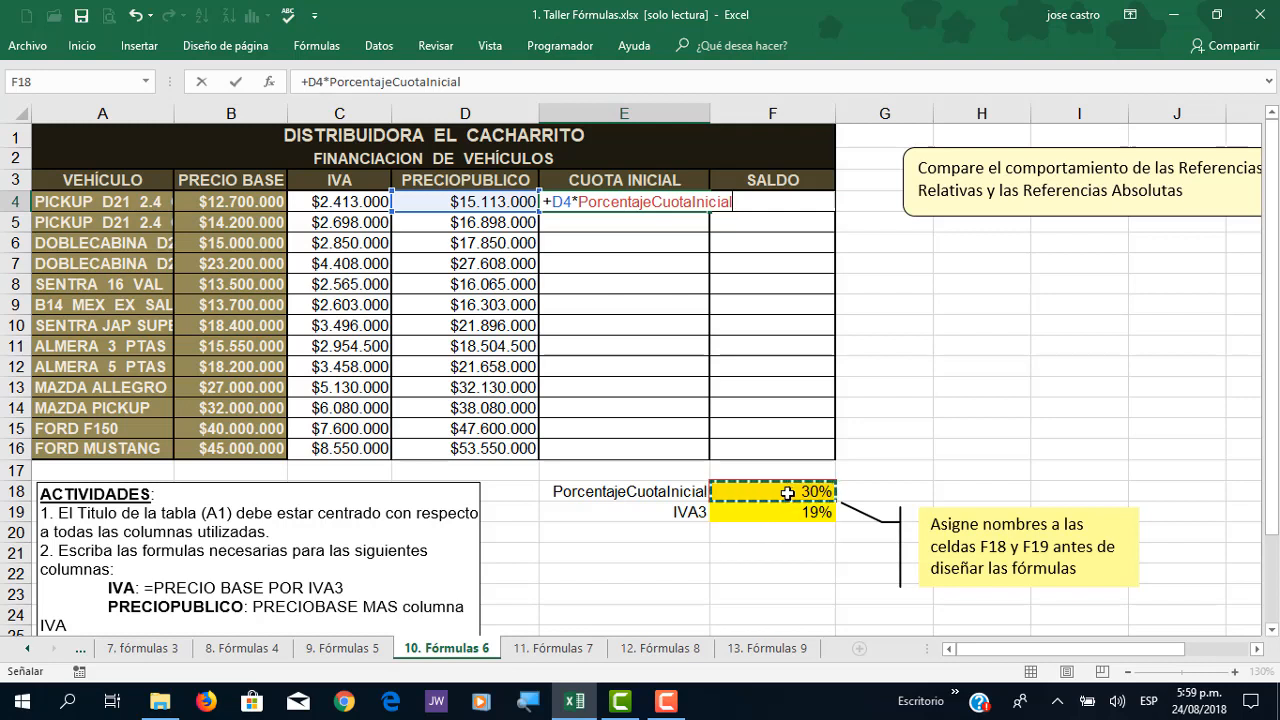
key(Escape)
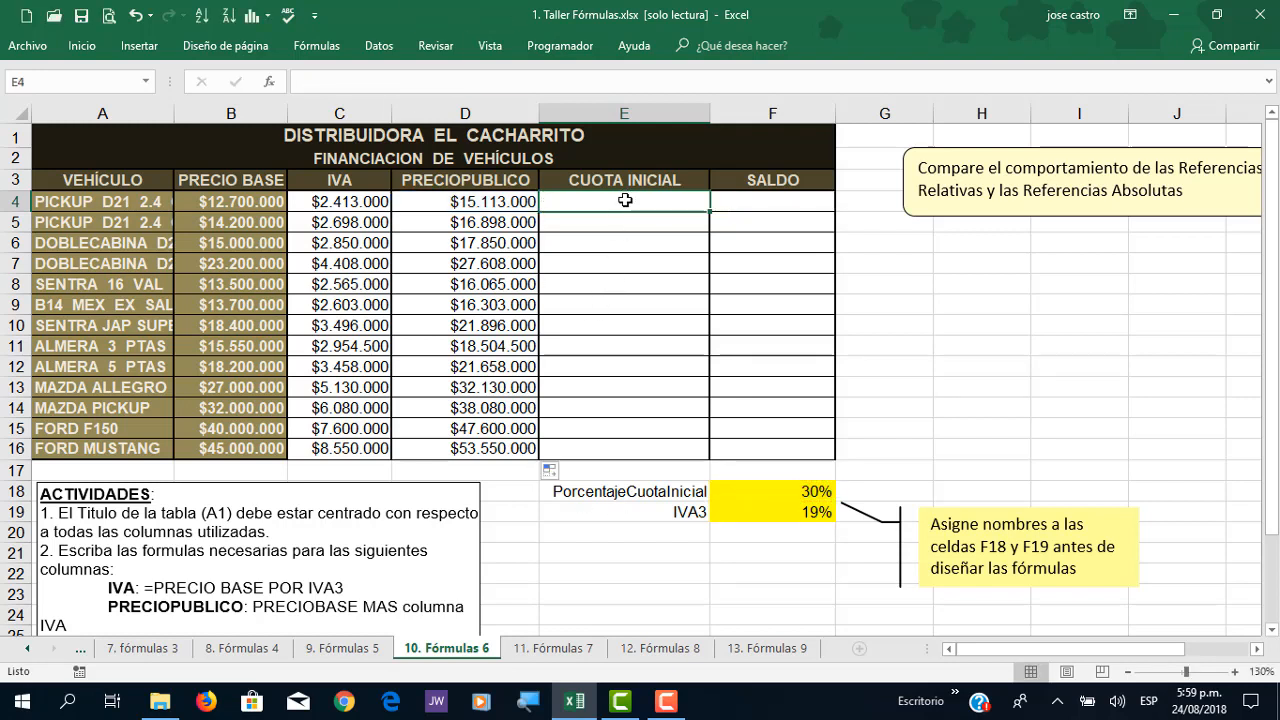
Step: Enter the CUOTA INICIAL formula +B4*PorcentajeCuotaInicial+C4 in E4 and fill it down through E16
text(+)
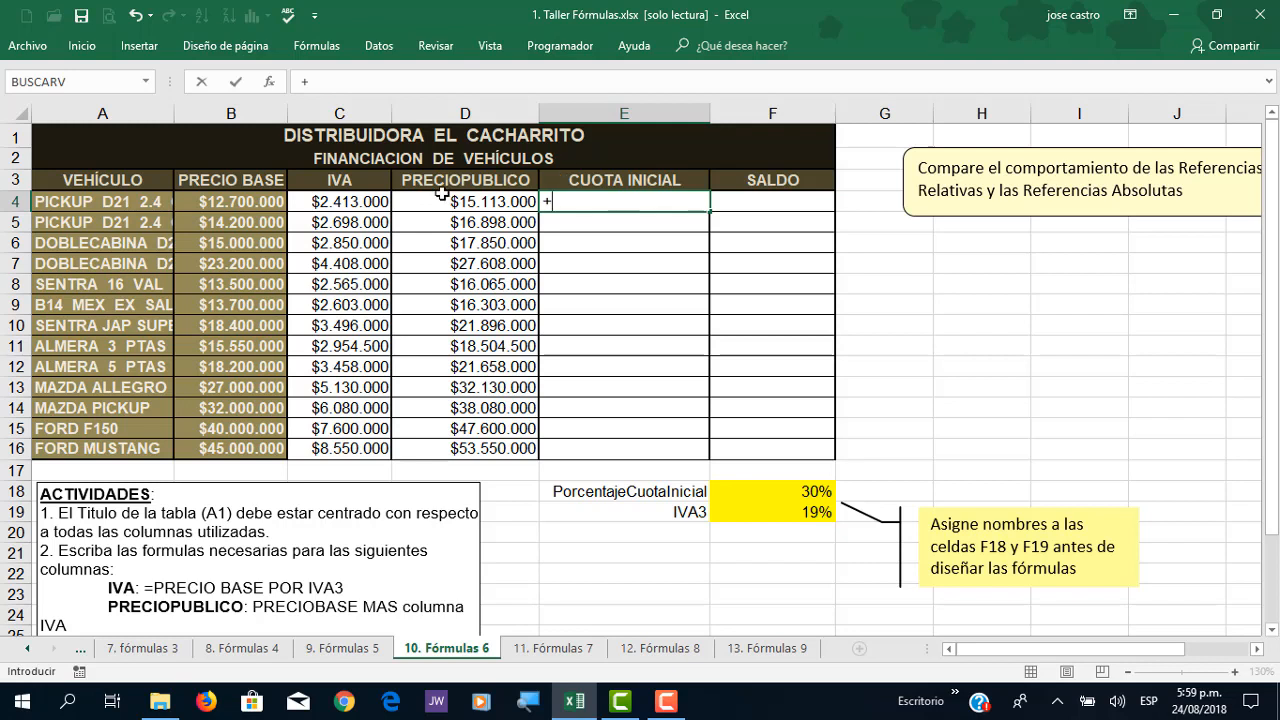
click(240, 201)
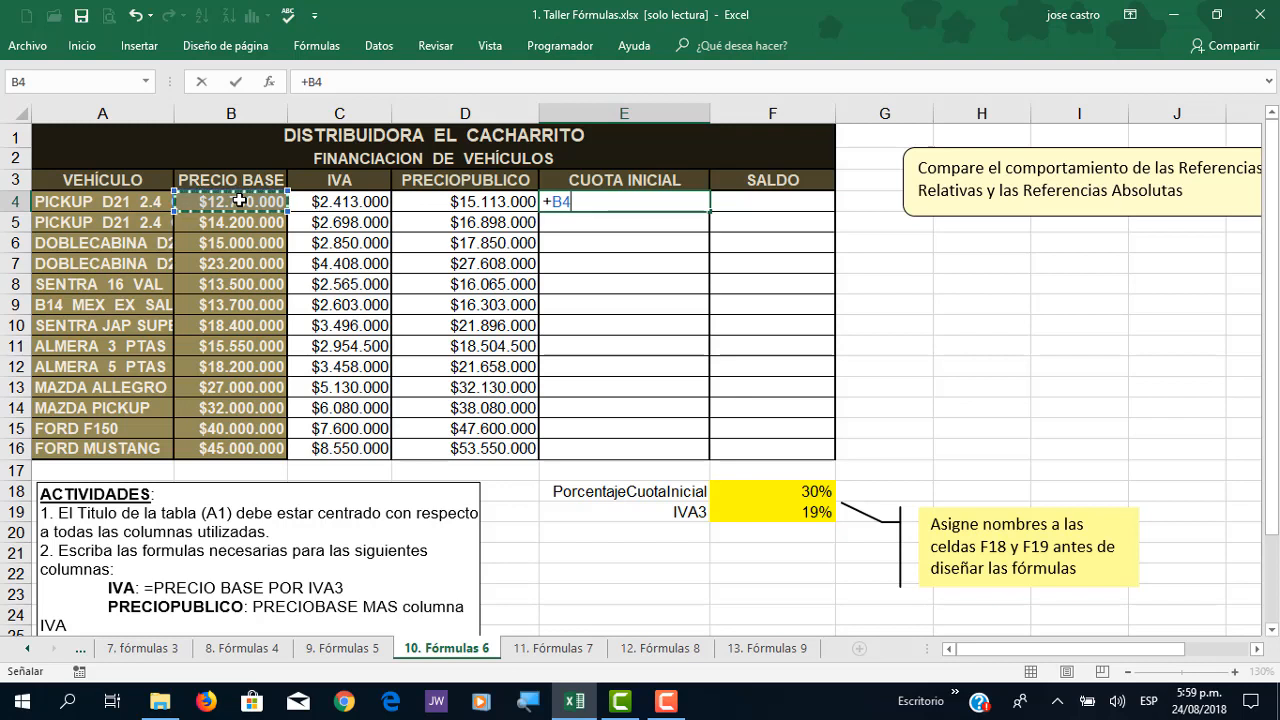
text(*)
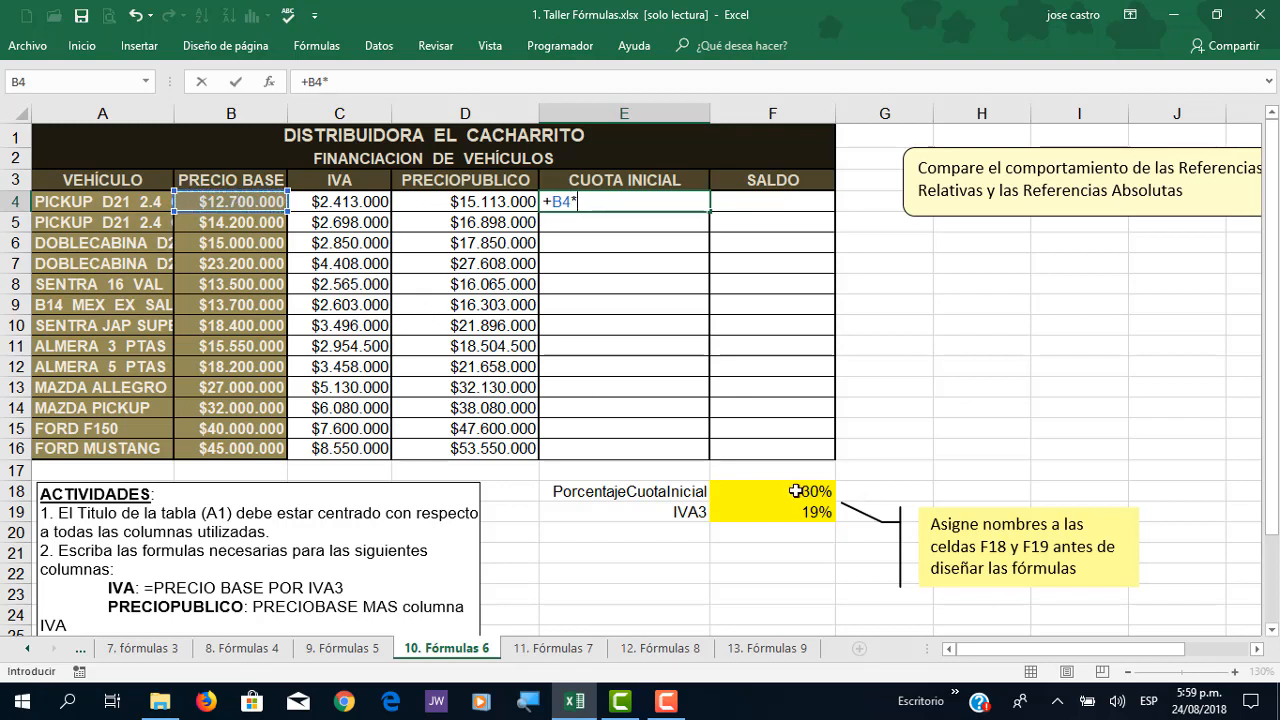
click(791, 491)
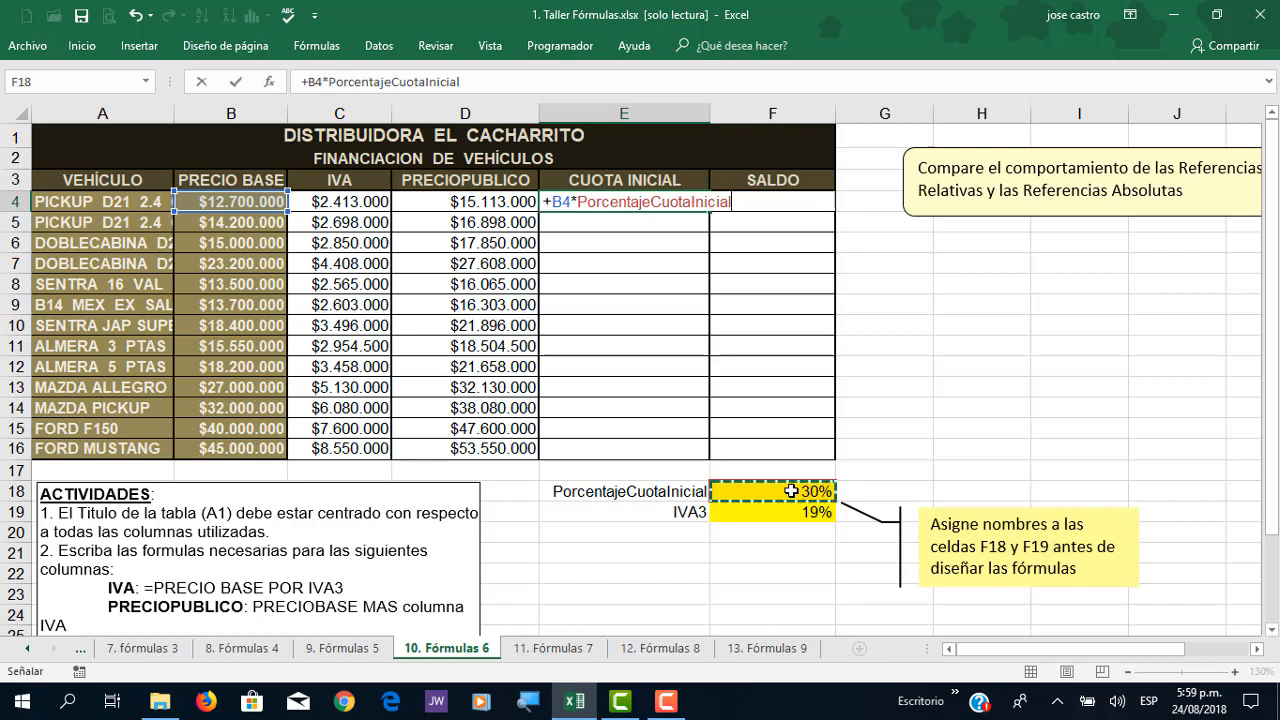
text(+)
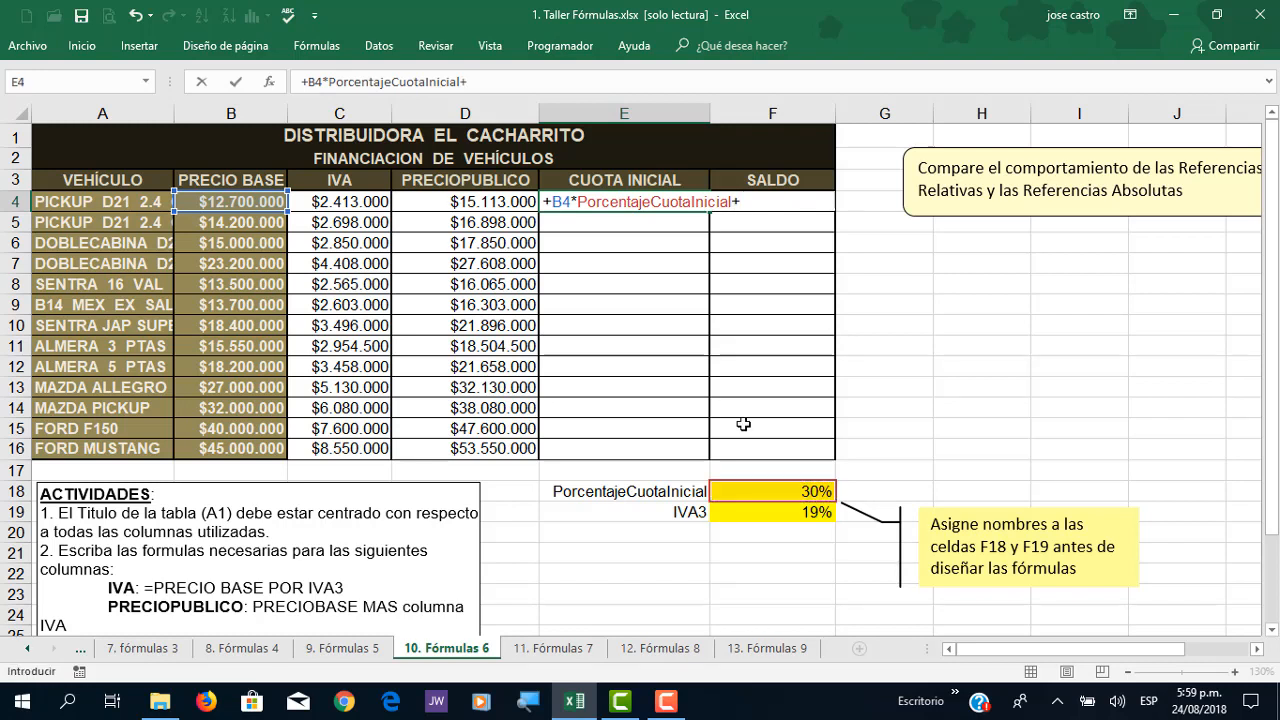
click(362, 204)
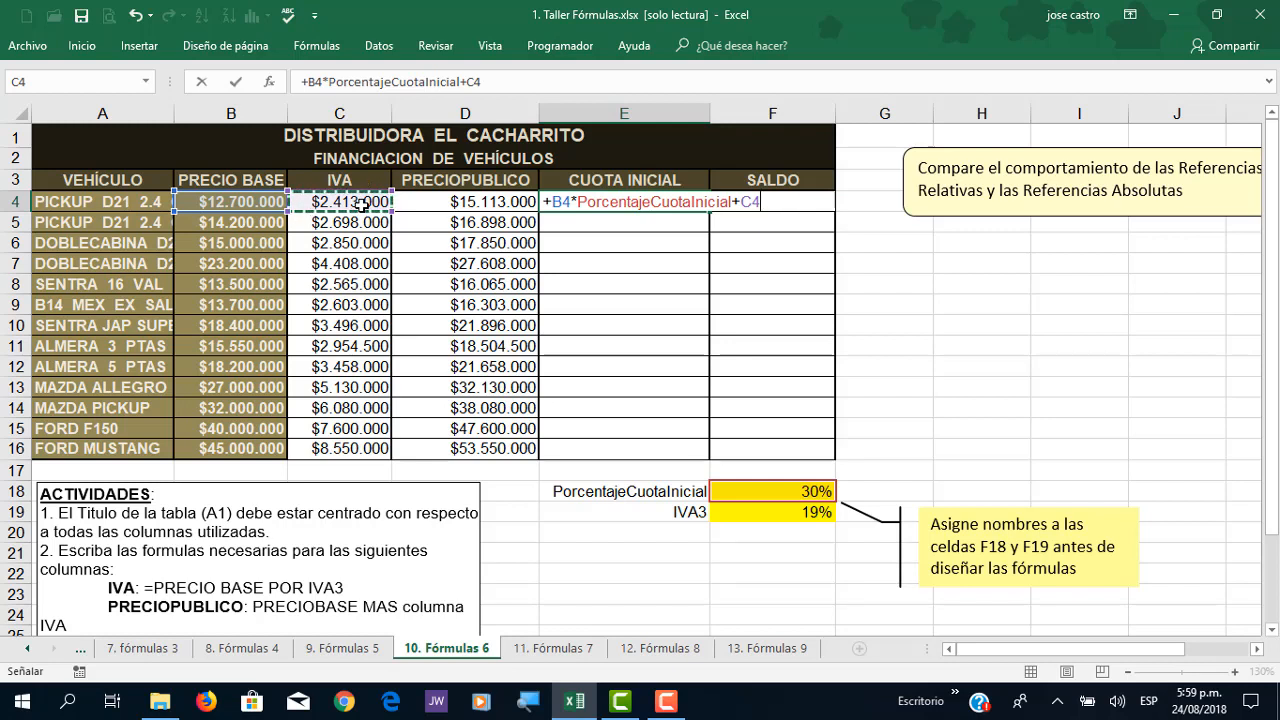
key(Return)
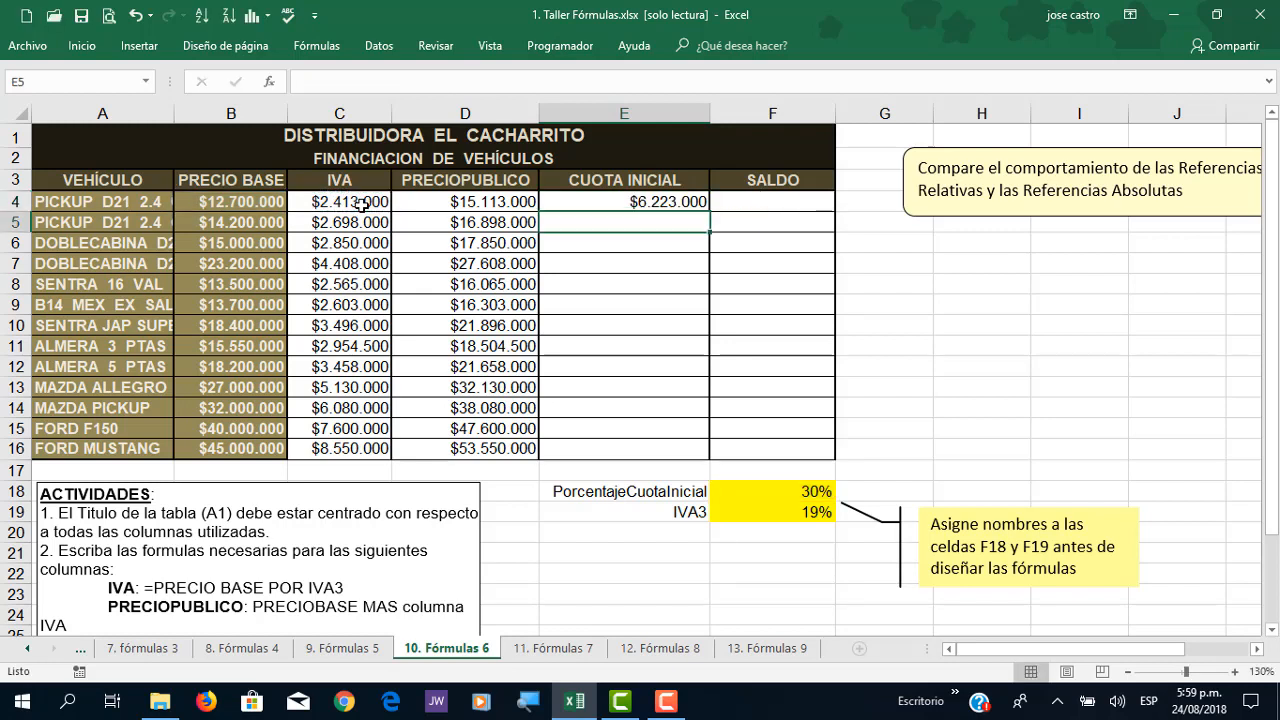
click(655, 201)
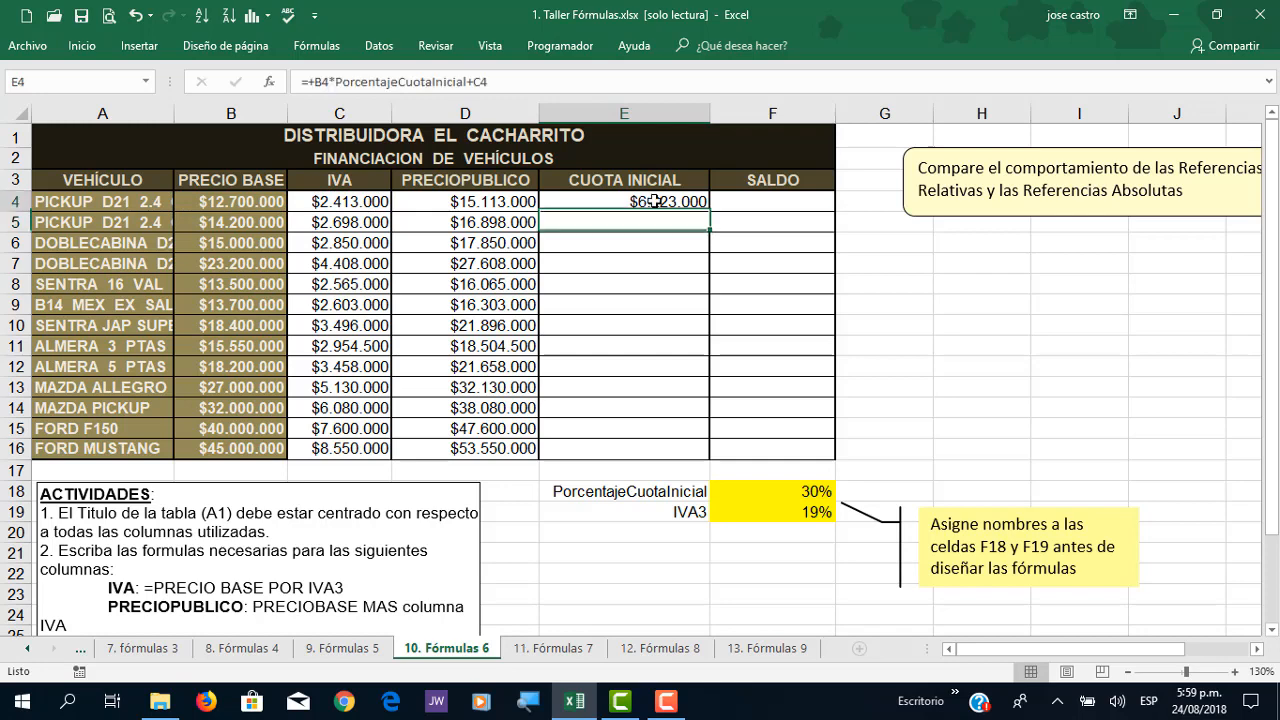
double_click(708, 211)
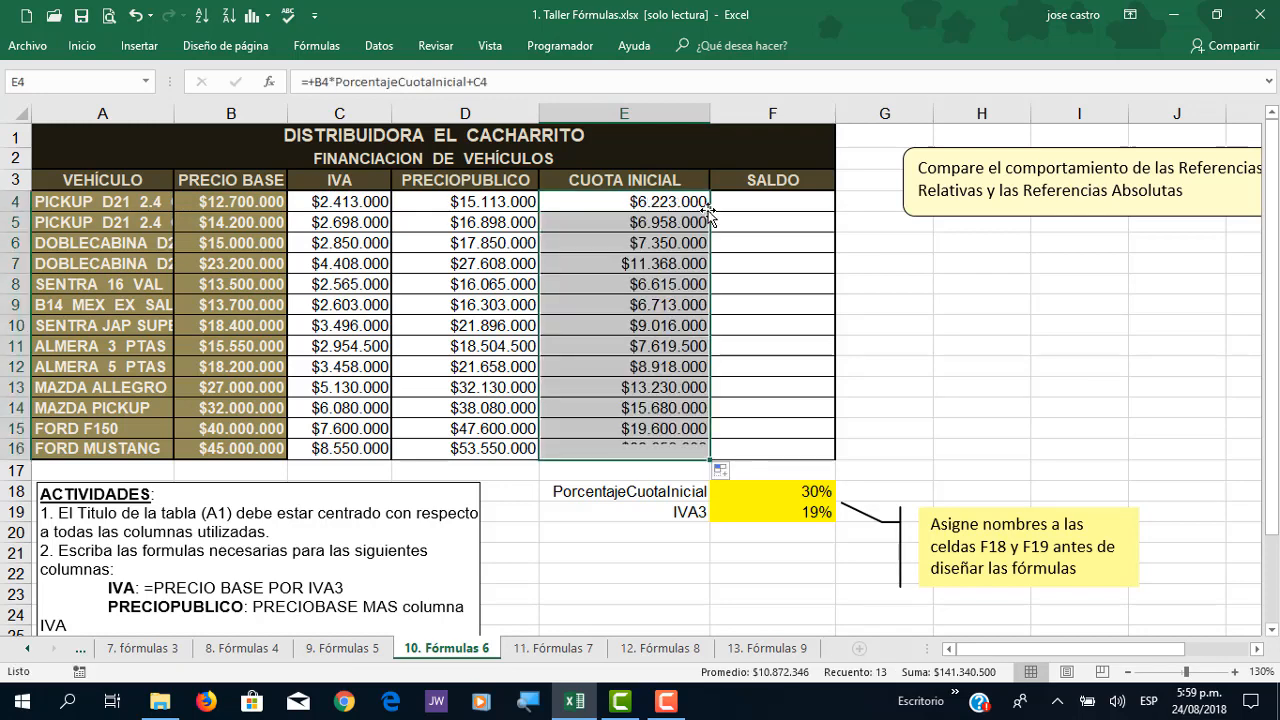
Step: Trace the precedents of the CUOTA INICIAL formulas in E4 and E10
click(608, 203)
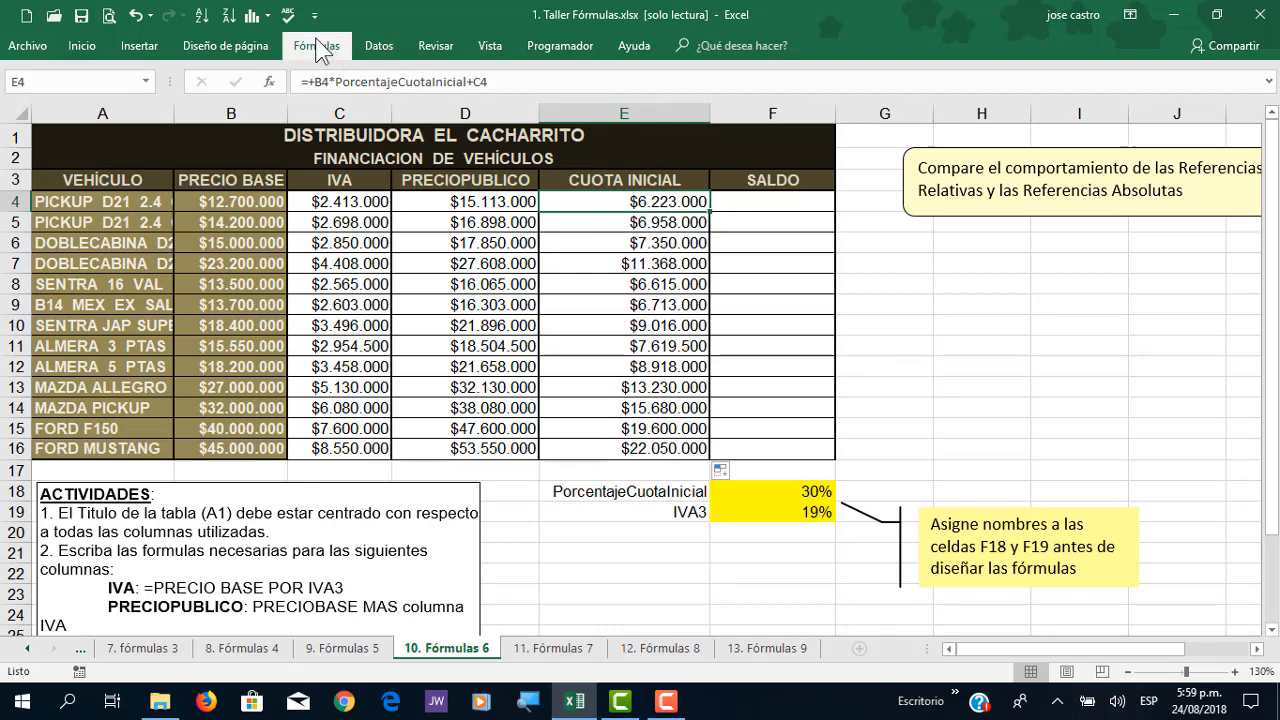
click(324, 45)
click(762, 73)
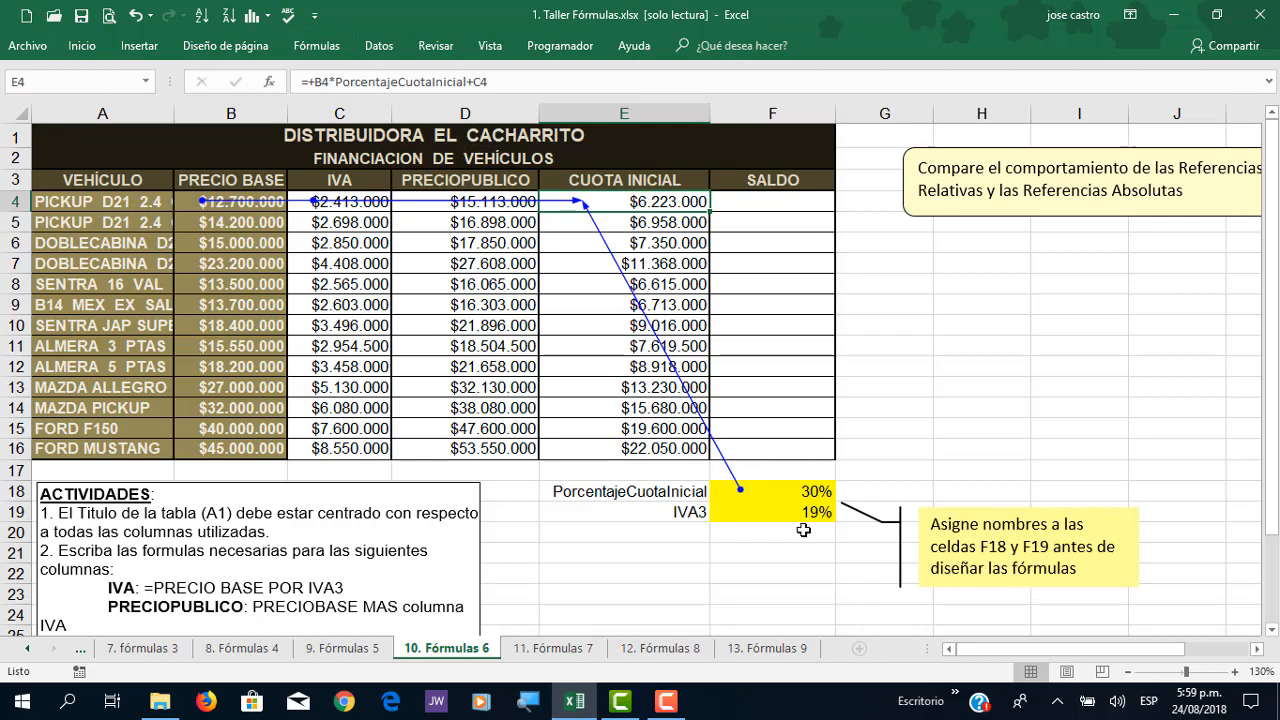
click(629, 323)
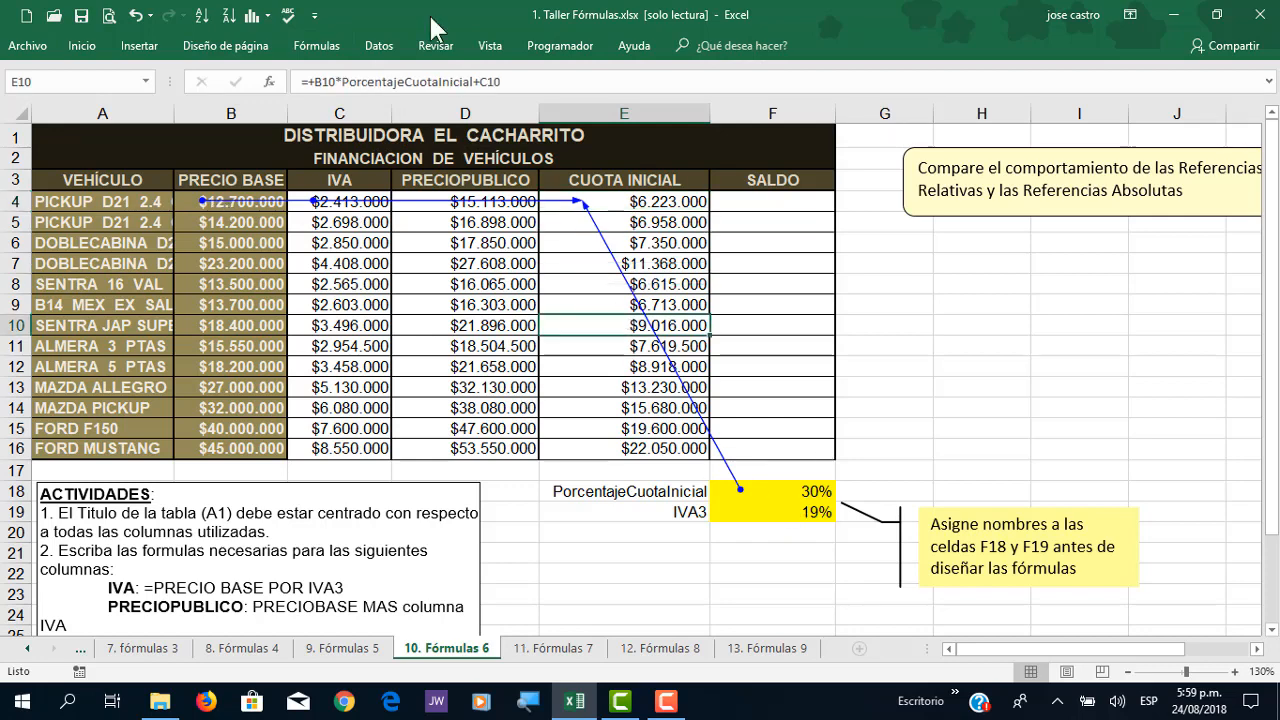
click(310, 46)
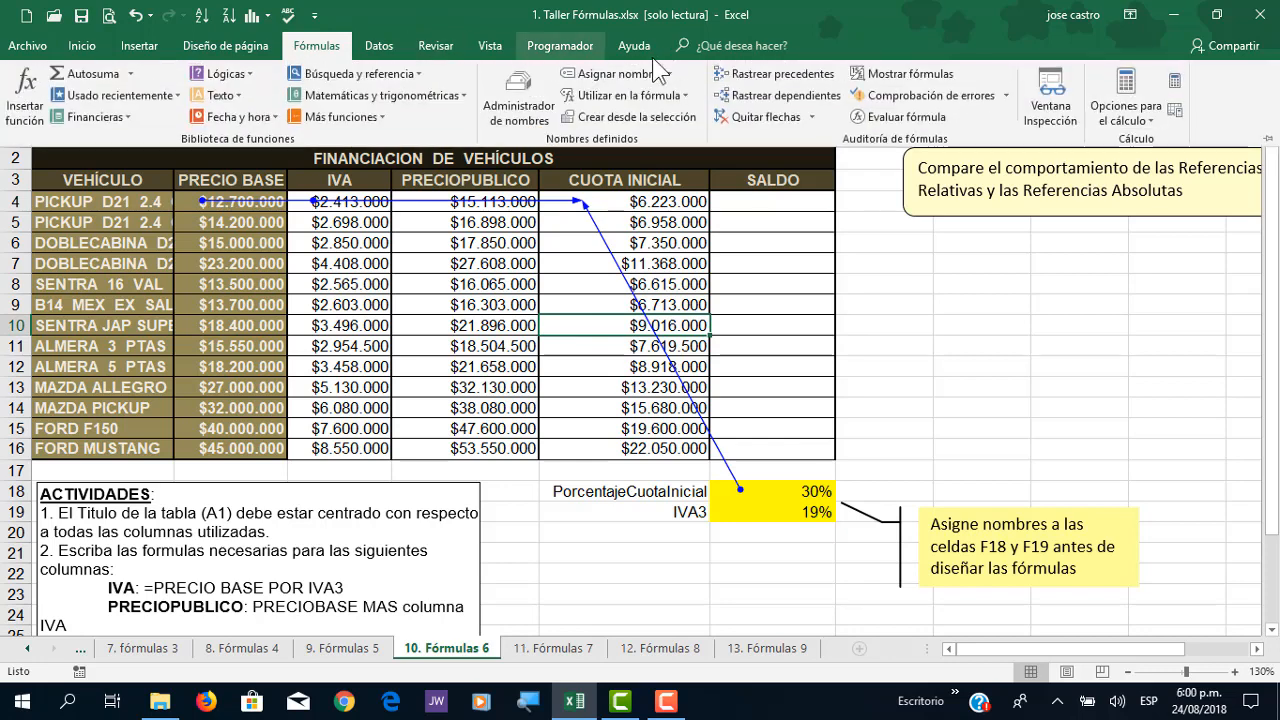
click(735, 74)
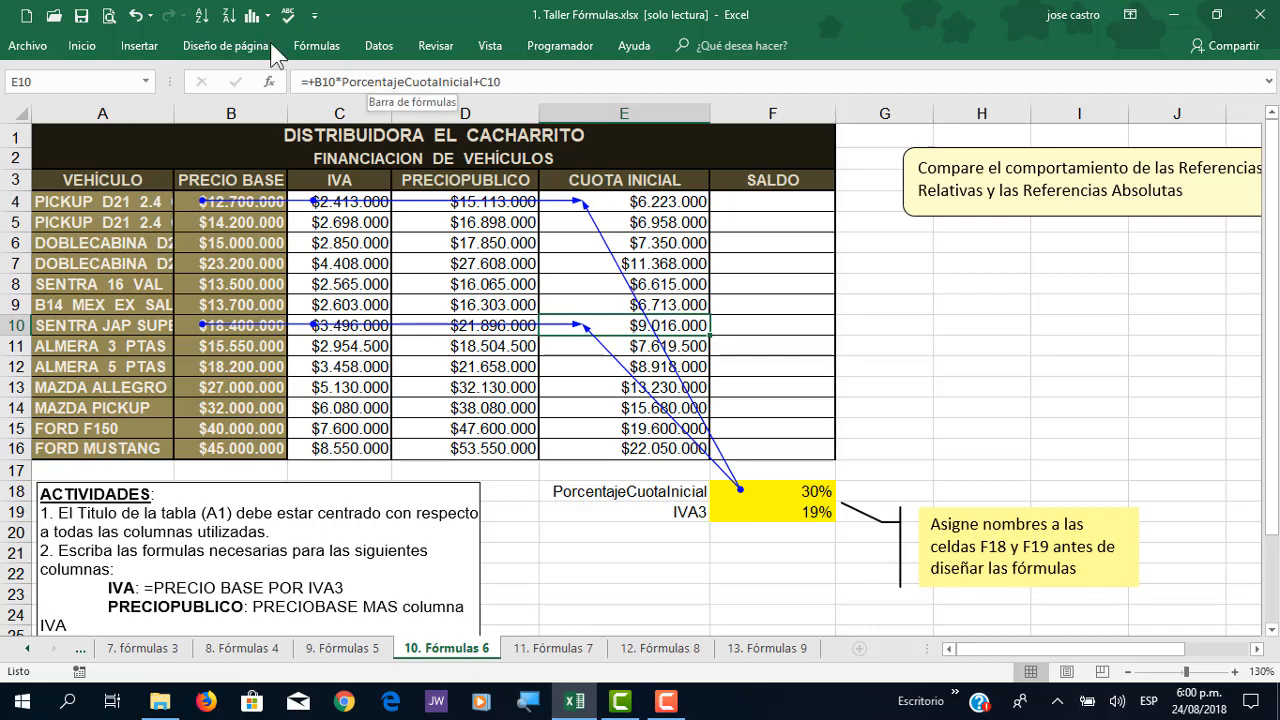
Step: Display the formulas instead of values and autofit the width of all the sheet's columns
click(316, 46)
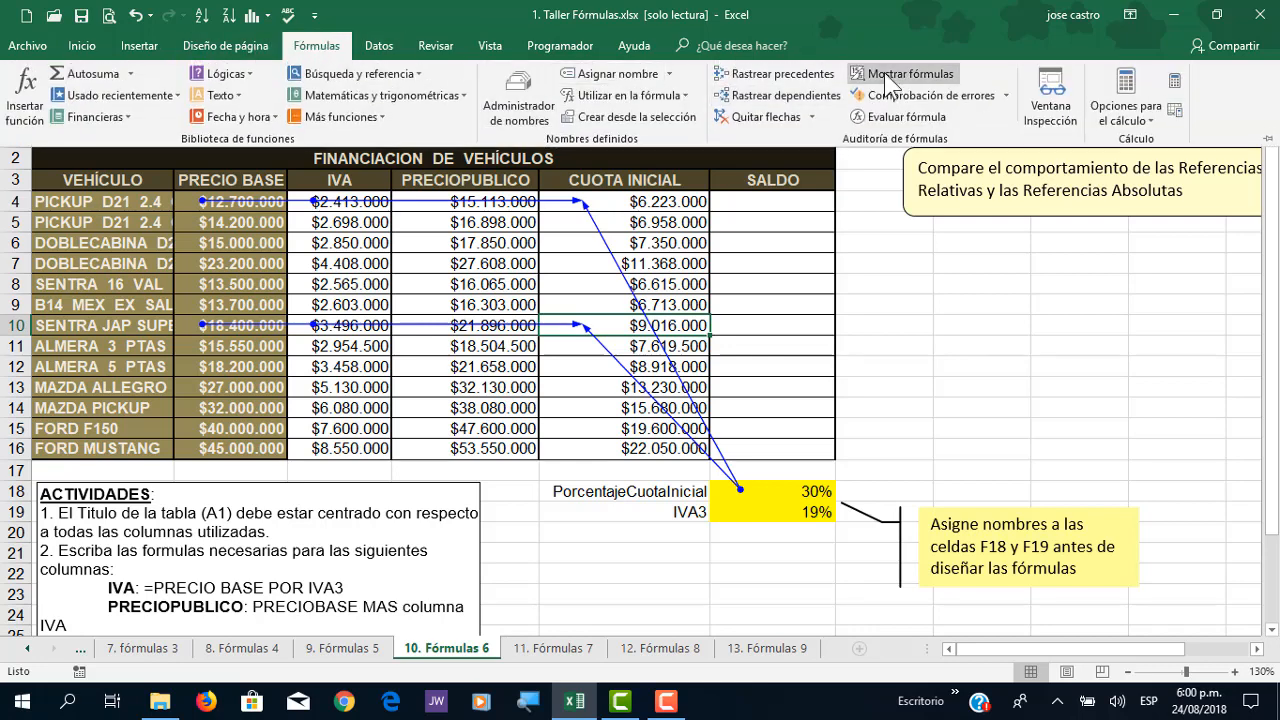
click(875, 74)
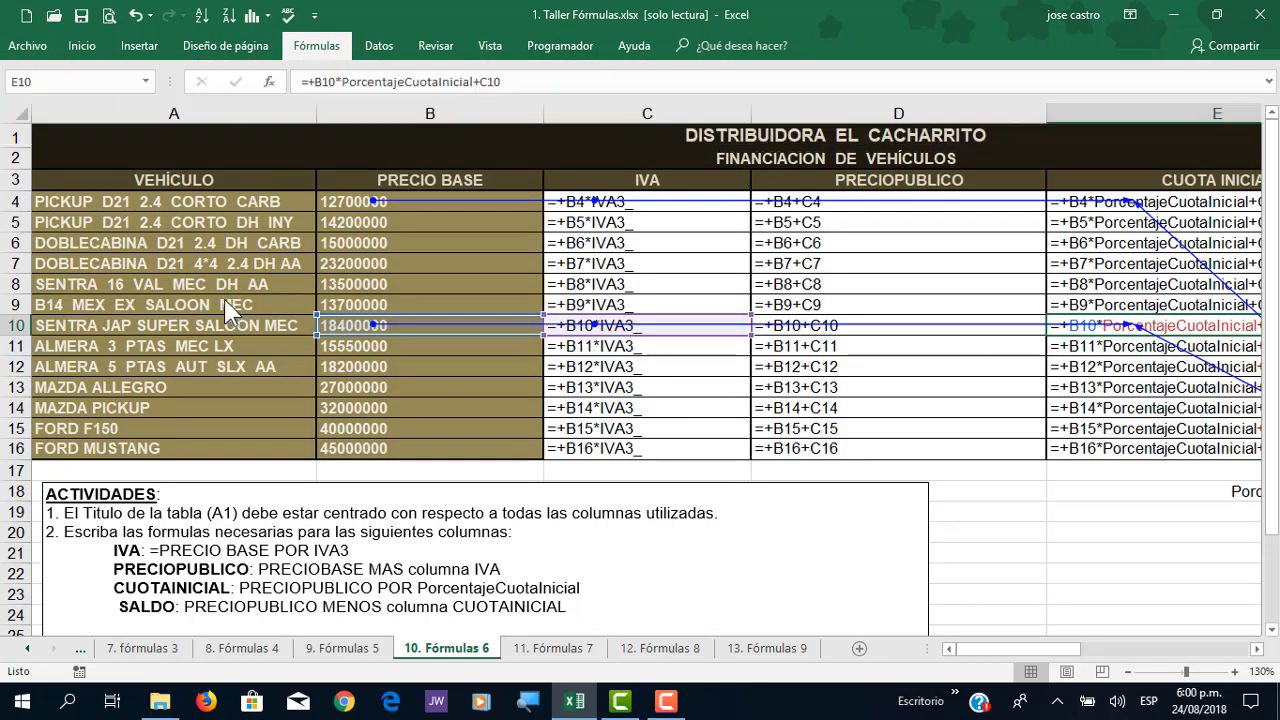
click(19, 113)
double_click(319, 108)
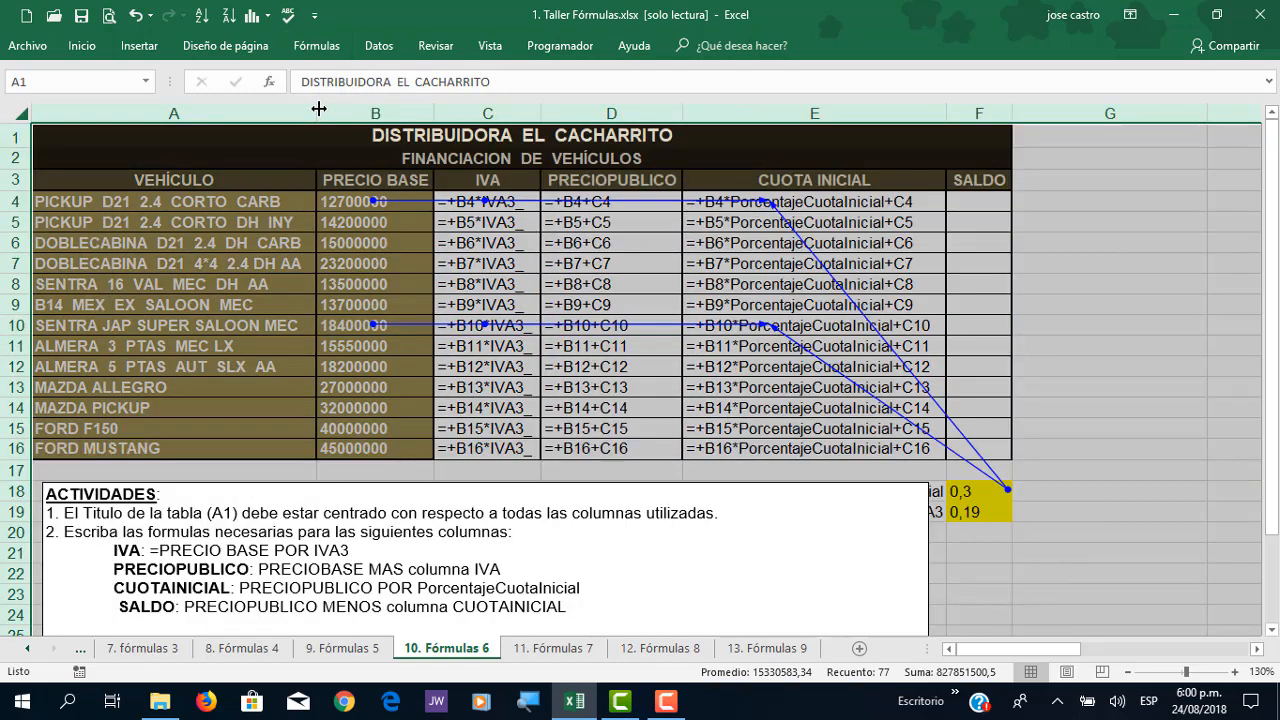
click(812, 428)
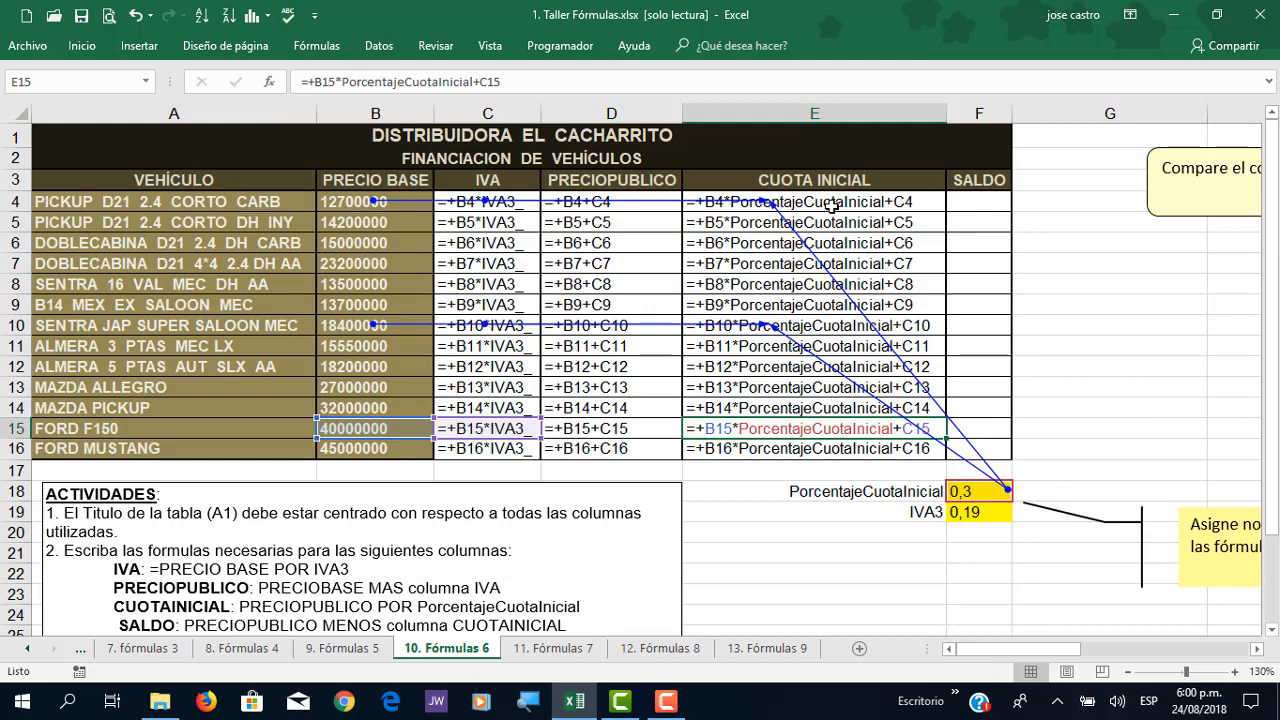
Step: Examine the copied CUOTA INICIAL formulas cell by cell between E4 and E14, comparing the relative references with the named PorcentajeCuotaInicial reference
click(830, 201)
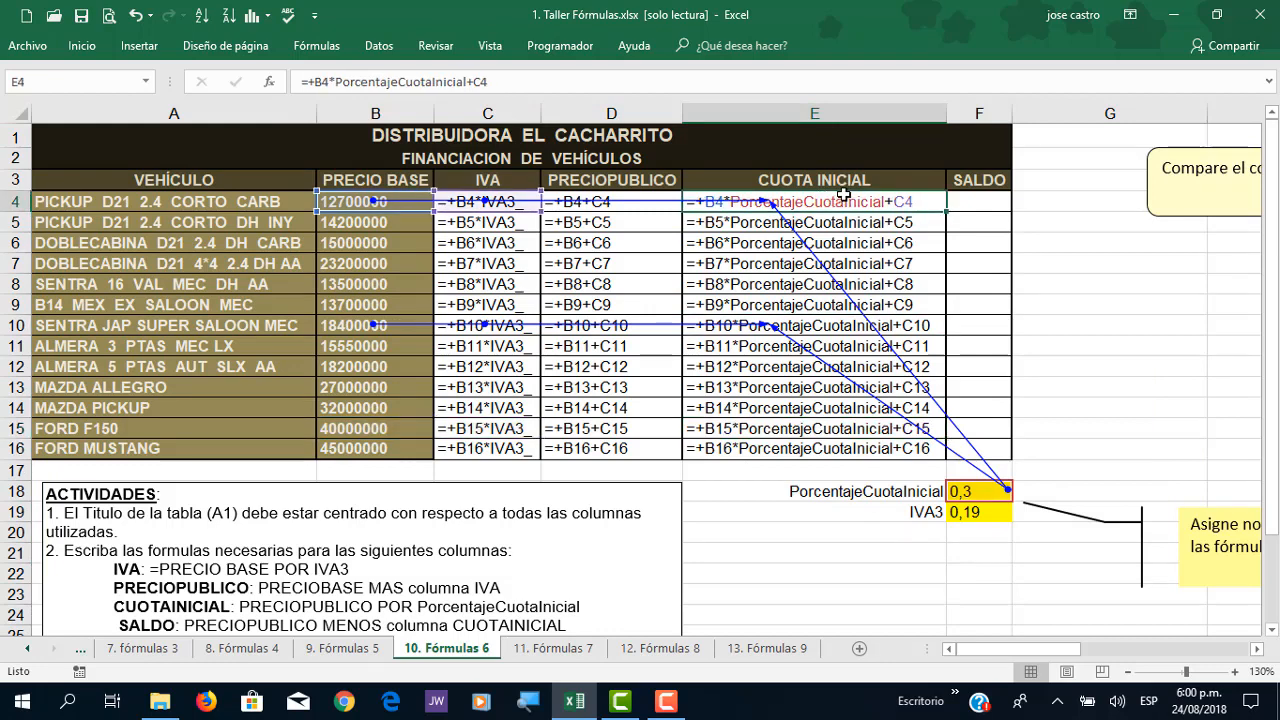
key(Down)
key(Down)
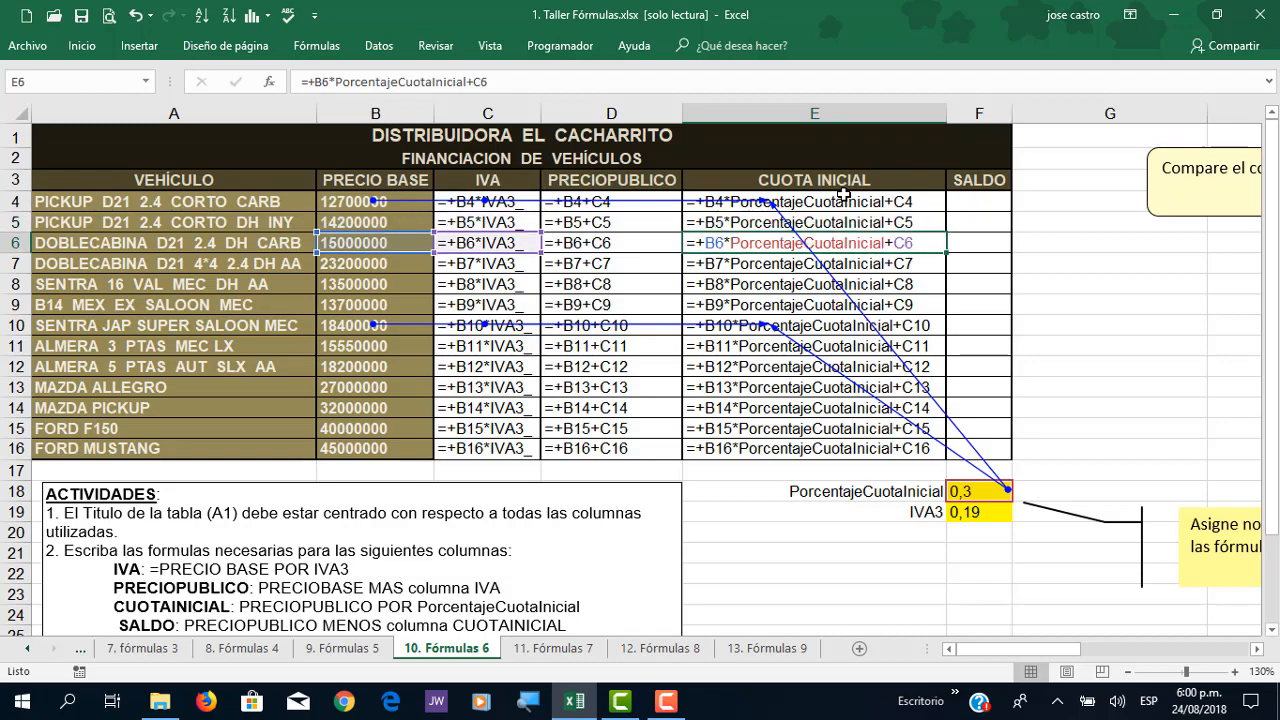
key(Down)
key(Down)
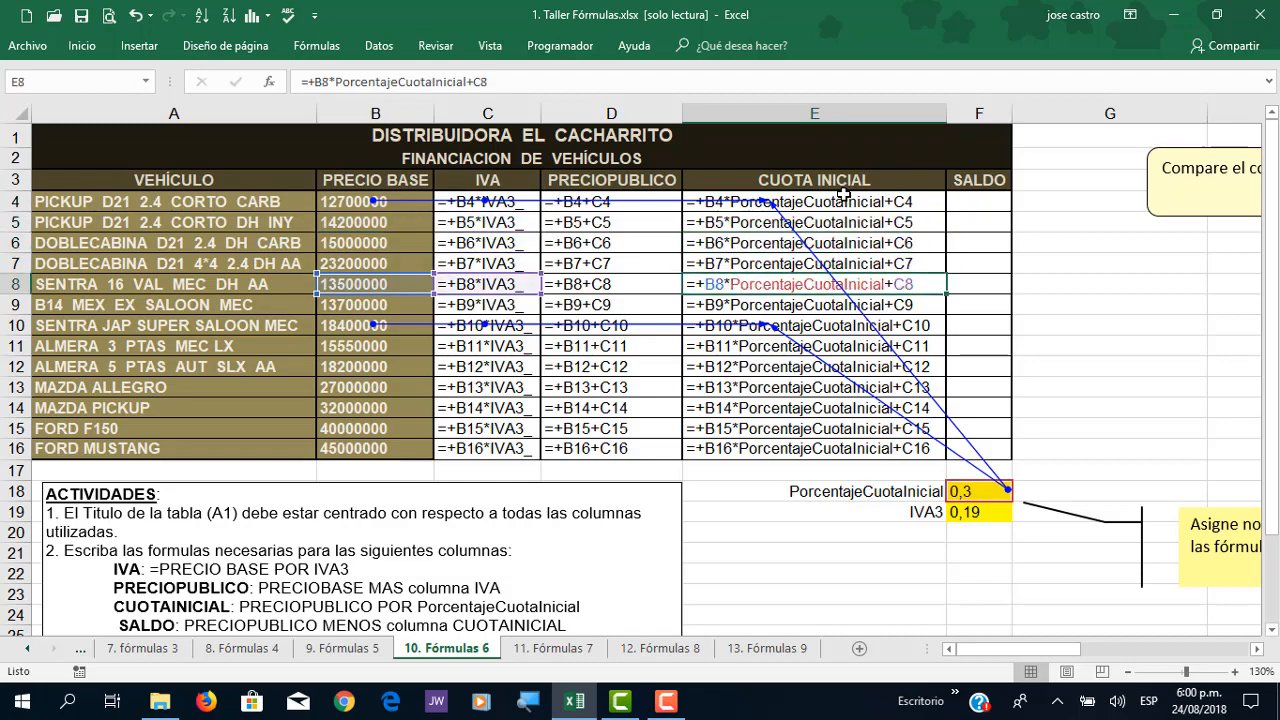
scroll(815, 370, up, 4)
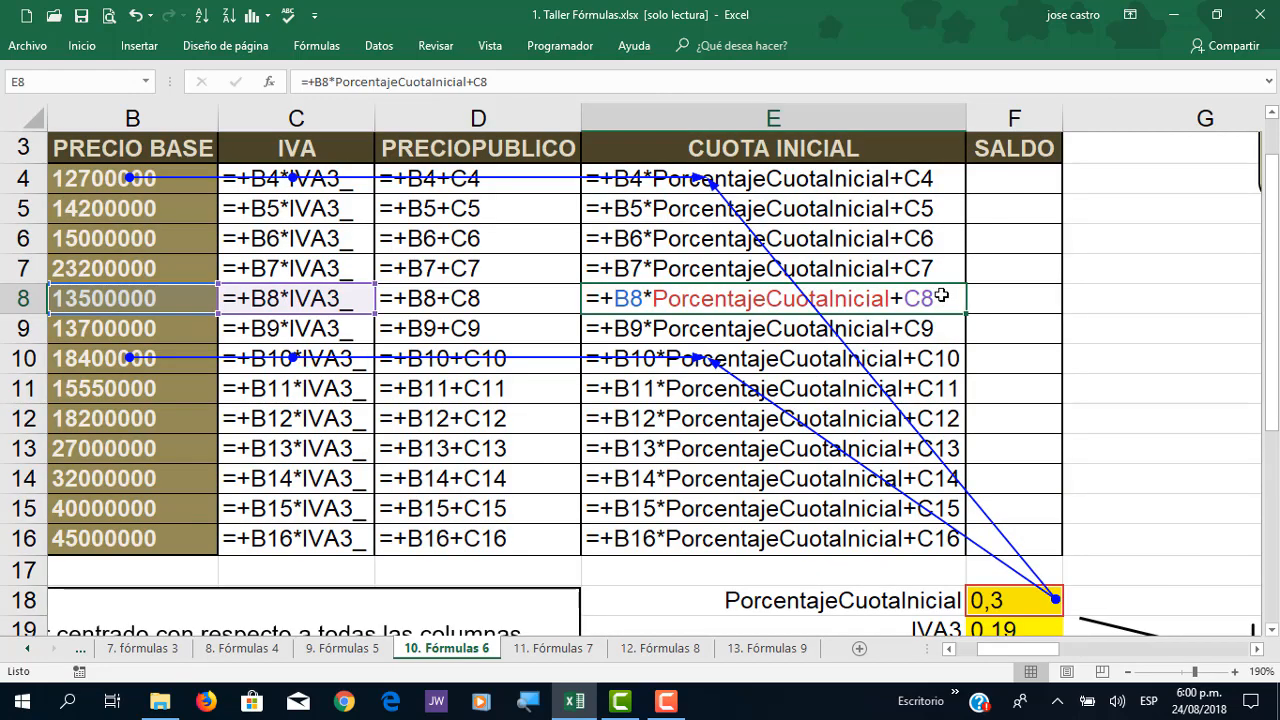
key(Return)
key(F2)
key(Return)
key(F2)
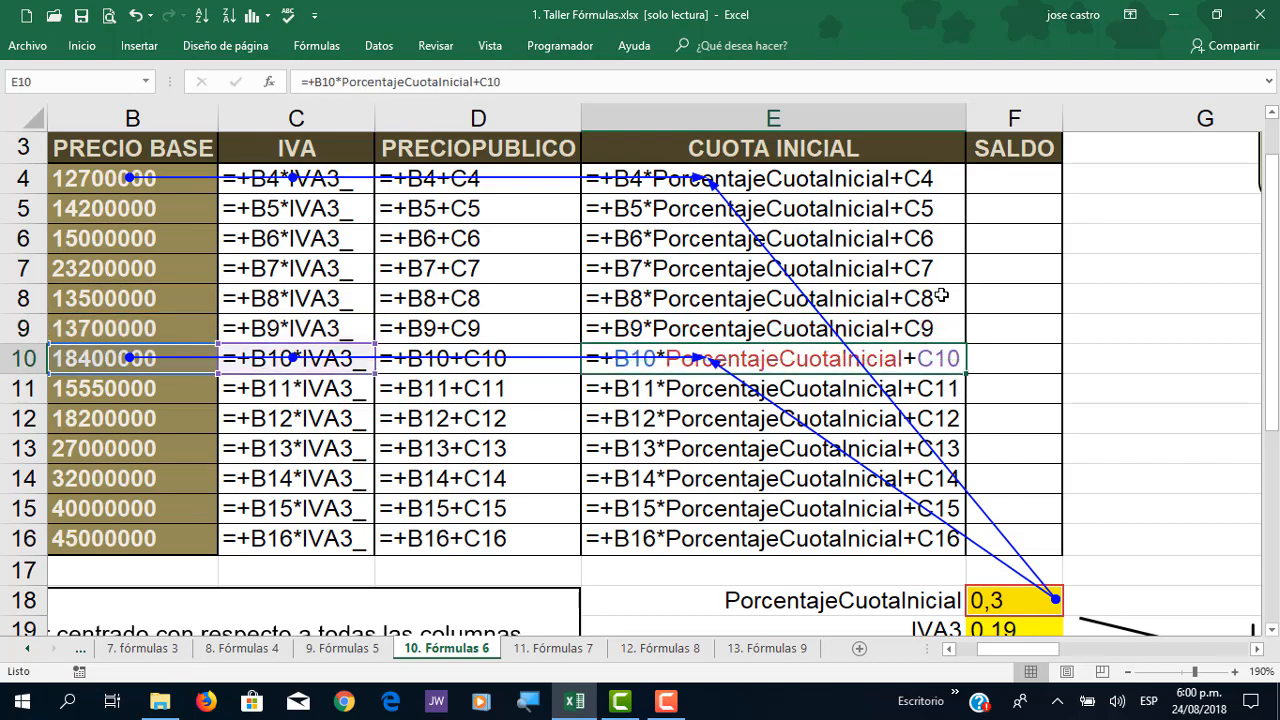
key(Return)
key(F2)
key(Return)
key(F2)
key(Return)
key(F2)
key(Return)
key(F2)
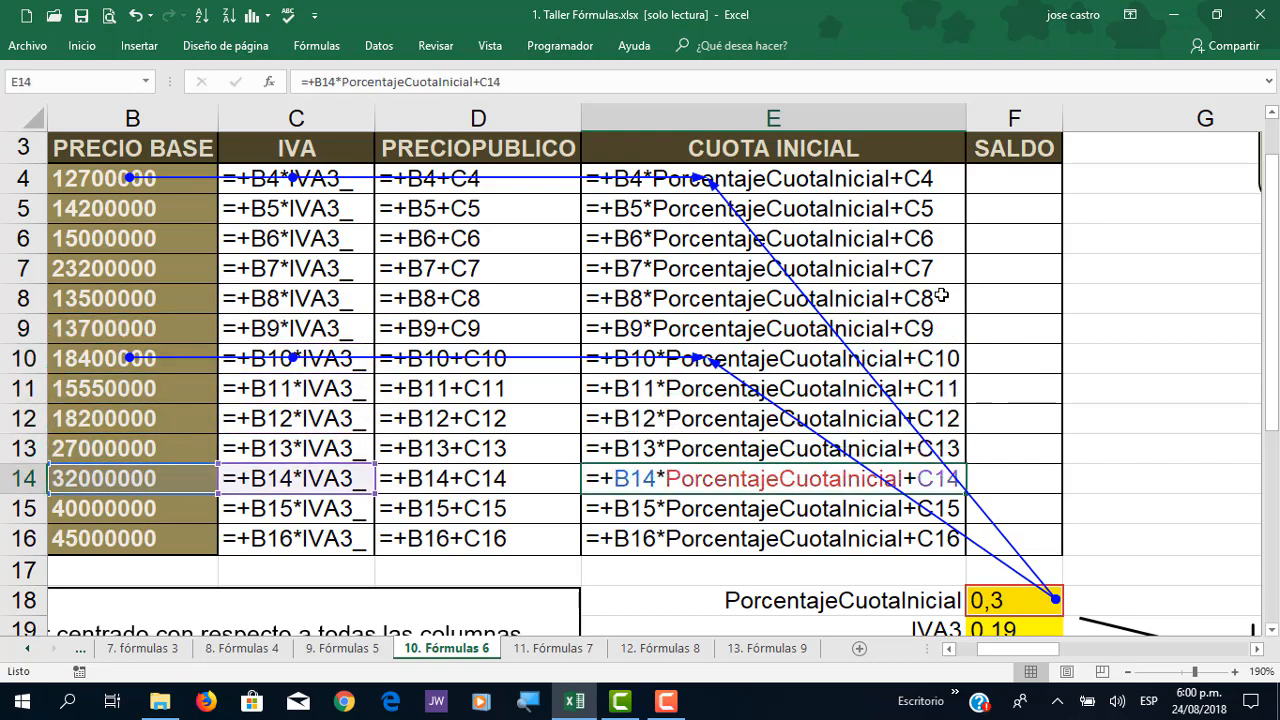
key(shift+Return)
key(F2)
key(shift+Return)
key(F2)
key(shift+Return)
key(F2)
key(shift+Return)
key(F2)
key(shift+Return)
key(F2)
key(shift+Return)
key(F2)
key(shift+Return)
key(F2)
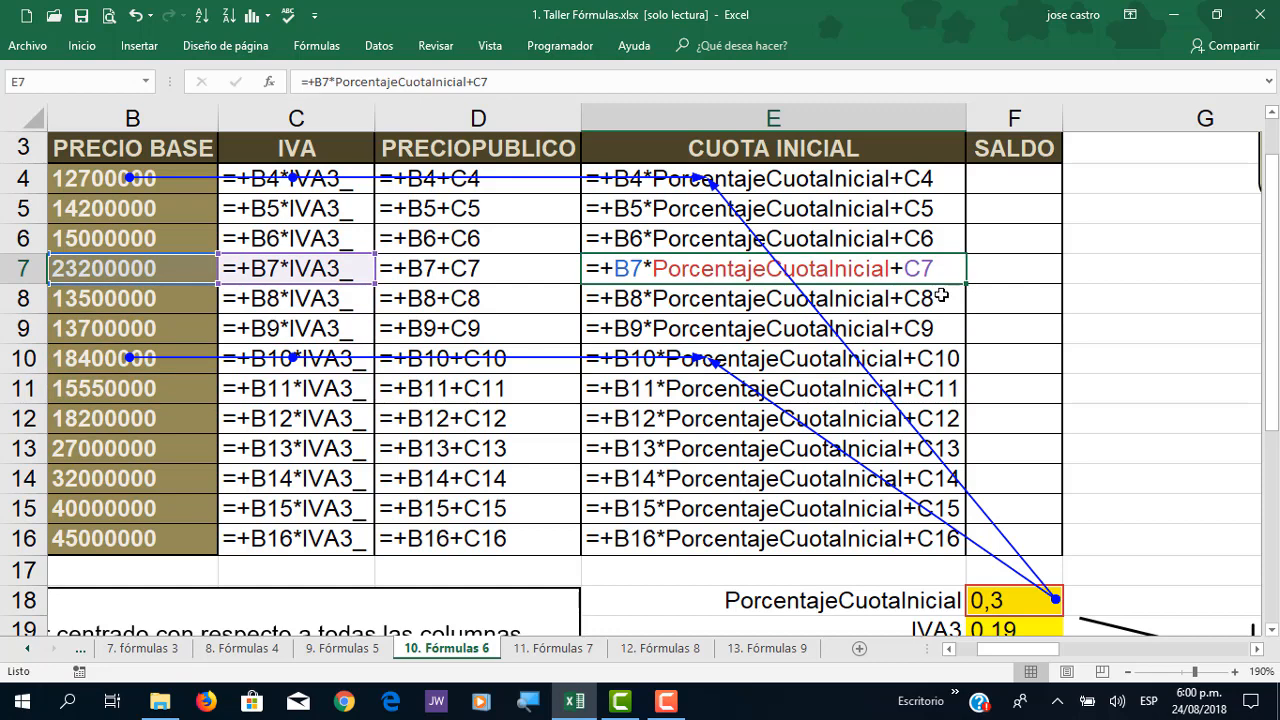
key(Return)
key(F2)
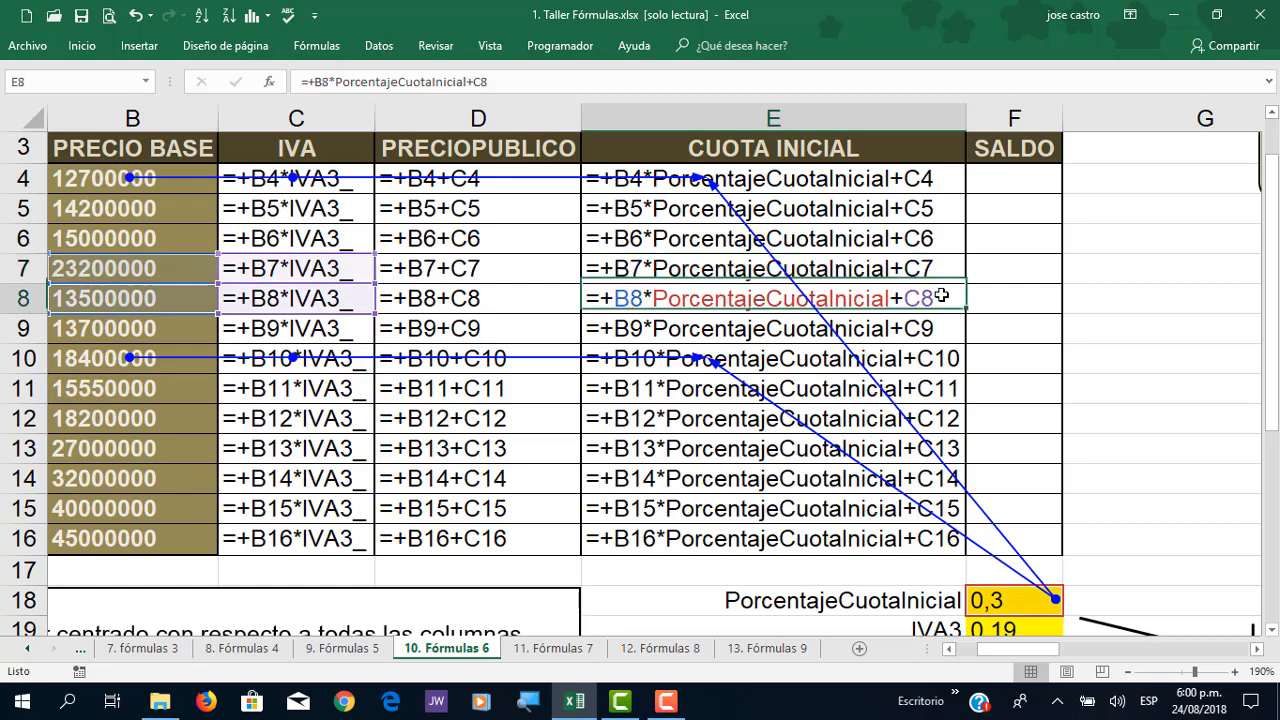
Step: Inspect the references in the copied CUOTA INICIAL formulas one cell at a time from E8 to E13
key(Return)
key(F2)
key(Return)
key(F2)
key(Return)
key(F2)
key(Return)
key(F2)
key(Return)
key(F2)
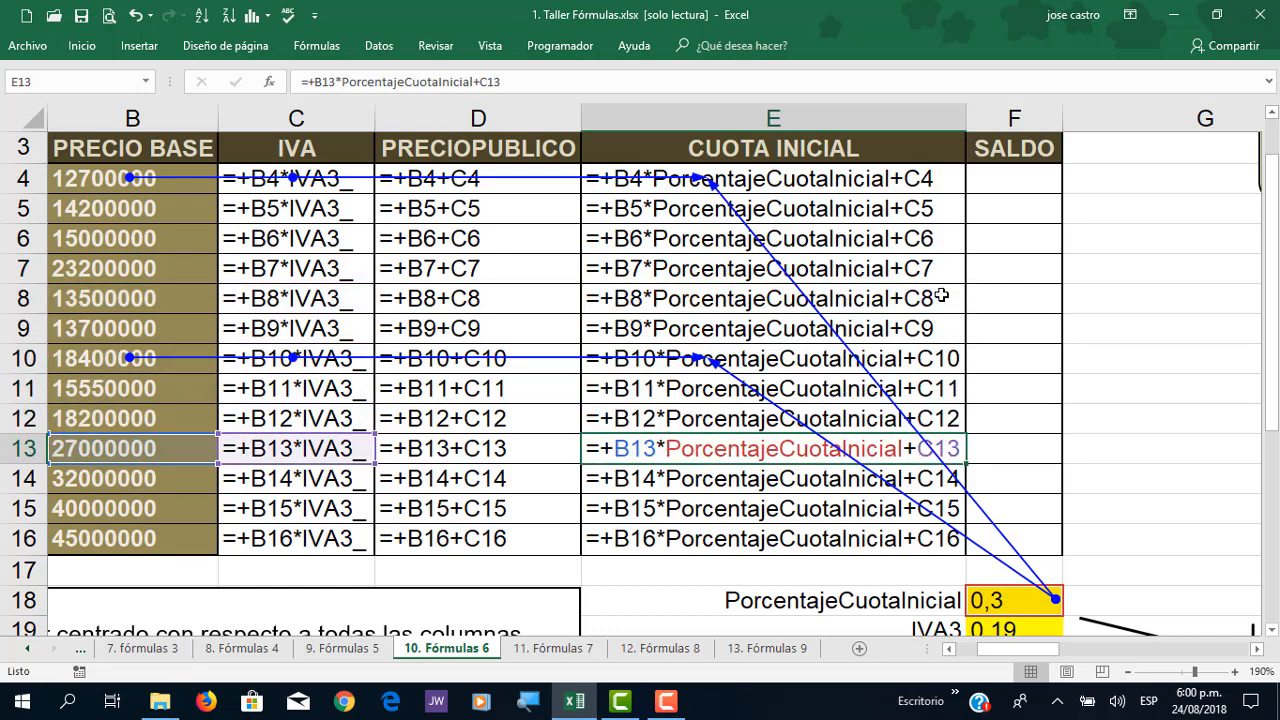
Step: Switch the sheet back from displaying formulas to values and remove the precedent arrows
click(318, 46)
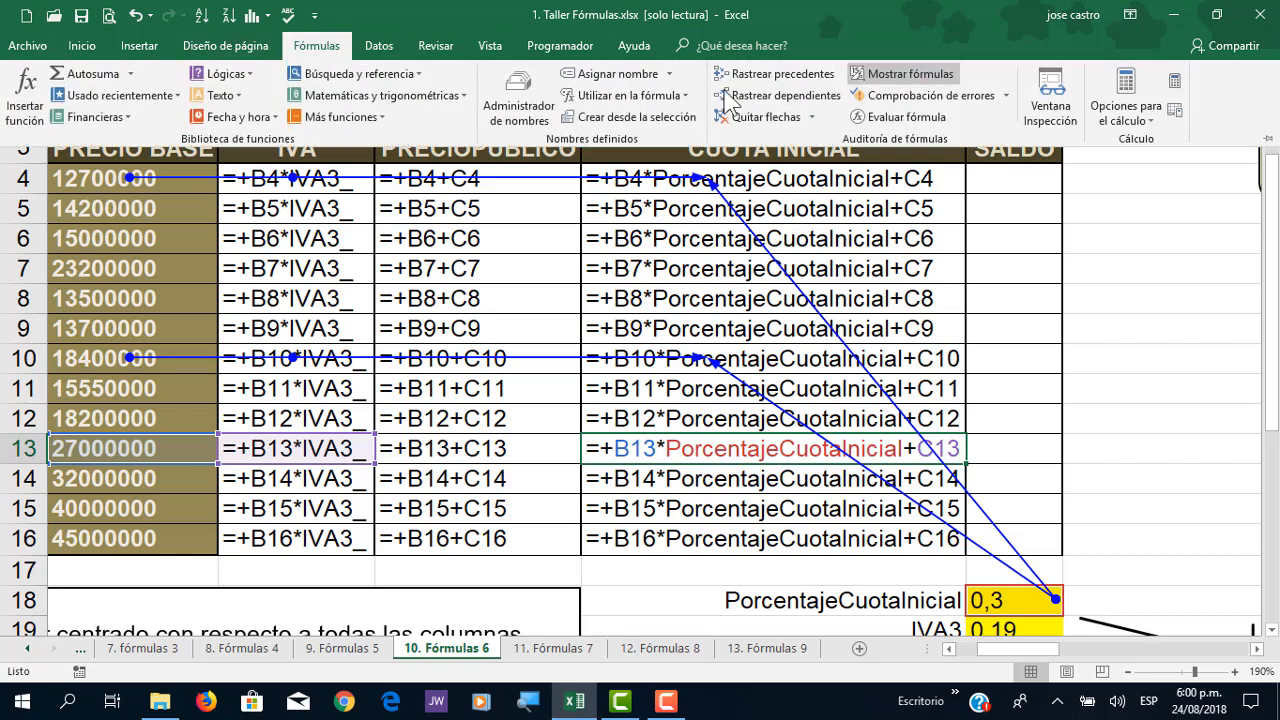
click(870, 78)
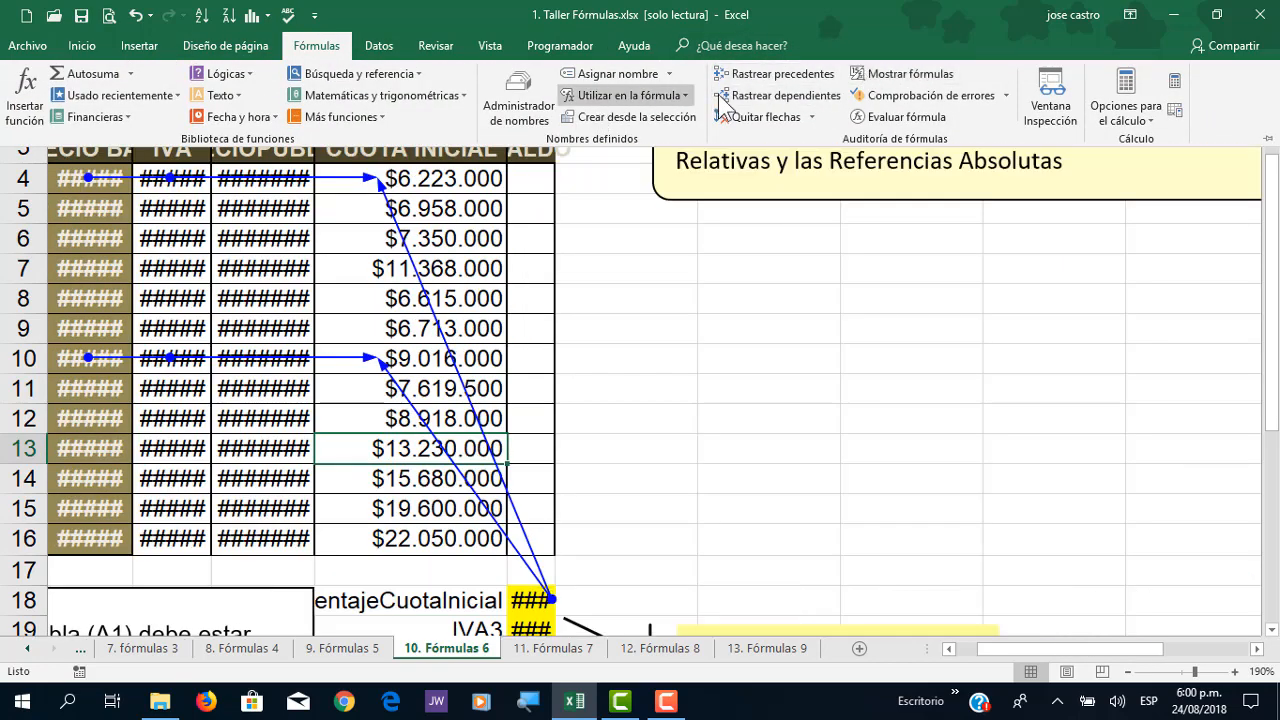
click(752, 118)
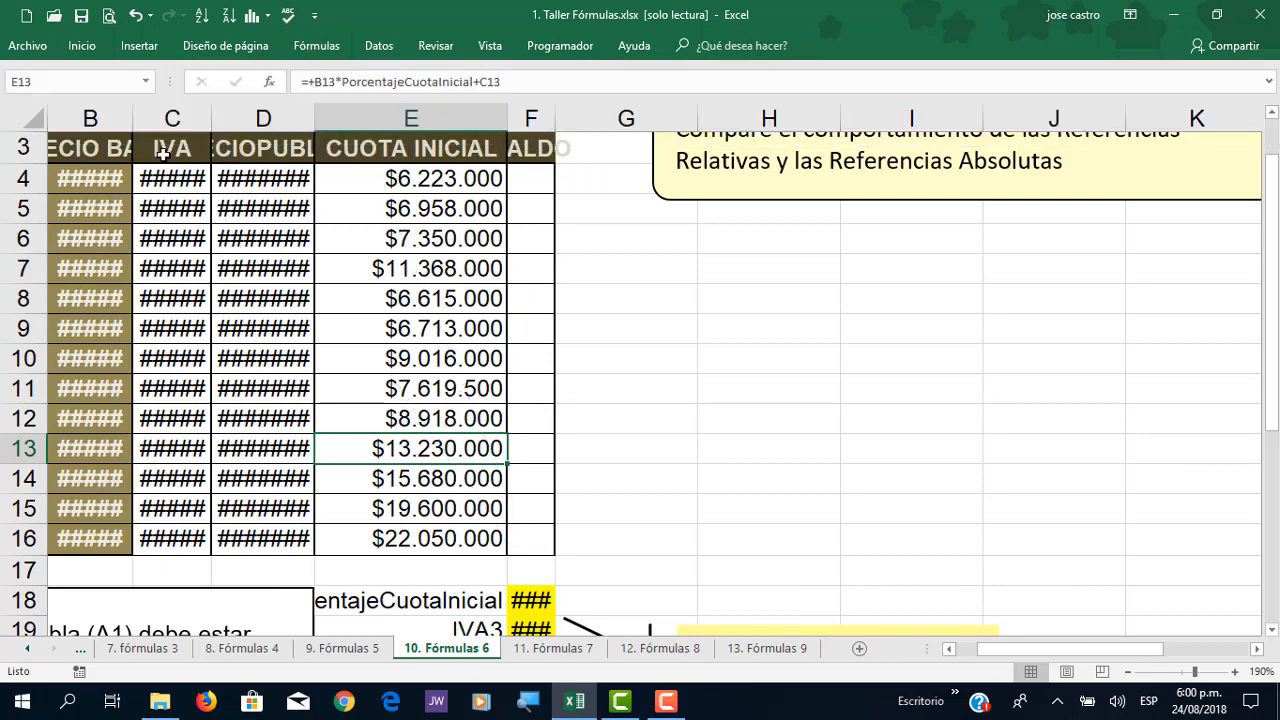
Step: Autofit the width of all the sheet's columns and widen the SALDO column further
click(30, 120)
double_click(132, 118)
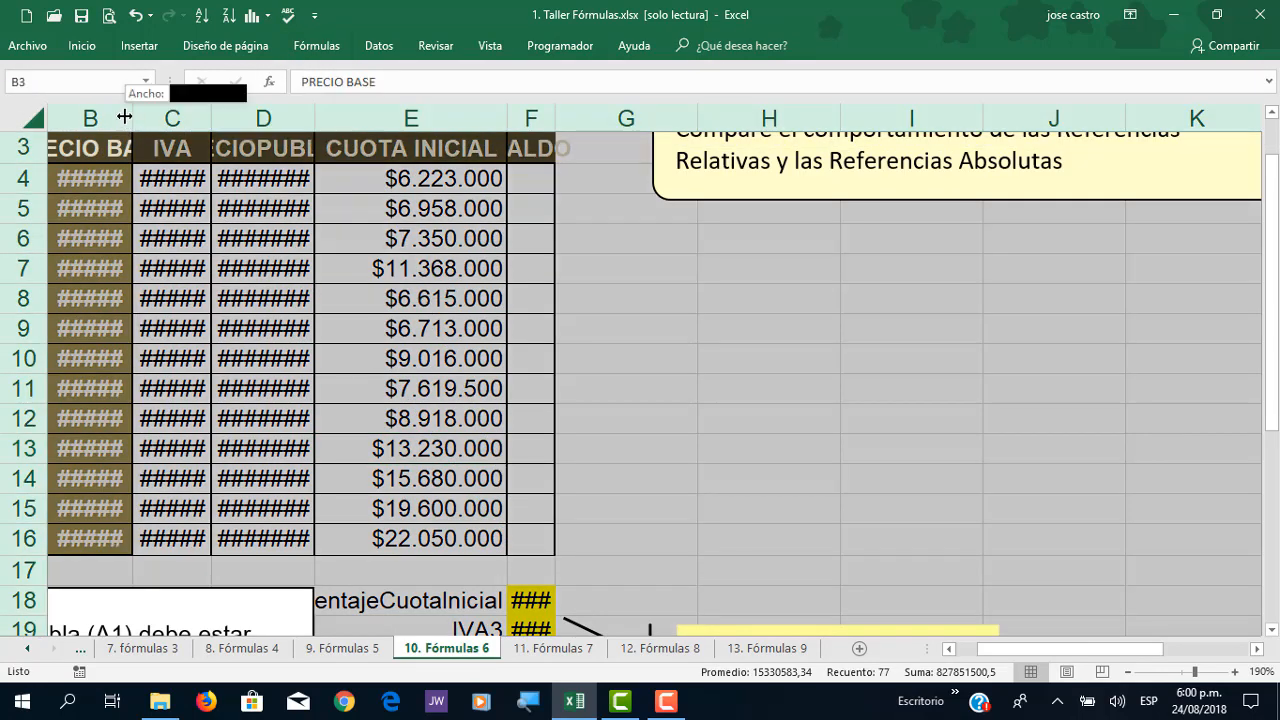
click(700, 360)
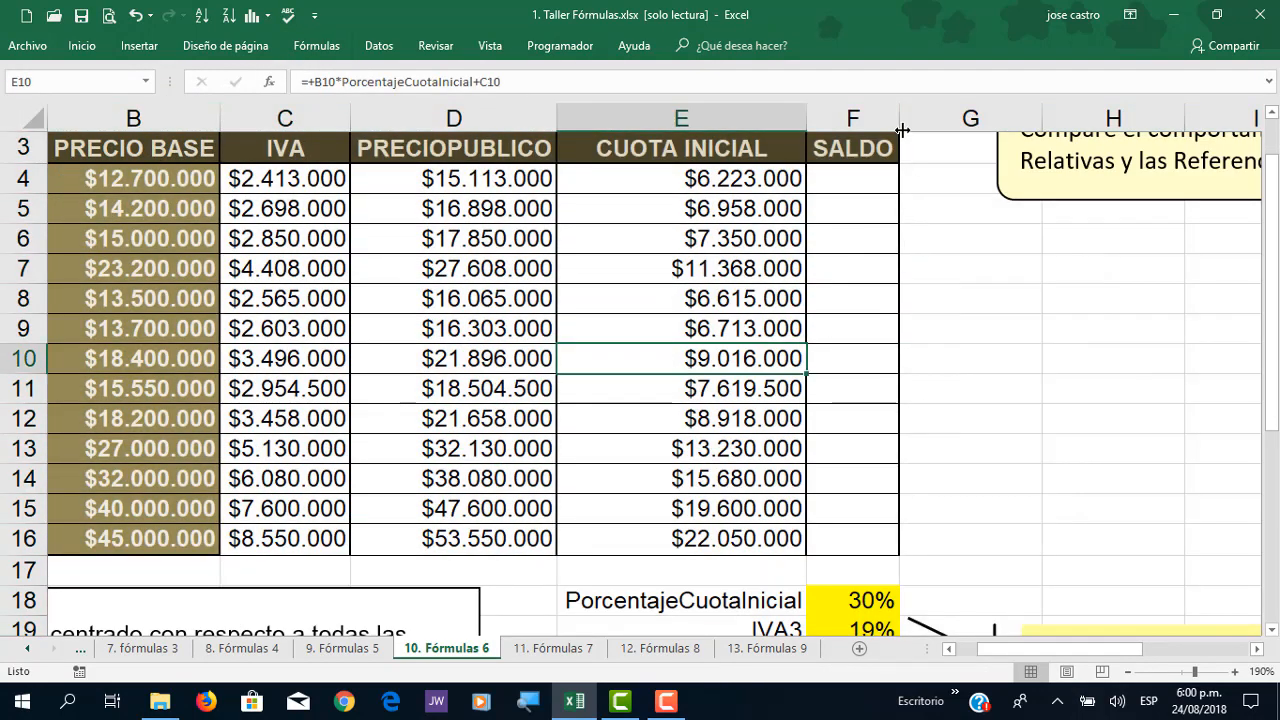
drag(902, 125, 1014, 125)
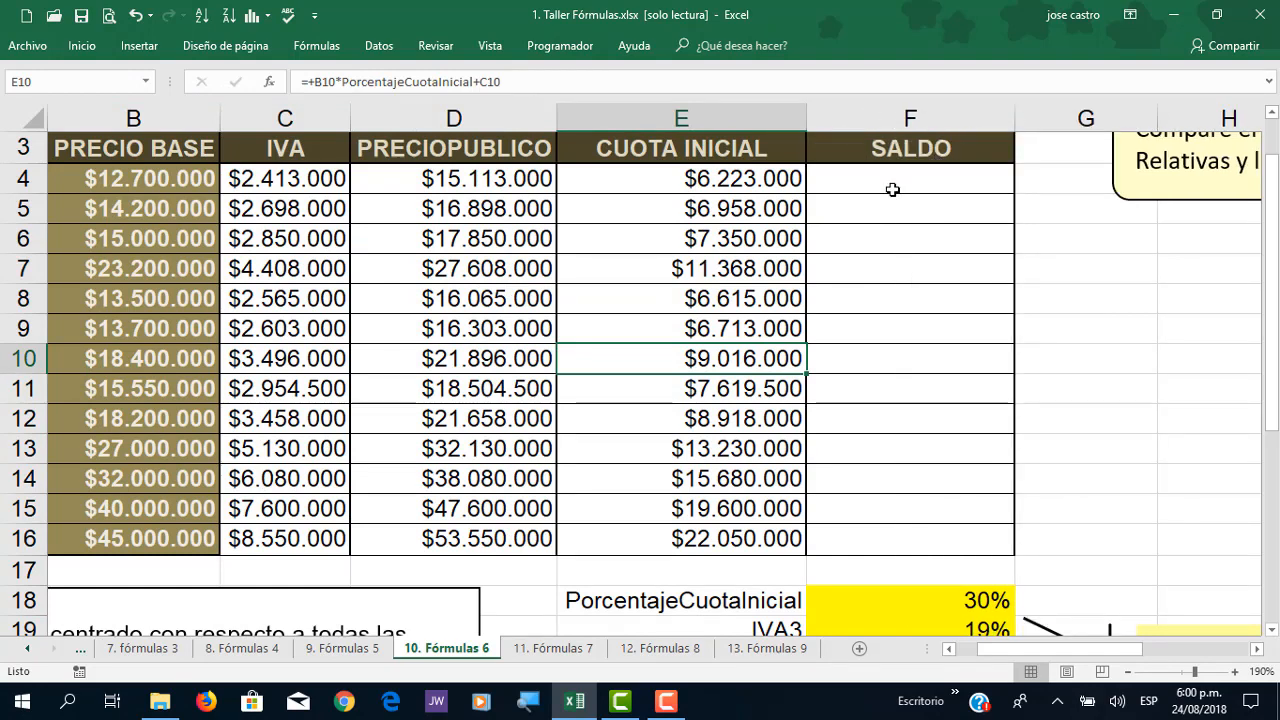
Step: Enter the SALDO formula +D4-E4 in F4 and fill it down through F16
click(893, 188)
text(+)
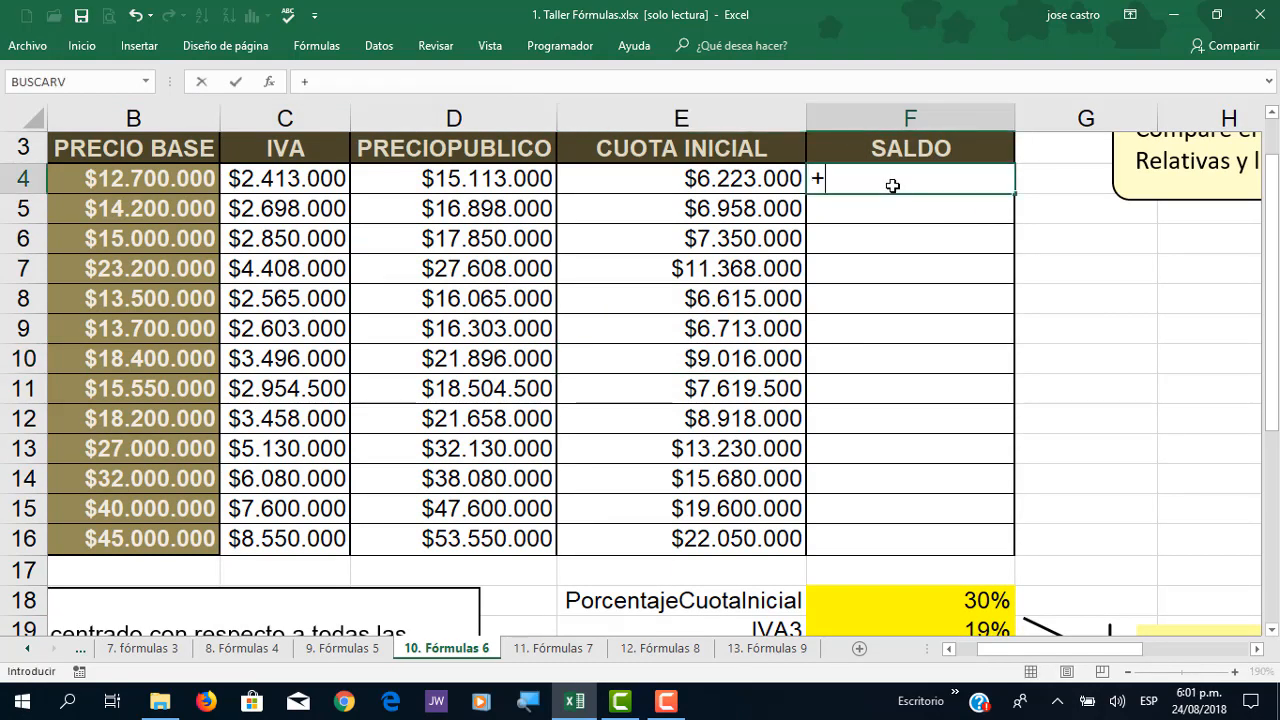
key(Left)
key(Left)
text(-)
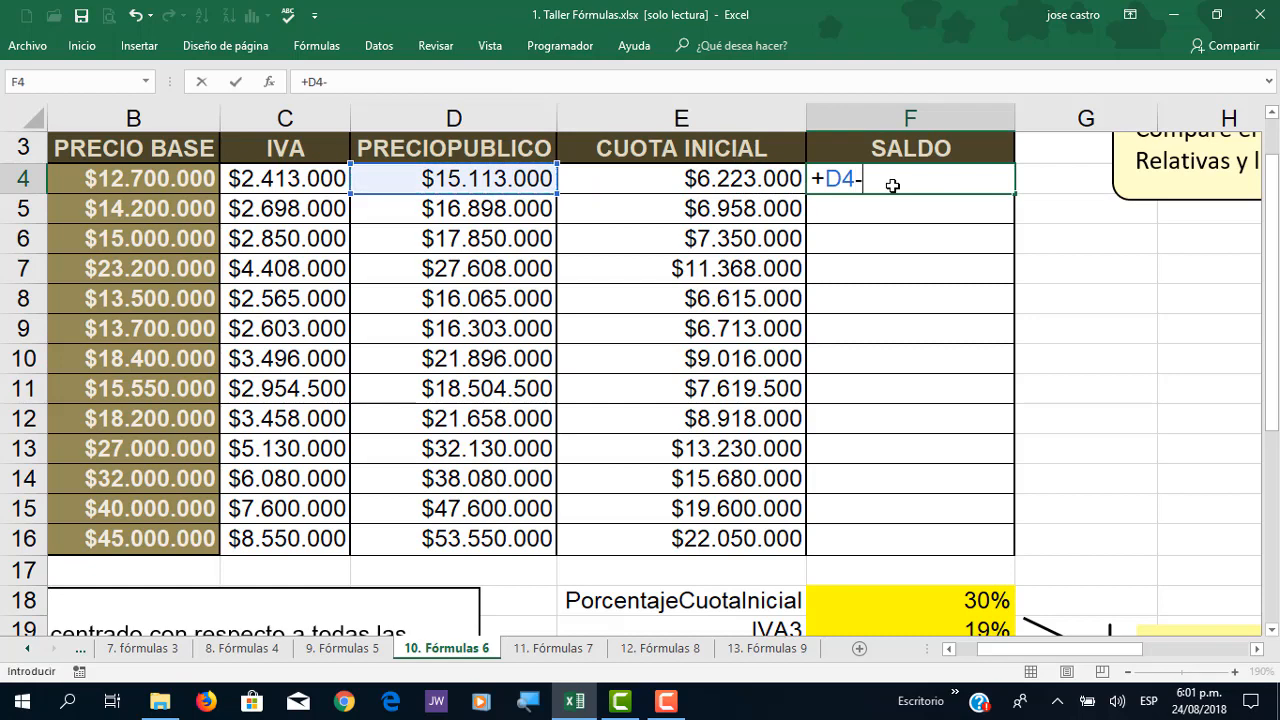
key(Left)
key(Return)
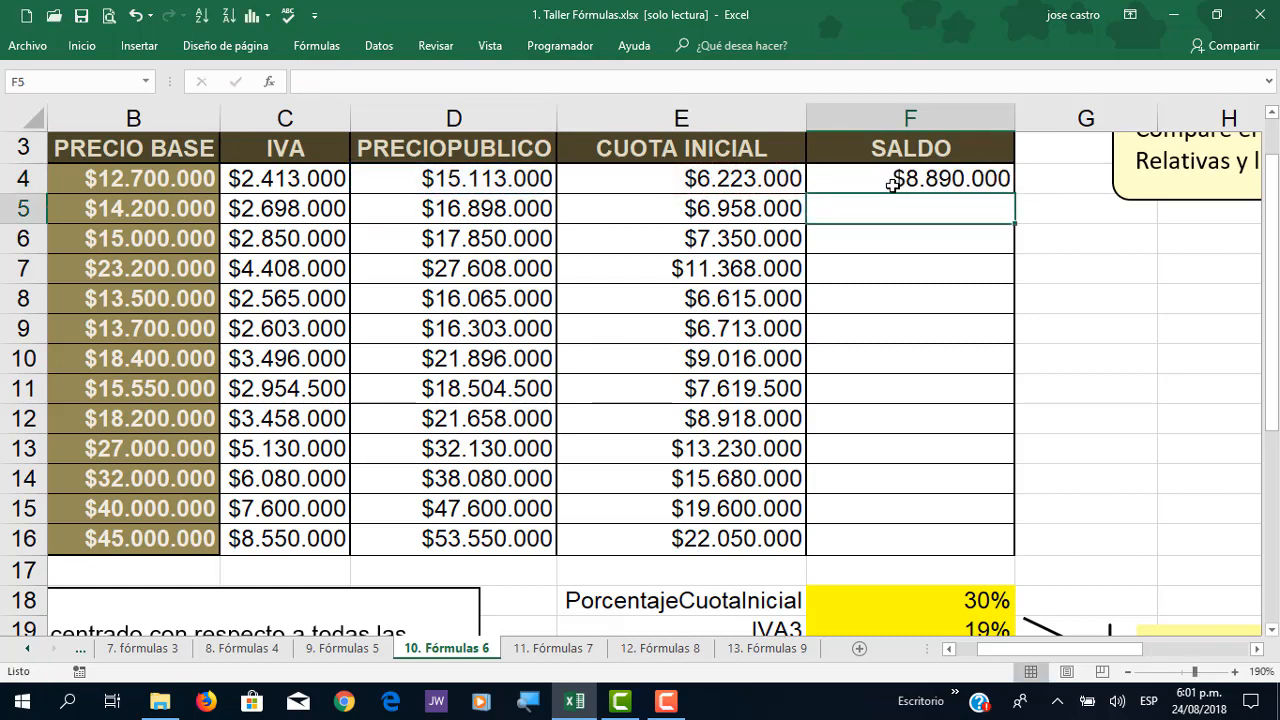
click(949, 183)
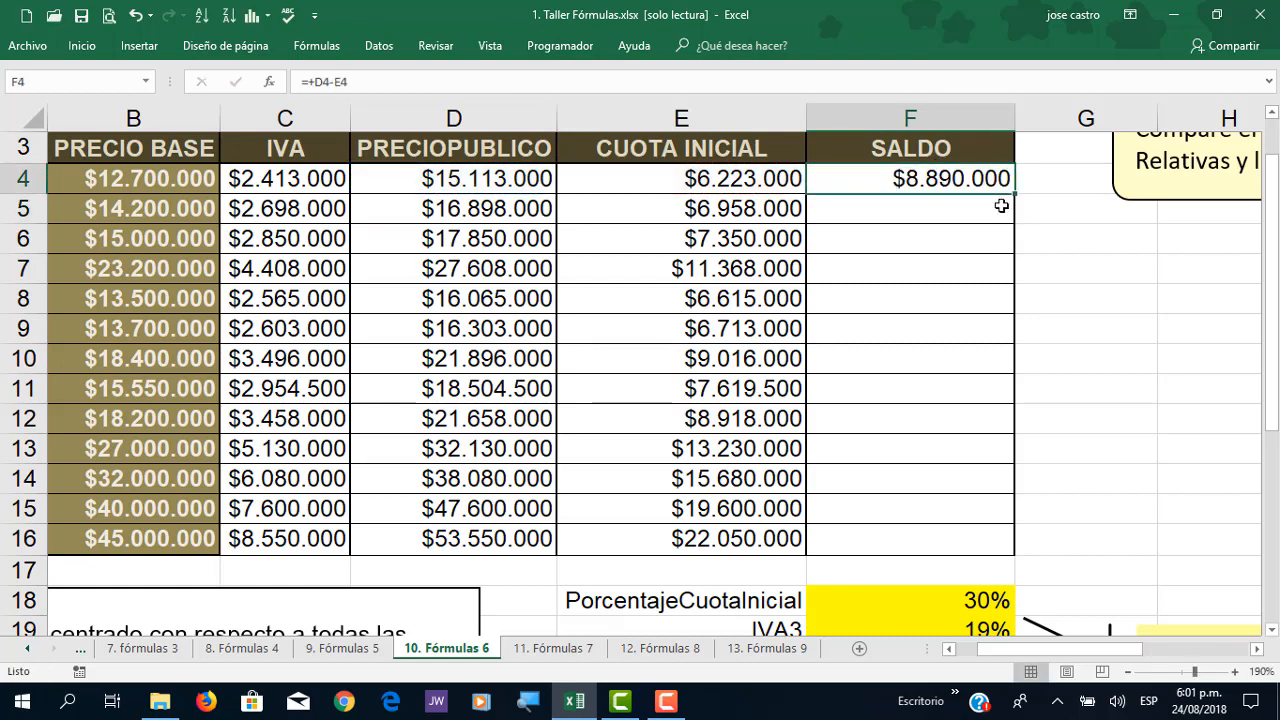
double_click(1014, 197)
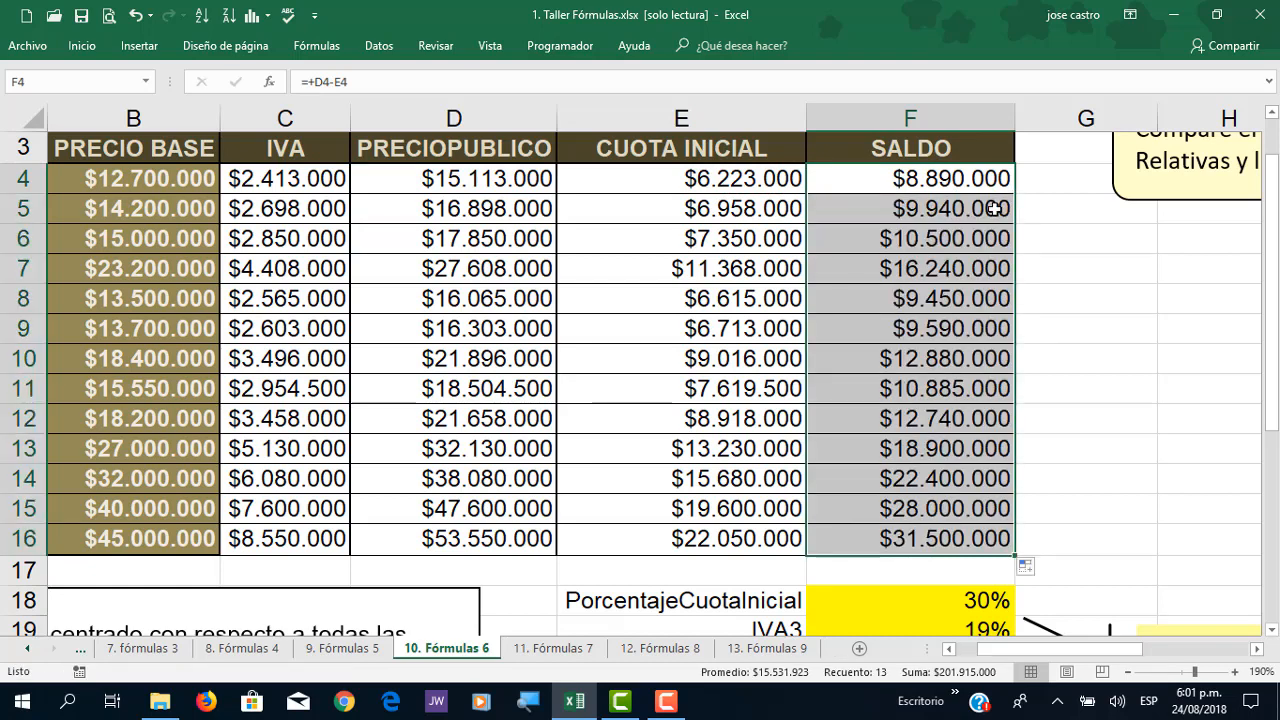
Step: Check the relative references of the SALDO formulas in F4 and F9
click(899, 343)
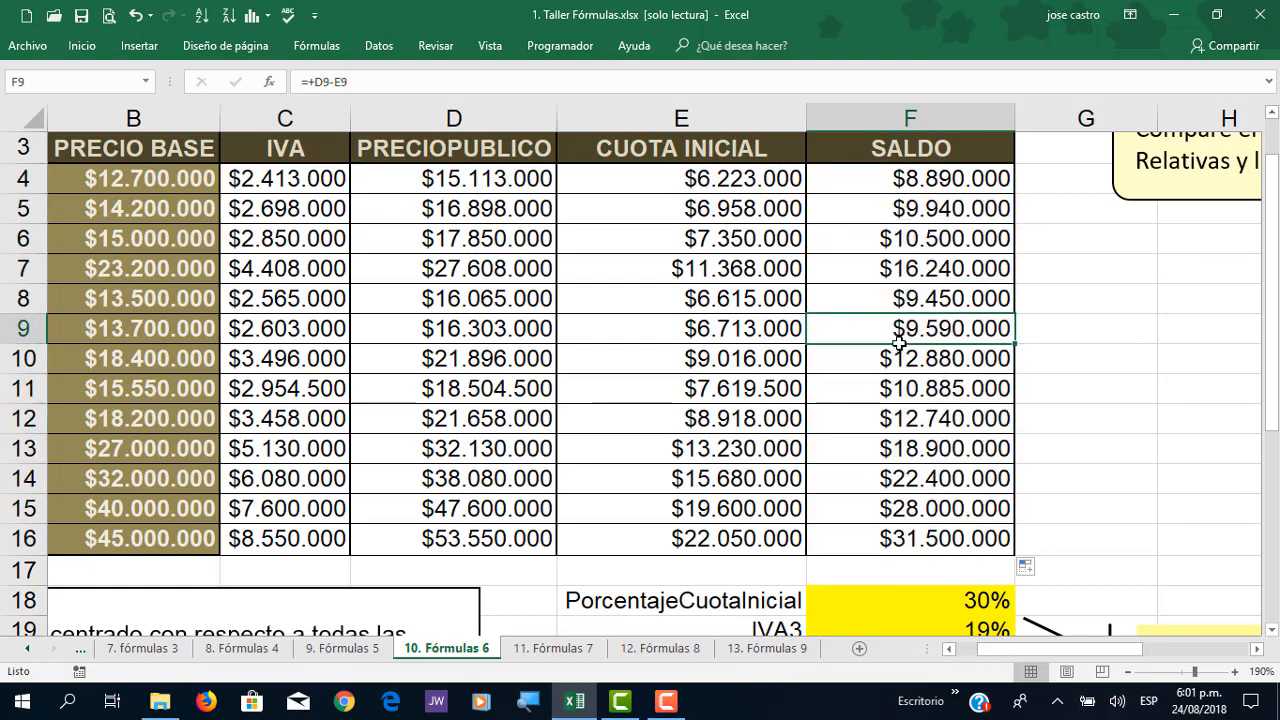
double_click(896, 185)
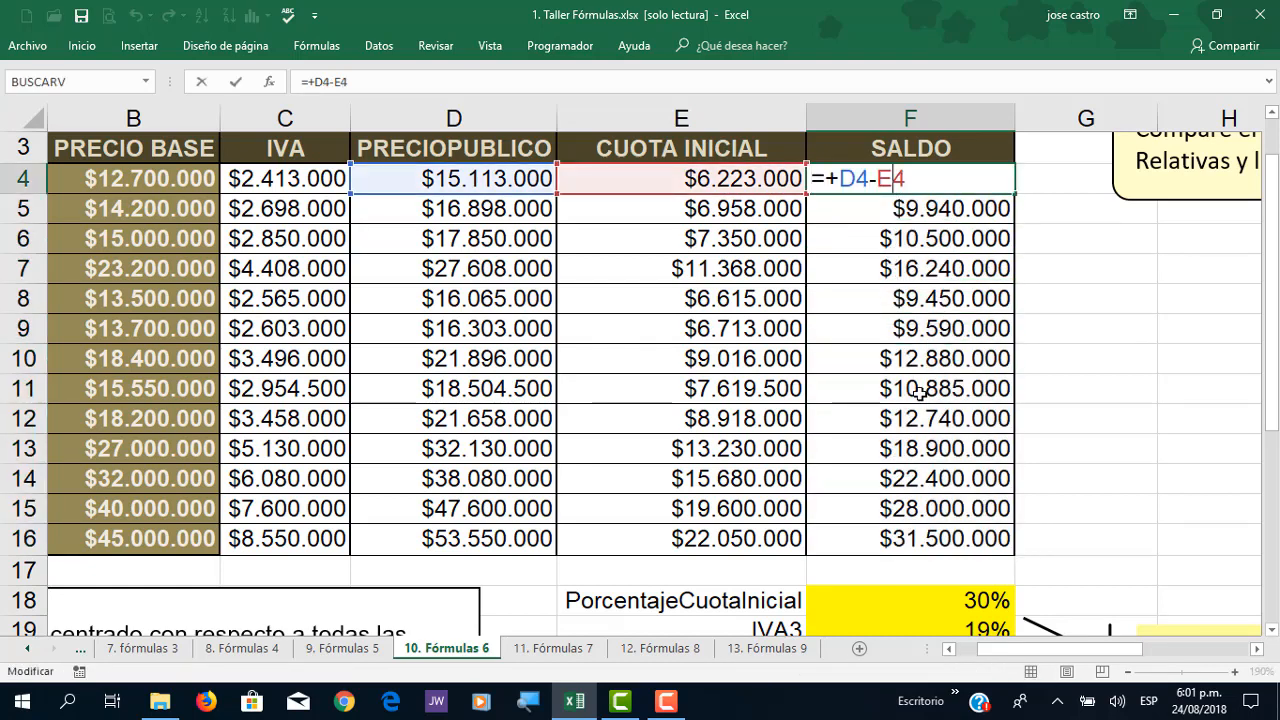
key(Return)
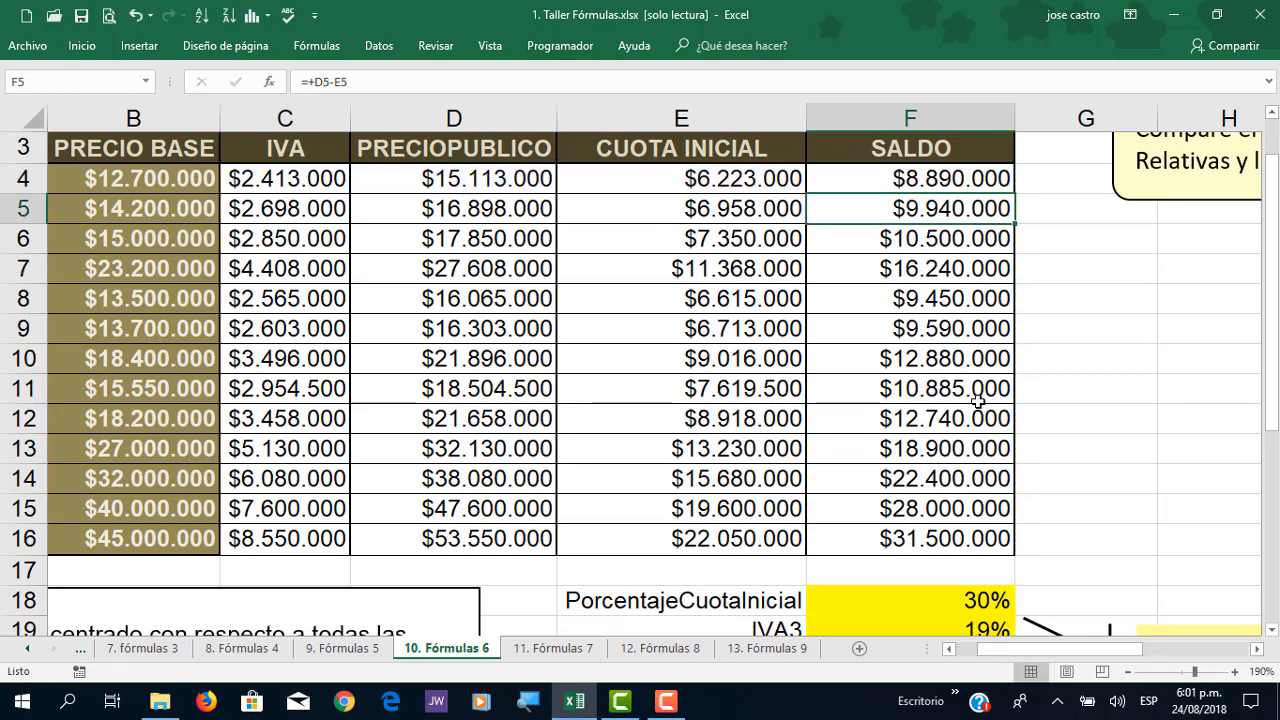
double_click(920, 320)
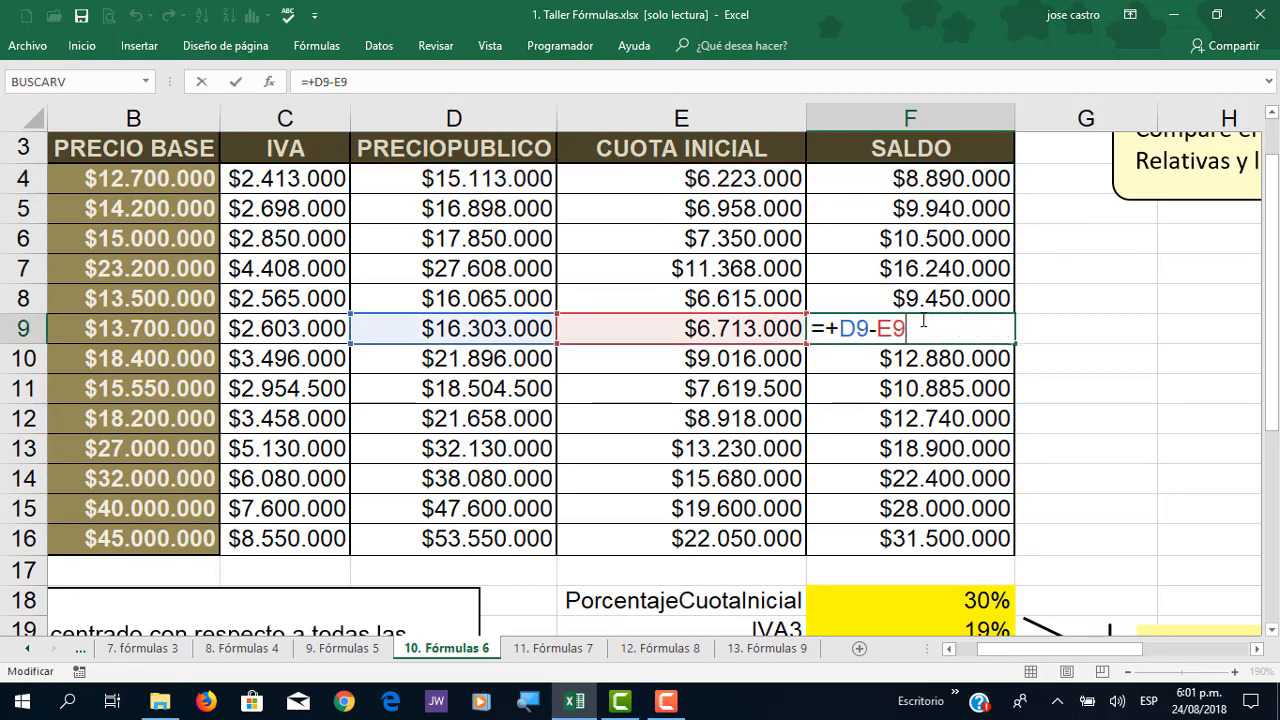
key(Return)
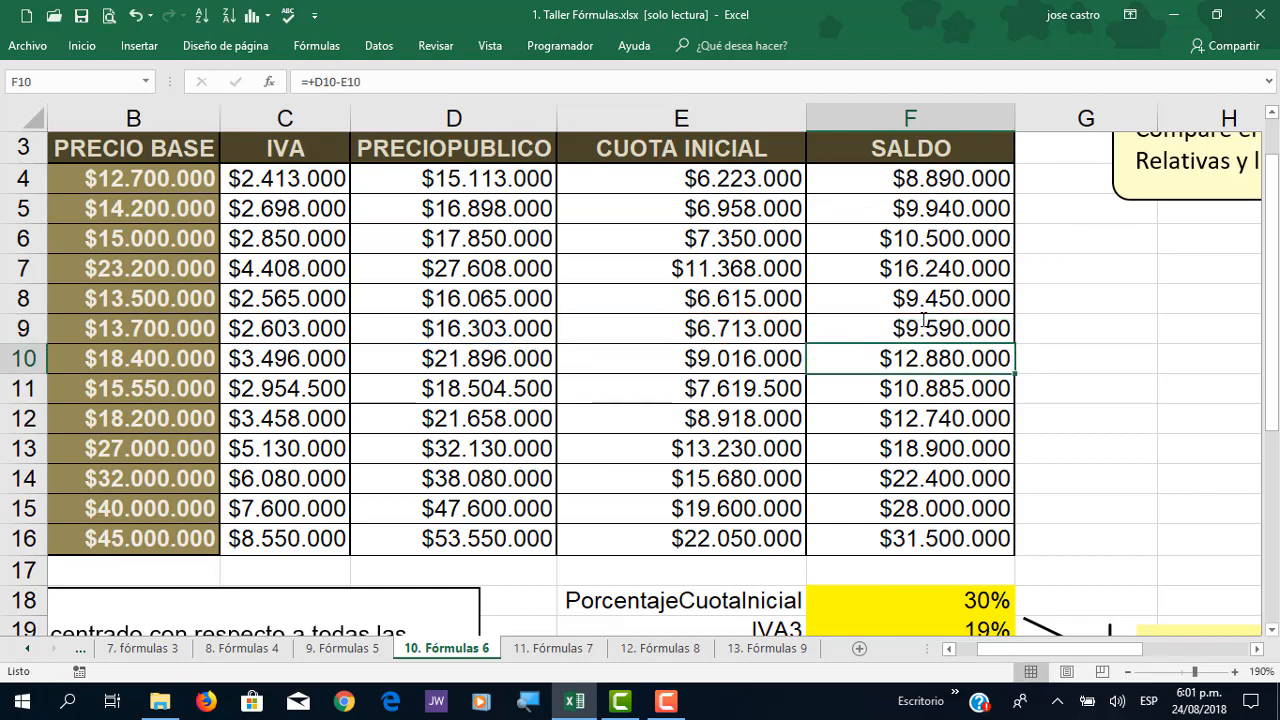
Step: Open the 11. Fórmulas 7 sheet and enlarge the view of its grades table
click(536, 647)
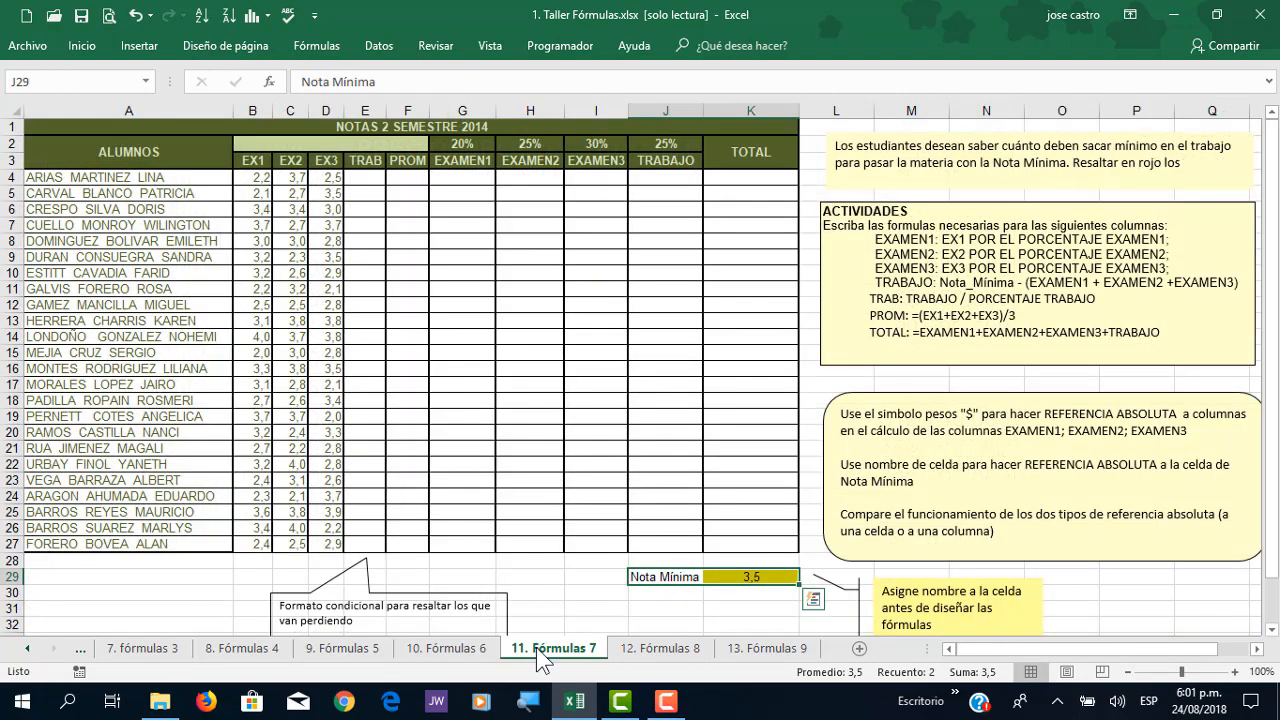
ctrl+scroll(492, 452, up, 2)
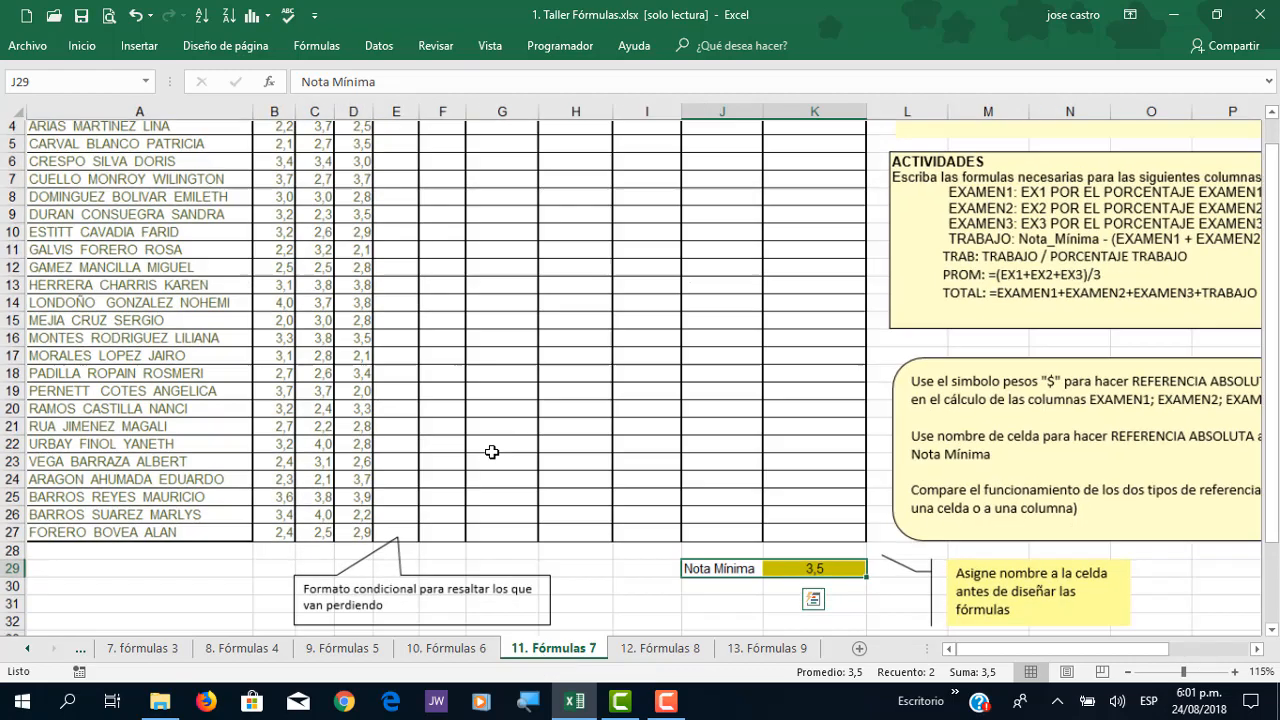
scroll(492, 452, up, 2)
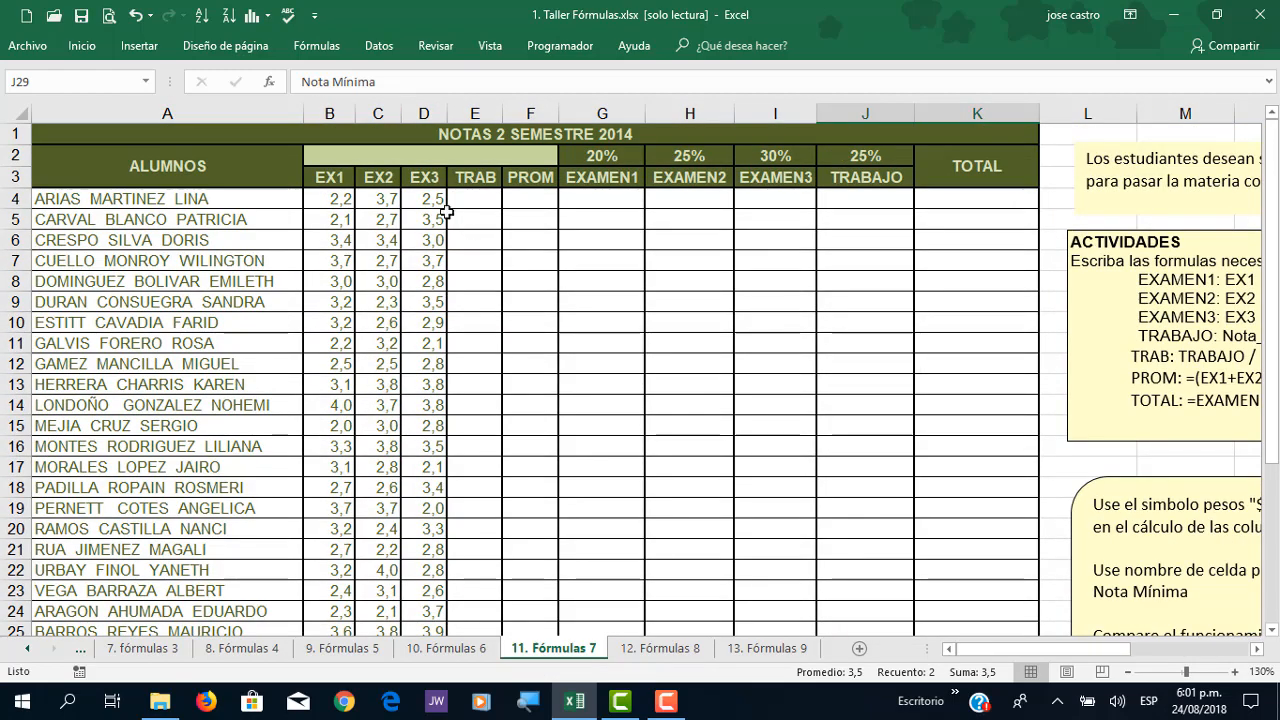
Step: Examine the EXAMEN1, EXAMEN2, EXAMEN3, TRABAJO and TRAB columns, their percentages in row 2 and the Nota_Mínima cell K29
click(620, 163)
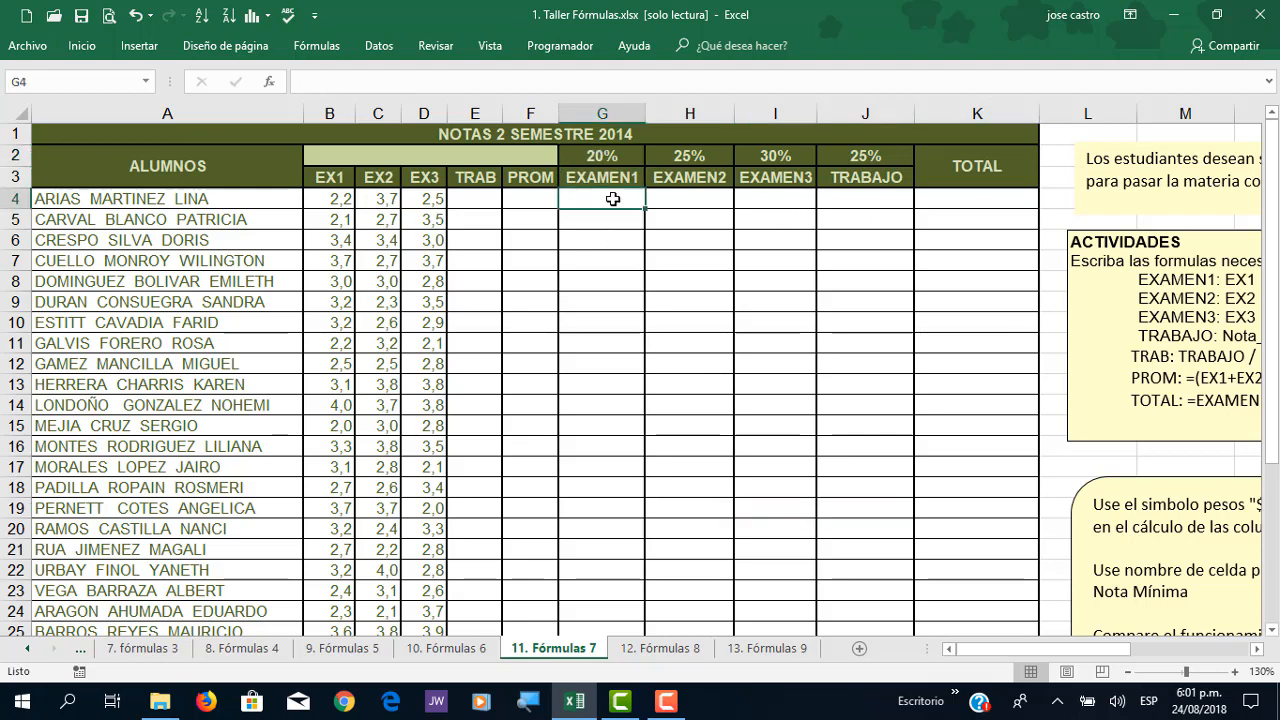
click(694, 201)
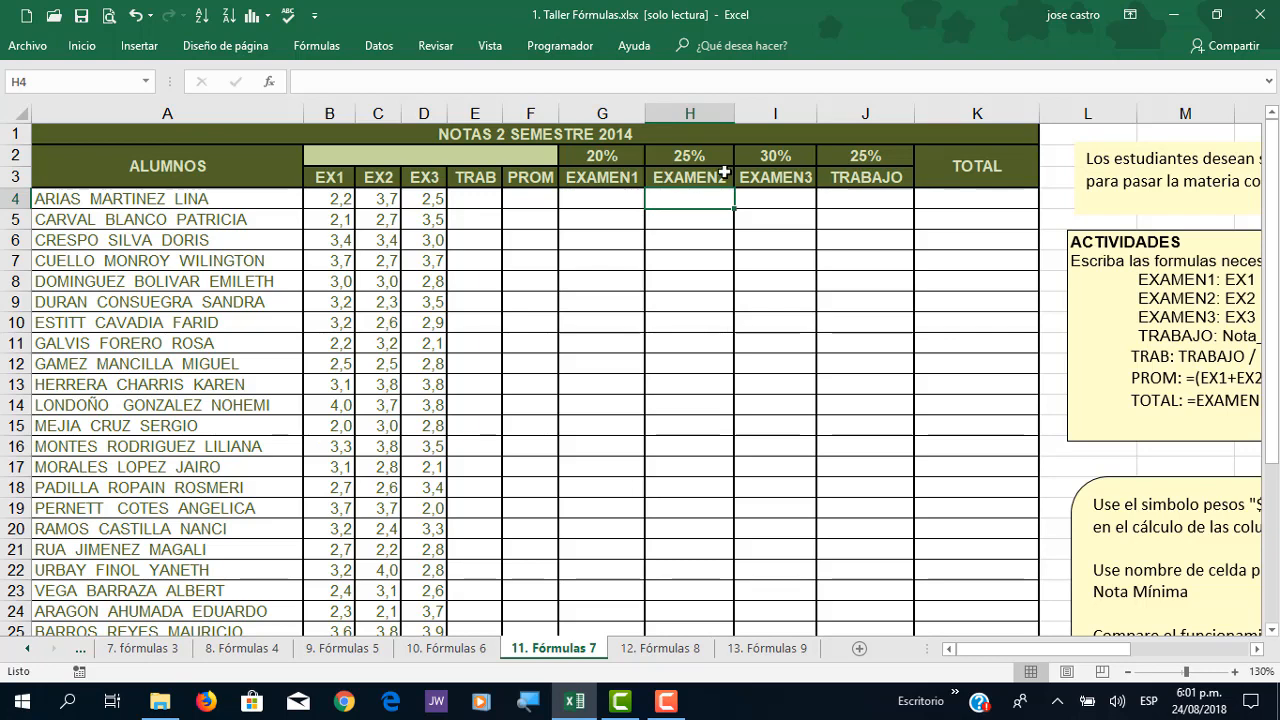
click(775, 197)
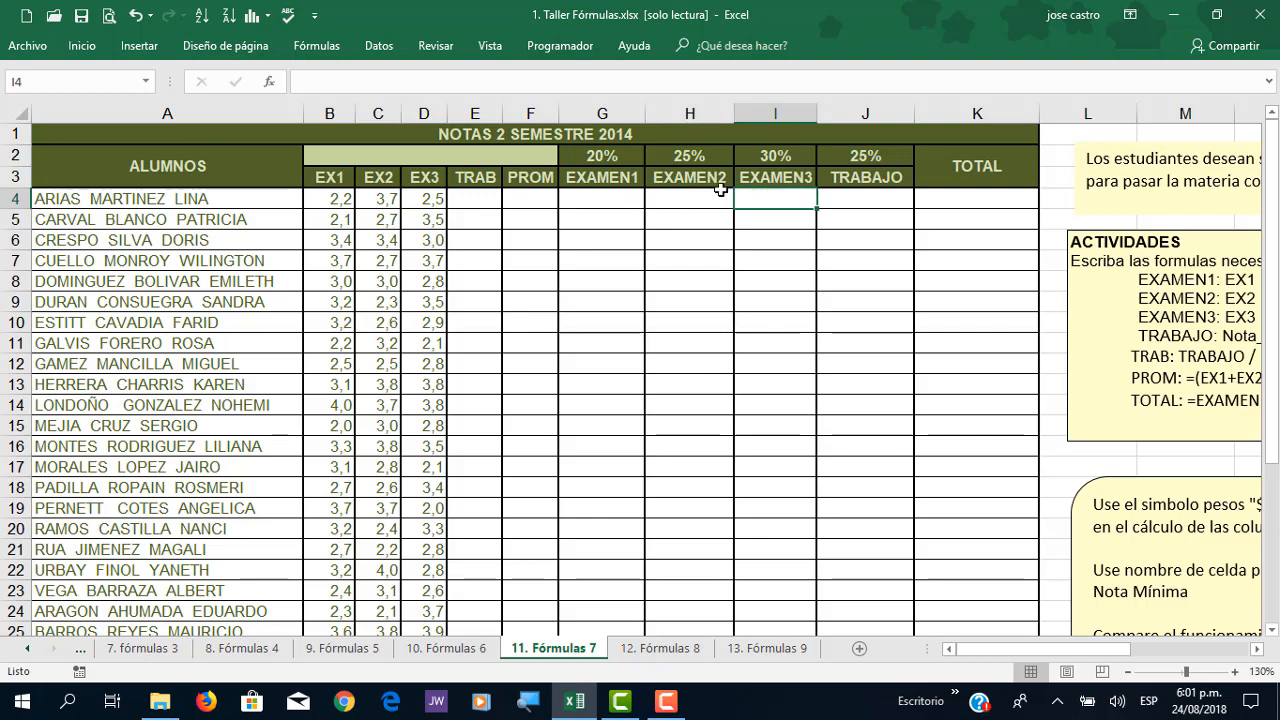
drag(612, 158, 770, 158)
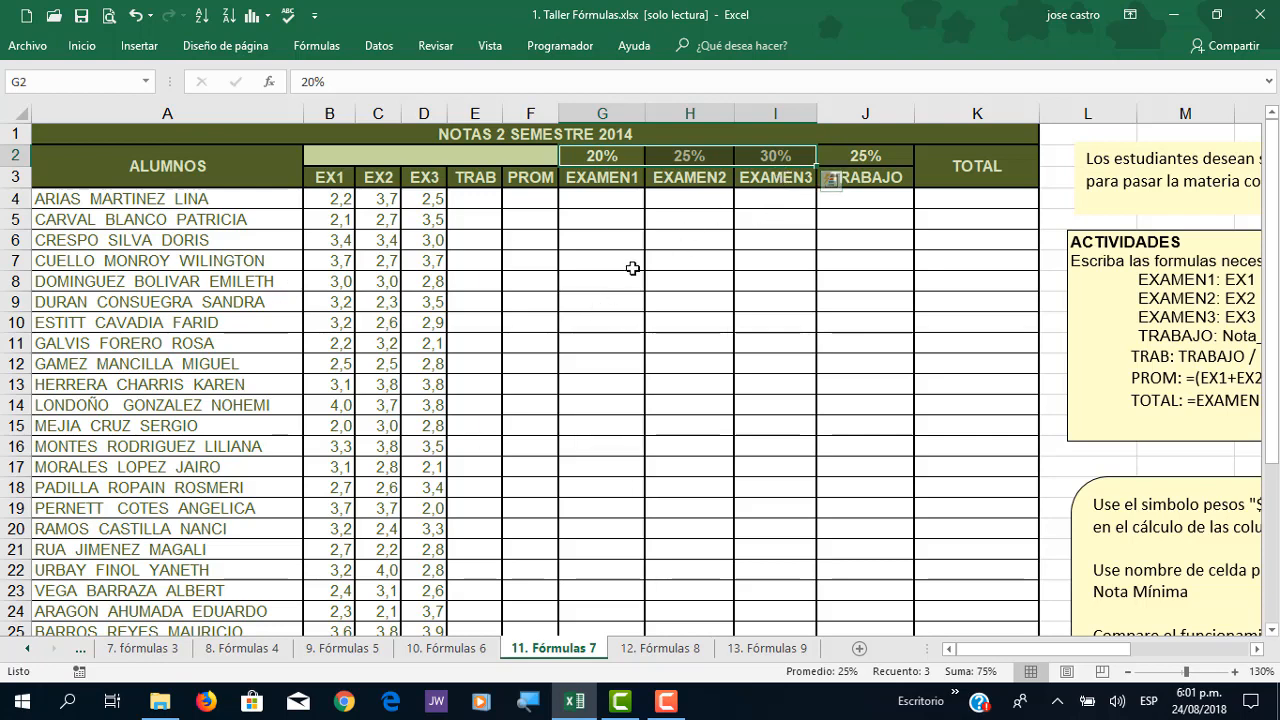
click(872, 197)
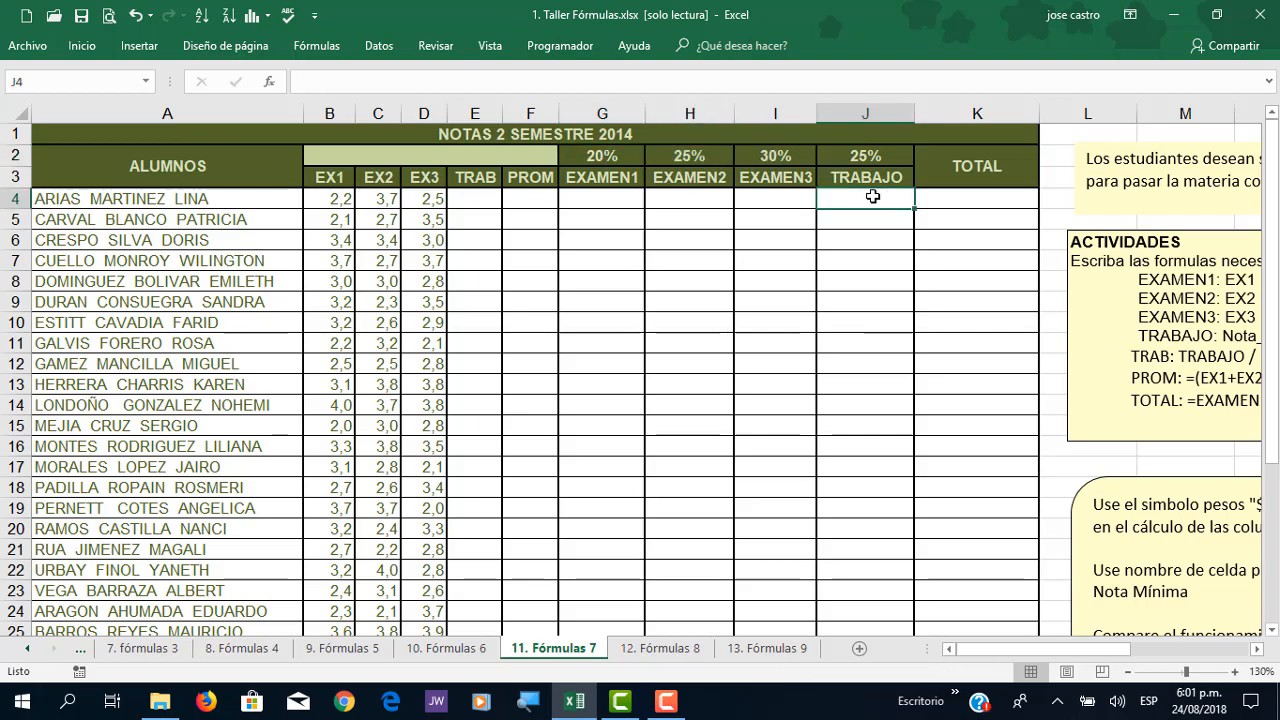
click(488, 202)
click(882, 158)
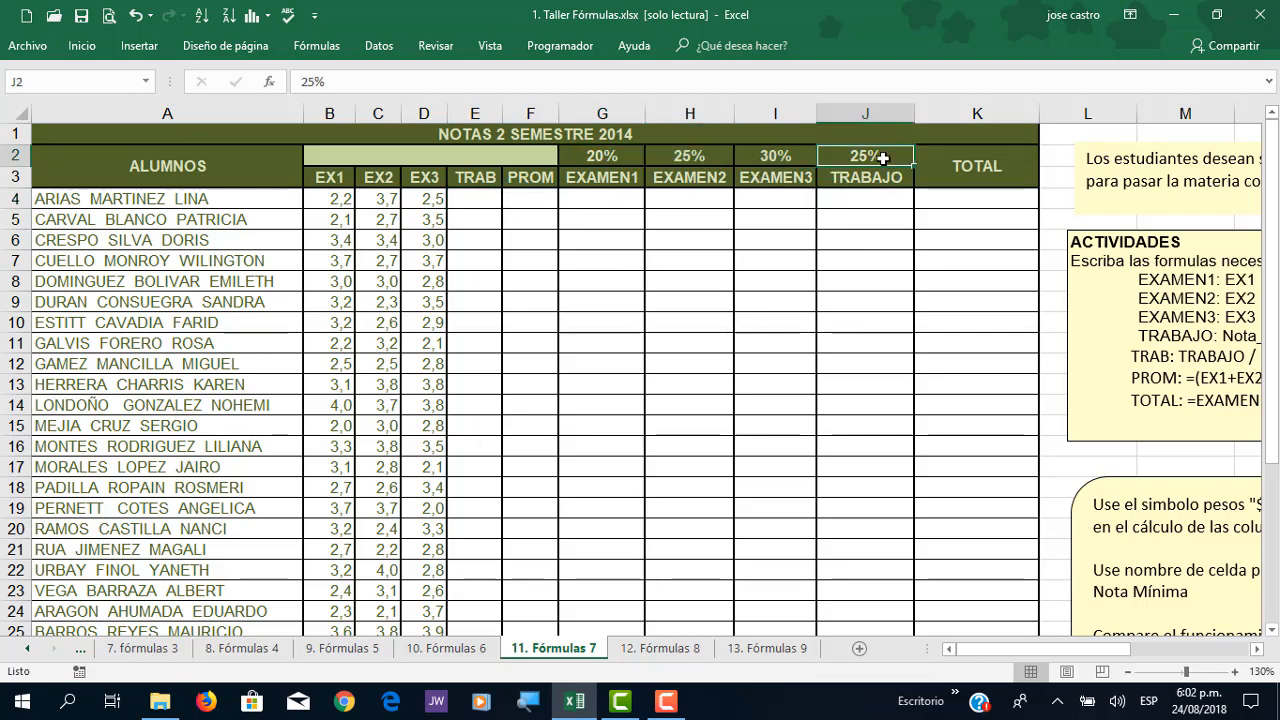
click(886, 204)
scroll(948, 484, down, 3)
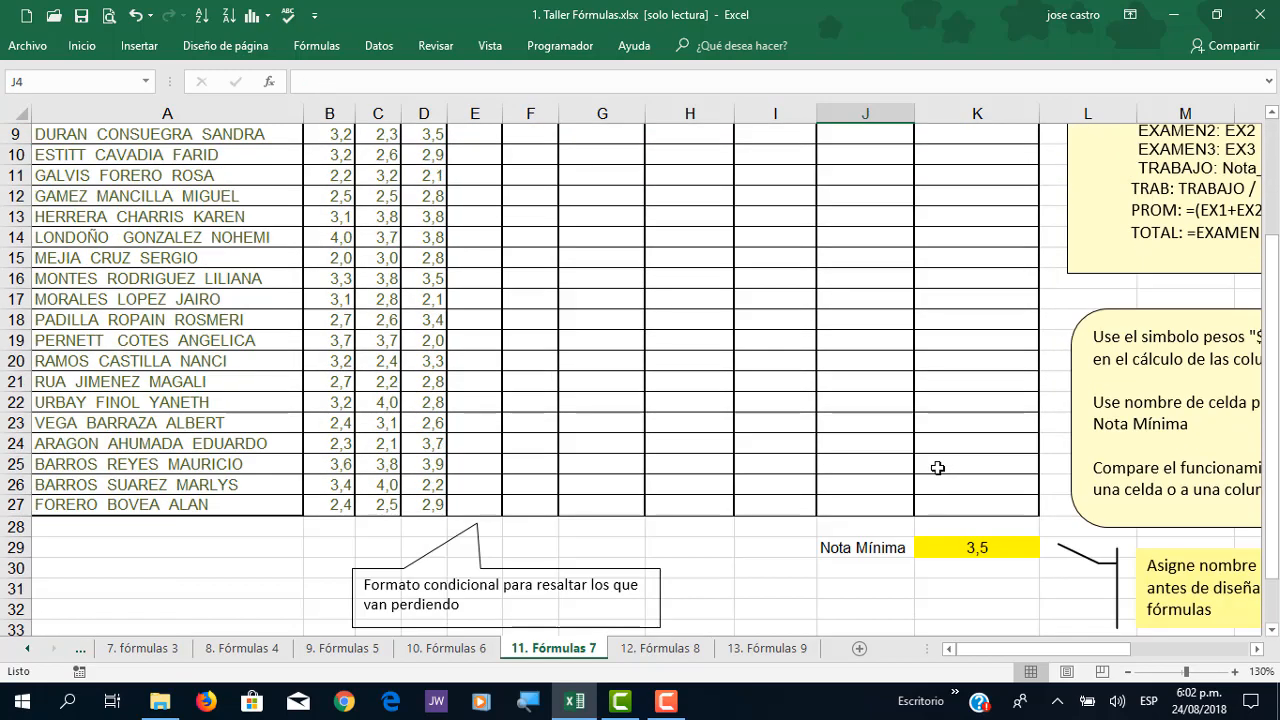
click(990, 546)
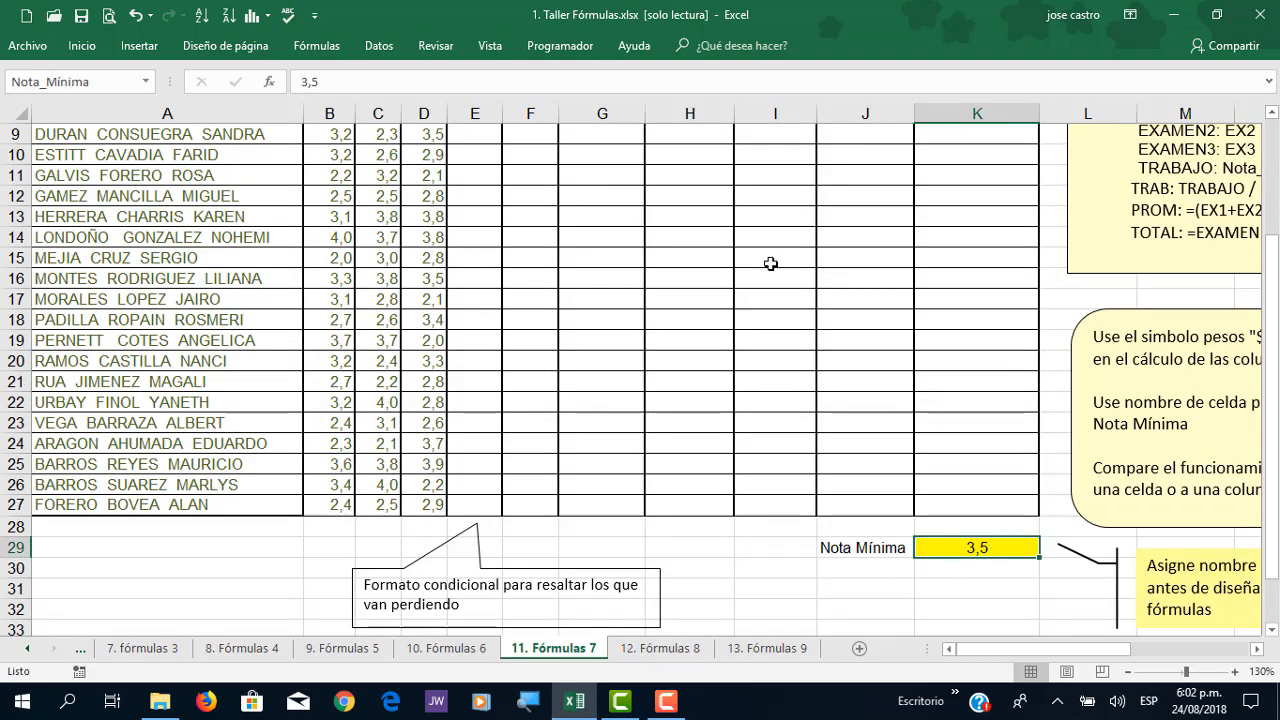
scroll(751, 257, up, 3)
scroll(751, 257, up, 1)
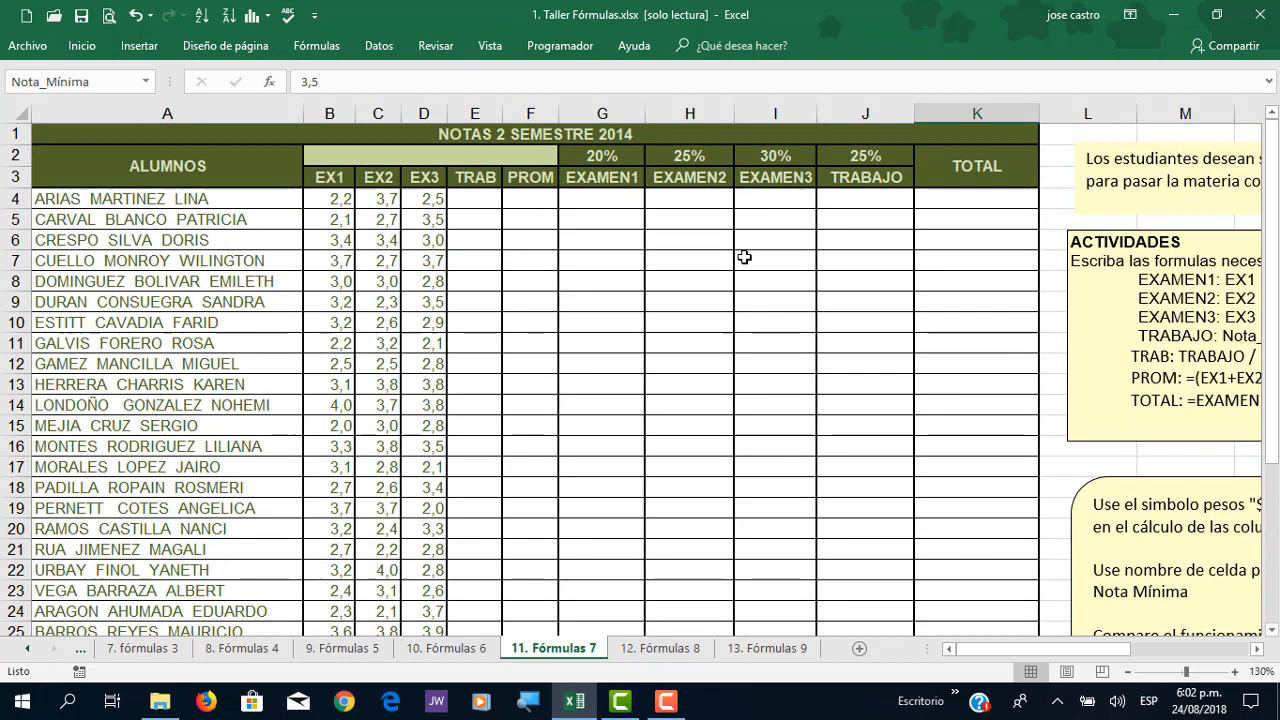
click(622, 203)
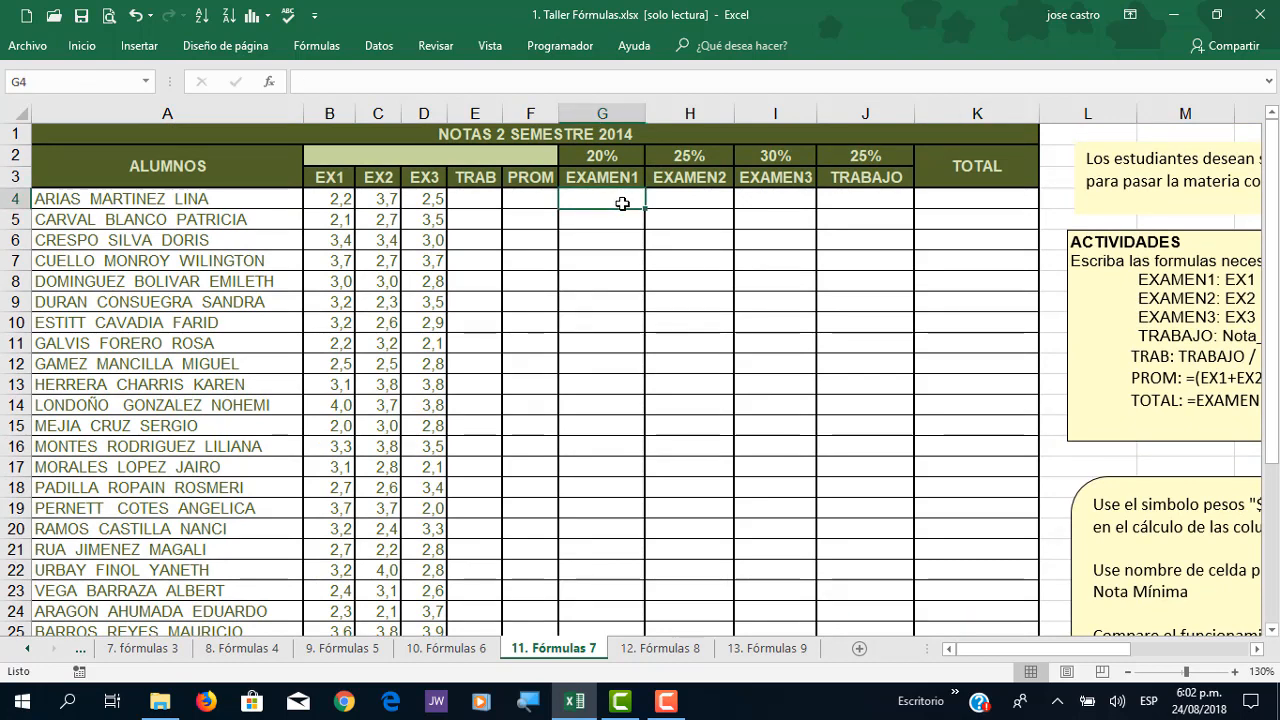
text(+)
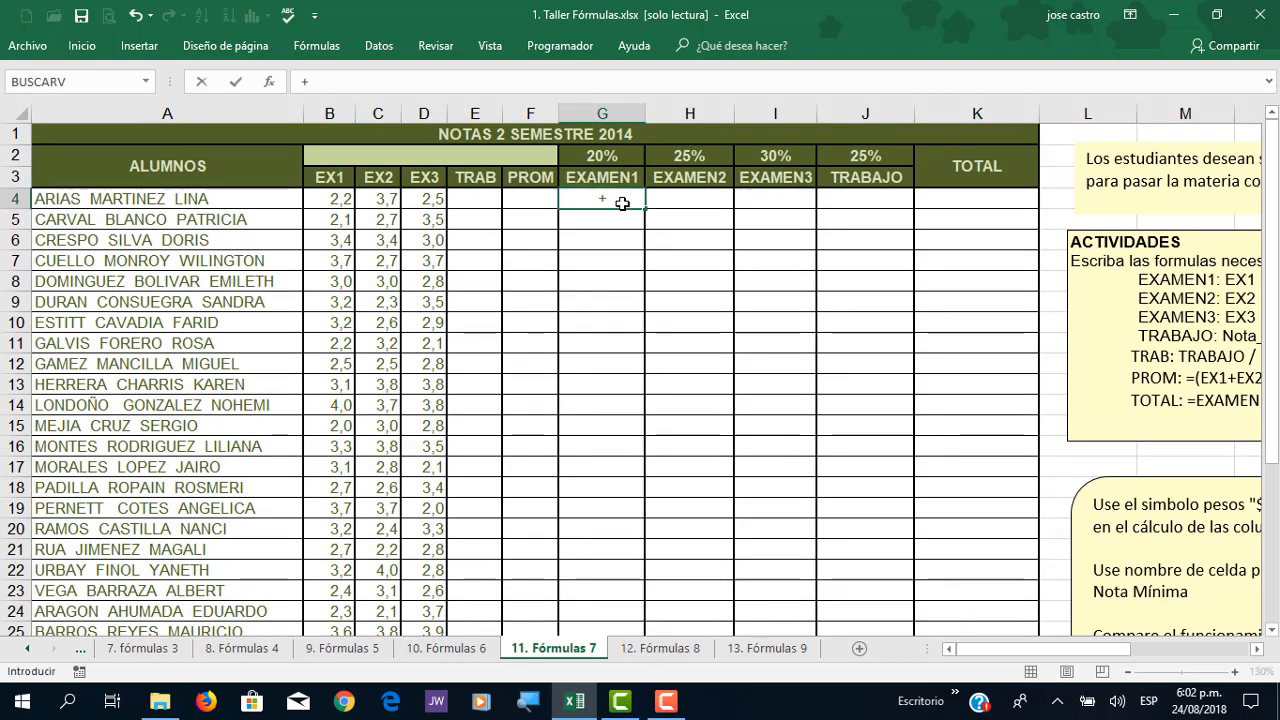
key(Left)
key(Left)
key(Left)
key(Left)
key(Left)
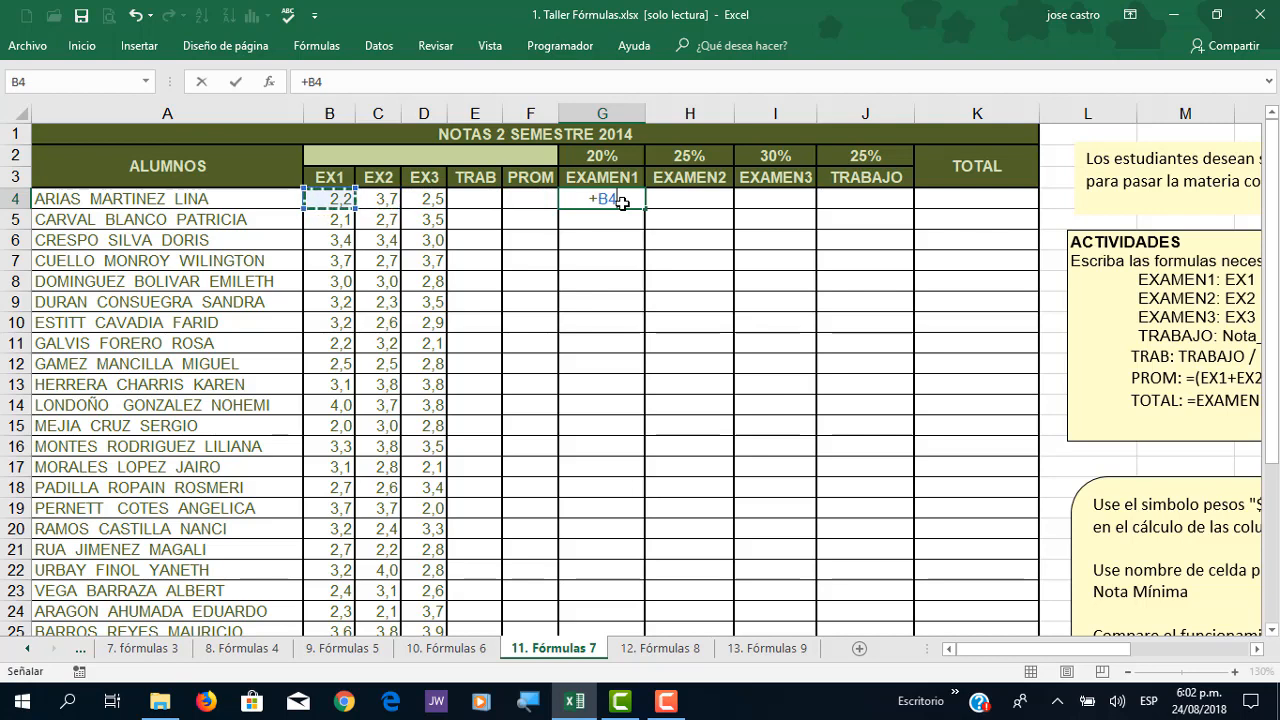
text(*)
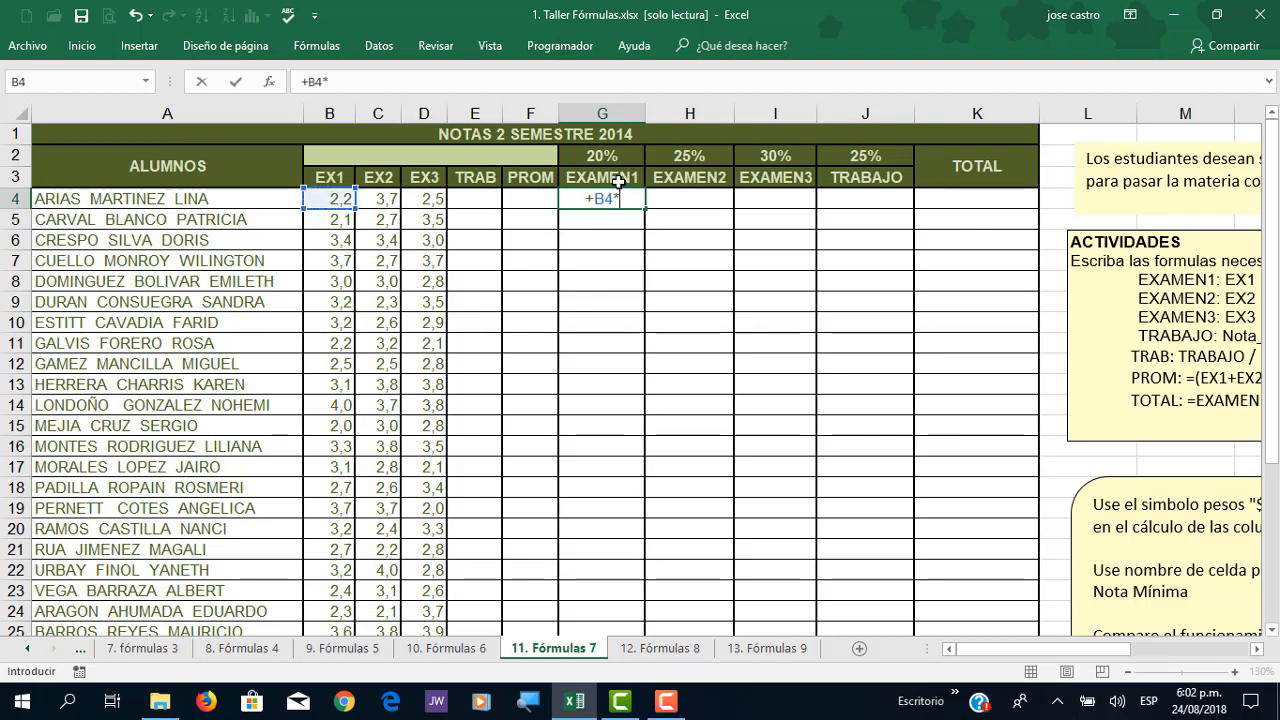
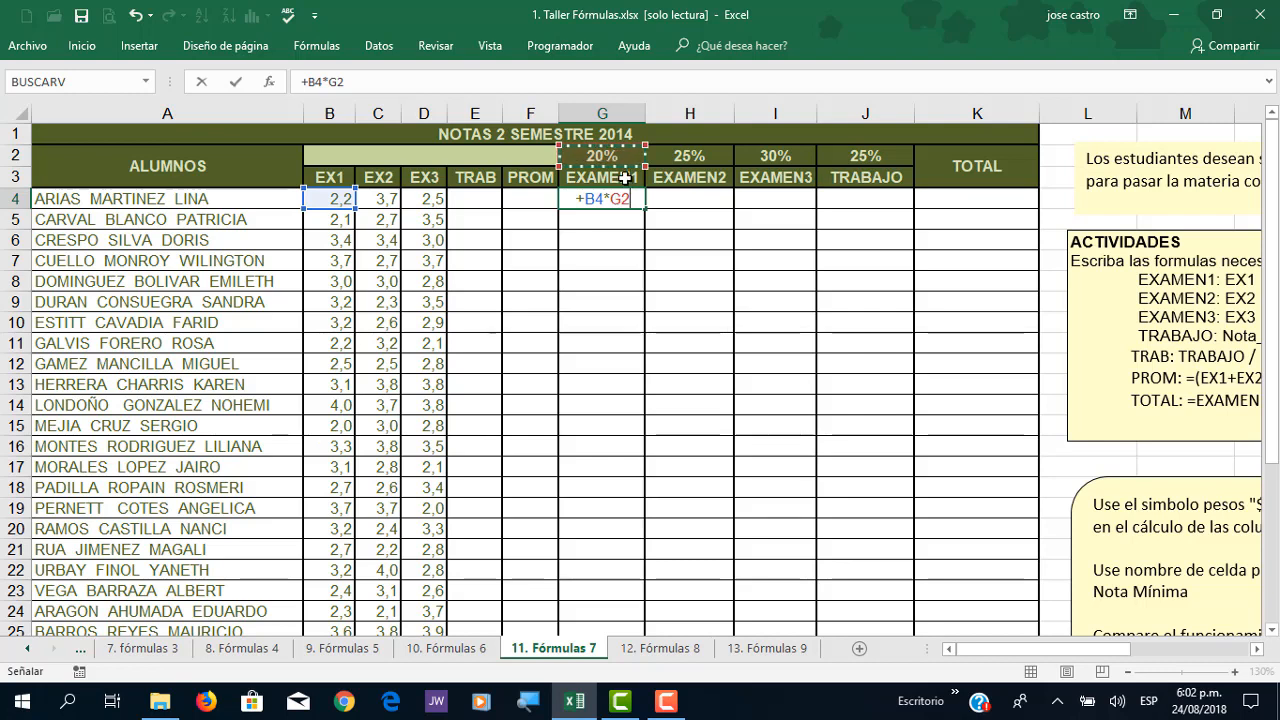
key(Escape)
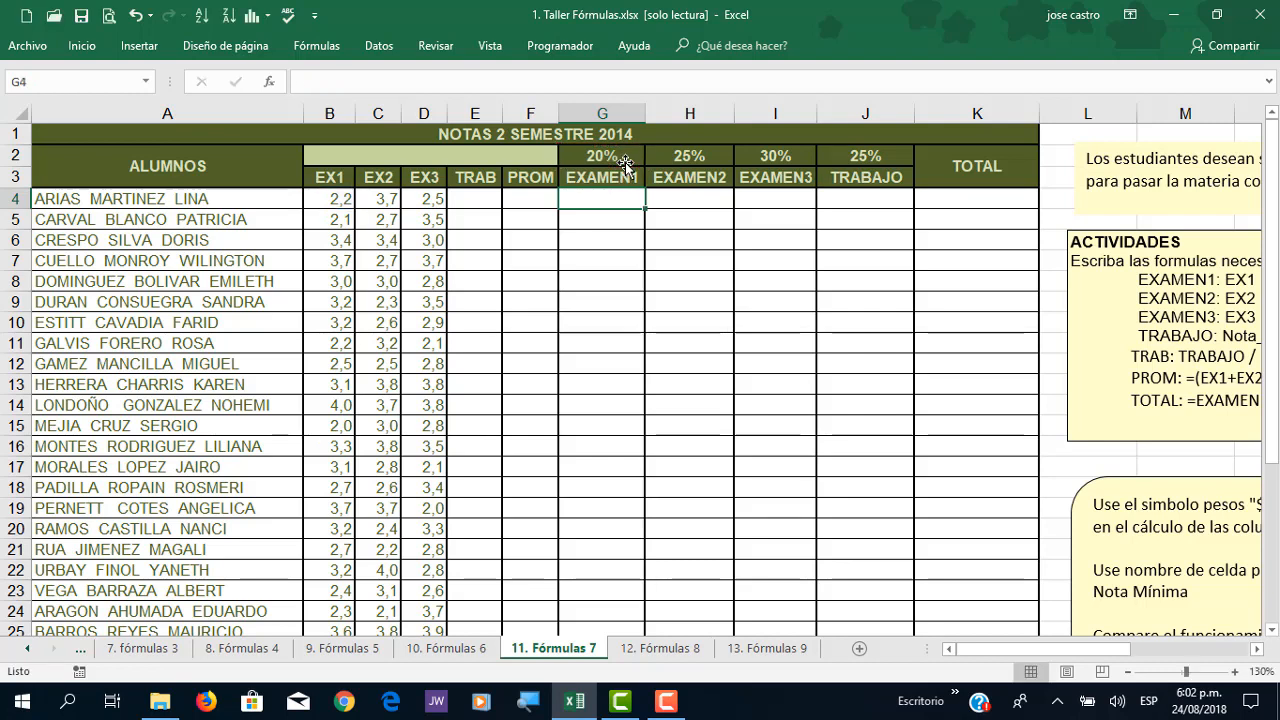
Step: Create cell names for the percentages in G2:J2 from the selection G2:J3, using only the Fila inferior labels
drag(612, 178, 862, 157)
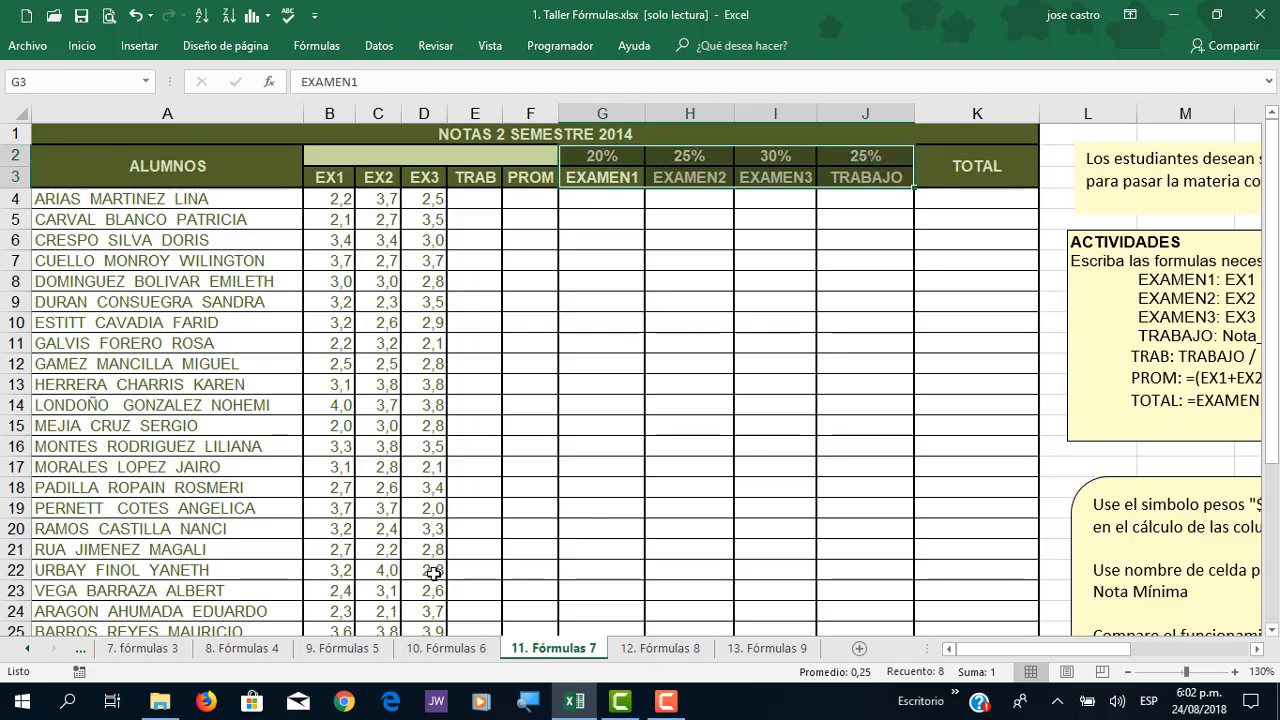
click(318, 46)
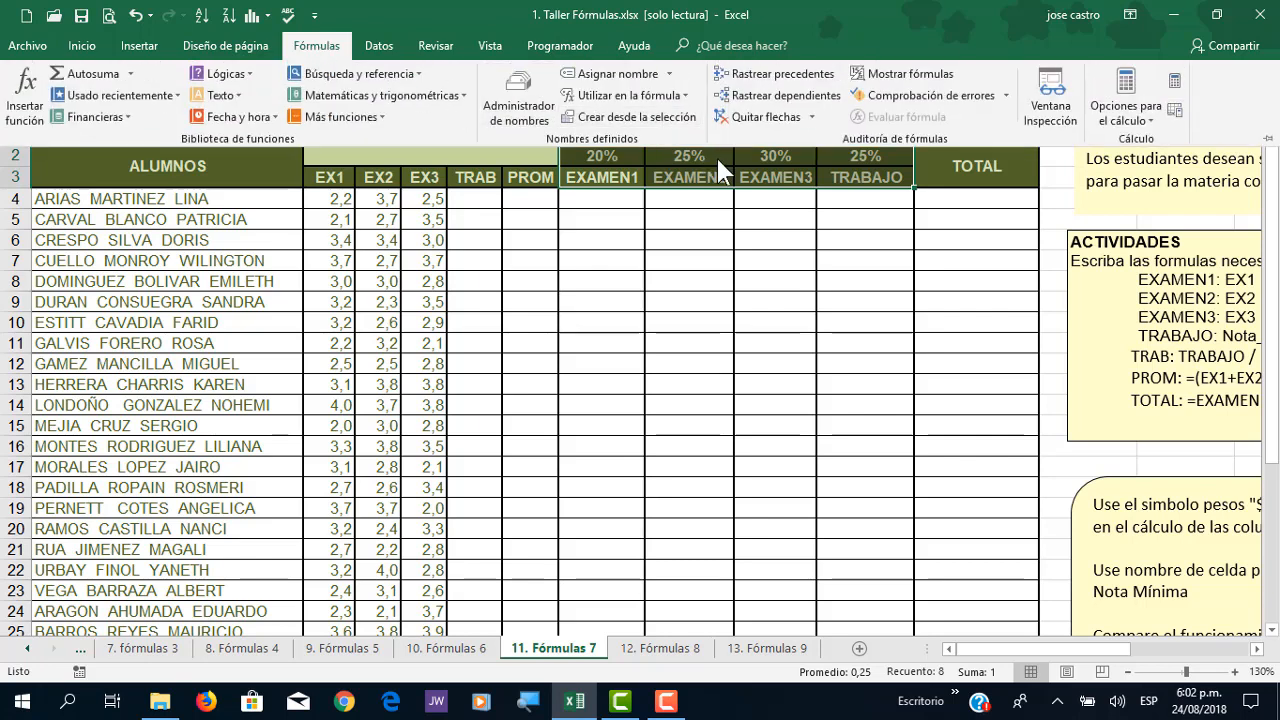
click(642, 116)
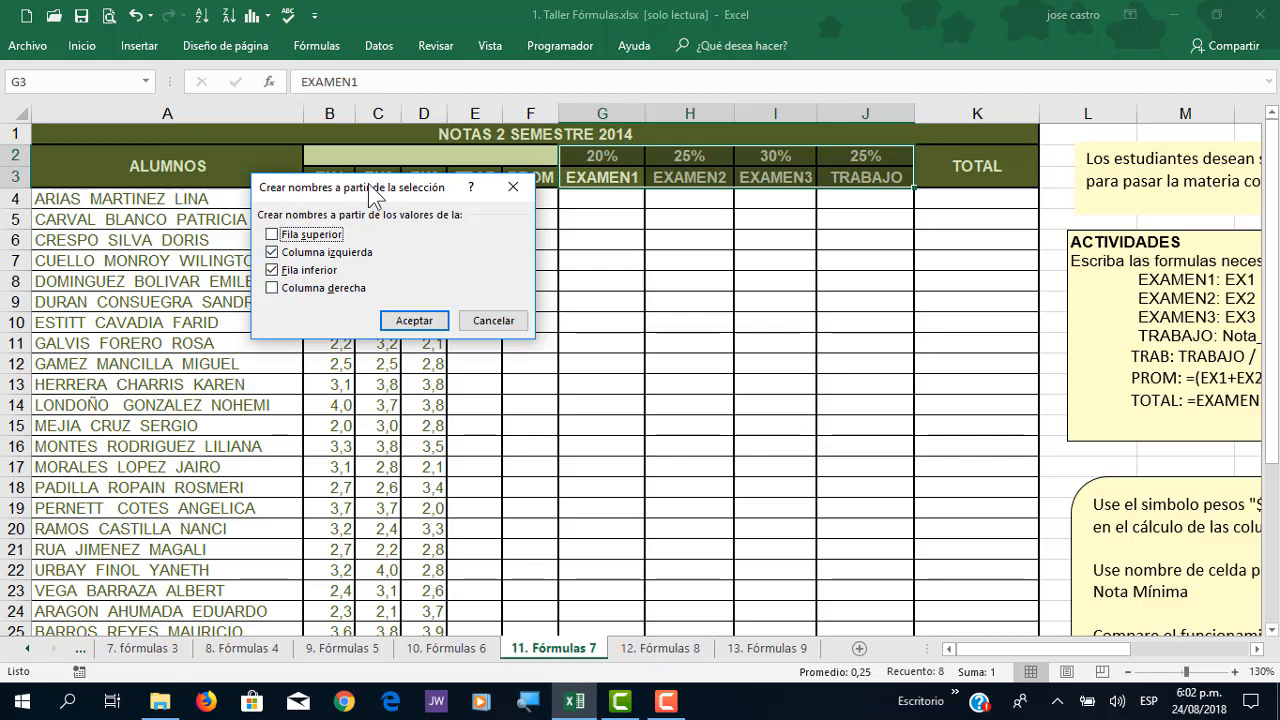
drag(368, 190, 640, 247)
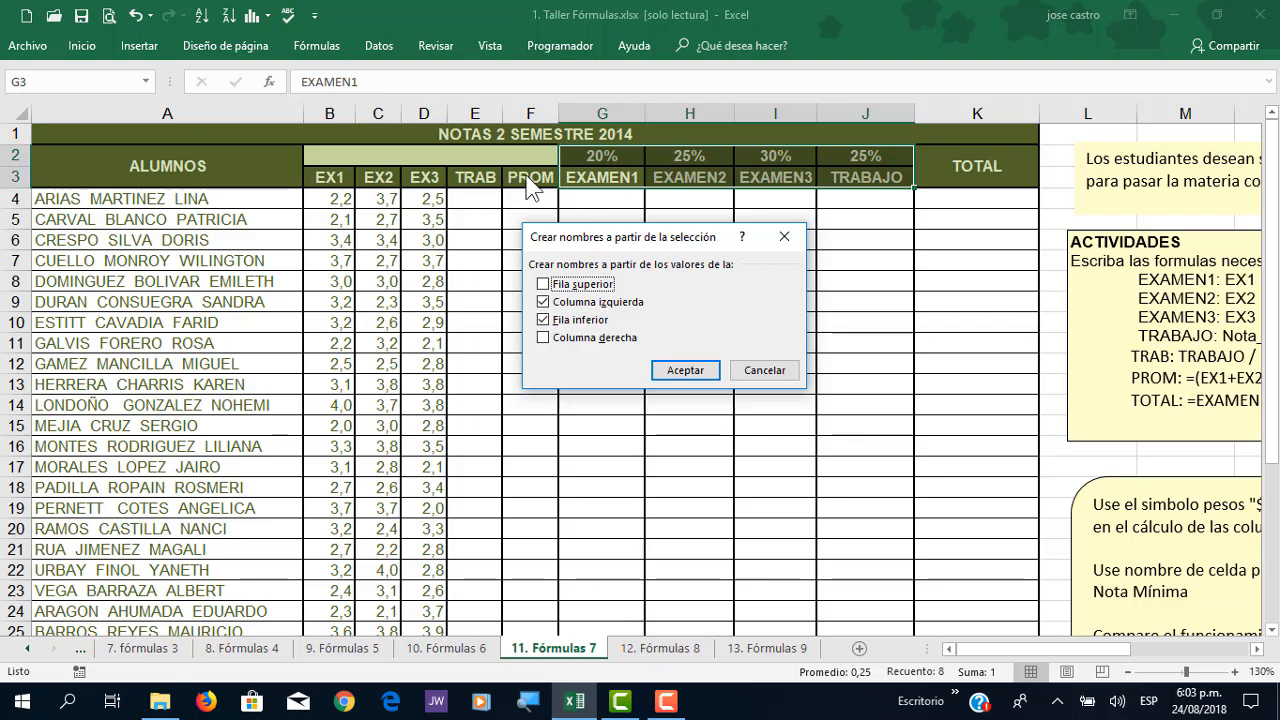
click(560, 302)
click(690, 374)
Step: Check the names assigned to the percentage cells G2, H2 and I2
click(606, 157)
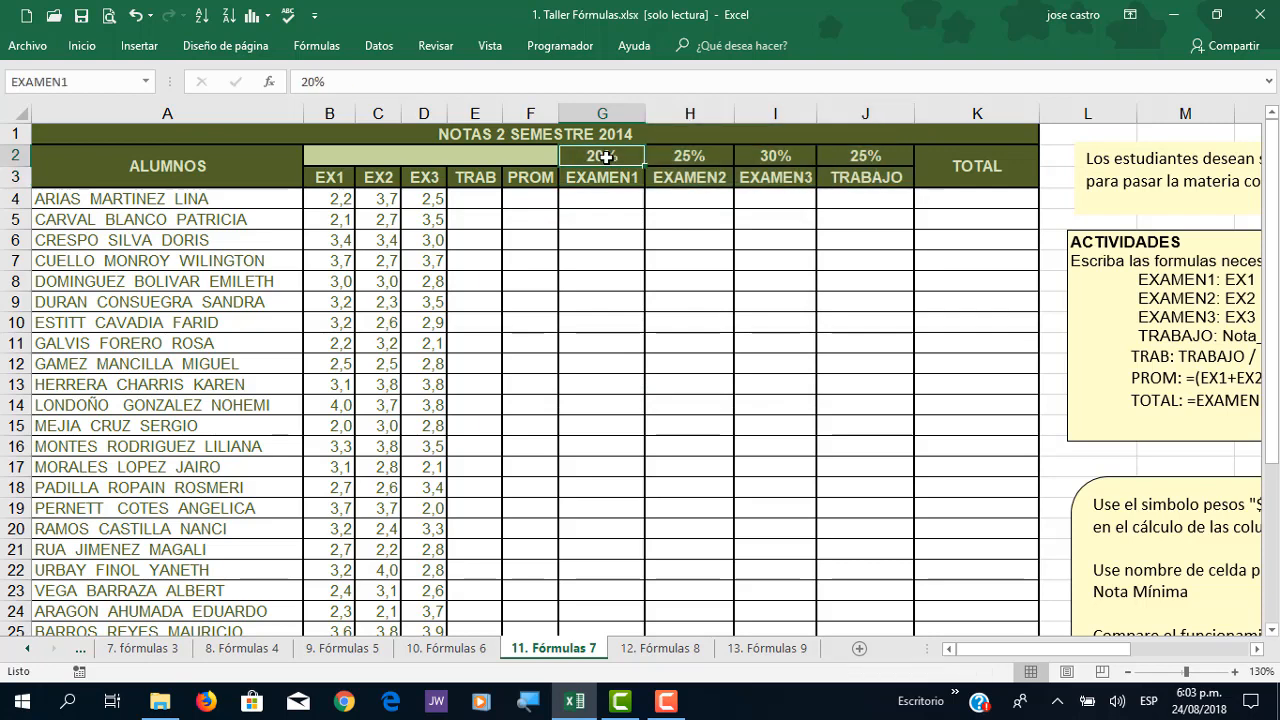
click(678, 157)
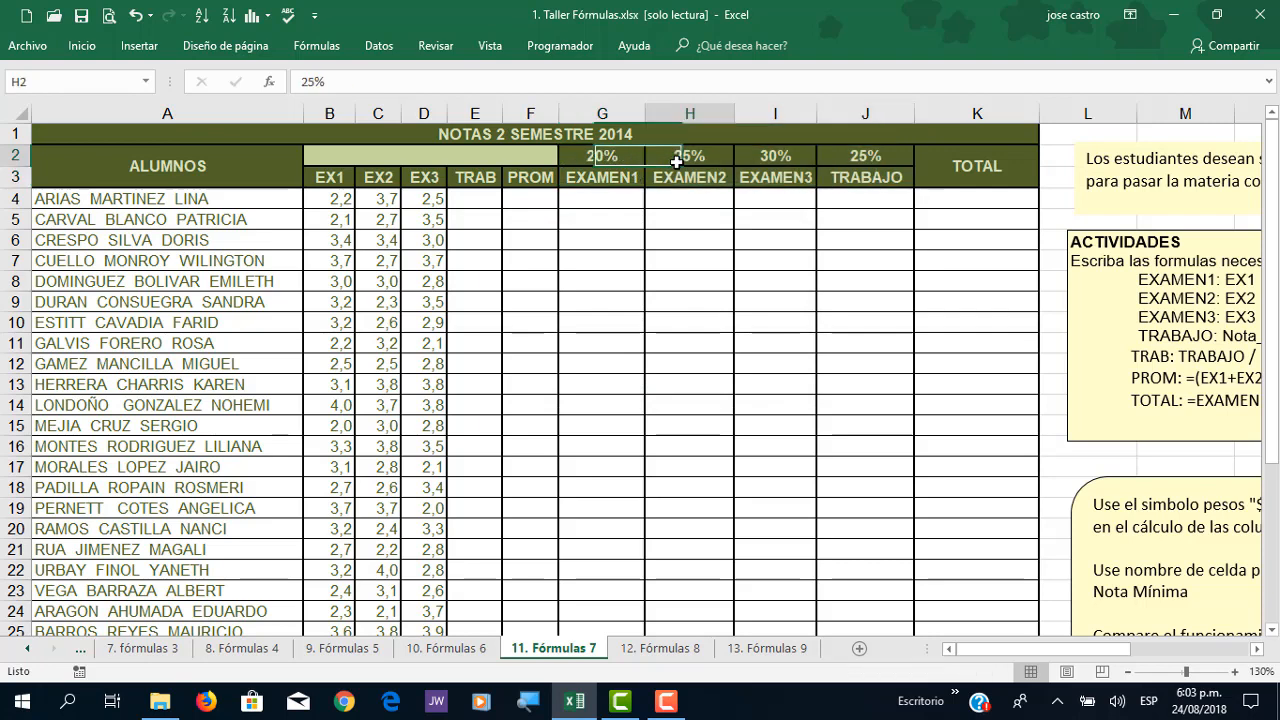
click(100, 81)
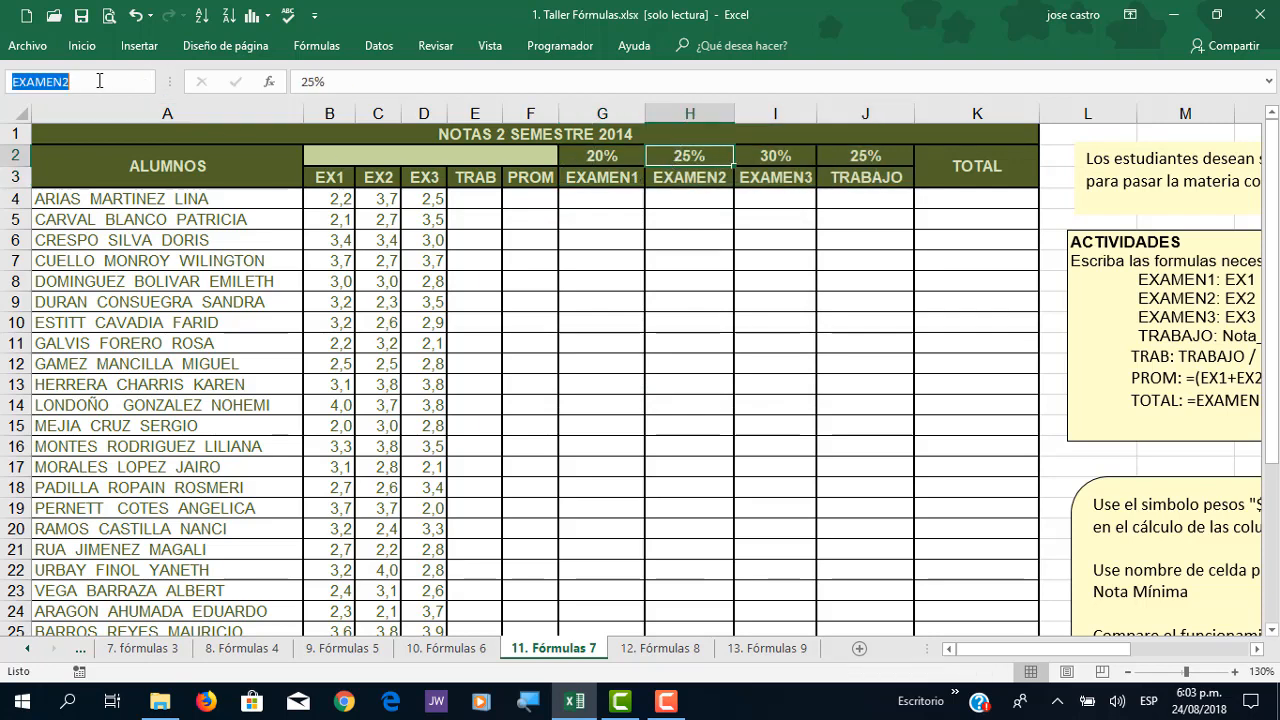
click(790, 160)
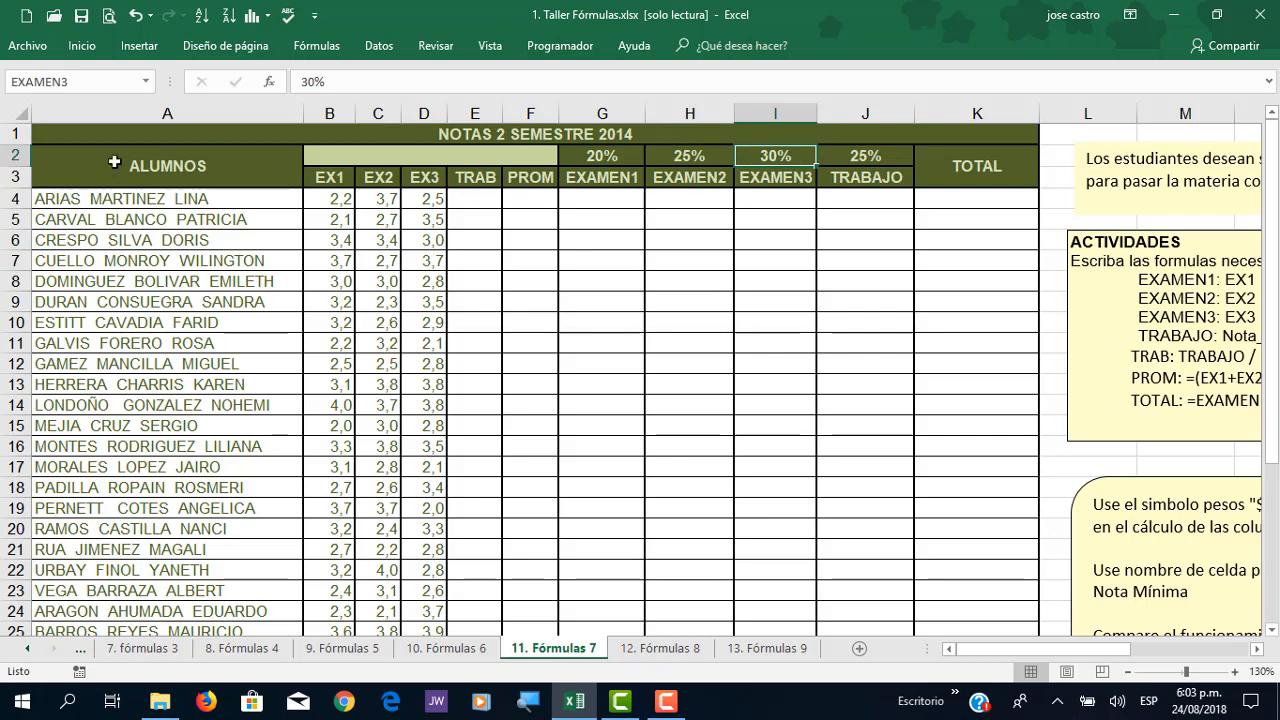
click(470, 202)
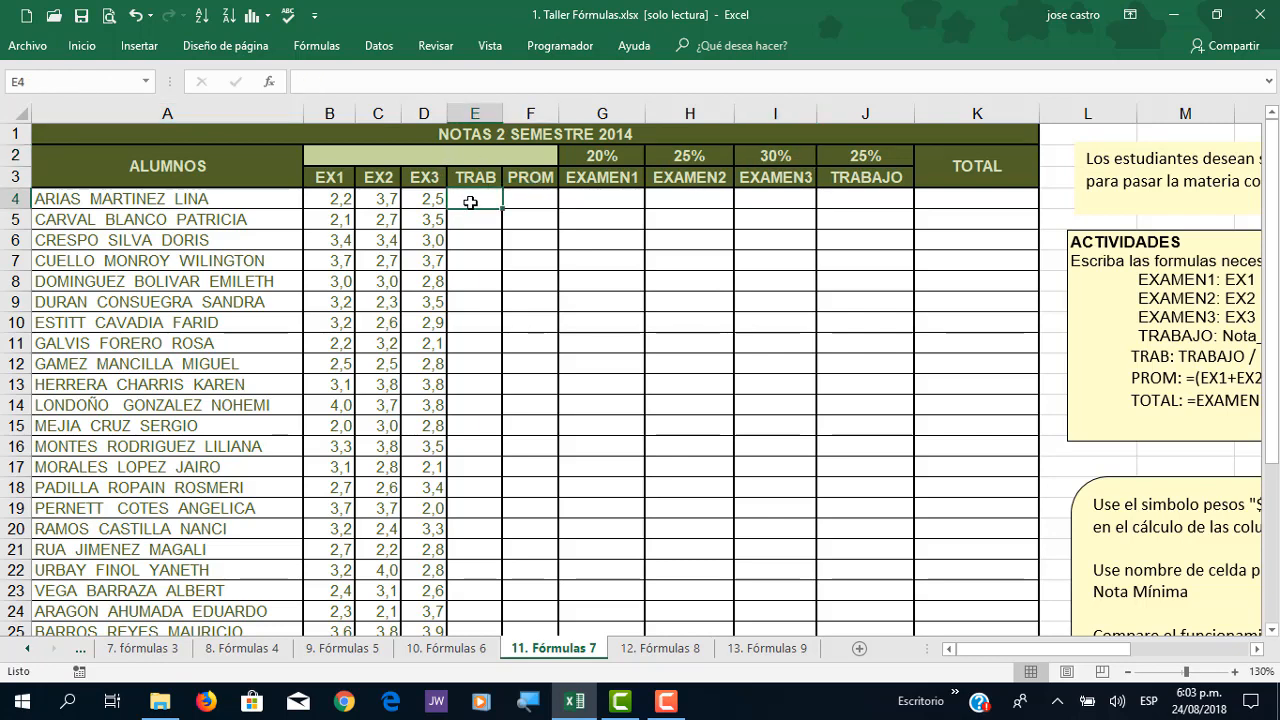
Step: Enter the EXAMEN1 formula +B4*EXAMEN1 in G4 and fill it down through G27
click(624, 196)
text(+)
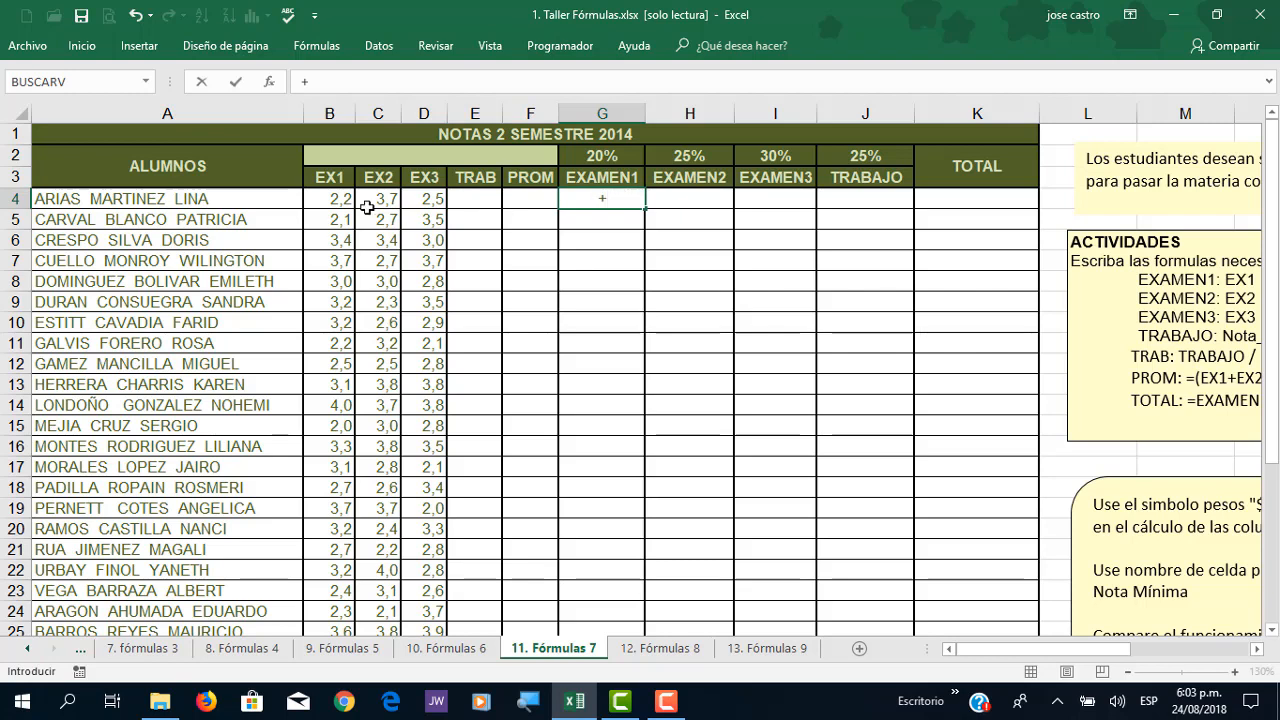
click(318, 198)
text(*)
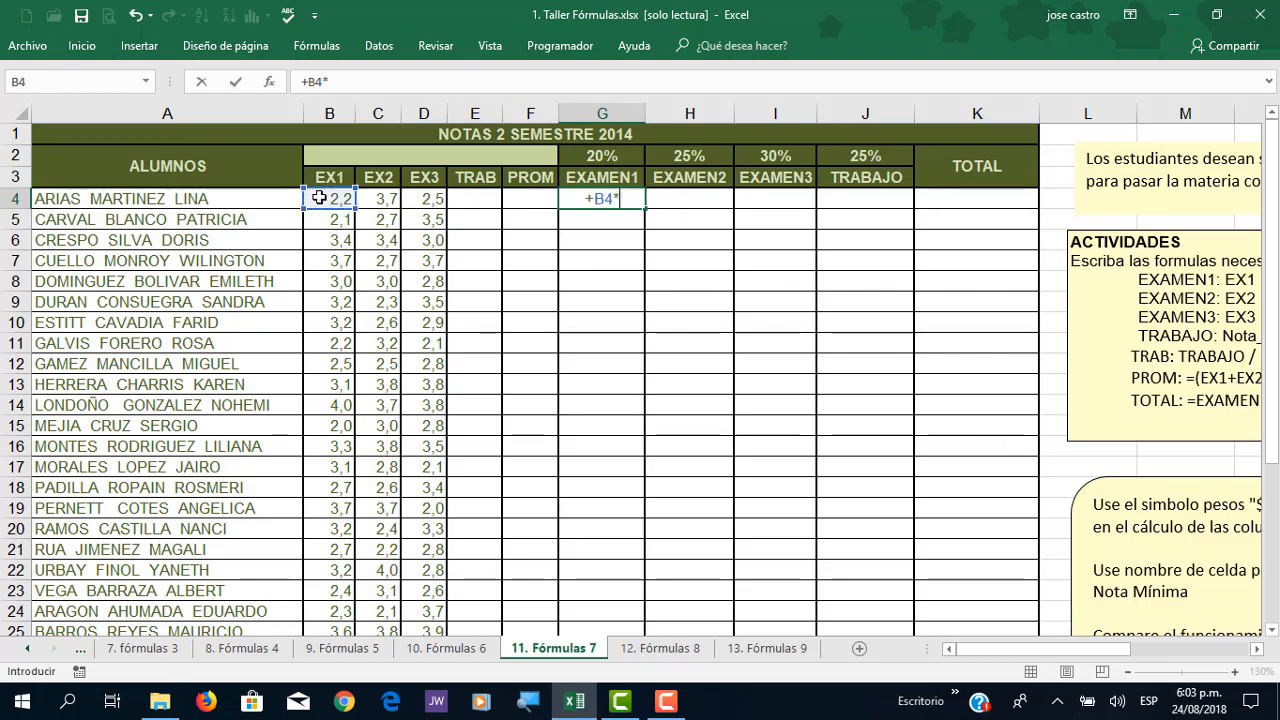
click(607, 157)
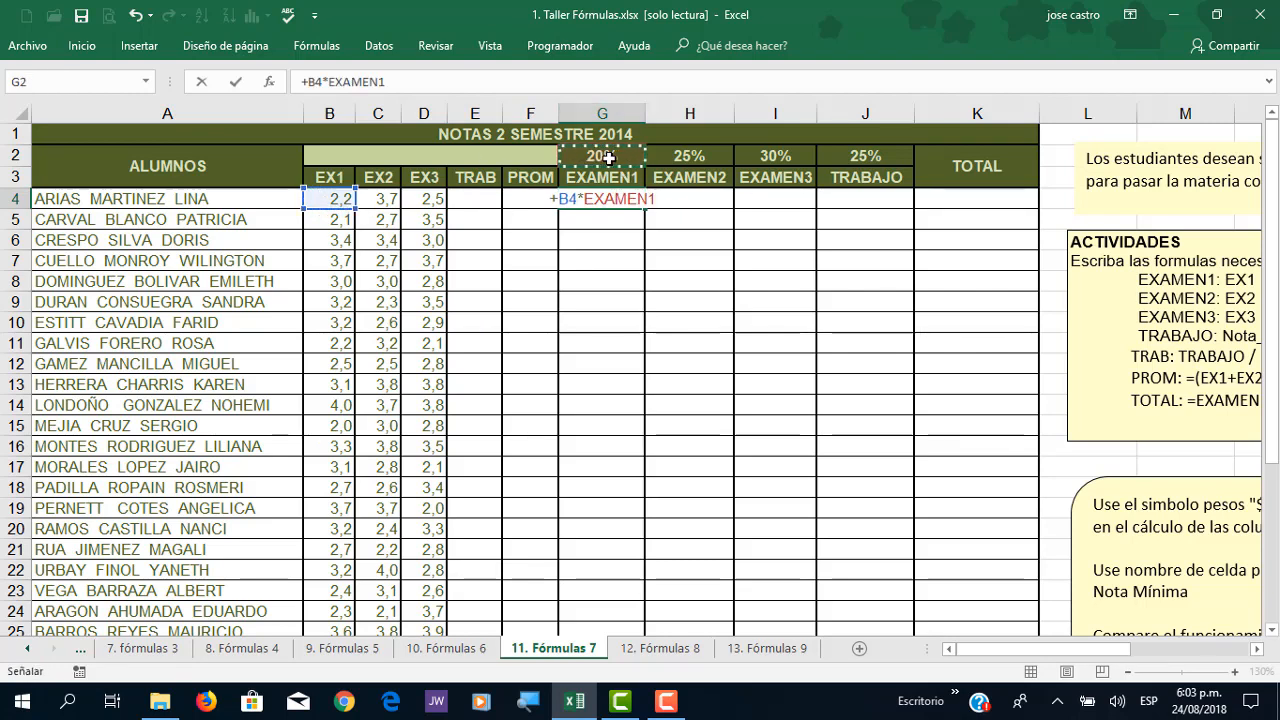
key(Return)
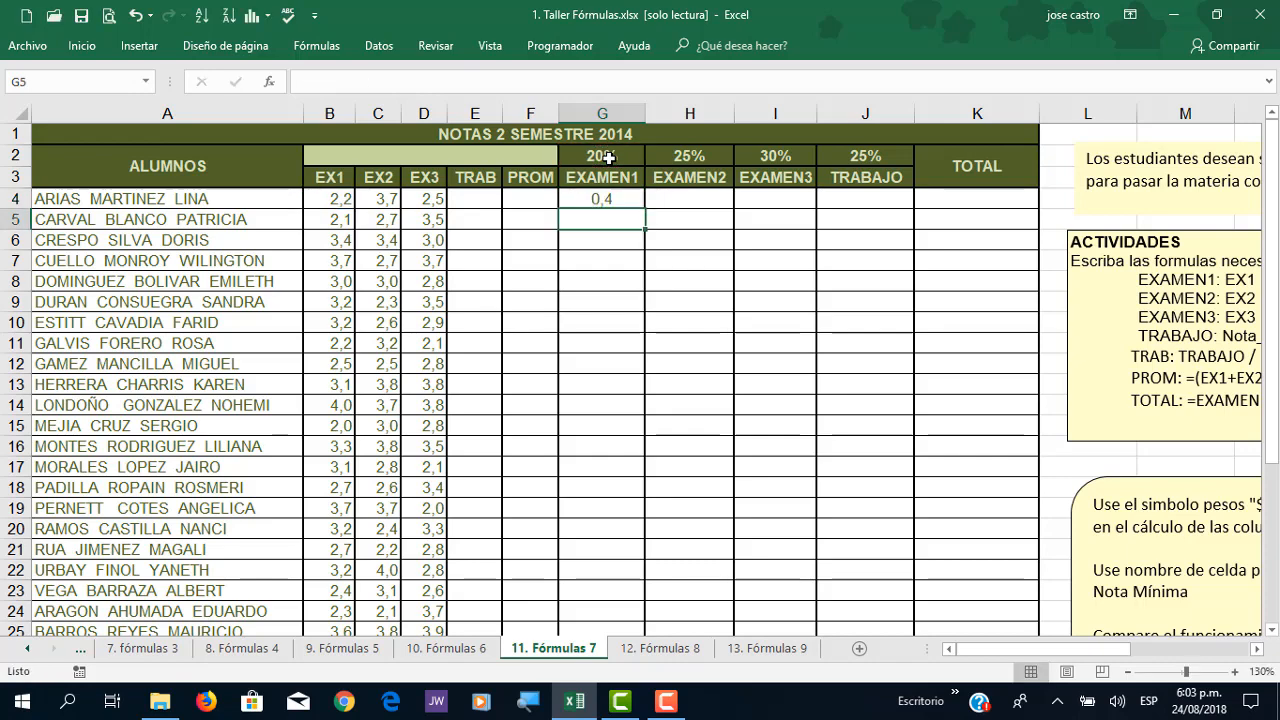
click(630, 198)
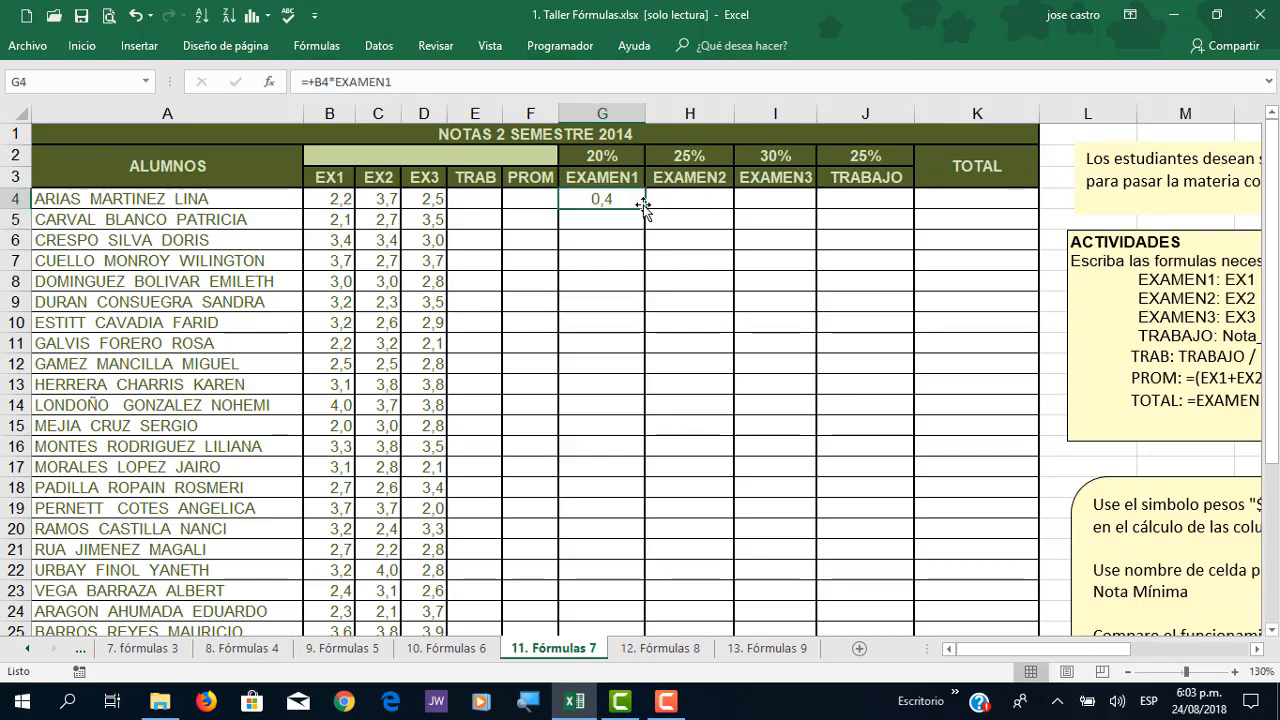
double_click(645, 209)
Step: Check the filled EXAMEN1 formulas at the end of the column and in G13 and G9
click(588, 386)
key(ctrl+Down)
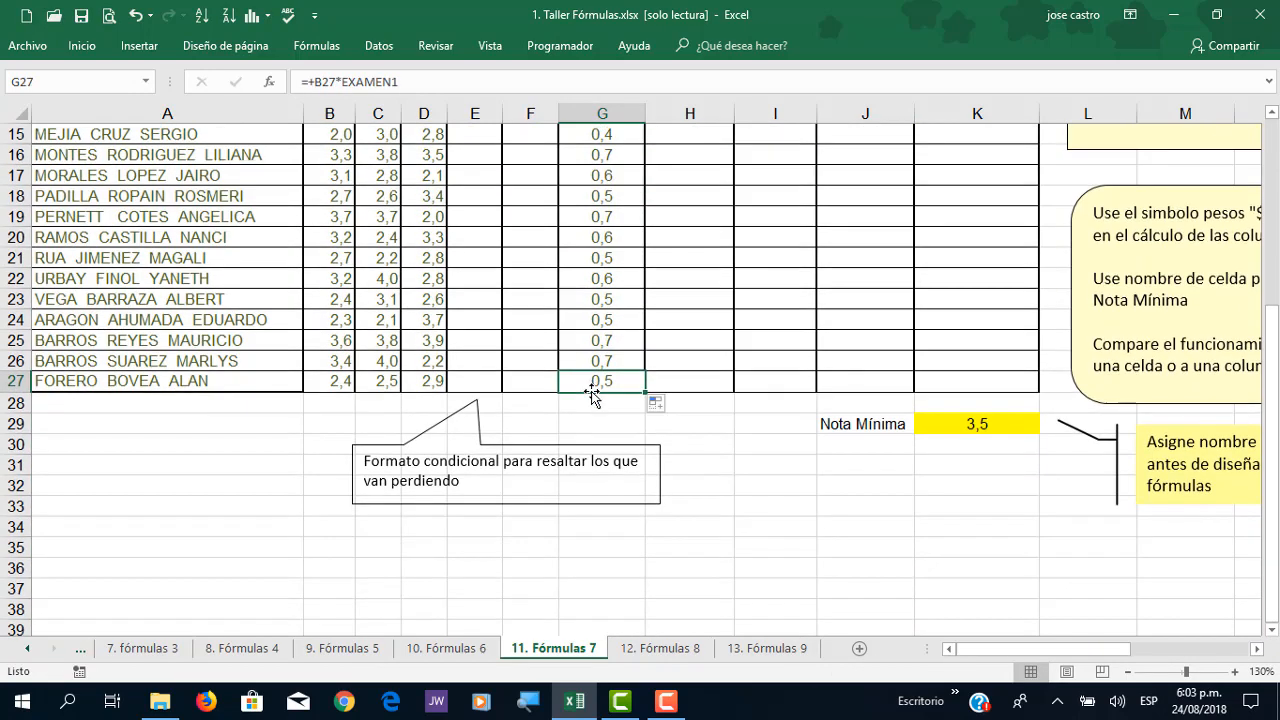
scroll(653, 303, up, 5)
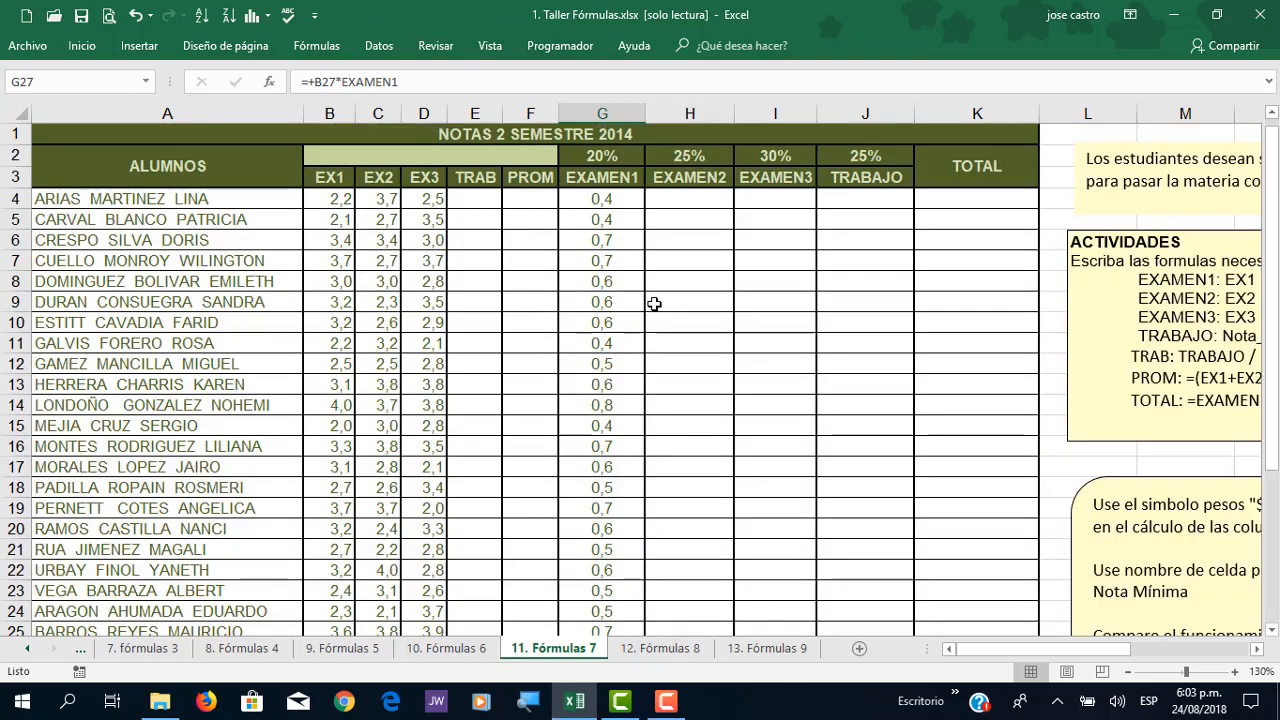
click(606, 385)
double_click(606, 385)
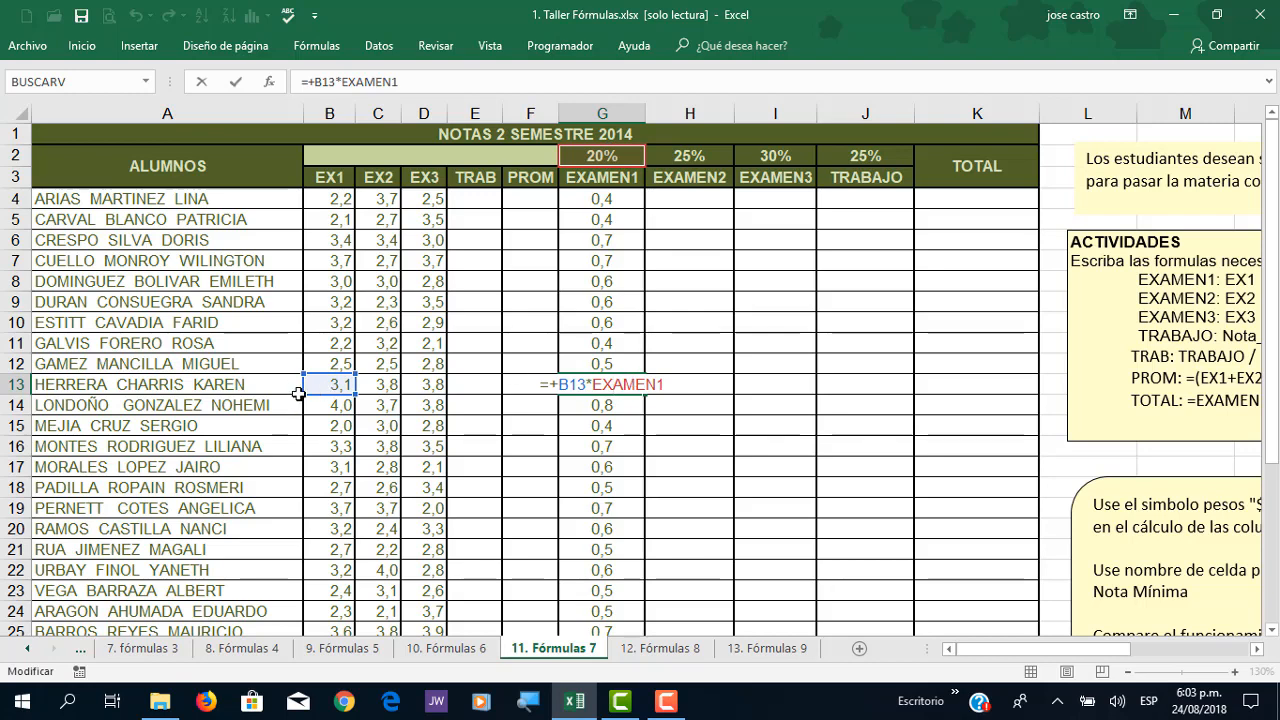
key(Escape)
double_click(605, 301)
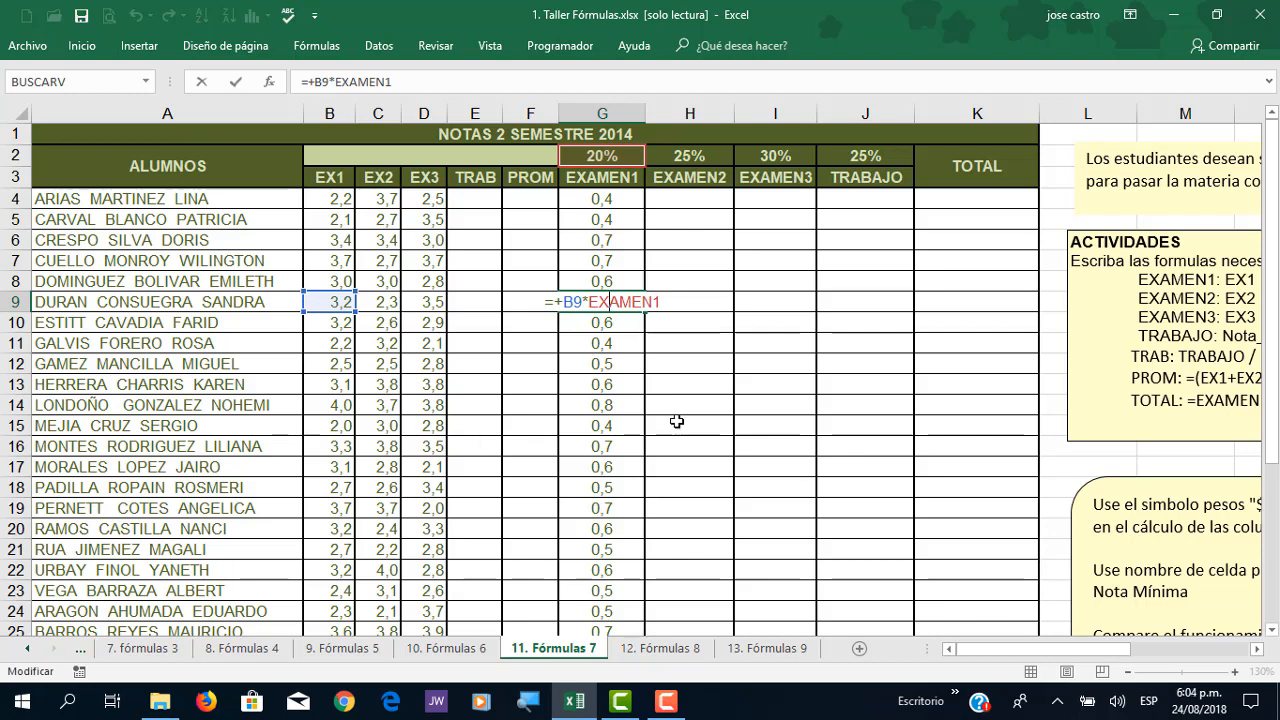
key(ctrl+Return)
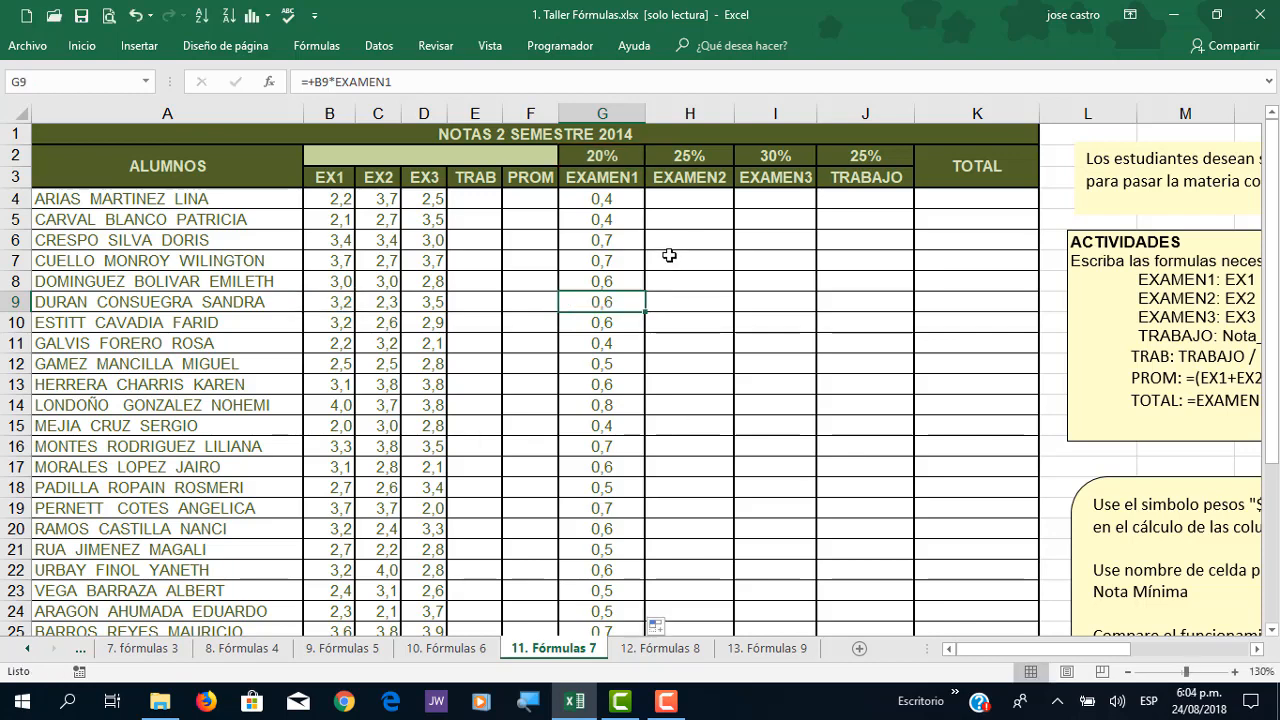
Step: Enter the EXAMEN2 formula +C4*EXAMEN2 in H4 and fill it down through H27
click(687, 206)
text(+)
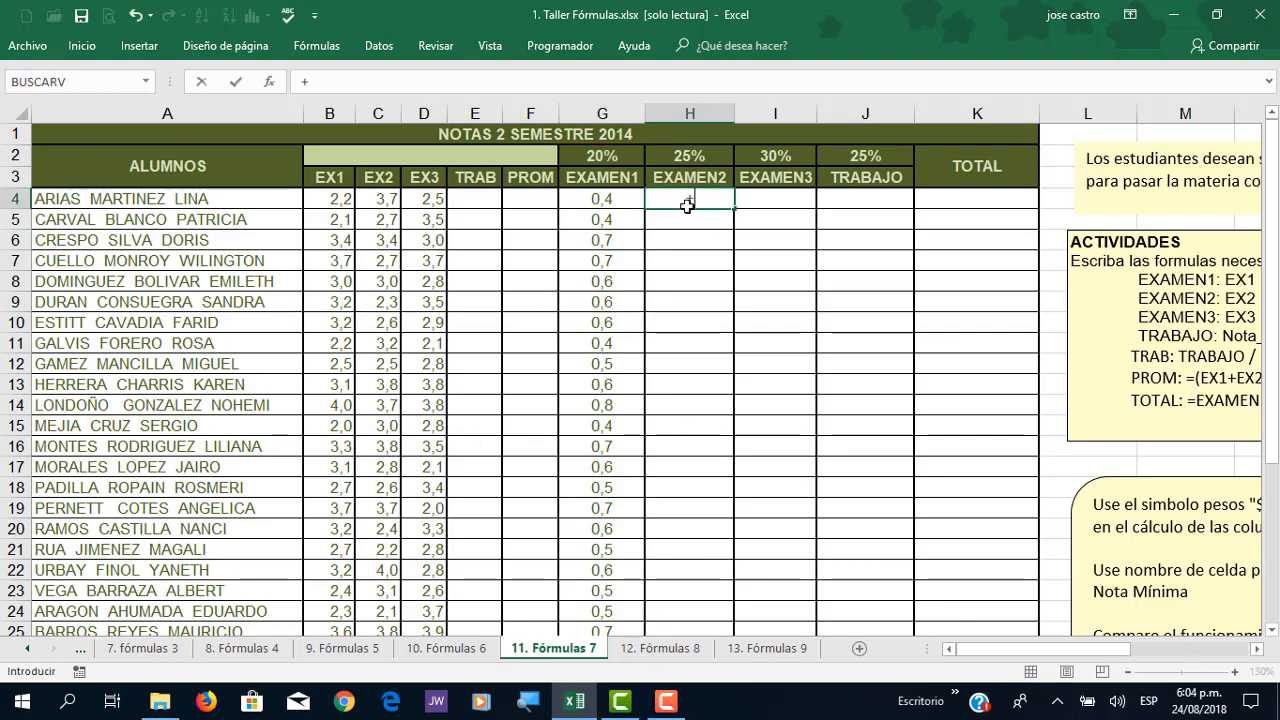
key(Left)
key(Left)
key(Left)
key(Left)
key(Left)
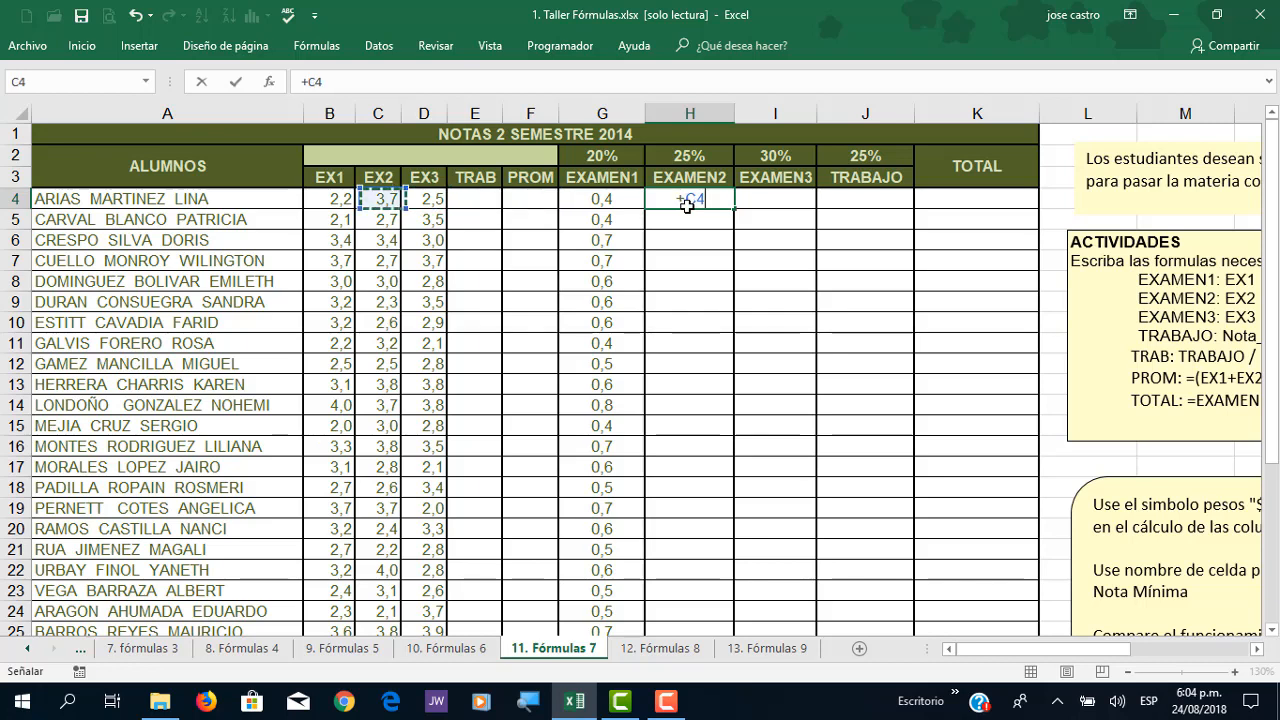
text(*)
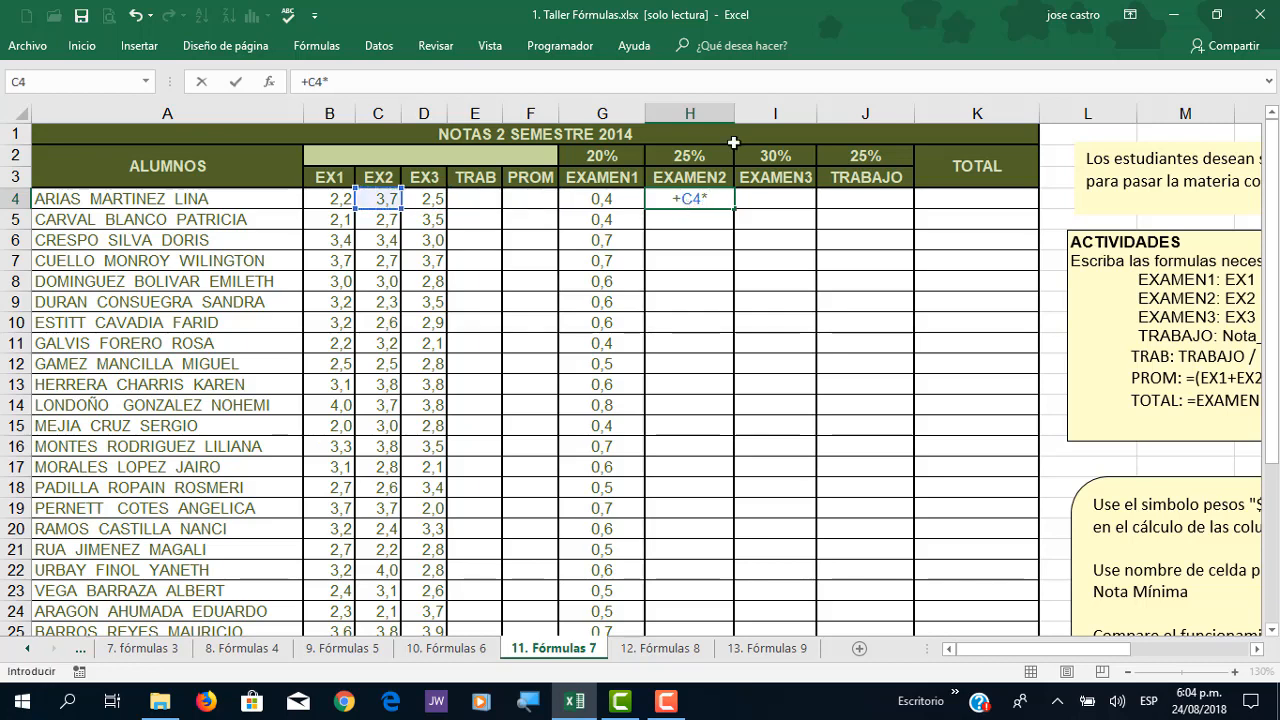
click(700, 158)
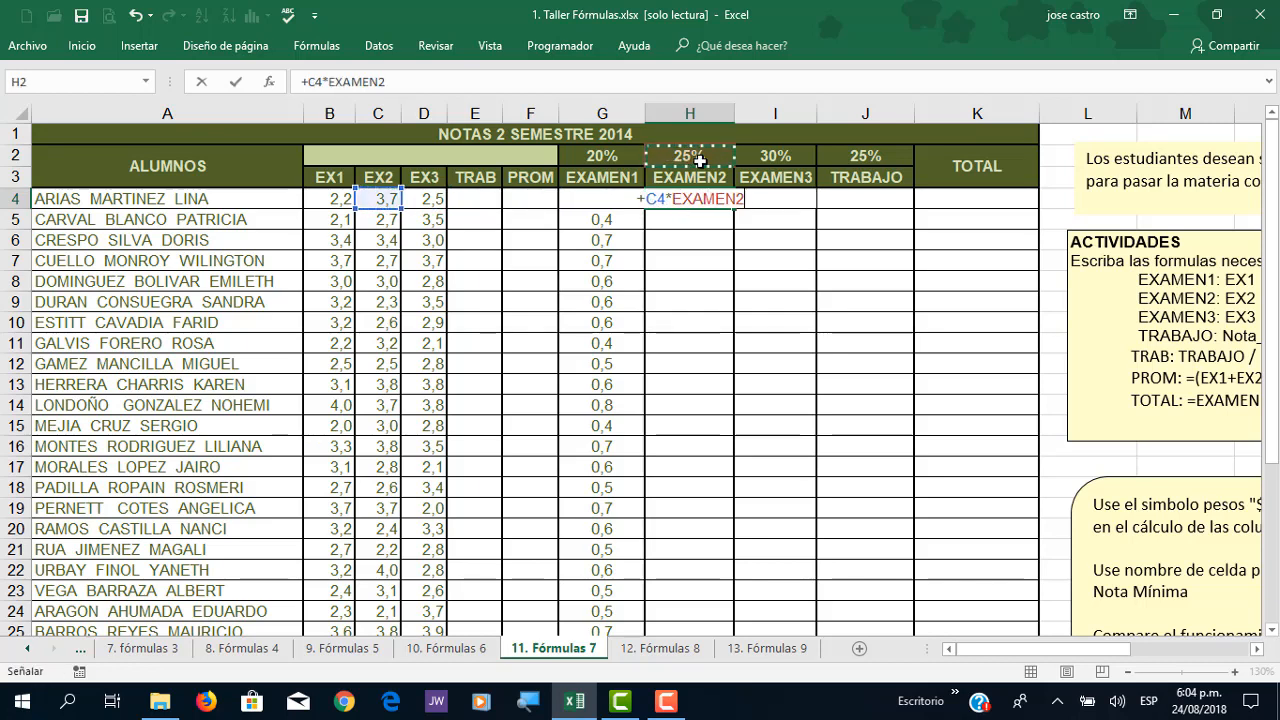
key(Return)
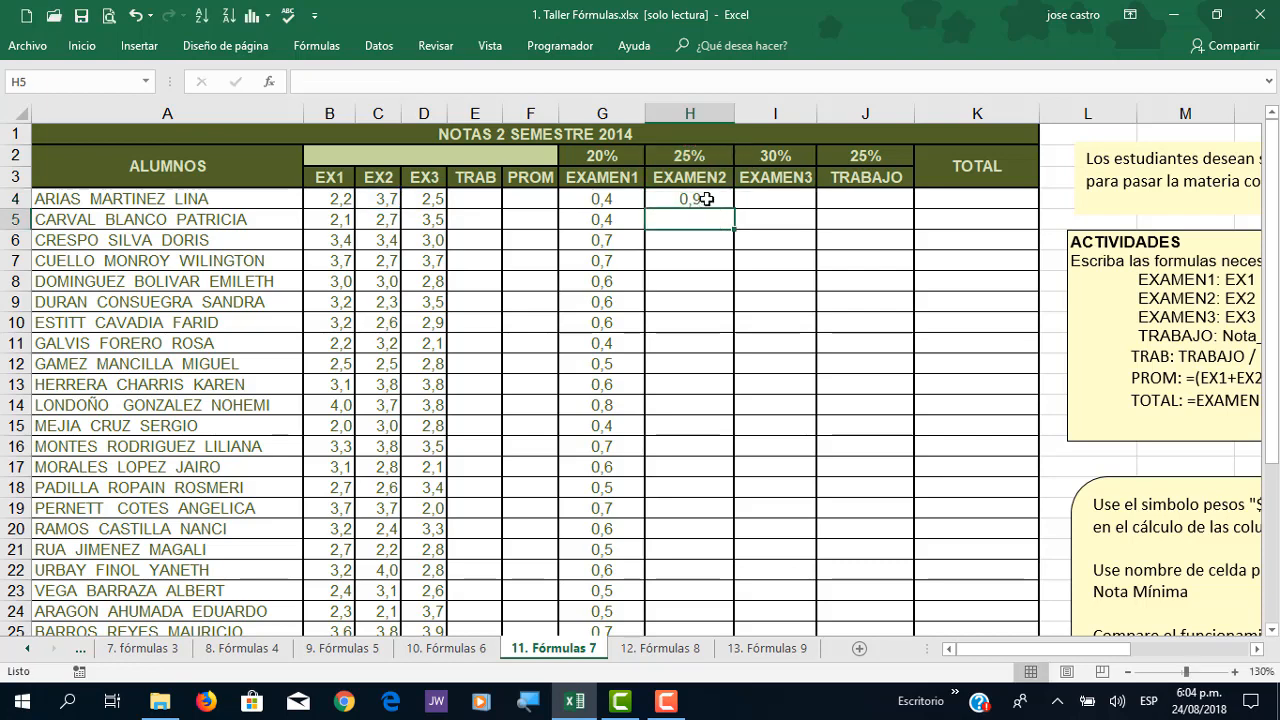
click(706, 199)
double_click(735, 209)
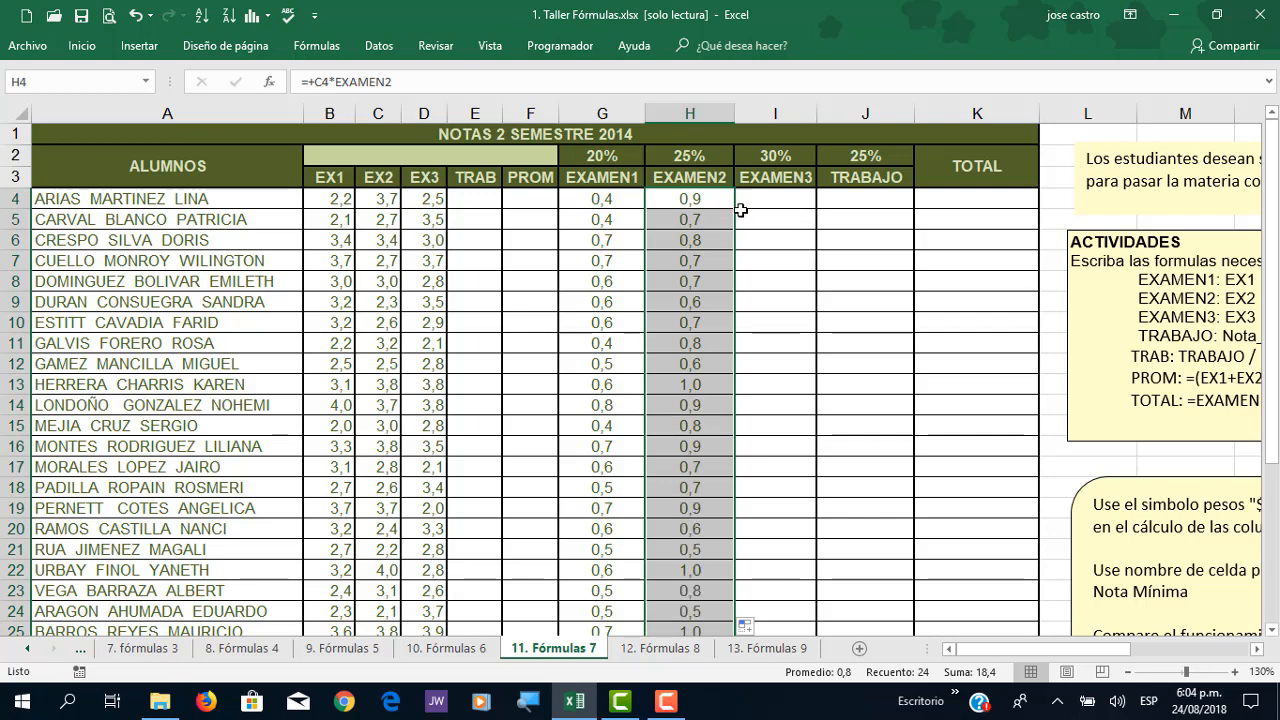
Step: Enter the EXAMEN3 formula +D4*EXAMEN3 in I4 and fill it down the student rows
click(763, 201)
text(+)
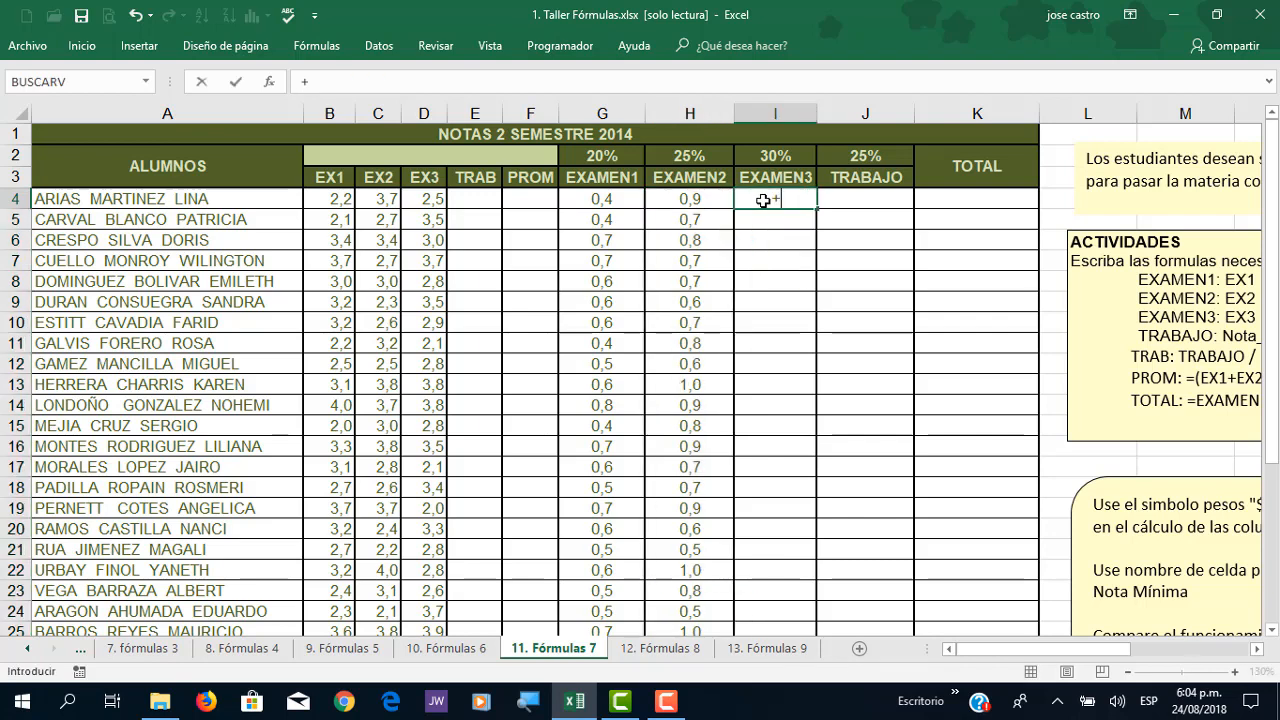
key(Left)
key(Left)
key(Left)
key(Left)
key(Left)
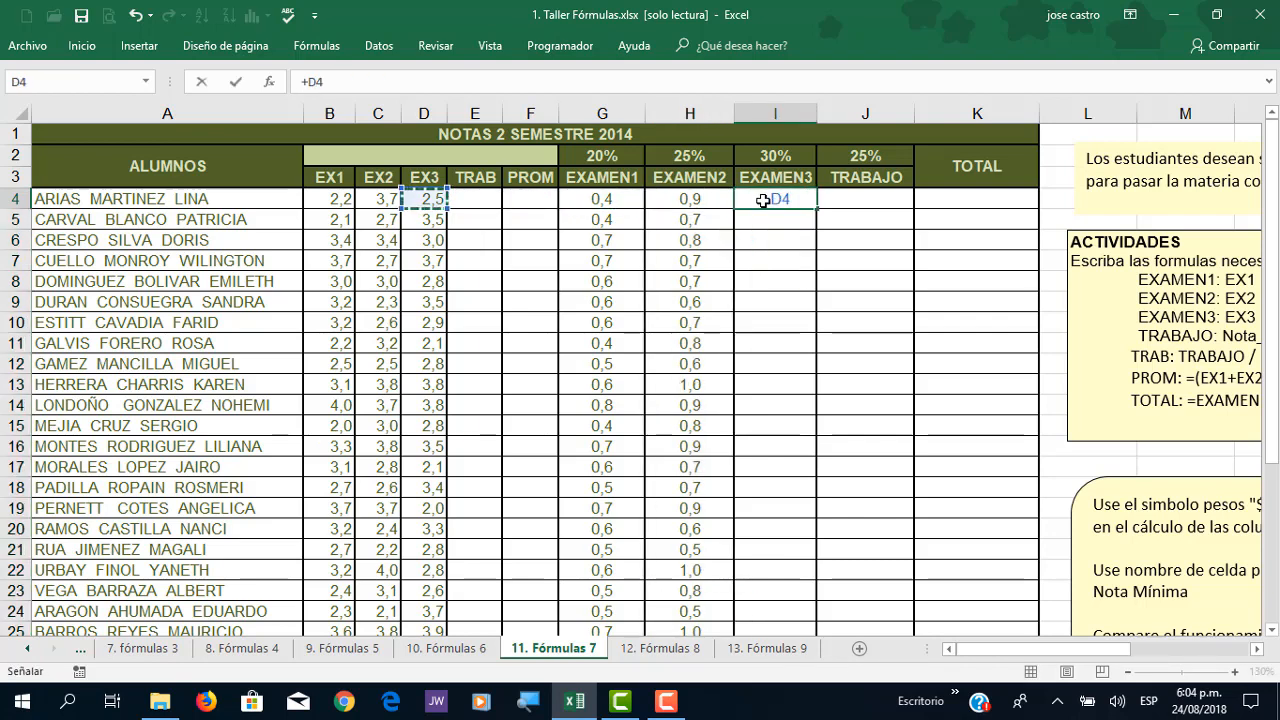
text(*)
click(808, 155)
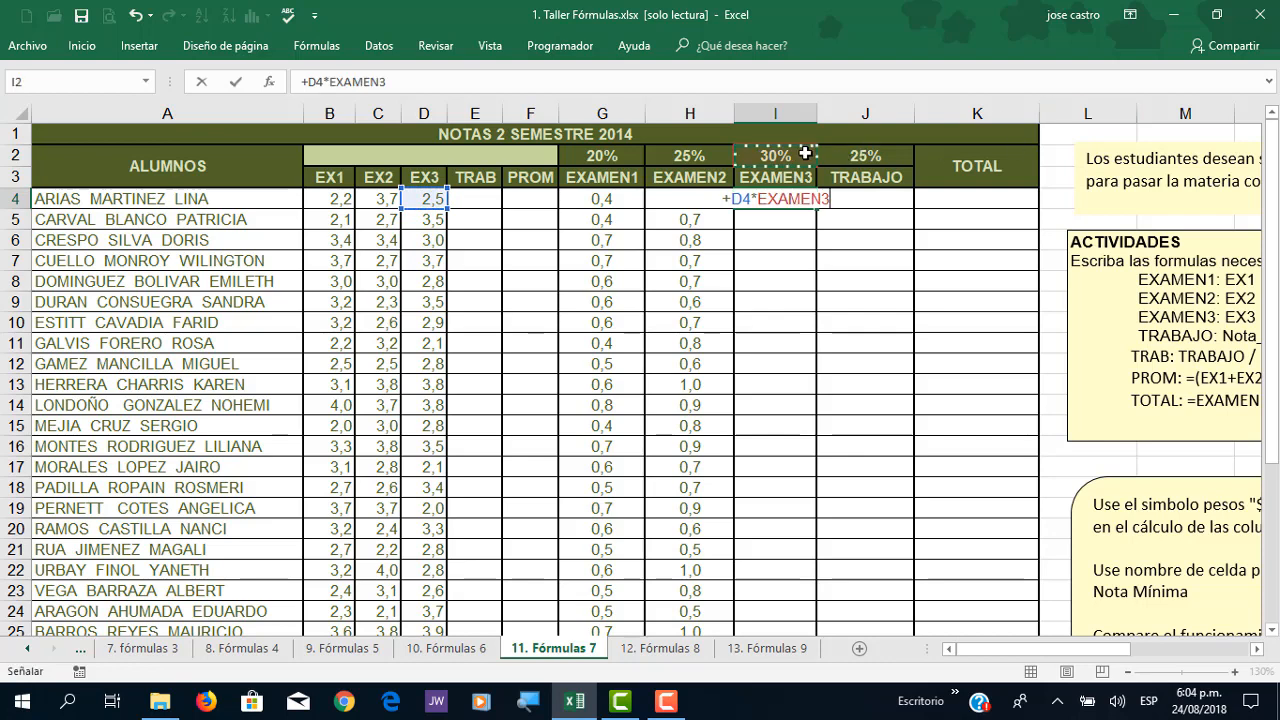
key(Return)
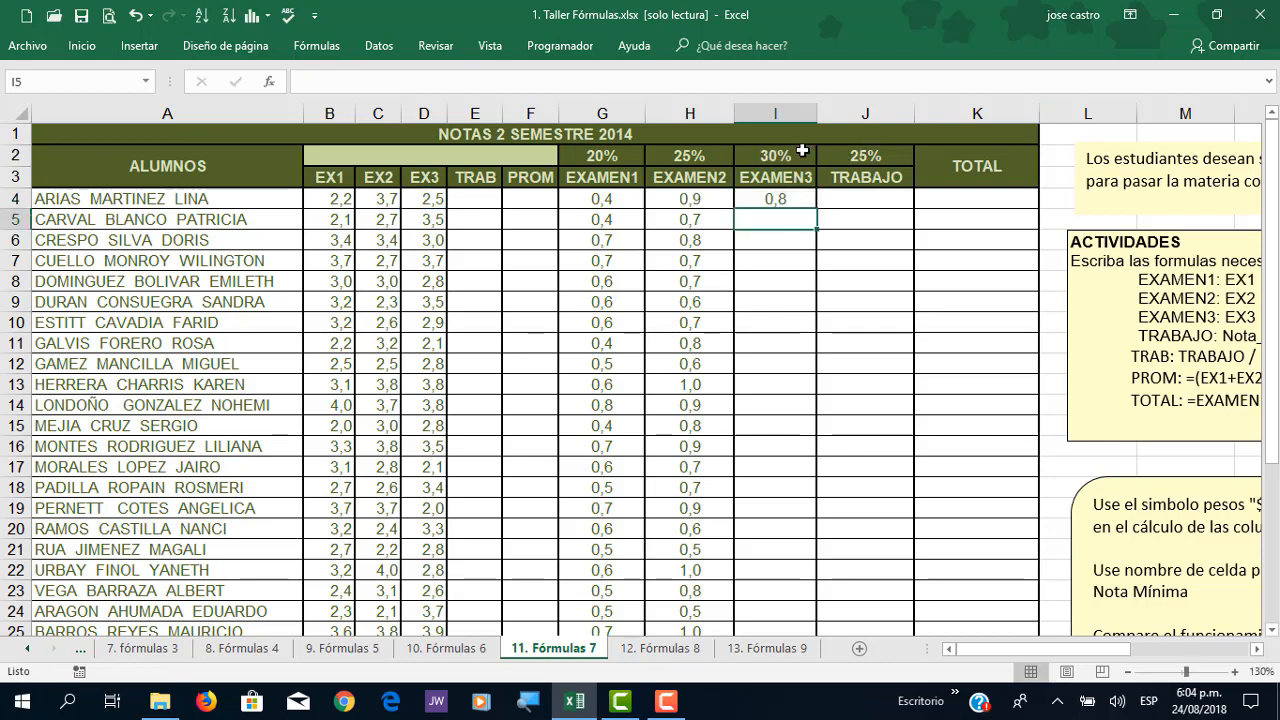
click(808, 201)
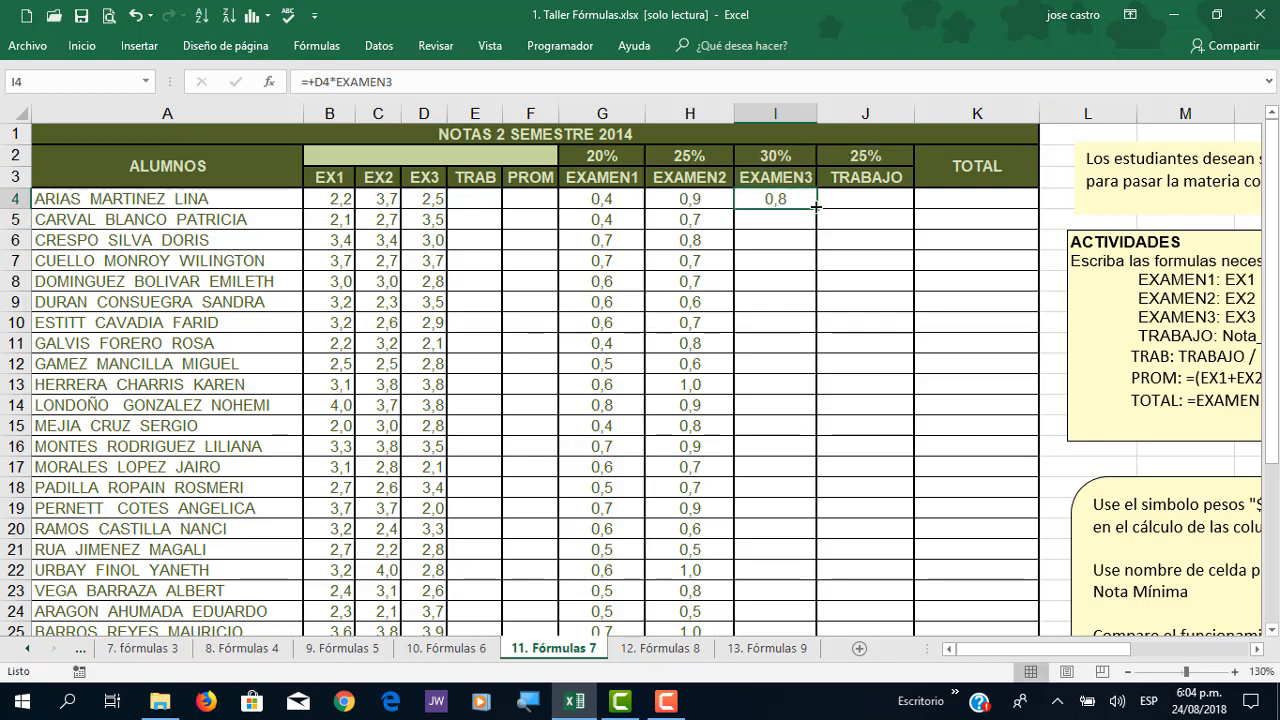
double_click(816, 206)
Step: Check the filled EXAMEN2 formulas in H11, at the end of the column and in H16
click(705, 345)
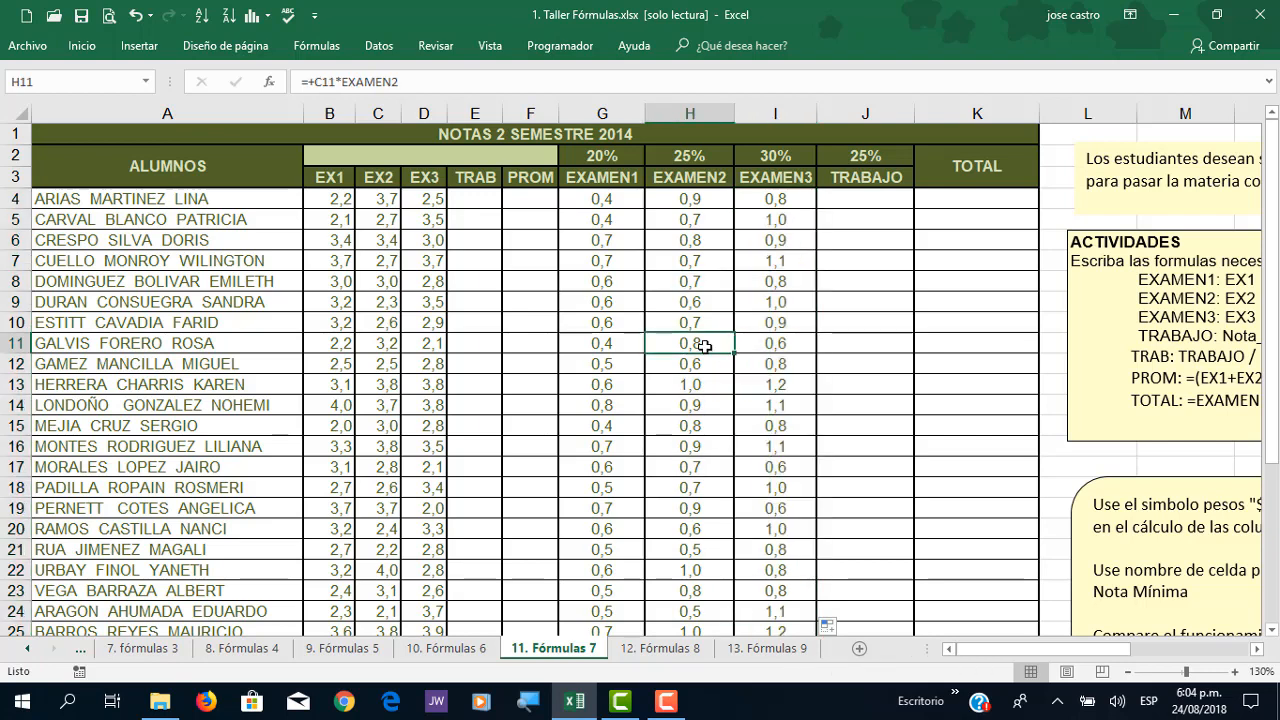
double_click(705, 345)
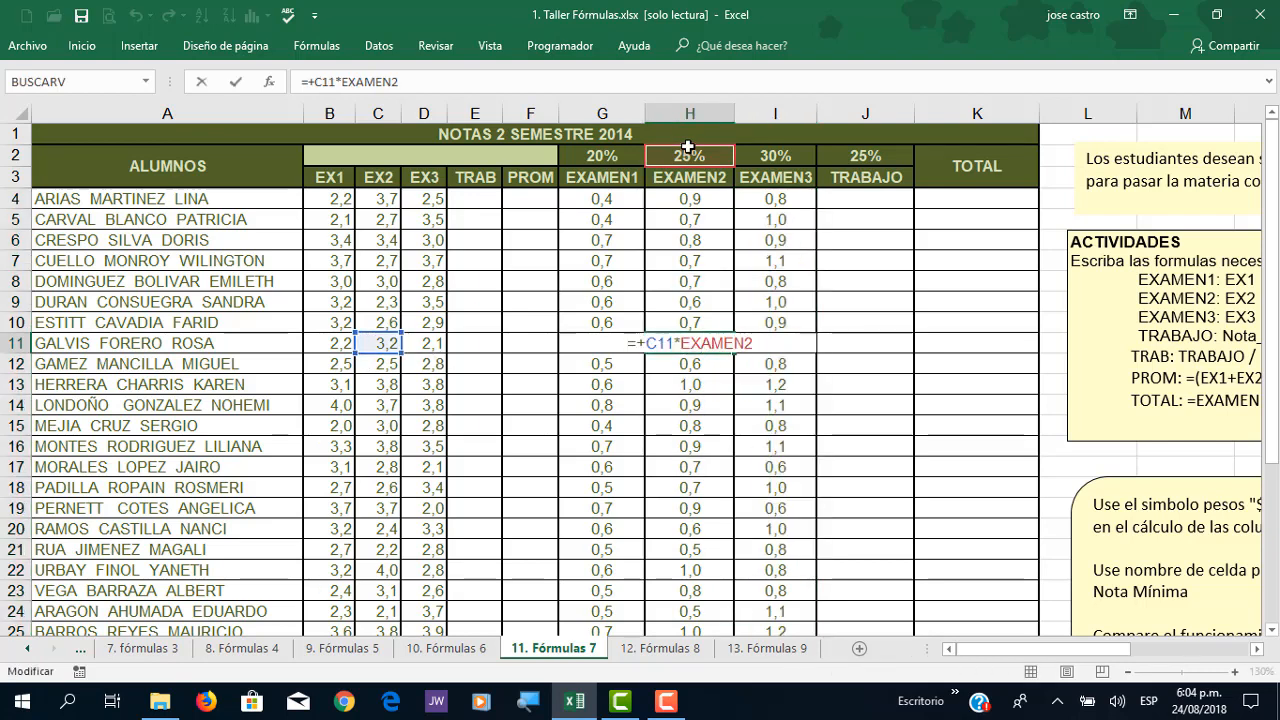
key(Escape)
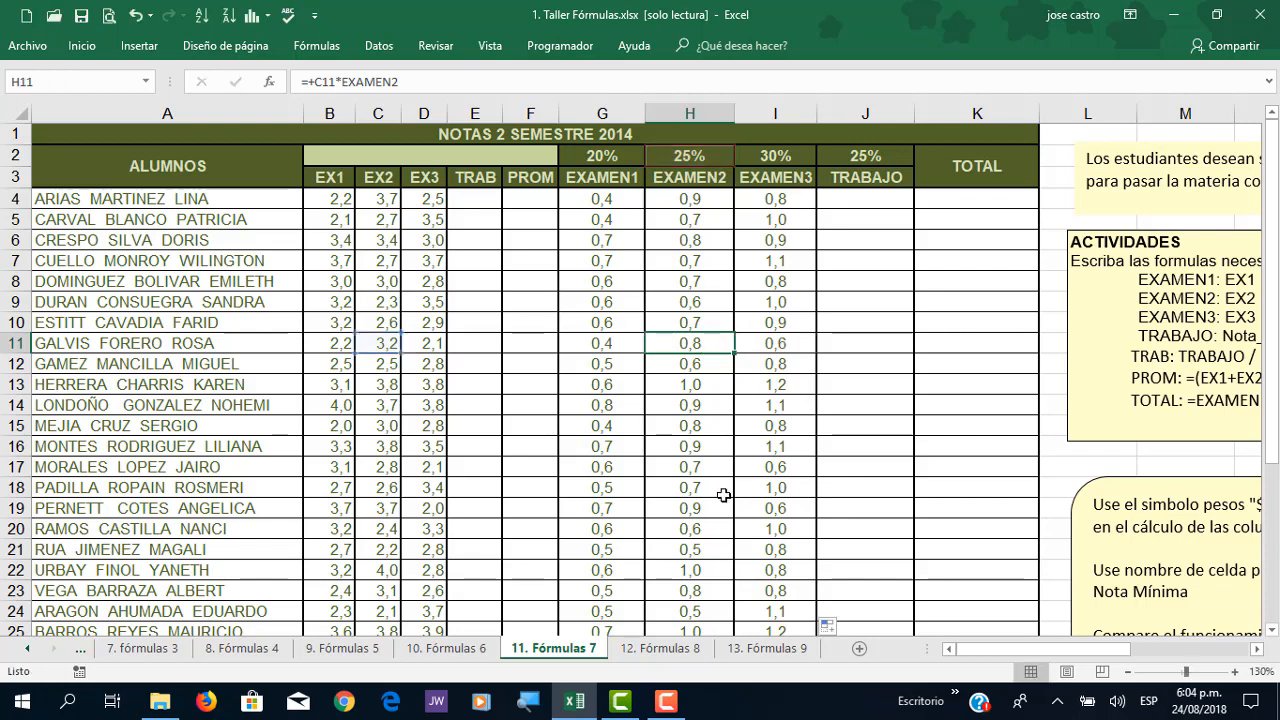
click(726, 489)
key(ctrl+Down)
scroll(700, 344, up, 5)
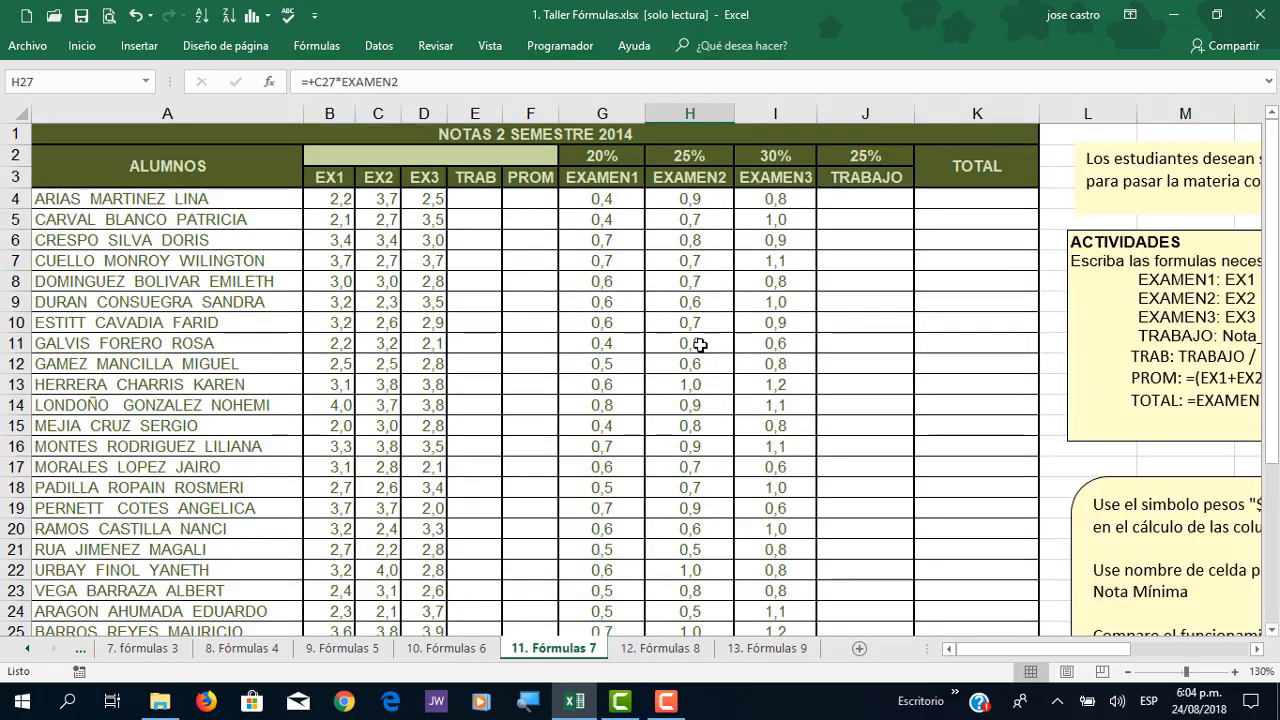
double_click(690, 446)
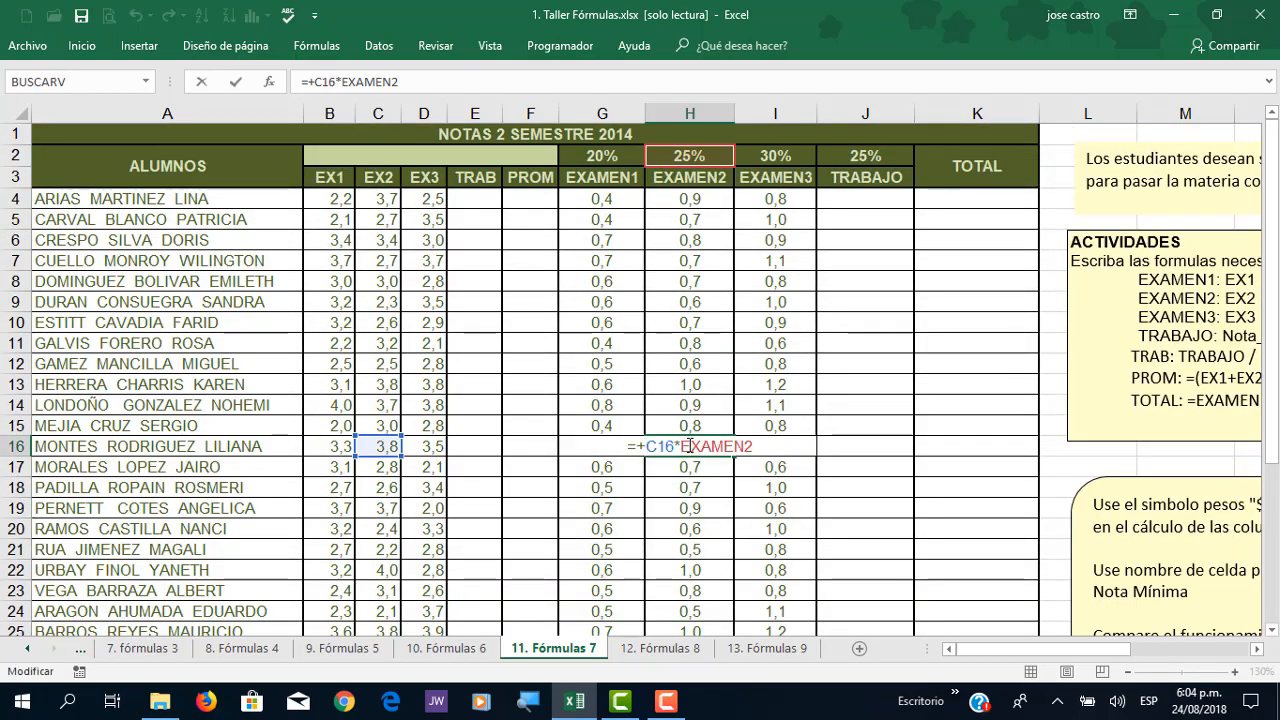
key(Escape)
Step: Check the filled EXAMEN3 formulas in I6, at the end of the column, and in I18 and I22
double_click(776, 240)
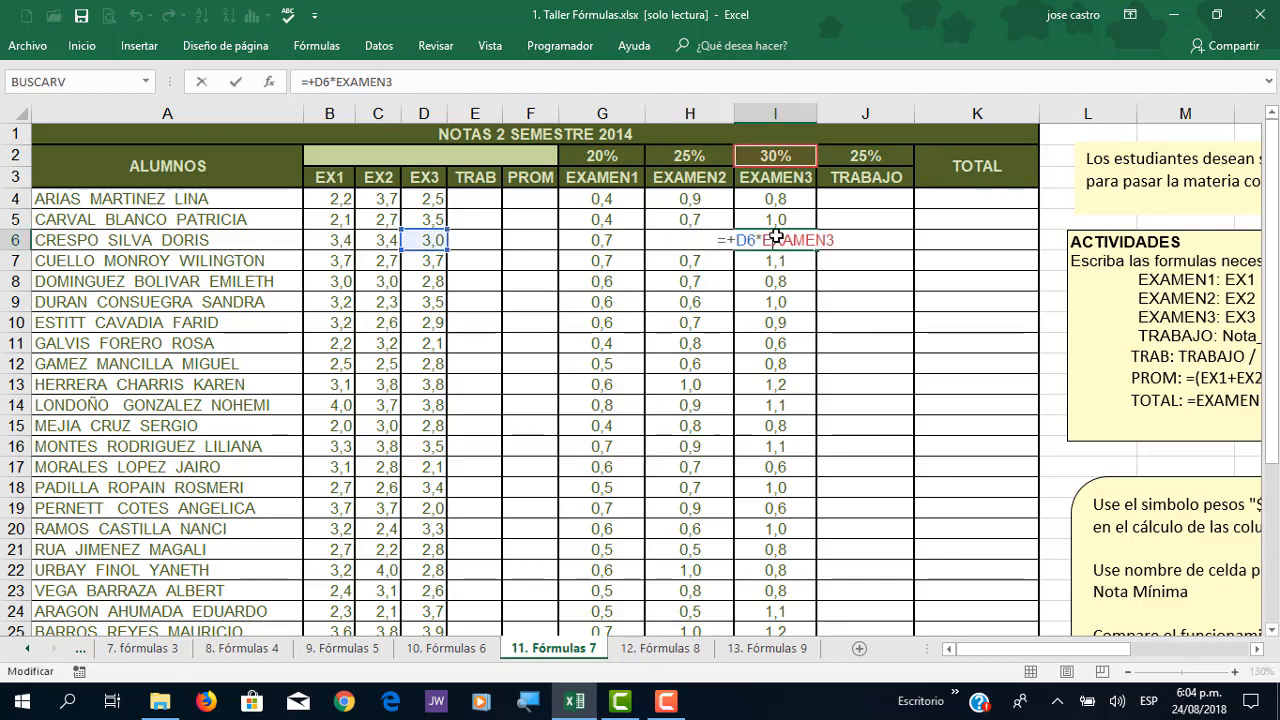
key(Escape)
click(790, 392)
key(ctrl+Down)
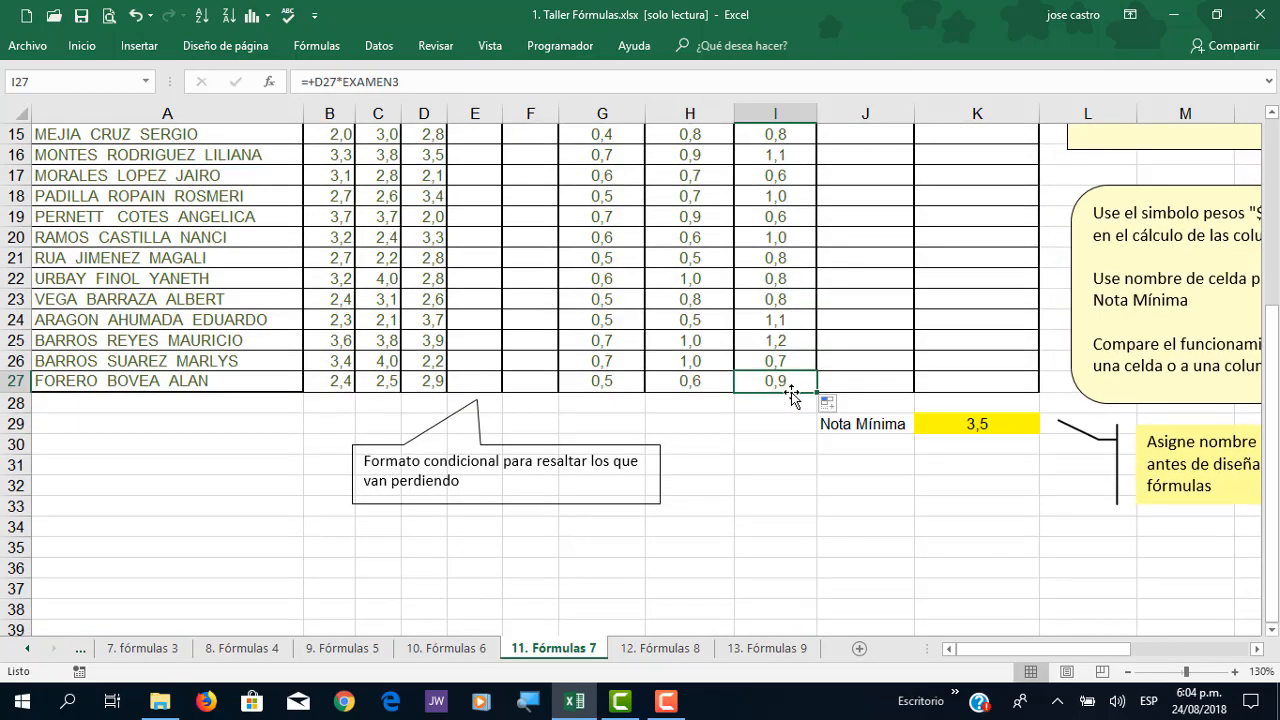
scroll(808, 380, up, 5)
scroll(783, 496, down, 5)
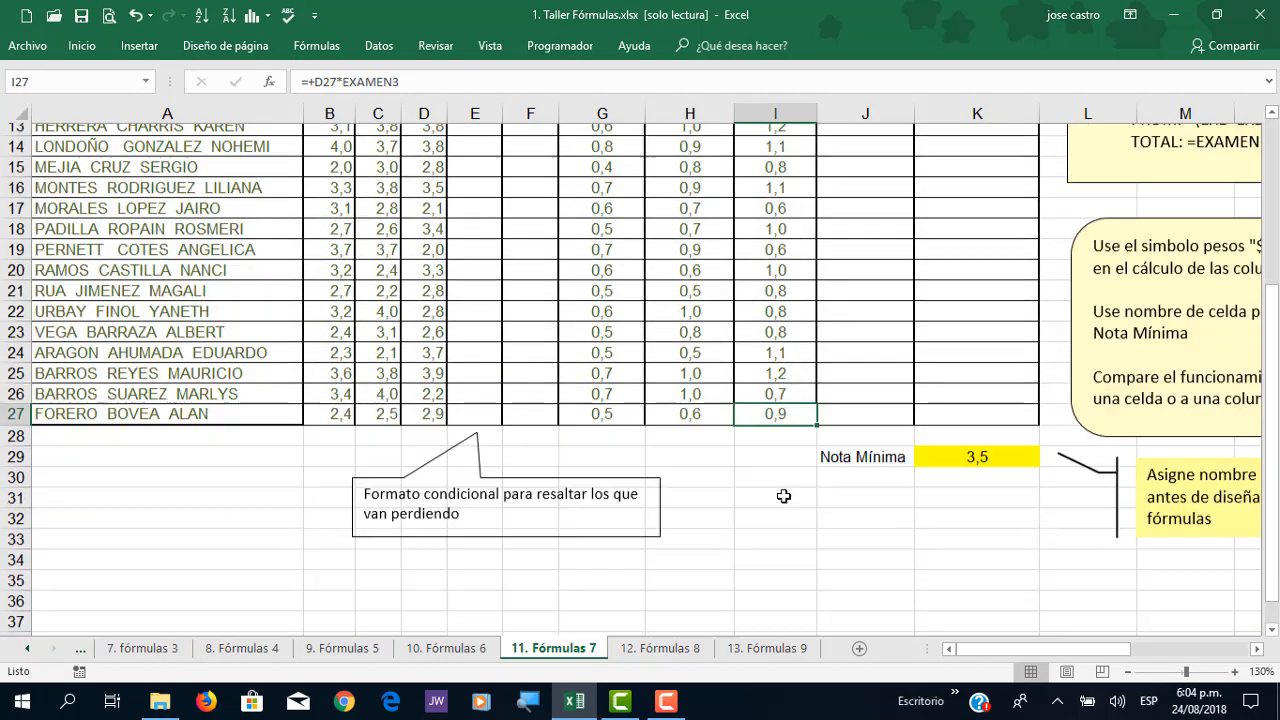
scroll(777, 485, up, 5)
double_click(777, 485)
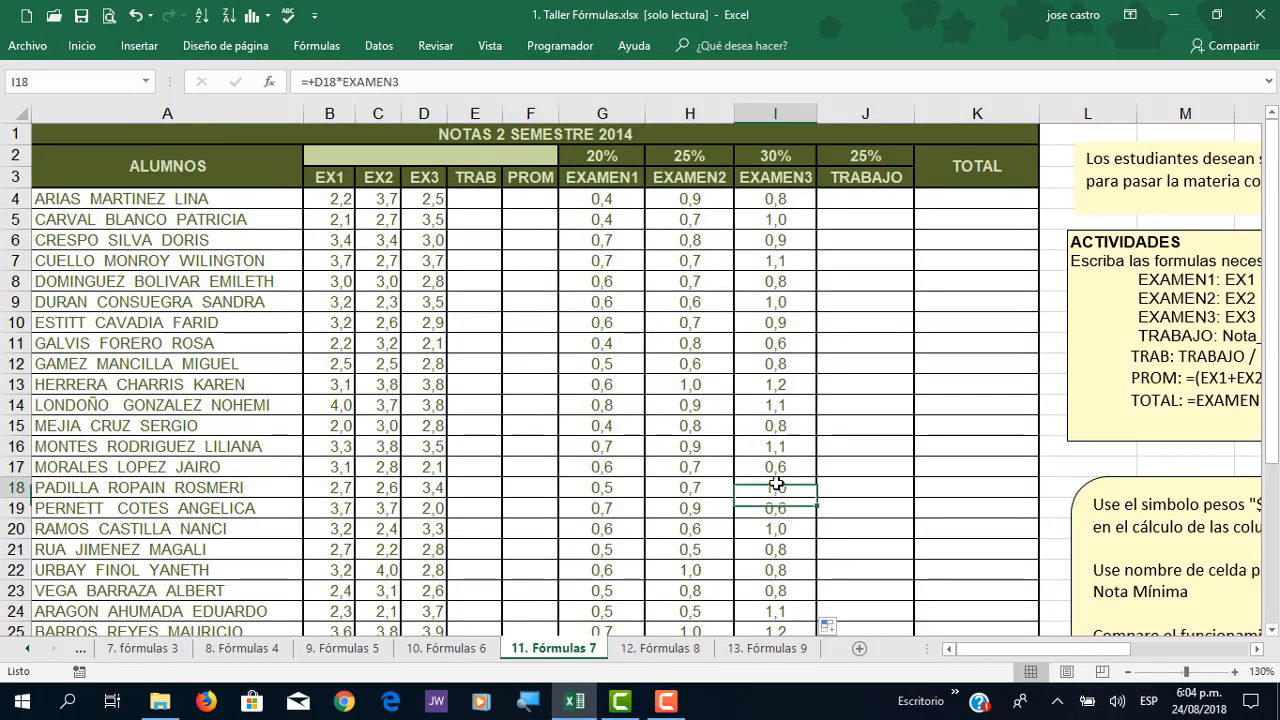
key(Escape)
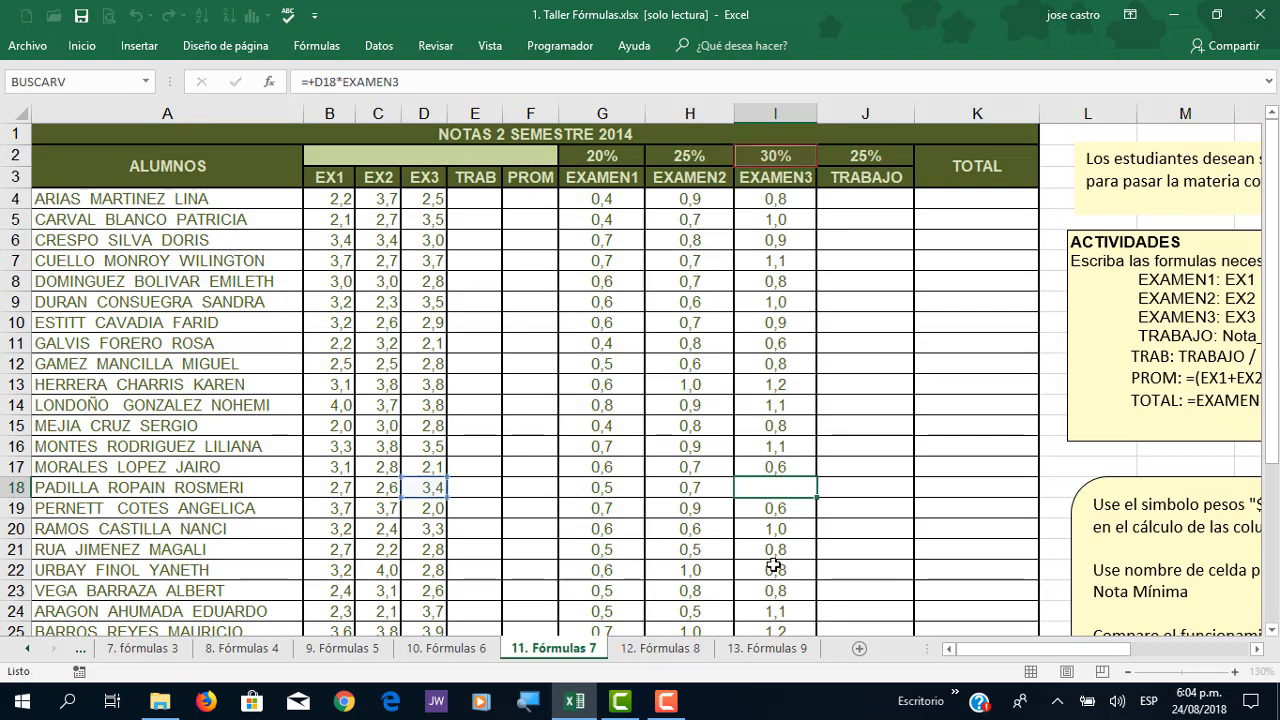
double_click(777, 568)
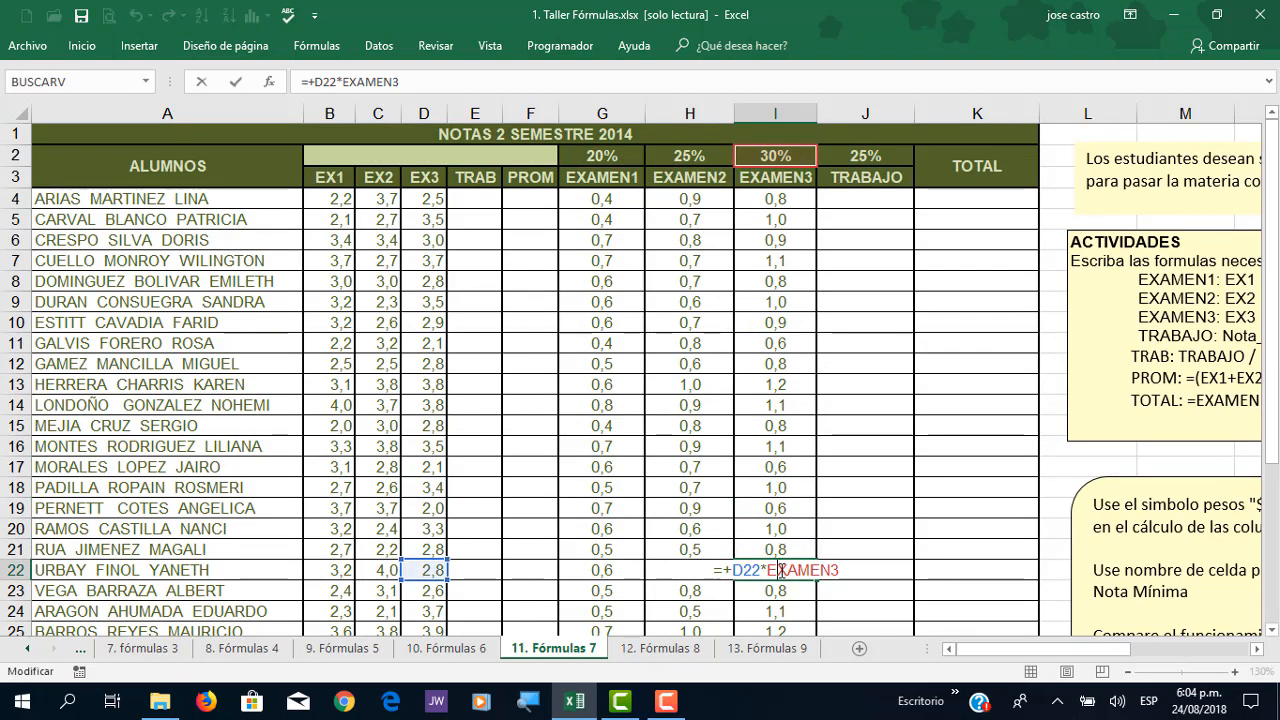
key(Escape)
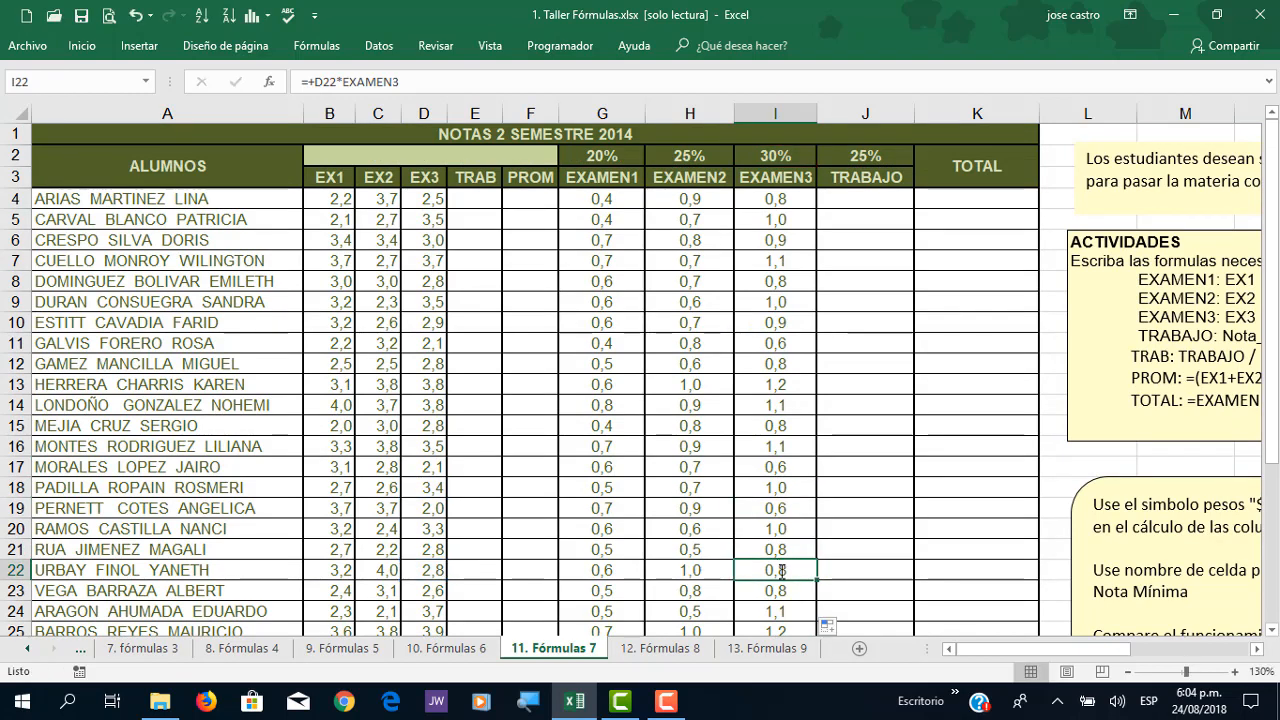
Step: Enter the TOTAL formula +G4+H4+I4 in K4 to add the three weighted exam grades
click(957, 199)
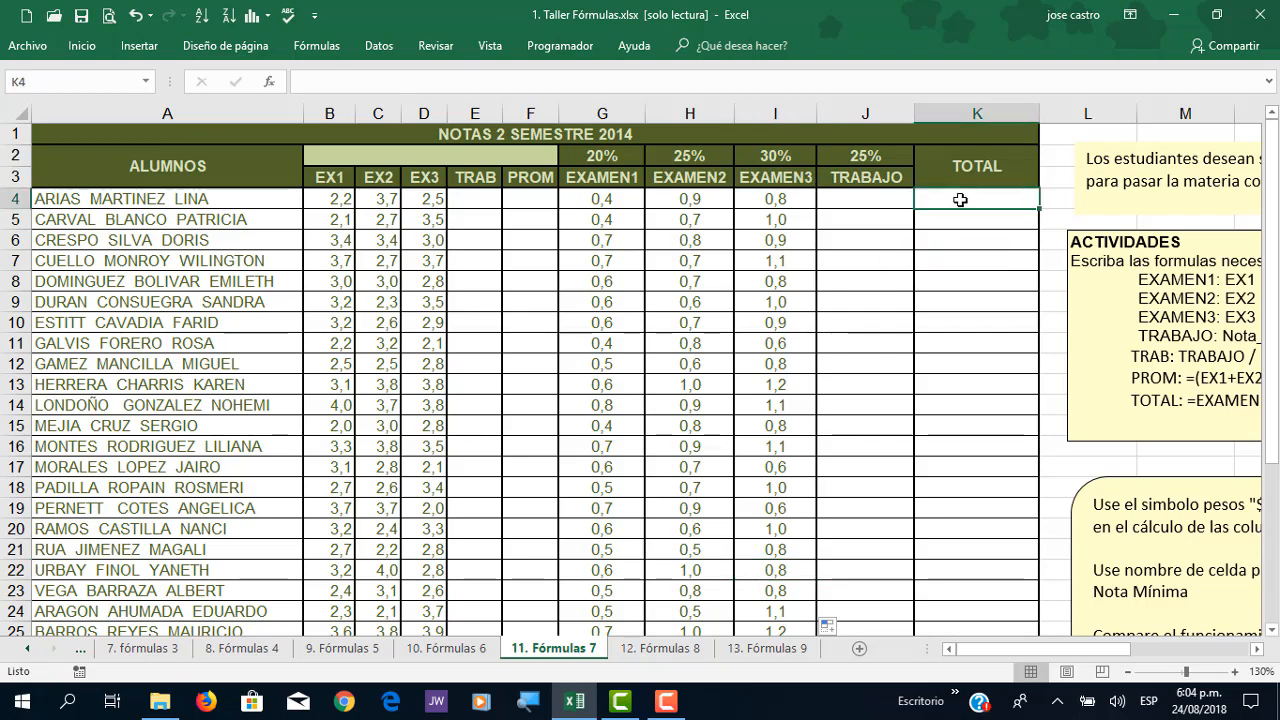
text(+)
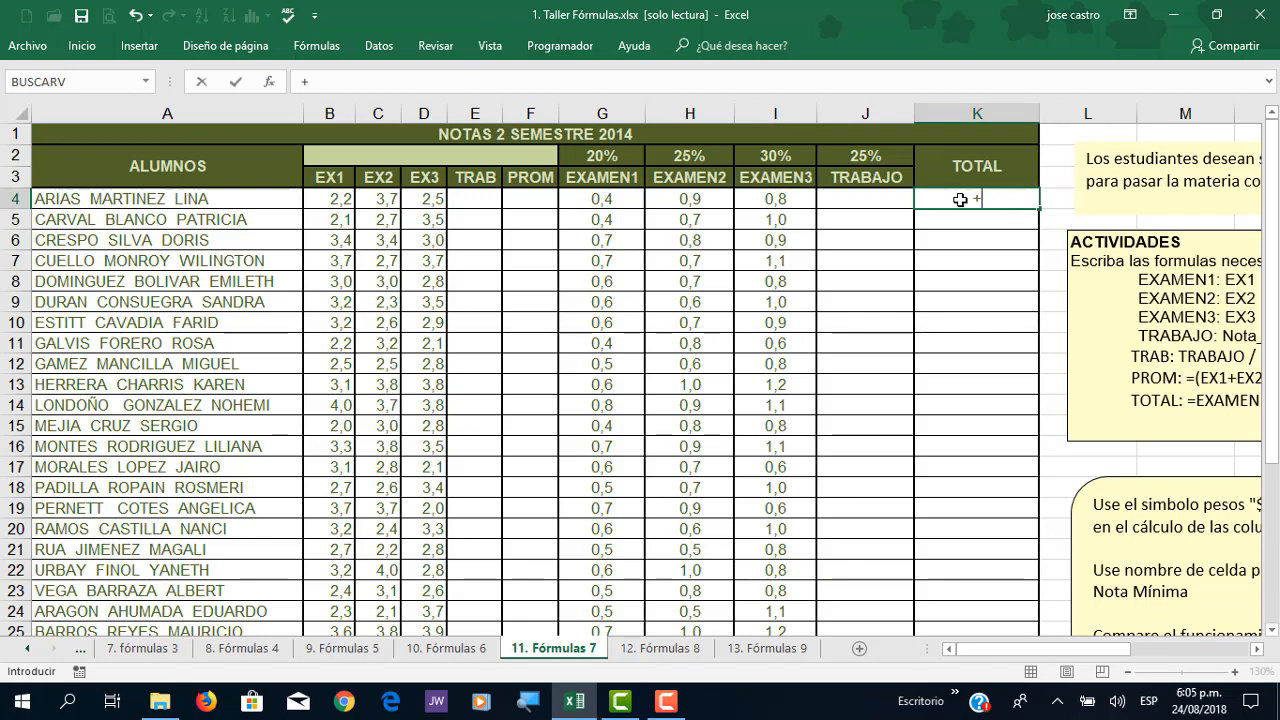
click(614, 201)
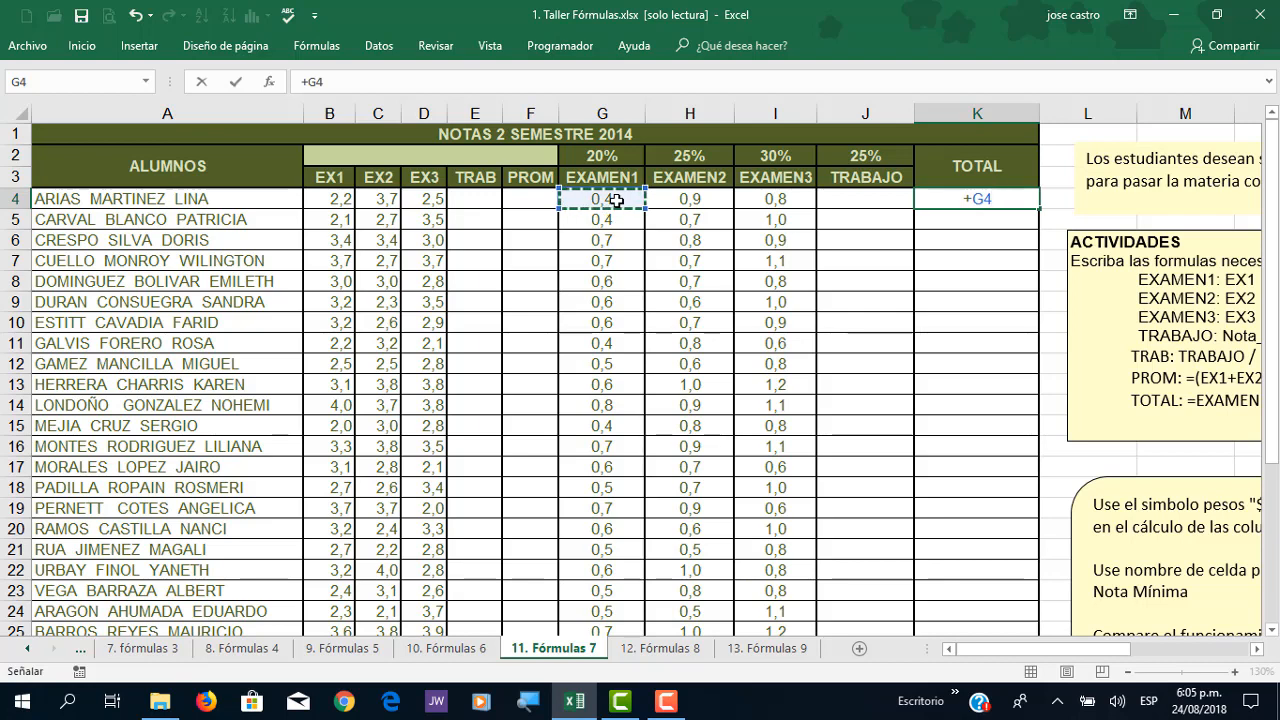
text(+)
click(690, 200)
text(+H4+)
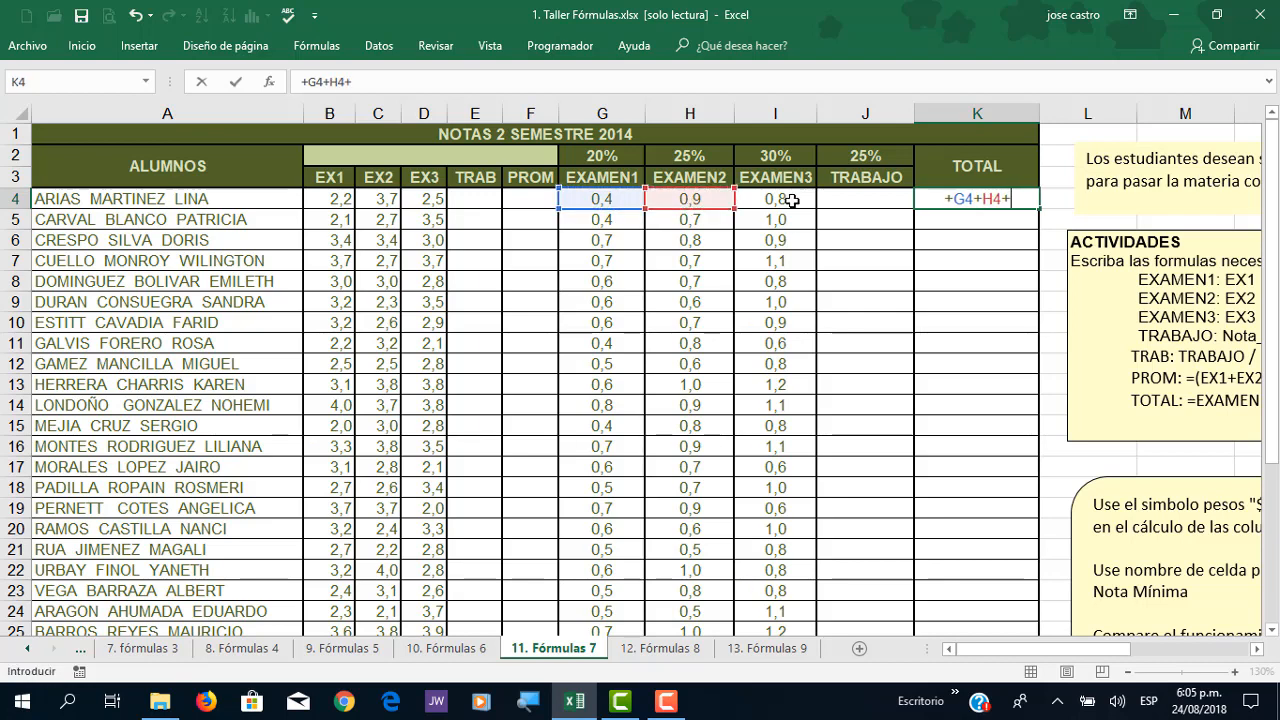
click(790, 201)
key(Return)
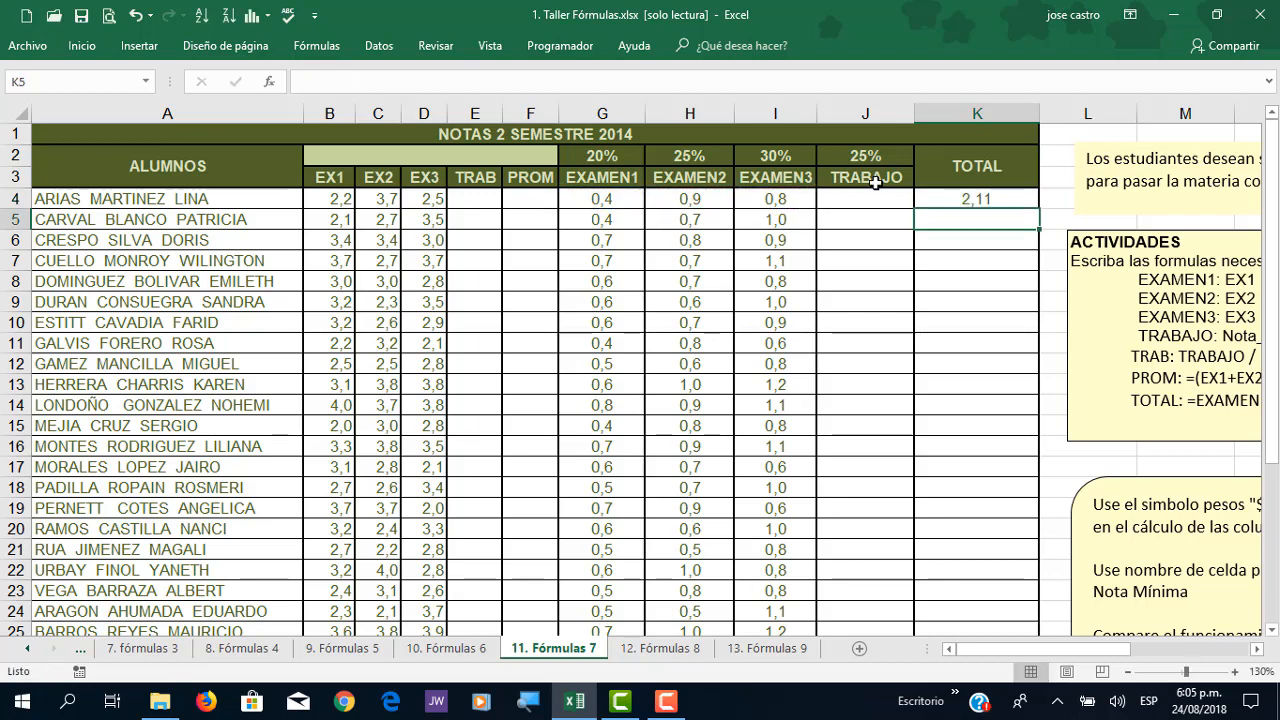
Step: Fill the TOTAL formula from K4 down through K27
click(975, 200)
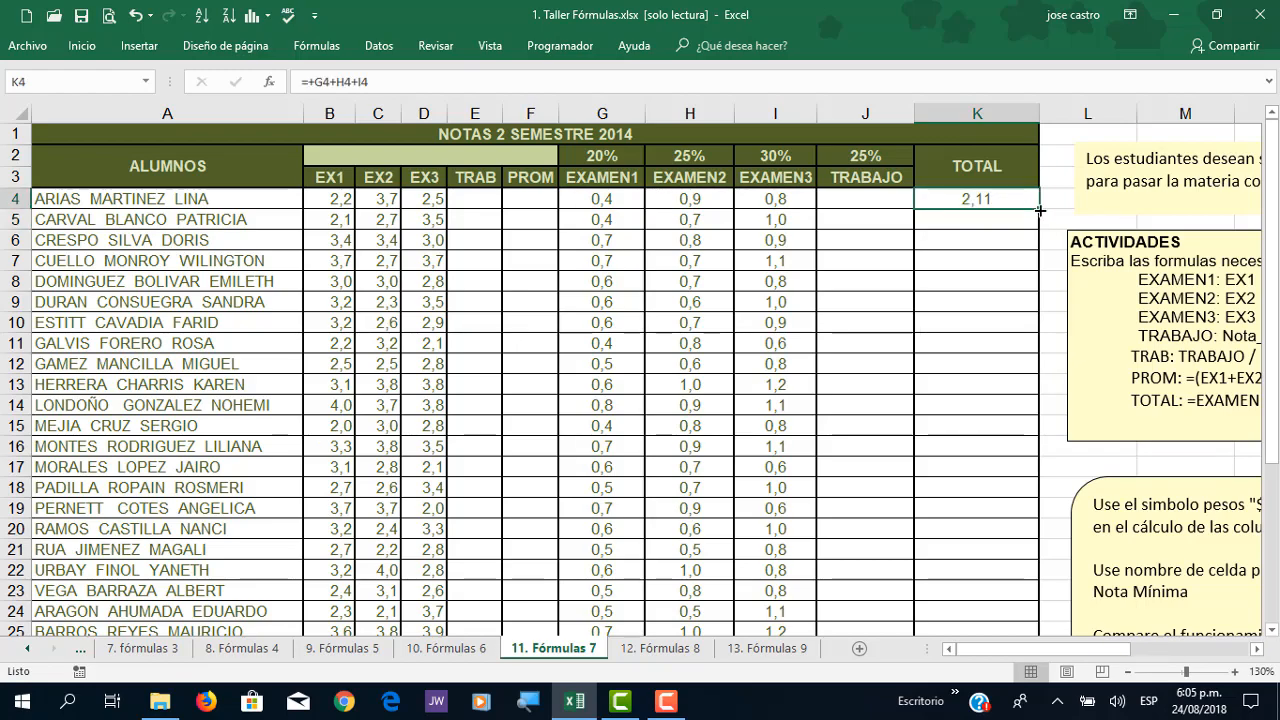
double_click(1039, 209)
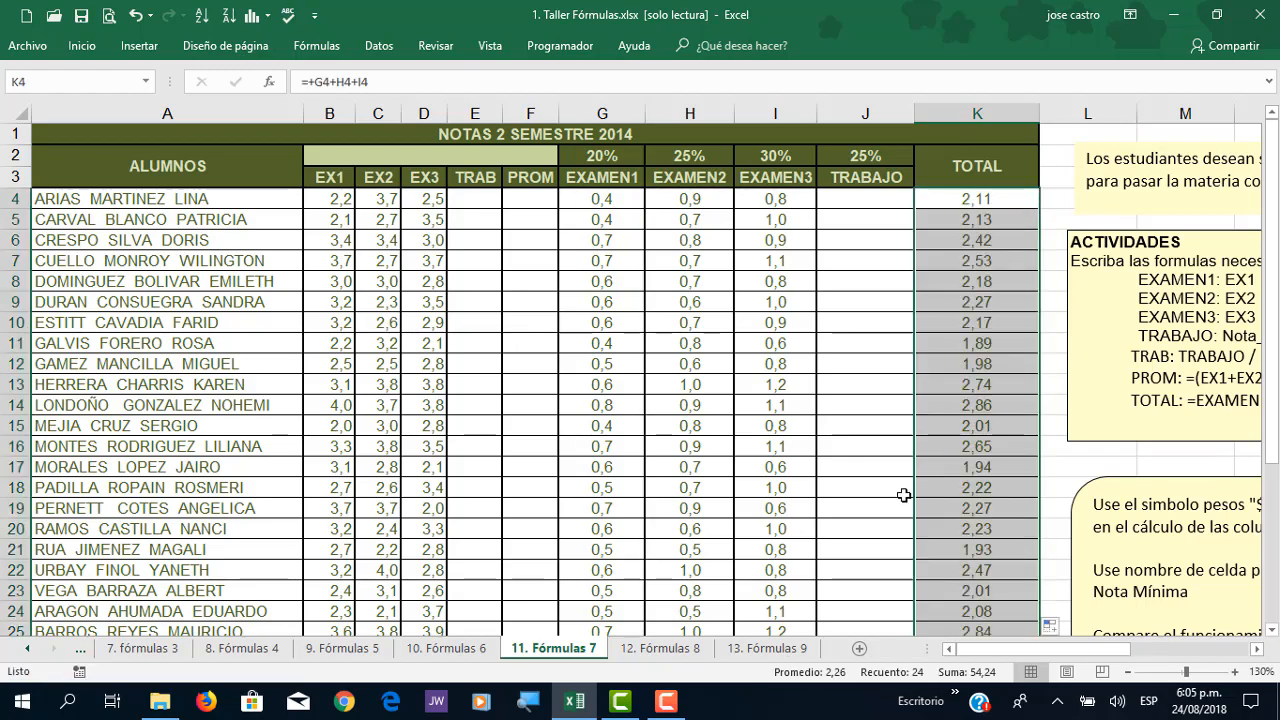
scroll(903, 495, down, 4)
scroll(903, 495, up, 4)
Step: Enter the TRABAJO formula +Nota_Mínima-K4 in J4, referencing the named minimum grade cell K29
click(858, 200)
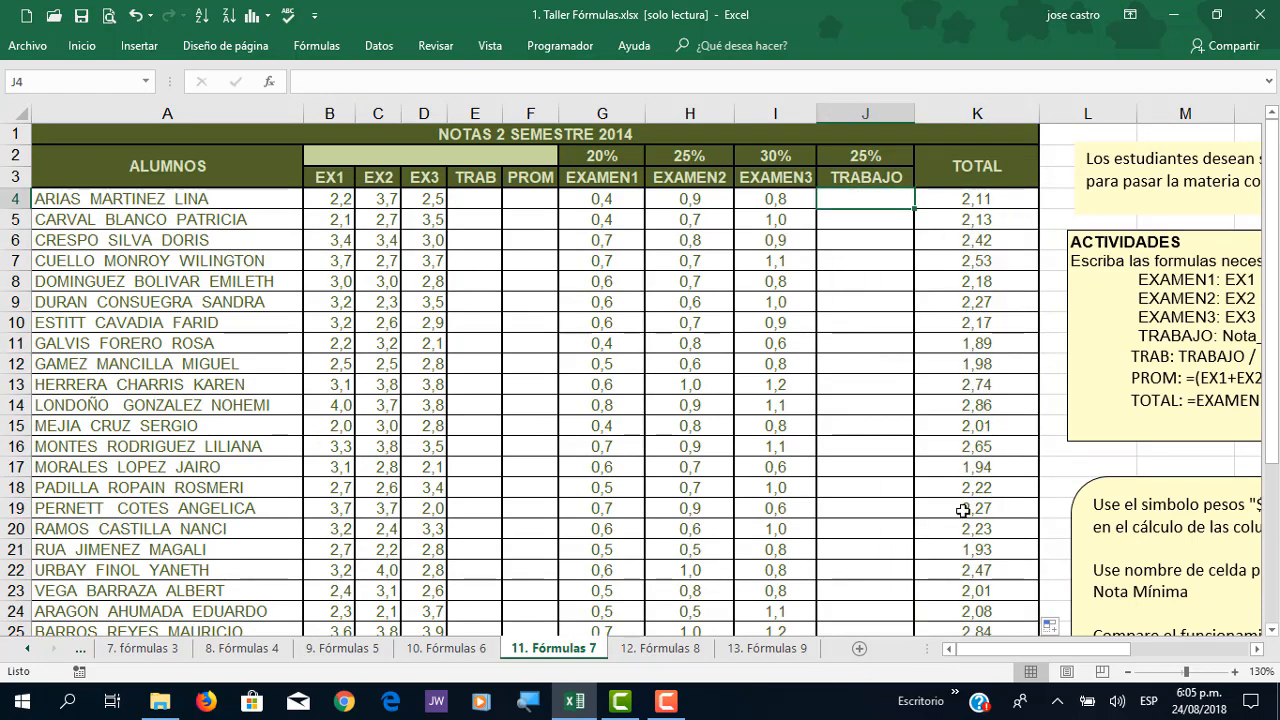
scroll(963, 500, down, 4)
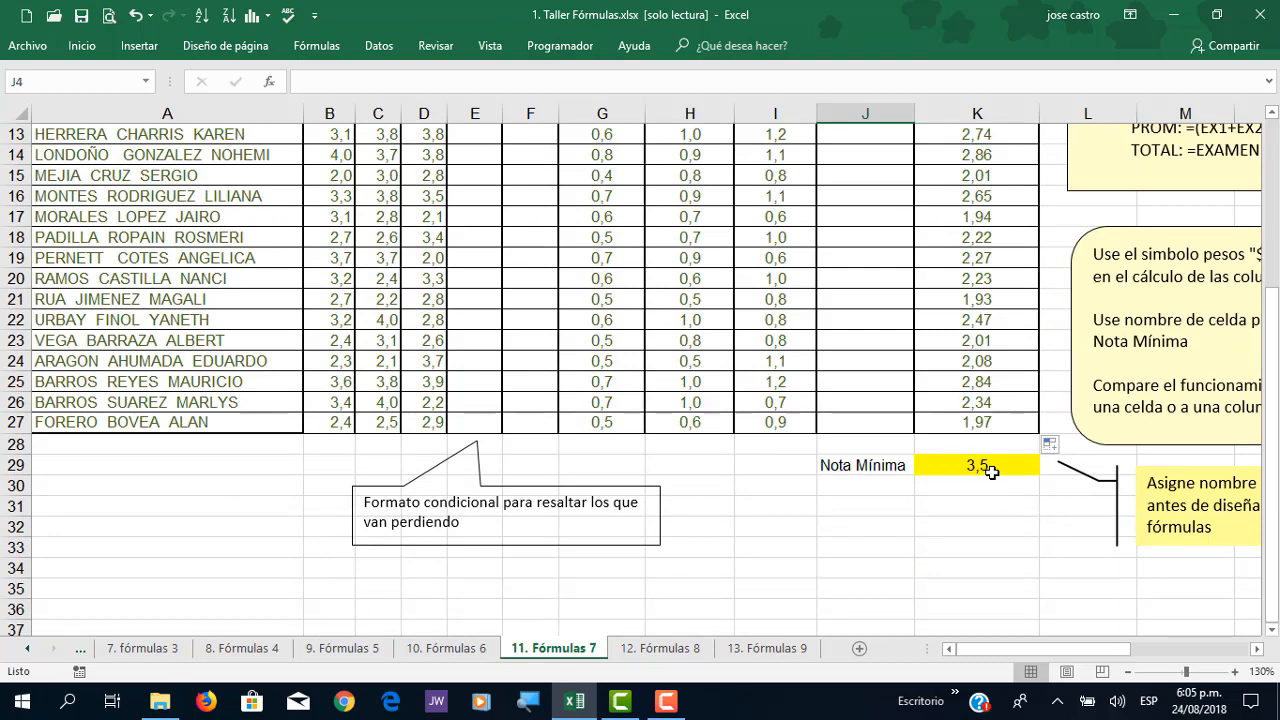
scroll(990, 470, up, 4)
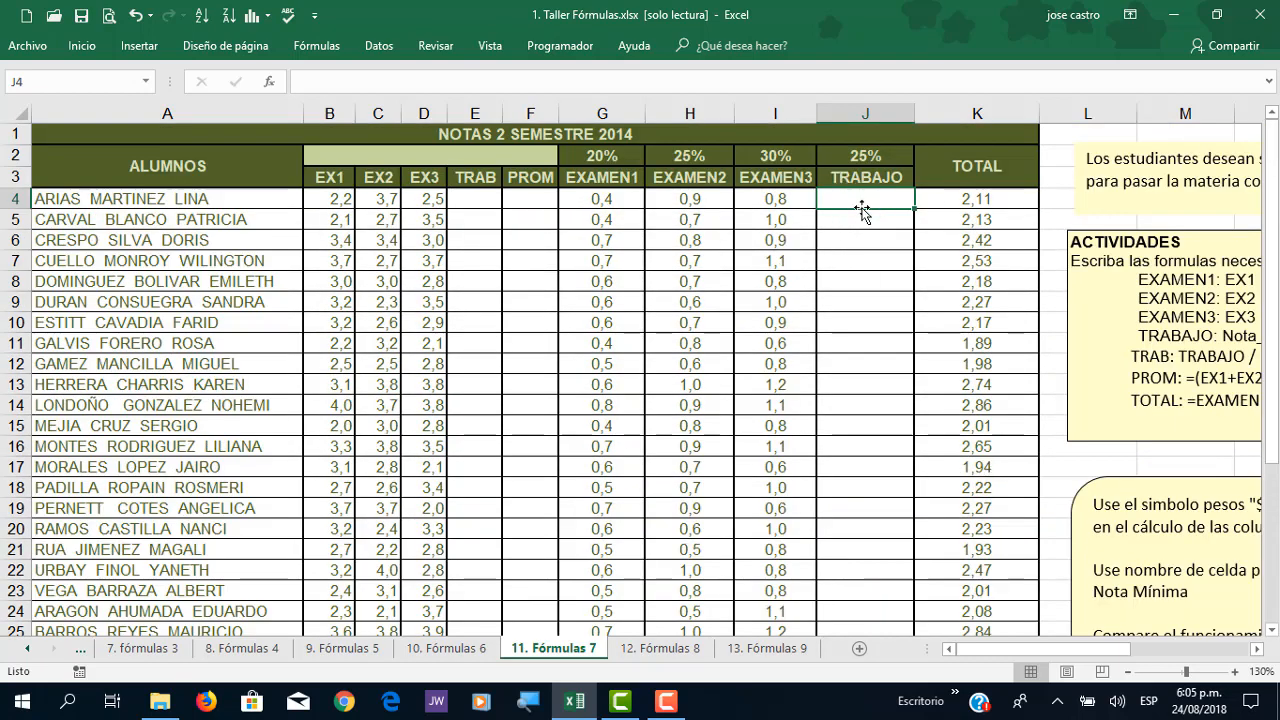
text(+)
scroll(875, 257, down, 3)
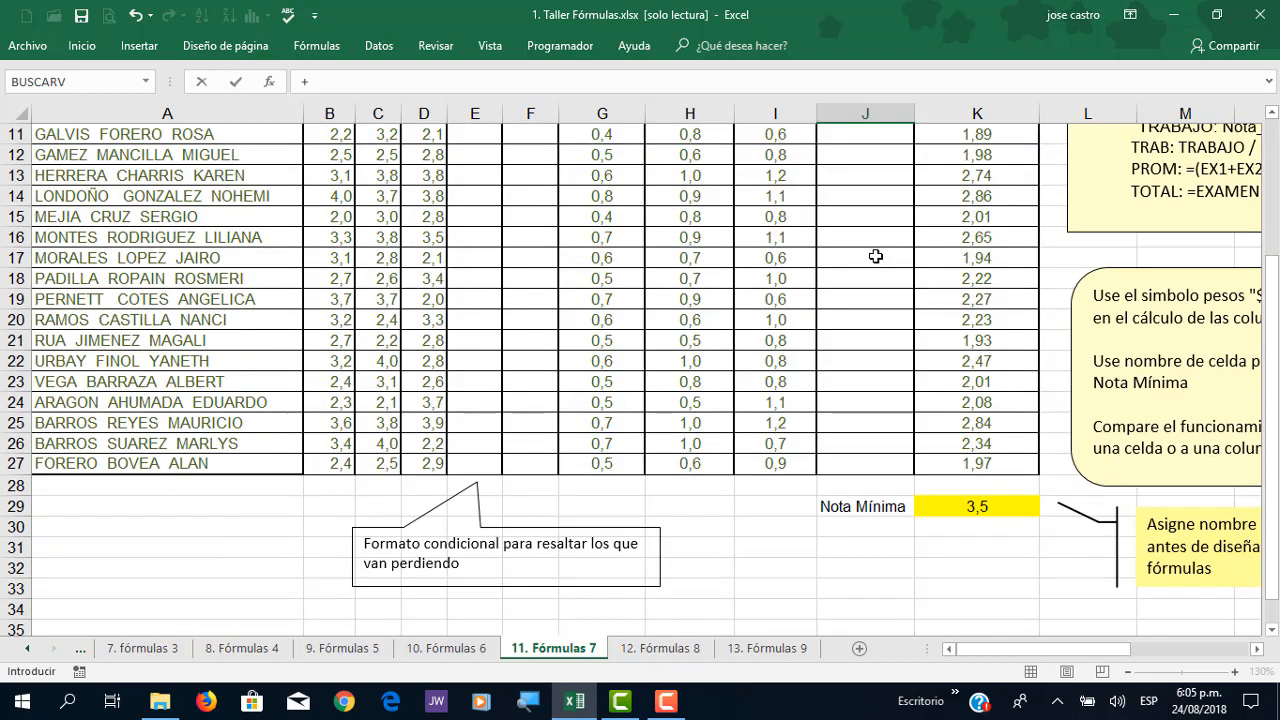
click(977, 506)
scroll(666, 267, up, 4)
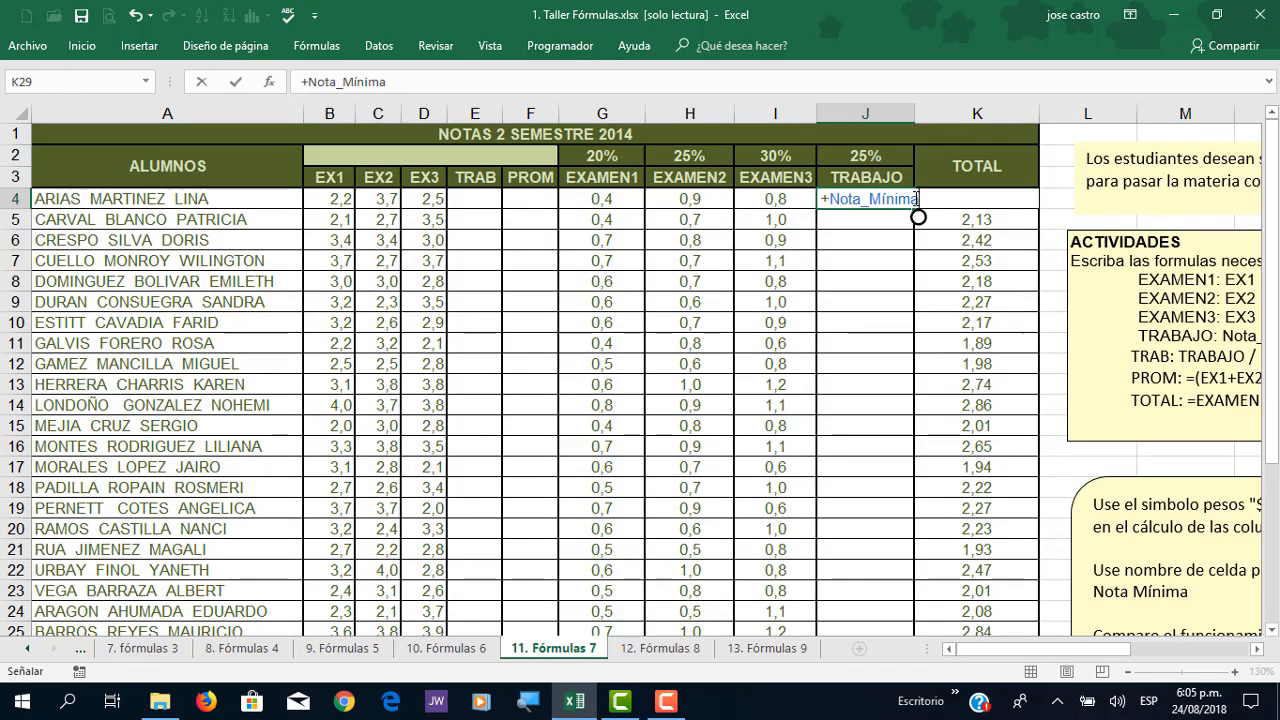
text(-)
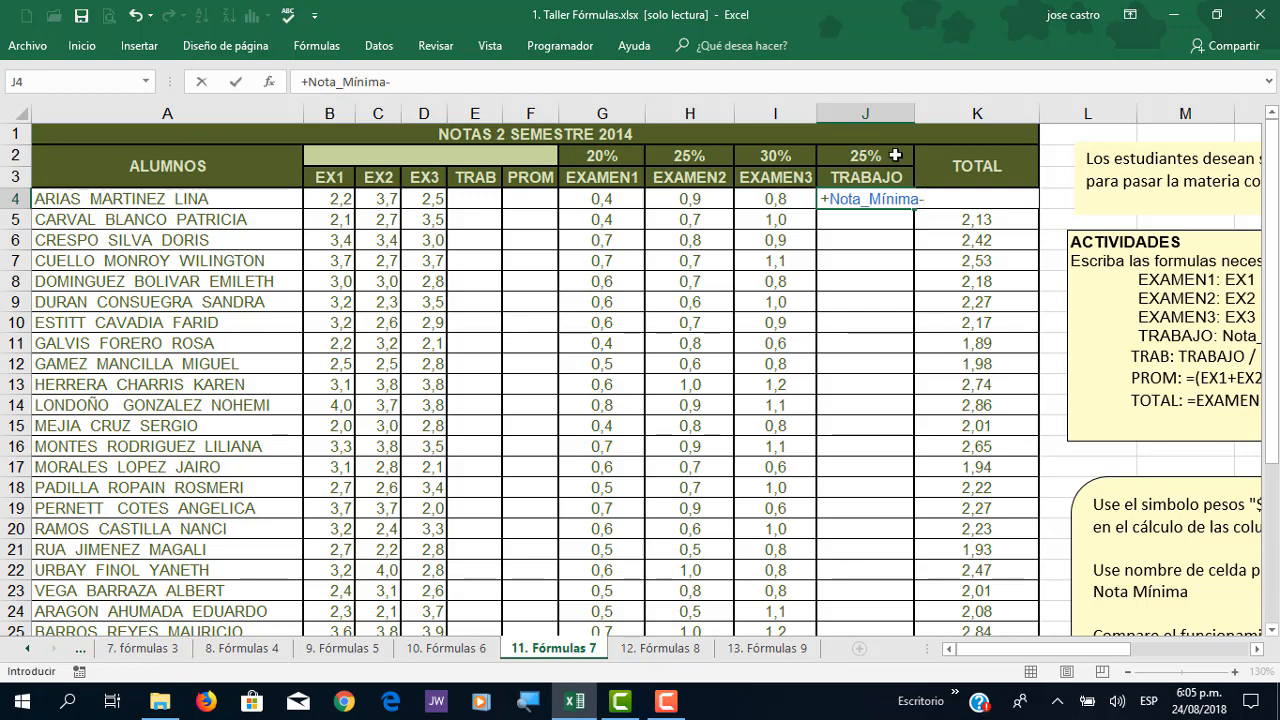
click(983, 198)
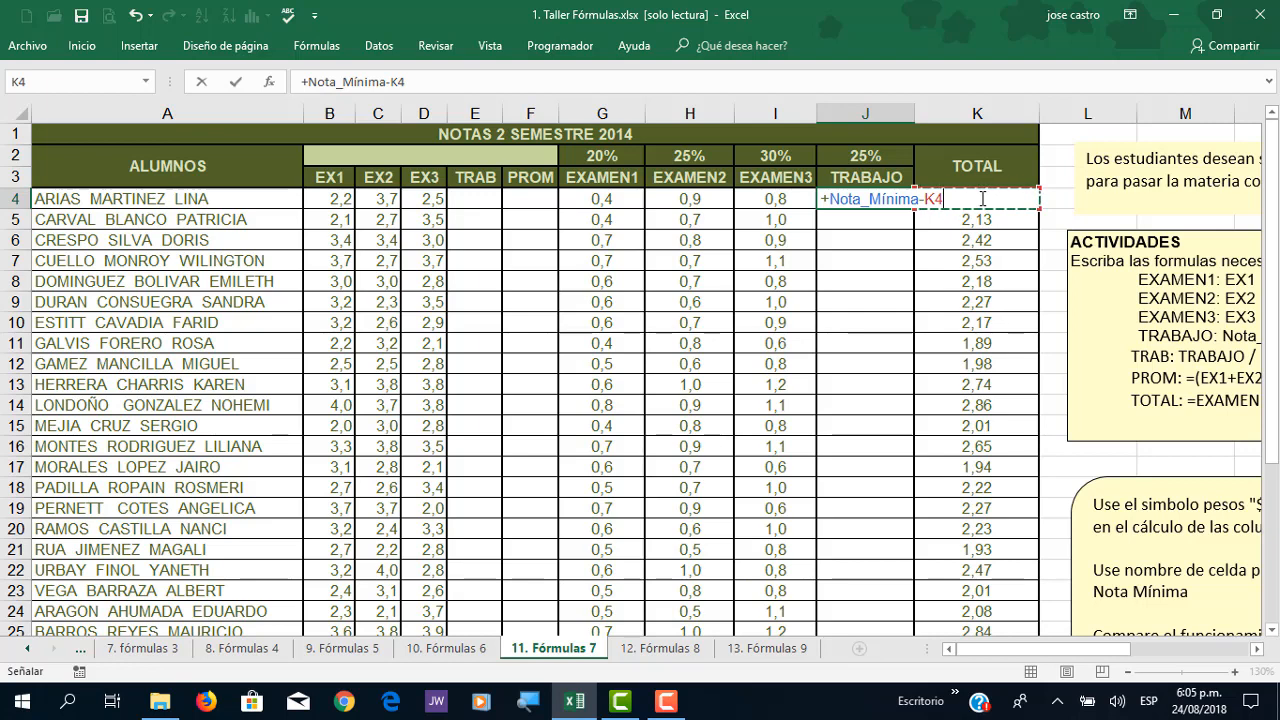
key(Return)
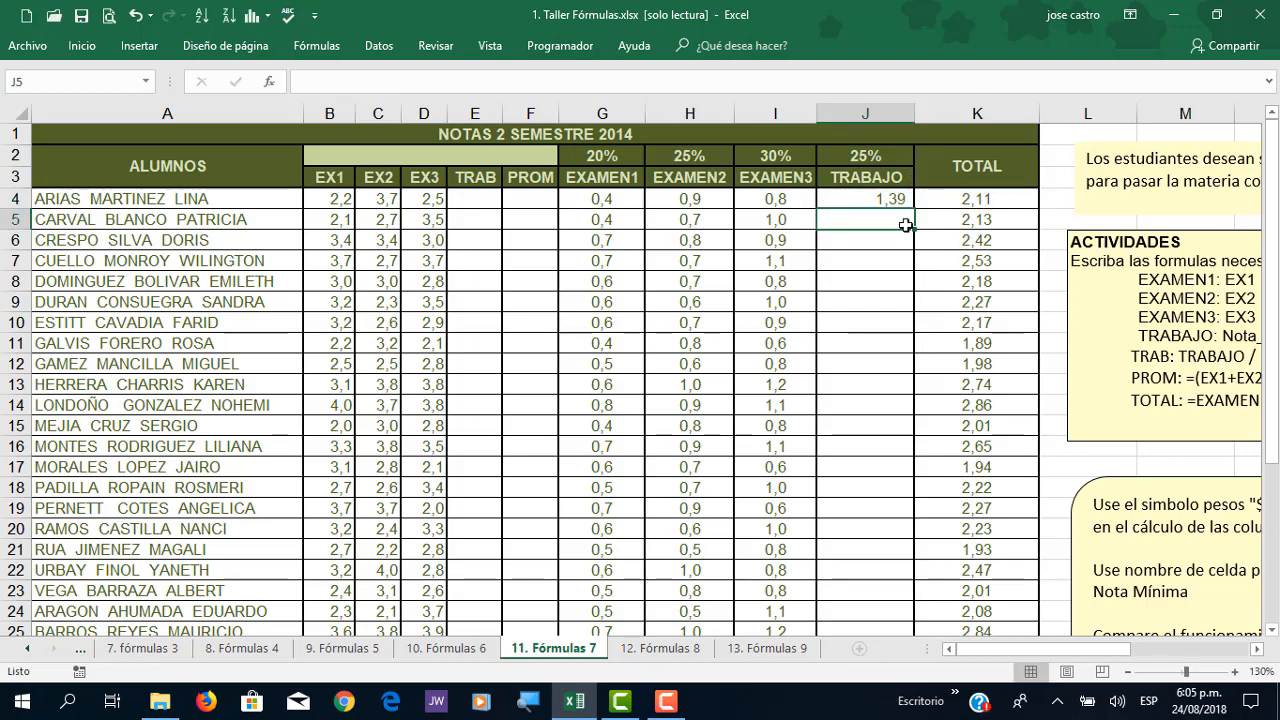
Step: Inspect the cell references of the TRABAJO formula in J4 and bring up the formula commands
click(886, 201)
double_click(884, 200)
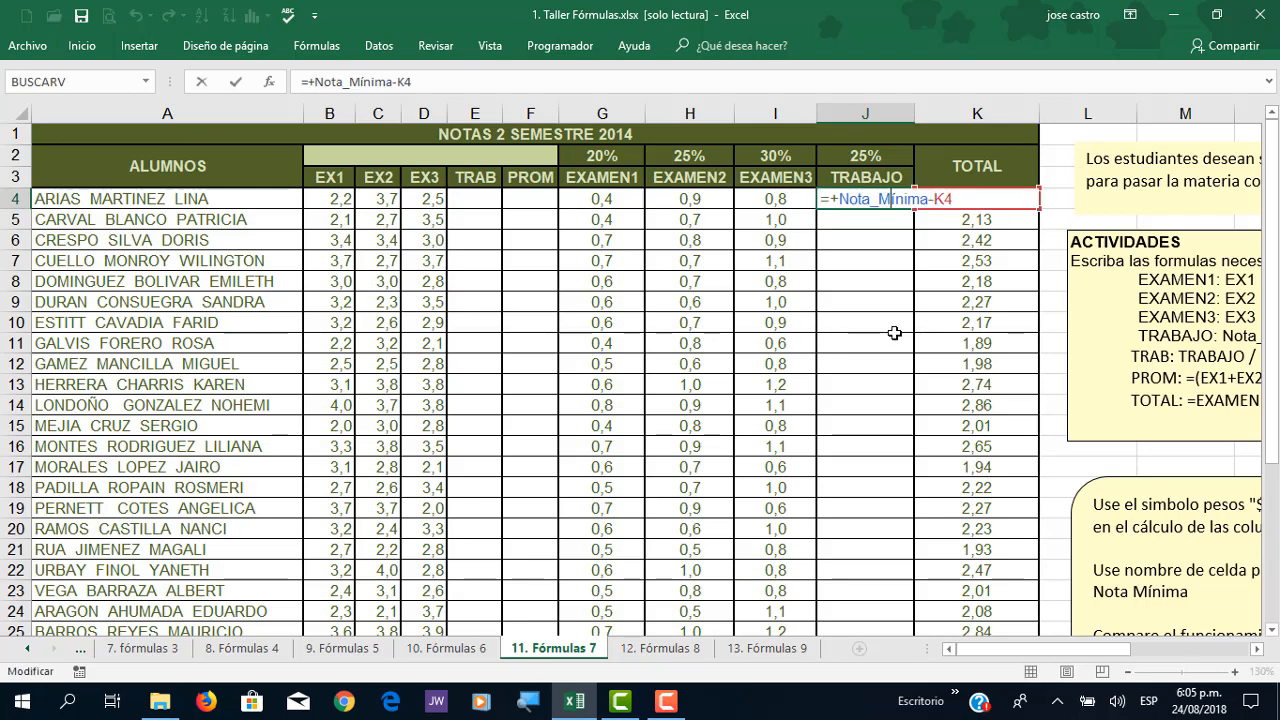
click(315, 47)
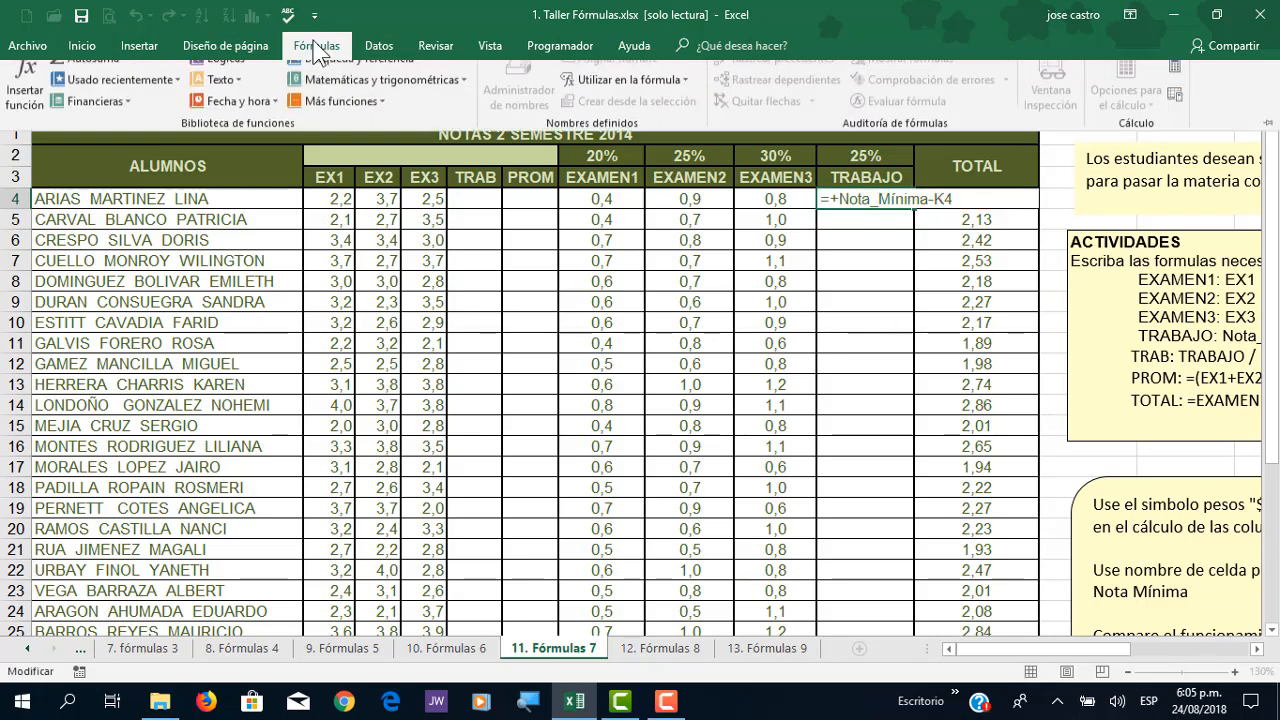
Step: Enter the formula =+Nota_Mínima-K4 in cell J4 and display the sheet's formulas instead of their results
key(Escape)
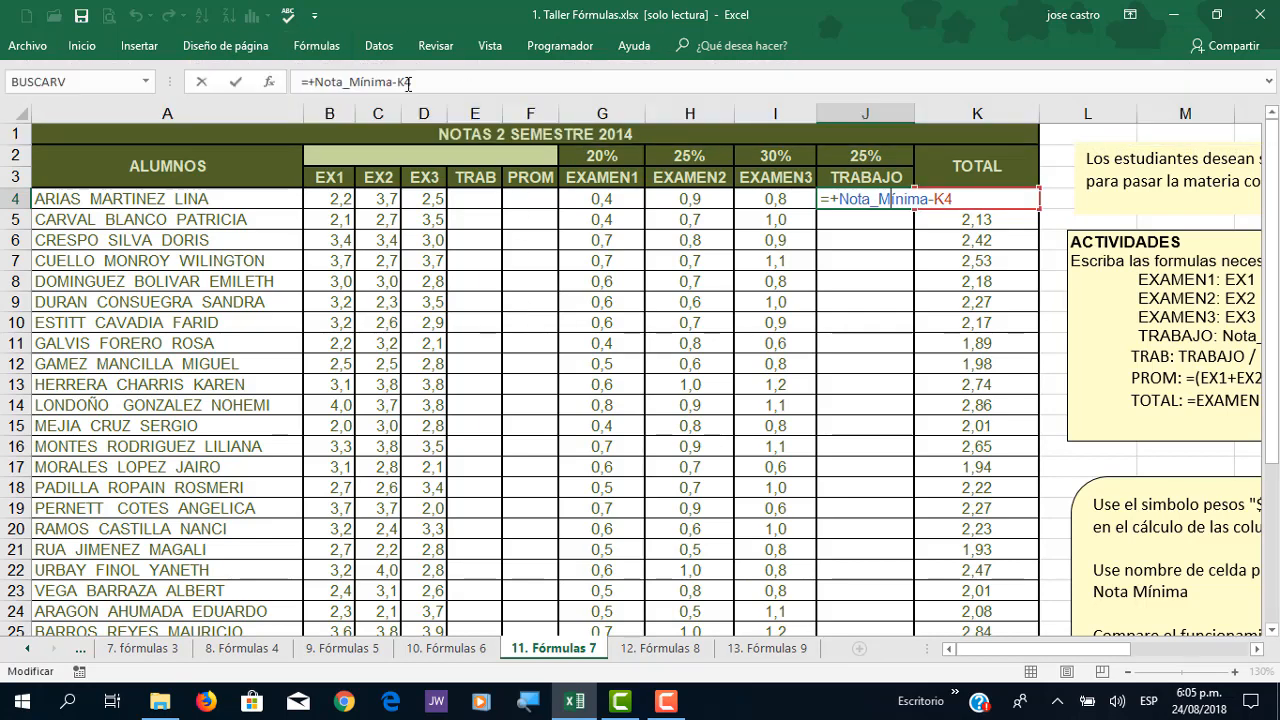
key(ctrl+Return)
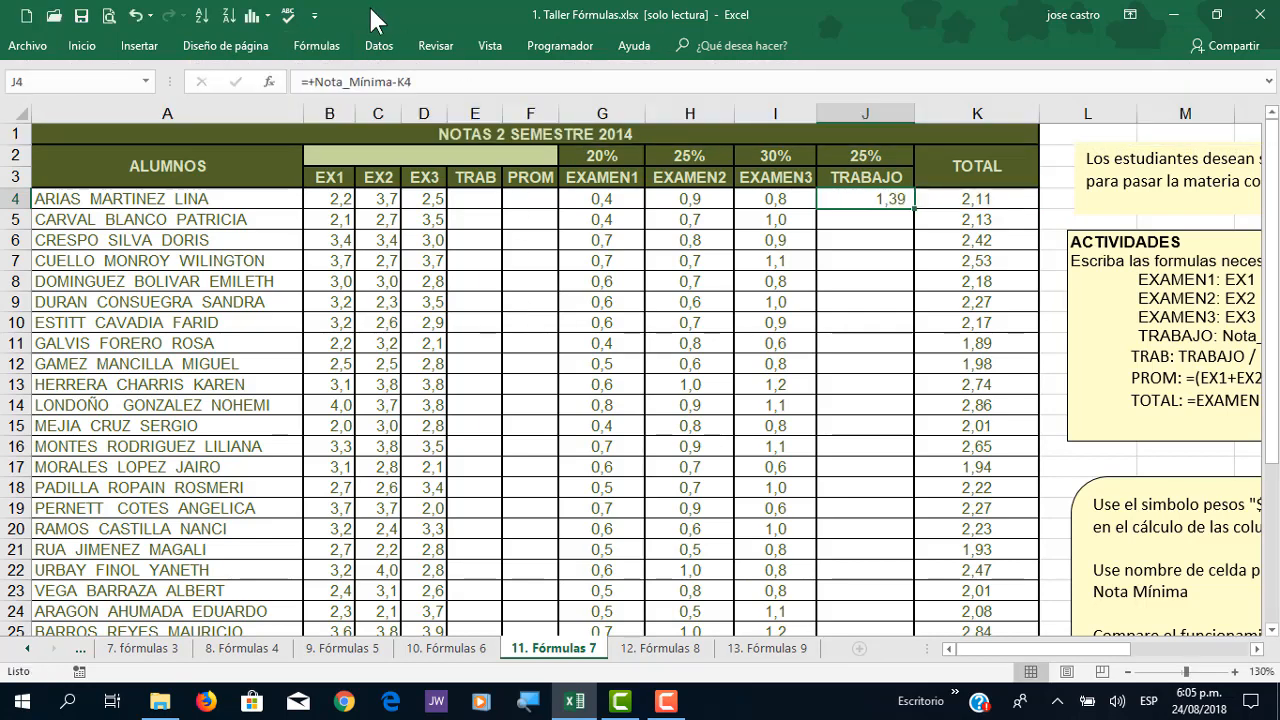
click(316, 46)
click(880, 74)
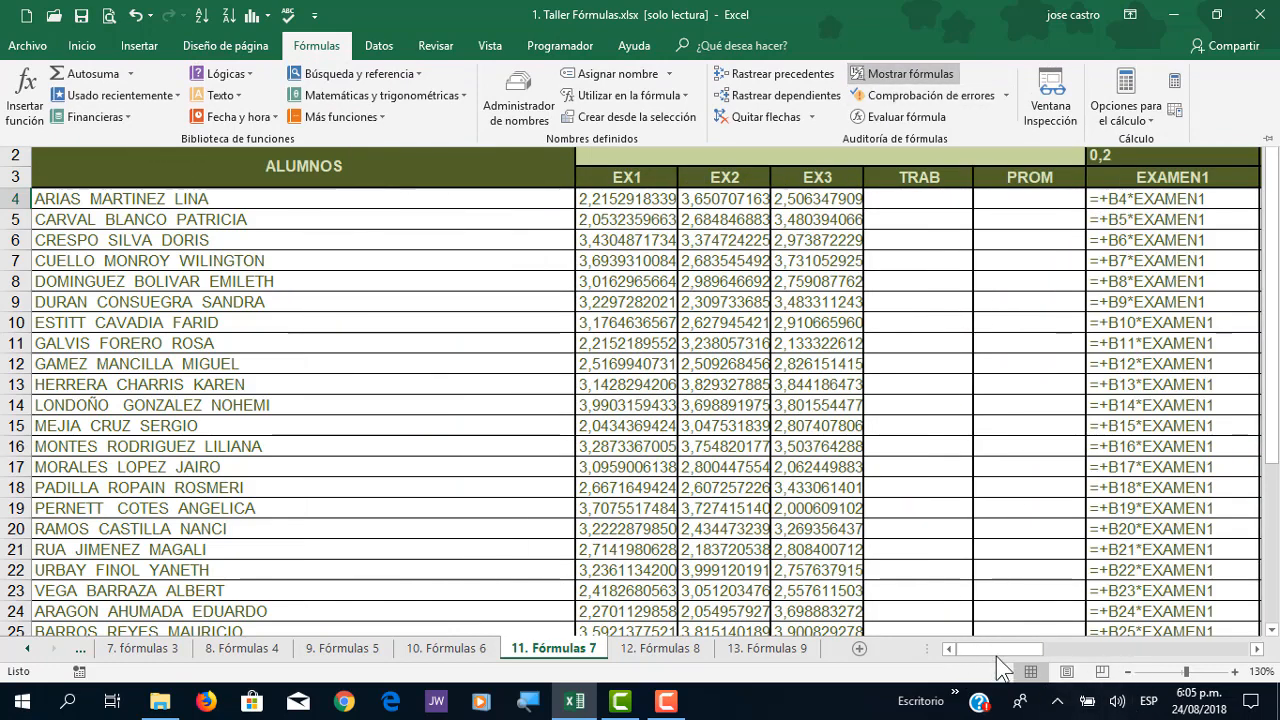
drag(996, 649, 1065, 672)
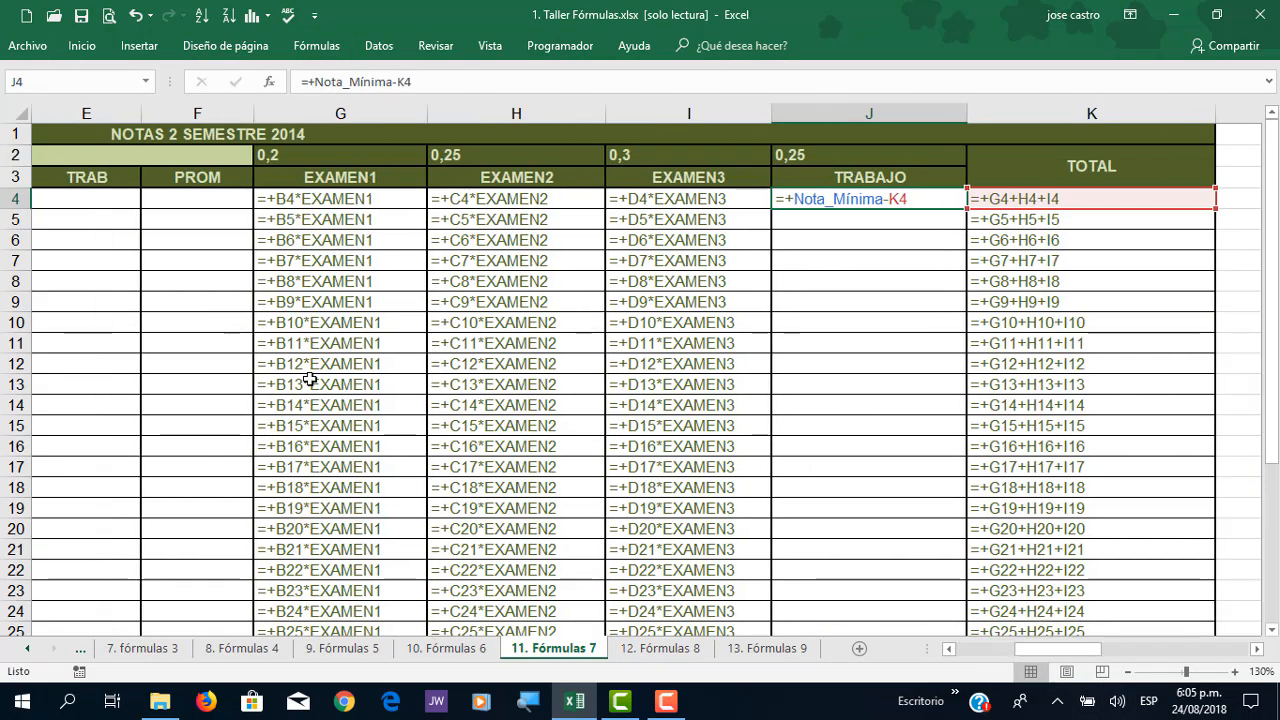
Step: Check the EXAMEN1, EXAMEN2 and EXAMEN3 formulas in row 10 and fill the TRABAJO formula from J4 down to row 27
click(356, 322)
click(541, 328)
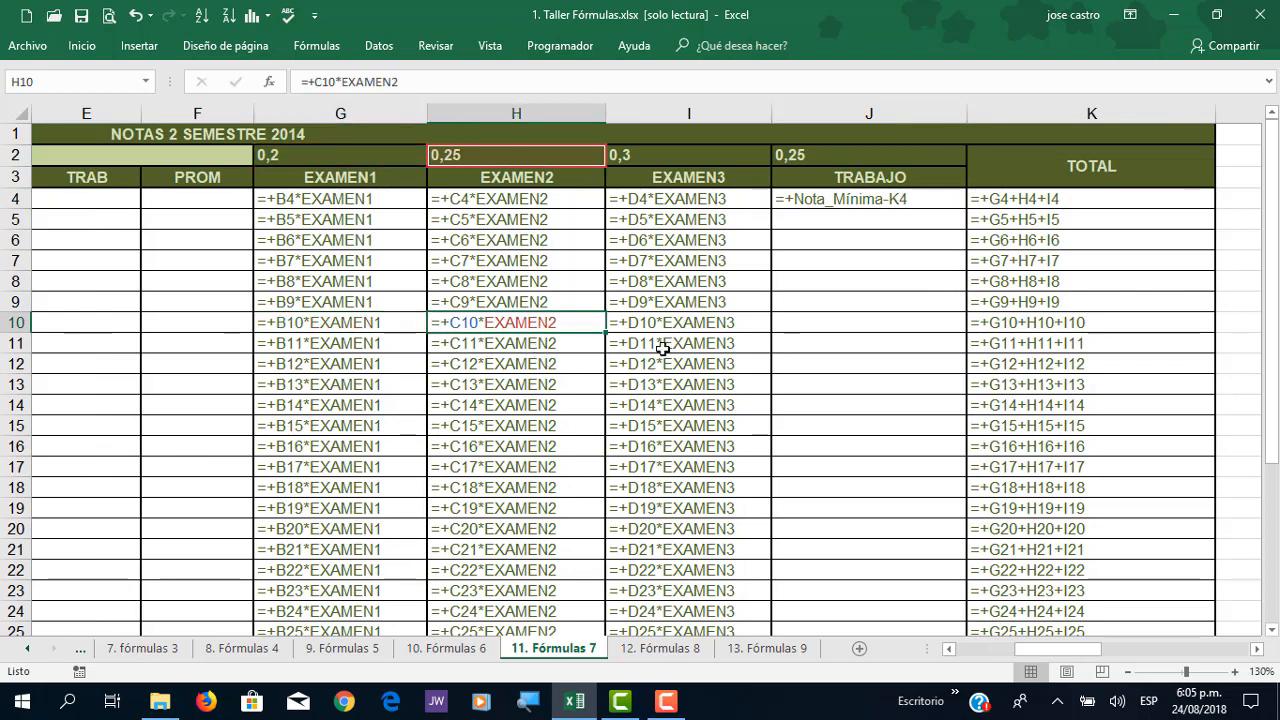
click(669, 318)
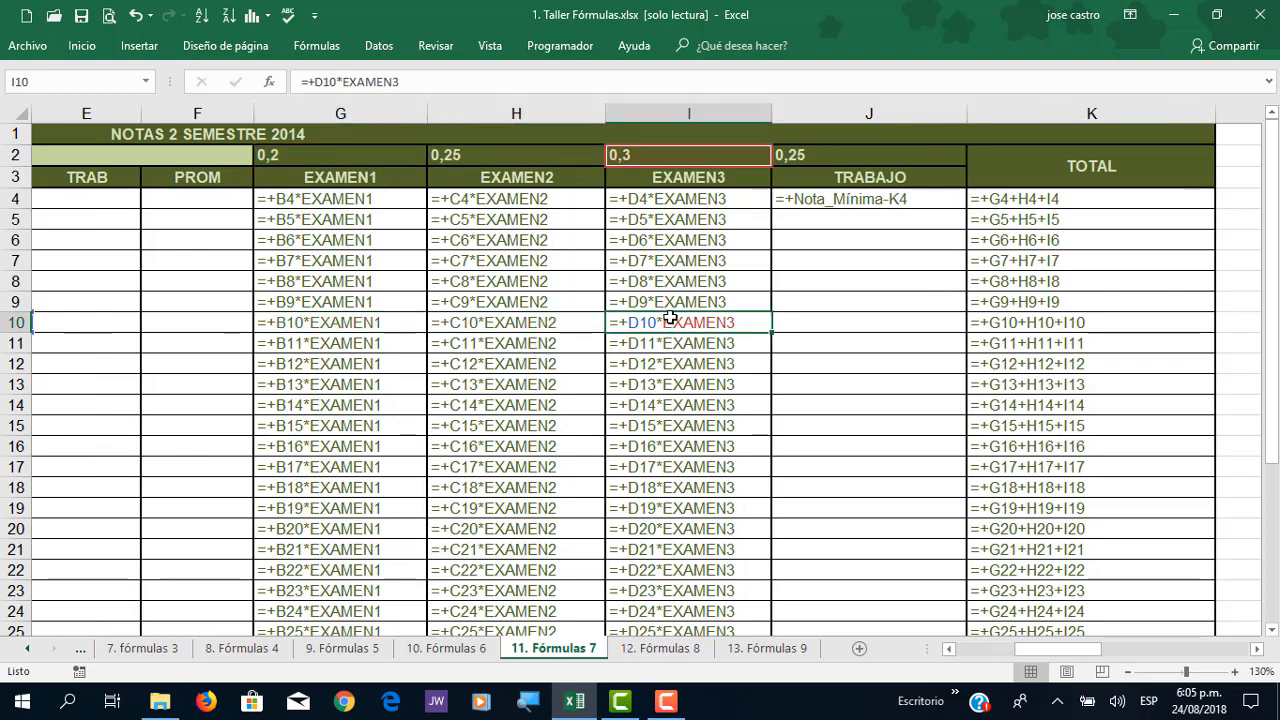
click(836, 201)
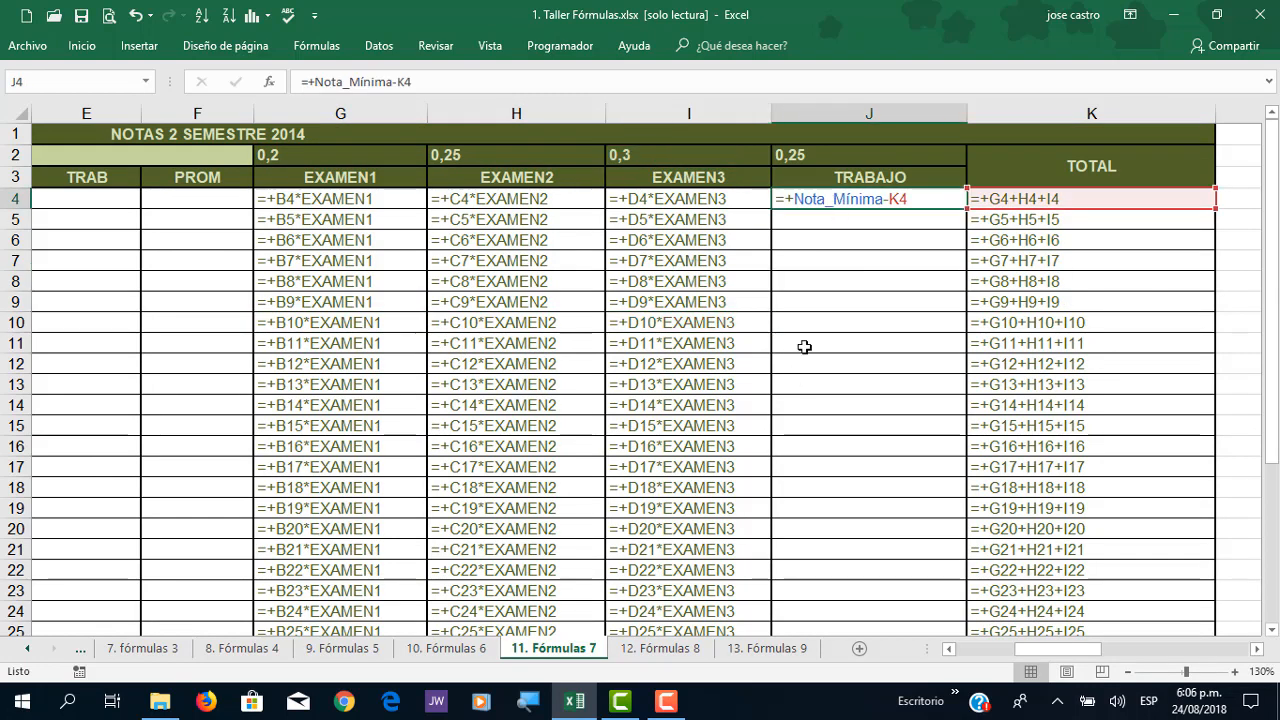
double_click(968, 208)
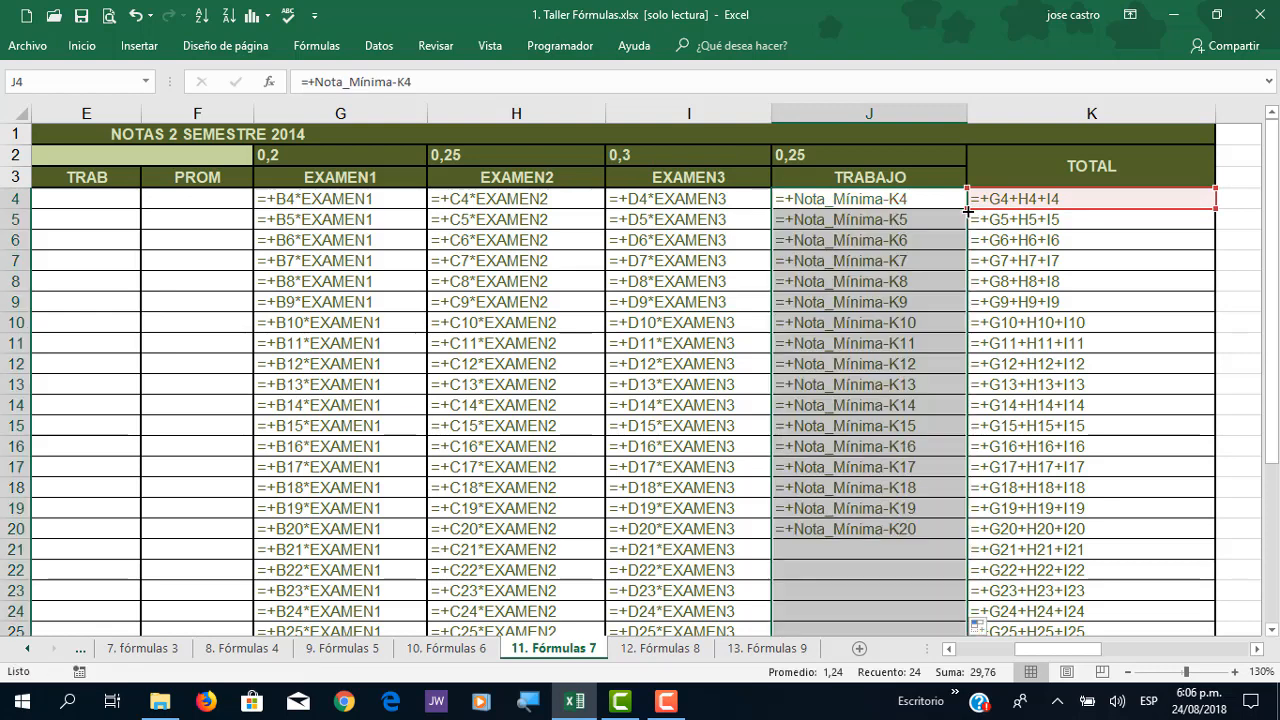
Step: Examine the filled TRABAJO formulas row by row in column J, comparing their references to Nota_Mínima and column K
double_click(853, 219)
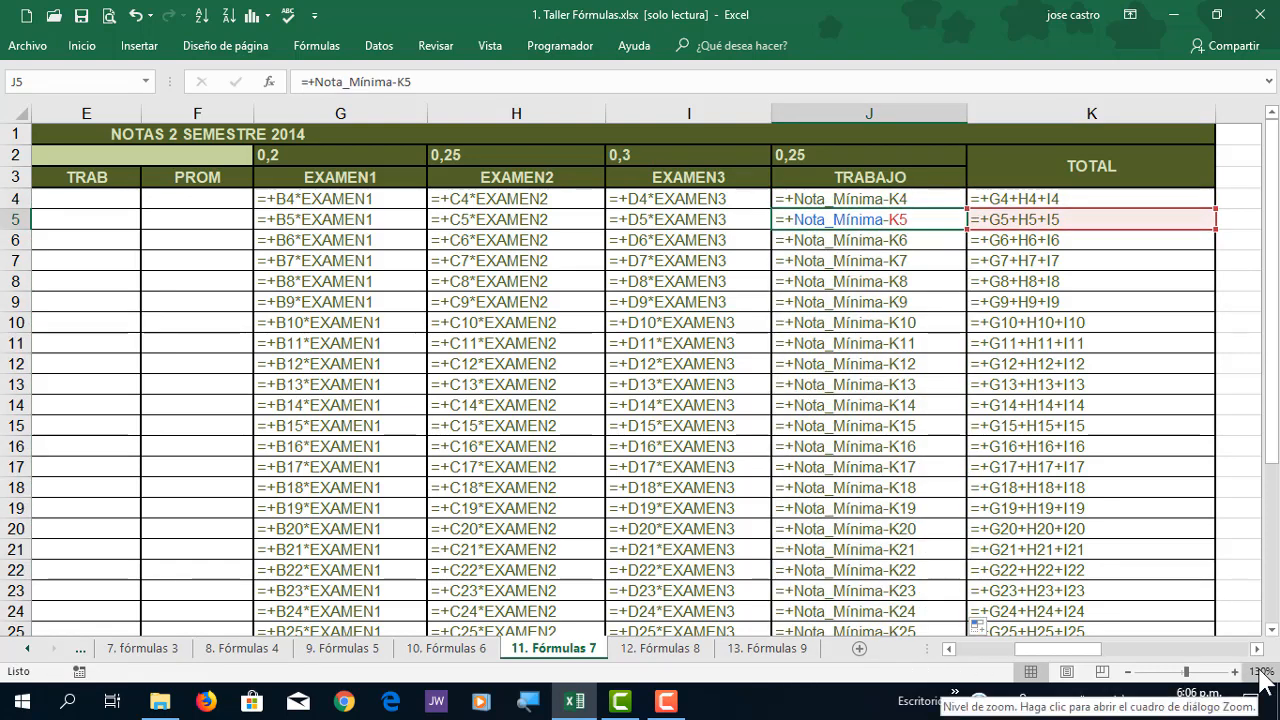
key(Down)
key(Down)
key(Down)
key(Down)
key(Down)
key(Down)
key(Down)
key(Down)
key(Down)
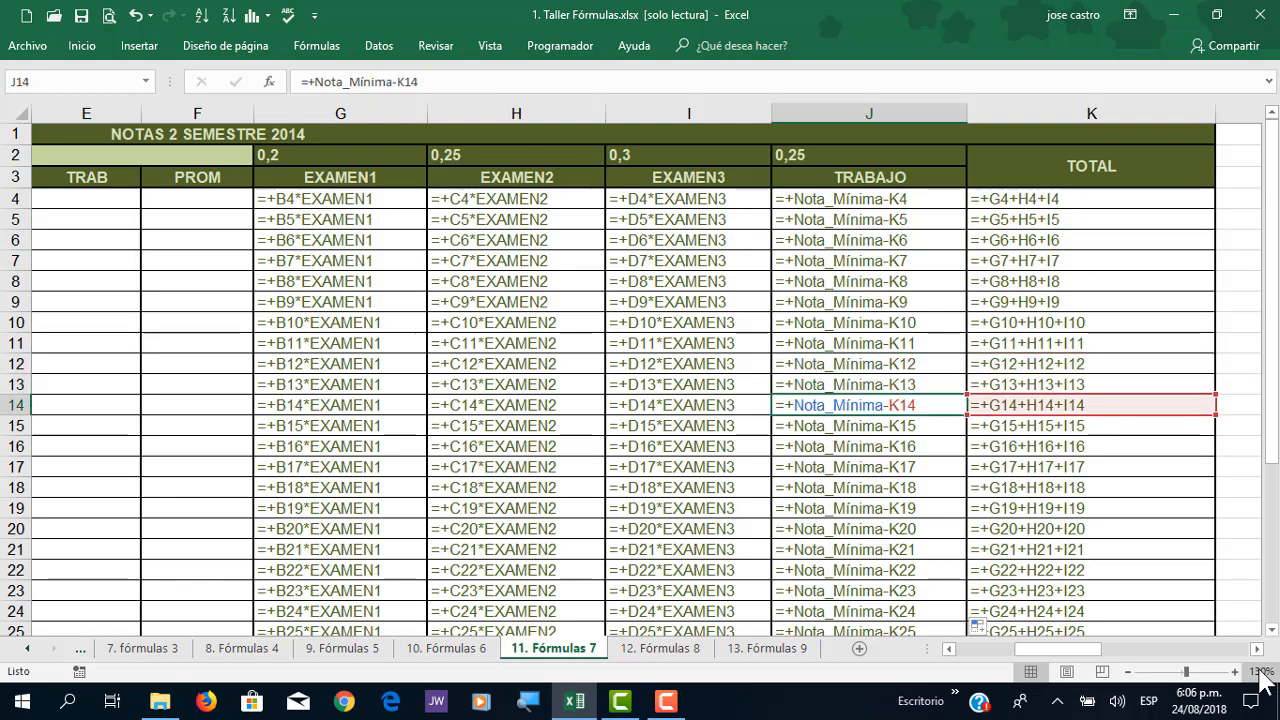
key(Down)
key(Down)
key(Down)
key(Down)
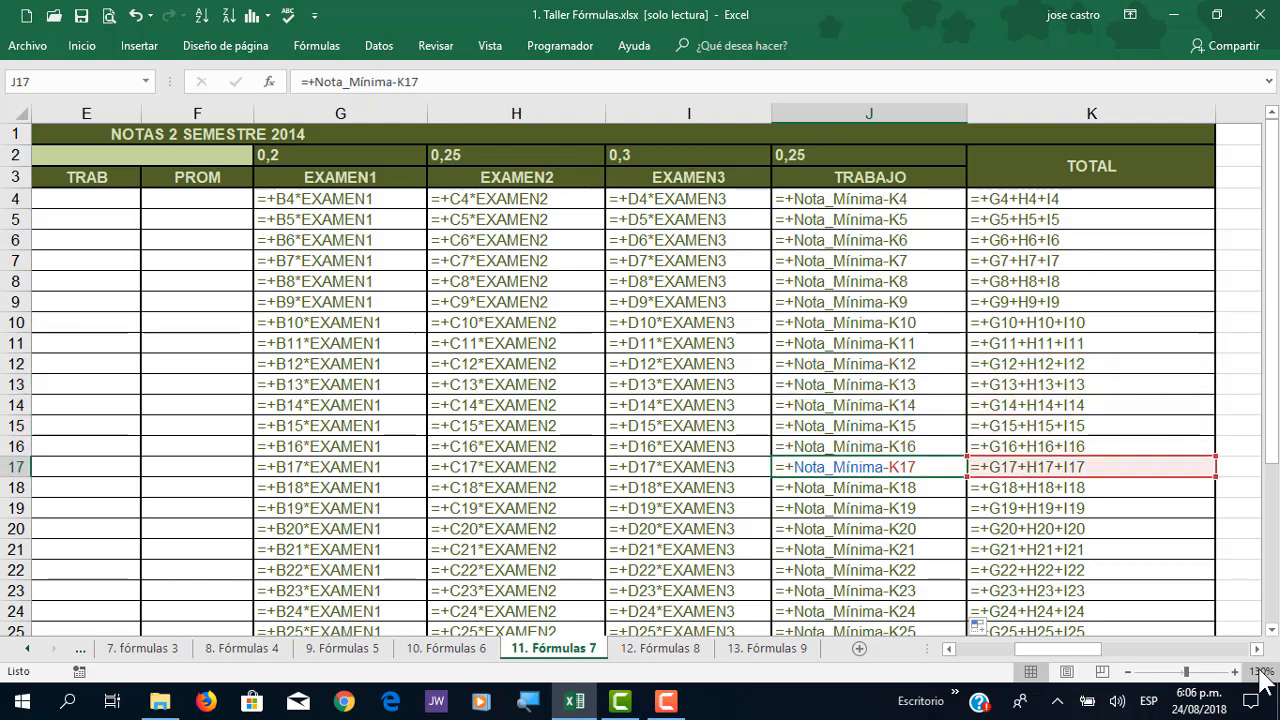
key(Down)
key(Down)
key(Down)
key(Down)
key(Down)
key(Down)
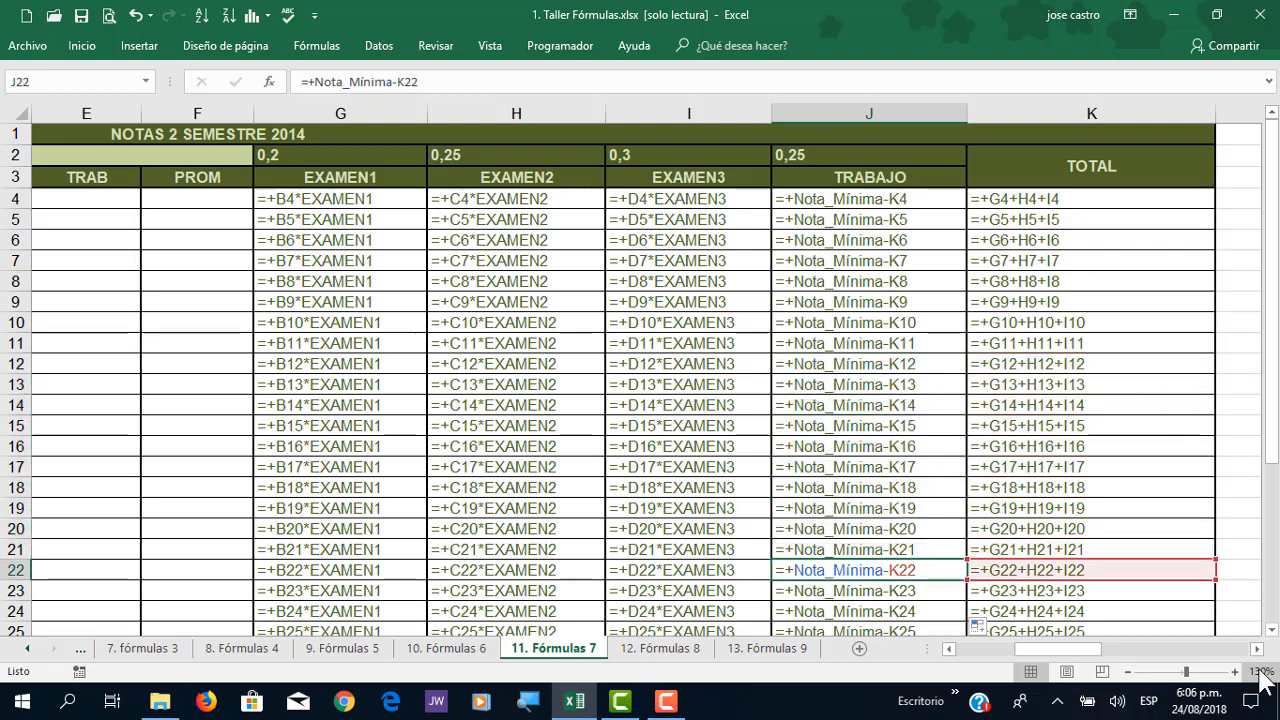
key(Up)
key(Up)
key(Up)
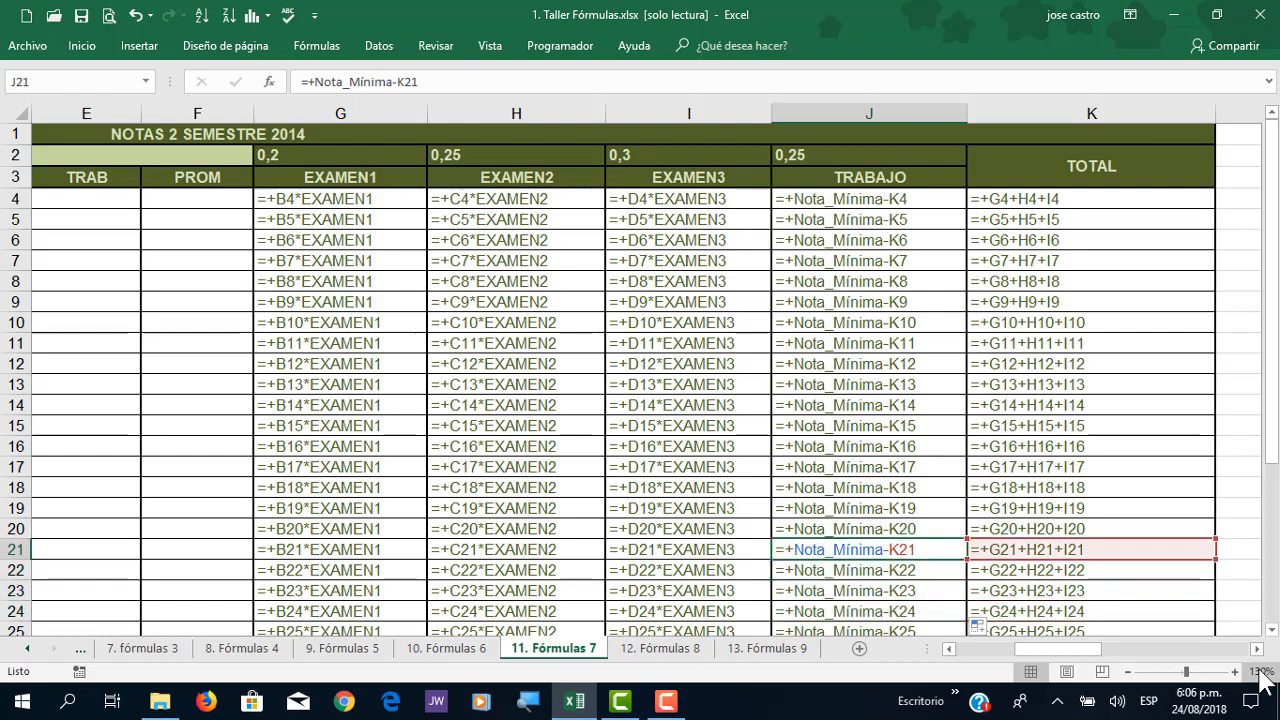
key(Down)
key(Down)
key(Down)
key(Up)
key(Up)
key(Up)
key(Up)
key(Up)
key(Up)
key(Up)
key(Up)
key(Up)
key(Up)
key(Up)
key(Up)
key(Up)
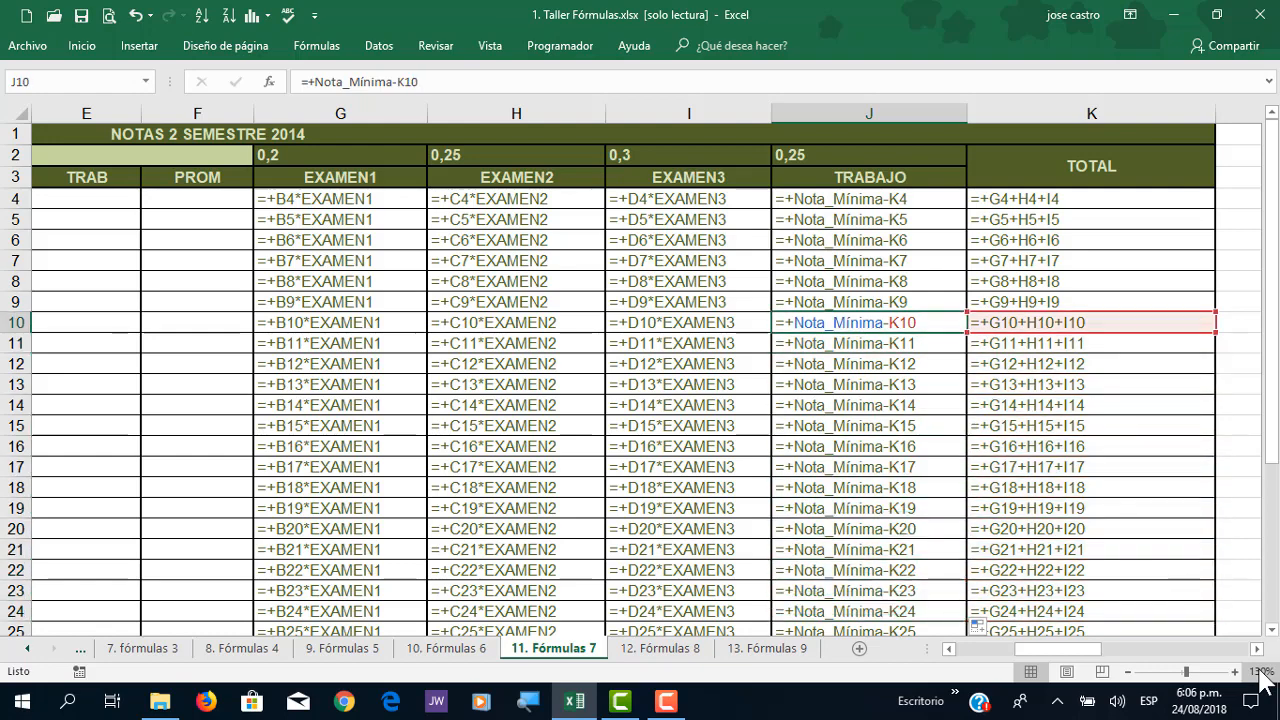
Step: Compare the named references in the EXAMEN formulas of rows 10 and 7 with the TRABAJO formula and the Nota Mínima cell
key(Left)
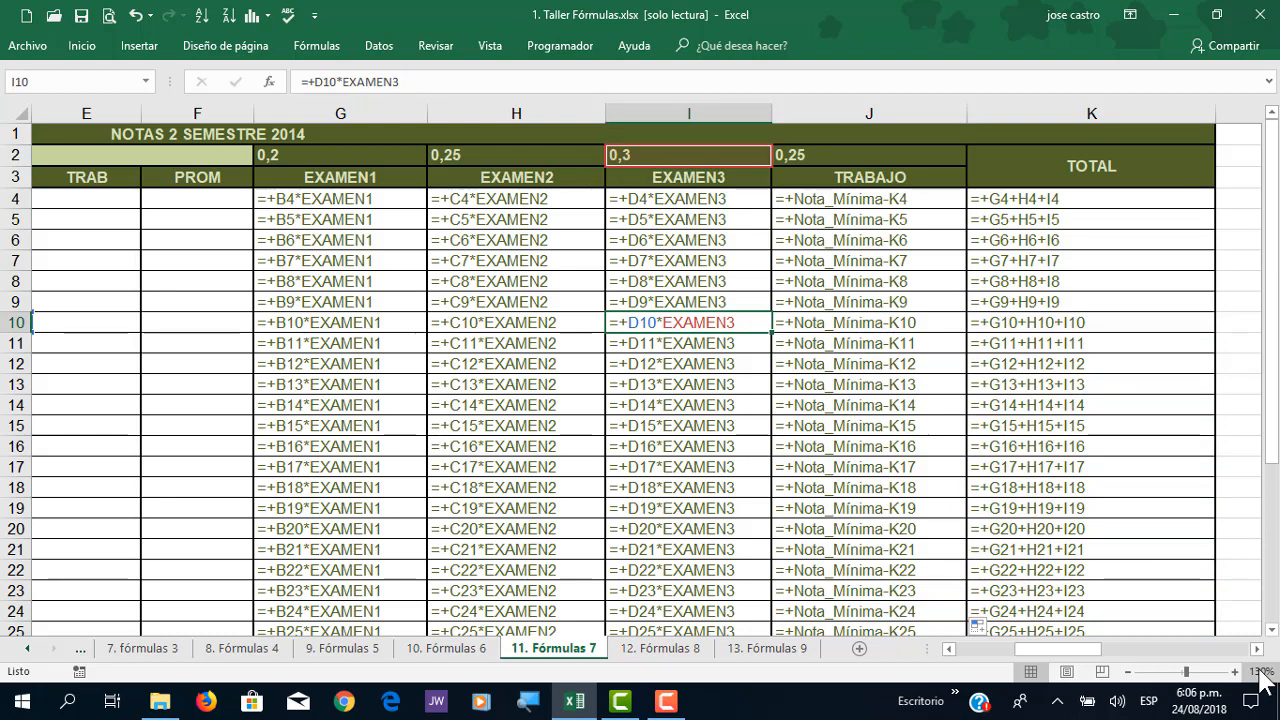
key(Left)
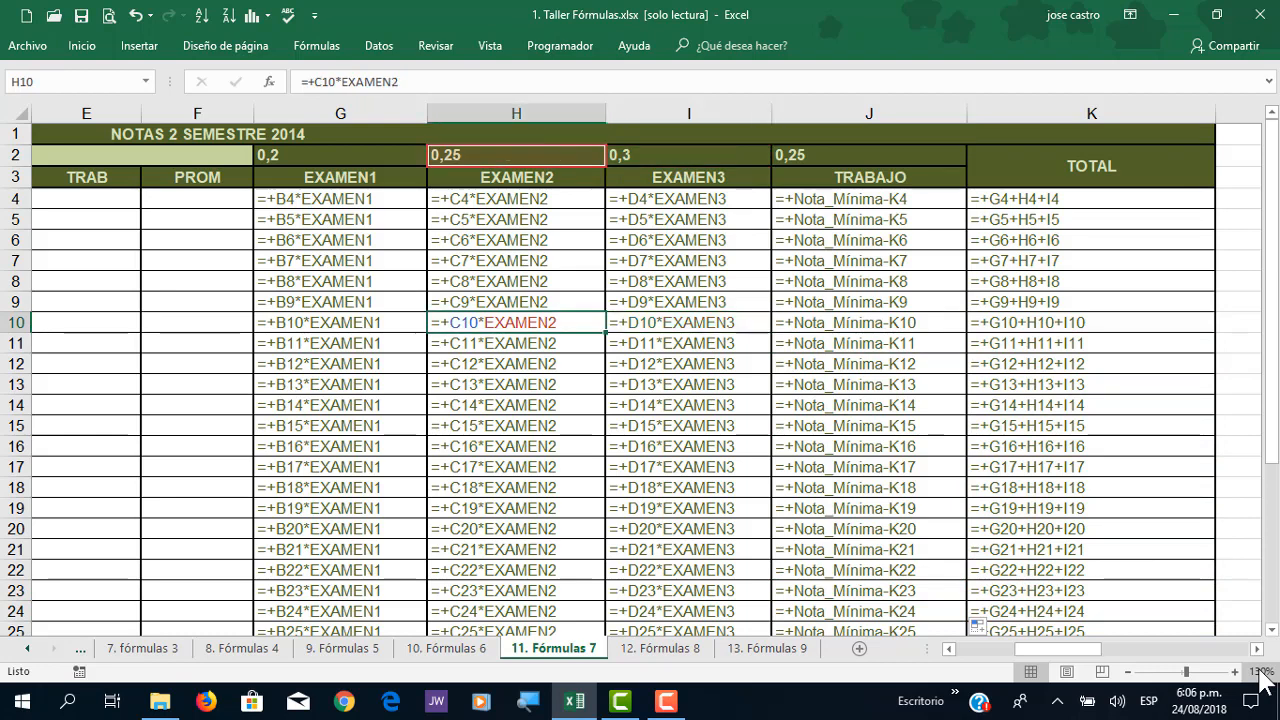
key(Left)
key(Up)
key(Up)
key(Up)
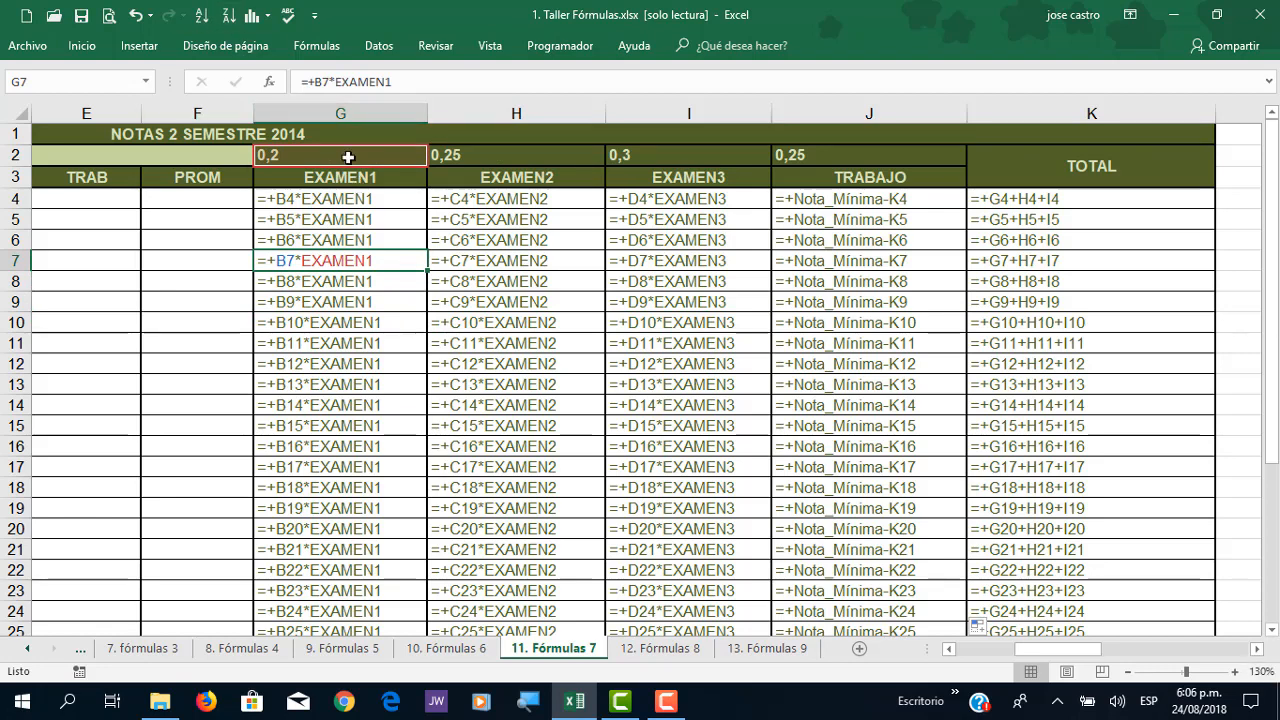
key(Right)
key(Right)
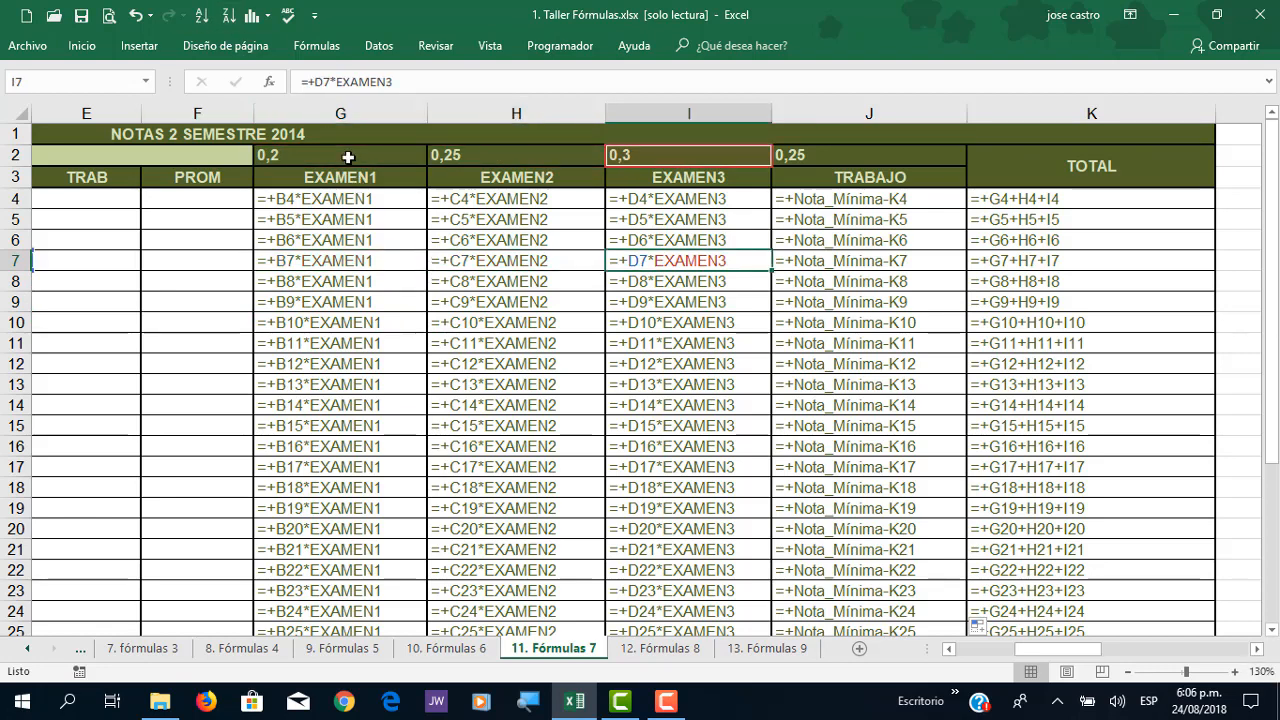
key(Right)
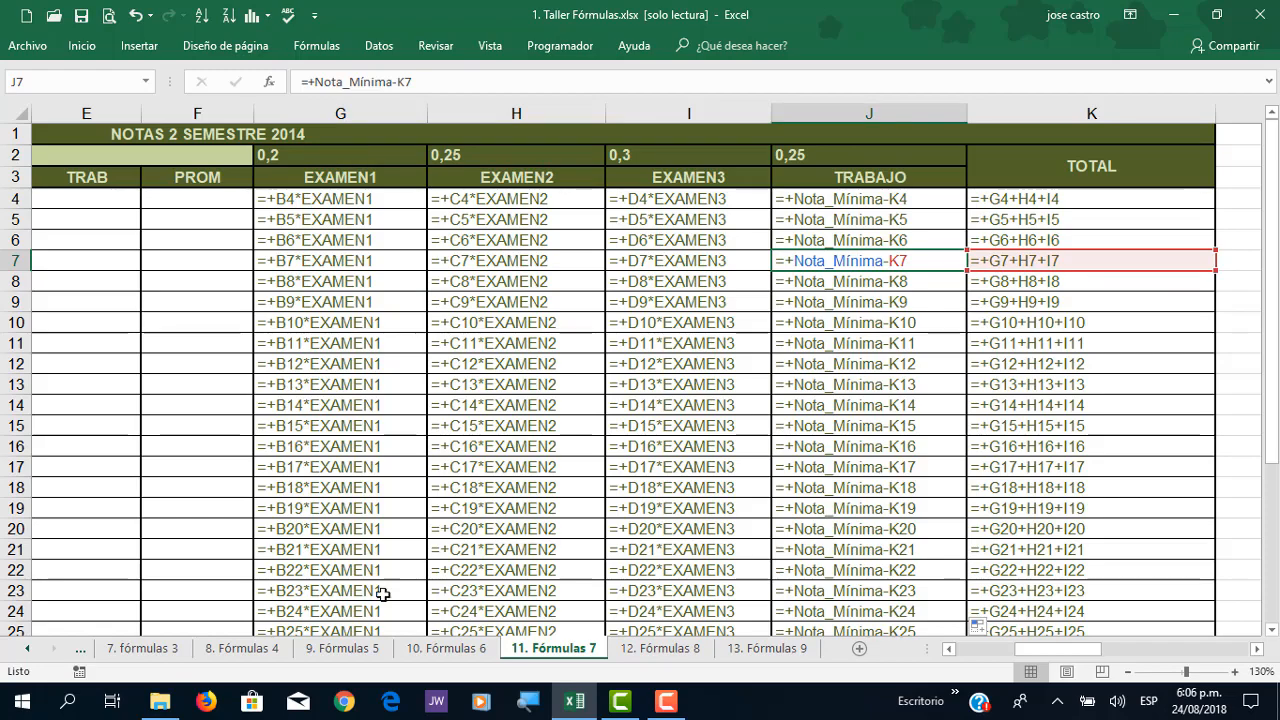
scroll(634, 531, down, 4)
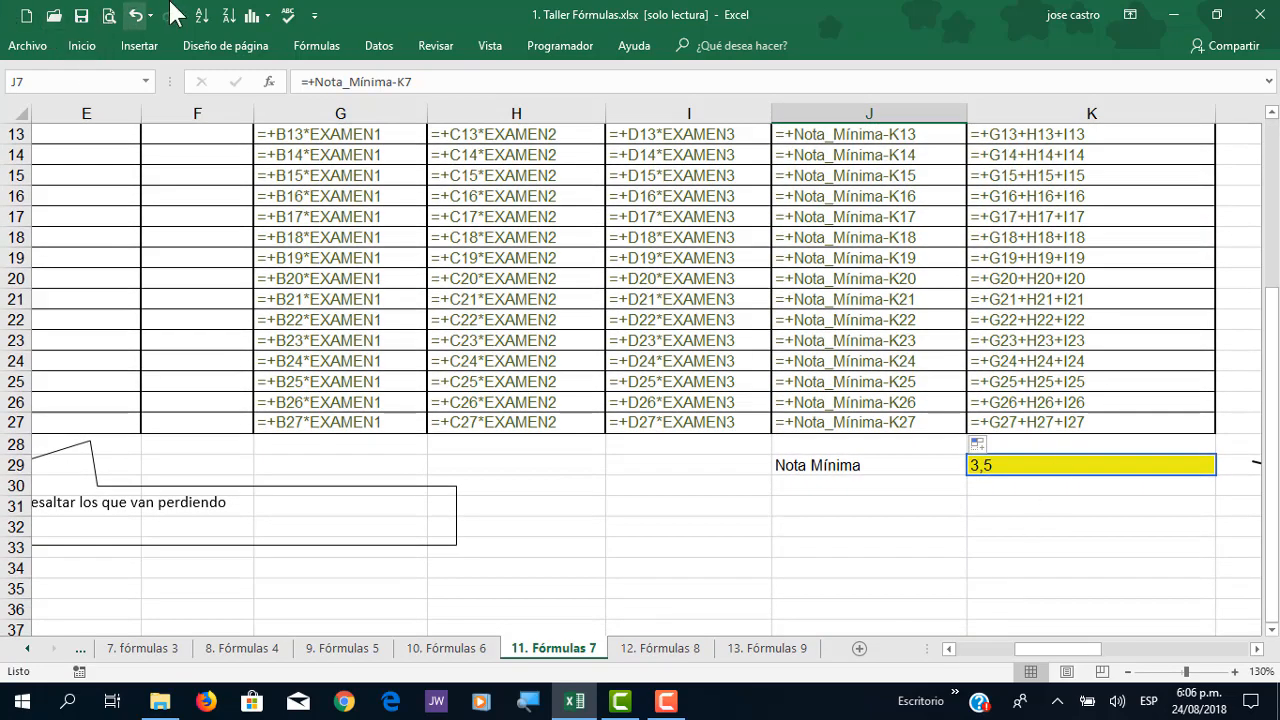
Step: Switch the sheet back to showing calculated results and return to the beginning of the grade table
click(329, 44)
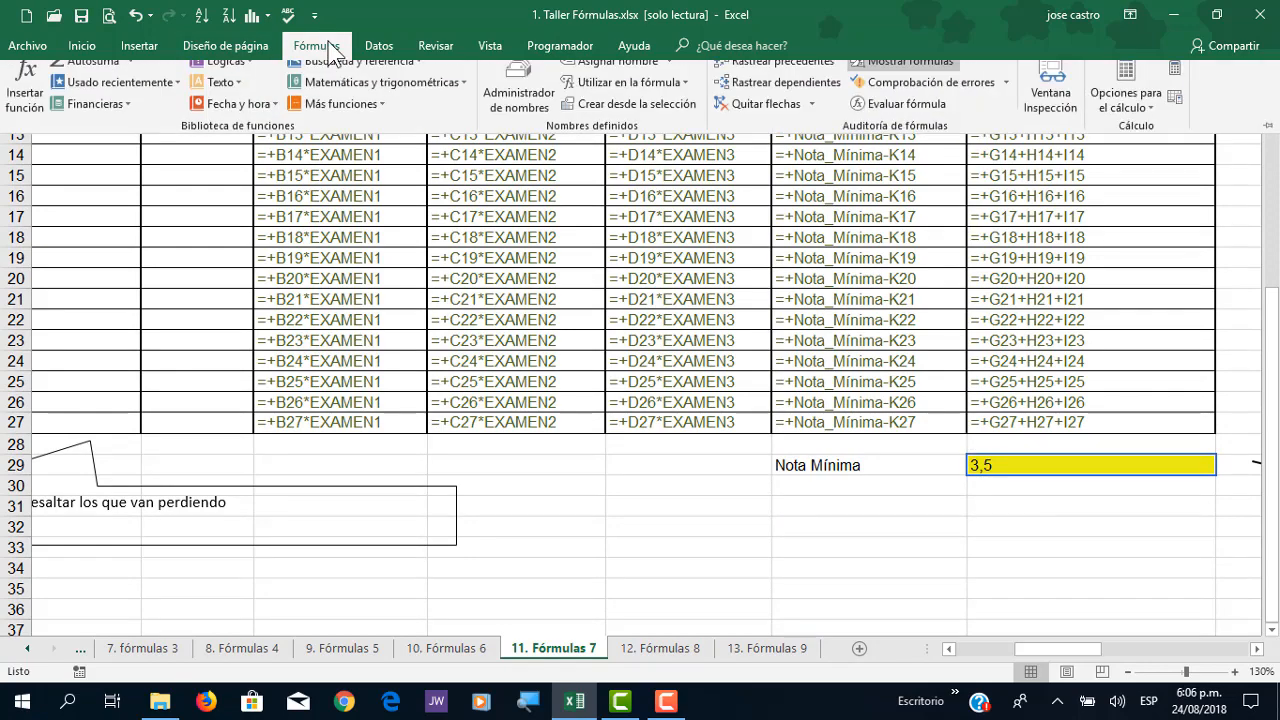
click(878, 80)
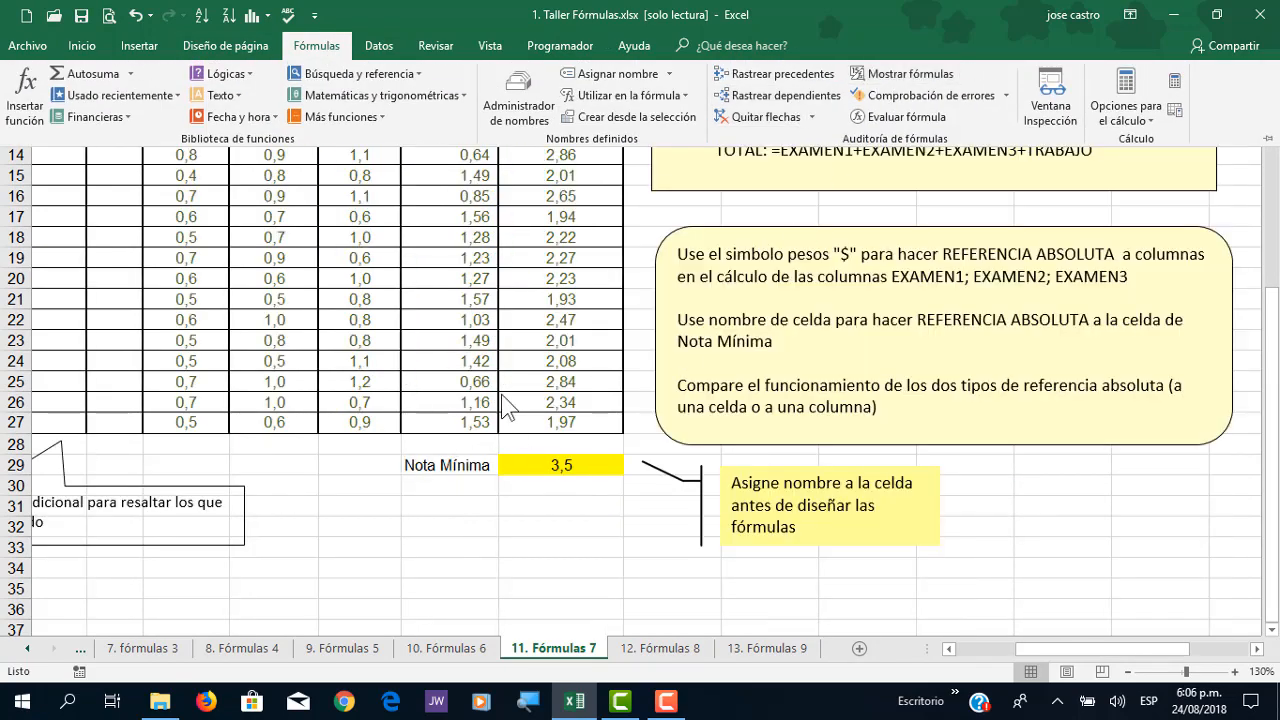
click(495, 390)
scroll(493, 388, up, 4)
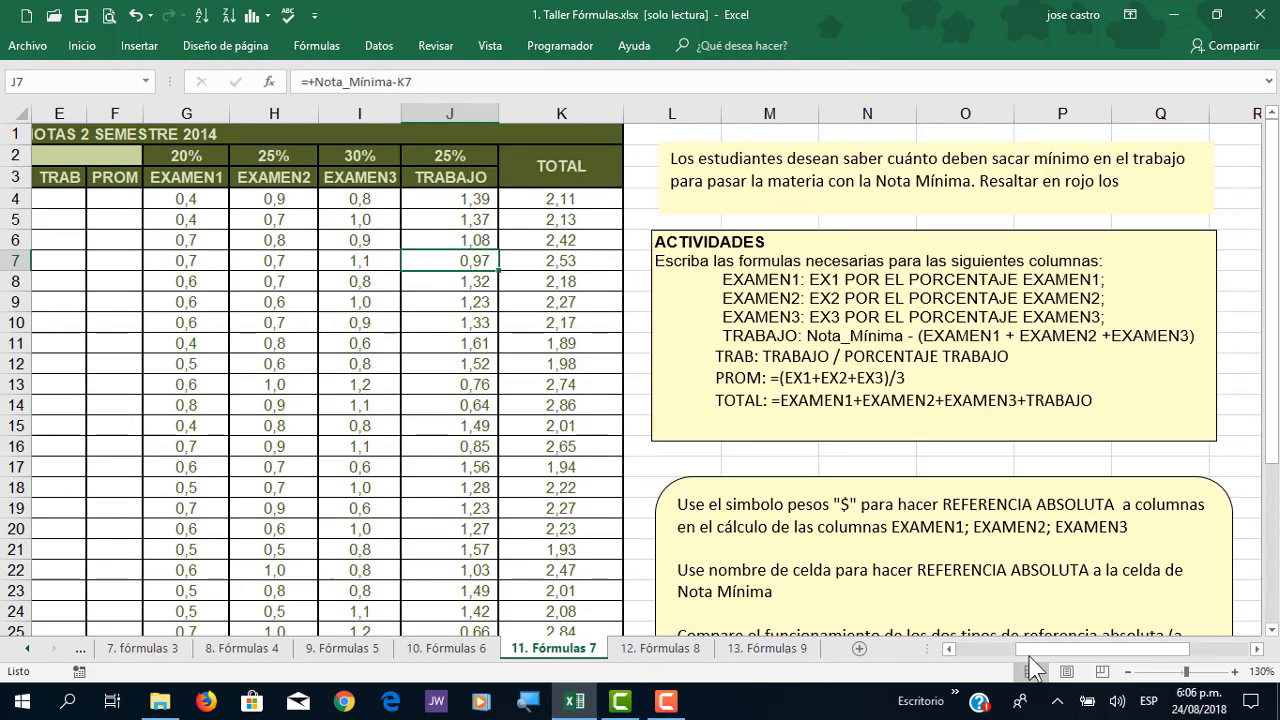
drag(1060, 649, 909, 652)
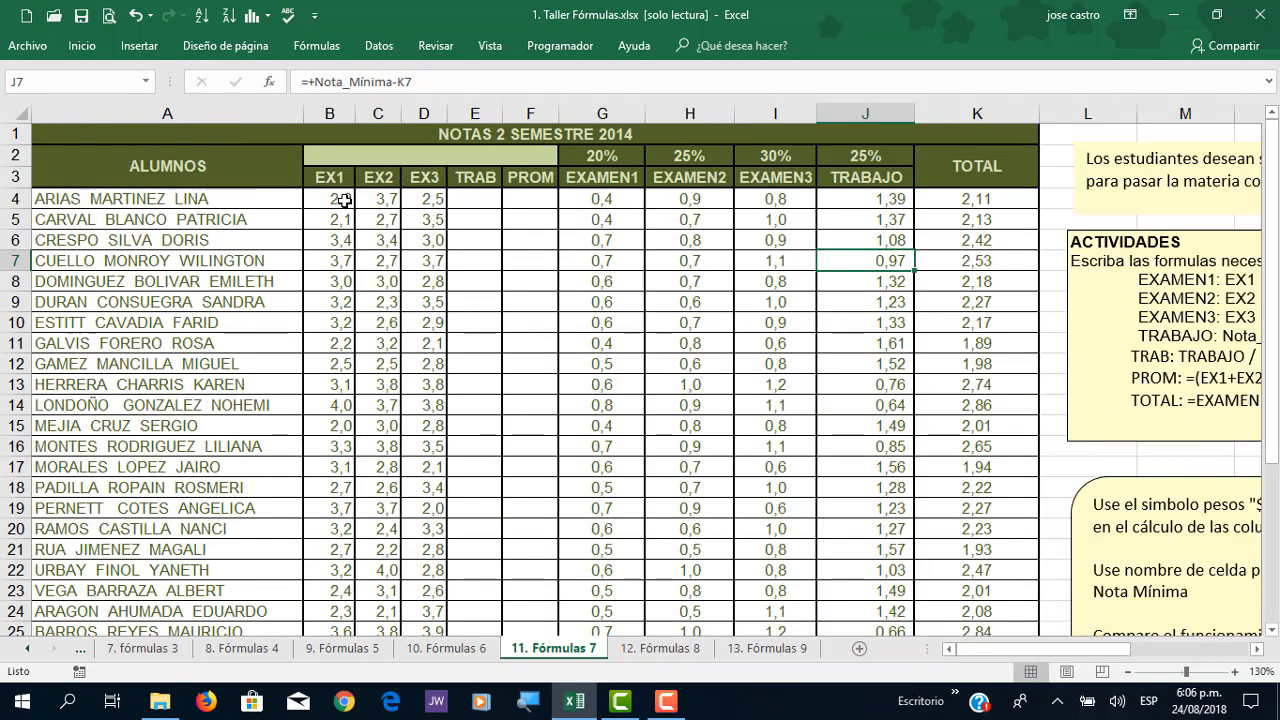
Step: Review the exam percentages in G2:I2, the students' TOTAL values and the TRABAJO values they still need
drag(604, 158, 772, 160)
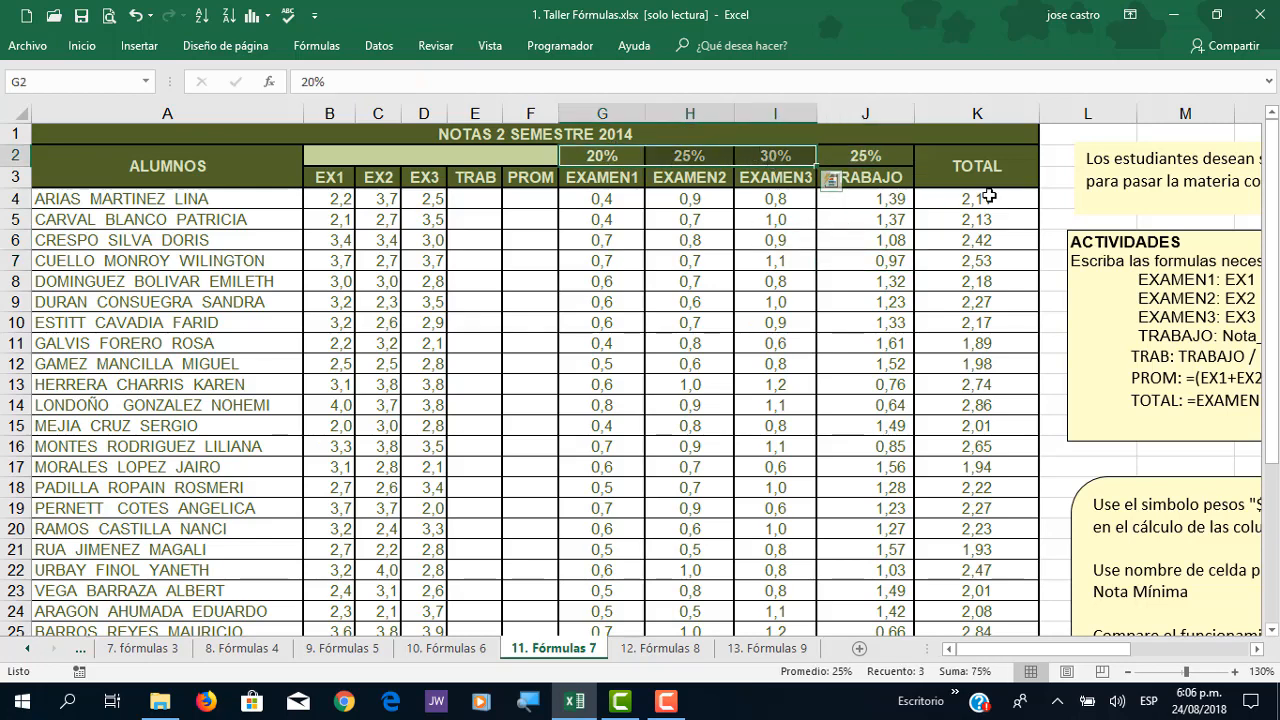
click(988, 196)
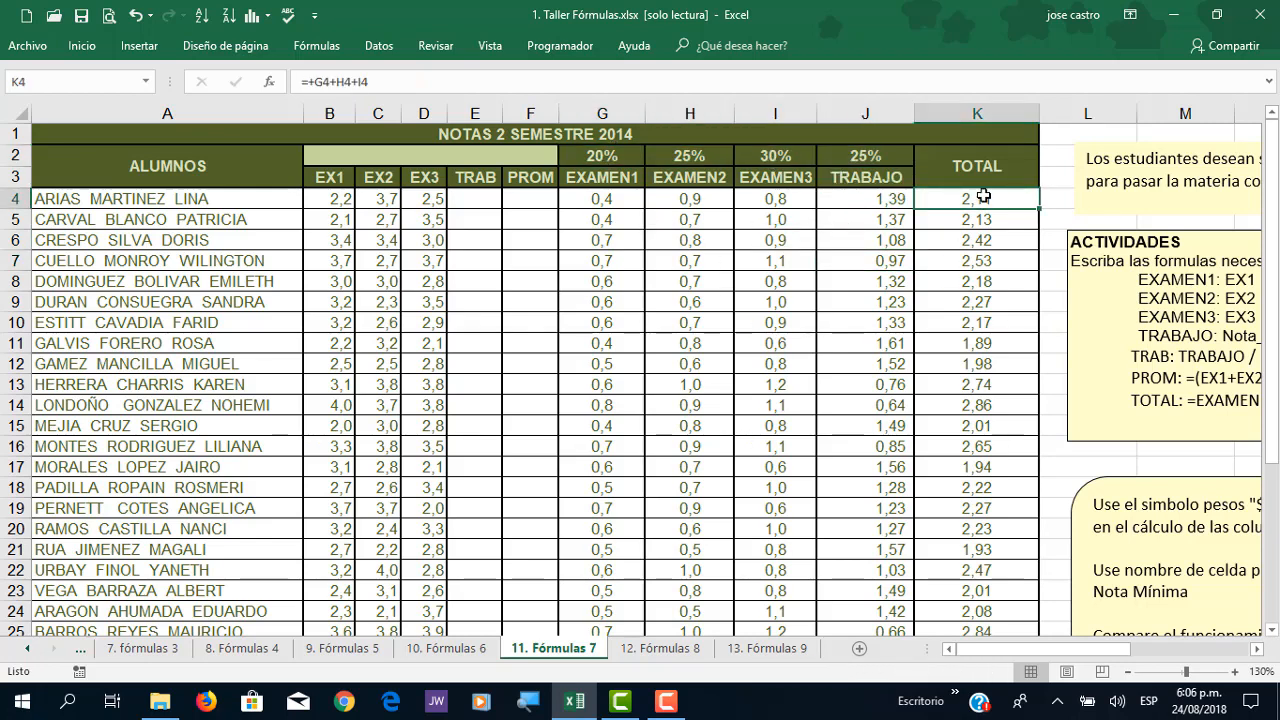
drag(984, 196, 1008, 442)
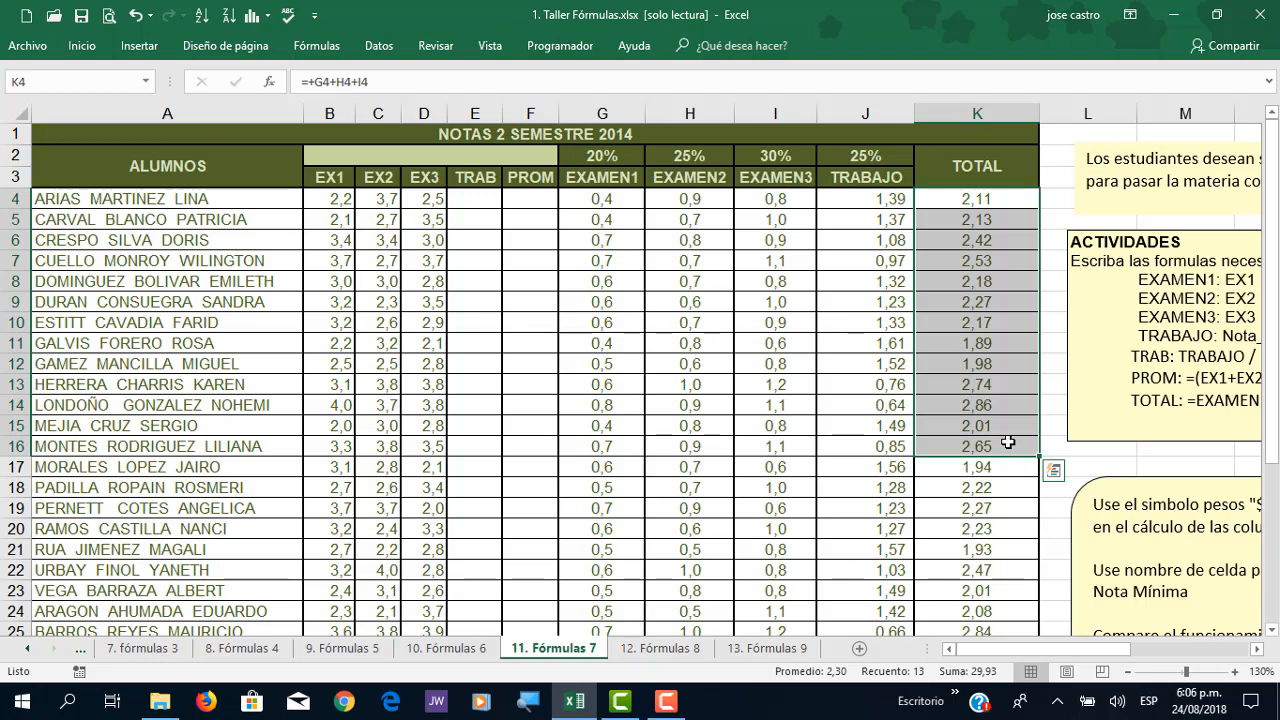
click(872, 207)
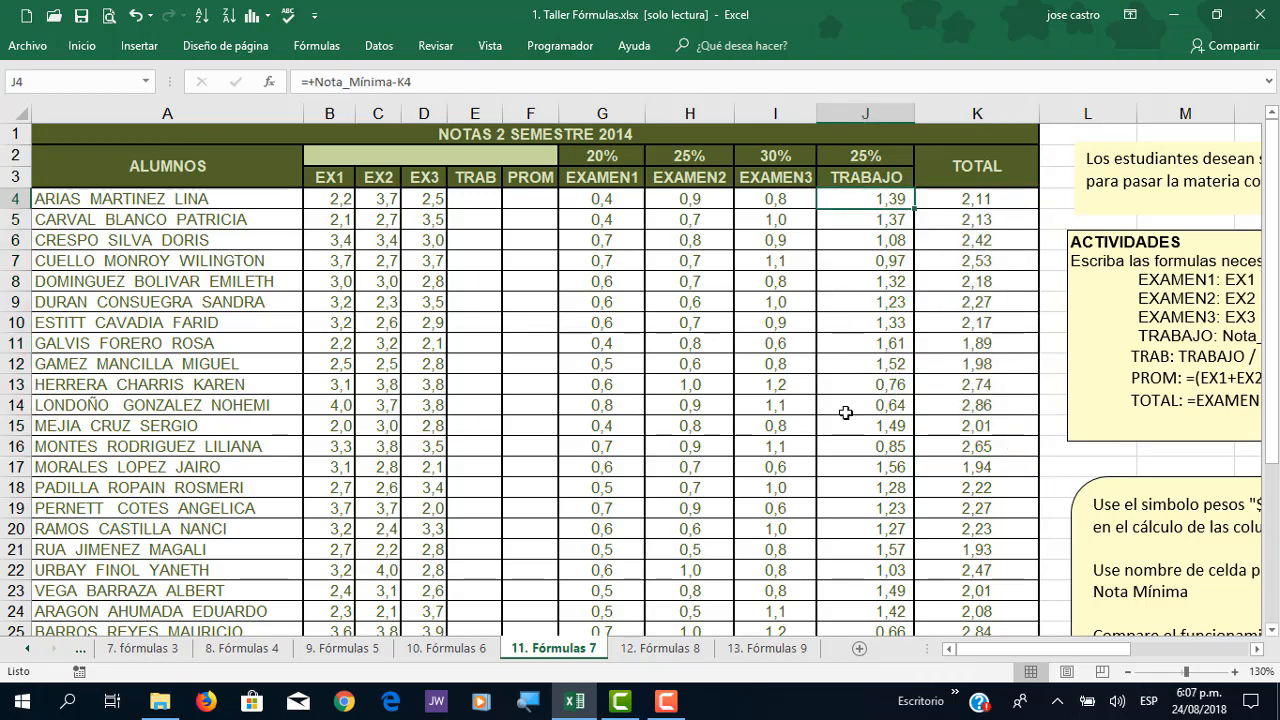
drag(846, 196, 876, 594)
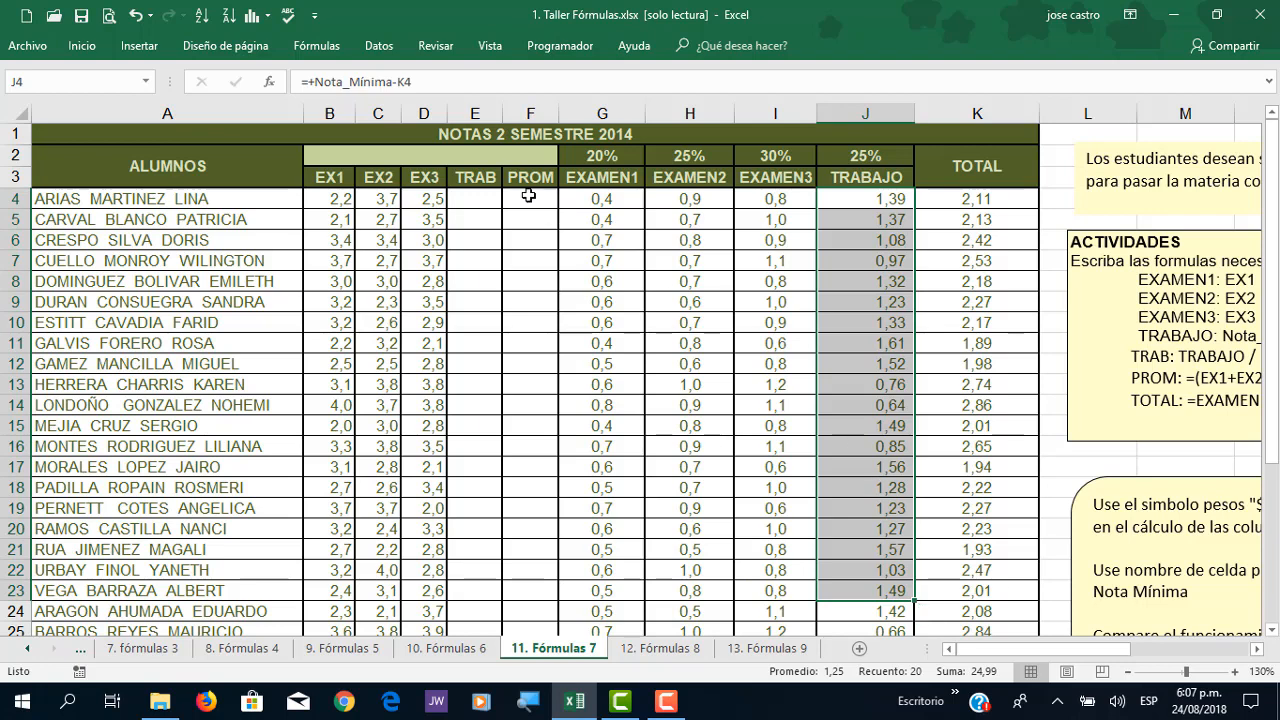
Step: Enter the formula +J4/TRABAJO in cell E4 to calculate the first student's TRAB grade from the named percentage in J2
click(484, 205)
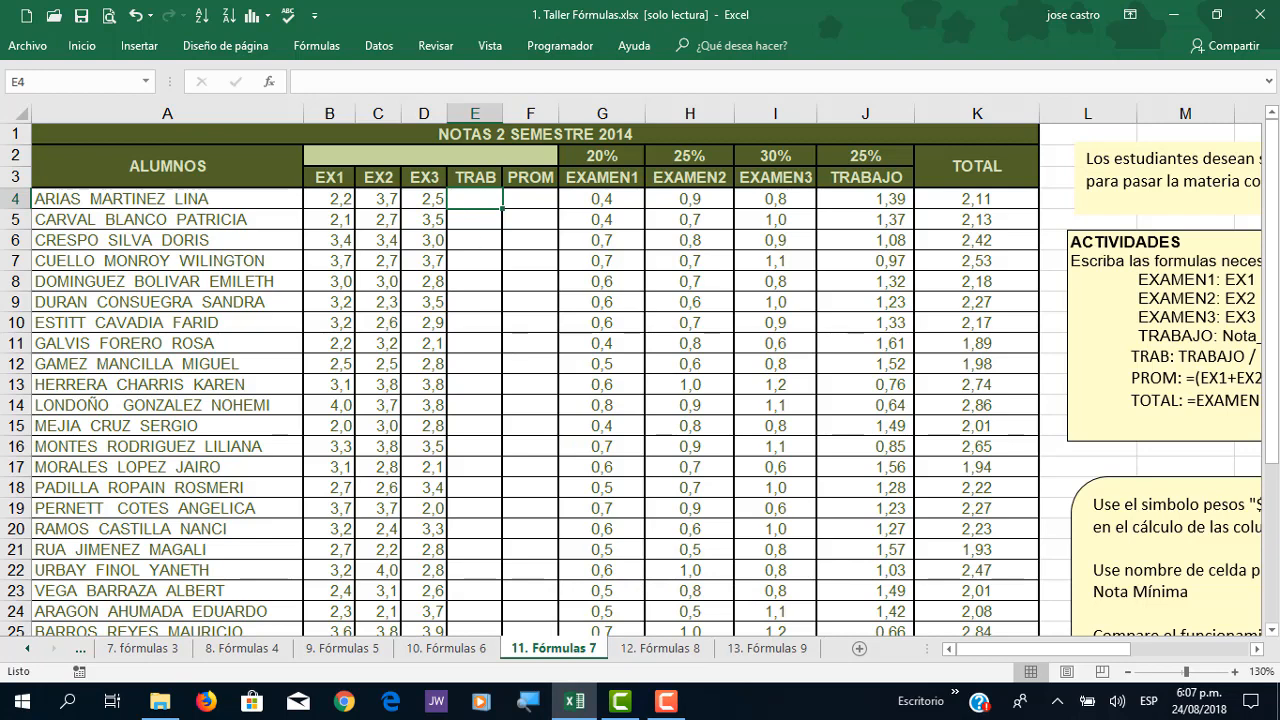
text(+)
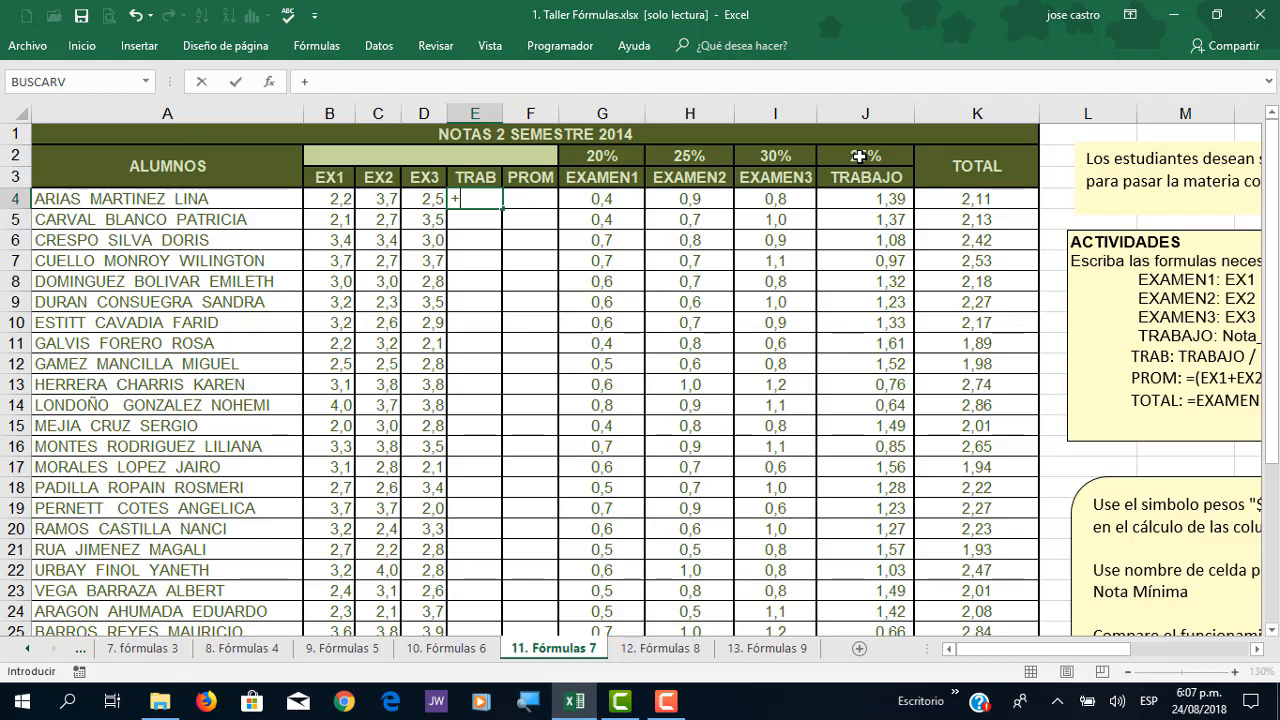
click(882, 199)
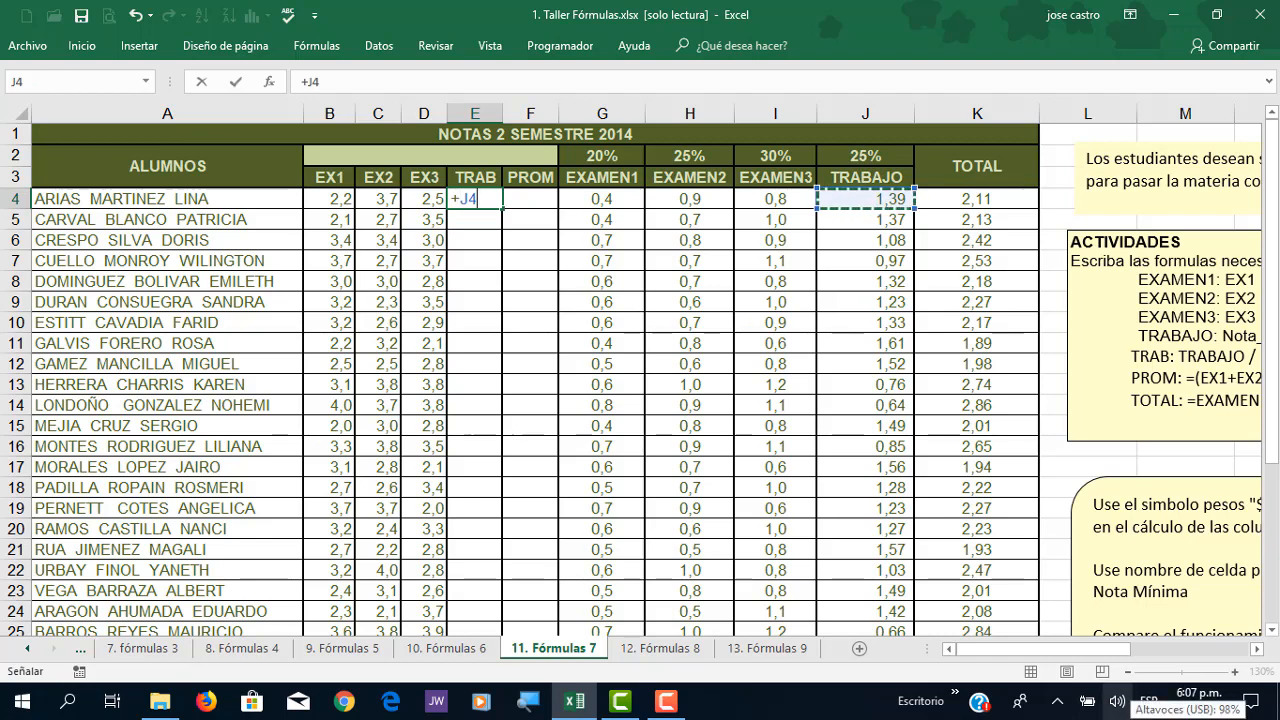
text(/)
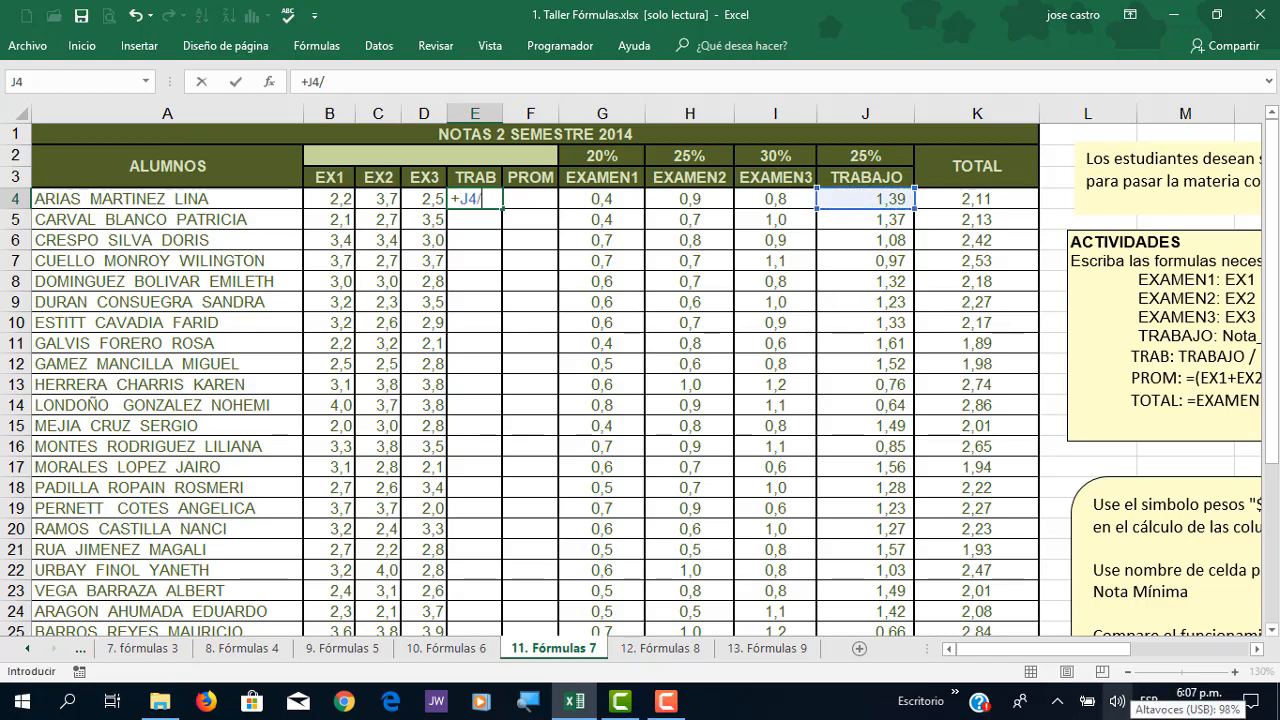
click(852, 159)
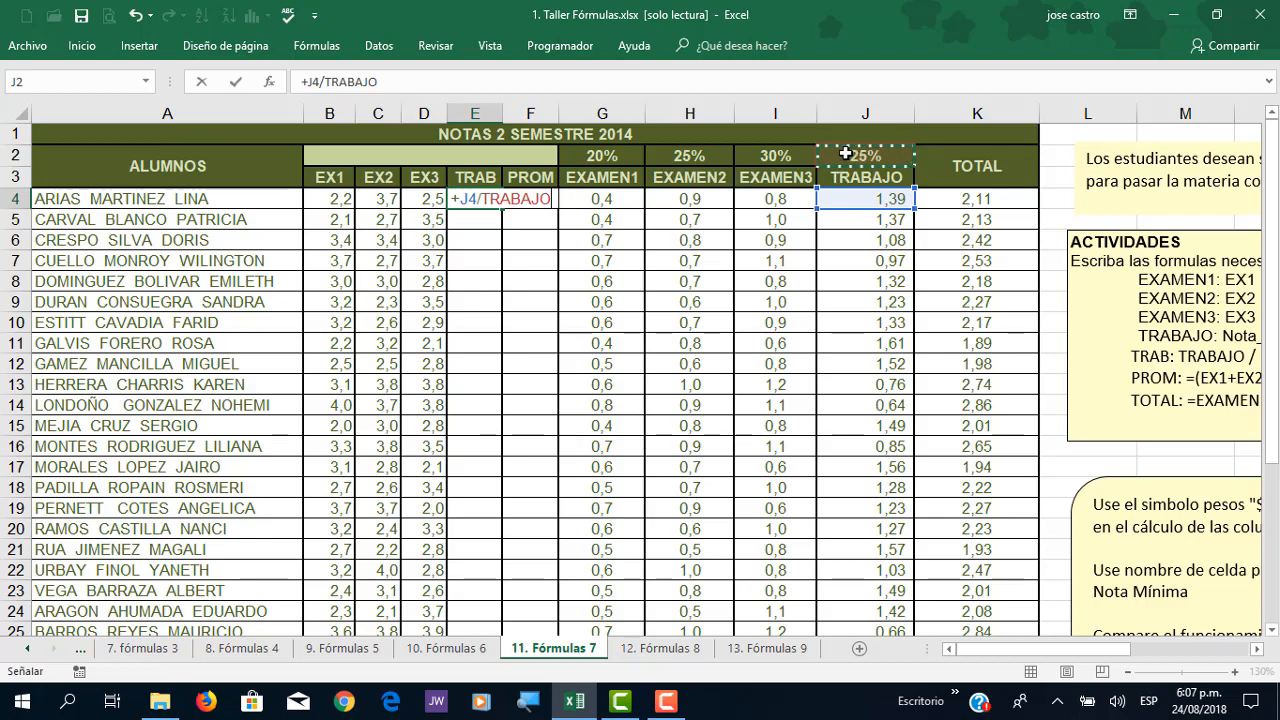
key(Return)
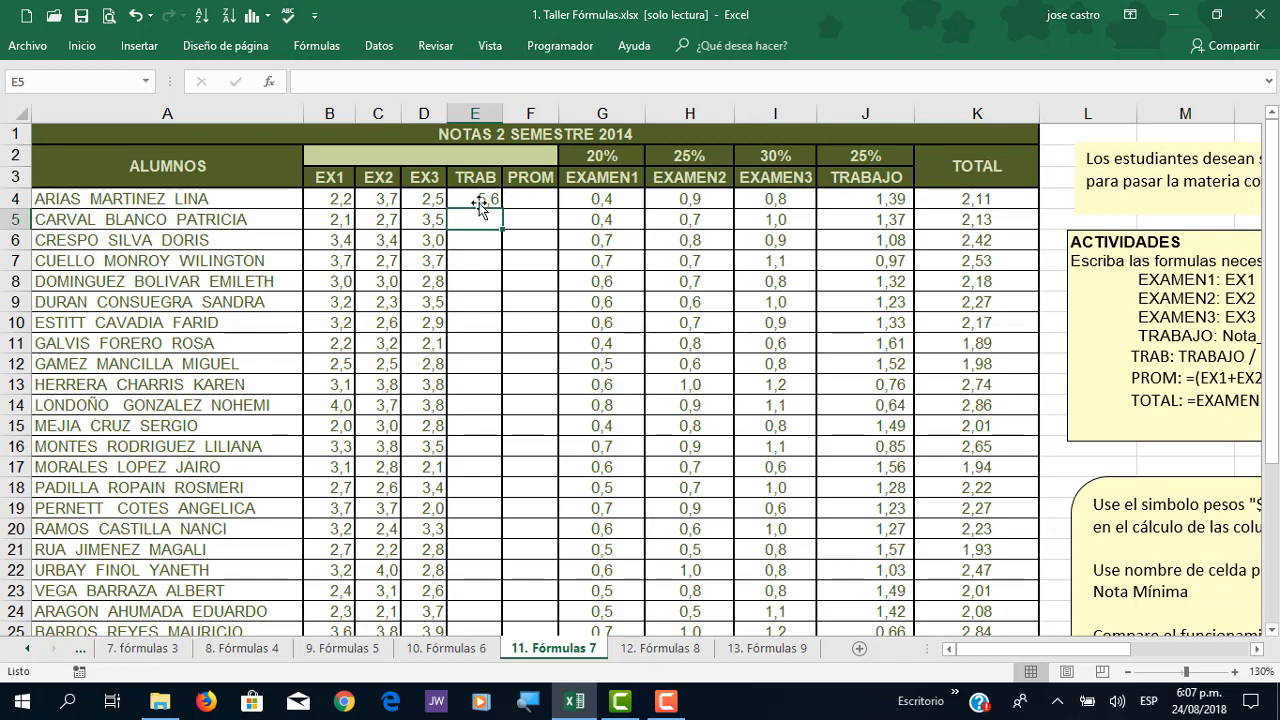
Step: Display the sheet's formulas and widen the TRAB column so the formula in E4 fits
click(316, 46)
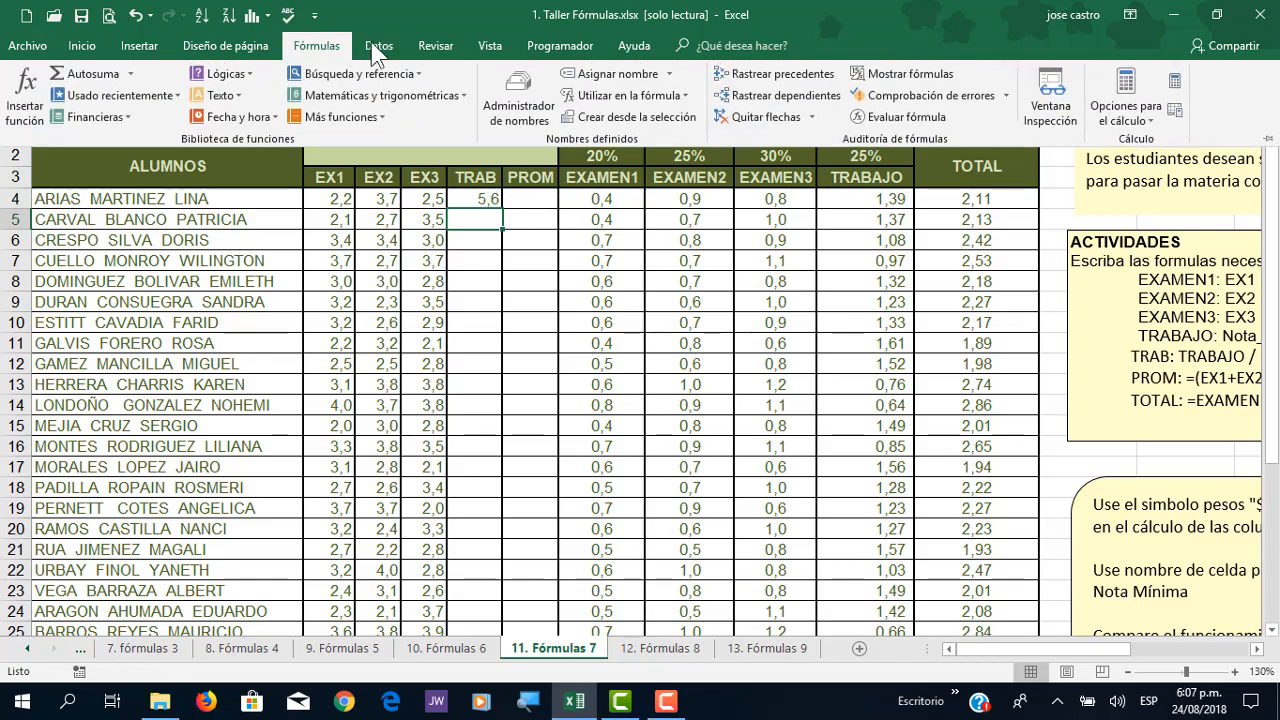
click(908, 74)
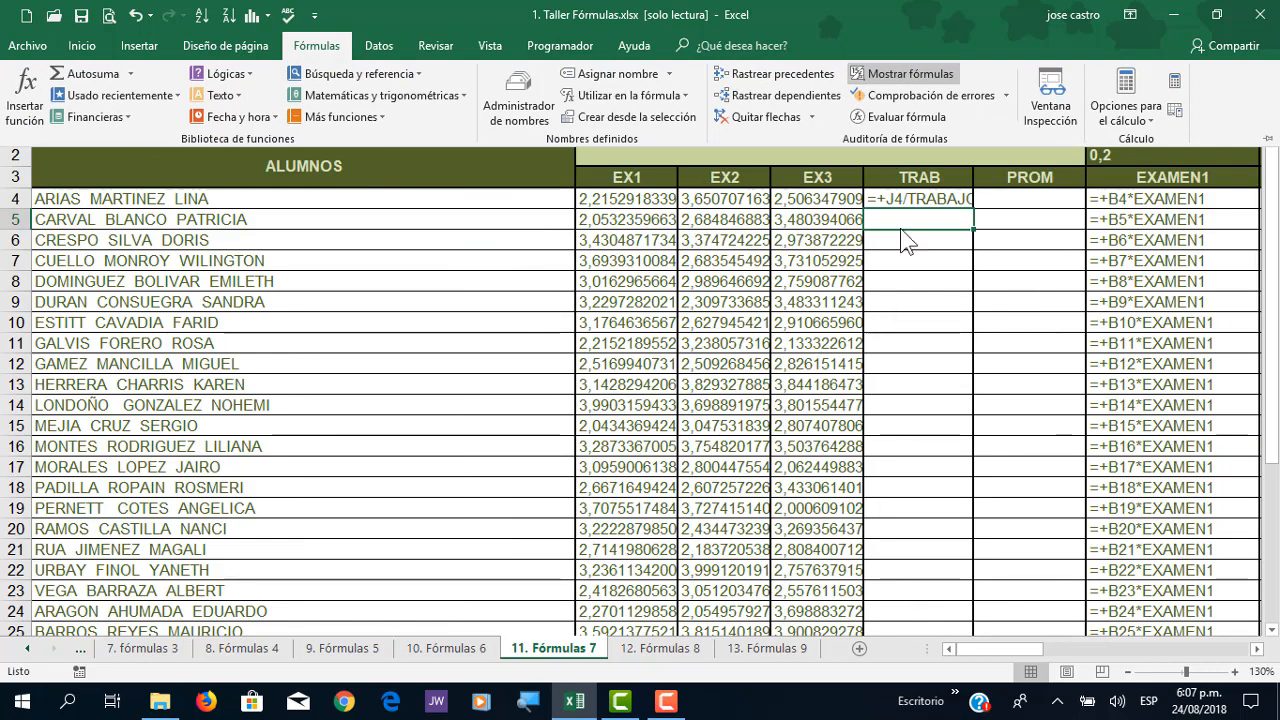
click(908, 200)
drag(974, 113, 986, 113)
Step: Fill the TRAB formula from E4 down to the last student in row 27
double_click(977, 201)
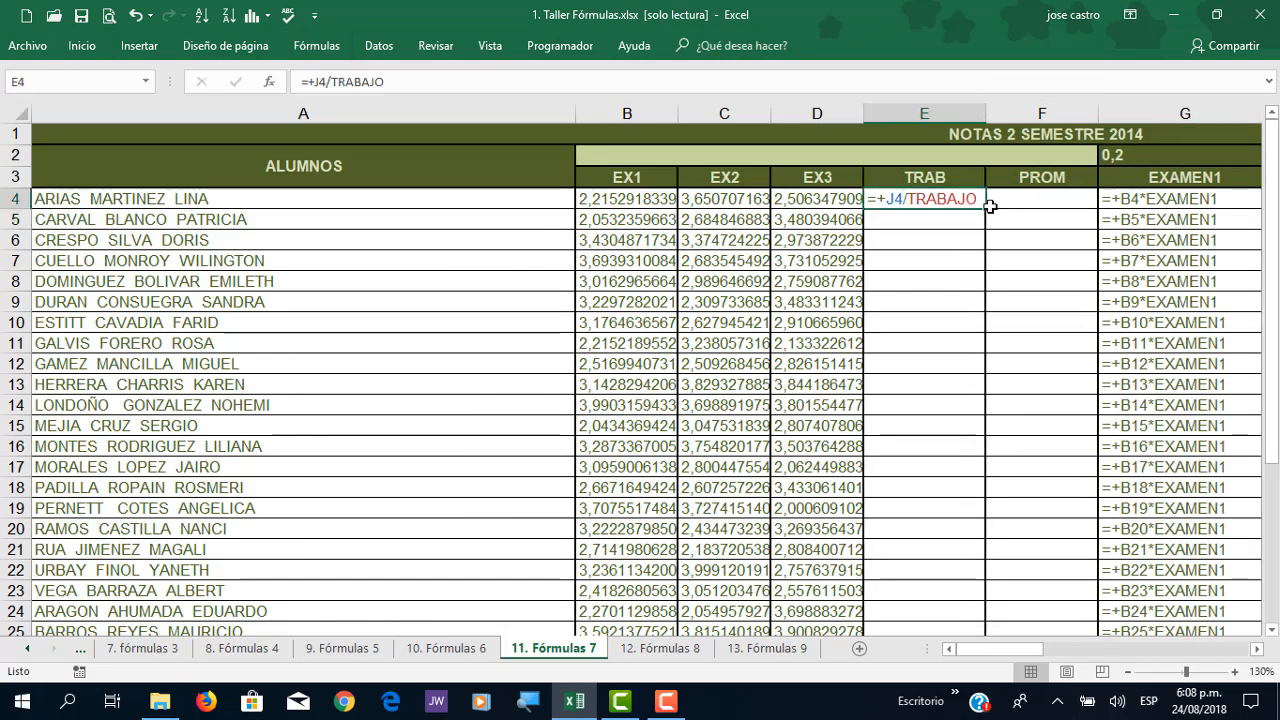
double_click(983, 206)
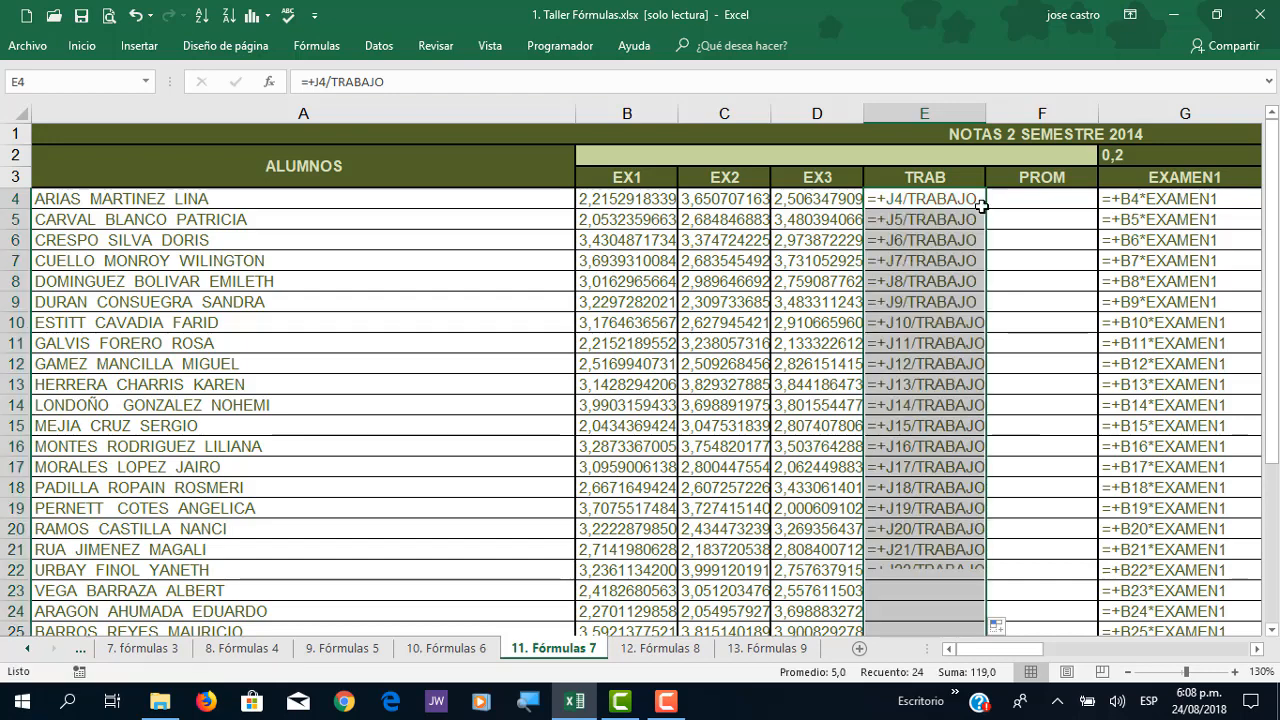
click(913, 455)
Step: Compare the references of the TRAB formulas in rows 16, 8, 5 and 7 with the TRABAJO column and the percentage in J2
click(1257, 649)
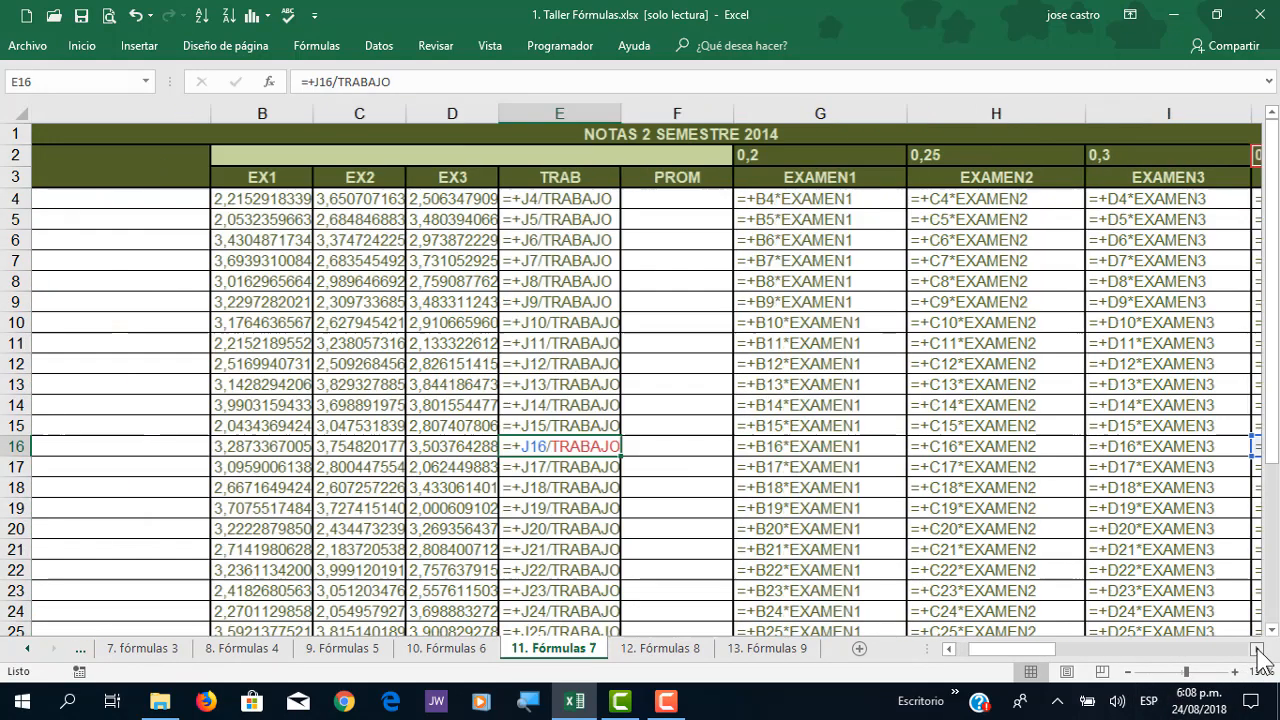
click(1257, 649)
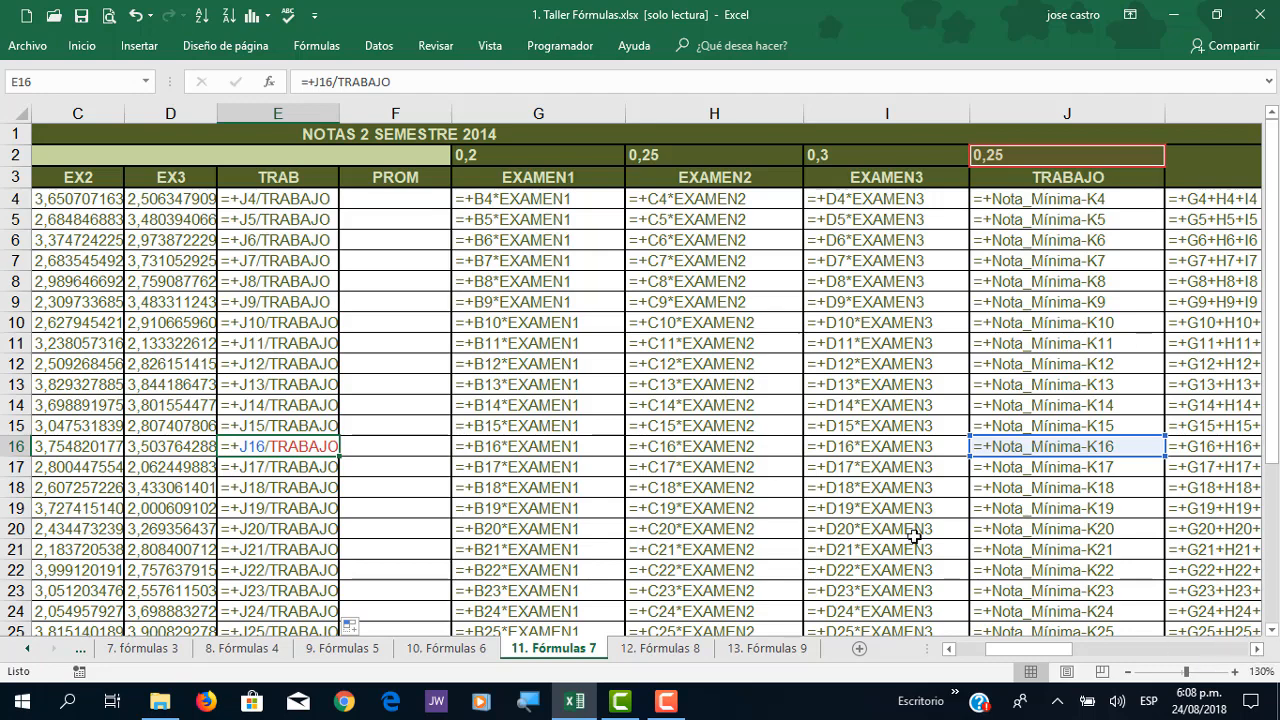
click(258, 278)
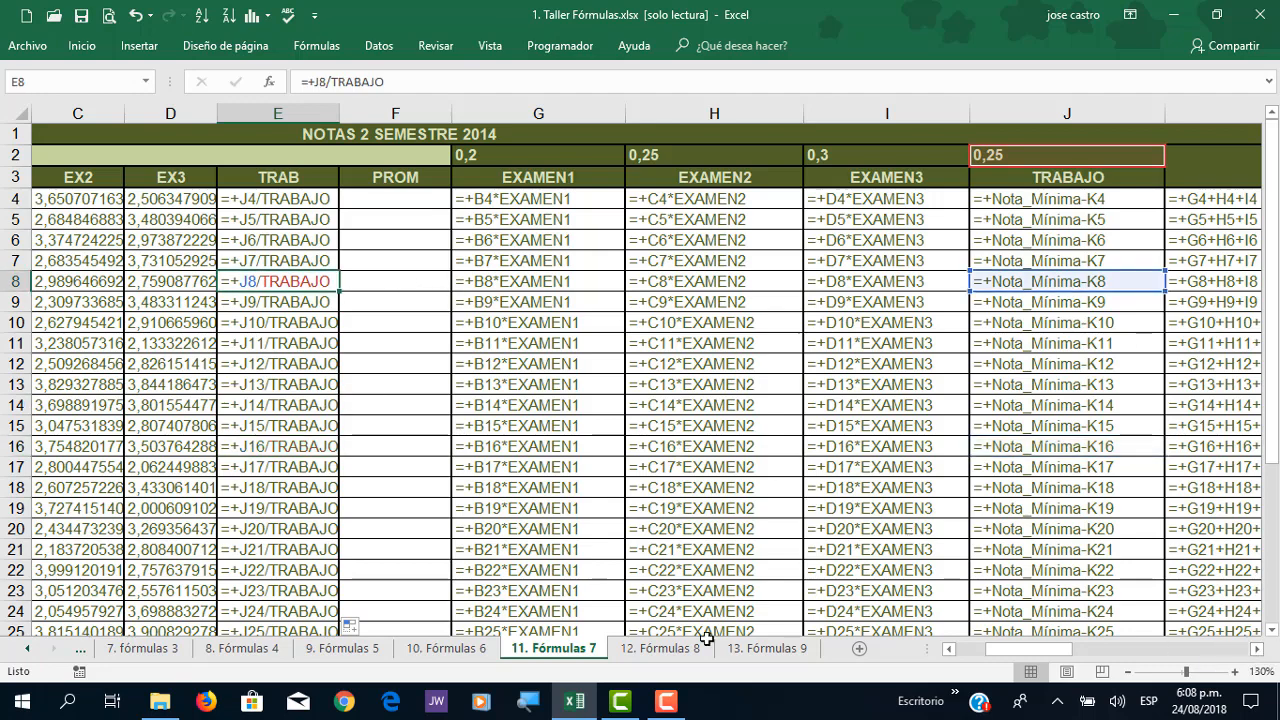
click(1257, 650)
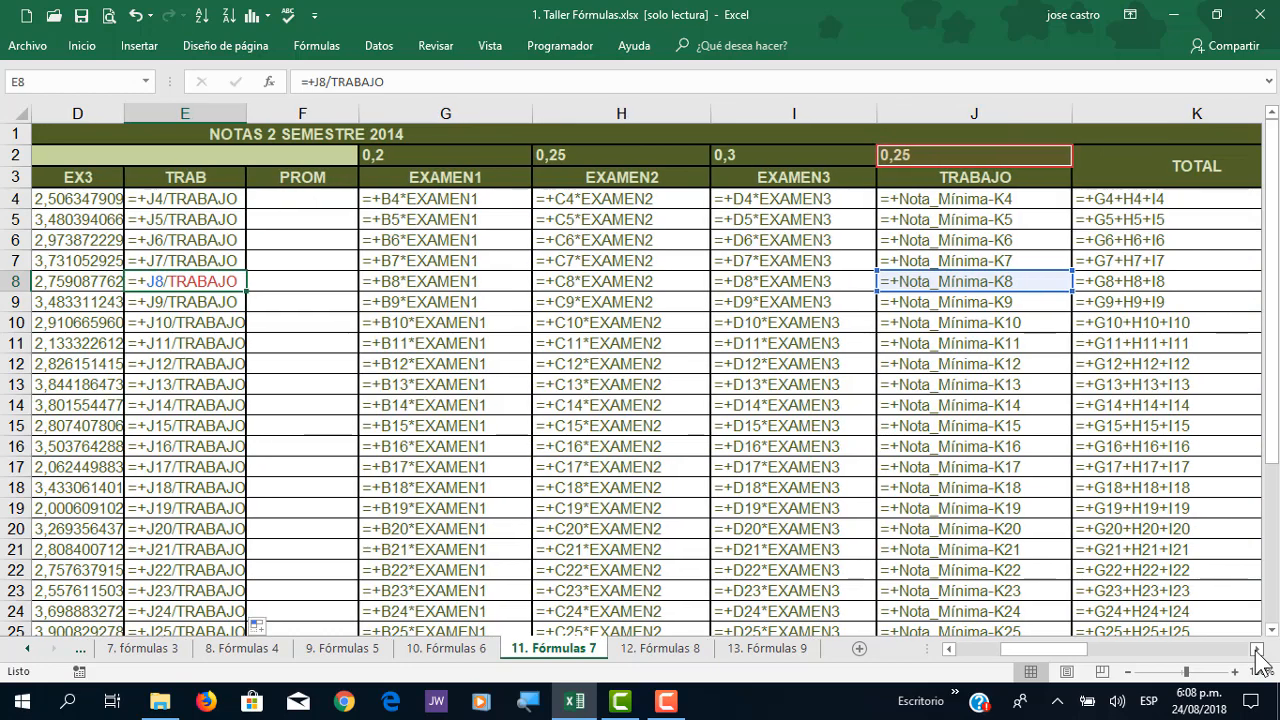
click(168, 220)
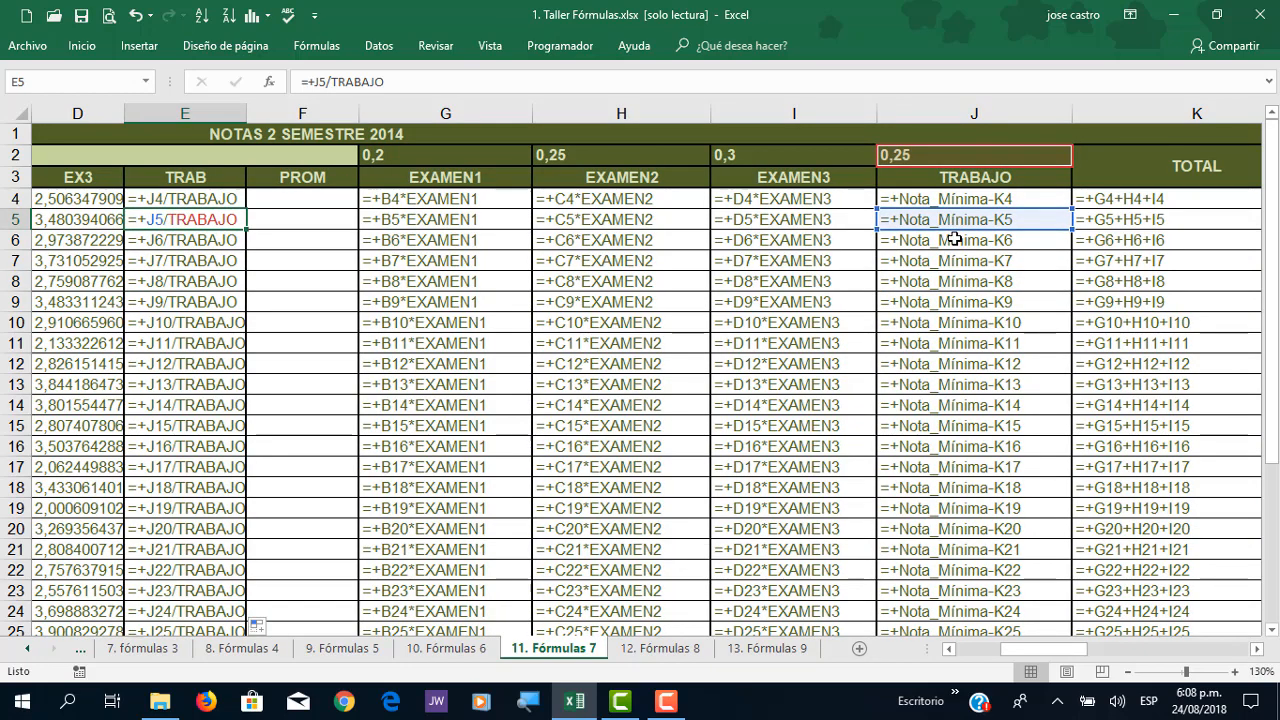
click(174, 258)
Step: Trace the precedents of the TRAB formulas in E11 and E22
click(186, 340)
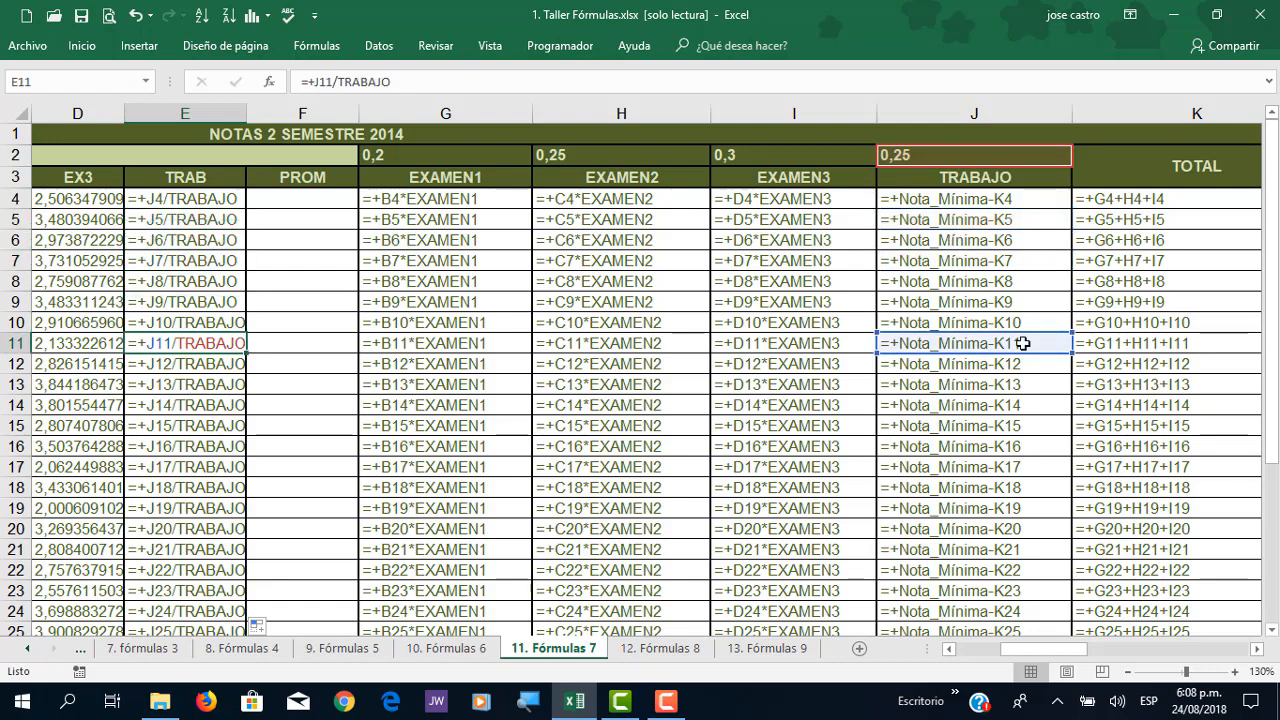
click(320, 47)
click(734, 68)
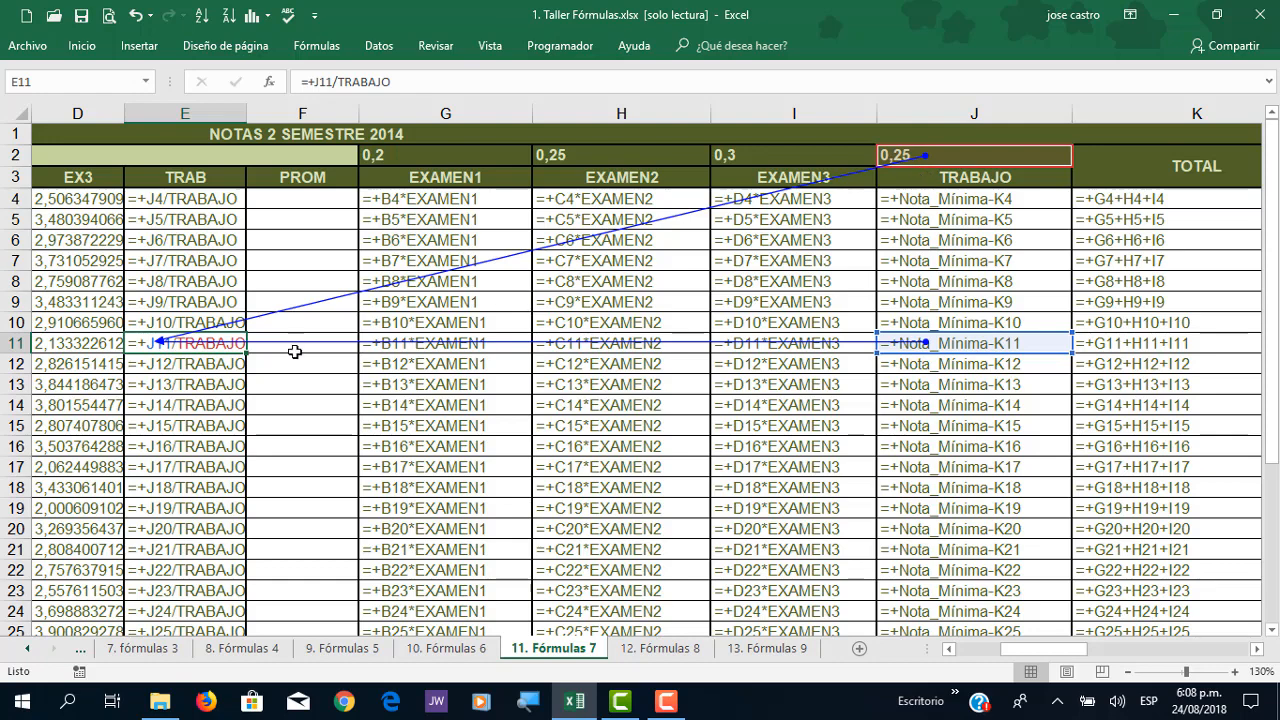
click(210, 571)
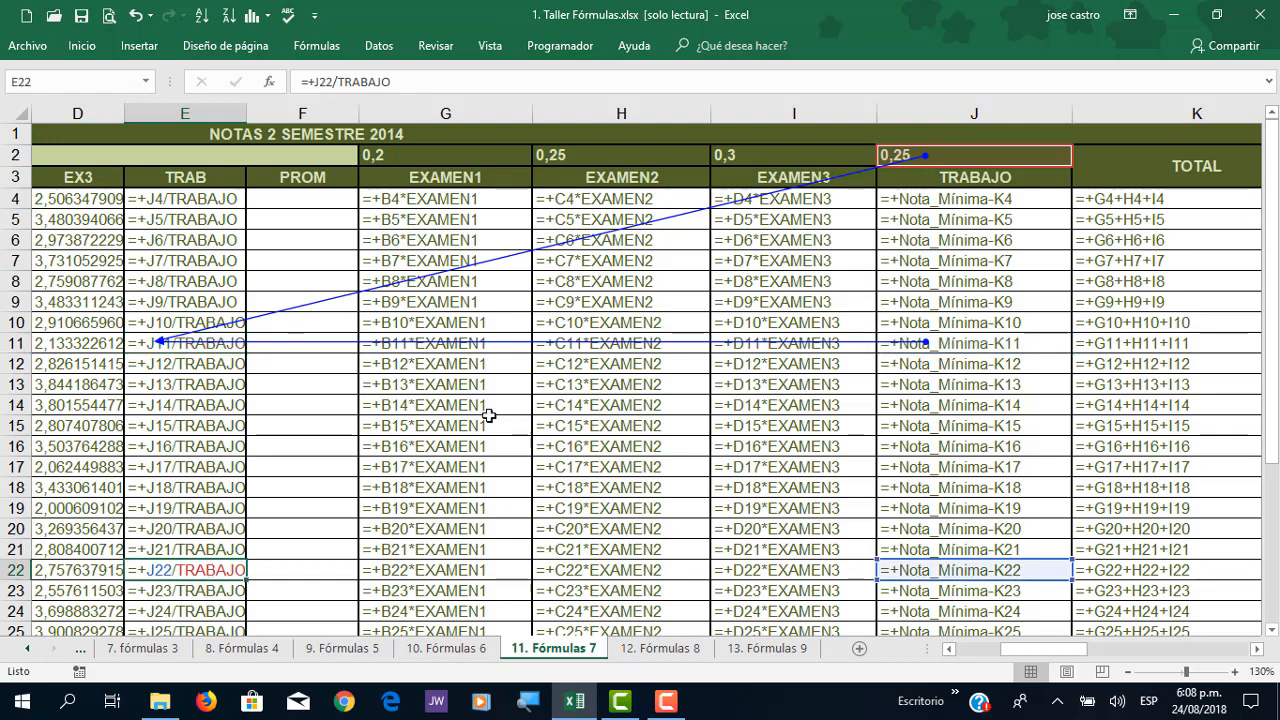
click(378, 46)
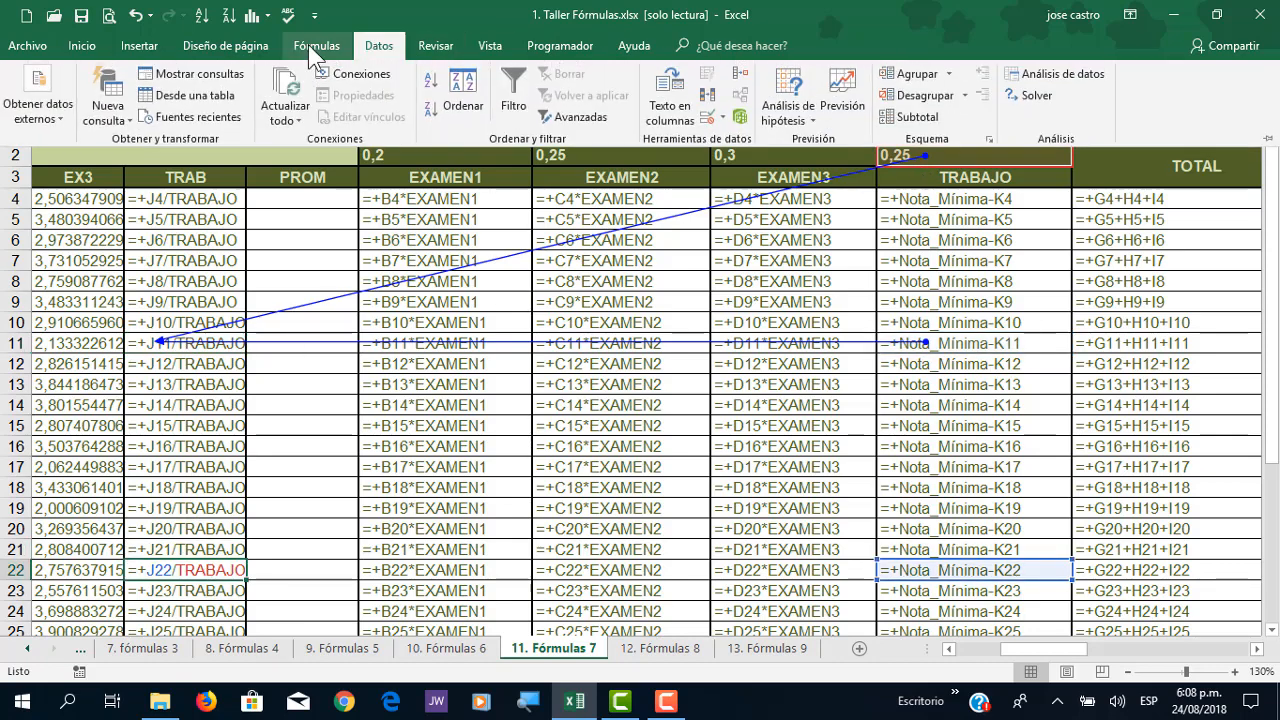
click(314, 46)
click(757, 75)
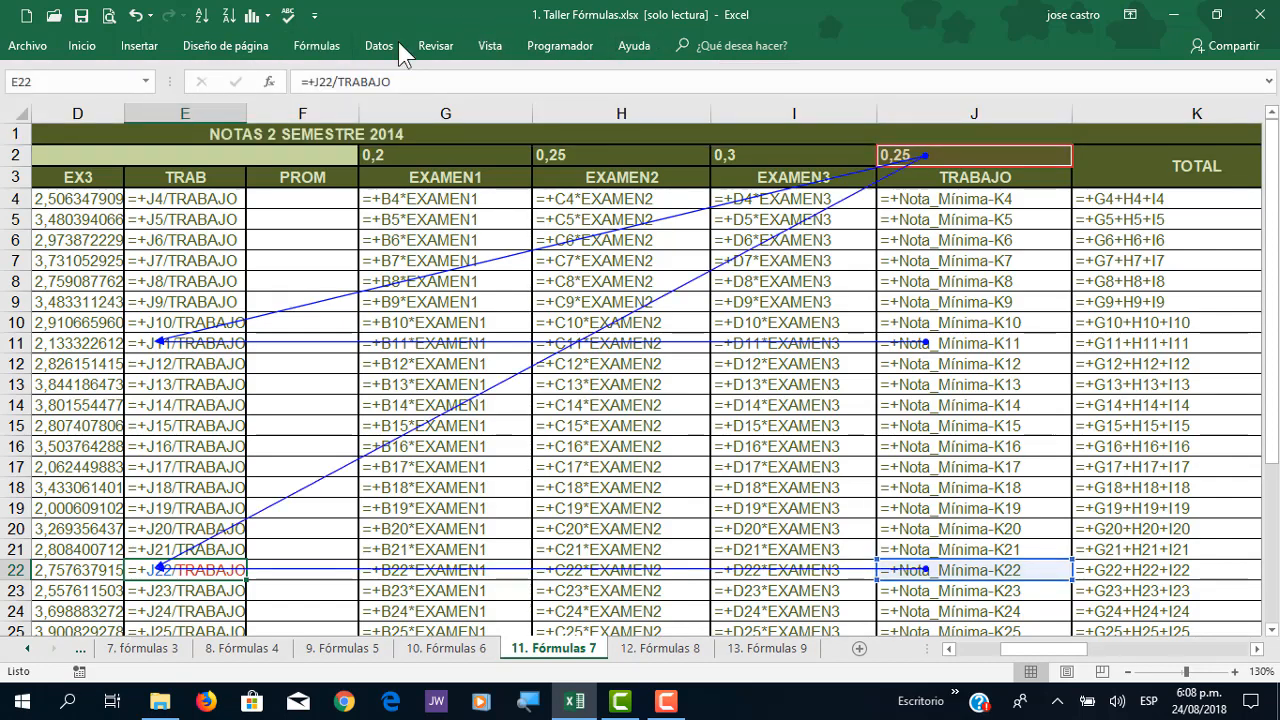
Step: Switch the sheet back to calculated results and remove the tracing arrows
click(320, 45)
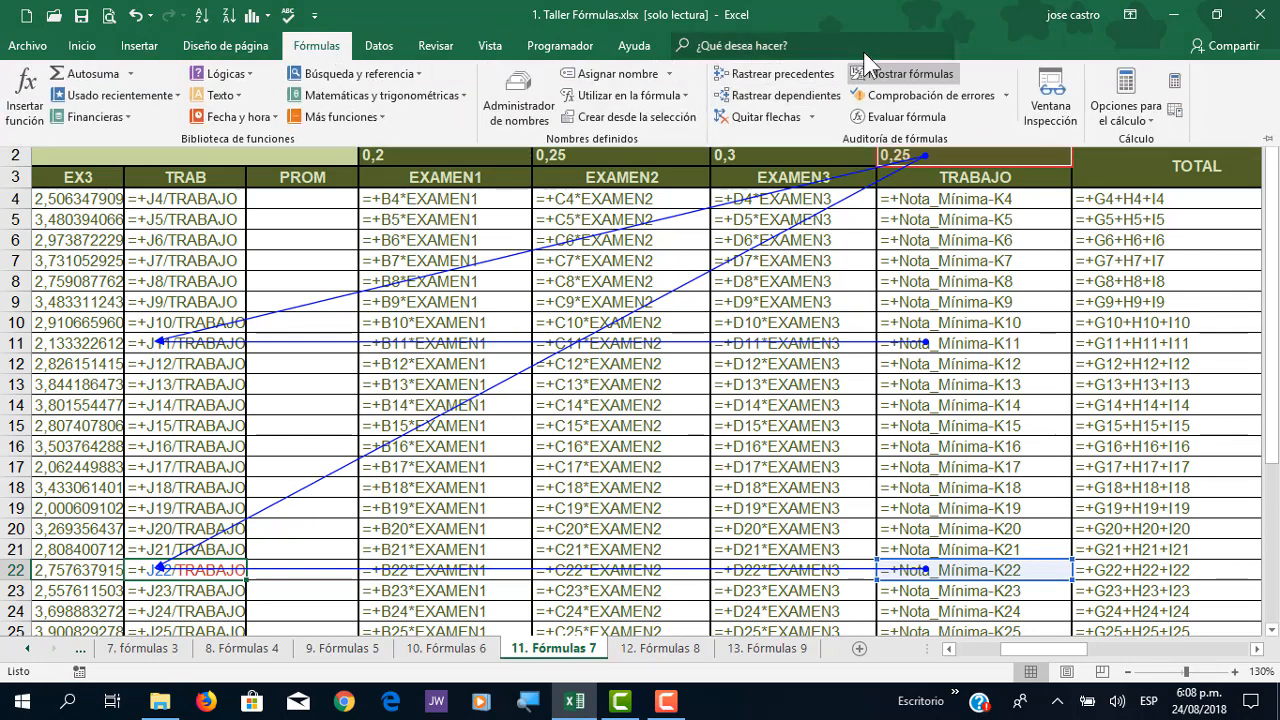
click(891, 74)
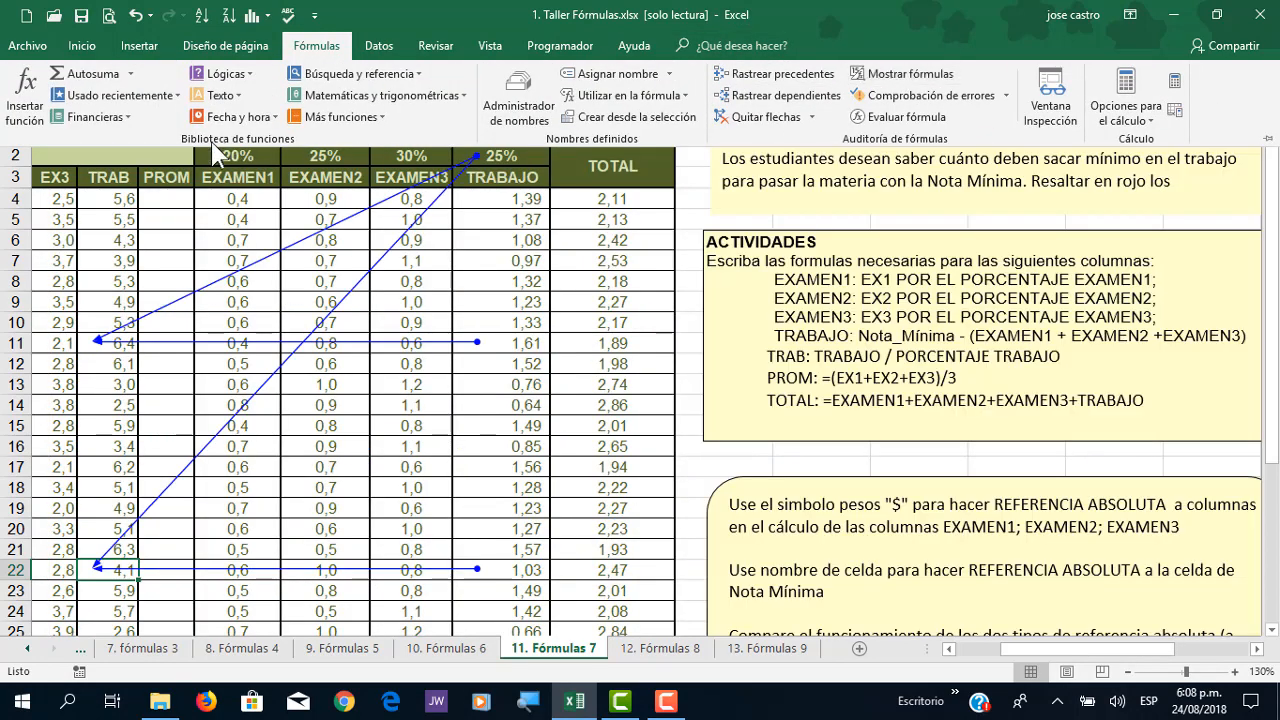
click(745, 118)
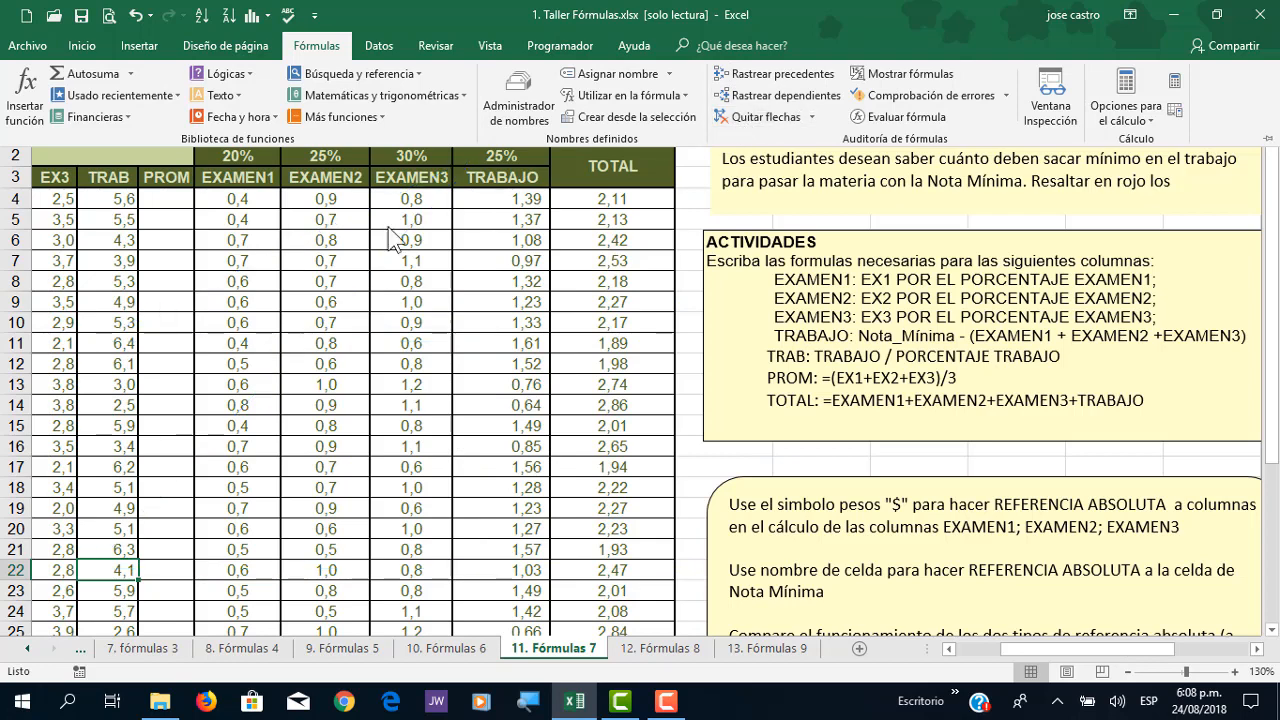
click(221, 337)
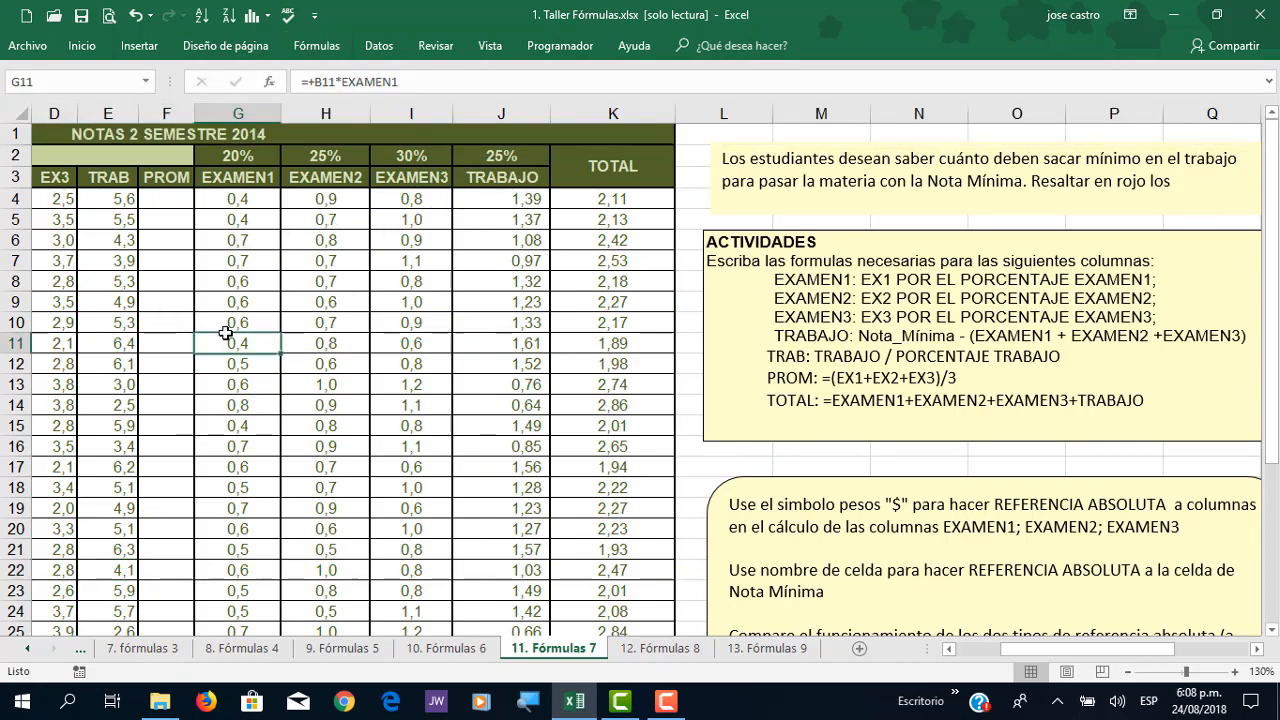
click(947, 648)
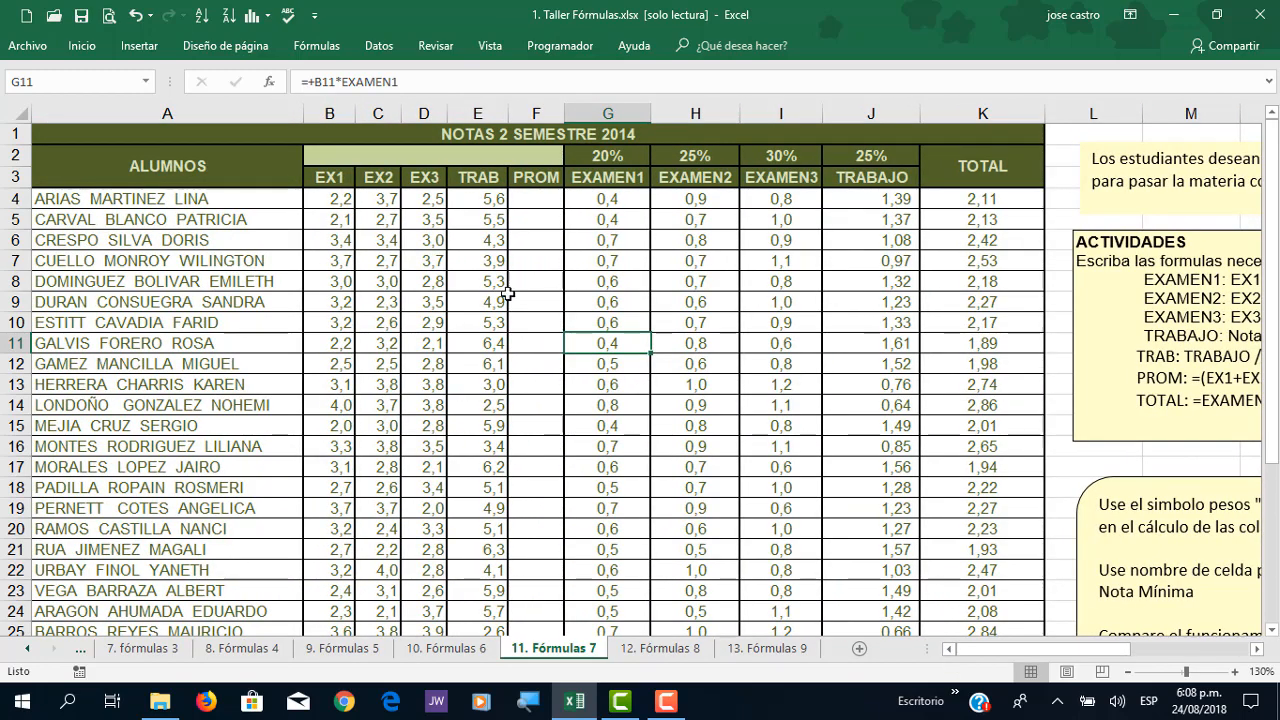
Step: Apply conditional formatting to the TRAB grades in E4:E27, highlighting values greater than 5 with light red fill and dark red text
click(484, 193)
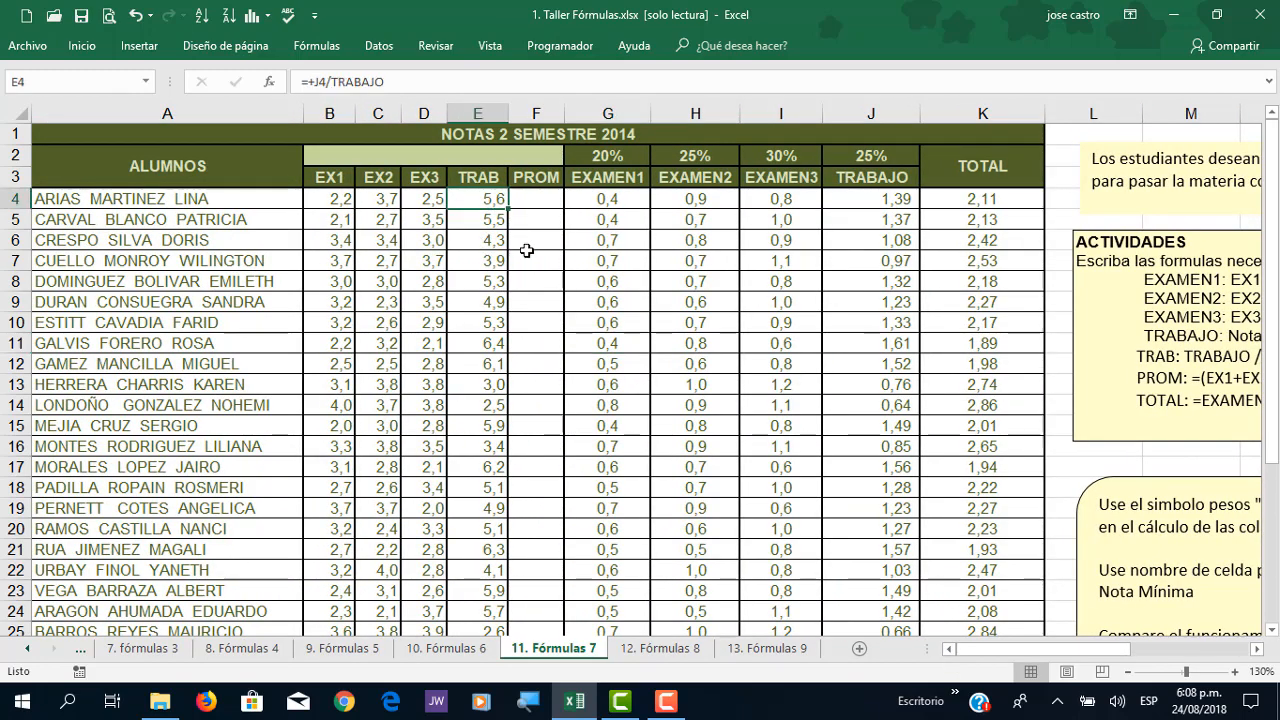
drag(471, 247, 472, 590)
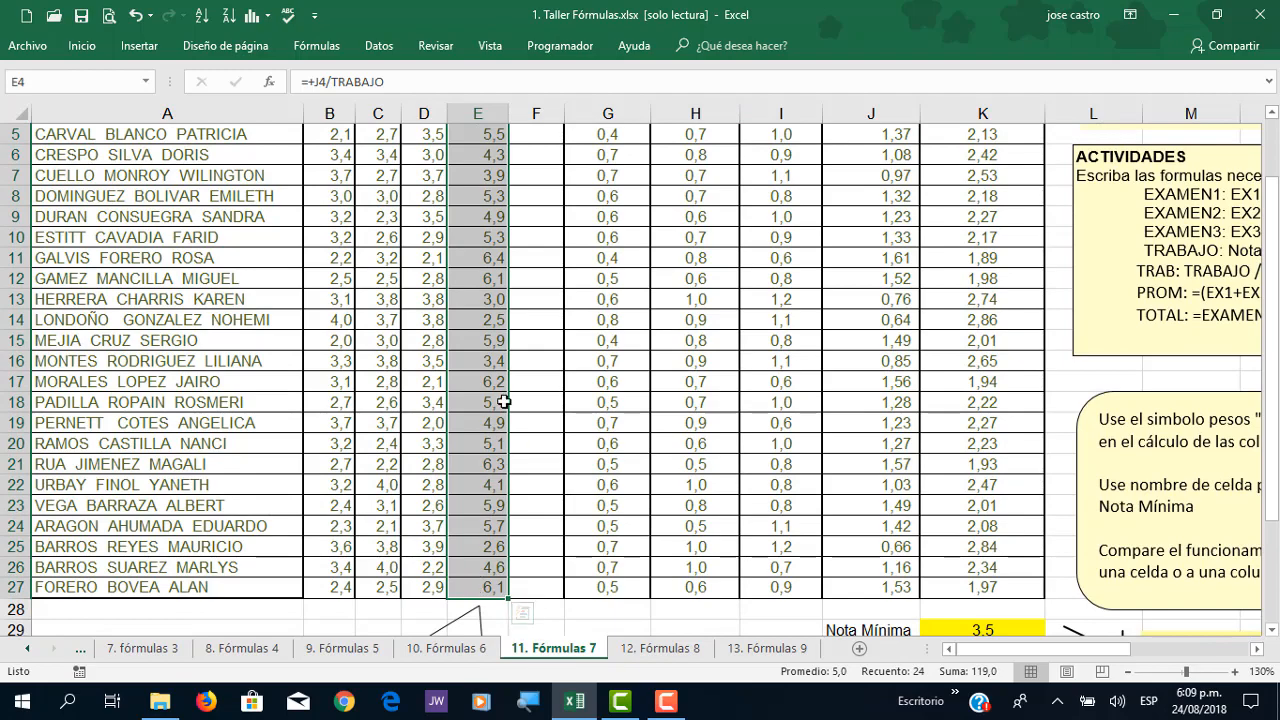
scroll(564, 334, up, 2)
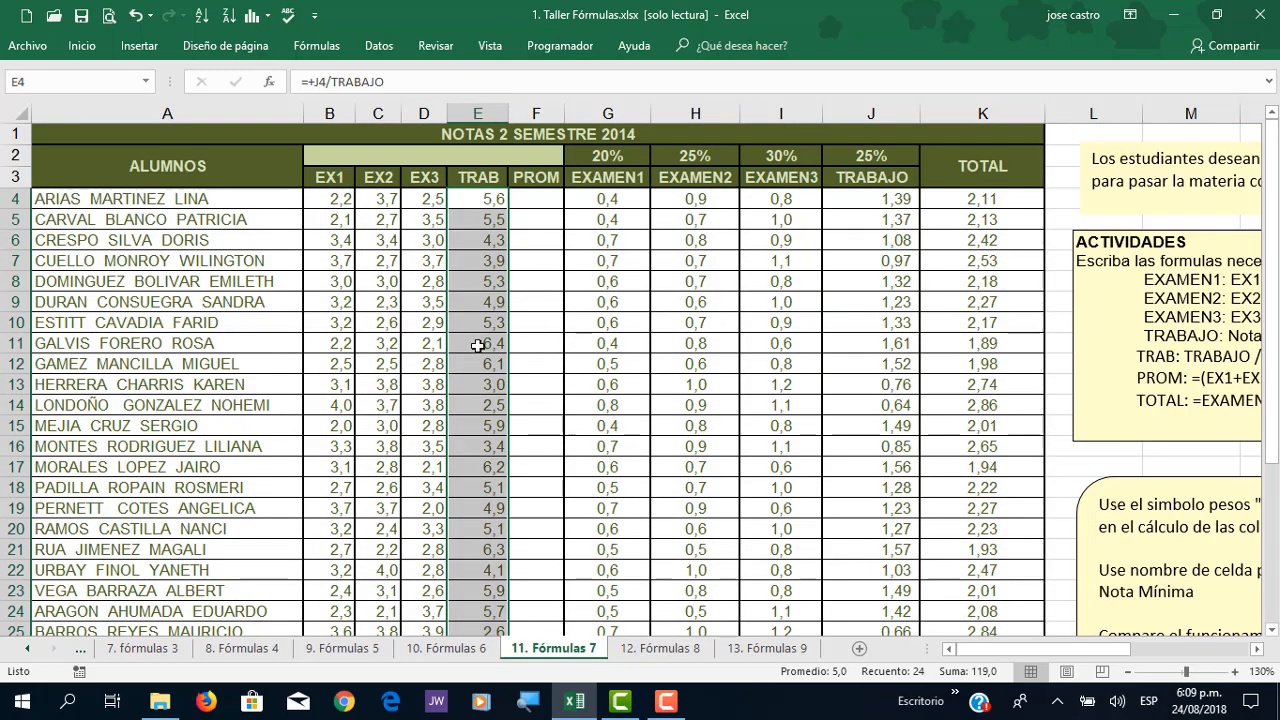
scroll(490, 370, down, 4)
scroll(490, 355, up, 4)
click(82, 48)
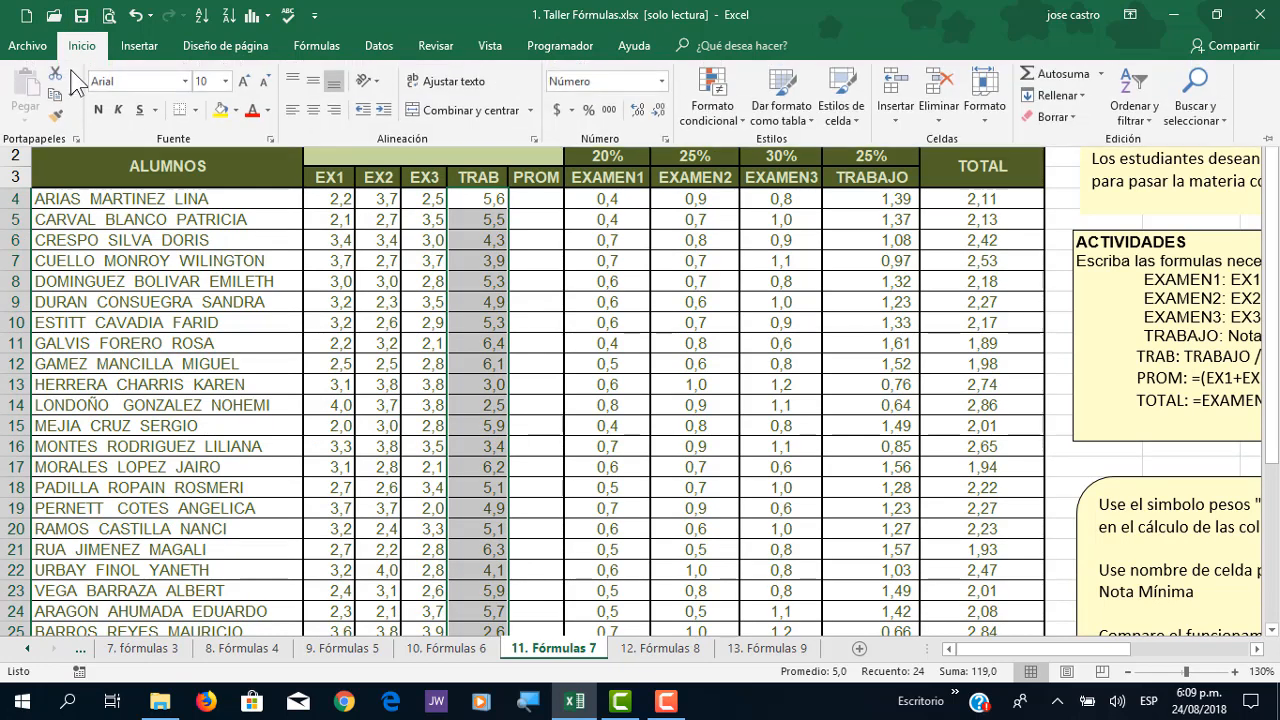
click(716, 94)
mouse_move(762, 155)
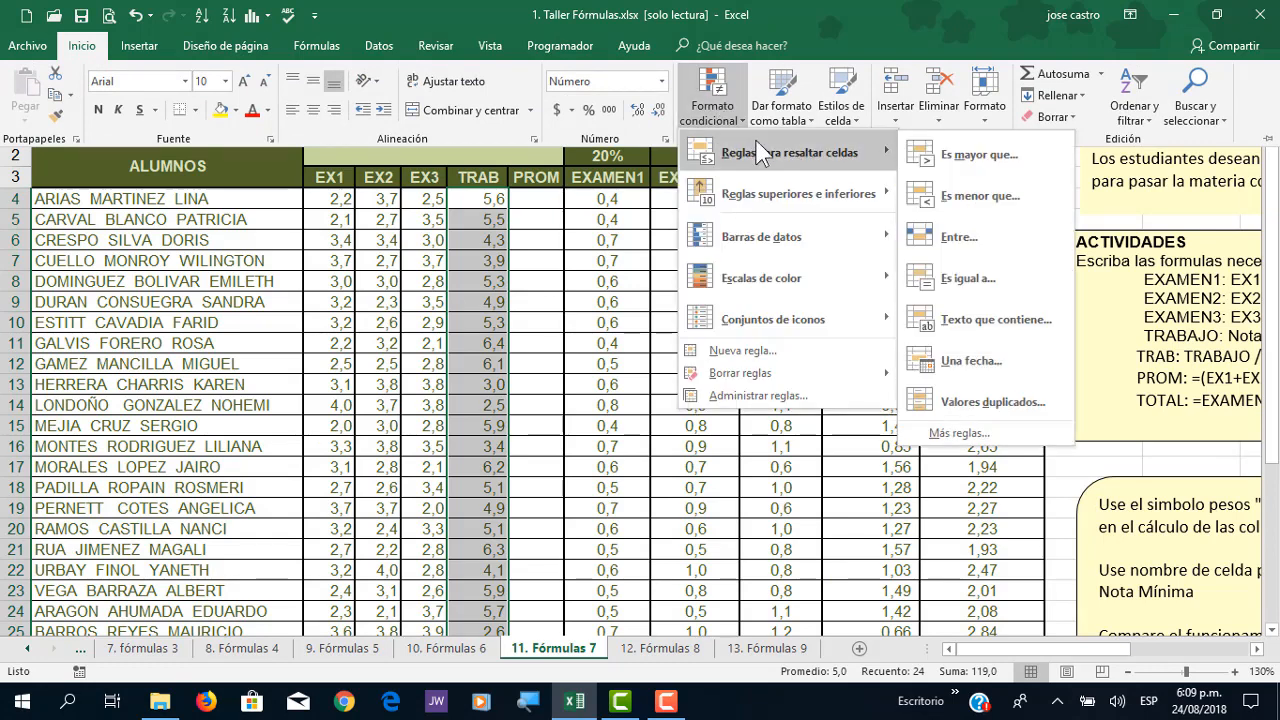
click(977, 157)
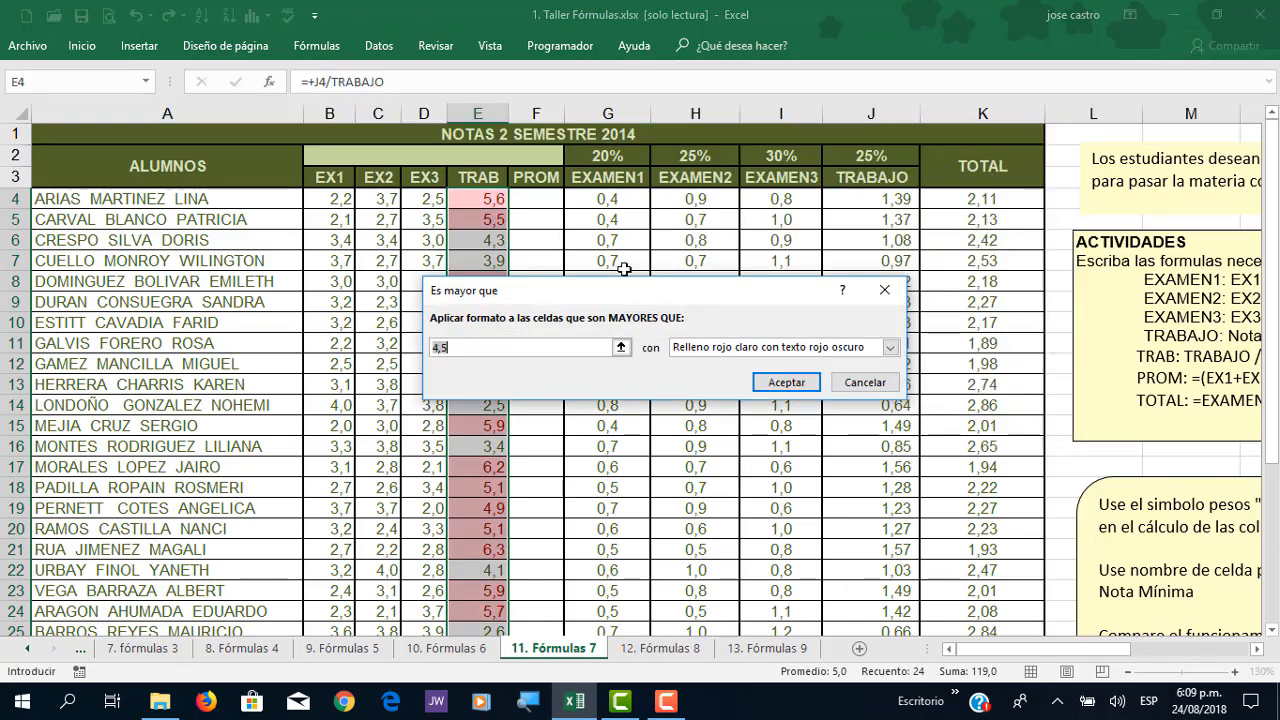
text(5)
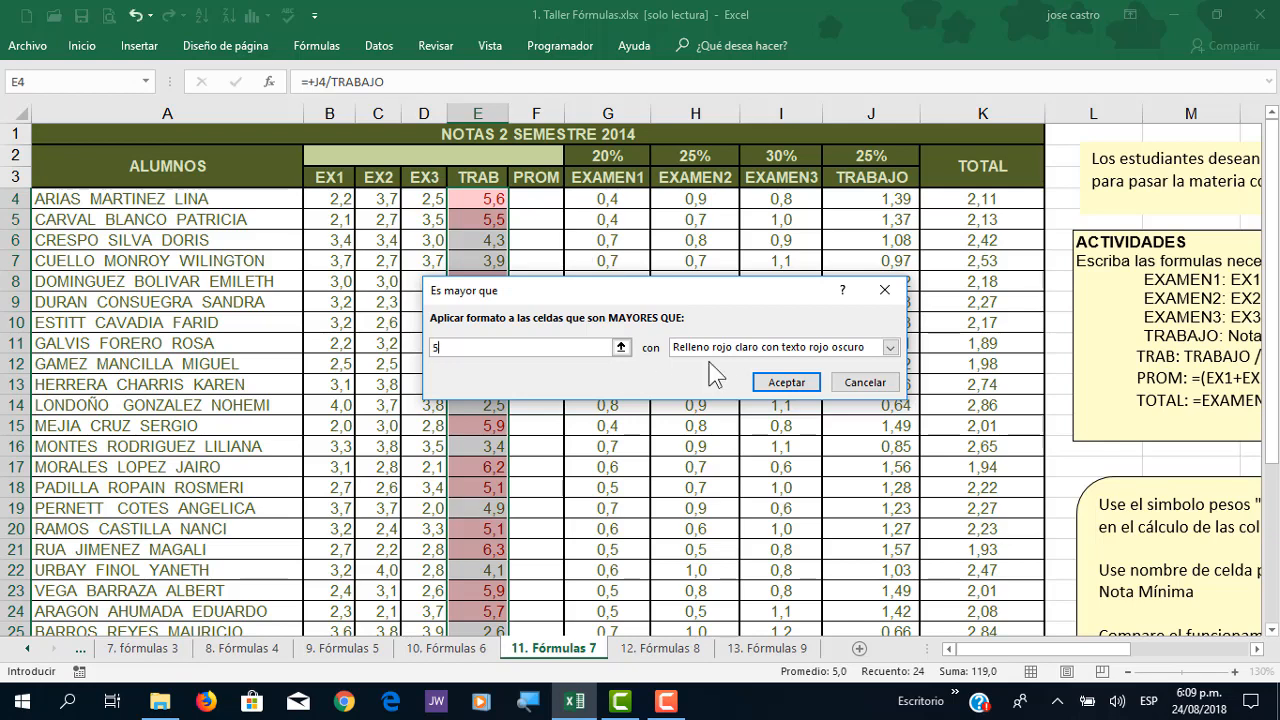
click(782, 380)
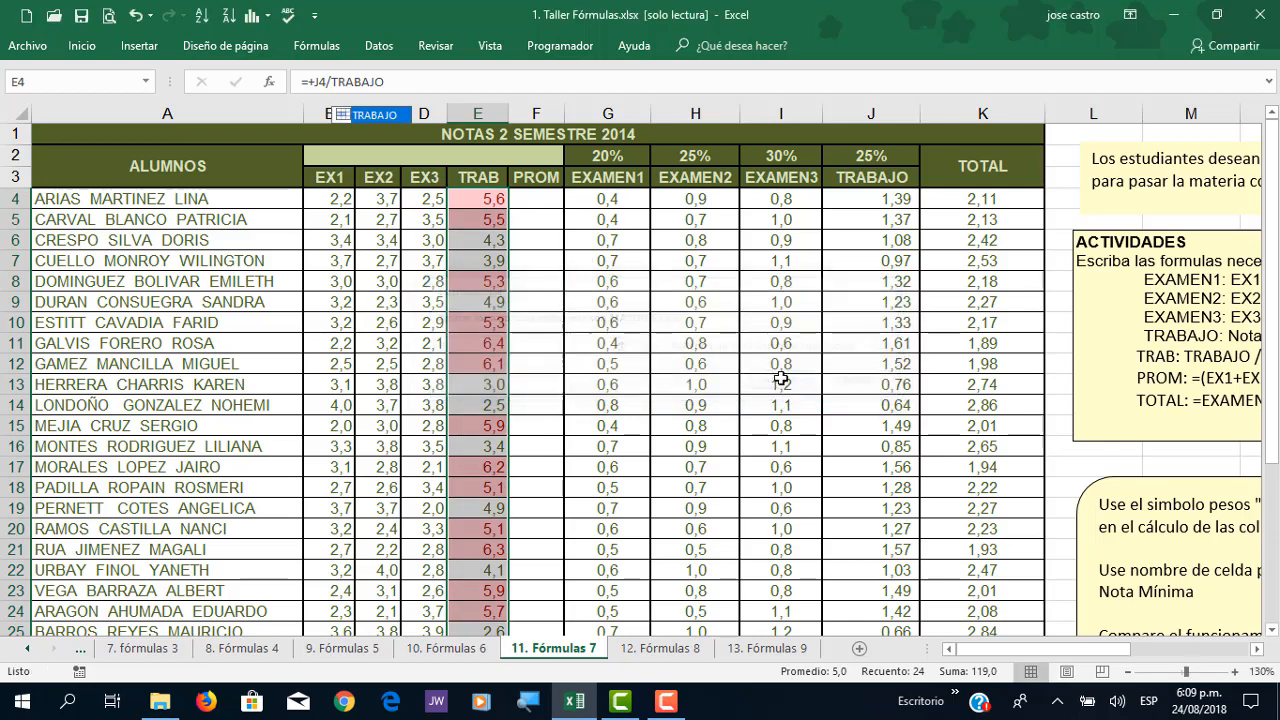
Step: Review the highlighted TRAB grades down the student list alongside the conditional-formatting note and the Nota Mínima cell
click(455, 341)
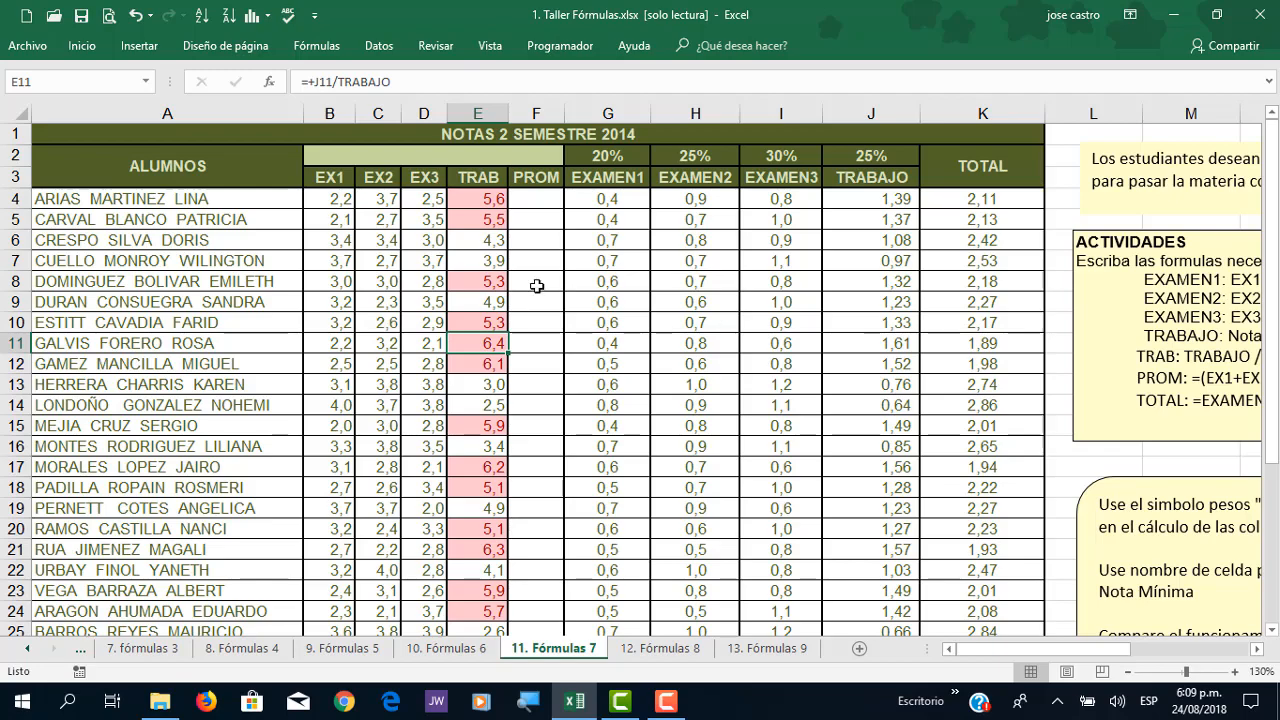
scroll(537, 286, down, 3)
scroll(537, 286, up, 3)
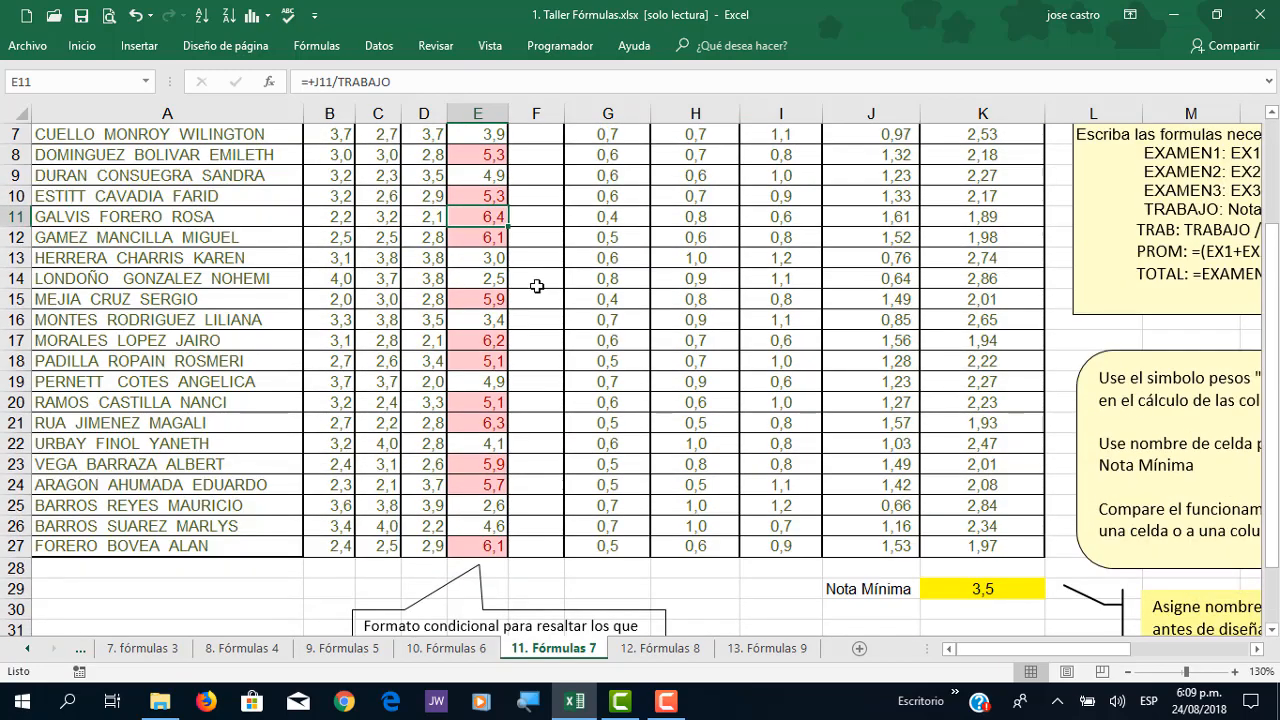
scroll(537, 286, up, 1)
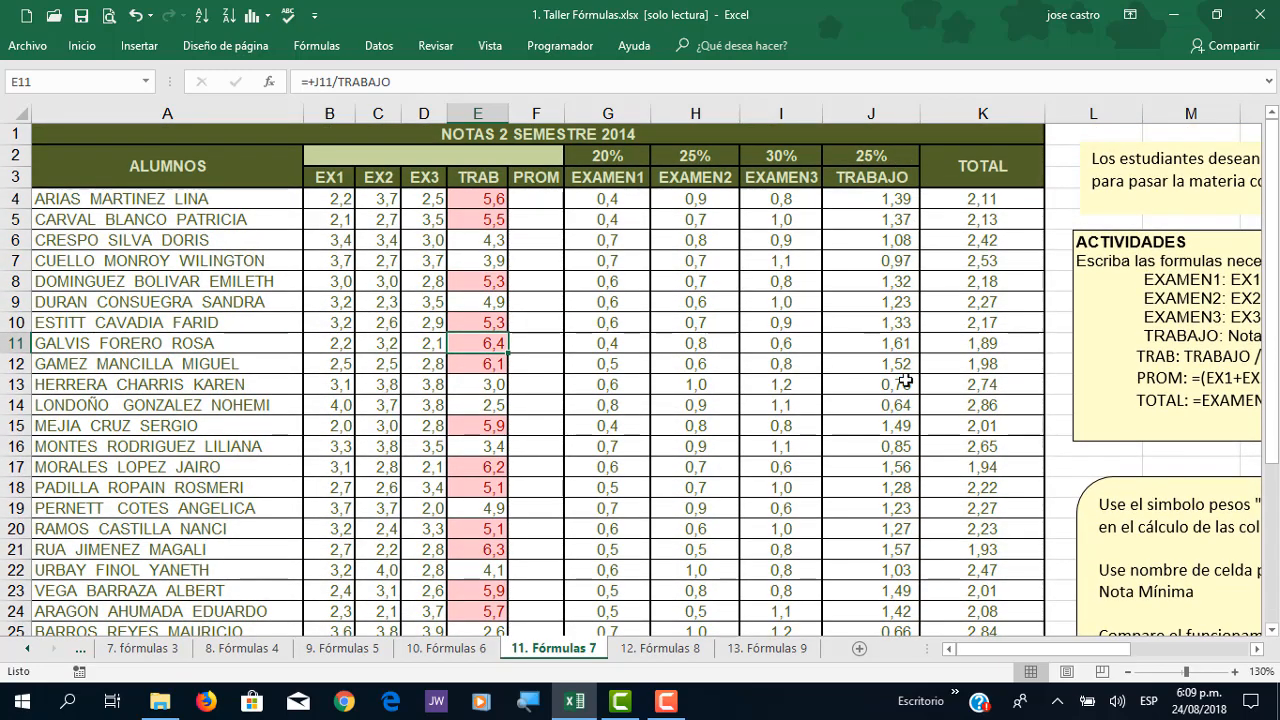
scroll(904, 521, down, 2)
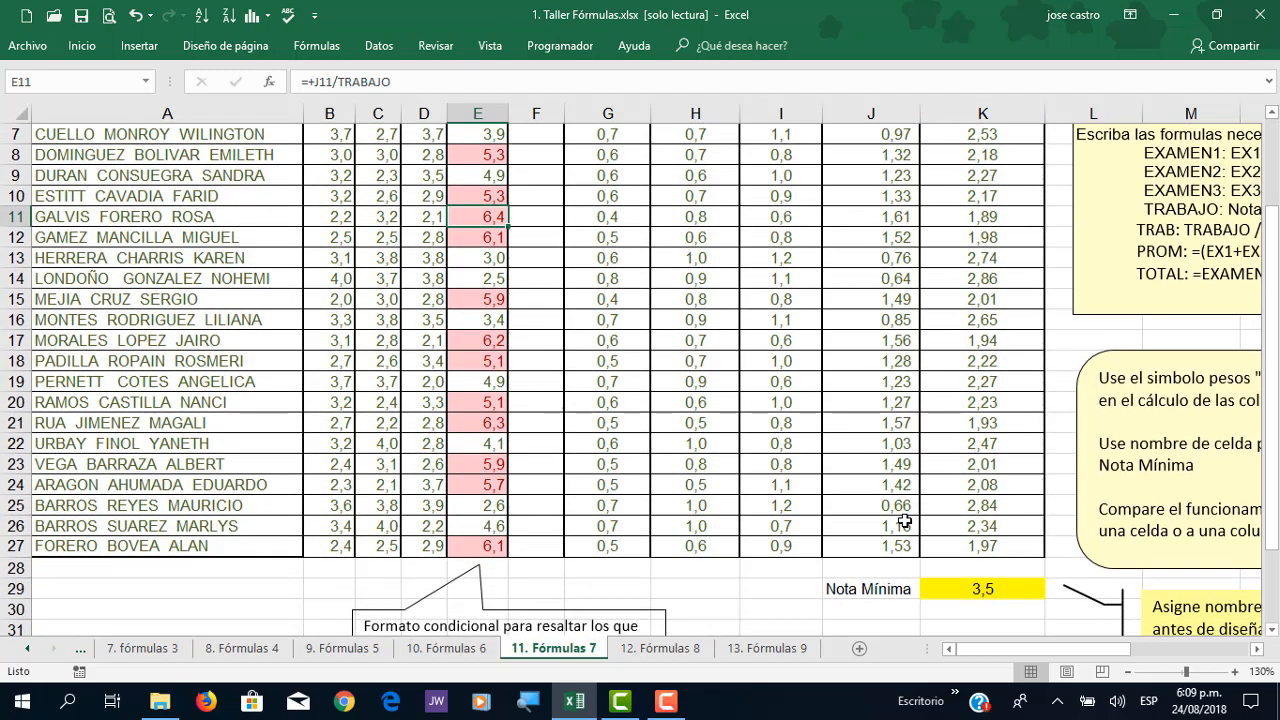
scroll(903, 517, up, 1)
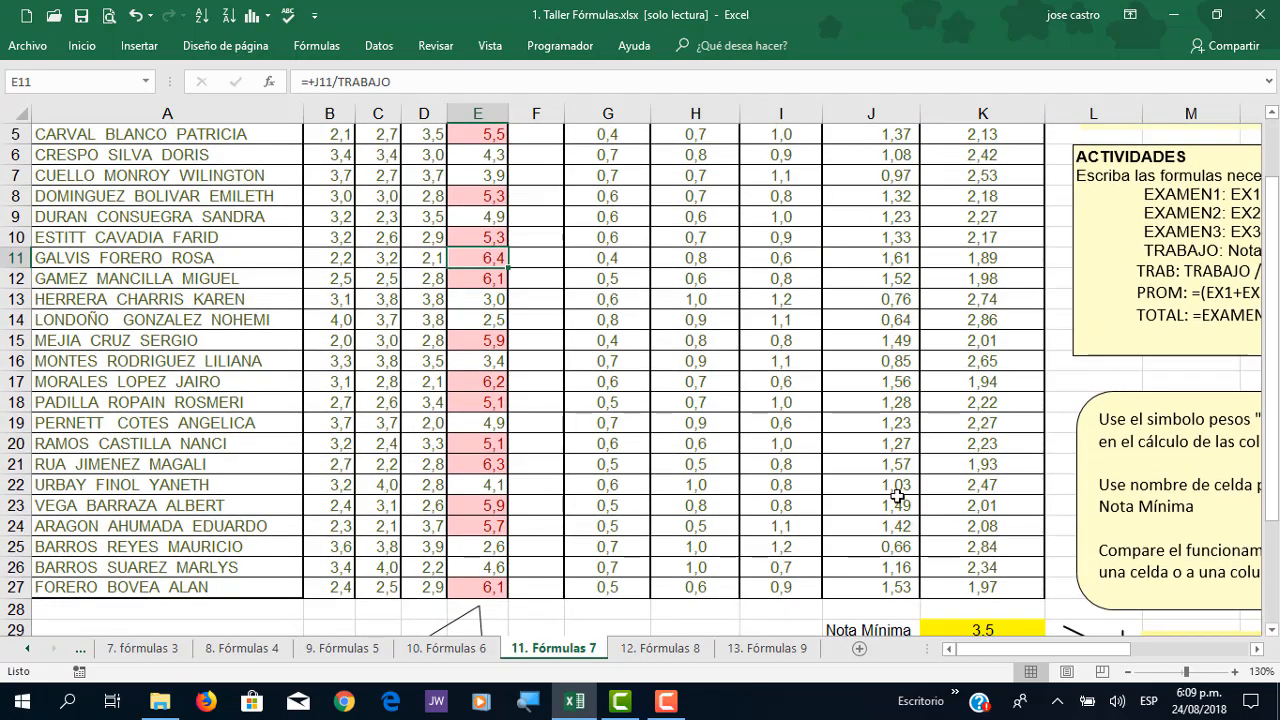
scroll(895, 490, up, 1)
scroll(893, 489, down, 3)
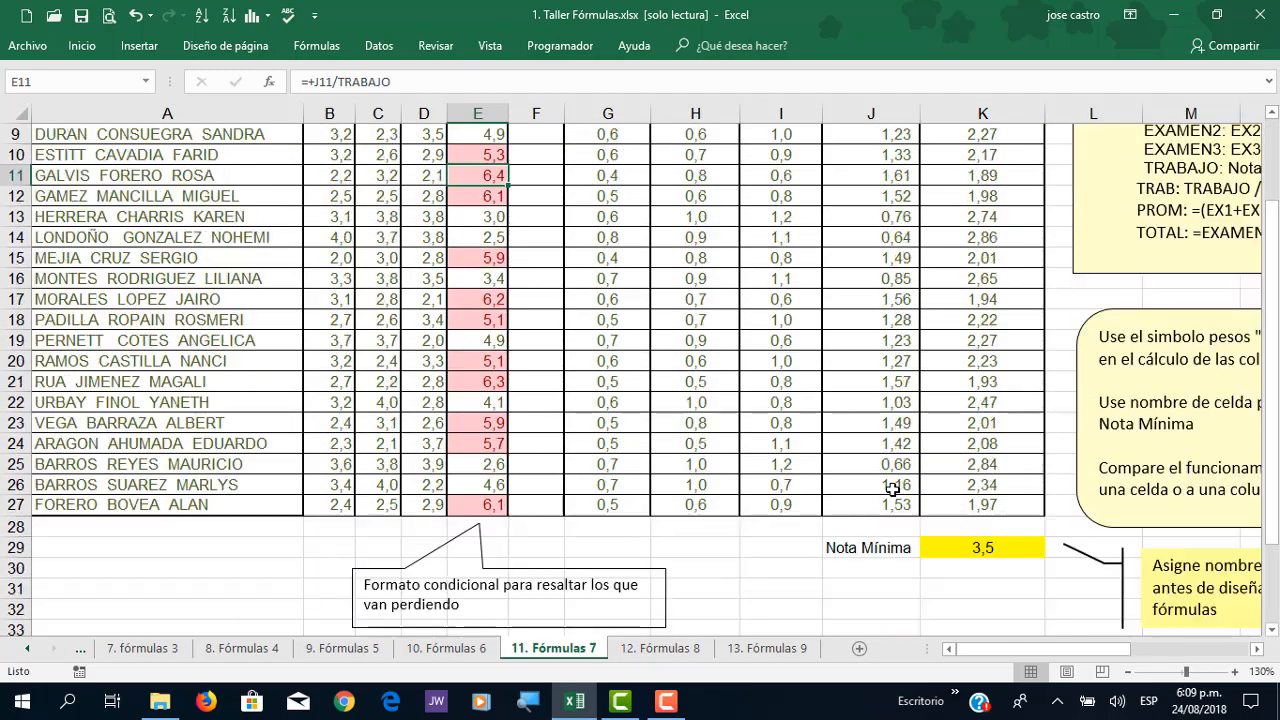
click(861, 493)
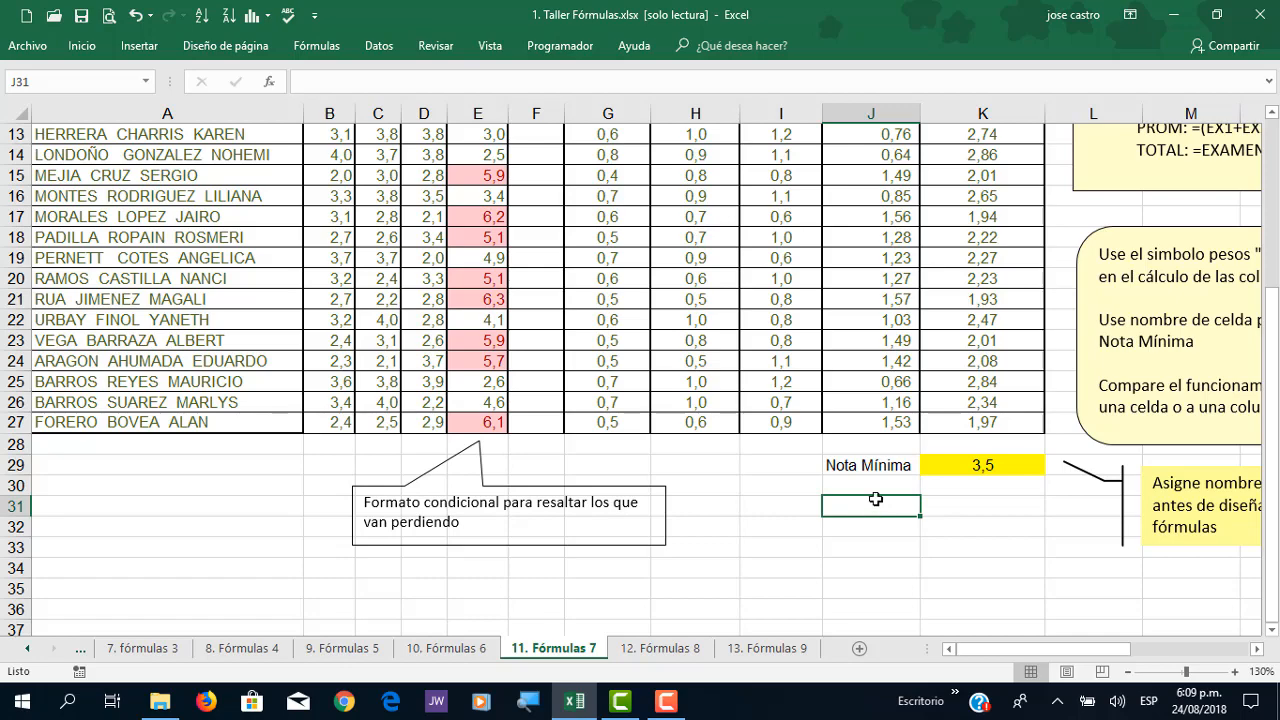
click(884, 507)
scroll(590, 289, up, 1)
scroll(590, 289, up, 4)
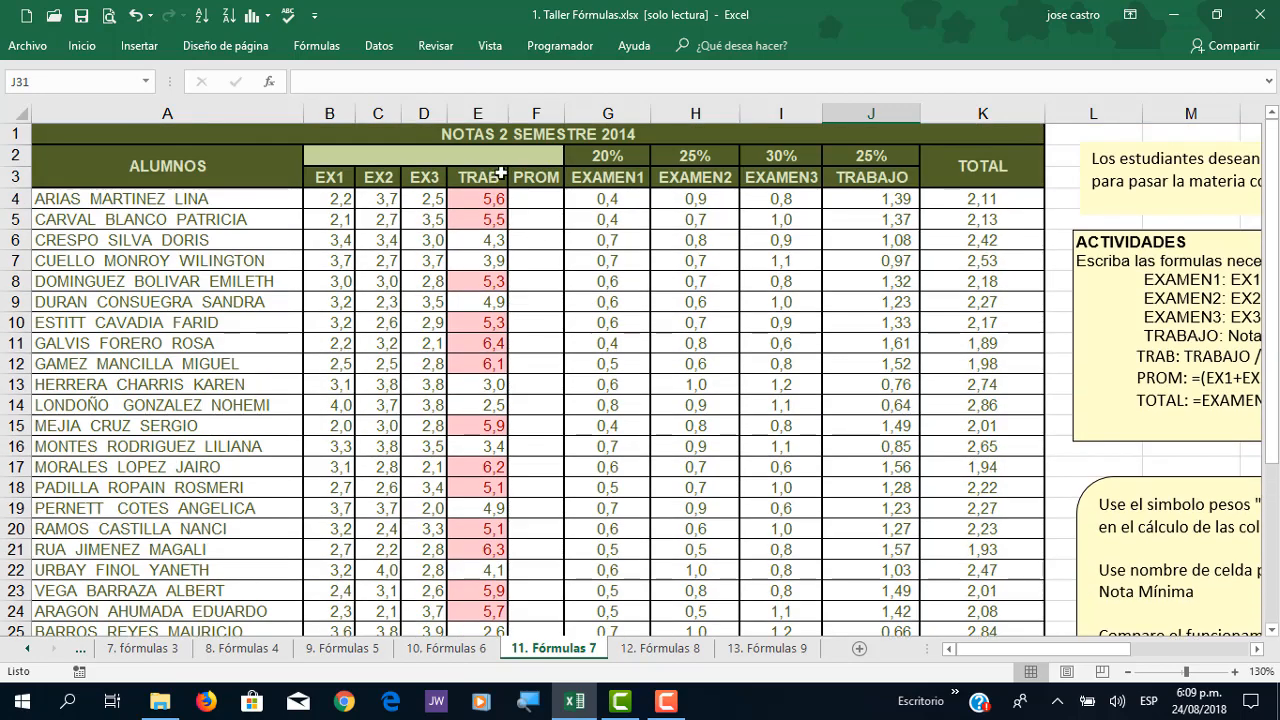
Step: Write the PROM formula +B4+C4+D4/3 in F4 by referencing the first student's EX1, EX2 and EX3 grades
click(535, 199)
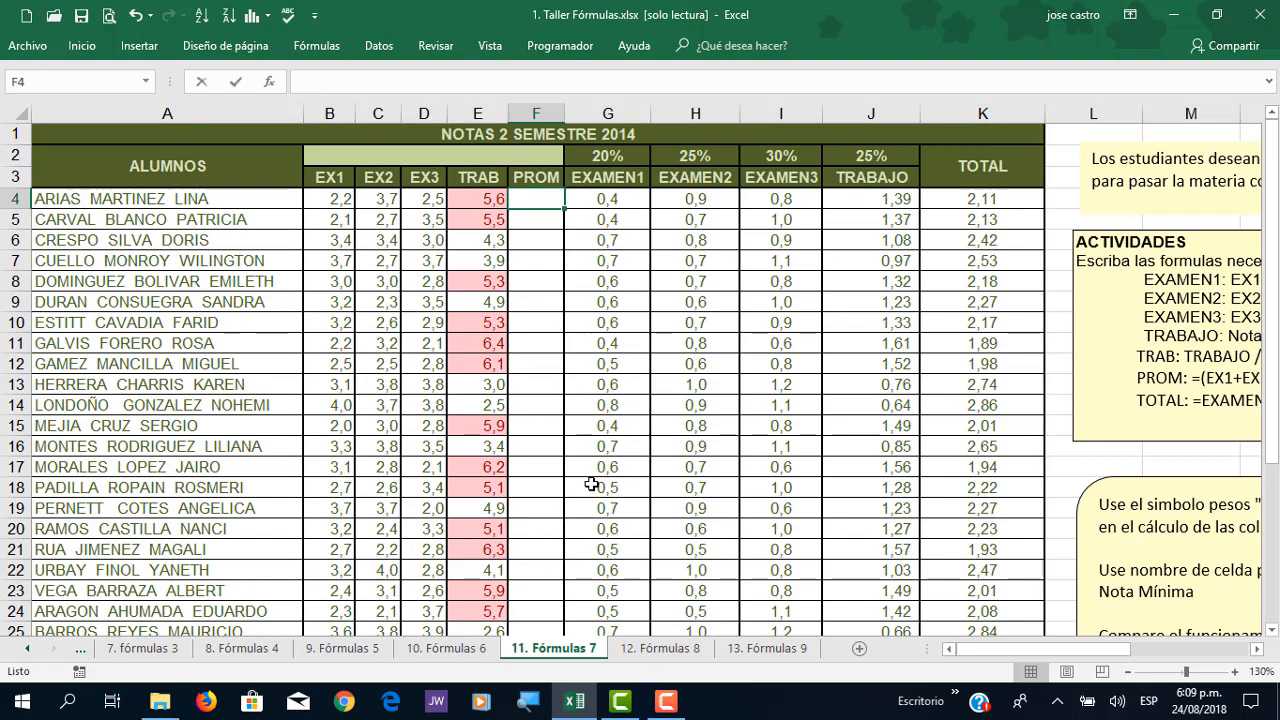
text(+)
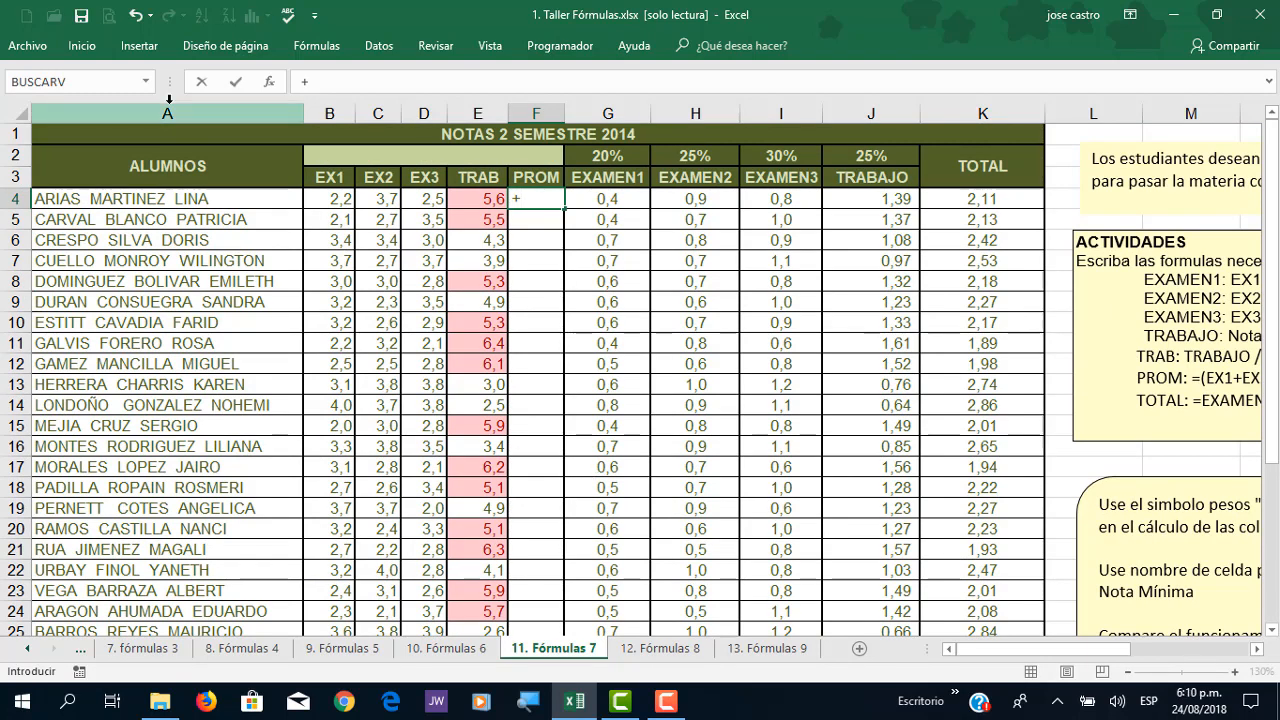
click(335, 201)
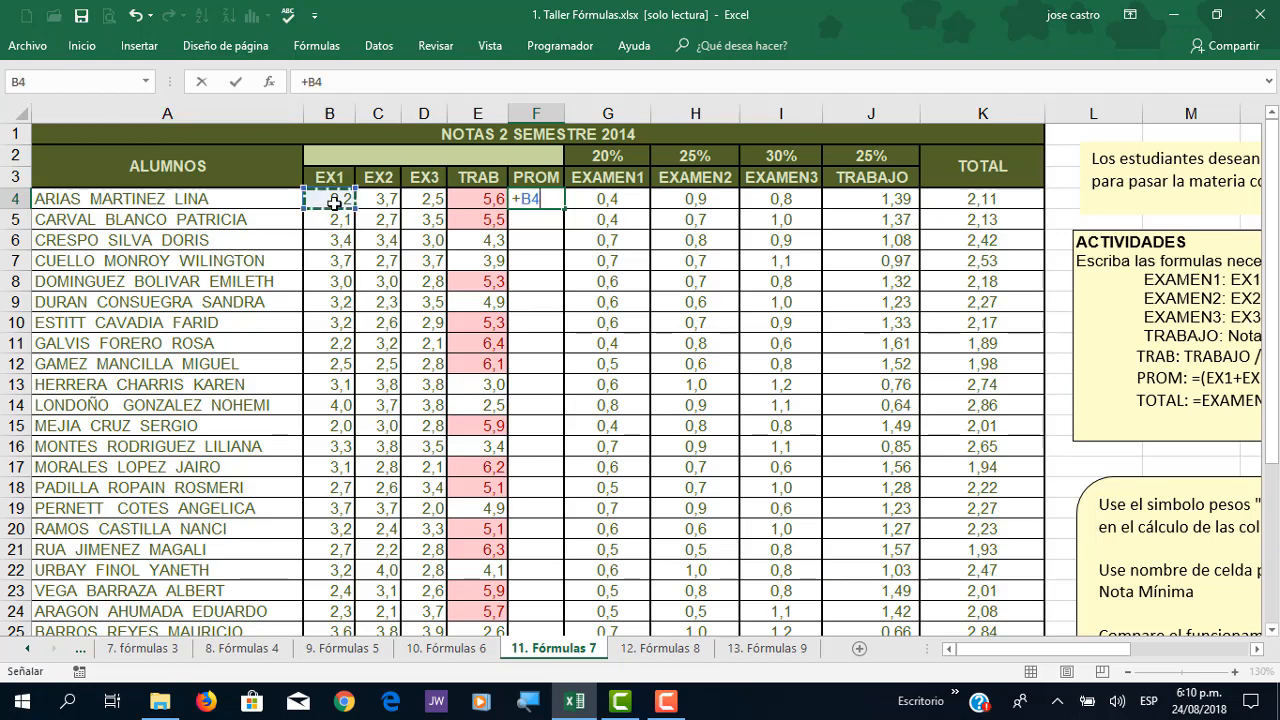
text(+)
click(370, 200)
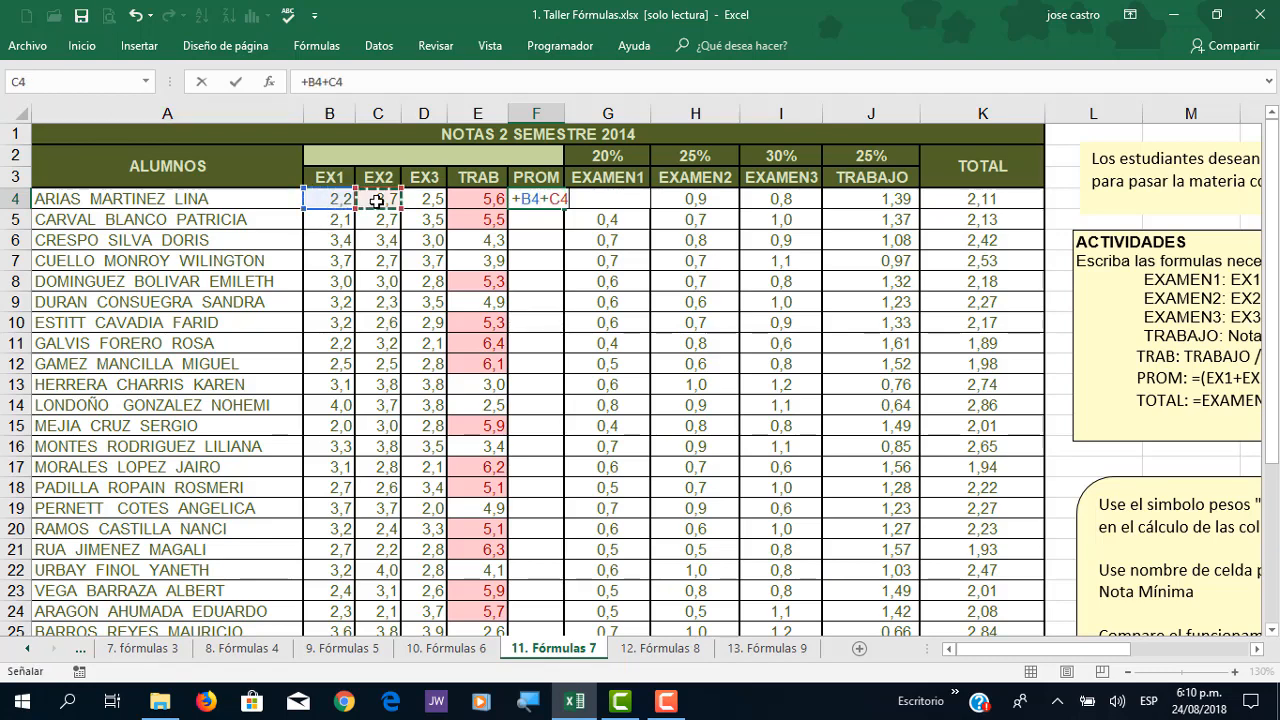
text(+)
click(432, 201)
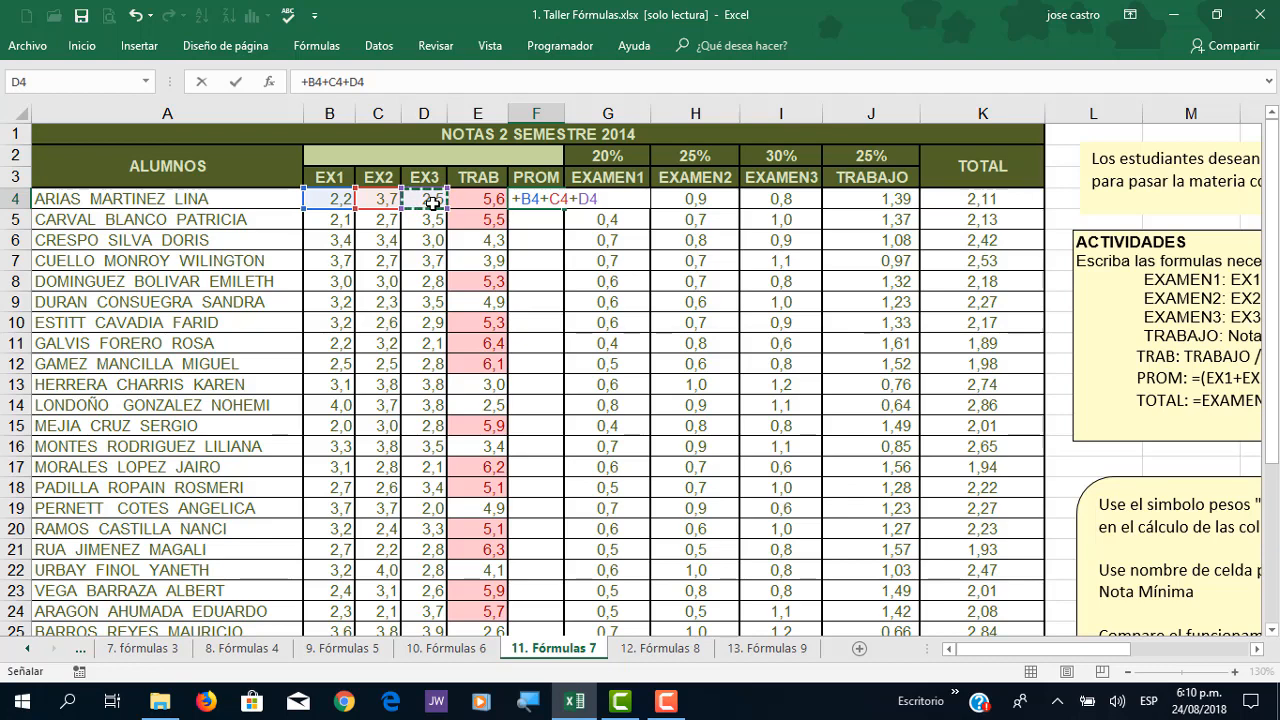
text(/3)
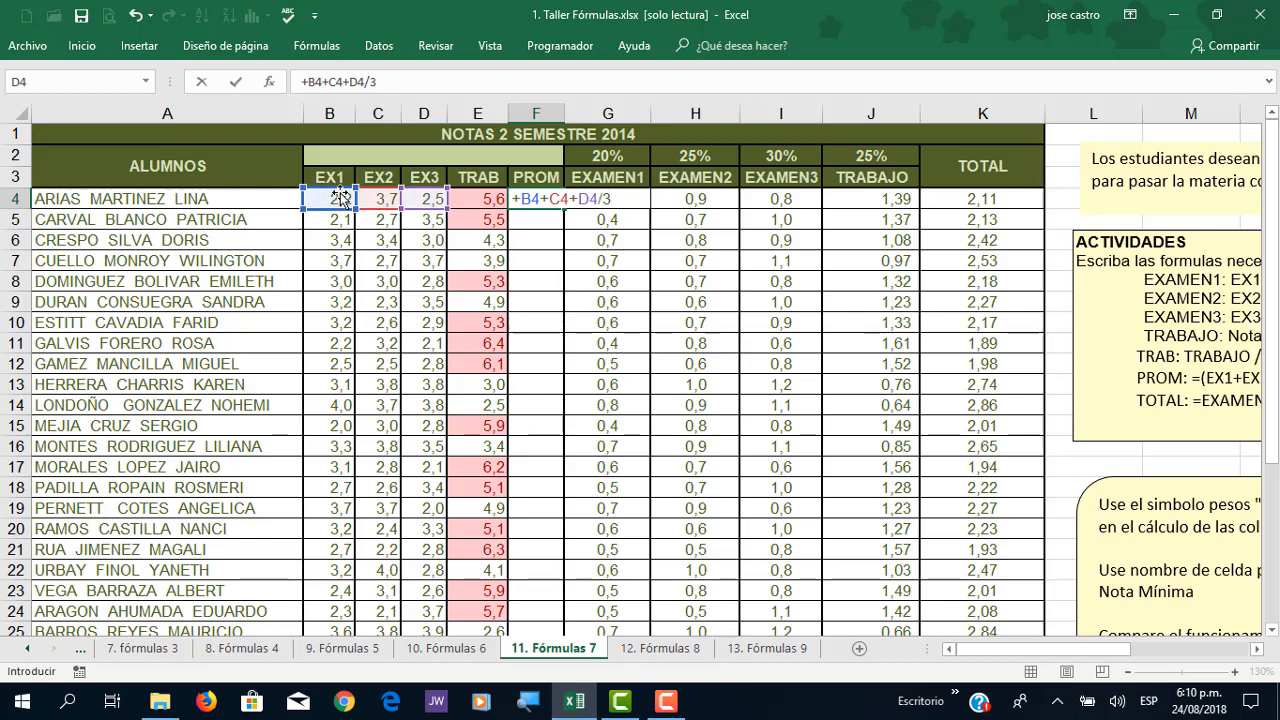
Step: Enclose the sum of the three exams in parentheses so the F4 formula reads +(B4+C4+D4)/3, and enter it
click(597, 199)
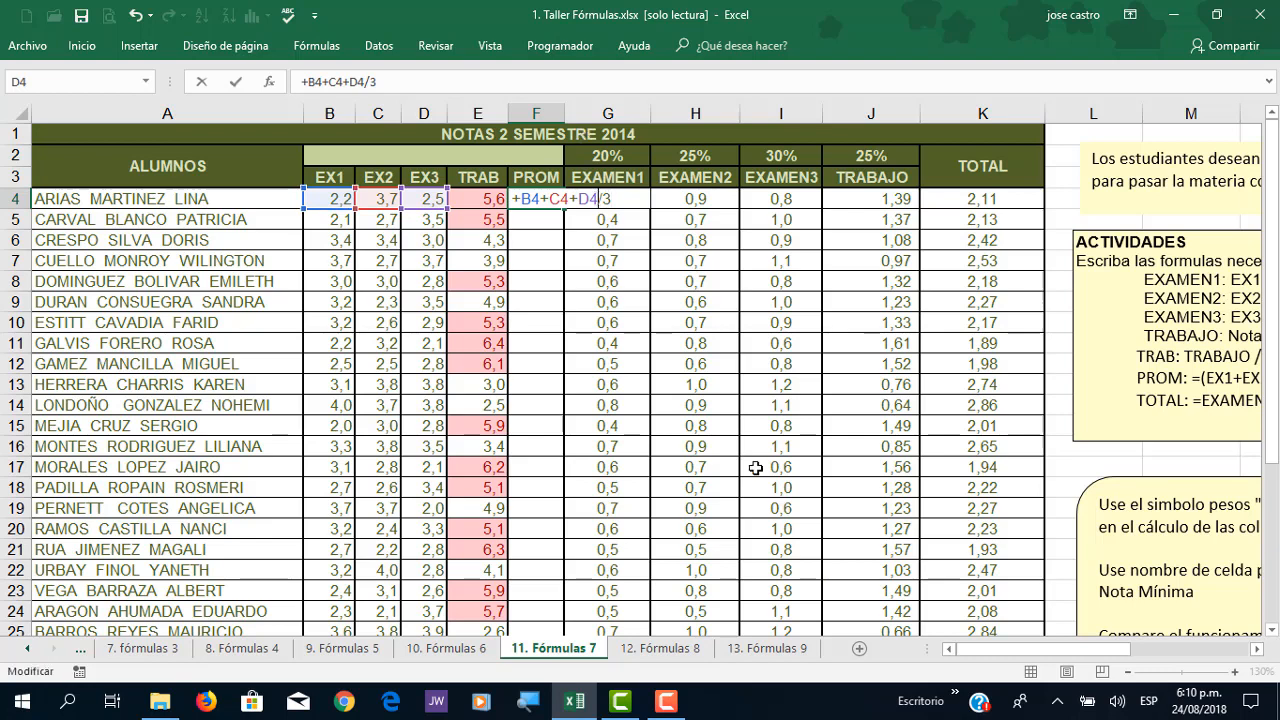
text())
click(521, 200)
text(()
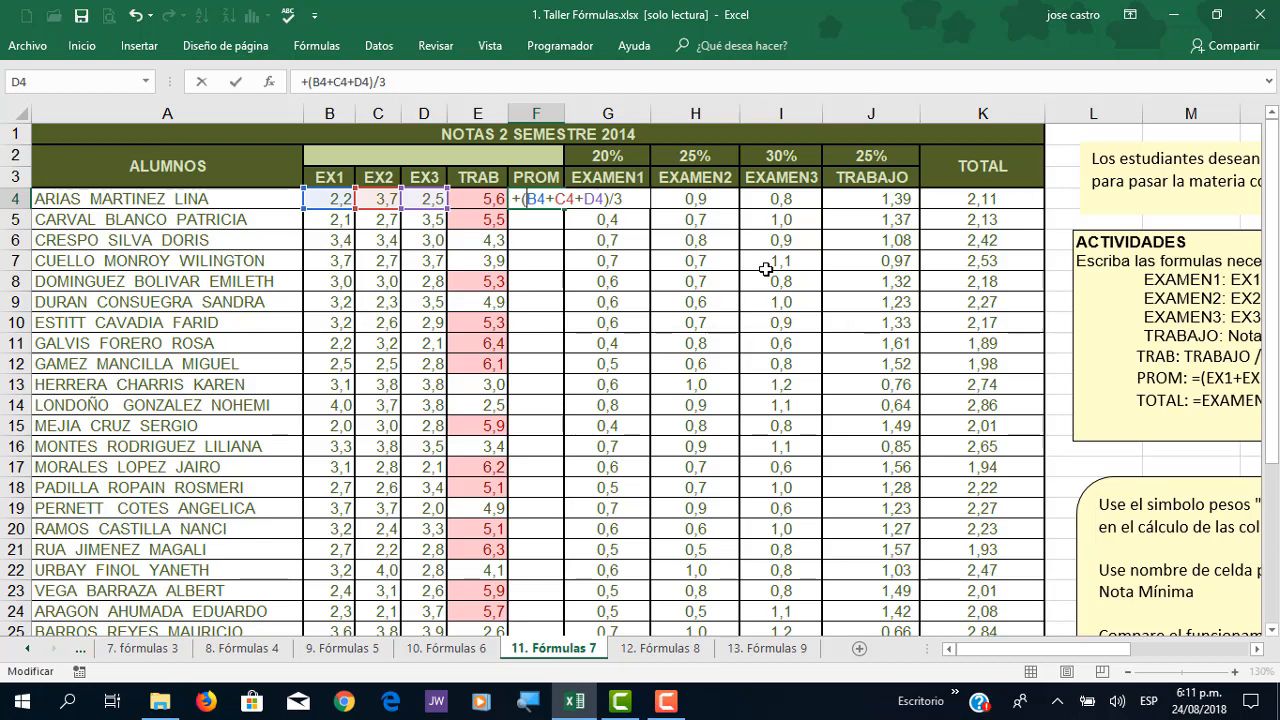
key(Return)
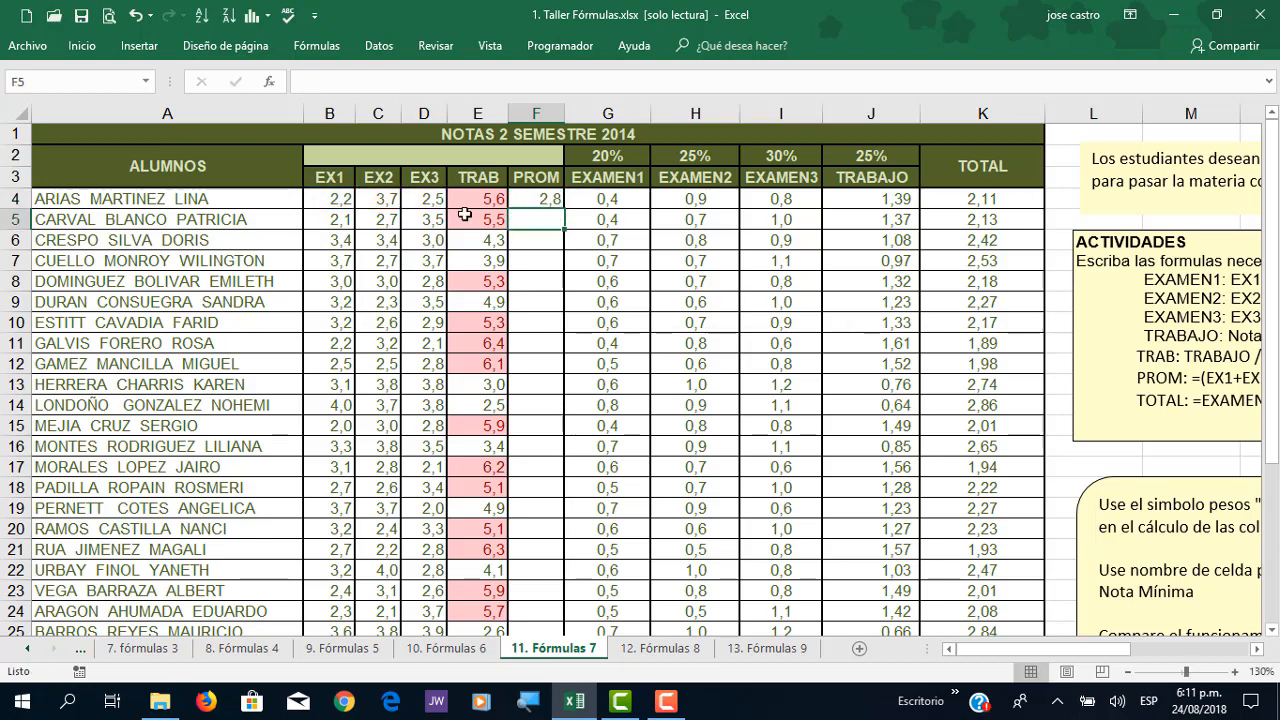
Step: Fill the PROM formula from F4 down through F27 and go to the last filled cell
click(545, 199)
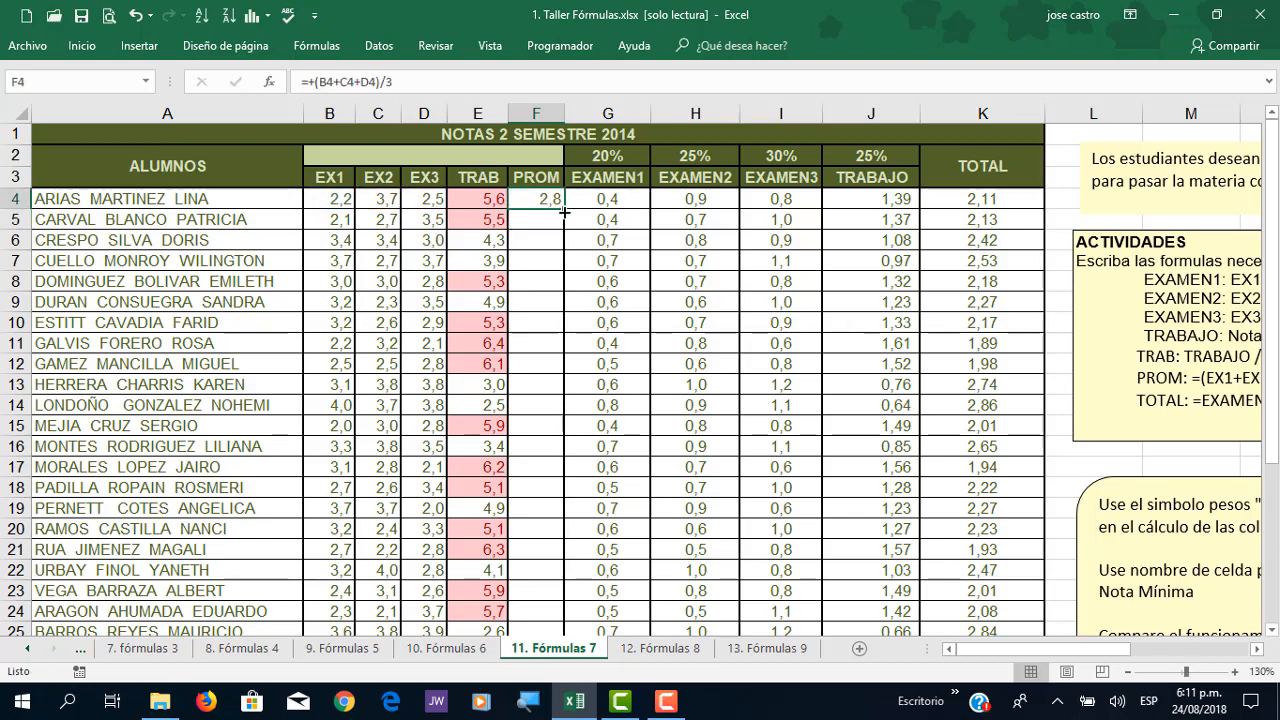
double_click(563, 209)
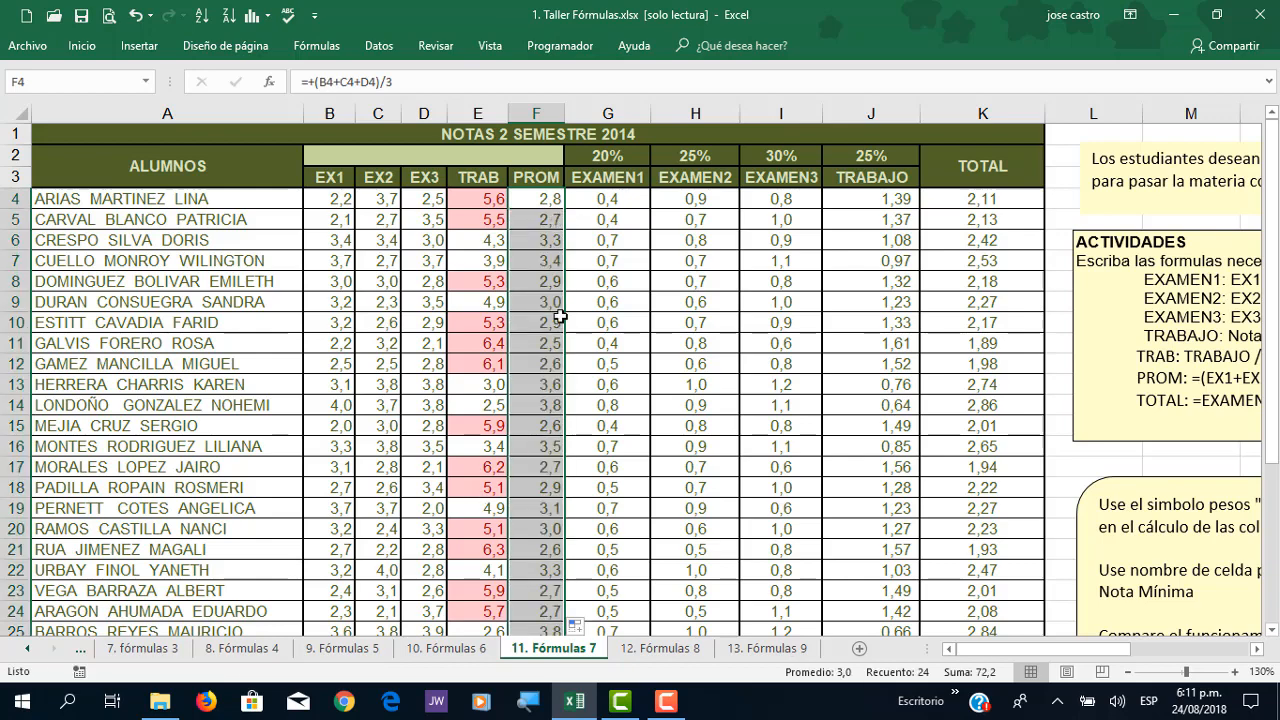
key(ctrl+Down)
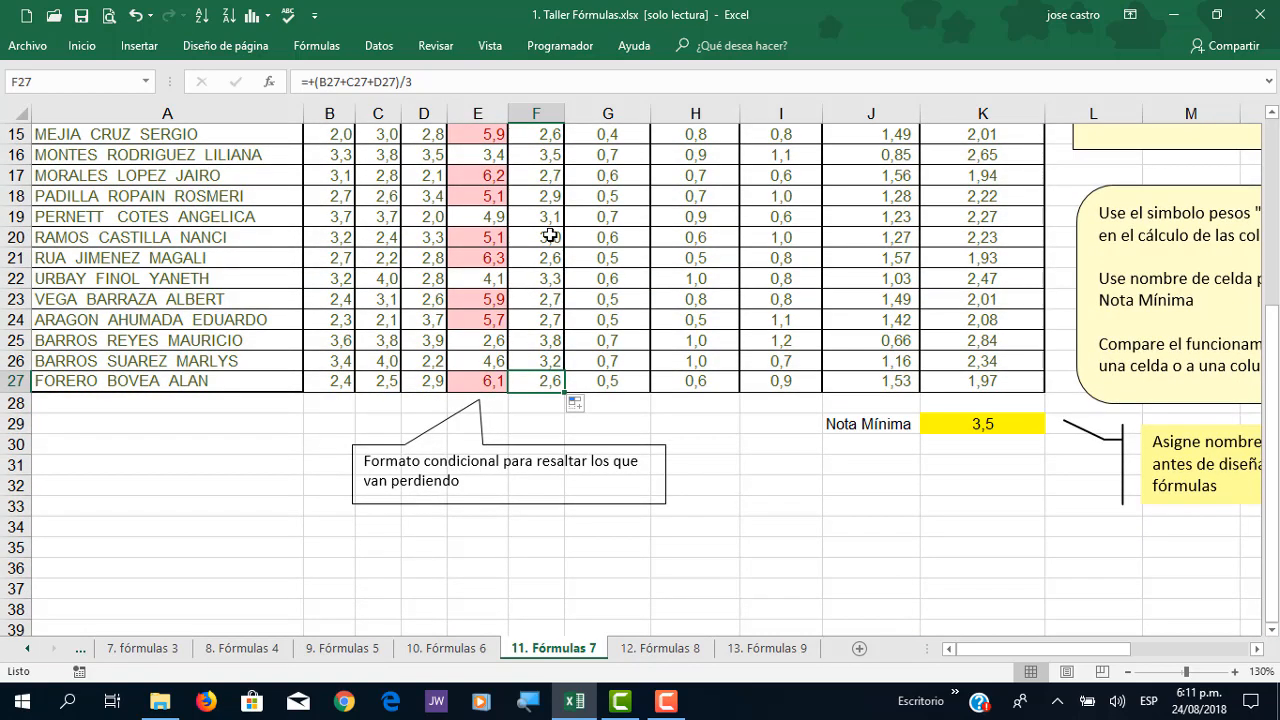
Step: Inspect the copied PROM formulas in F20 and F24, and review the completed grade table down to the Nota Mínima cell
double_click(549, 235)
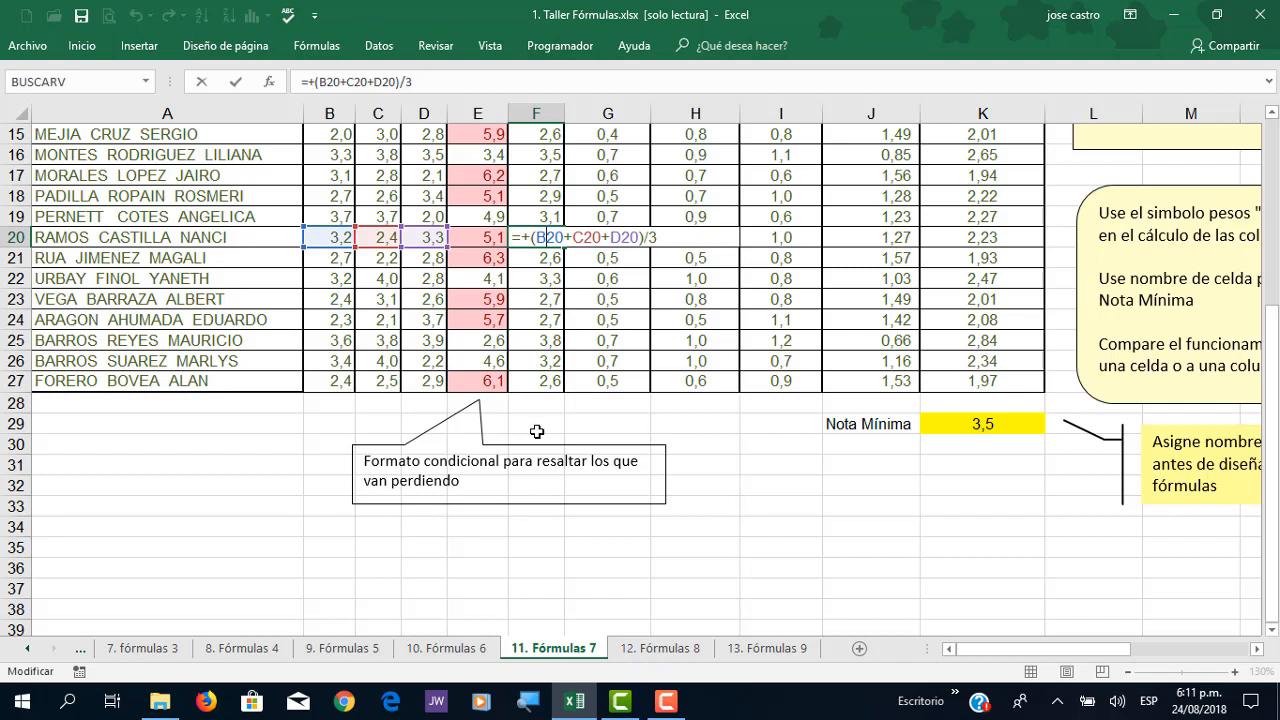
key(Return)
double_click(547, 319)
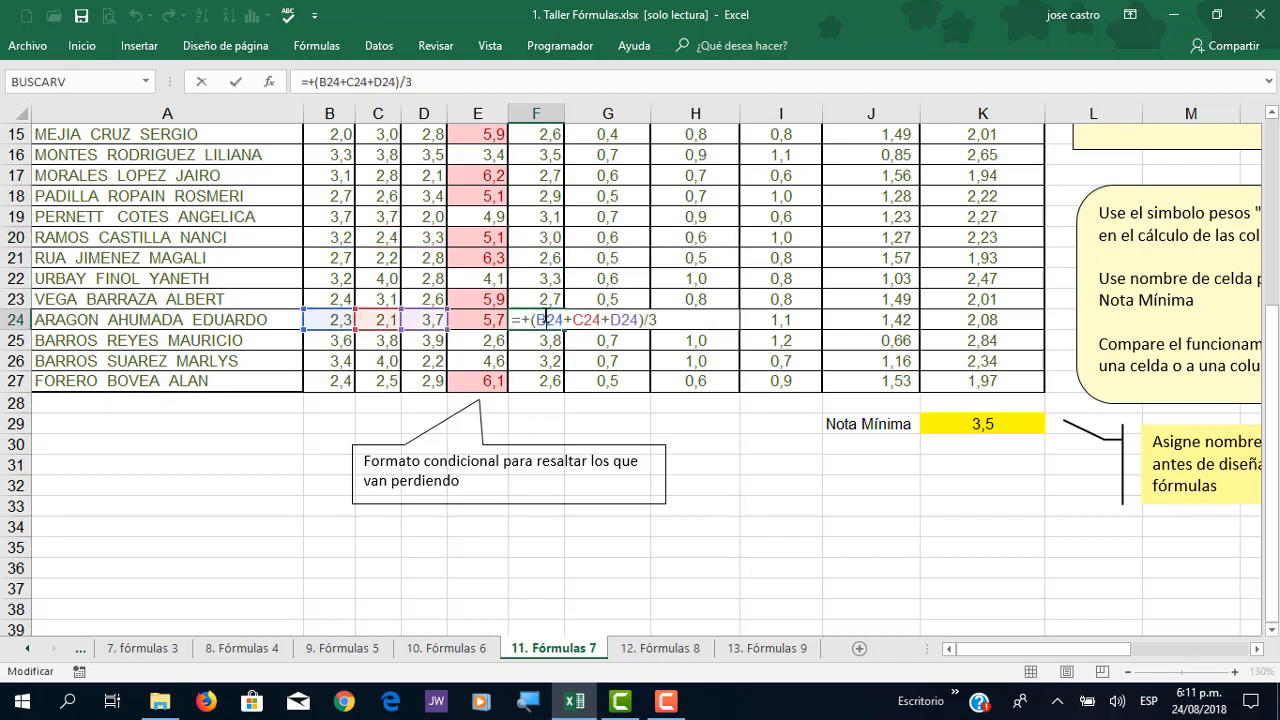
key(Return)
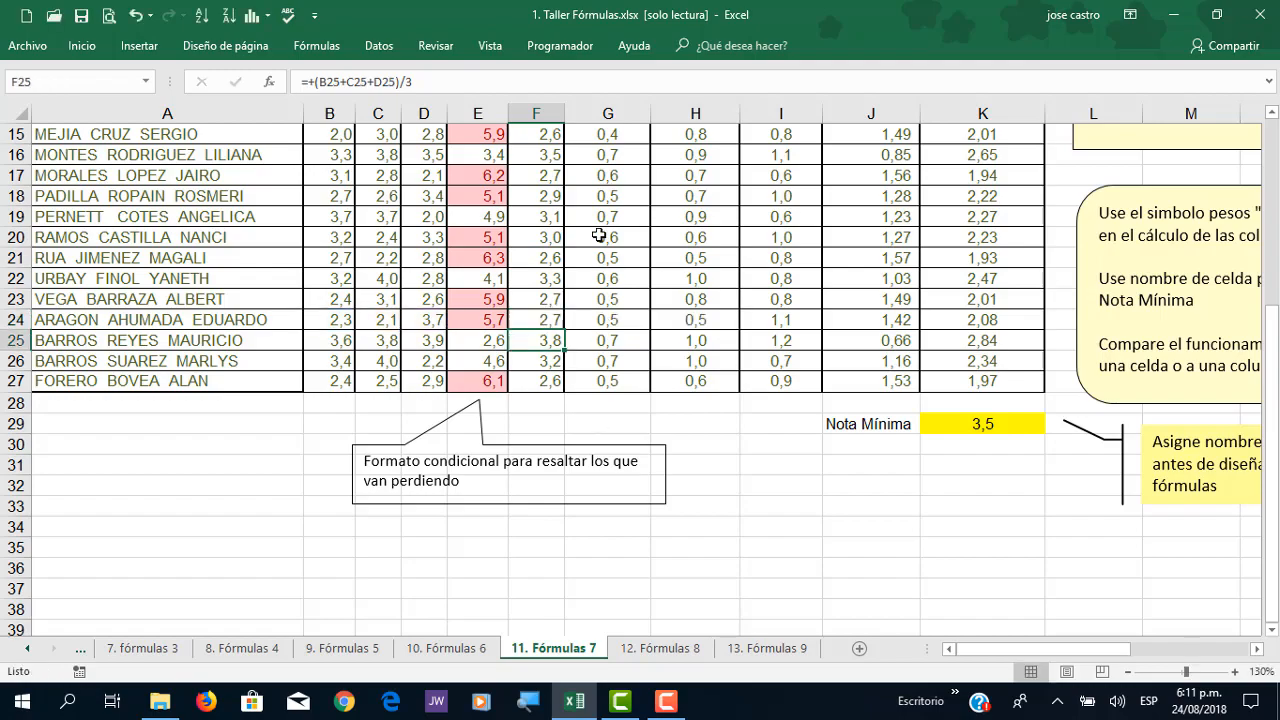
scroll(598, 235, up, 5)
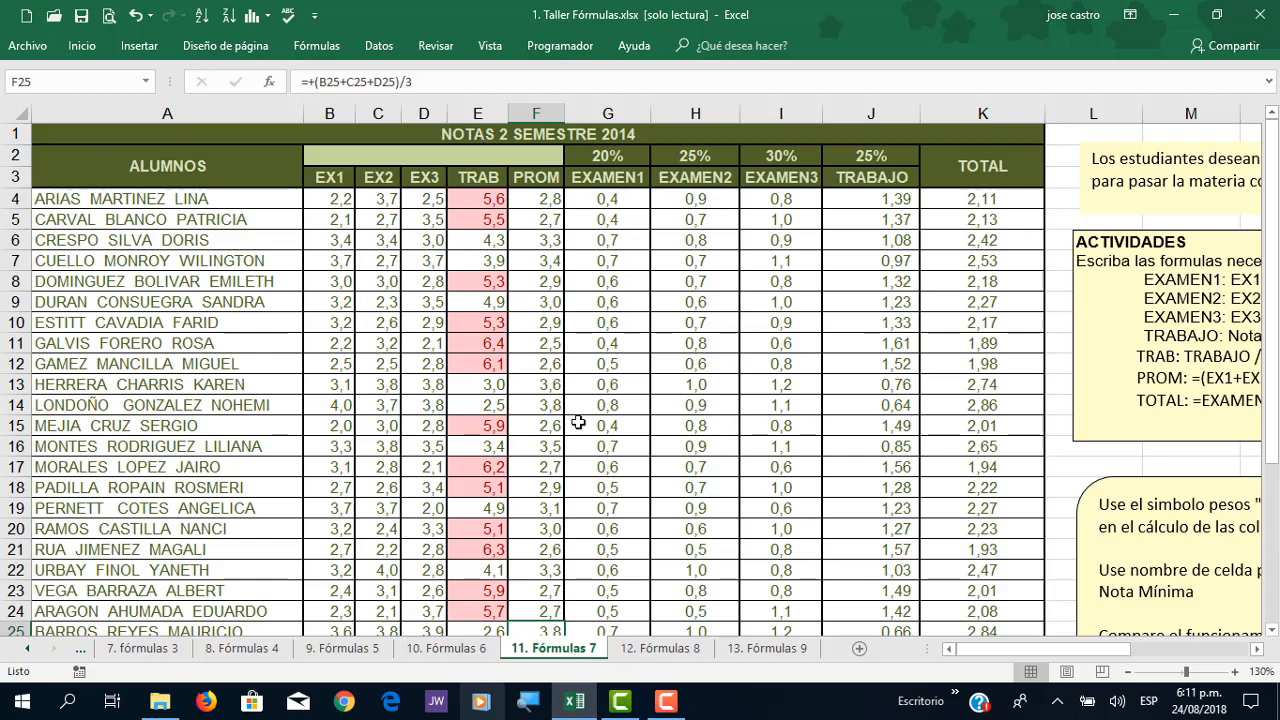
scroll(650, 320, down, 1)
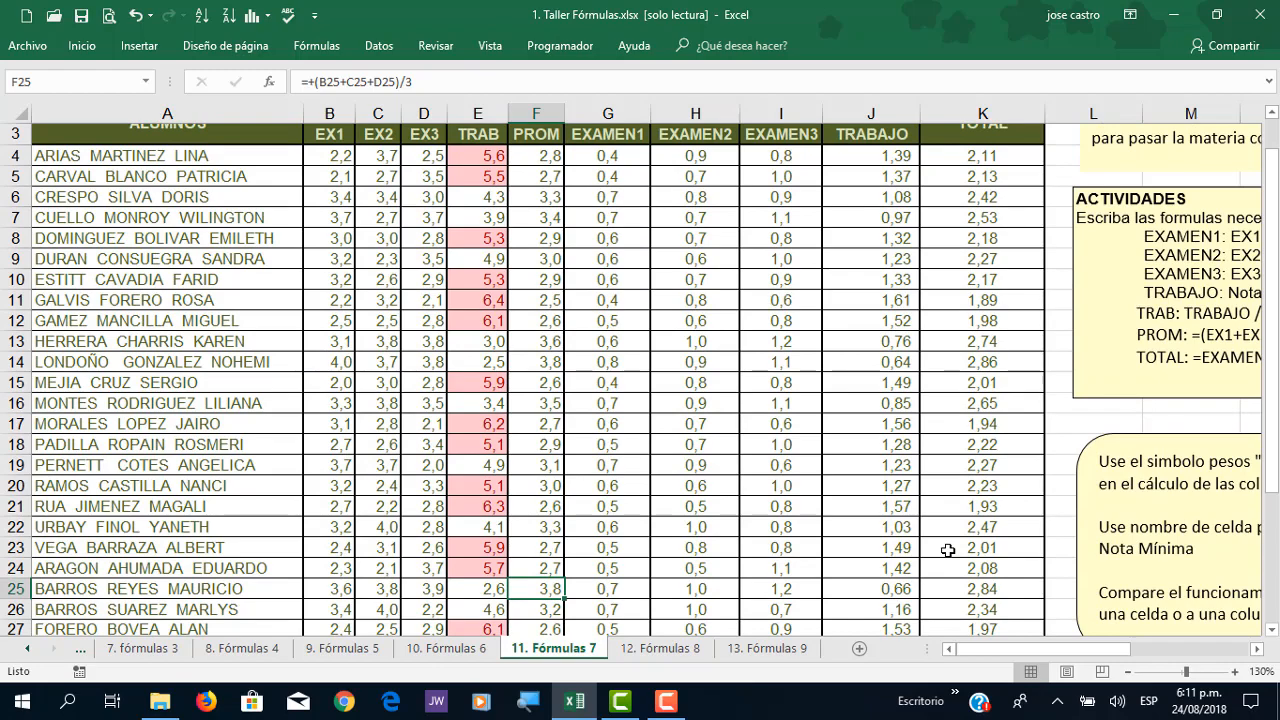
scroll(947, 550, down, 2)
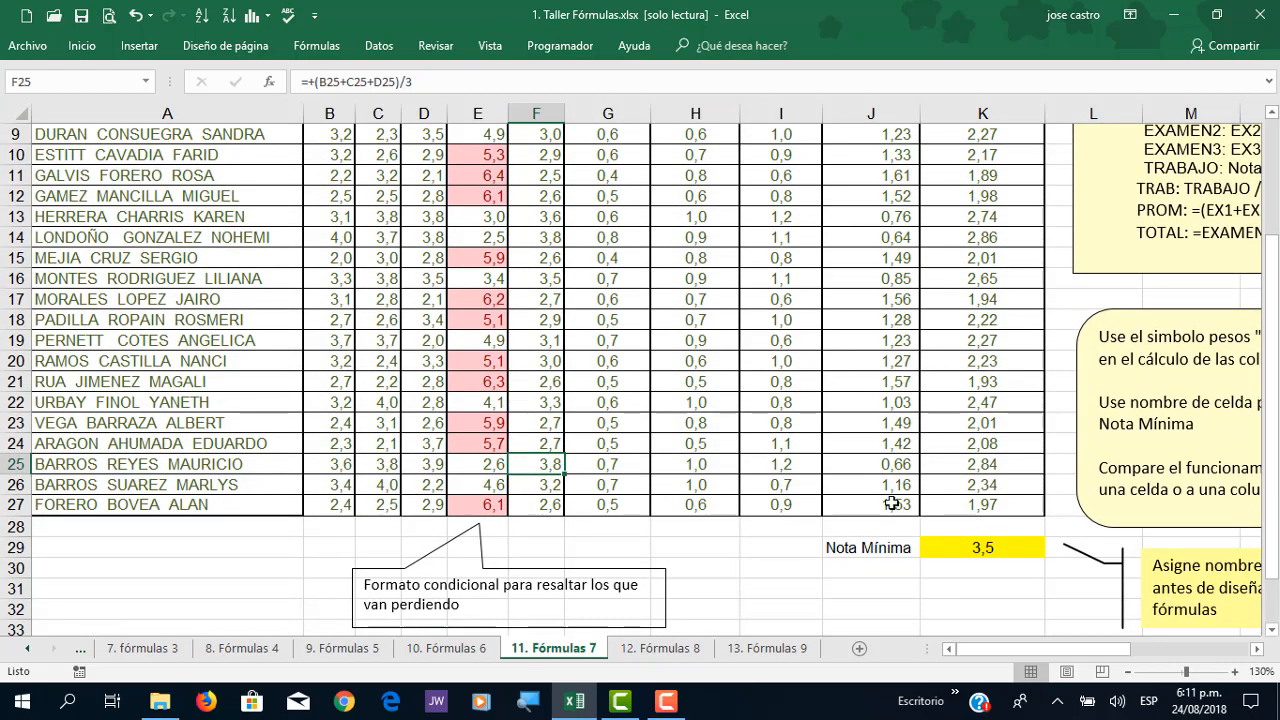
scroll(843, 424, up, 1)
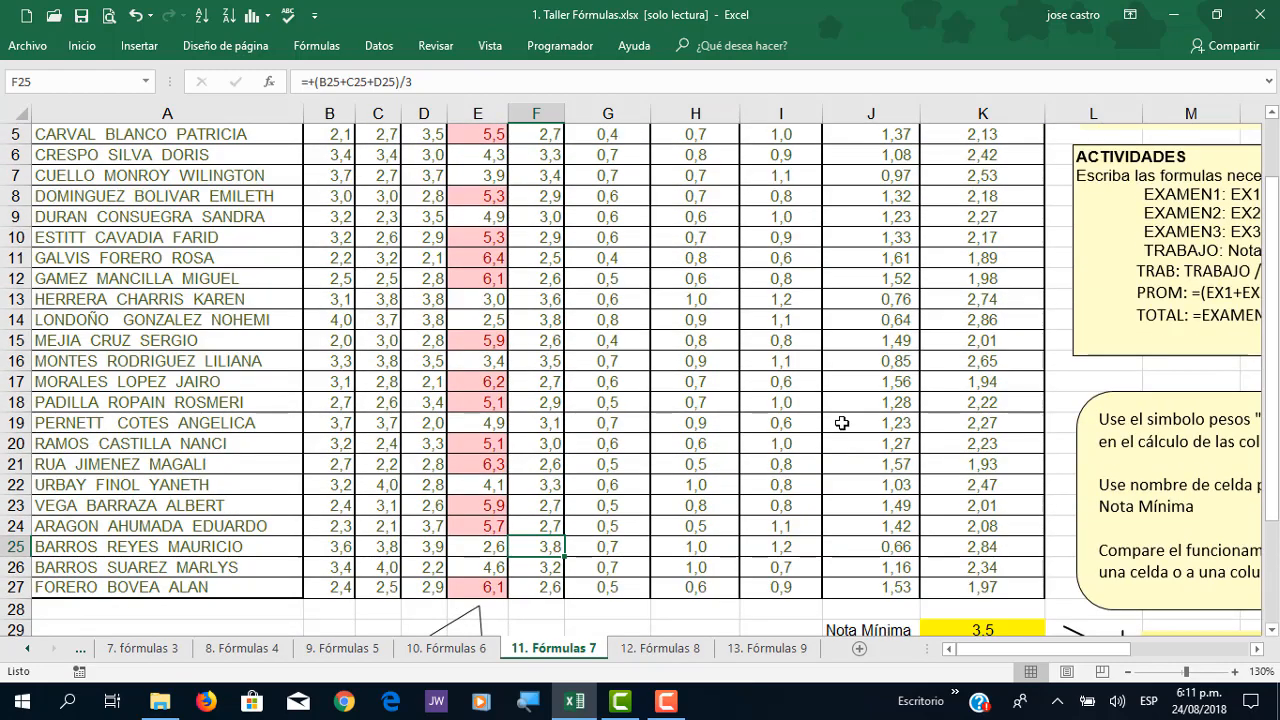
Step: Go to the Fórmulas 8 sheet and examine its client, service name, monthly service and VALORSERVICIO columns
click(655, 650)
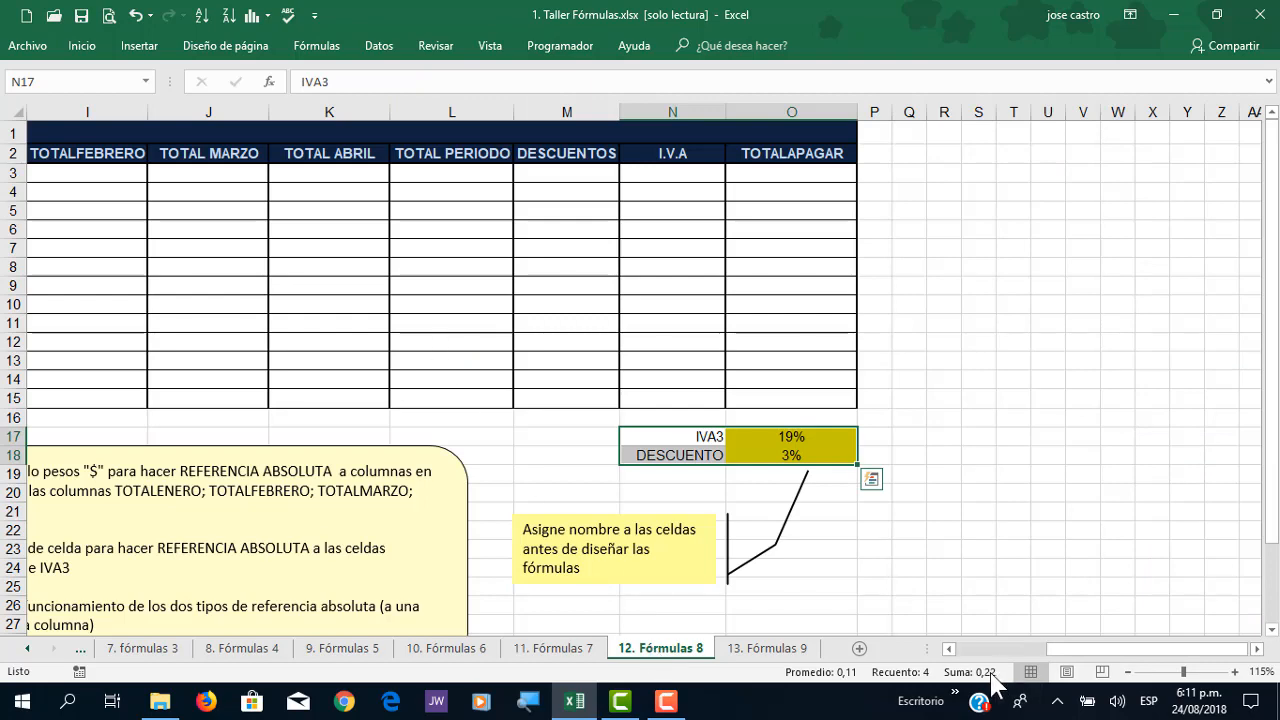
drag(1071, 646, 955, 648)
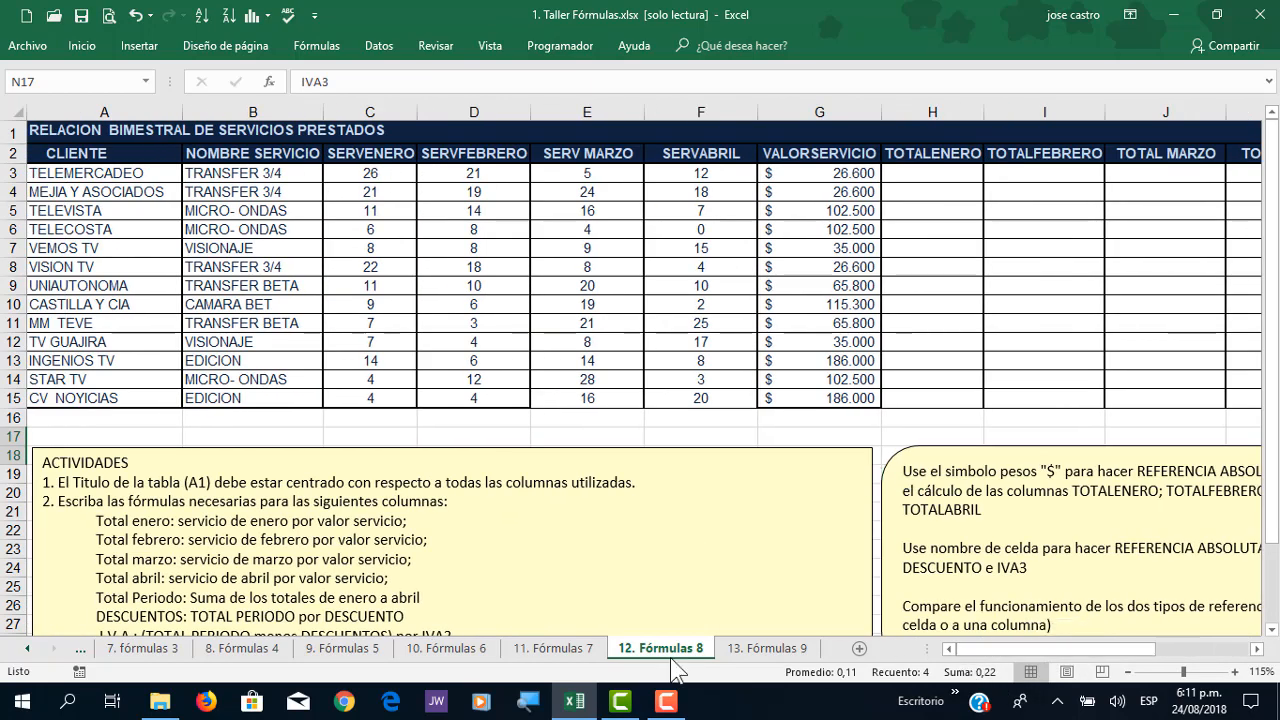
click(95, 173)
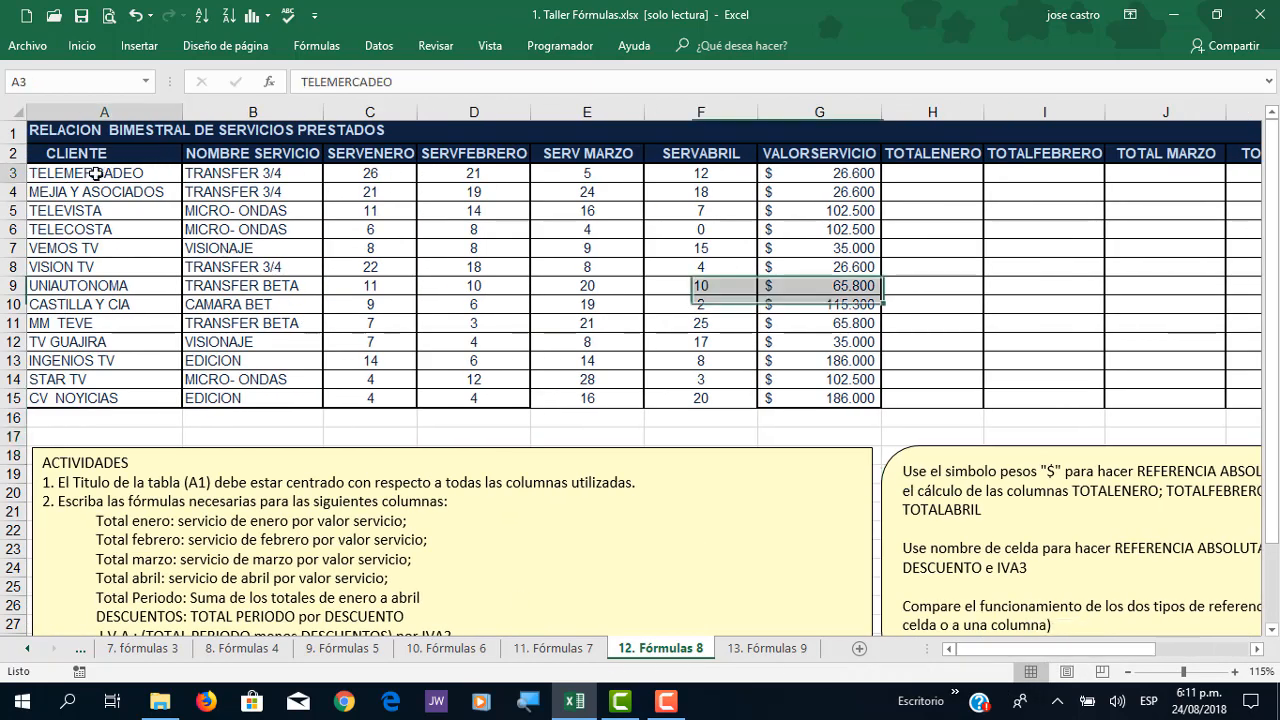
drag(95, 173, 320, 341)
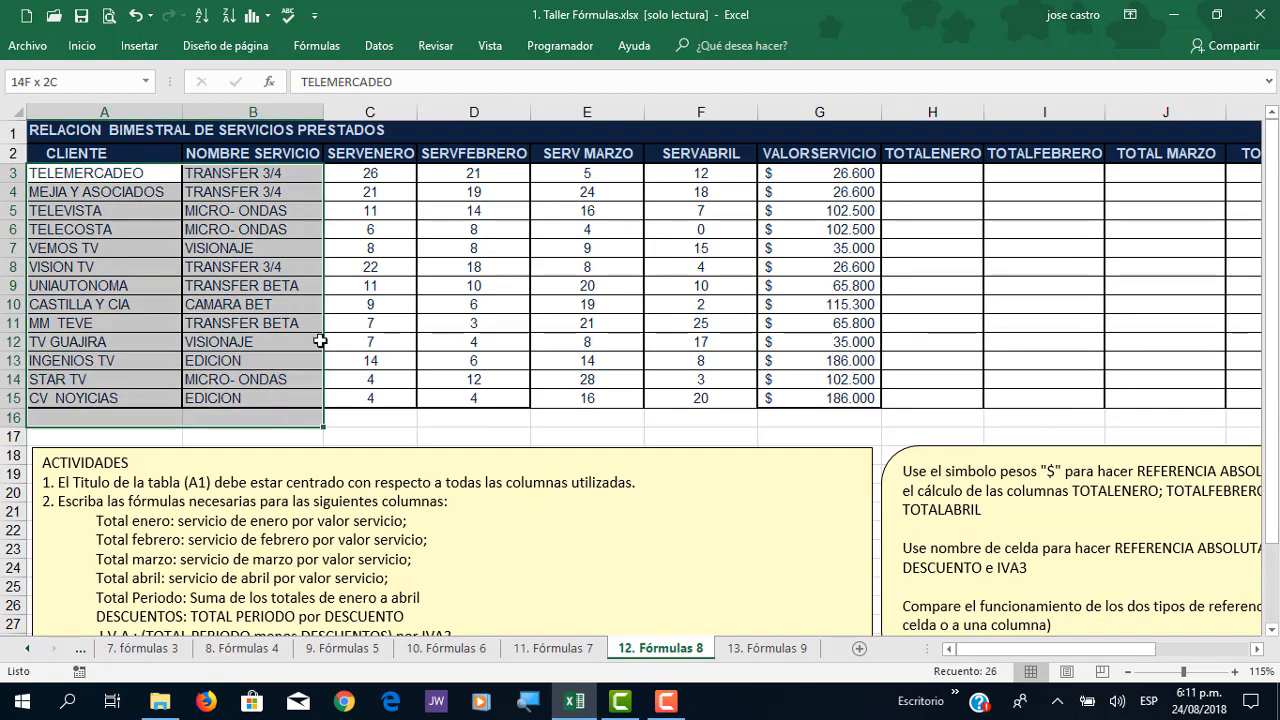
click(375, 177)
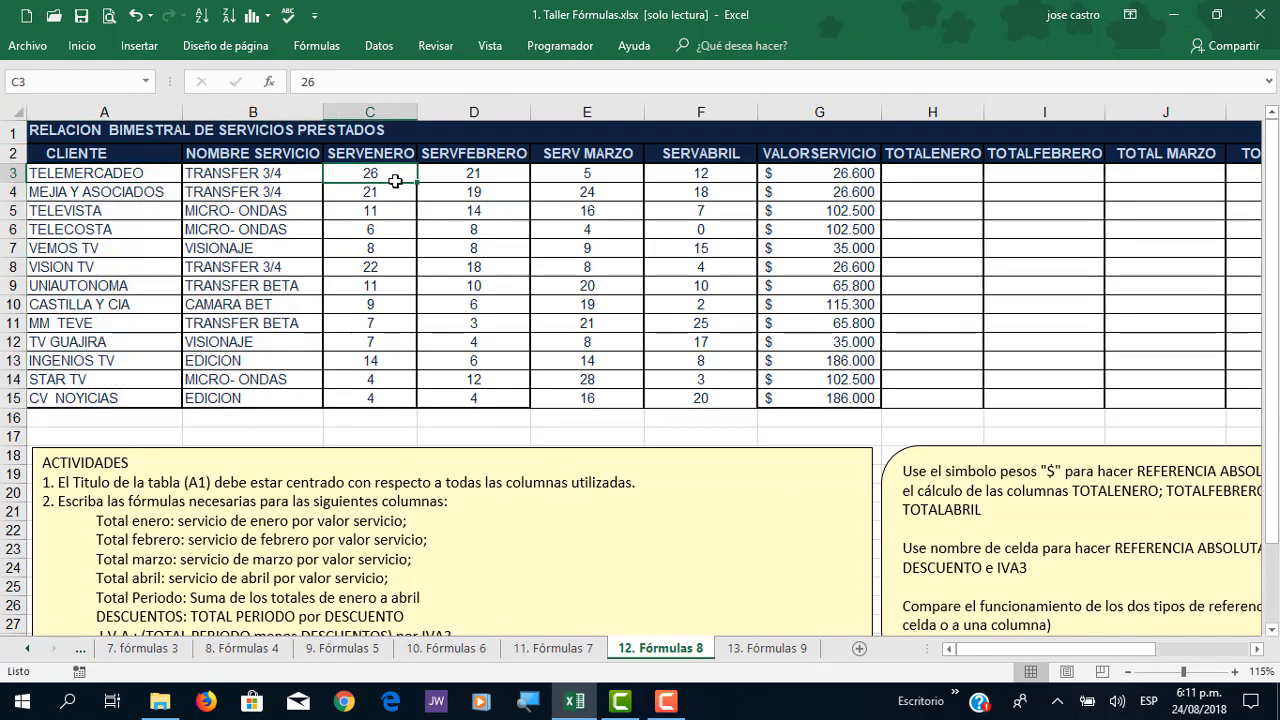
drag(395, 181, 700, 397)
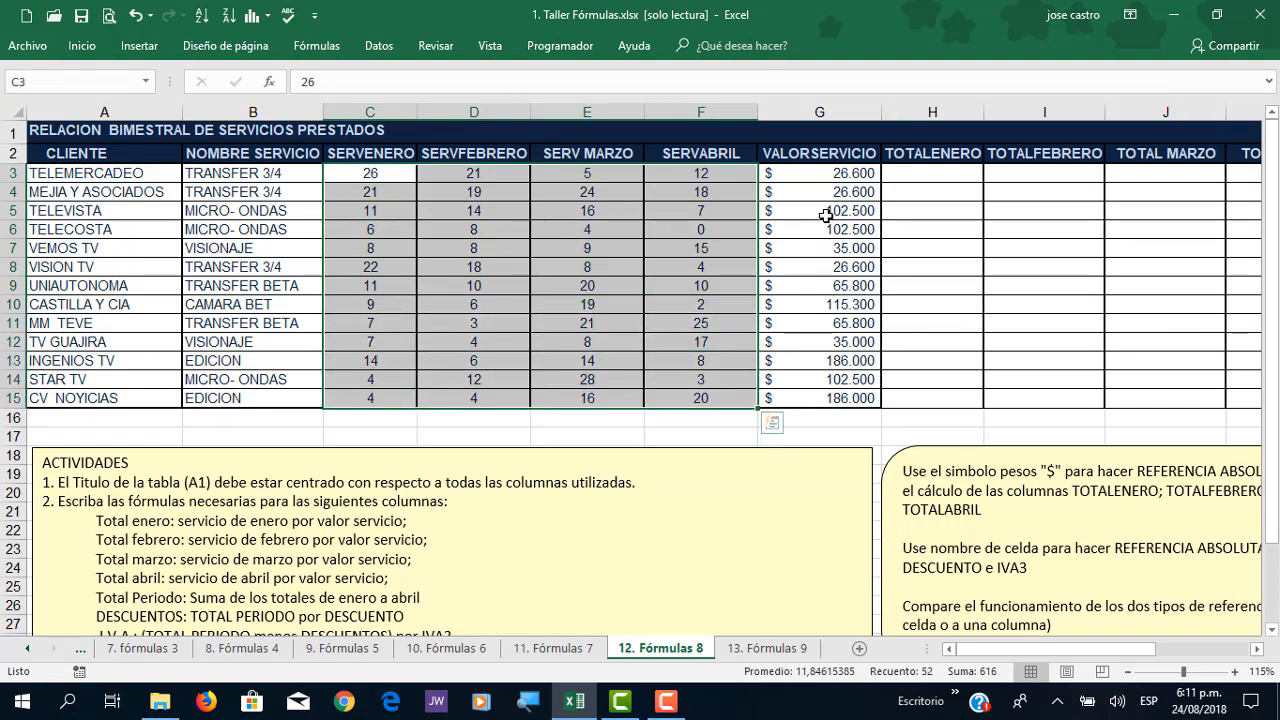
drag(850, 174, 850, 398)
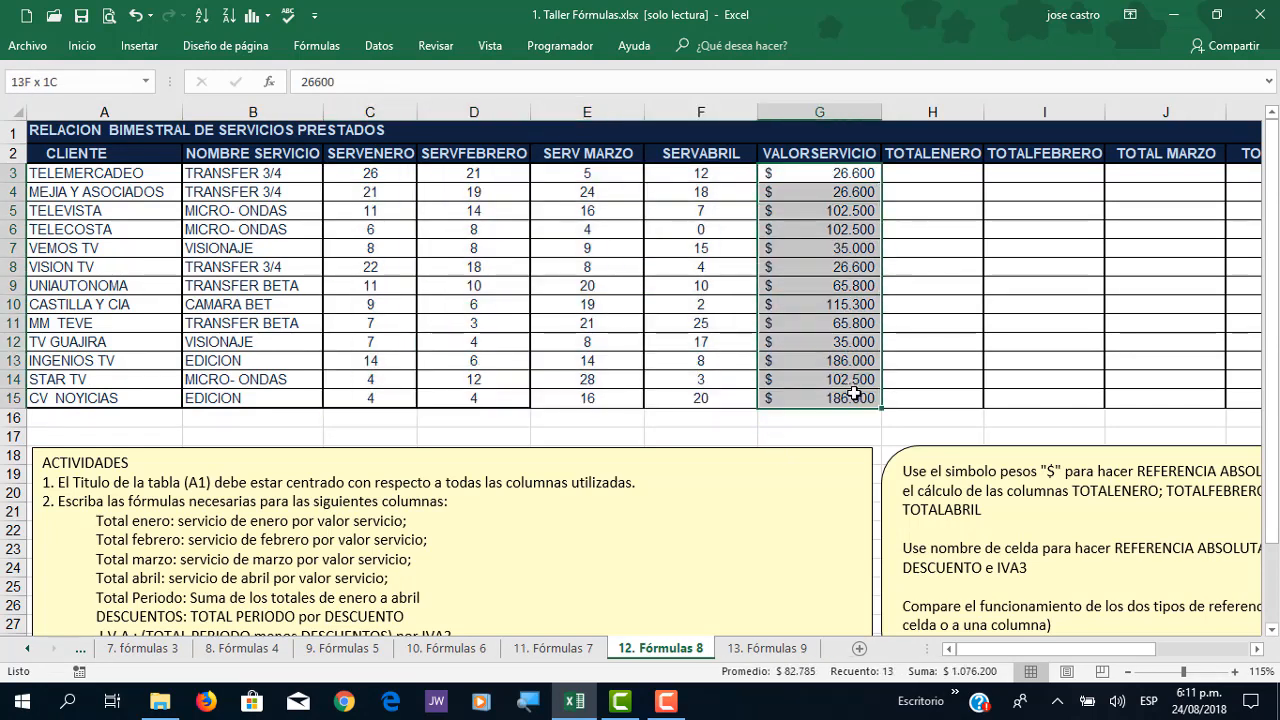
Step: Examine the SERVENERO, VALORSERVICIO and empty TOTALENERO columns, plus the remaining totals and the IVA3 and DESCUENTO cells
click(941, 179)
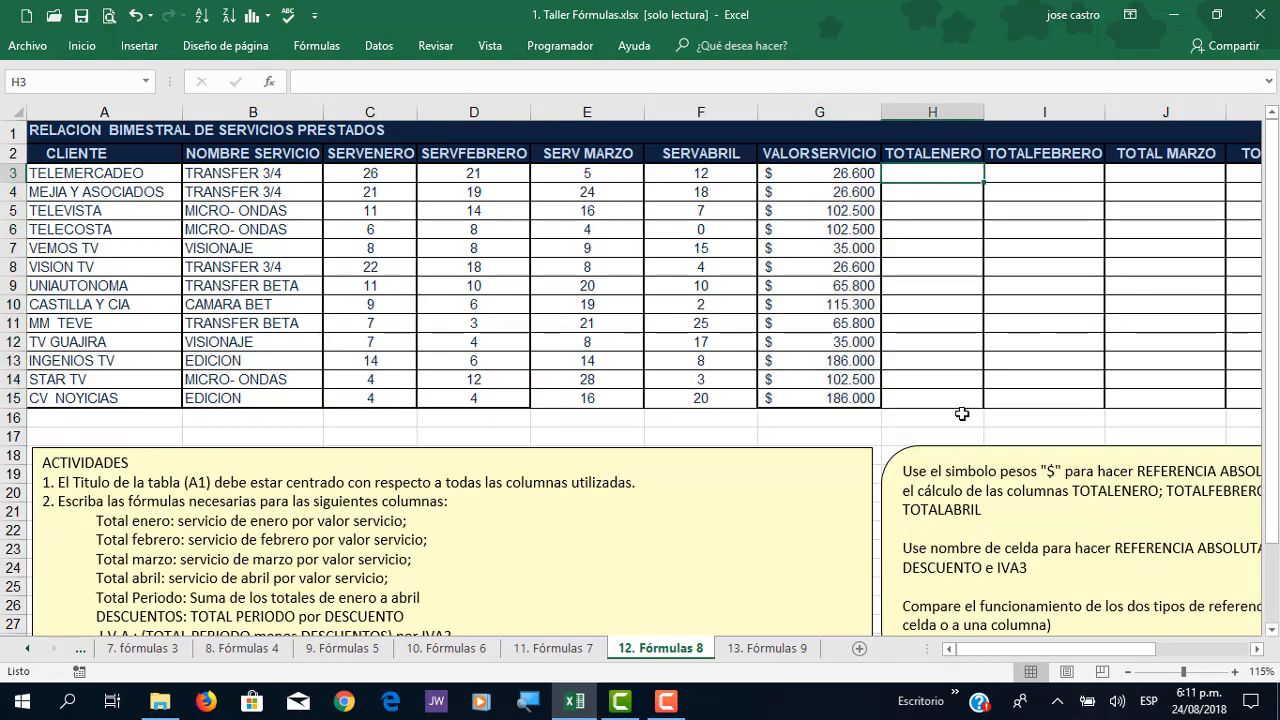
drag(378, 176, 382, 400)
drag(806, 172, 820, 402)
click(937, 179)
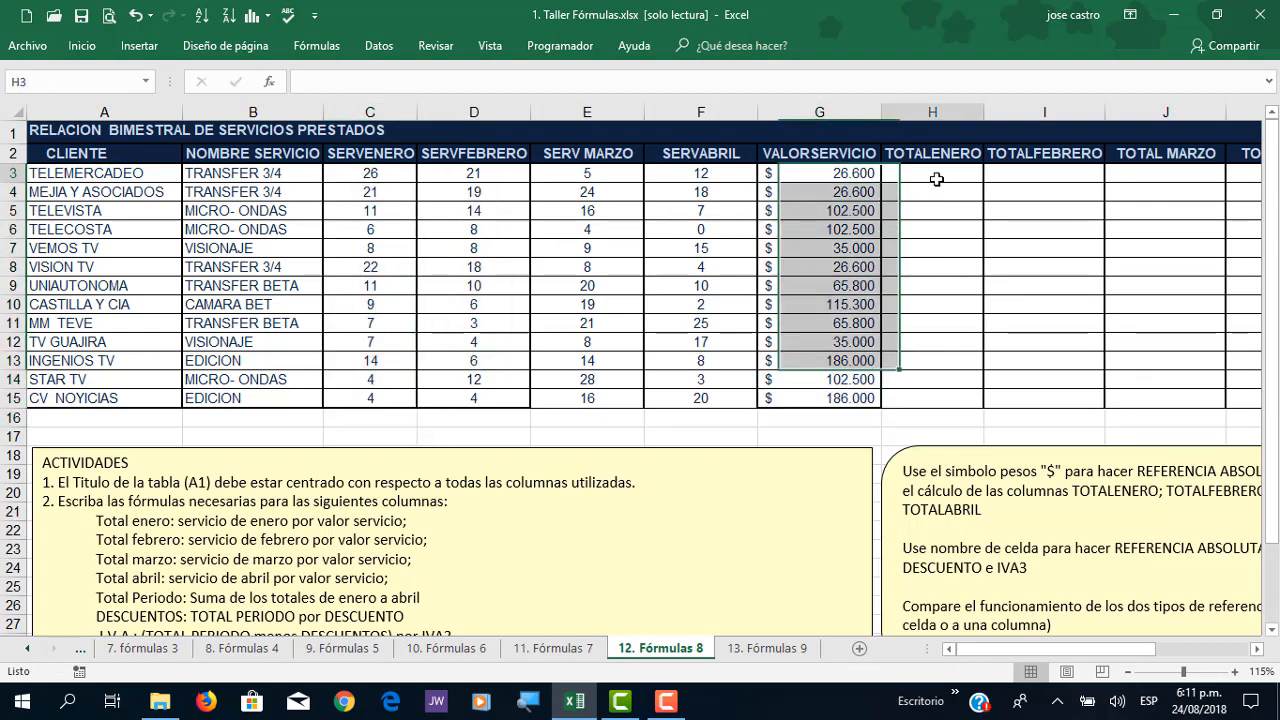
drag(937, 179, 938, 402)
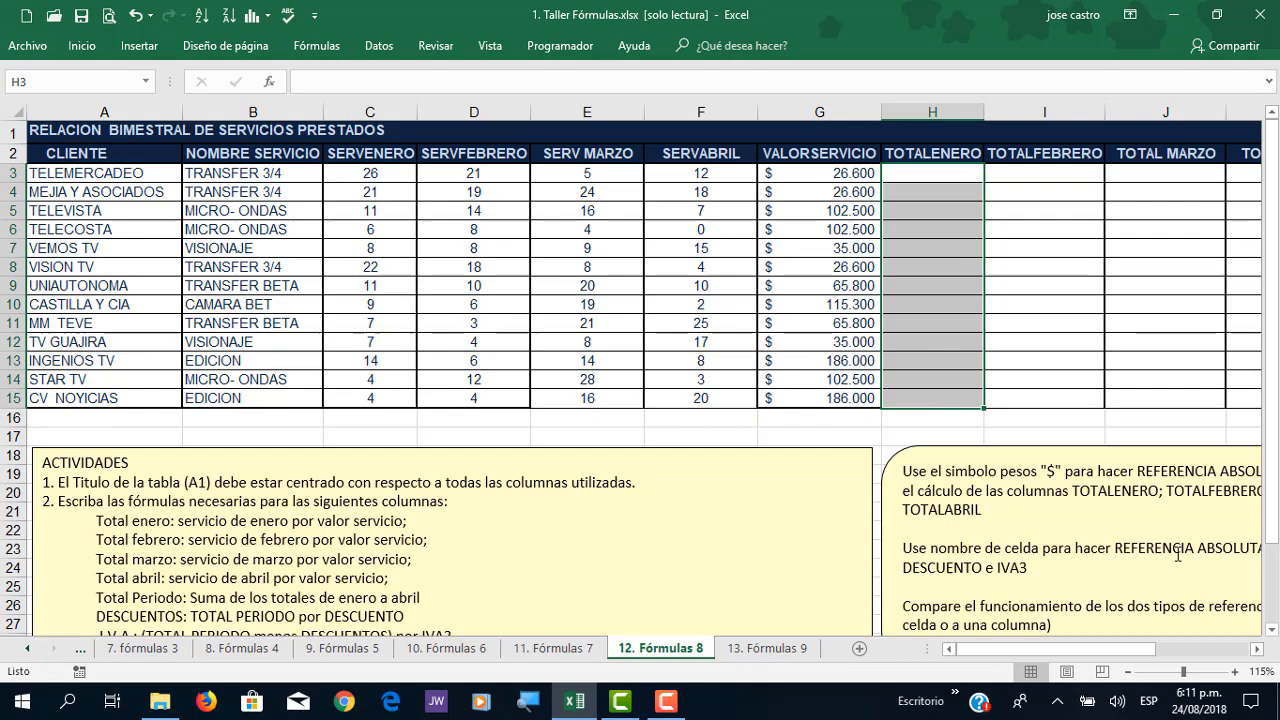
click(1257, 649)
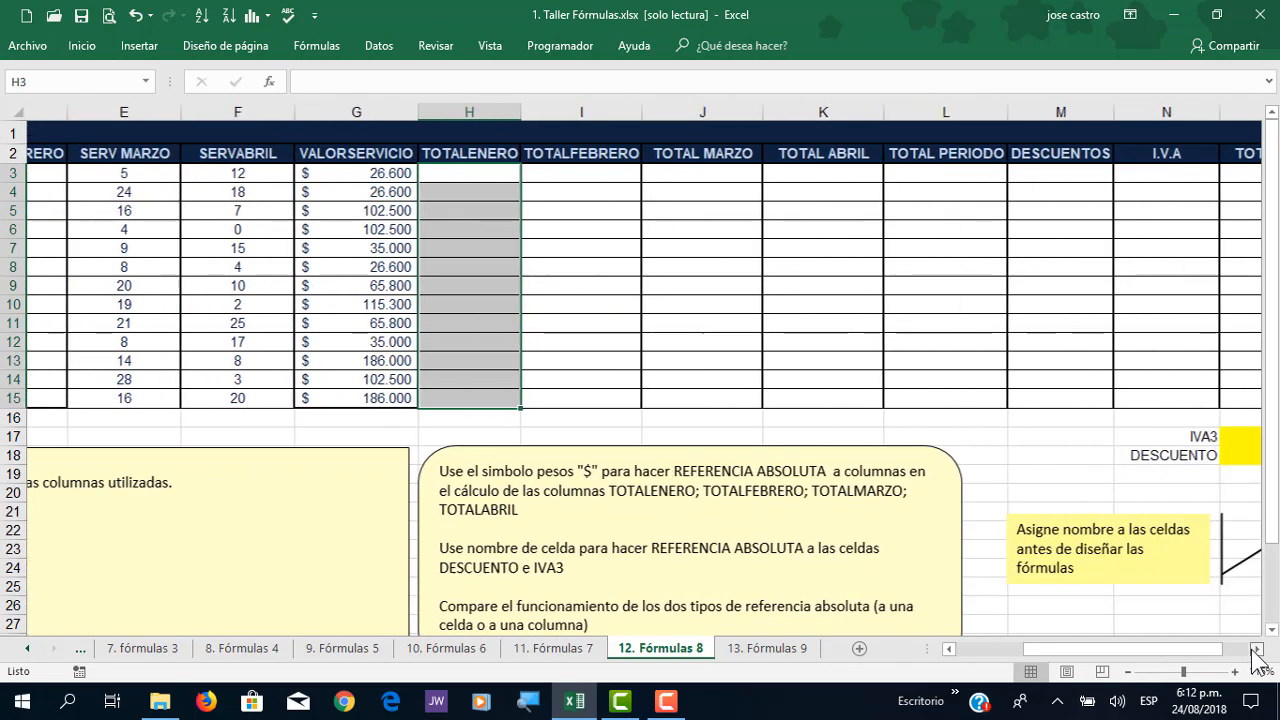
click(1257, 649)
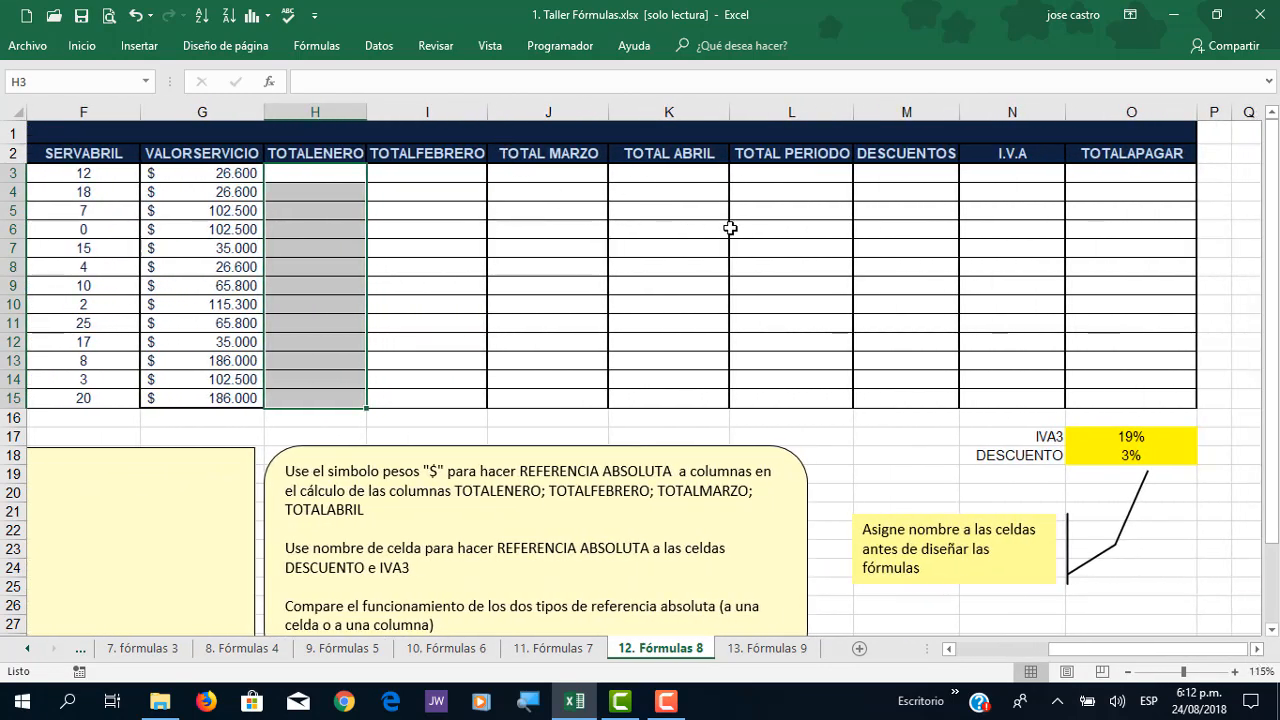
Step: Enter the formula +C3*G3 in H3 to multiply SERVENERO by VALORSERVICIO for the first TOTALENERO value
click(334, 177)
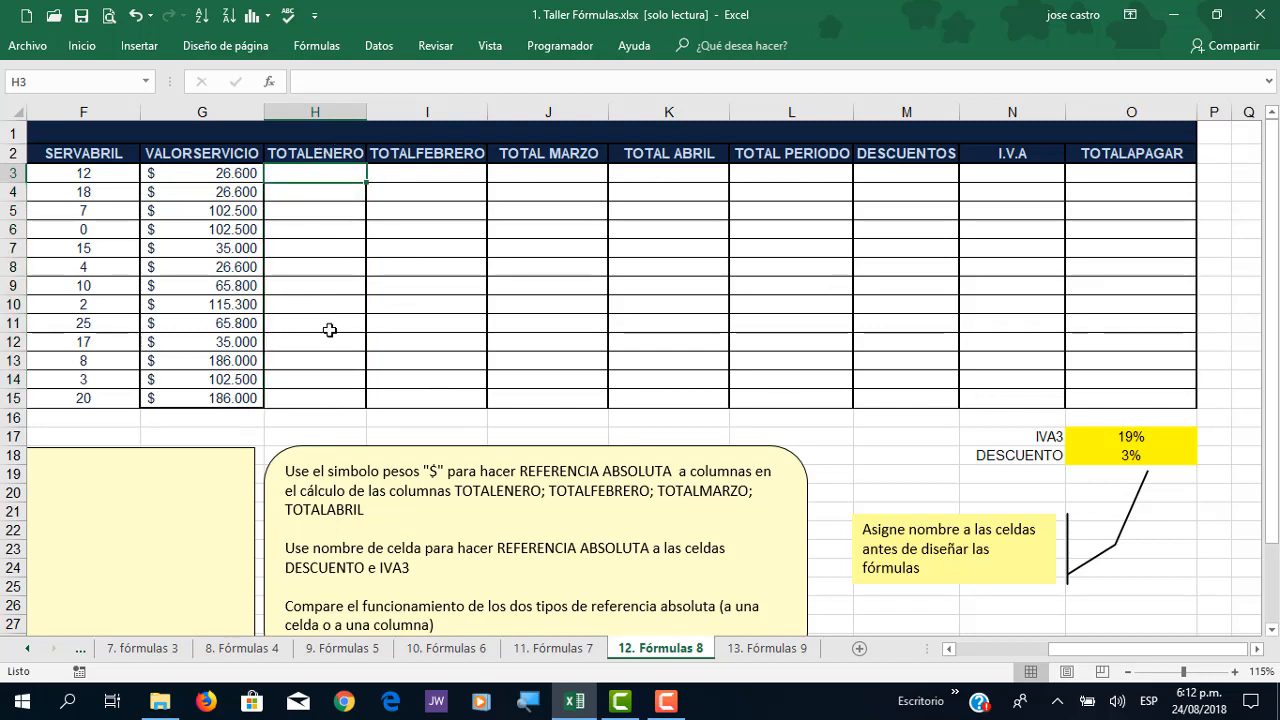
ctrl+scroll(310, 300, up, 3)
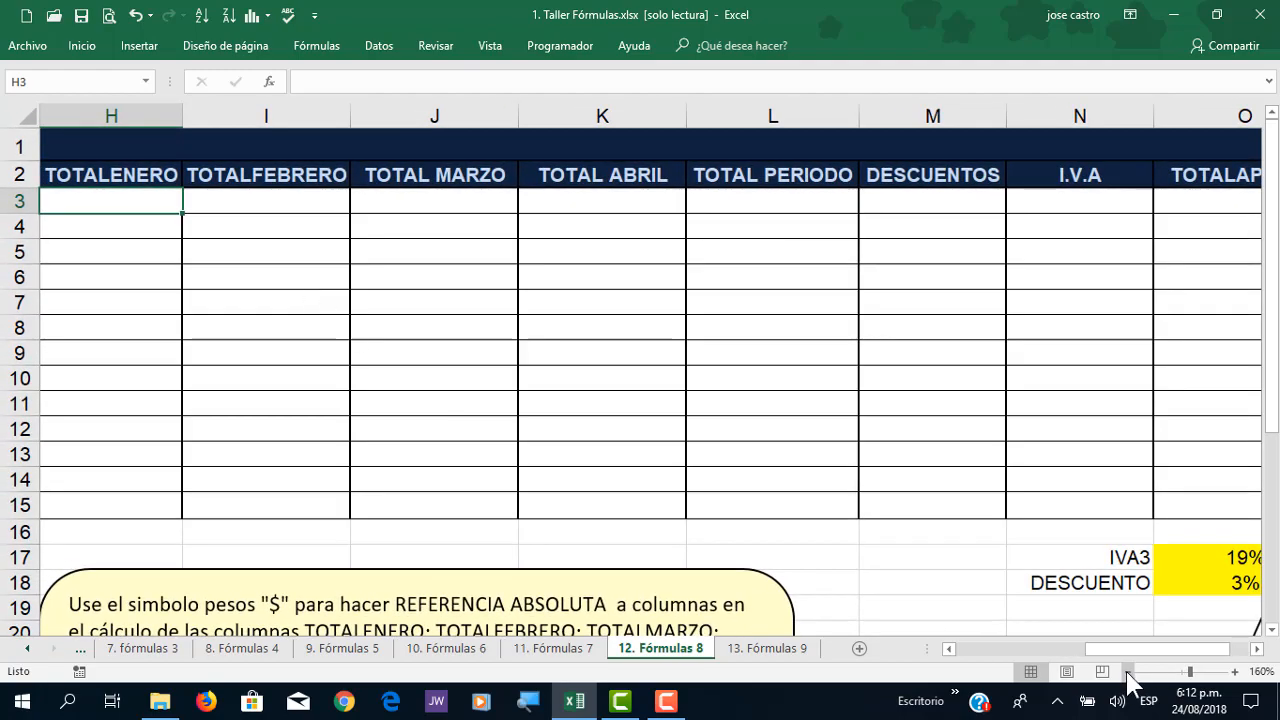
drag(1114, 650, 1032, 646)
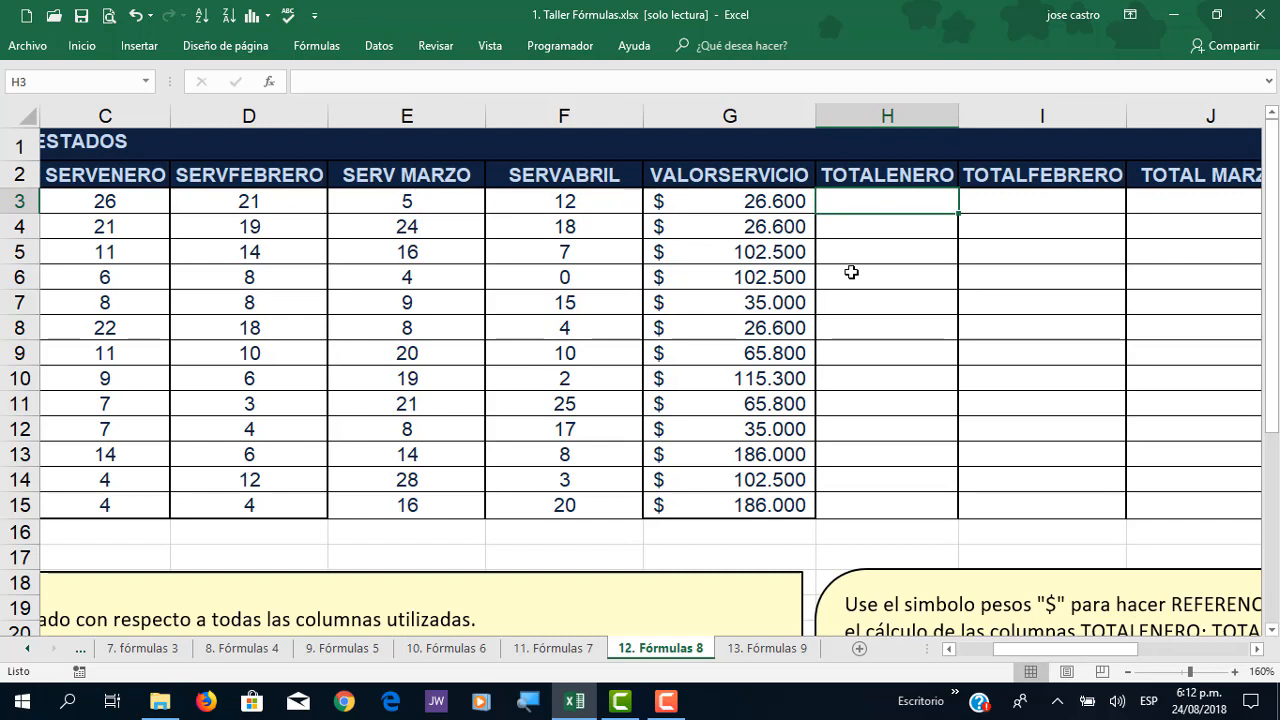
text(+)
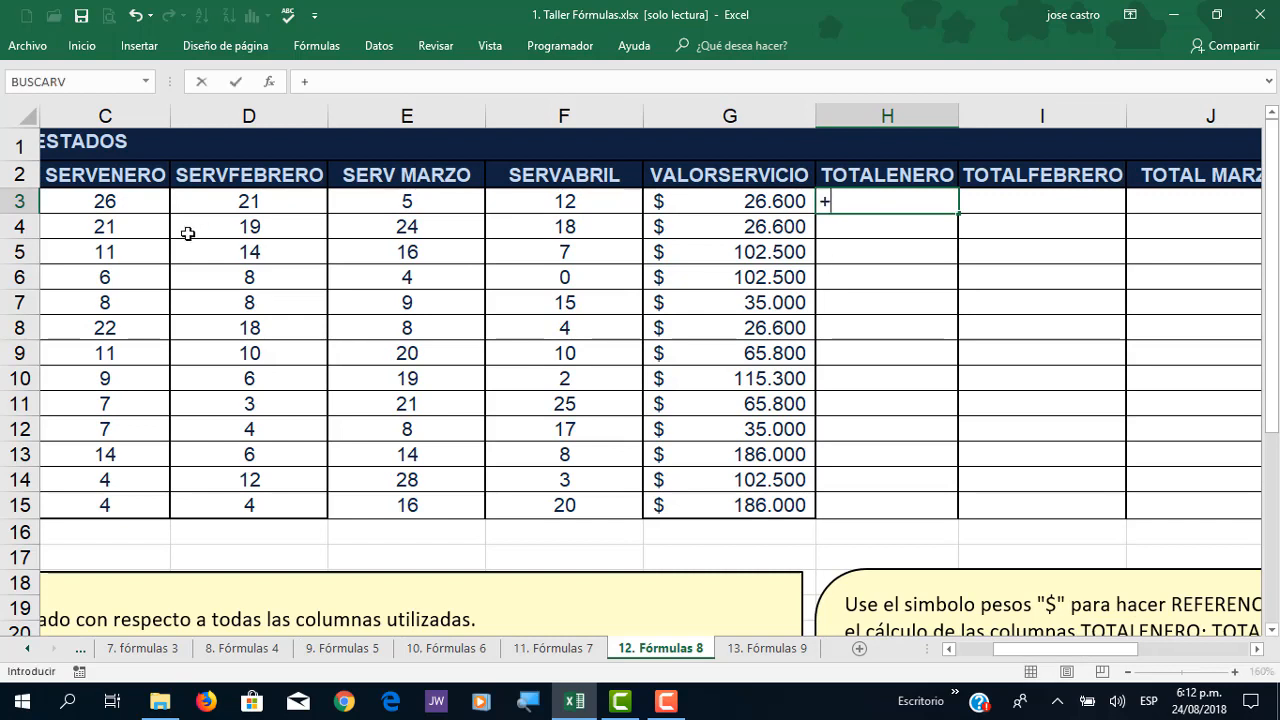
click(119, 204)
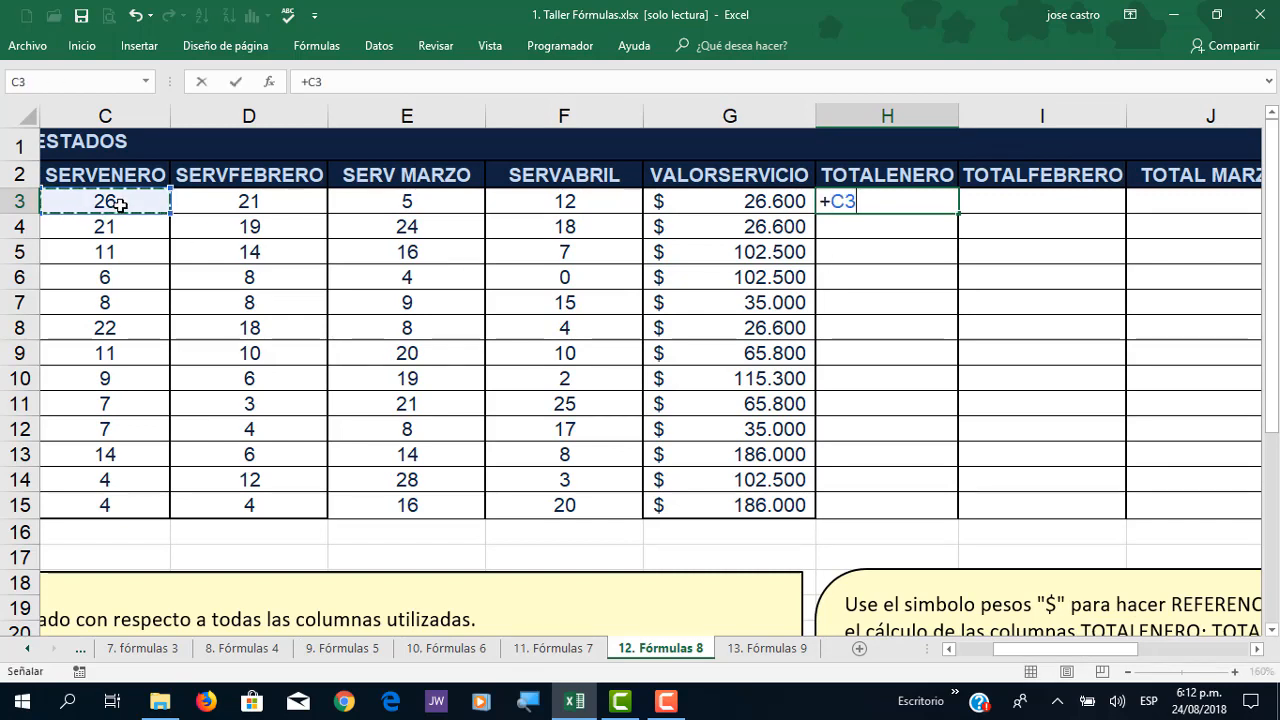
text(*)
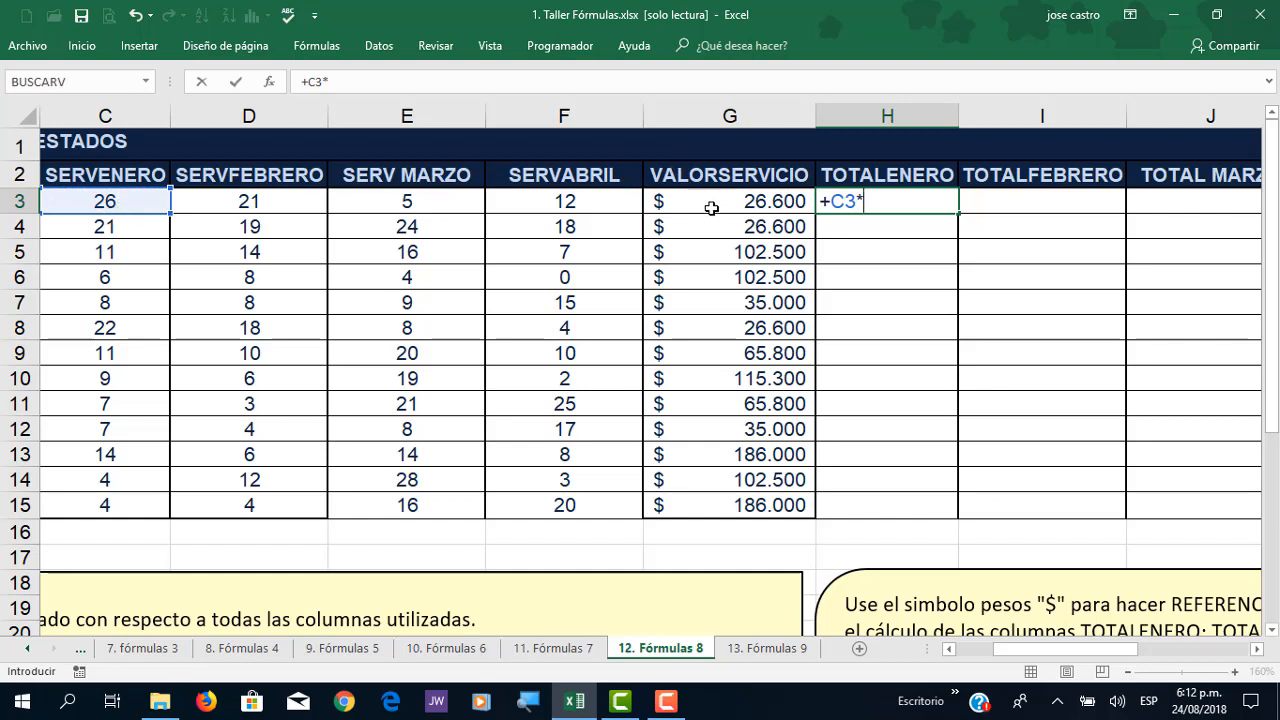
click(713, 206)
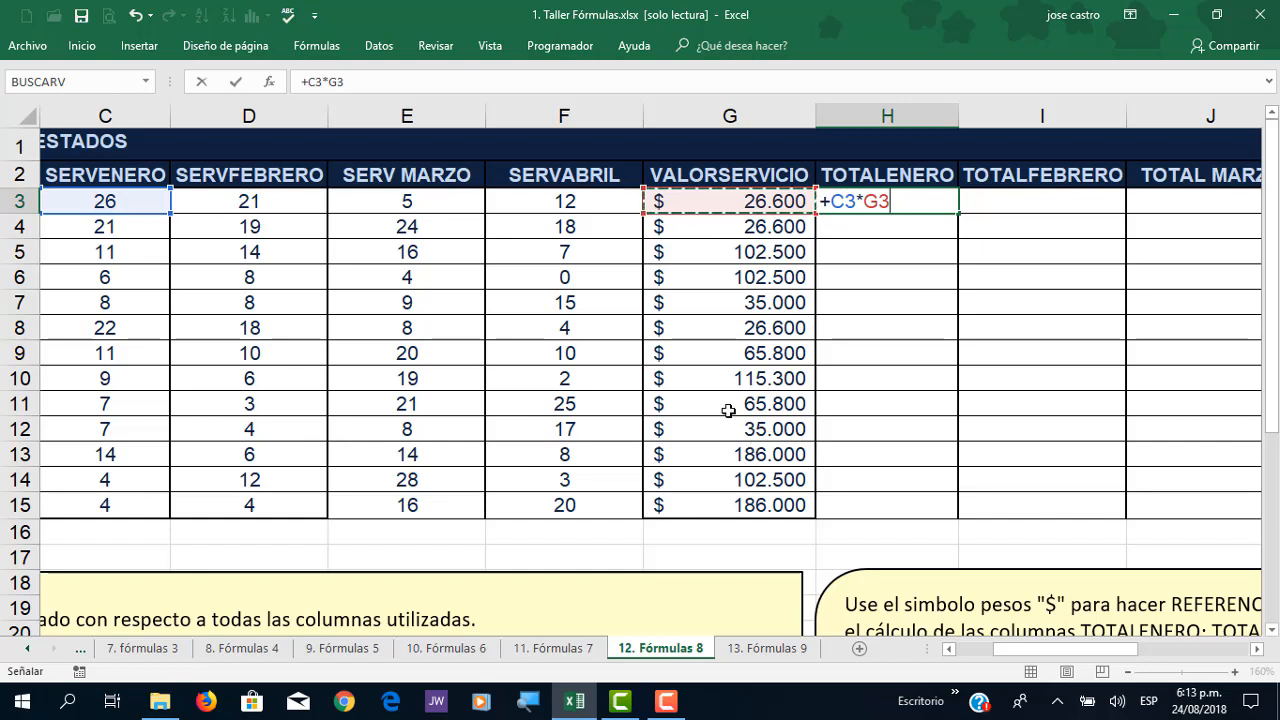
key(Return)
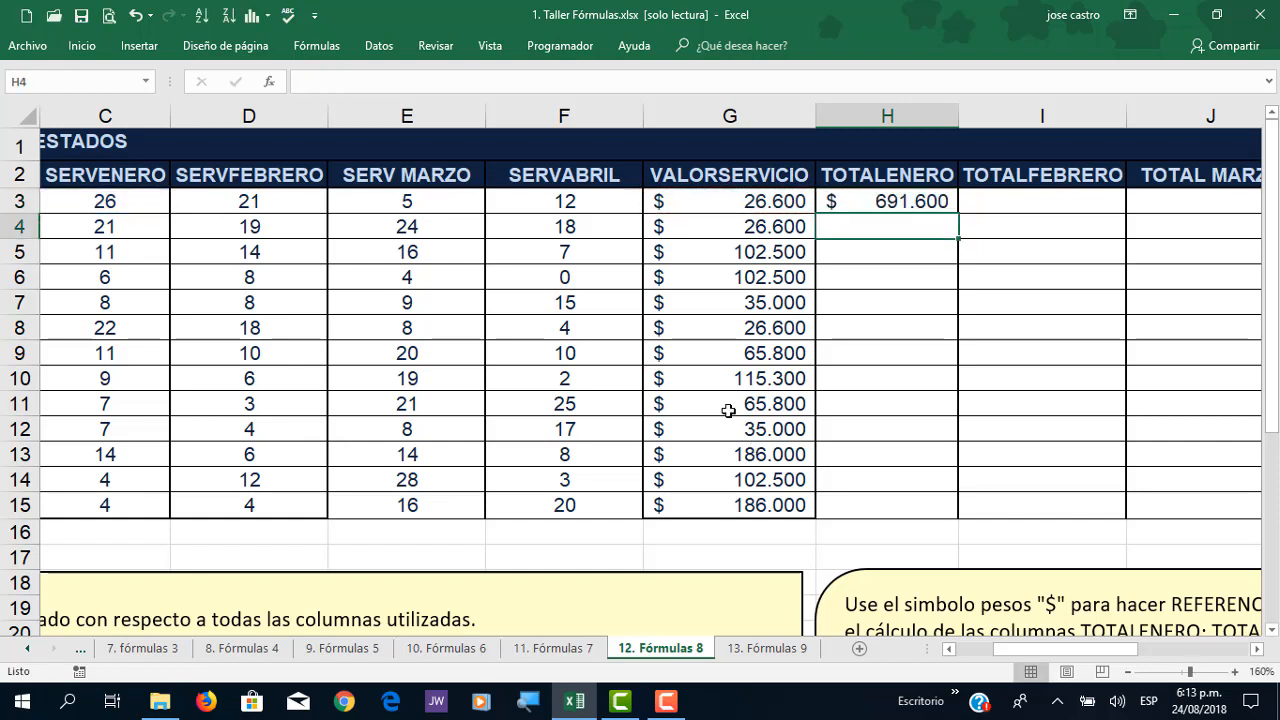
Step: Show the sheet's formulas instead of their results and autofit the widths of column C and the columns after it
click(320, 47)
click(912, 73)
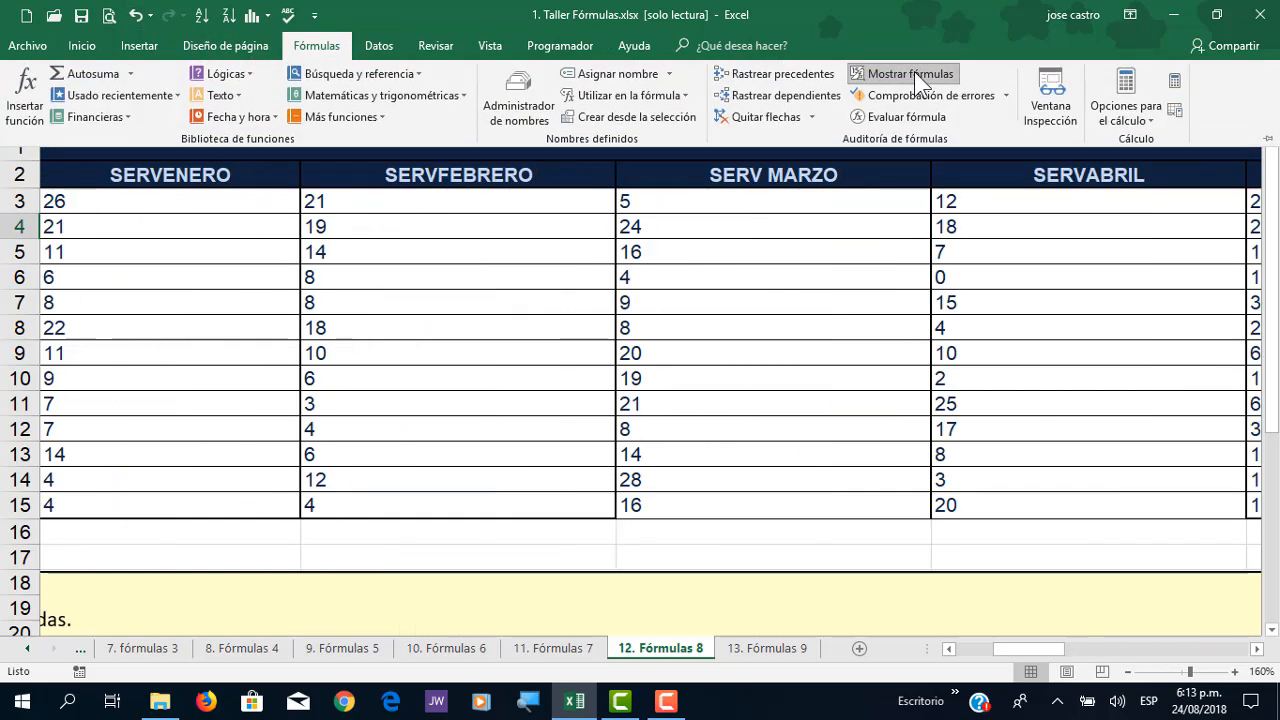
click(150, 276)
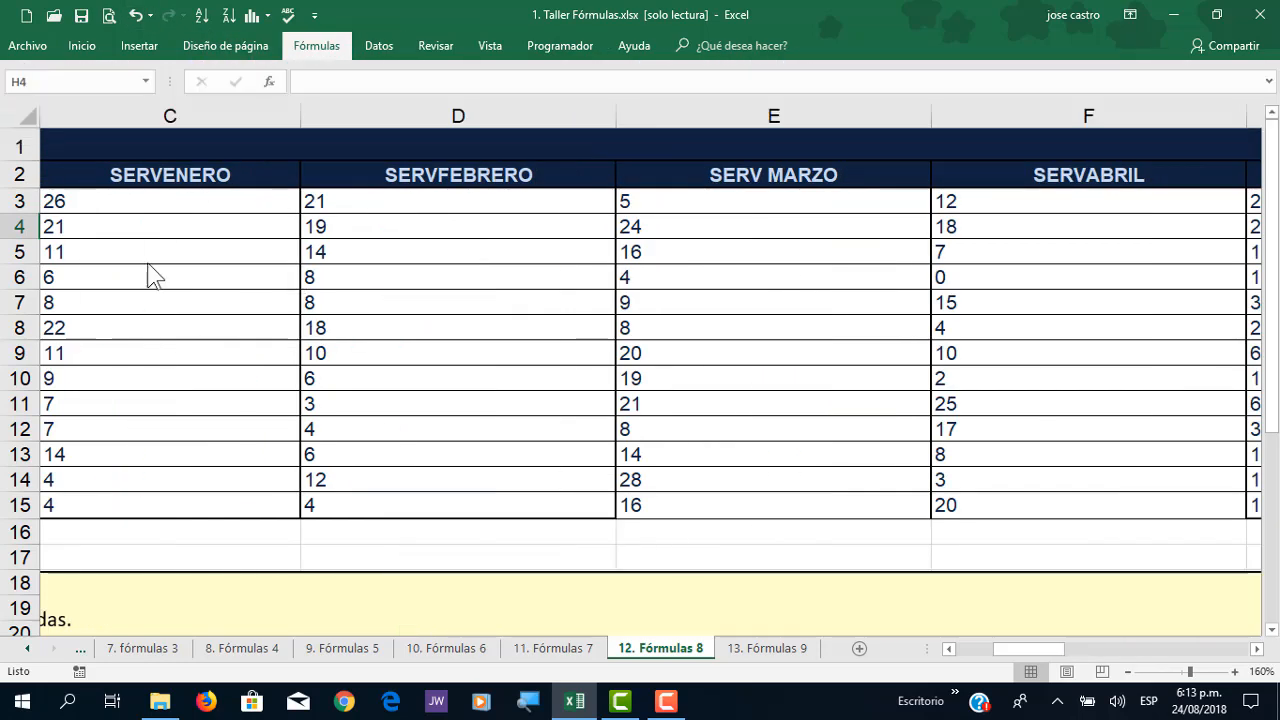
click(136, 115)
key(ctrl+shift+Right)
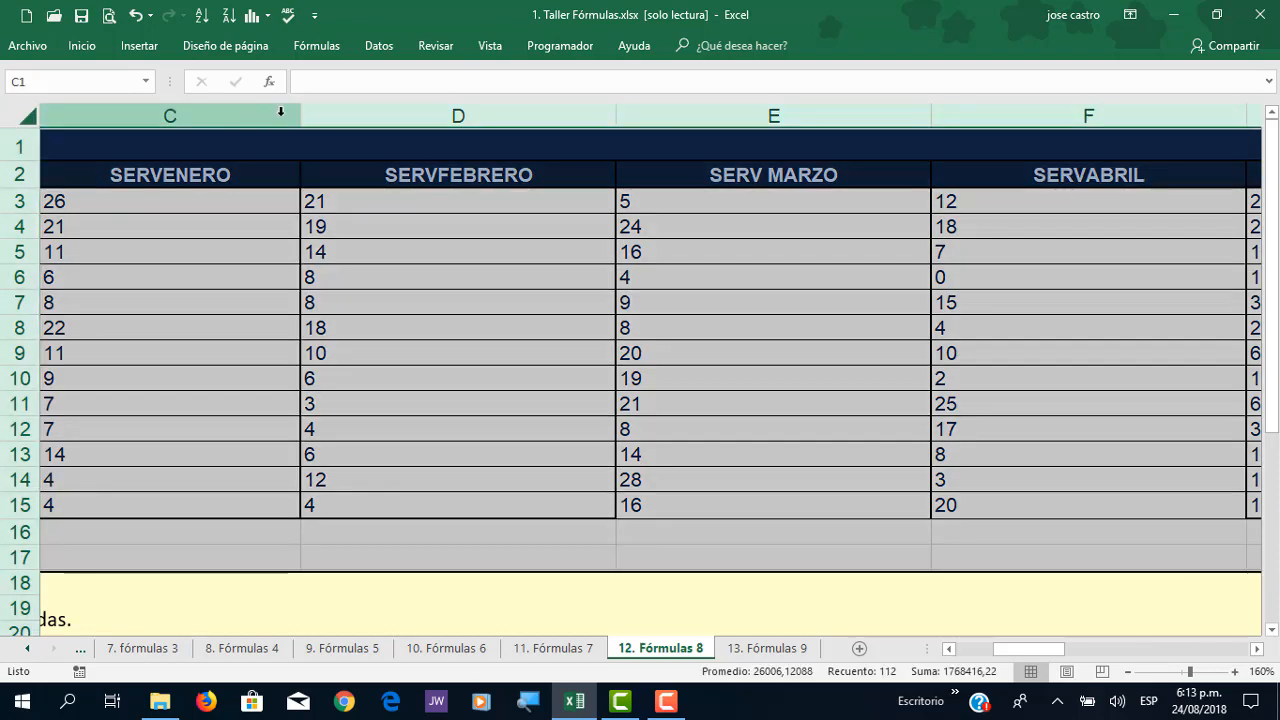
double_click(301, 114)
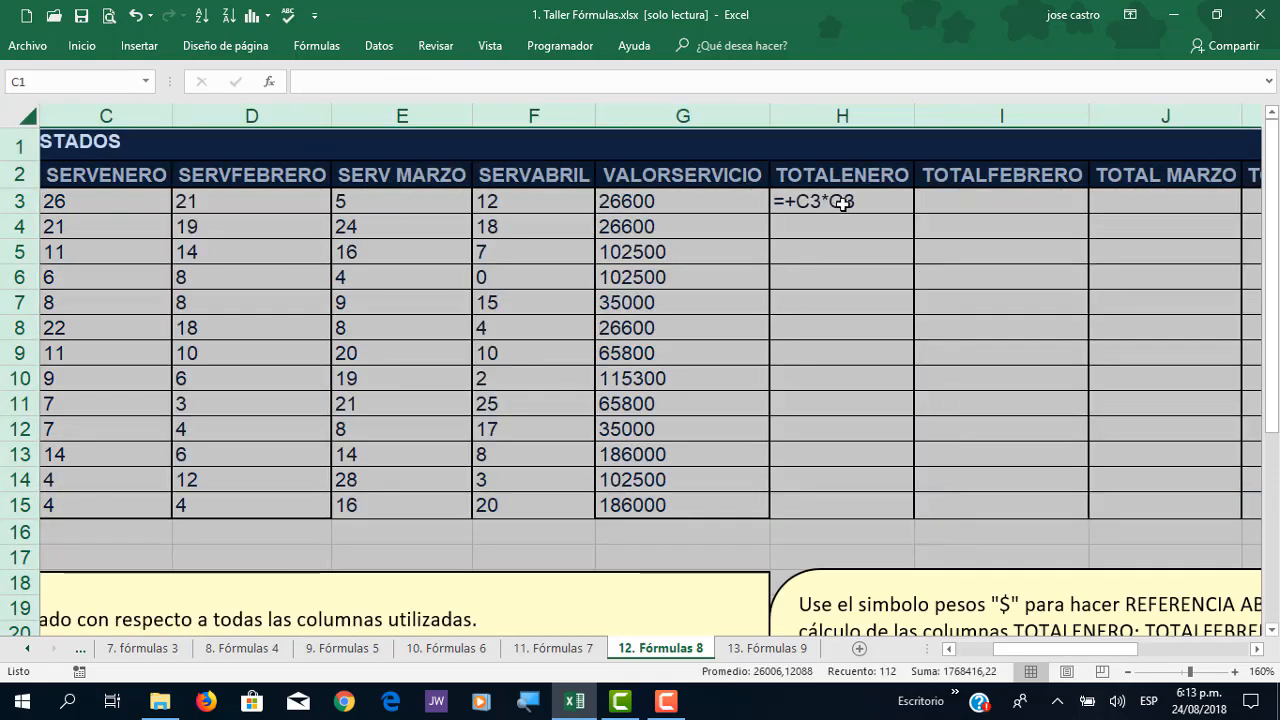
Step: Lock the column of the G3 reference in H3's formula, making it =+C3*$G3, and highlight column G
double_click(838, 201)
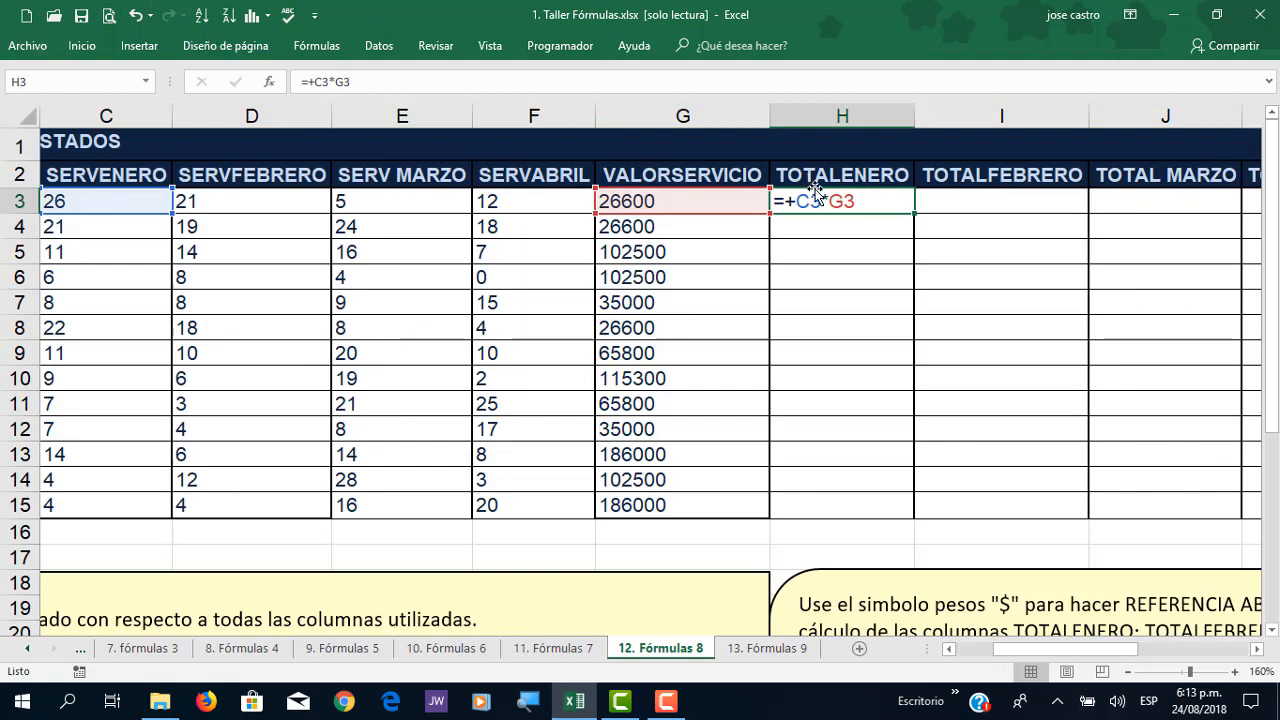
double_click(828, 202)
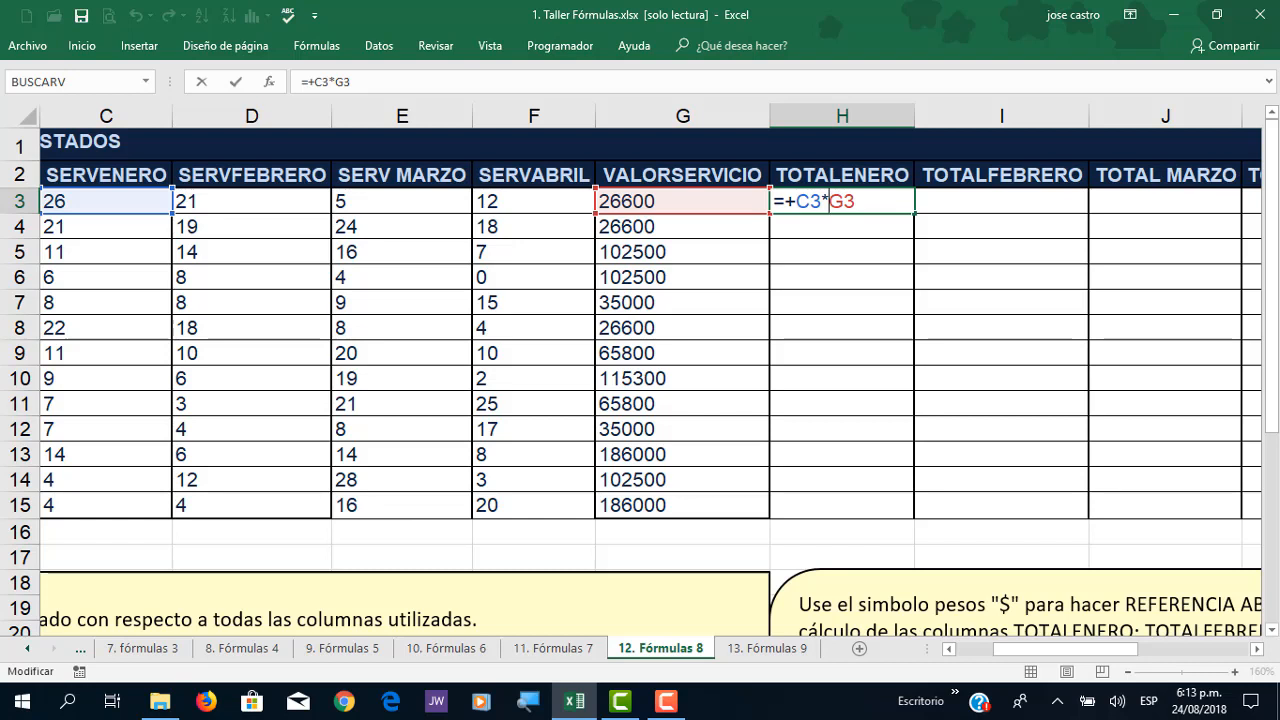
text($)
click(711, 120)
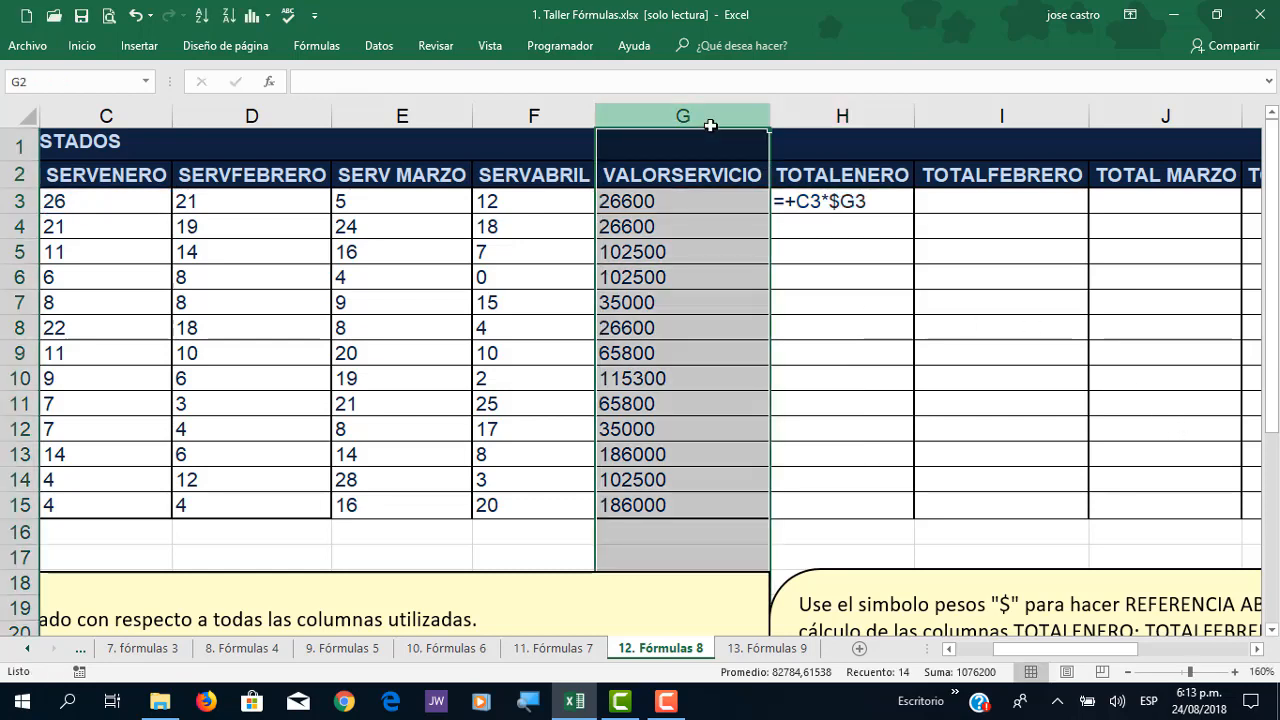
Step: Lock the row of the same reference in H3, making the formula =+C3*$G$3, and highlight row 3
double_click(848, 201)
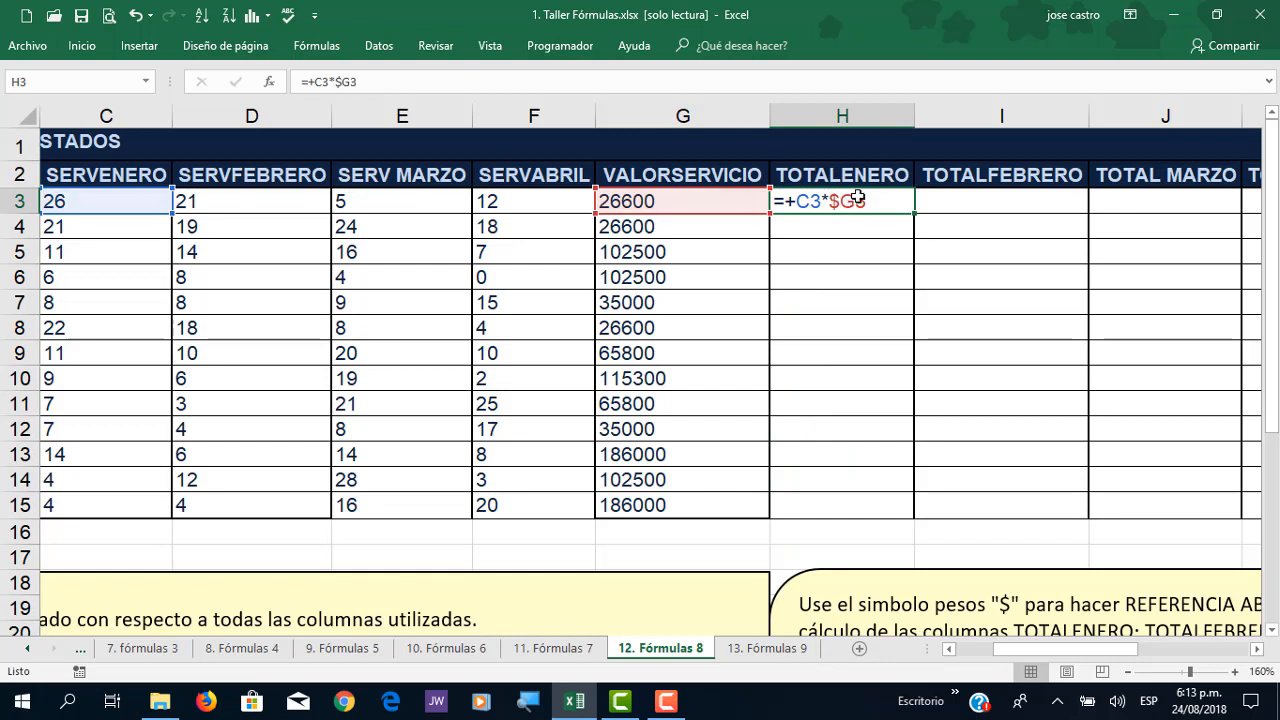
double_click(855, 201)
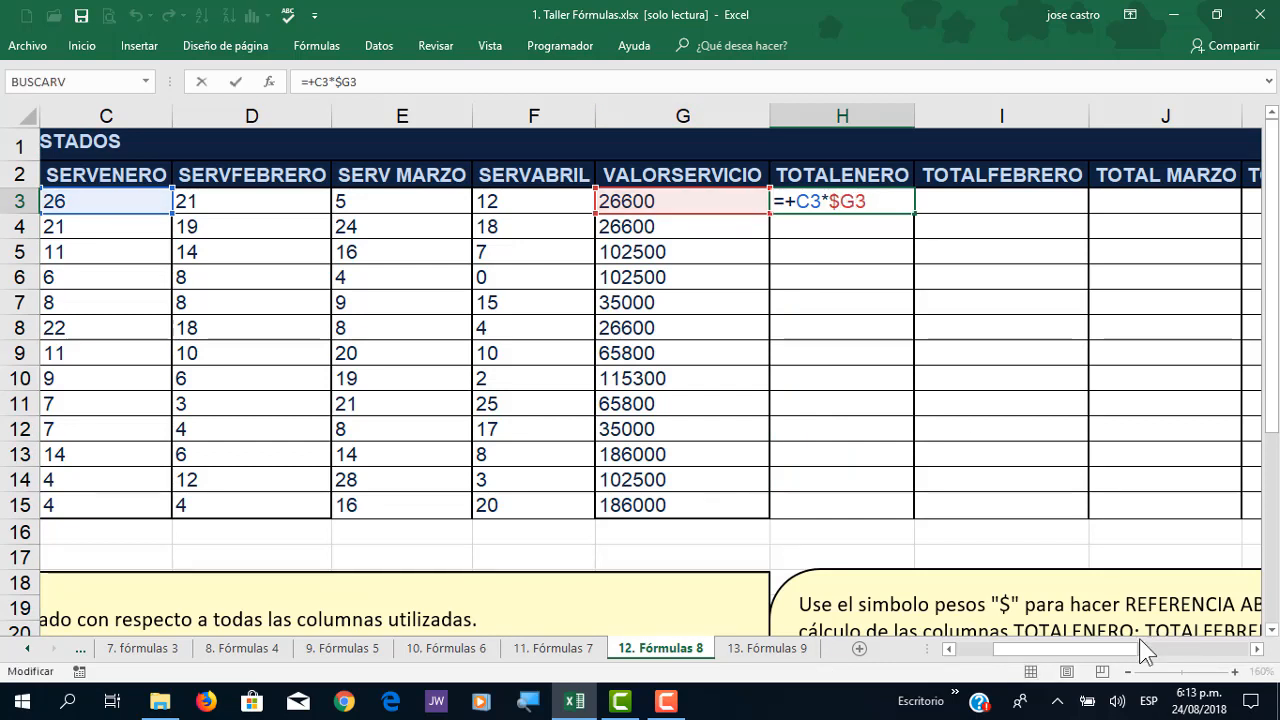
text($)
click(12, 201)
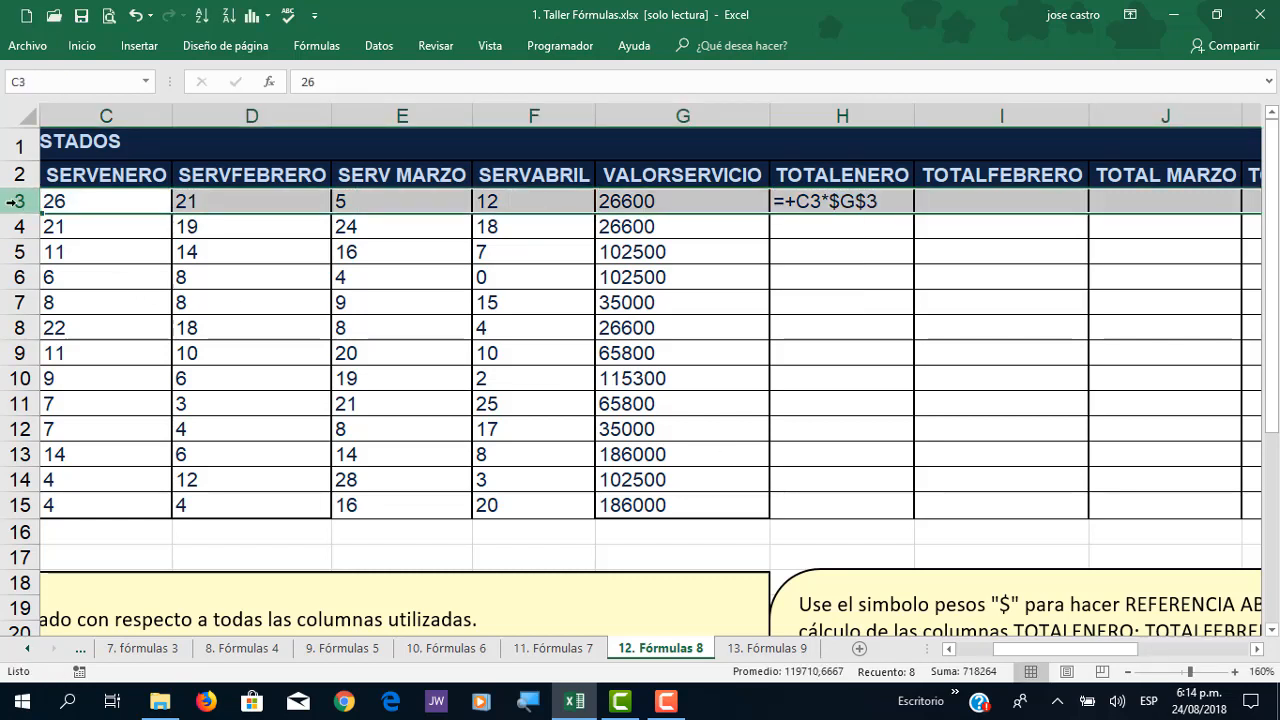
click(877, 220)
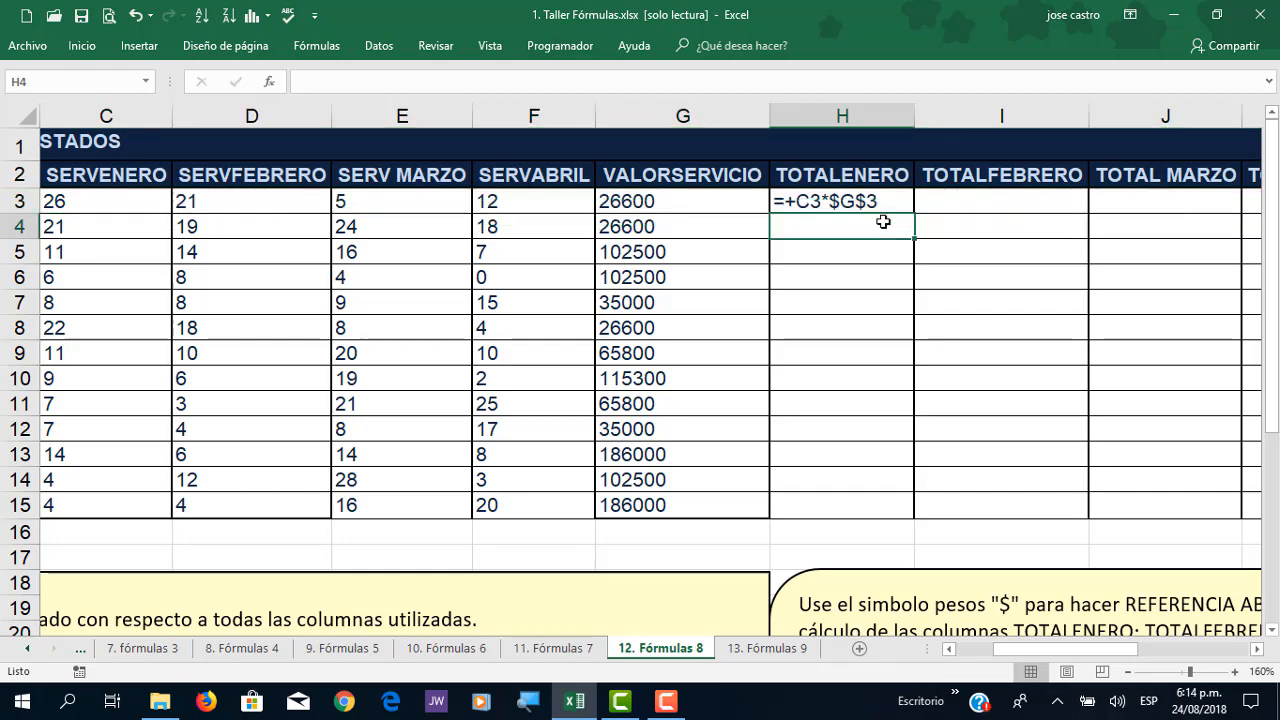
Step: Trace the precedents of the TOTALENERO formula in H3
double_click(855, 199)
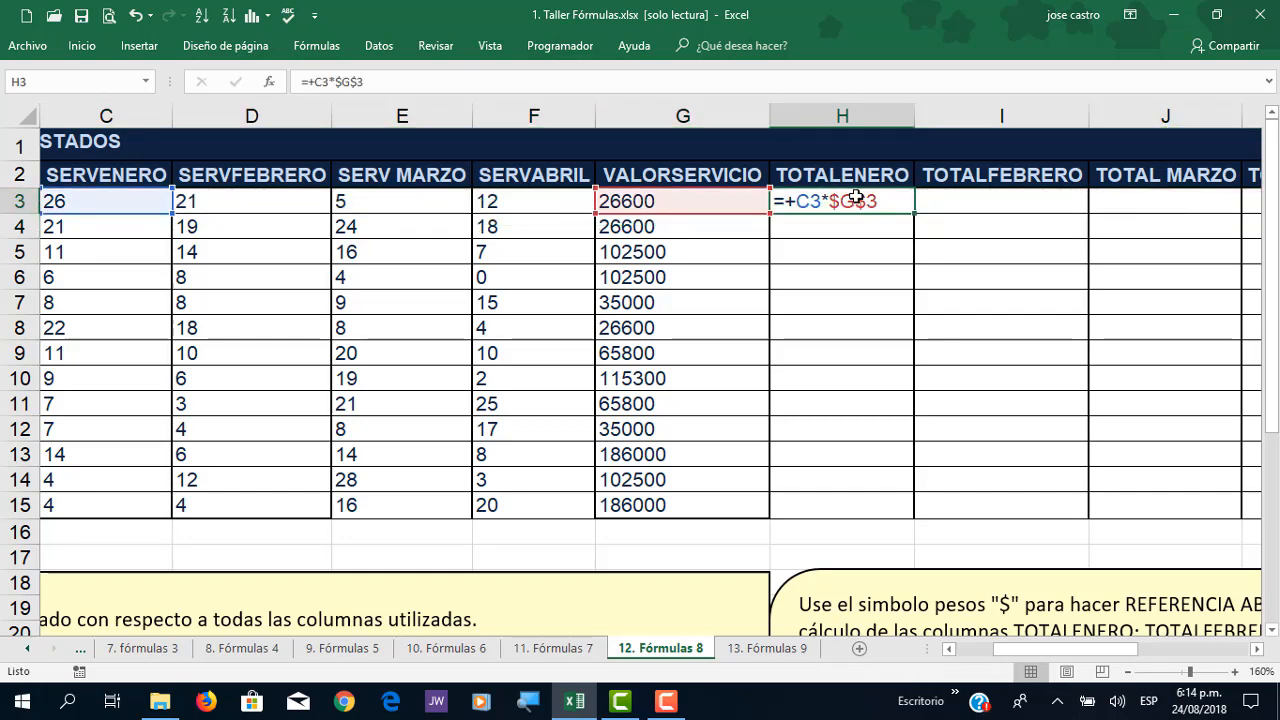
click(330, 46)
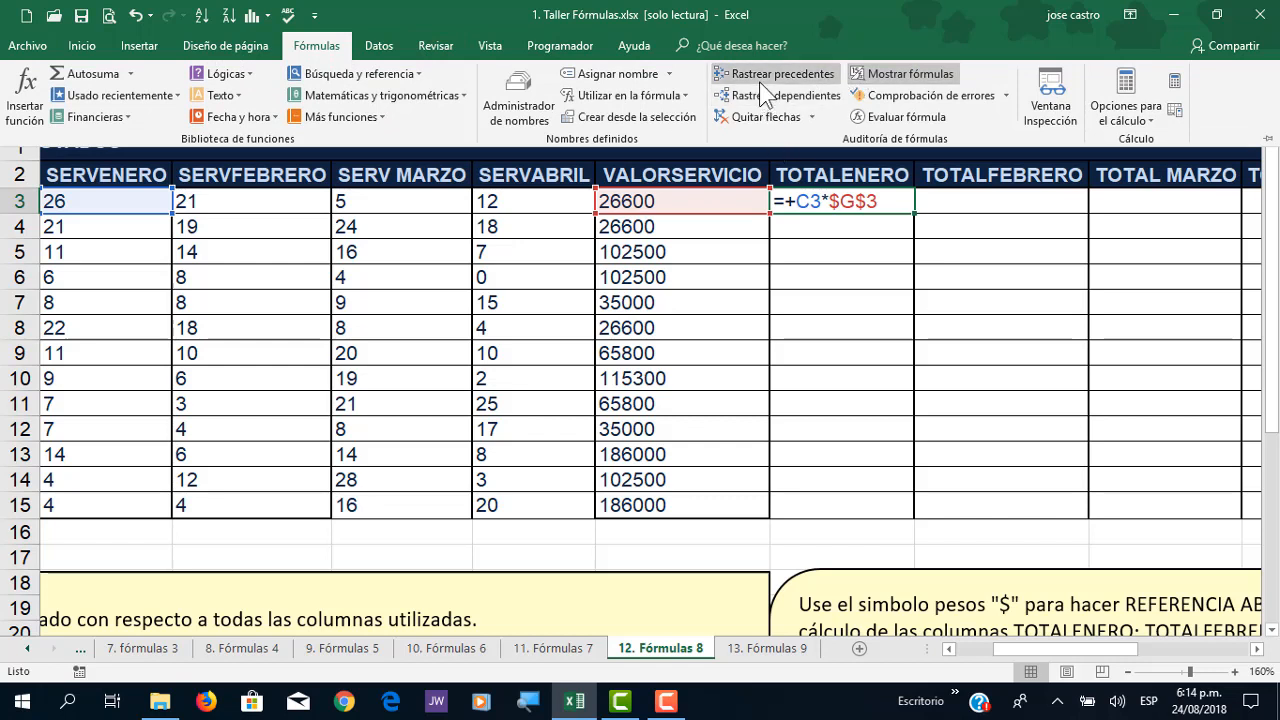
click(762, 79)
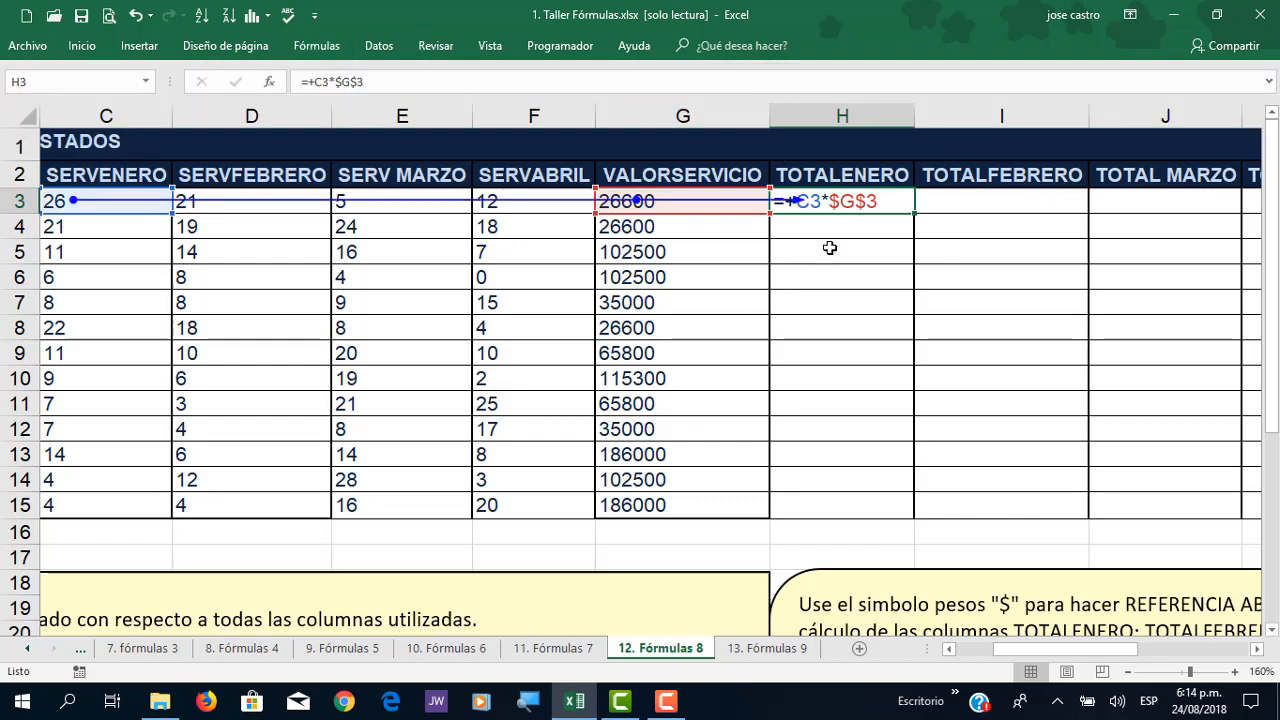
Step: Remove the row lock from H3's formula, leaving =+C3*$G3, and fill it down through H15
double_click(853, 201)
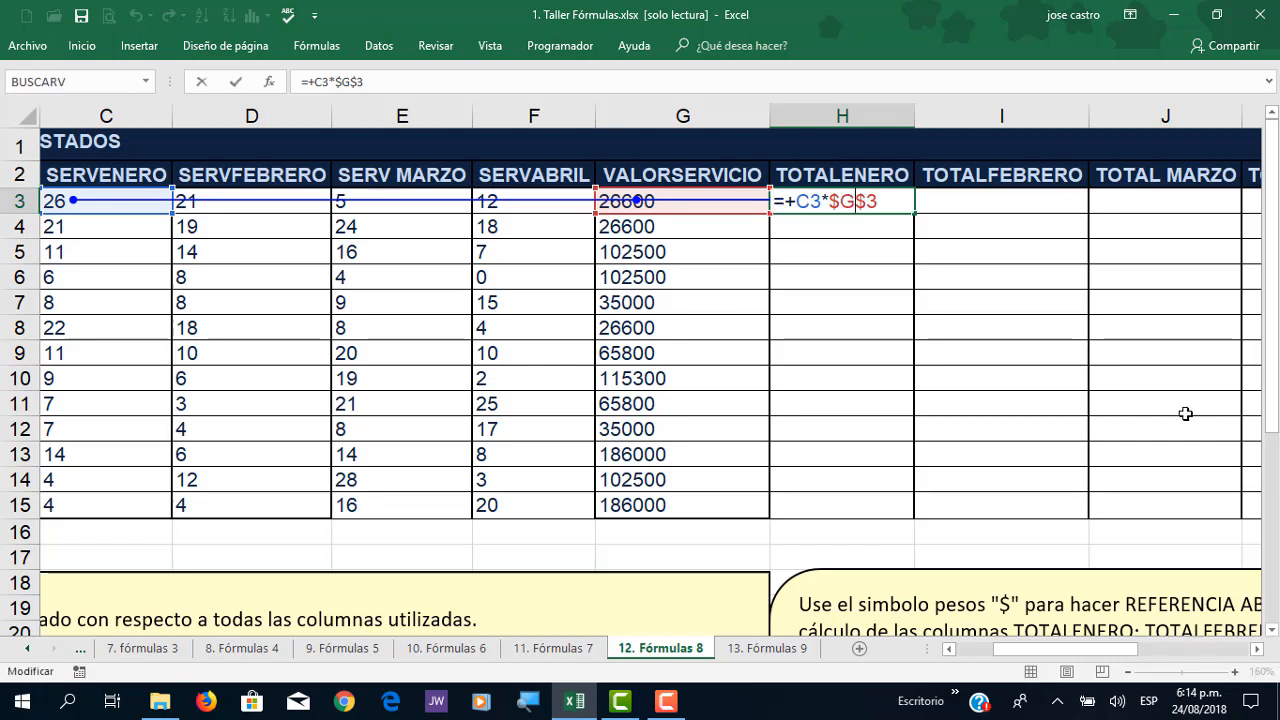
key(Delete)
key(ctrl+Return)
drag(915, 212, 904, 508)
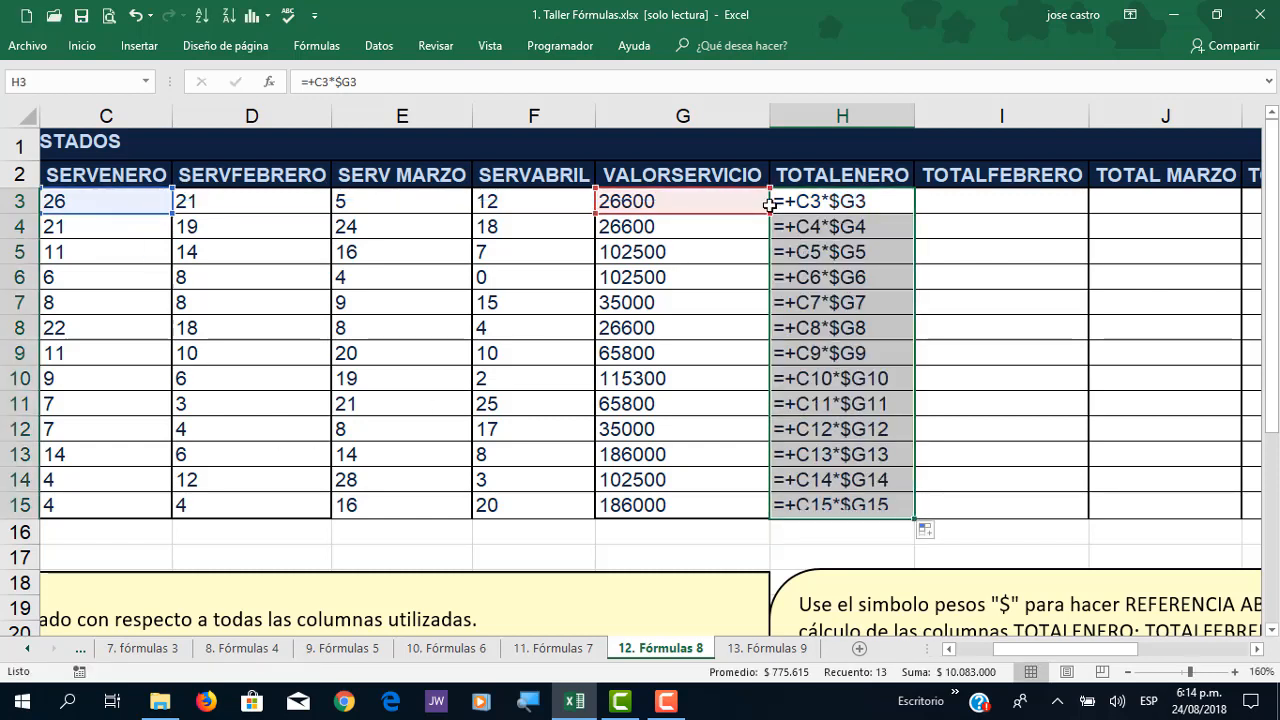
Step: Inspect the copied TOTALENERO formulas between H3 and H15 and the cells they reference
click(806, 202)
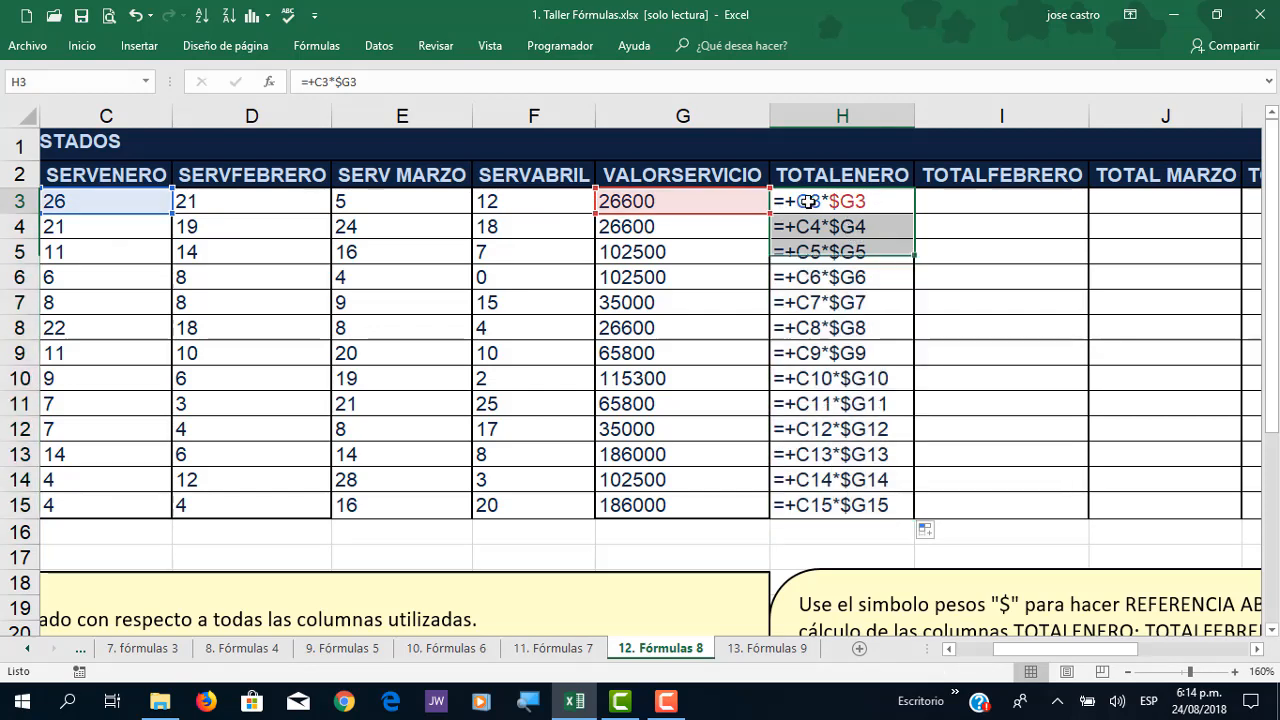
click(845, 227)
click(845, 253)
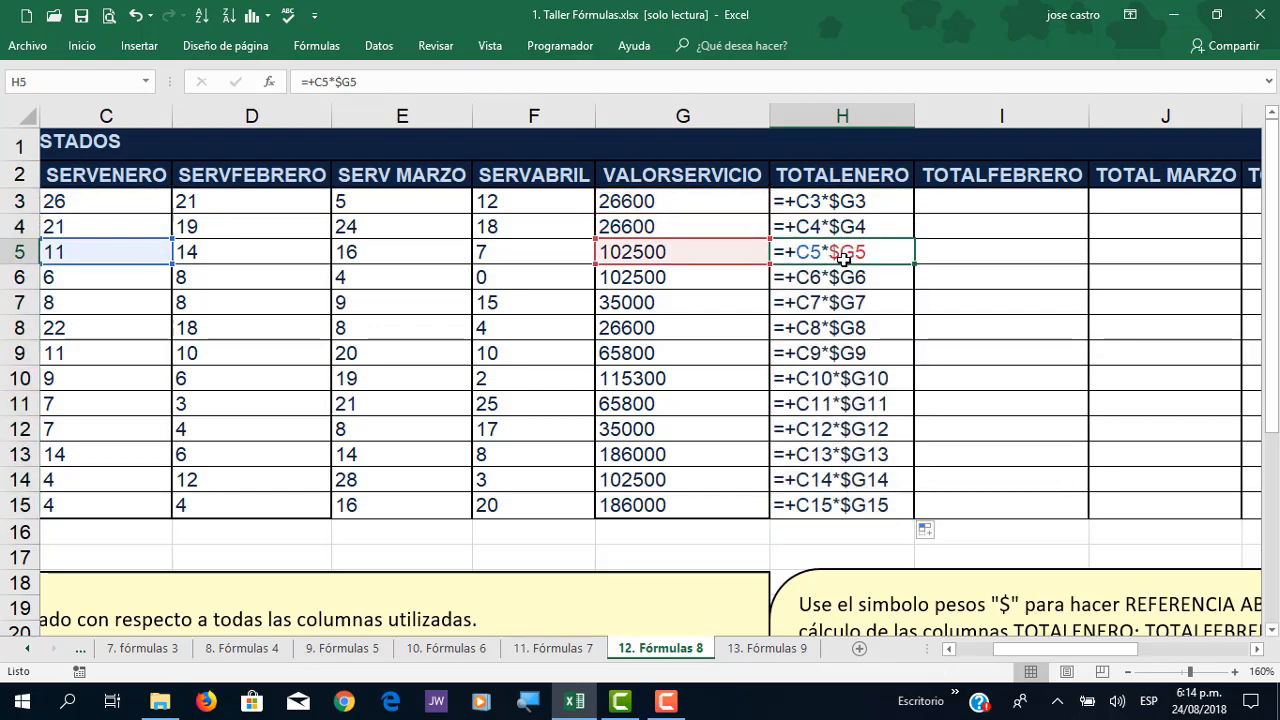
click(845, 300)
click(845, 376)
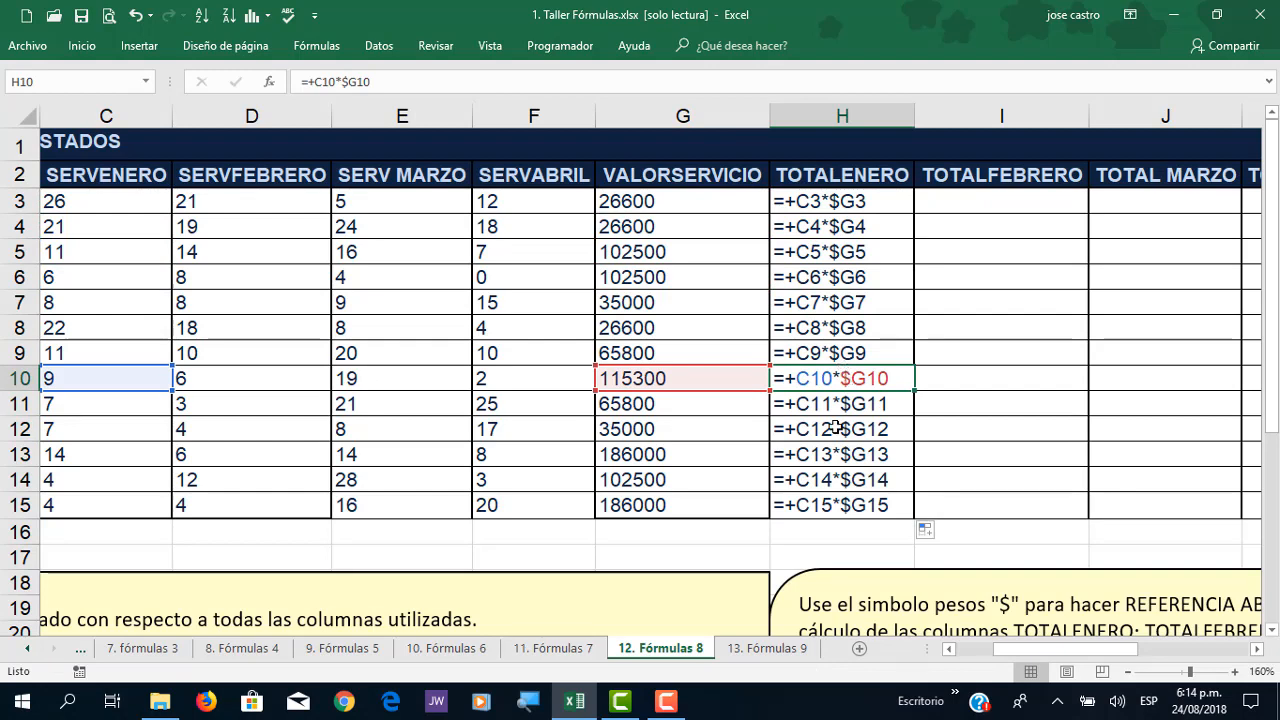
click(836, 427)
click(836, 495)
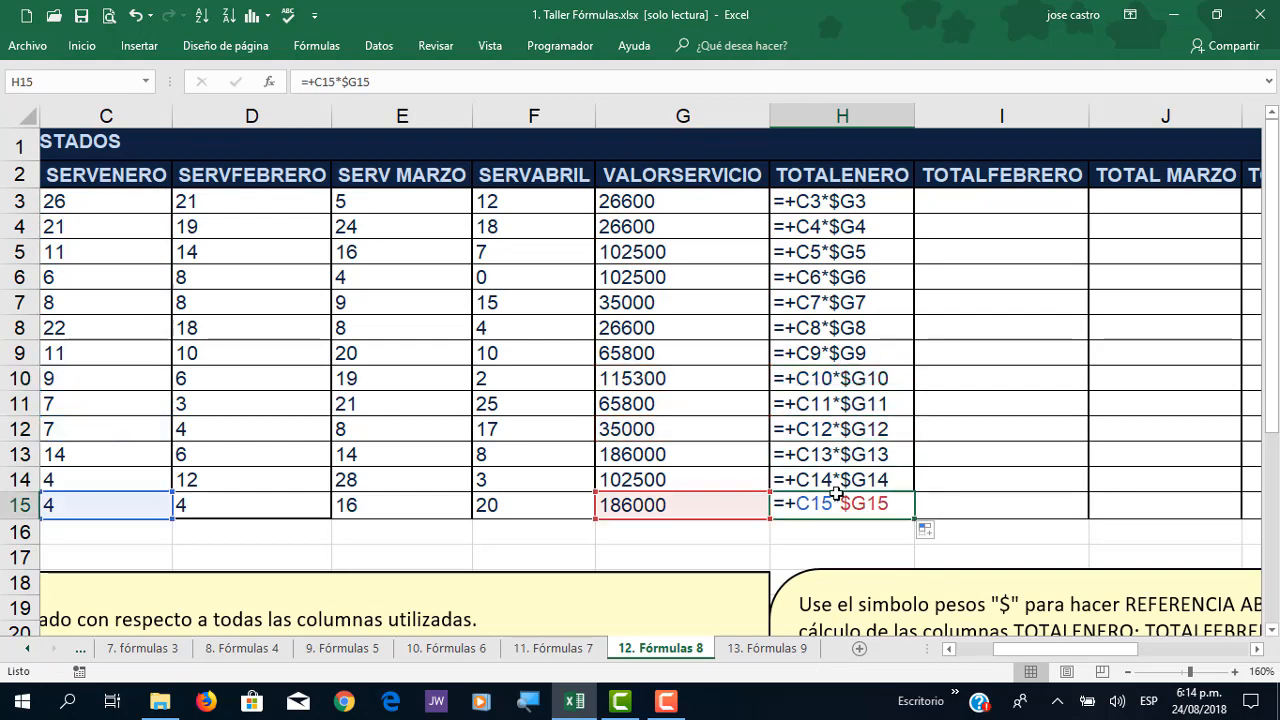
click(825, 234)
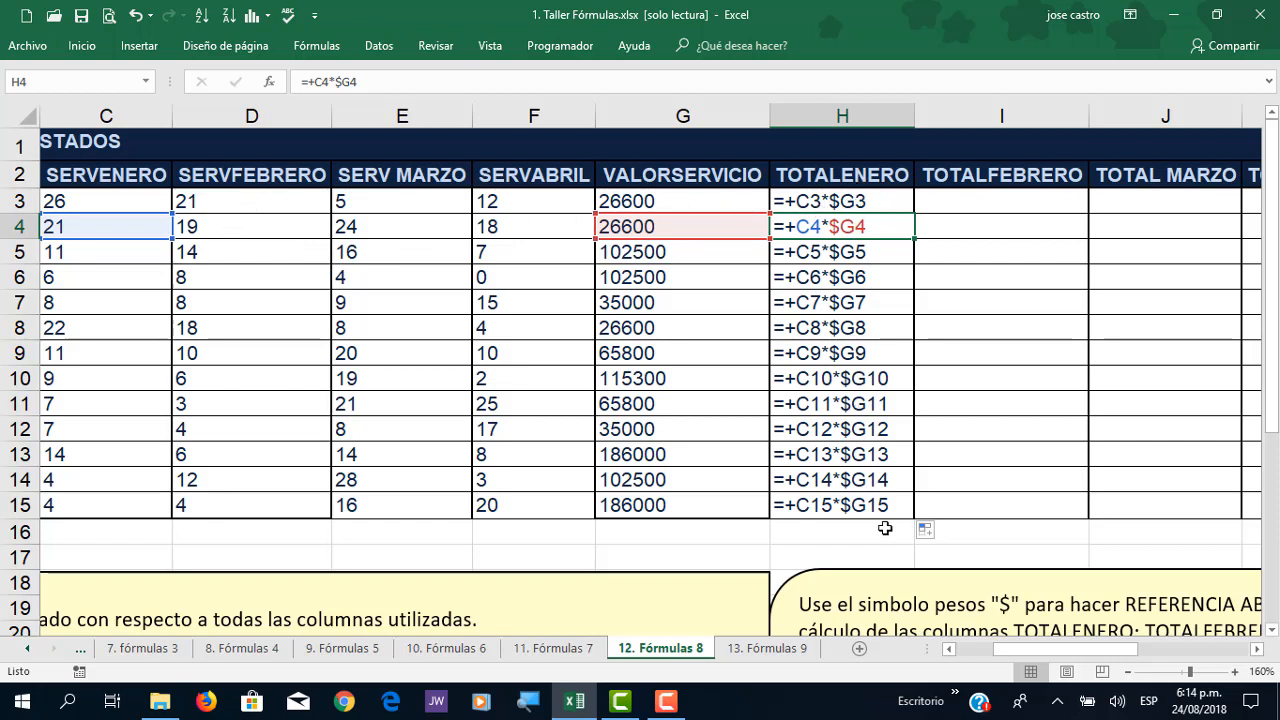
Step: Remove the column lock from H3's formula so that it reads =+C3*G3, and reselect the cell
click(845, 202)
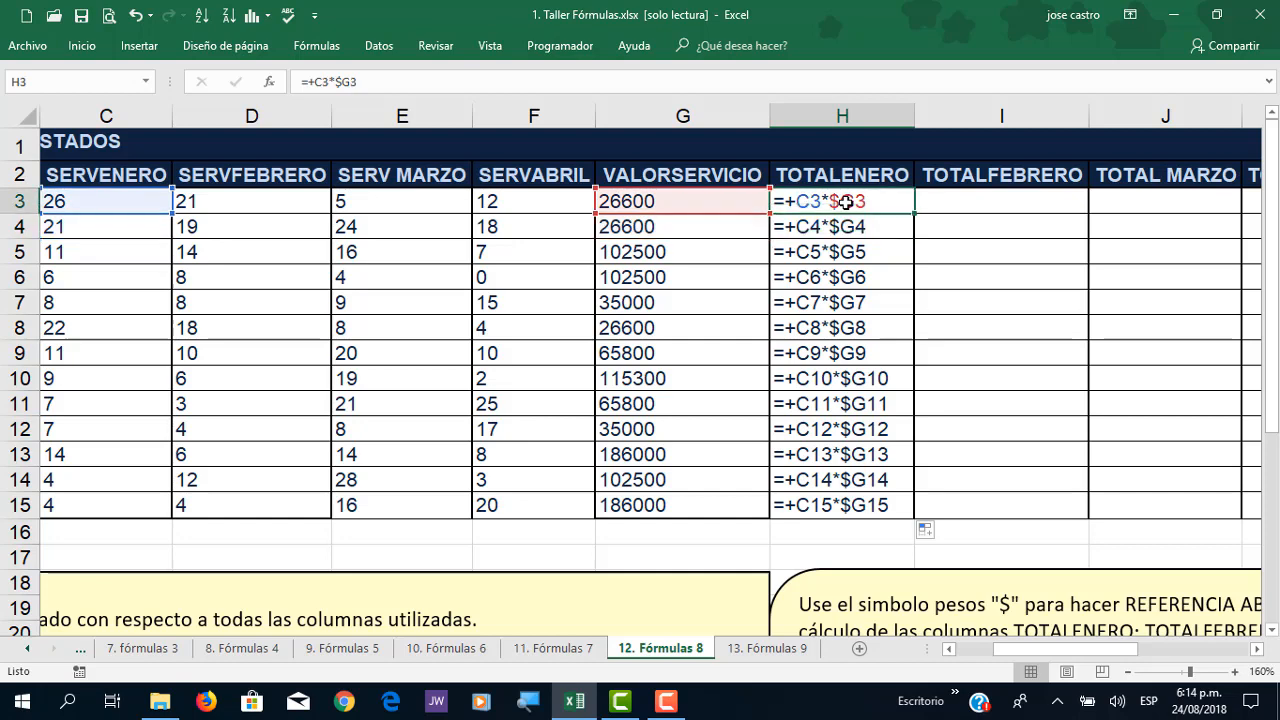
double_click(830, 198)
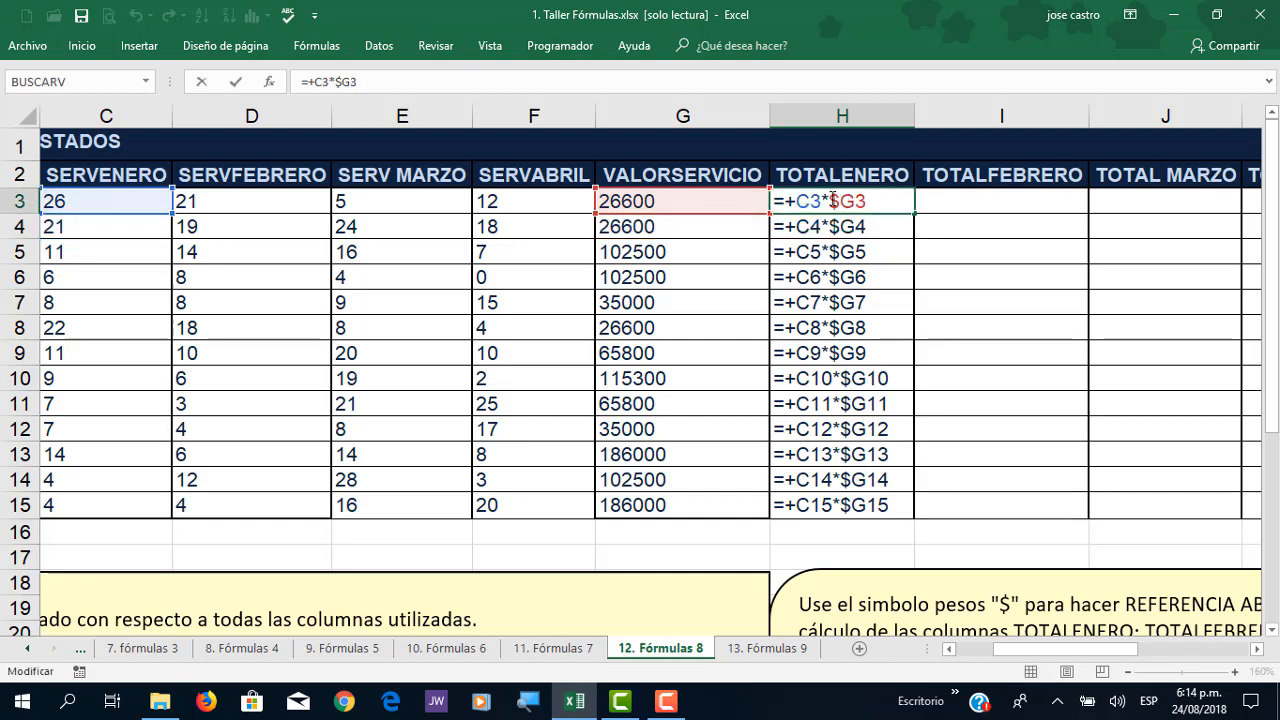
key(Delete)
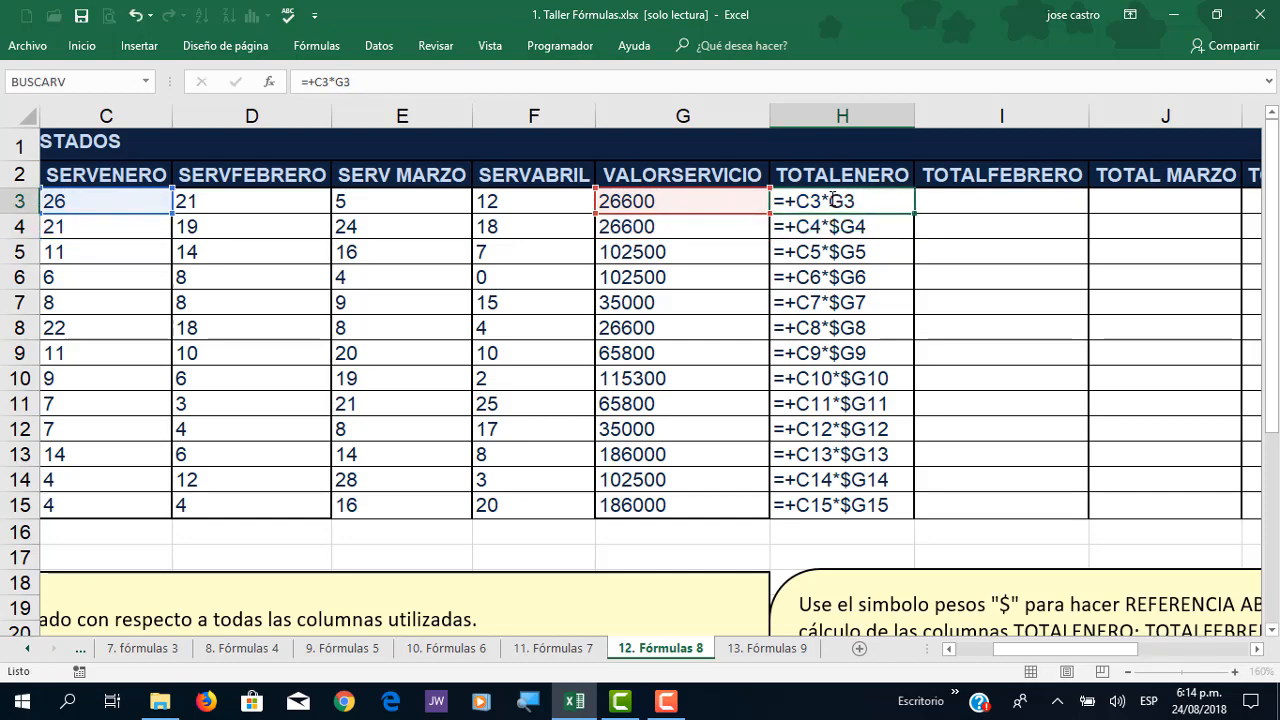
key(Return)
click(833, 200)
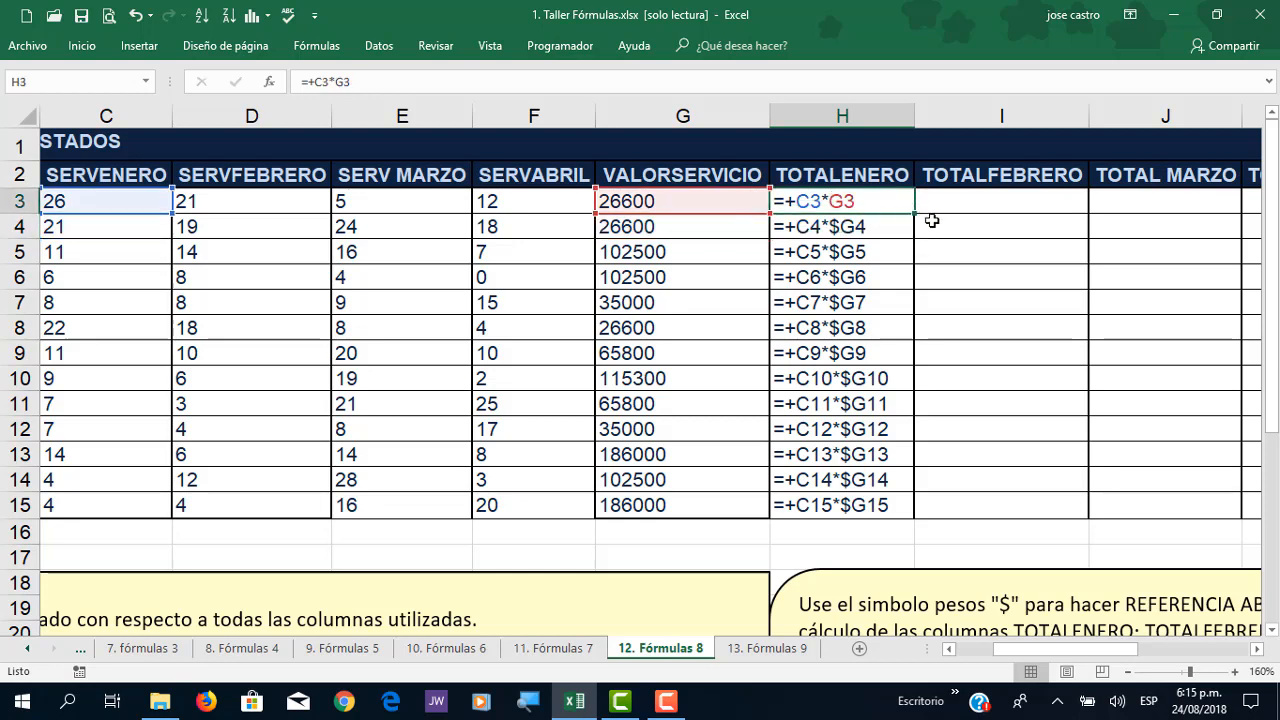
Step: Fill the relative formula from H3 down through H15 and clear the copies in H4:H15
drag(918, 214, 903, 524)
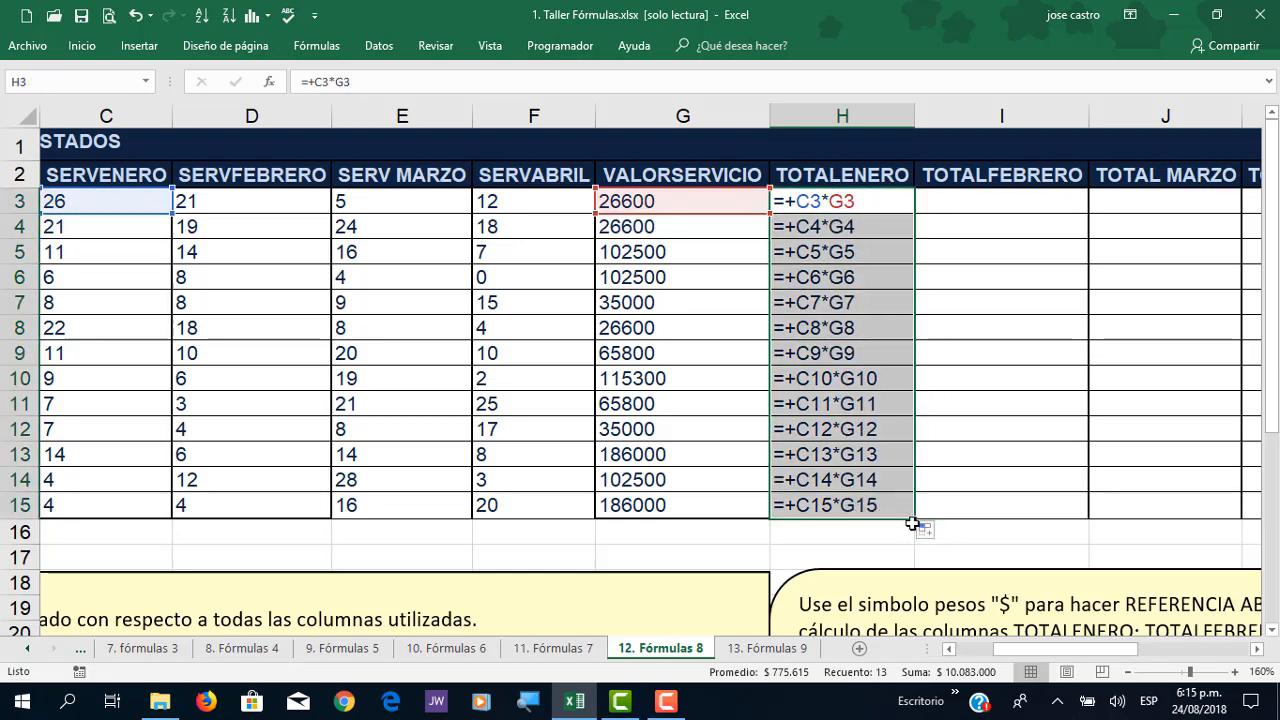
drag(818, 225, 843, 504)
key(Delete)
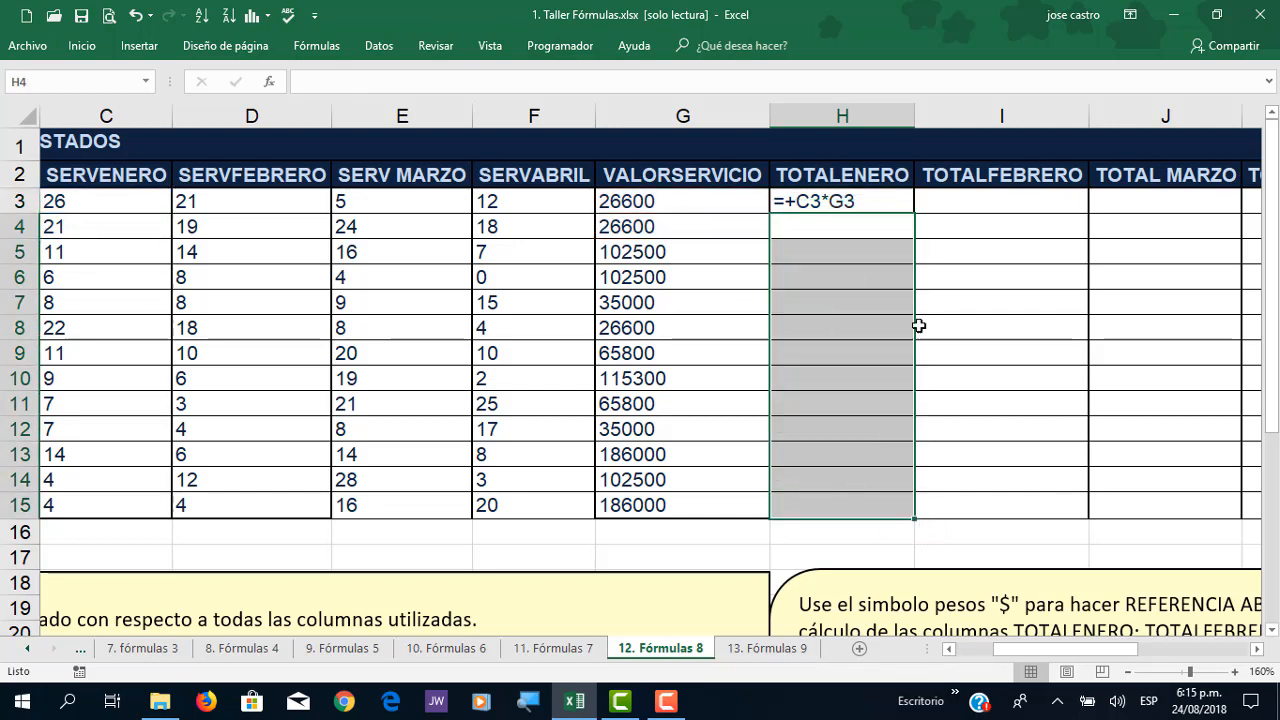
Step: Fill the relative formula from H3 across through J3 and check which cells the formulas in H3:J3 reference
double_click(899, 199)
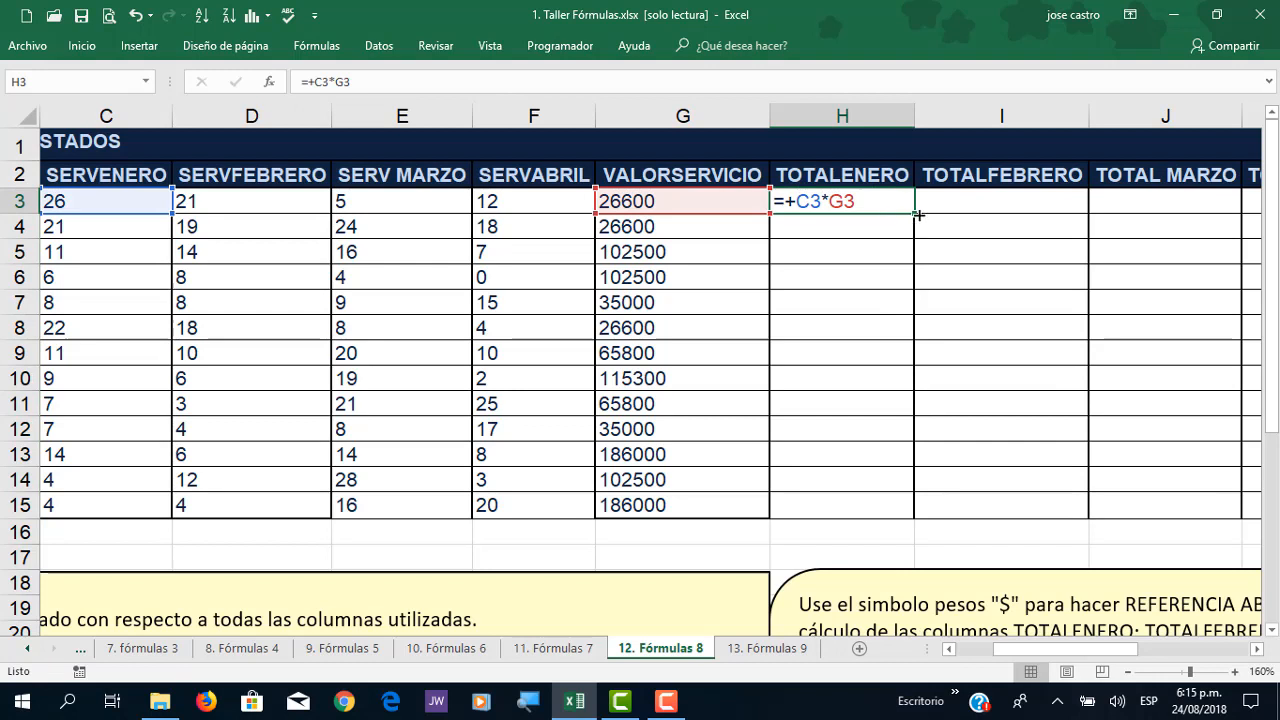
drag(918, 214, 1214, 206)
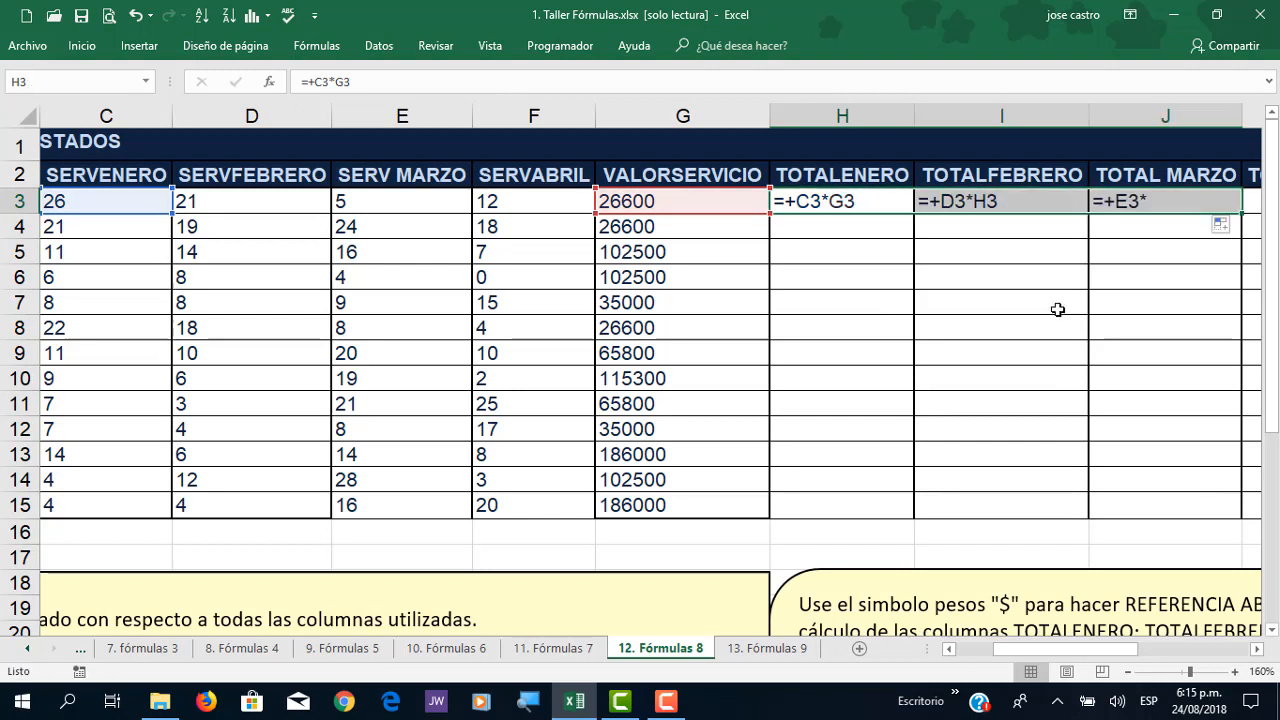
click(1046, 307)
double_click(818, 203)
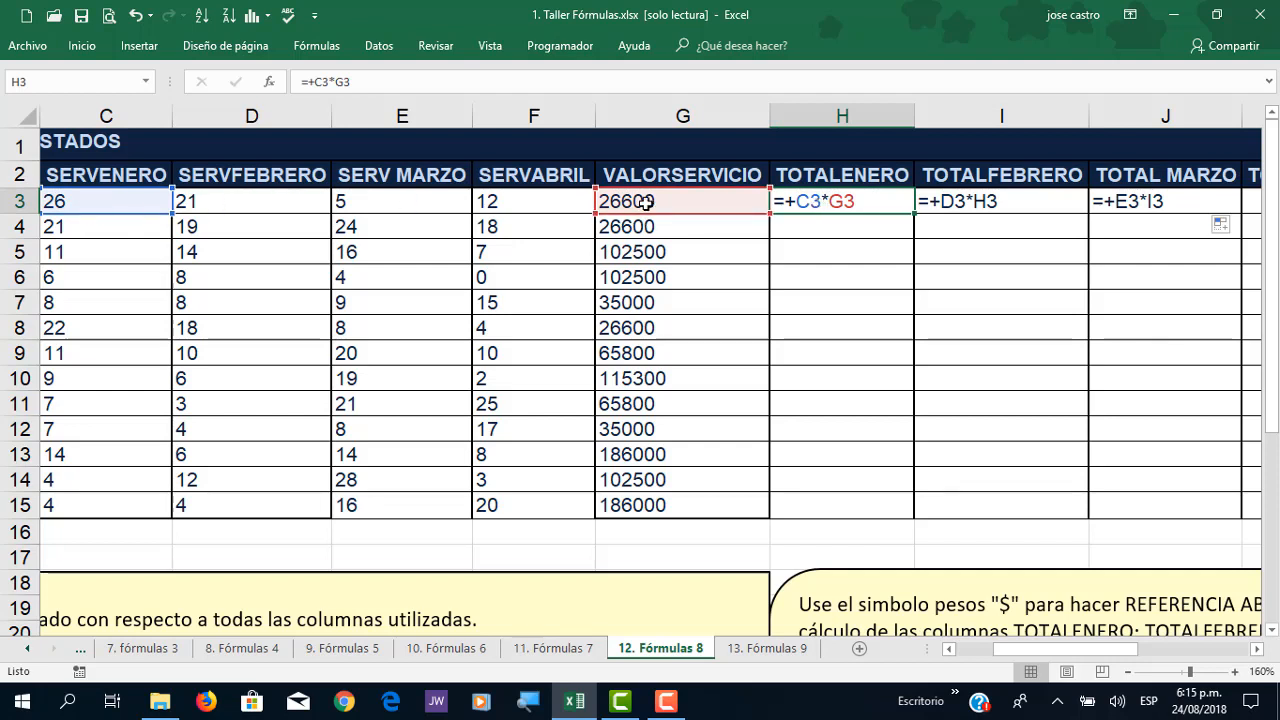
double_click(1011, 203)
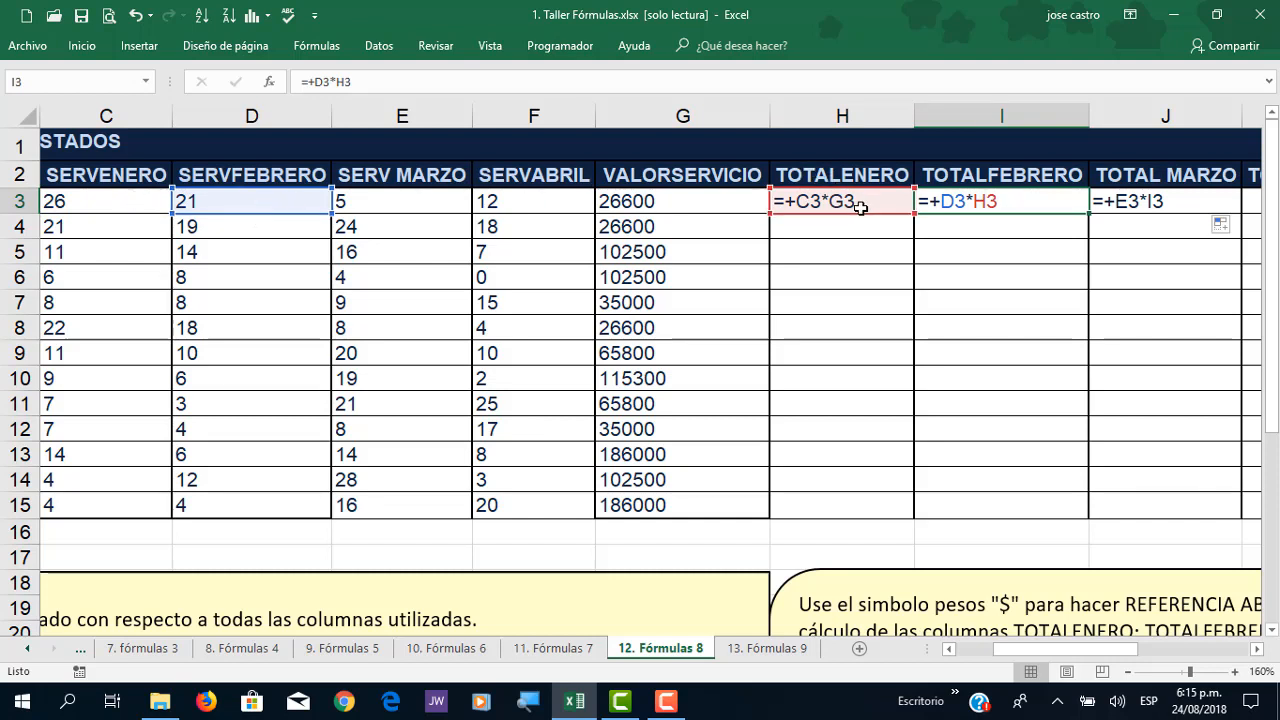
double_click(1166, 204)
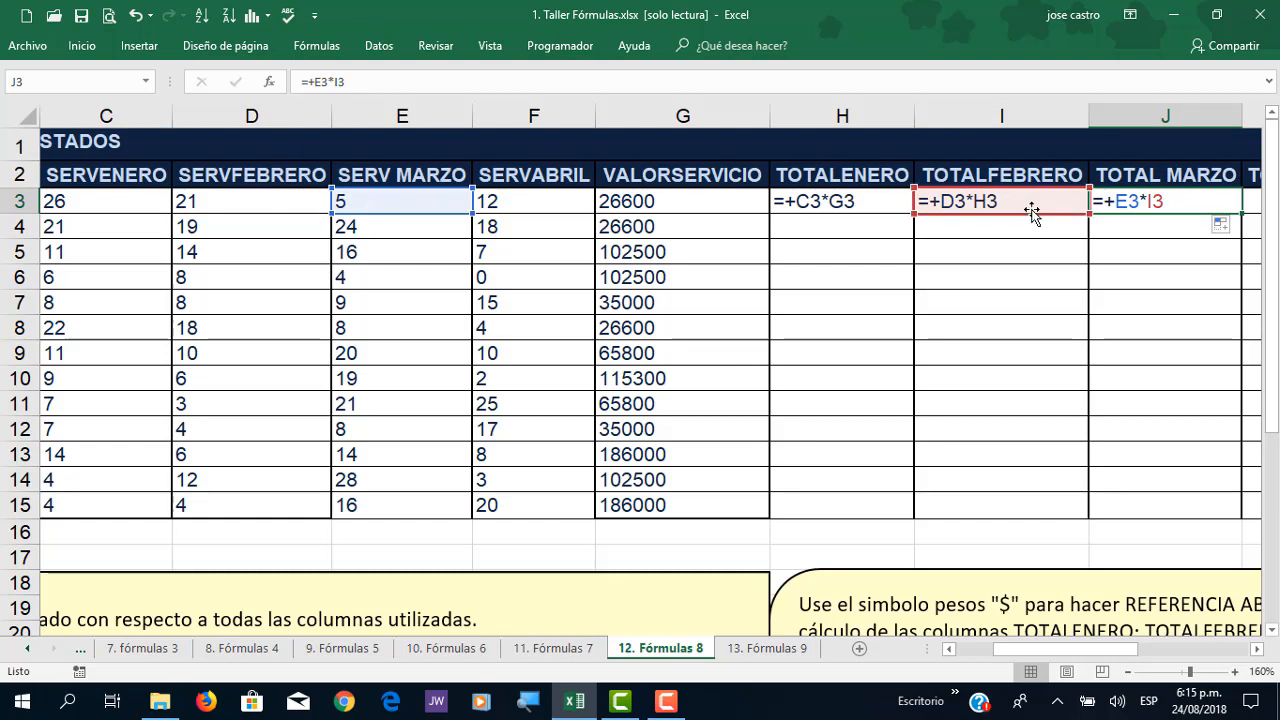
double_click(842, 202)
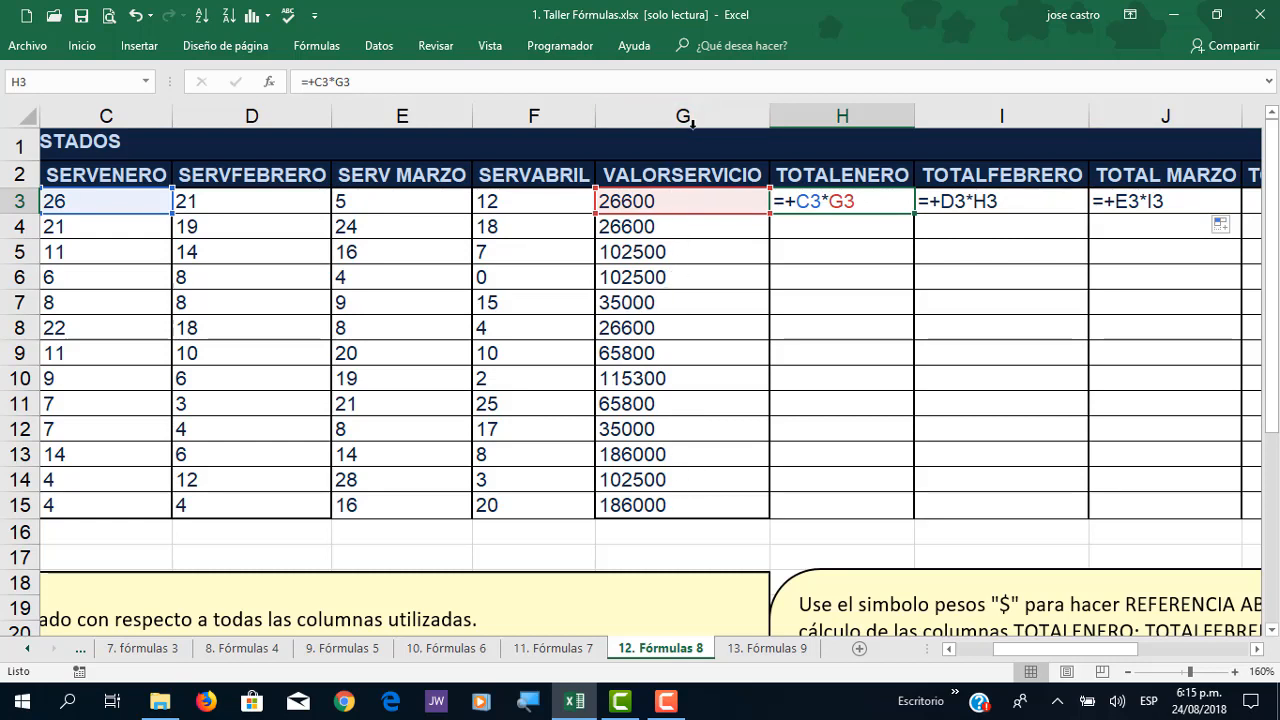
Step: Lock the VALORSERVICIO column in H3's TOTALENERO formula so that it reads =+C3*$G3
double_click(834, 201)
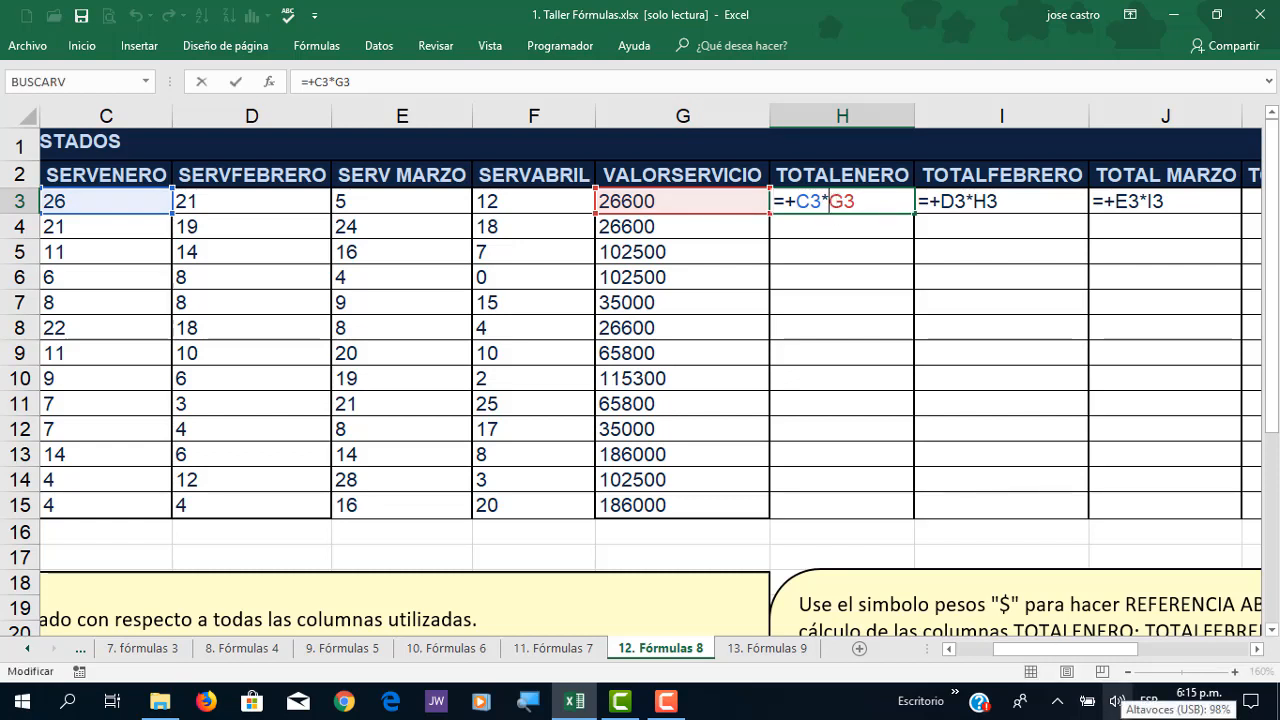
text($)
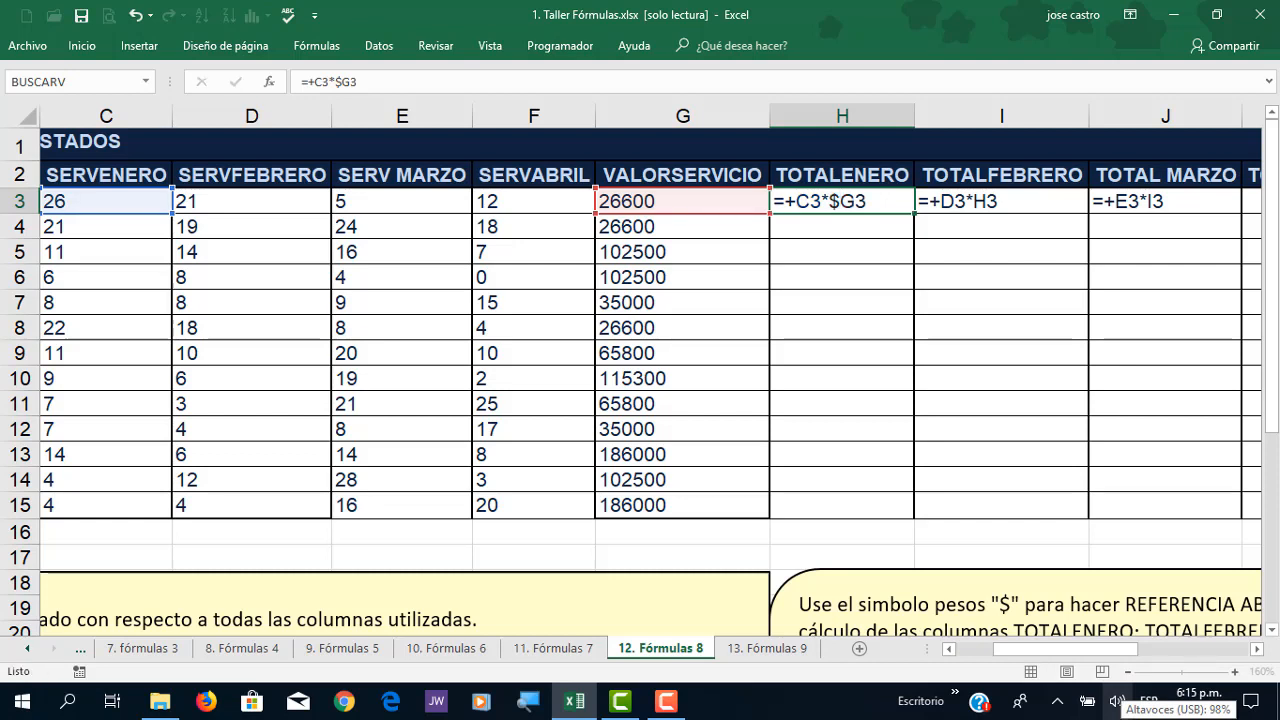
key(Return)
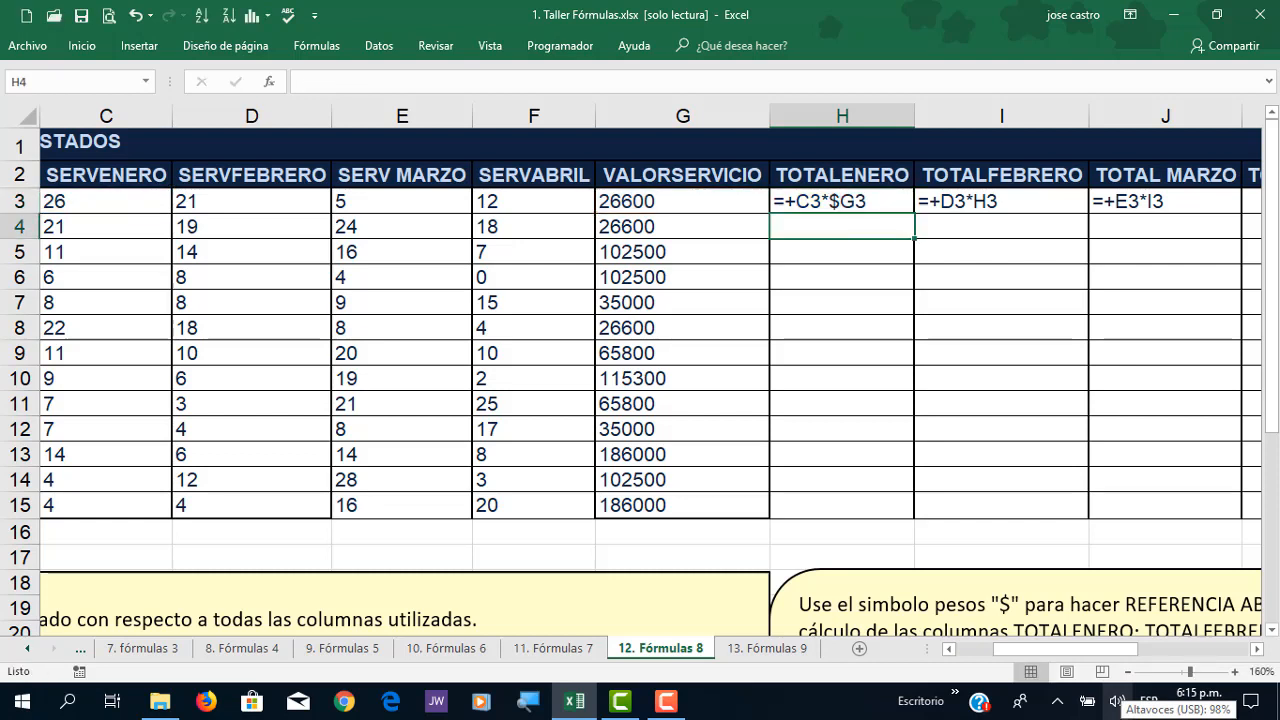
Step: Fill H3's column-locked formula across through J3 and check the cells referenced in H3, I3 and J3
click(845, 205)
drag(916, 217, 1197, 211)
click(865, 205)
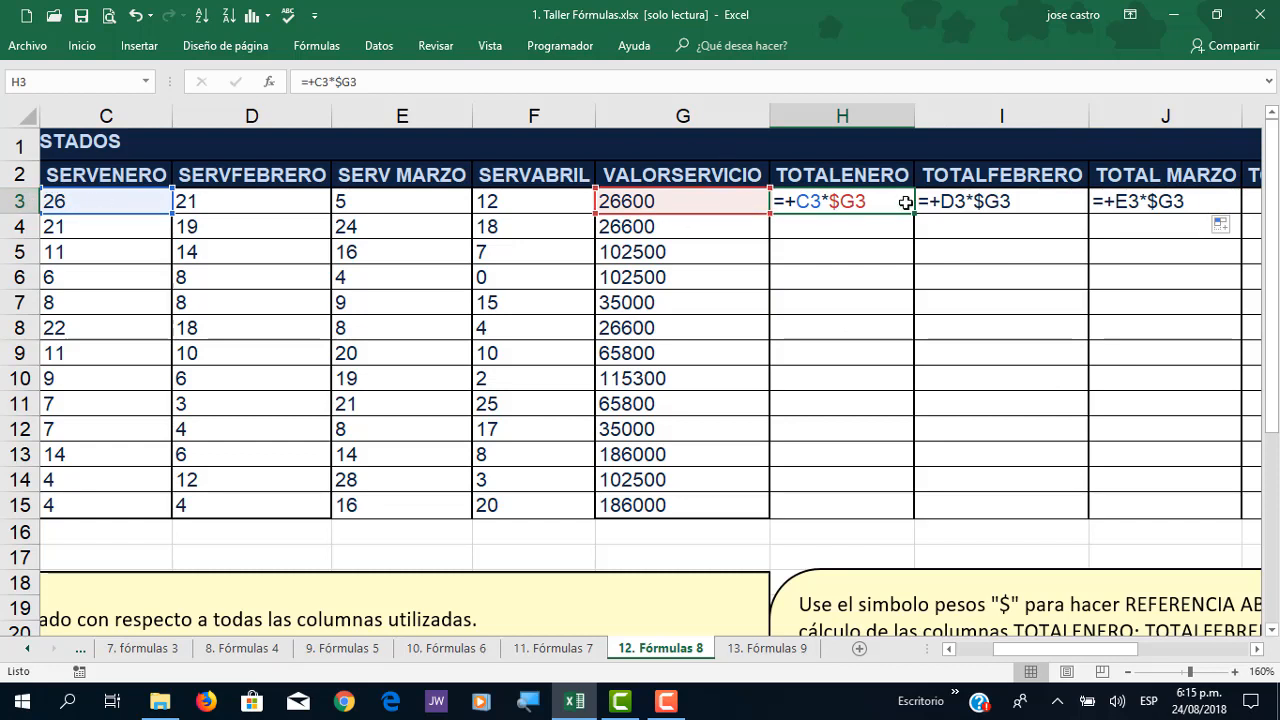
click(992, 201)
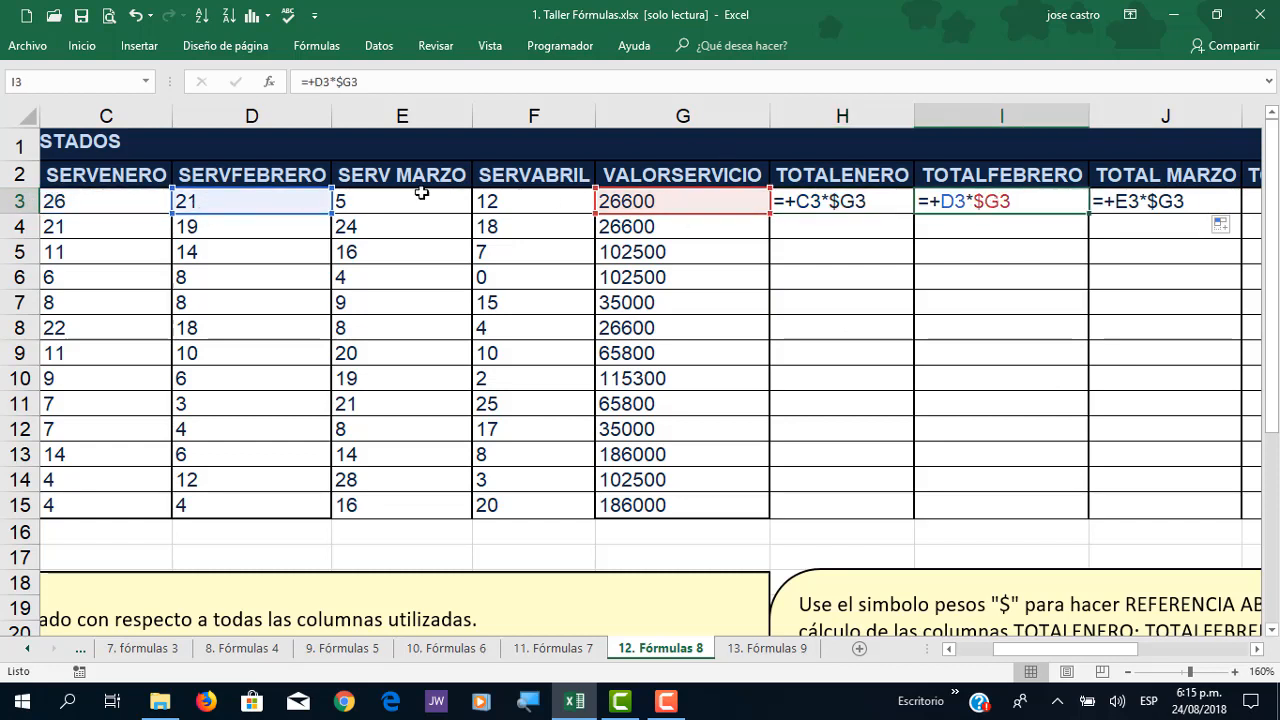
click(1143, 196)
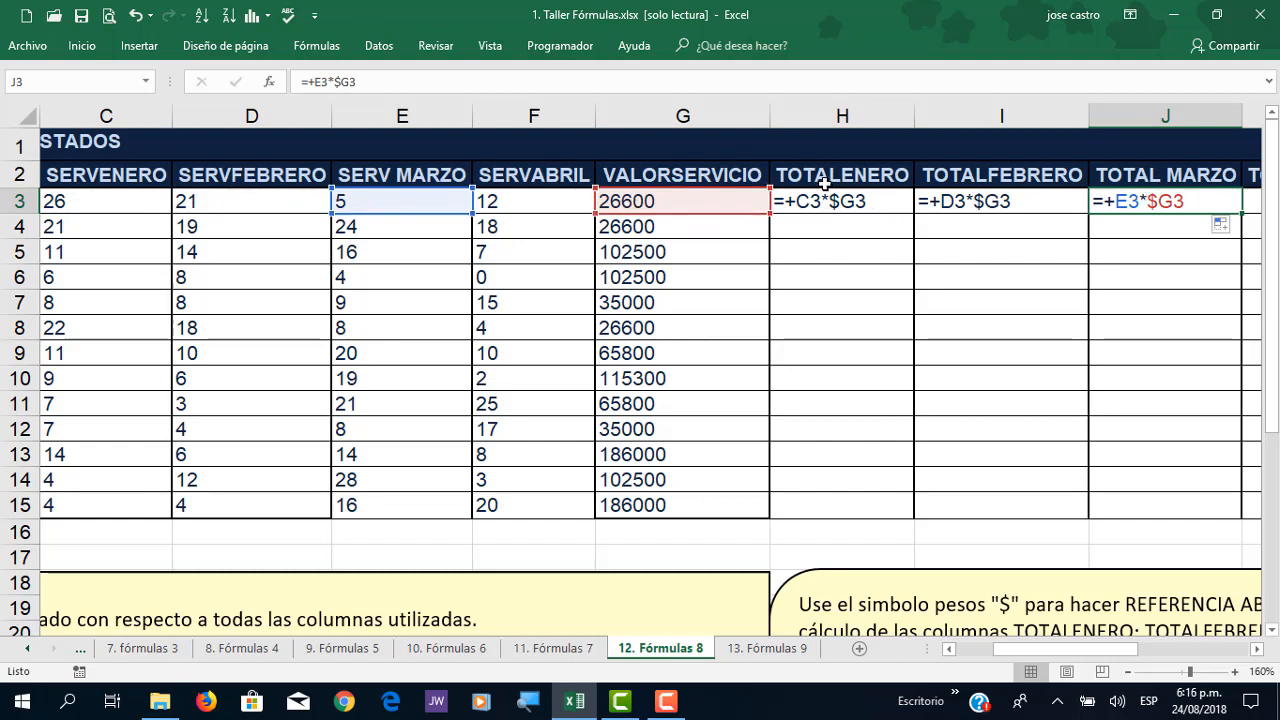
Step: Fill the formulas in H3:J3 down through row 15 and check the references in I10 and J13
drag(848, 203, 1166, 200)
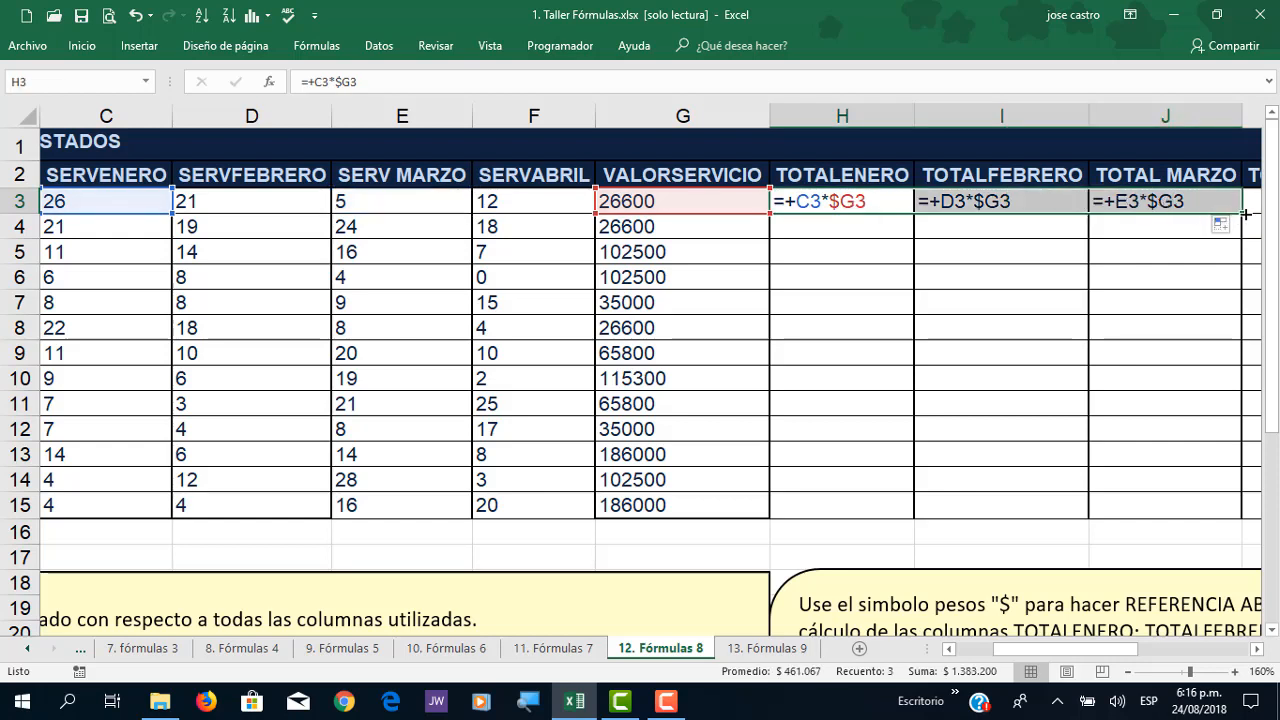
drag(1246, 213, 1232, 517)
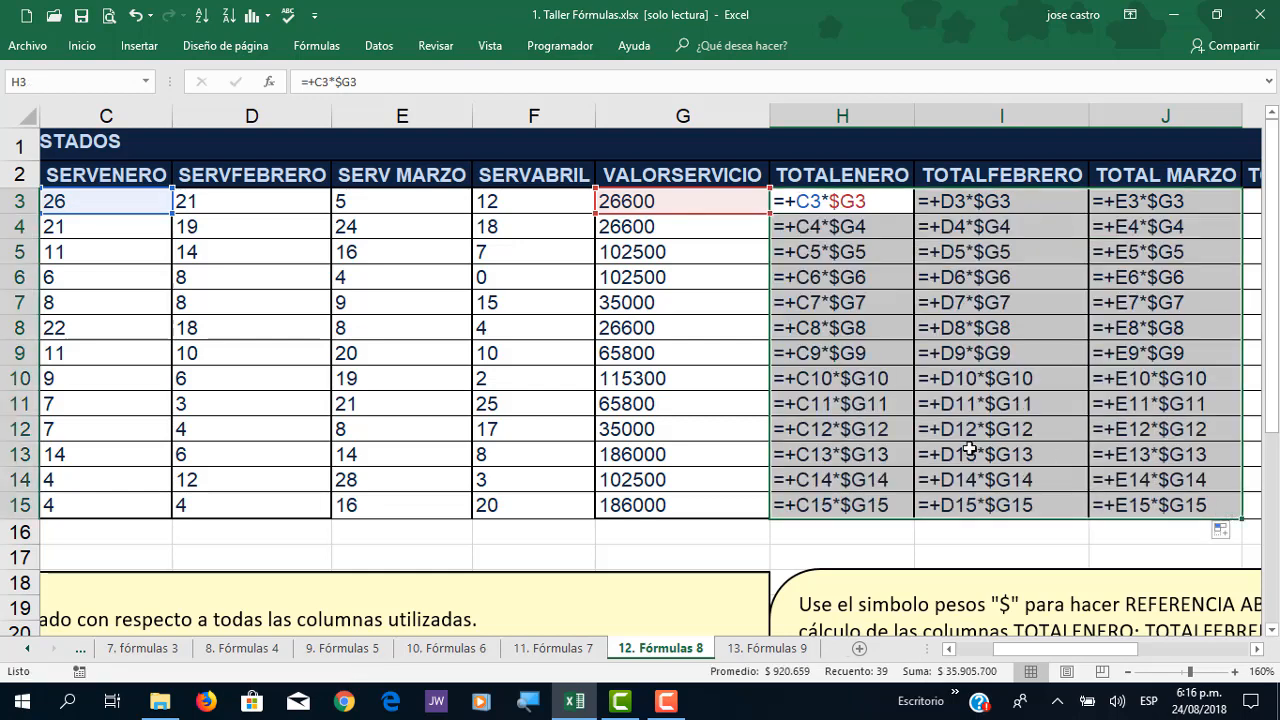
click(945, 388)
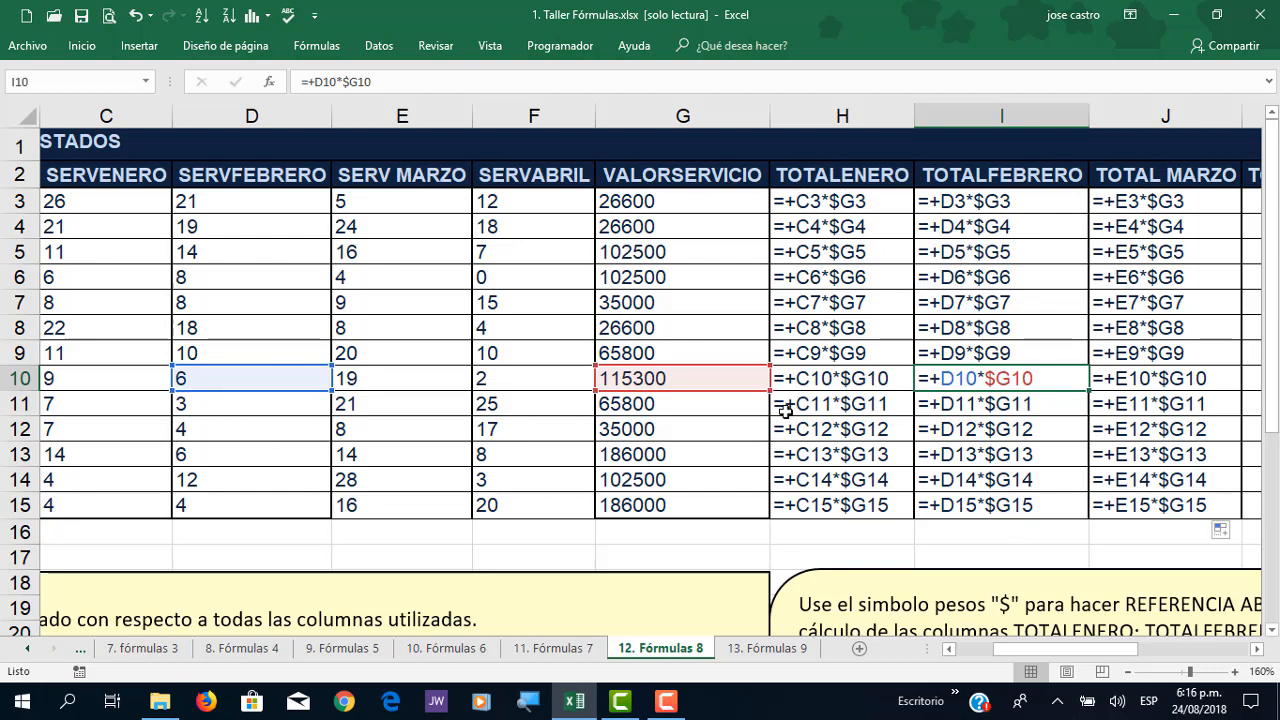
click(1145, 455)
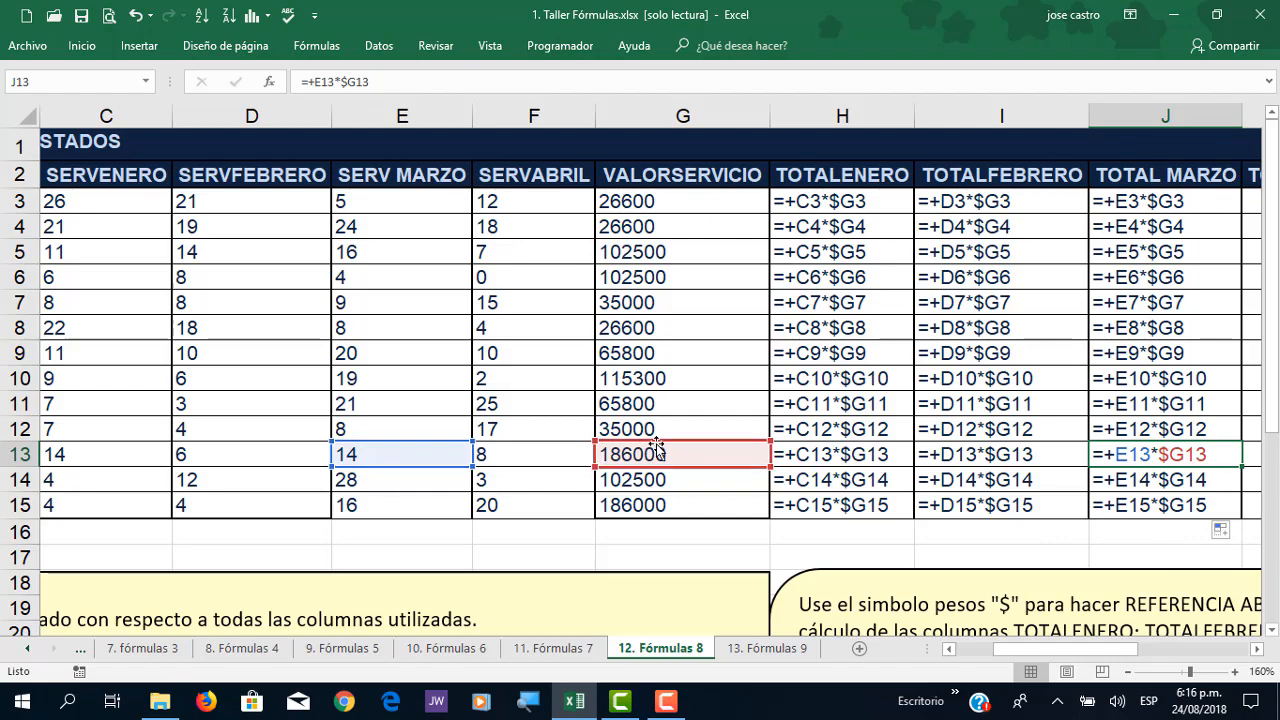
Step: Extend the TOTAL MARZO formulas from J3:J15 into the TOTAL ABRIL column and check the references in K4 and K9
drag(1065, 650, 1160, 650)
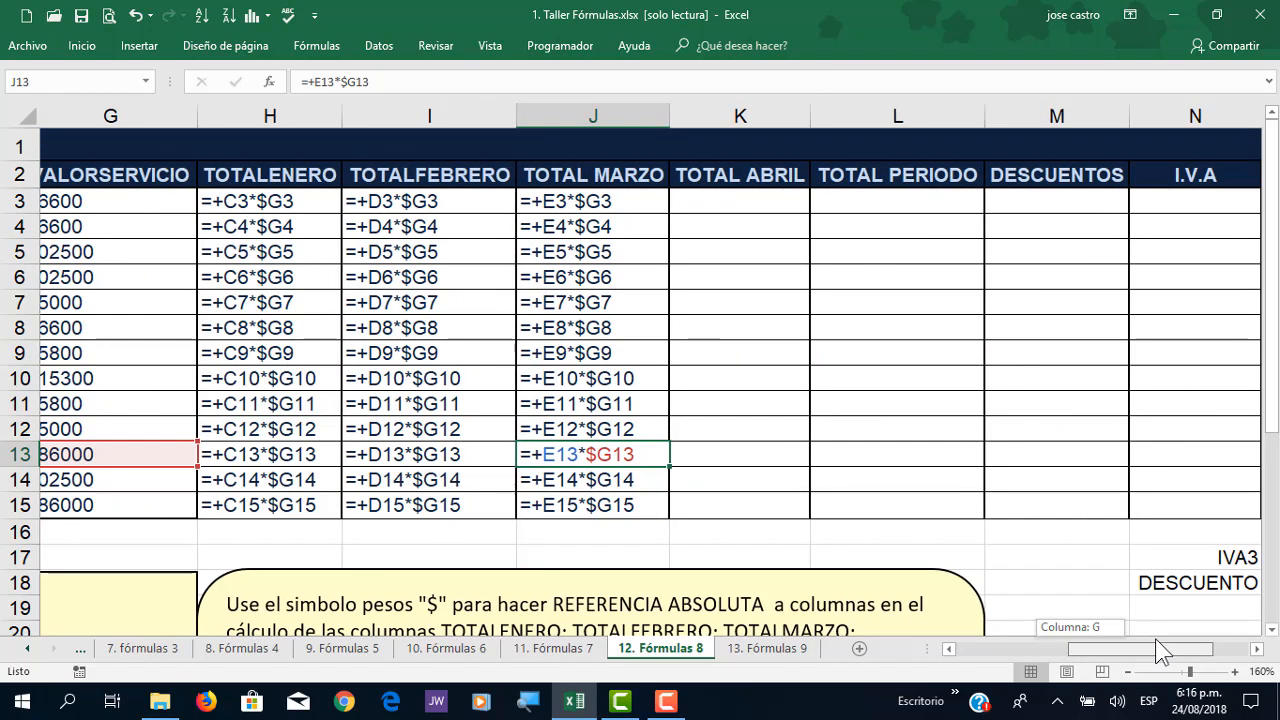
drag(640, 201, 779, 505)
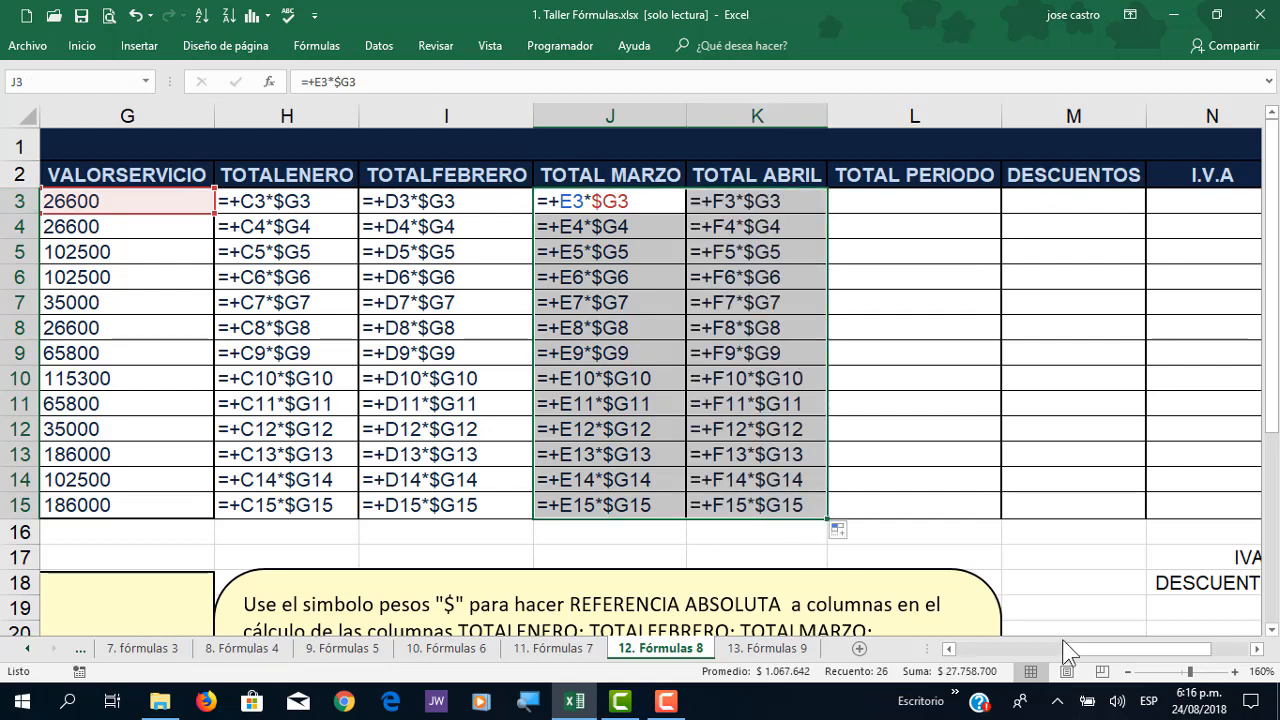
click(949, 649)
click(949, 649)
click(949, 649)
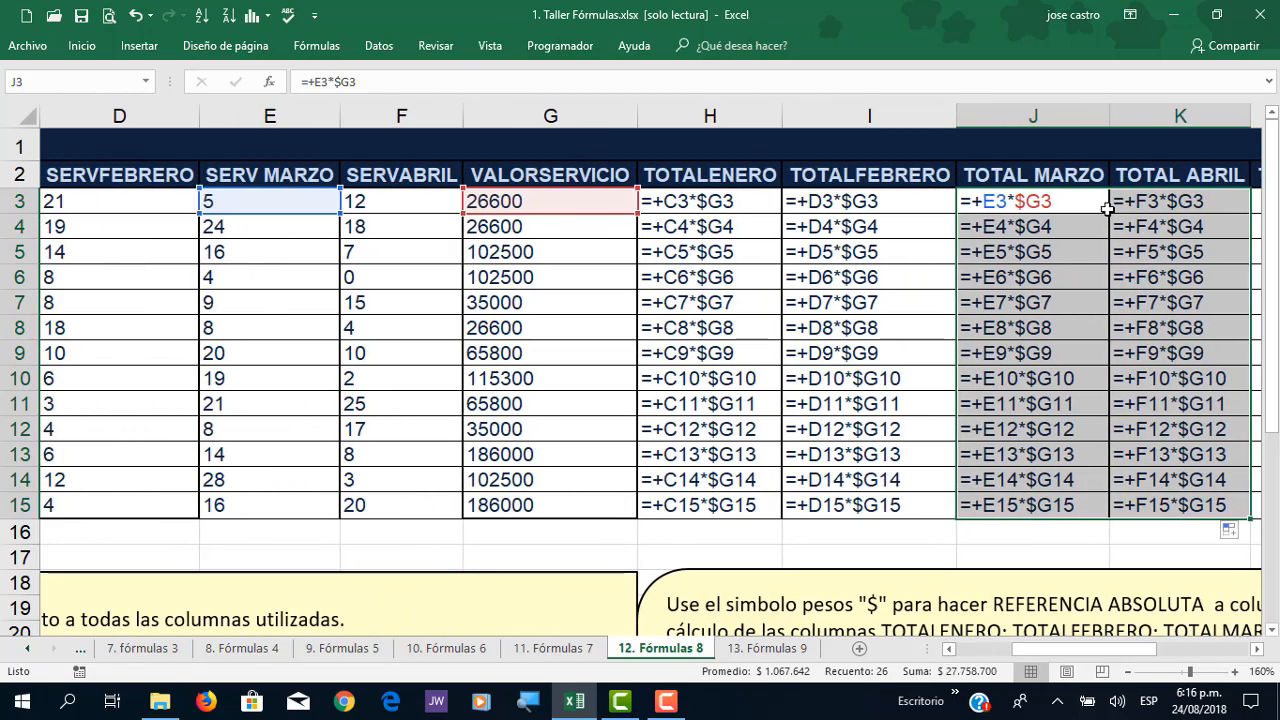
click(1150, 222)
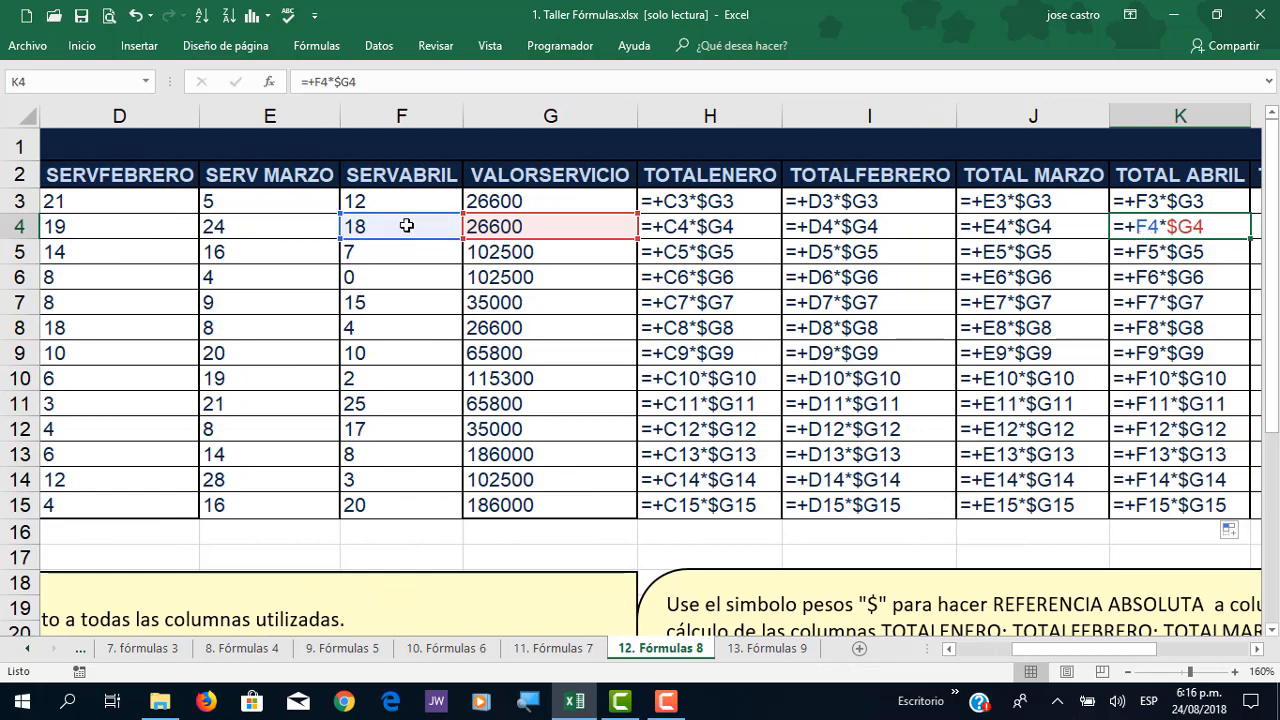
click(1193, 349)
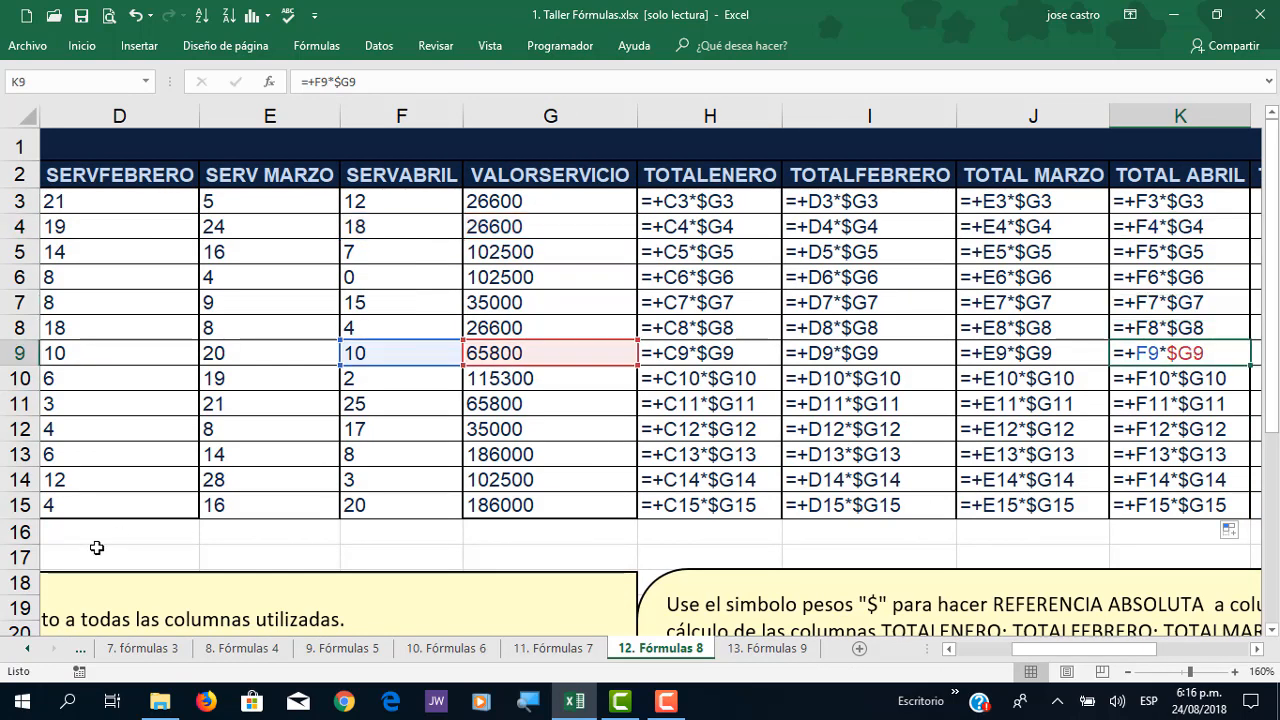
Step: Enter the TOTAL PERIODO formula +H3+I3+J3+K3 in L3 to add the four monthly totals
click(1256, 649)
click(1256, 649)
click(1256, 649)
click(1256, 649)
click(1256, 649)
click(1256, 649)
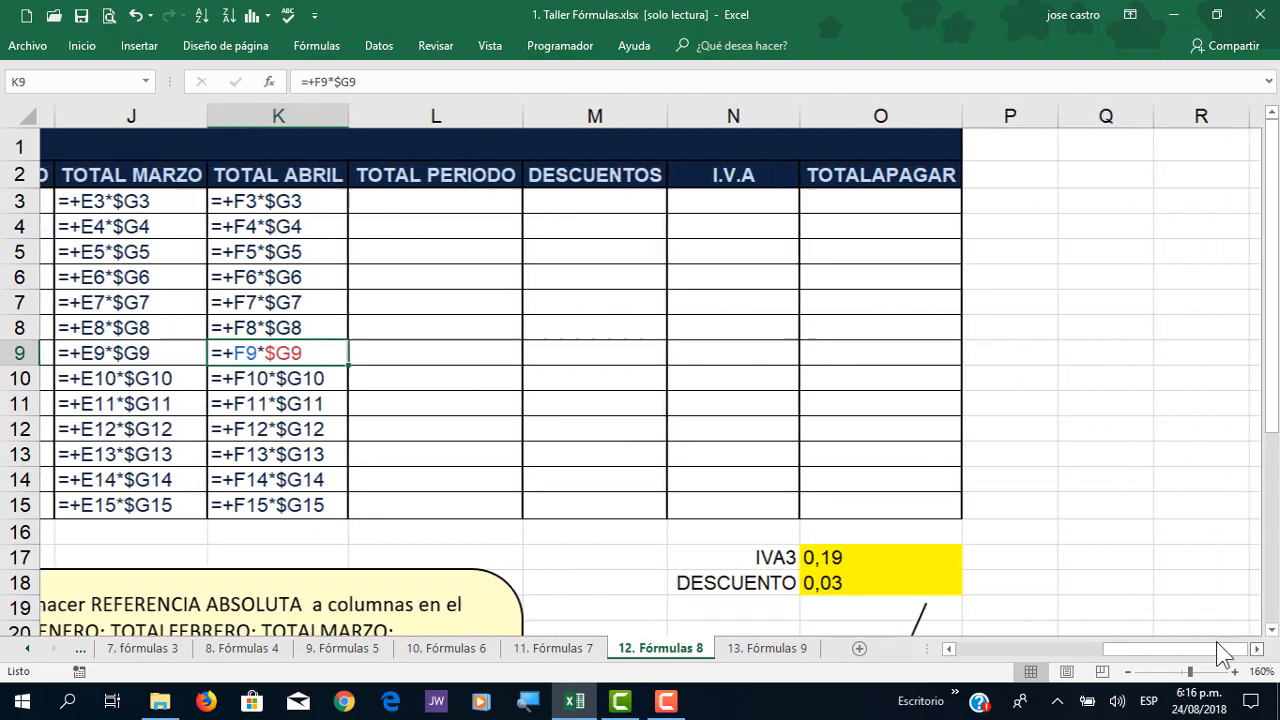
click(390, 203)
text(+)
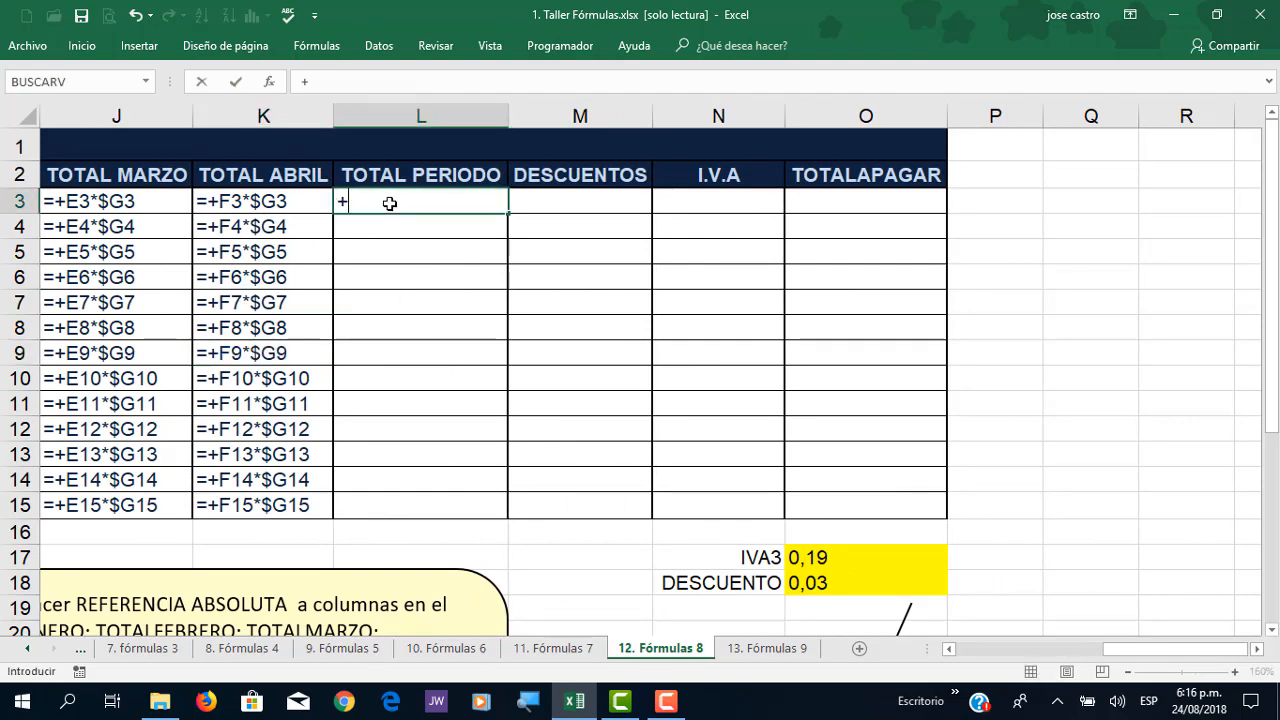
key(Left)
key(Left)
key(Left)
key(Left)
key(Left)
key(Right)
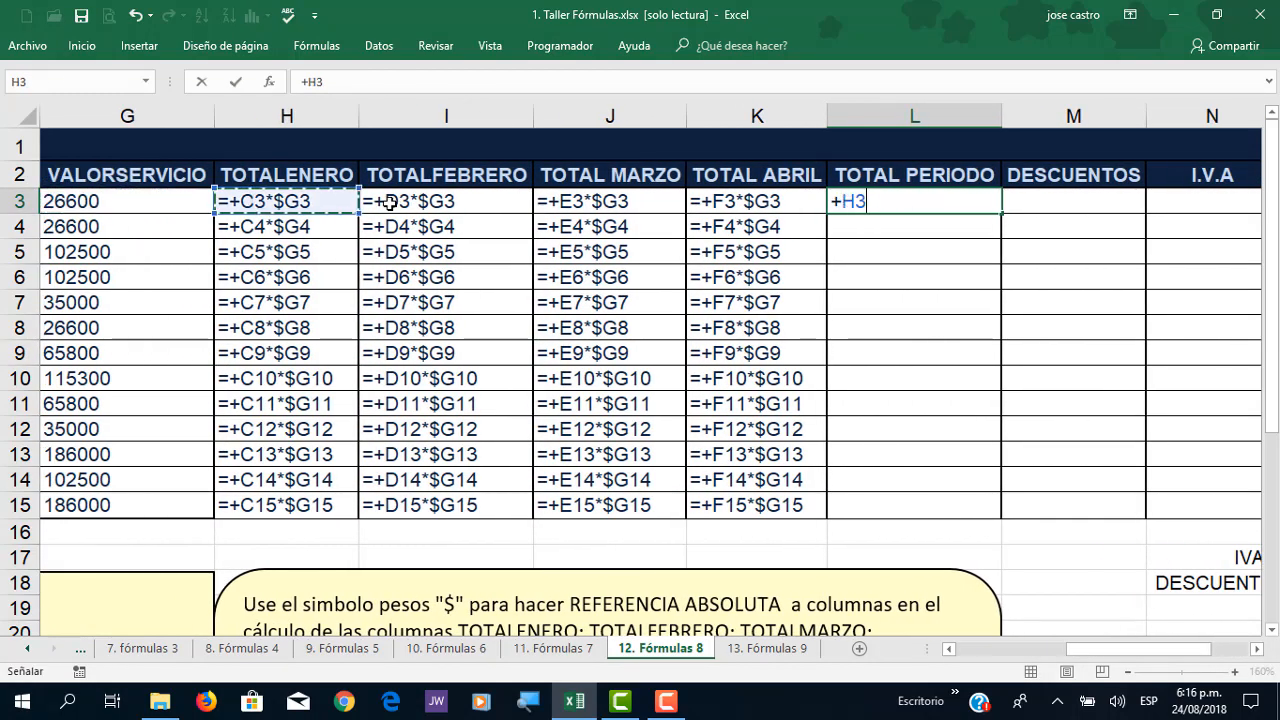
text(+)
key(Left)
key(Left)
key(Left)
key(Left)
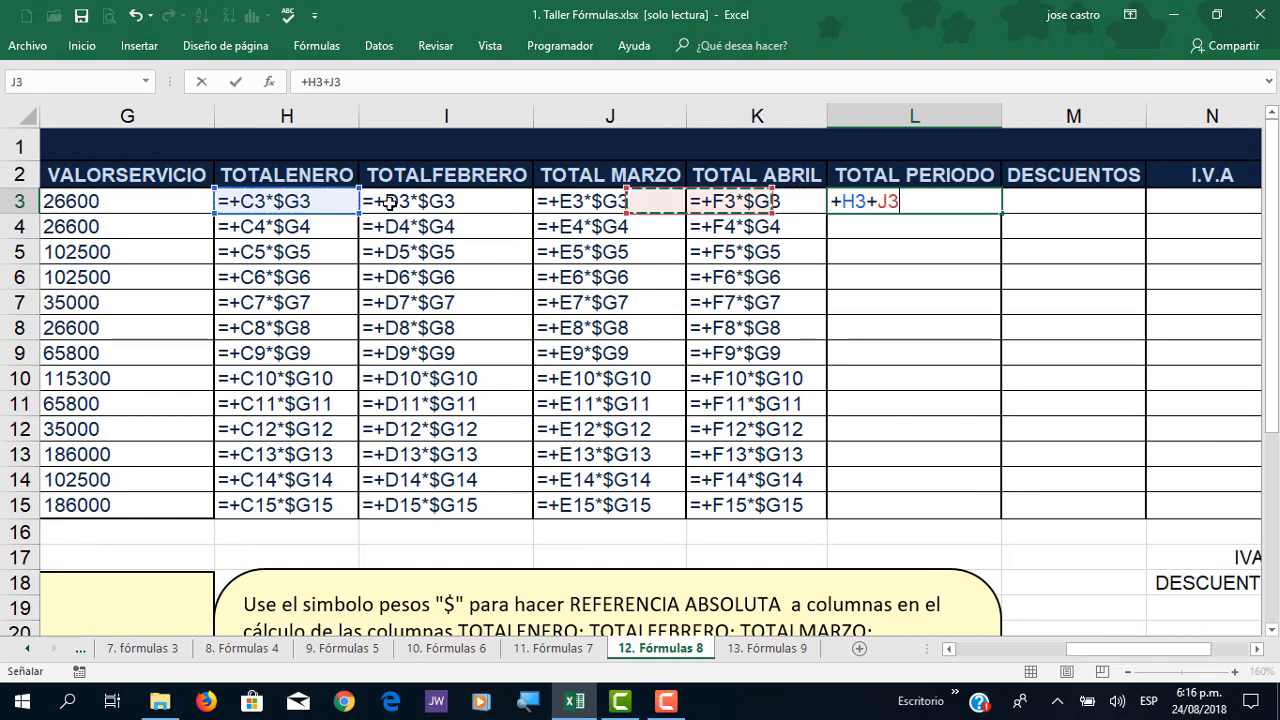
key(Right)
text(+)
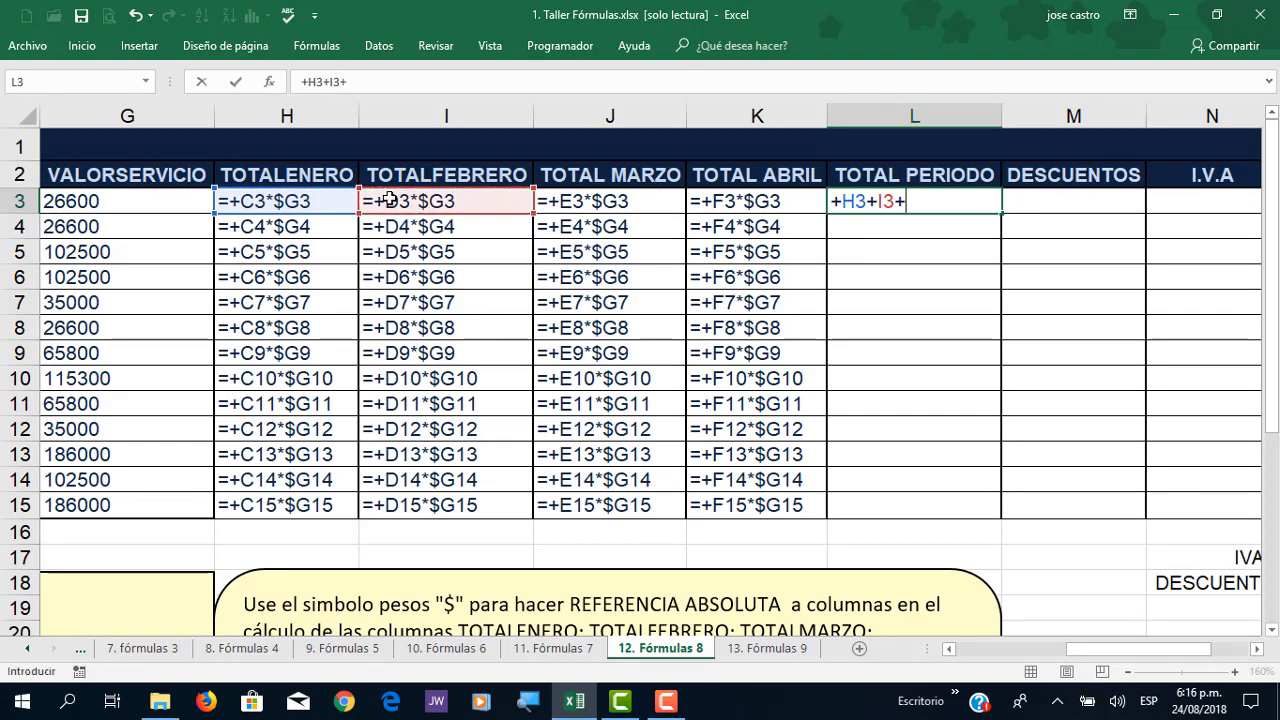
key(Left)
key(Left)
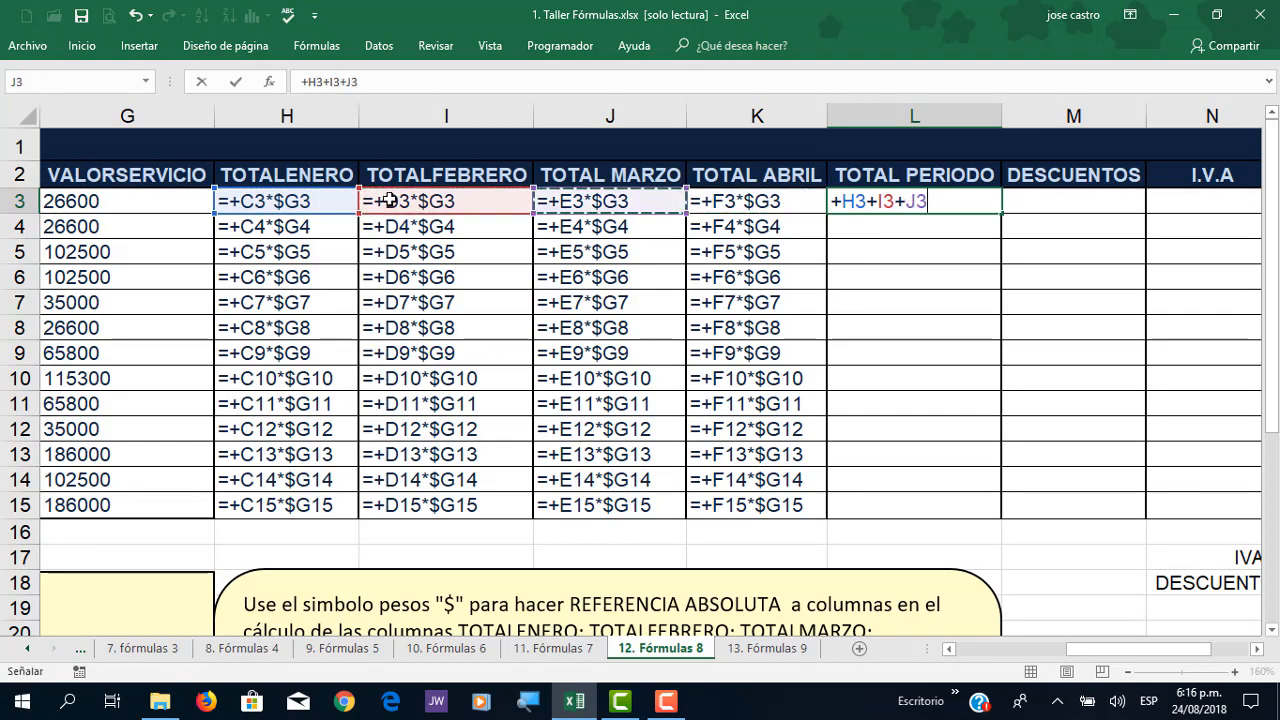
text(+)
key(Left)
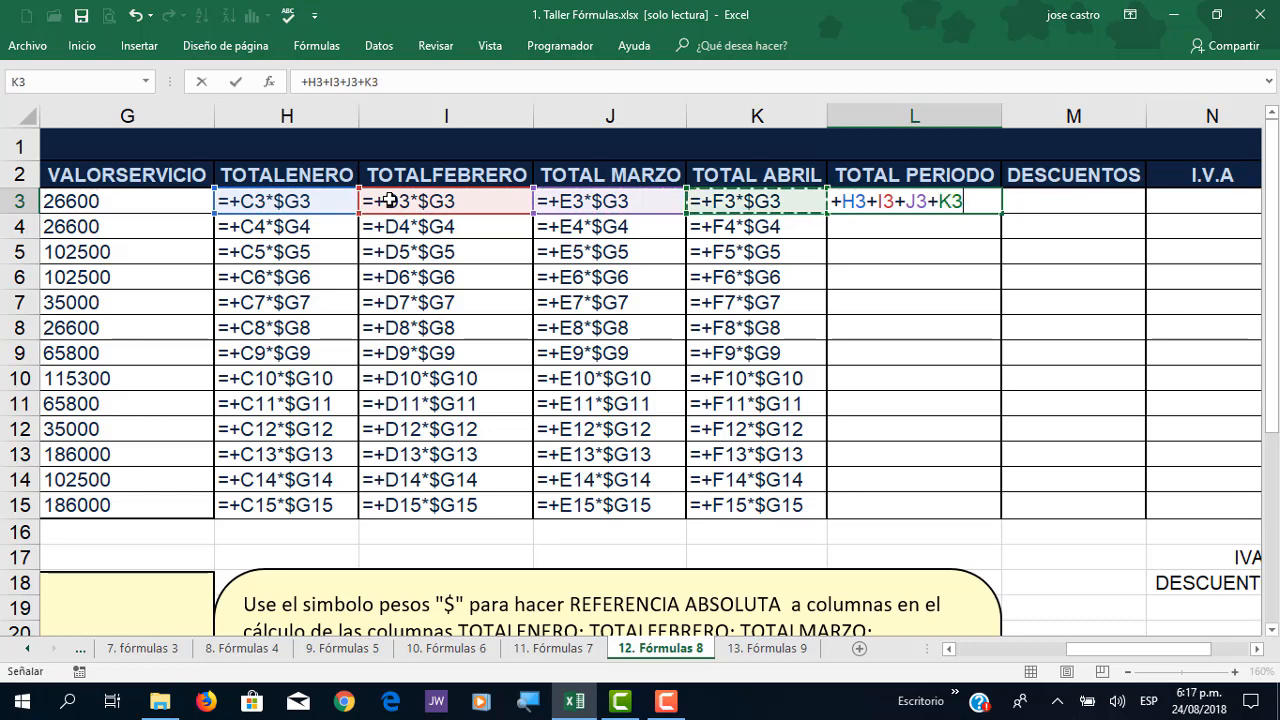
key(Return)
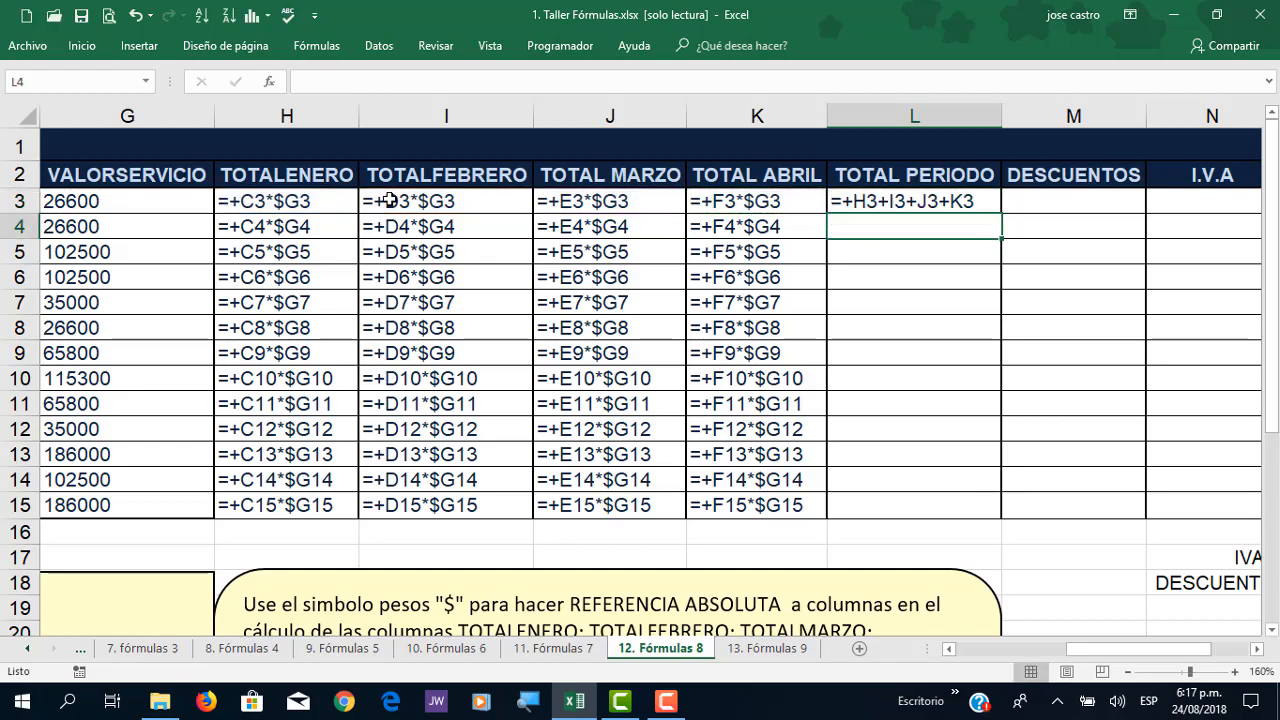
Step: Review the exercise instructions below the table and fill the TOTAL PERIODO formula from L3 down through L15
scroll(194, 434, down, 2)
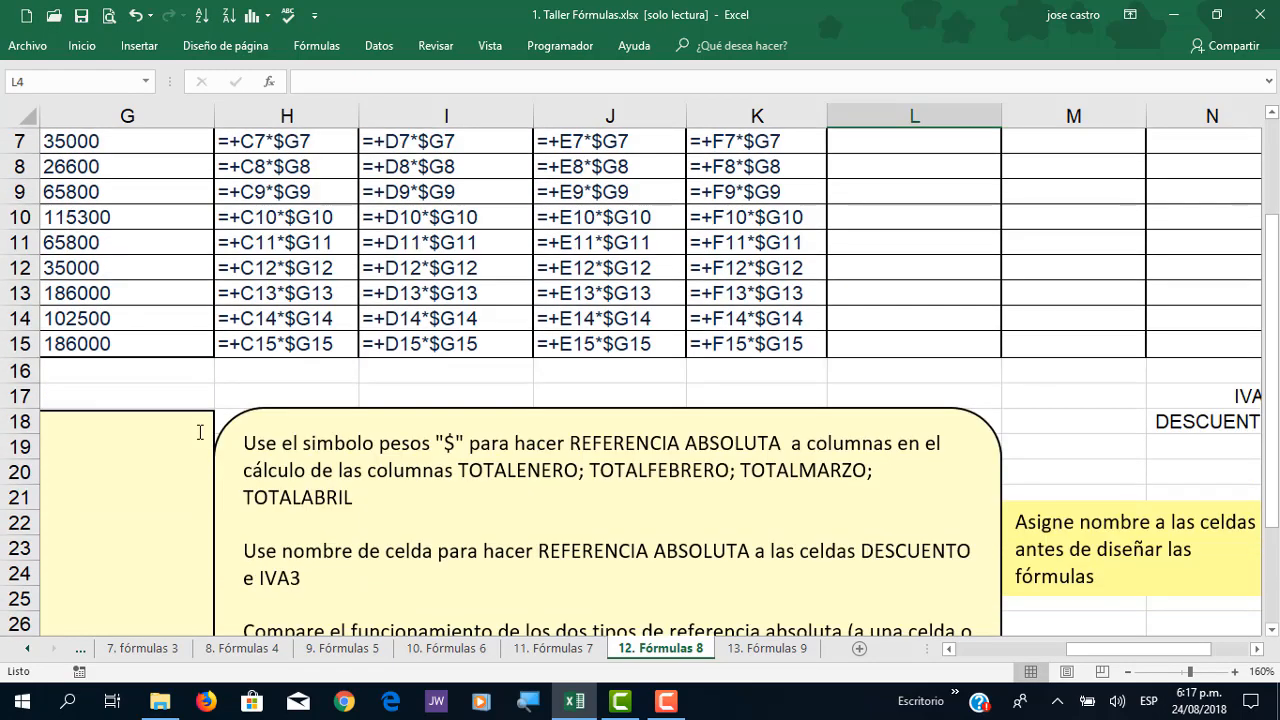
scroll(200, 432, up, 1)
scroll(694, 389, up, 1)
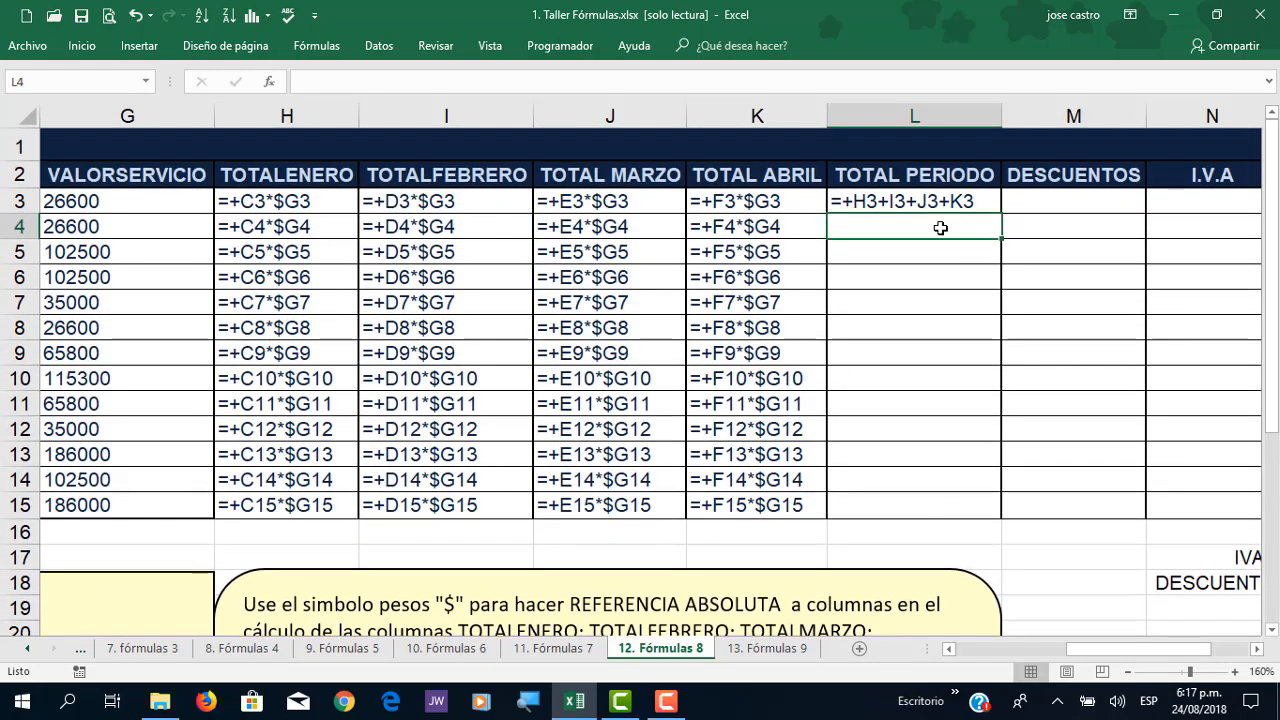
double_click(938, 201)
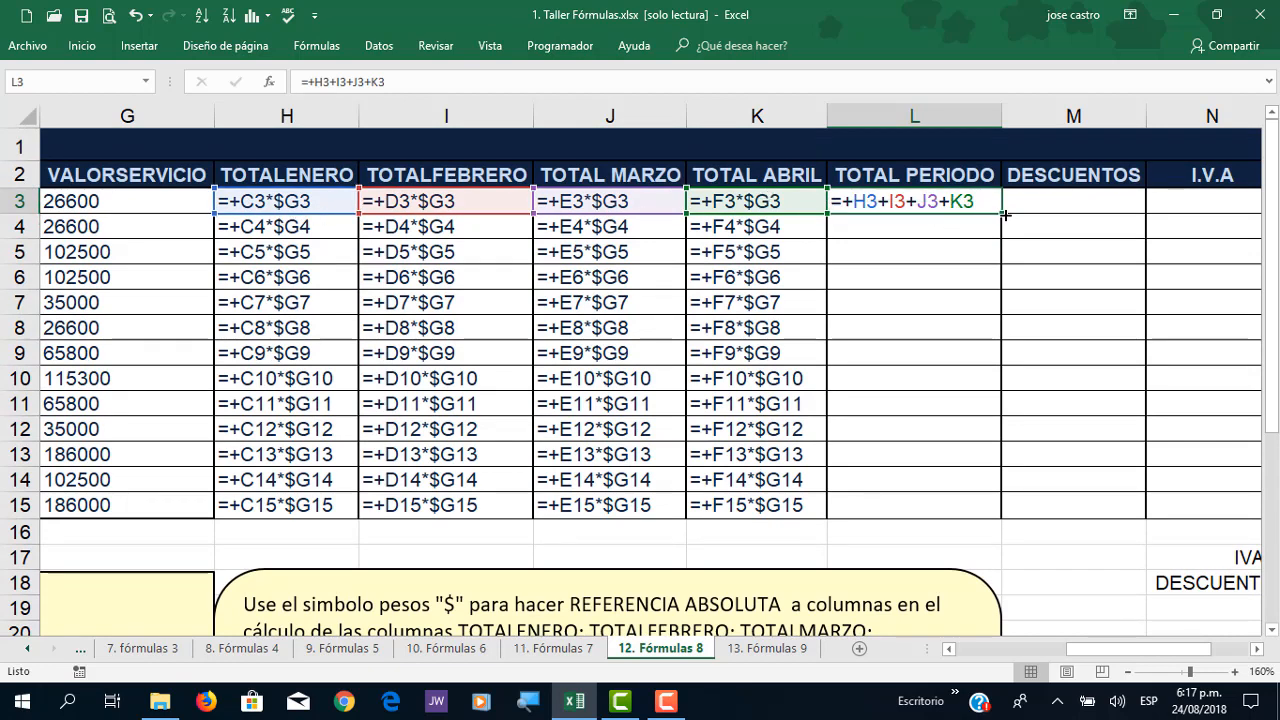
drag(1004, 214, 1014, 517)
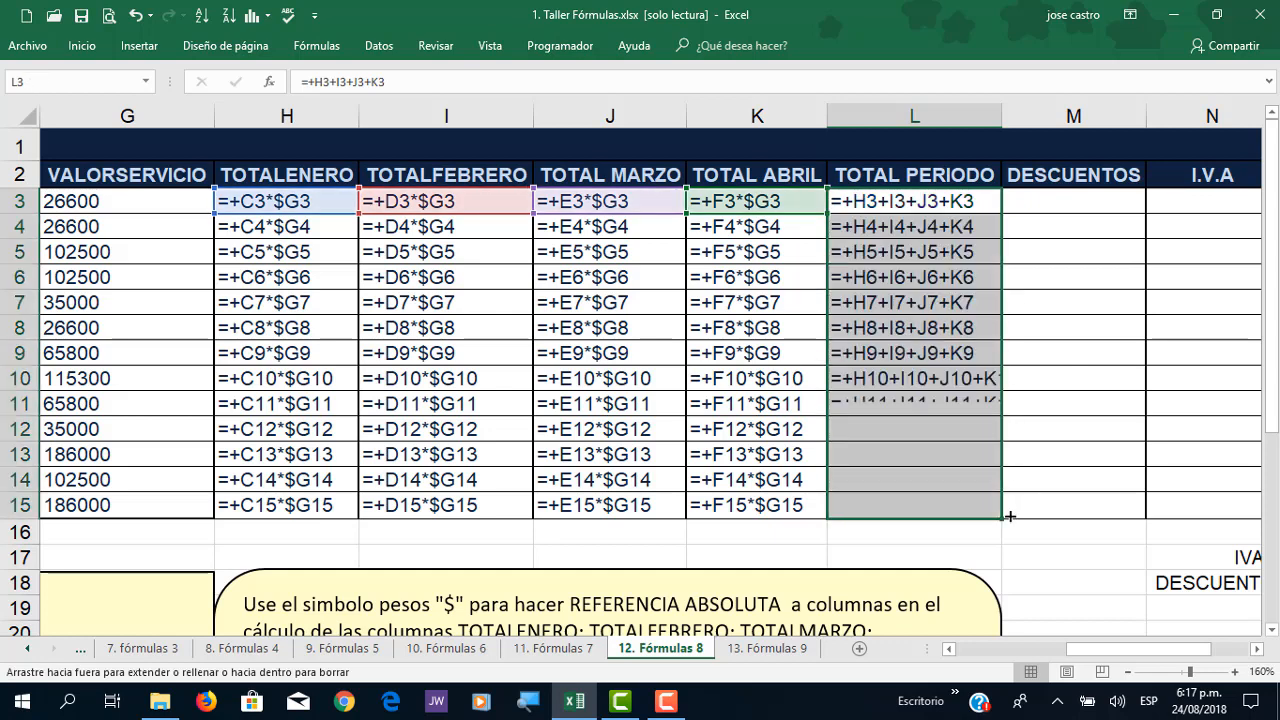
Step: Inspect the copied TOTAL PERIODO formulas down column L and the monthly totals they reference
double_click(870, 288)
key(Down)
key(Down)
key(Down)
key(Down)
key(Down)
key(Down)
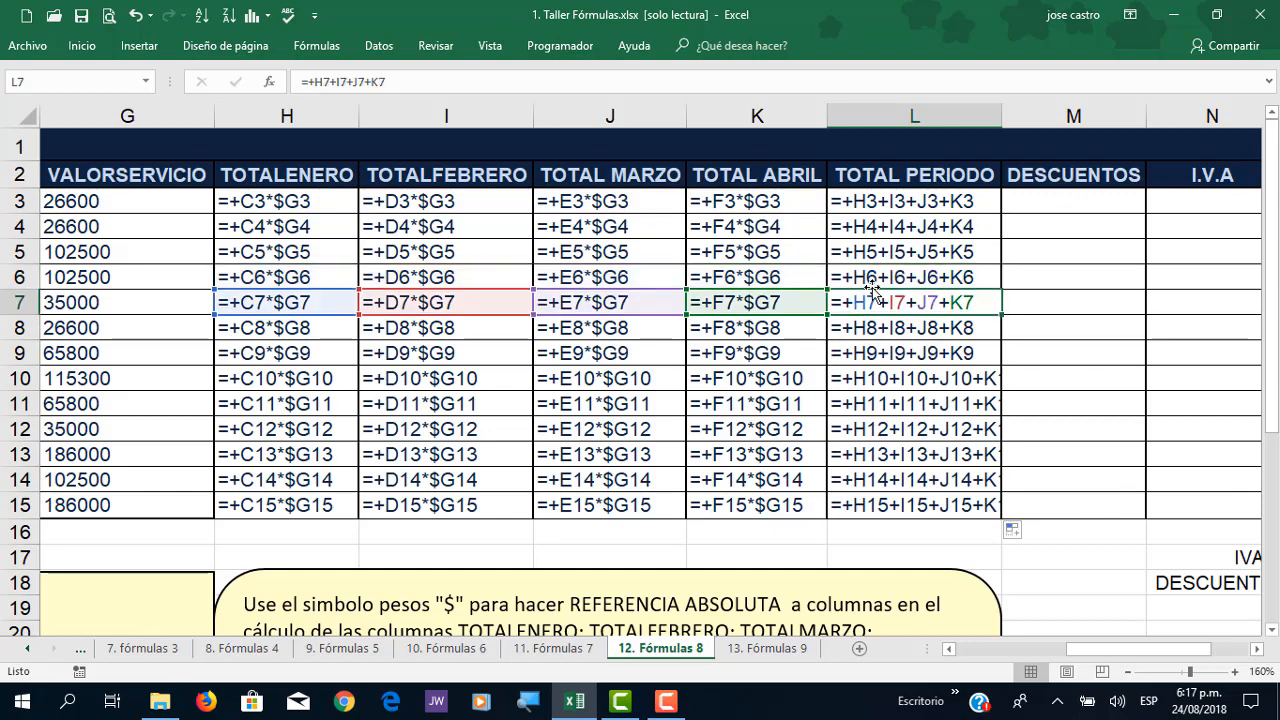
key(Down)
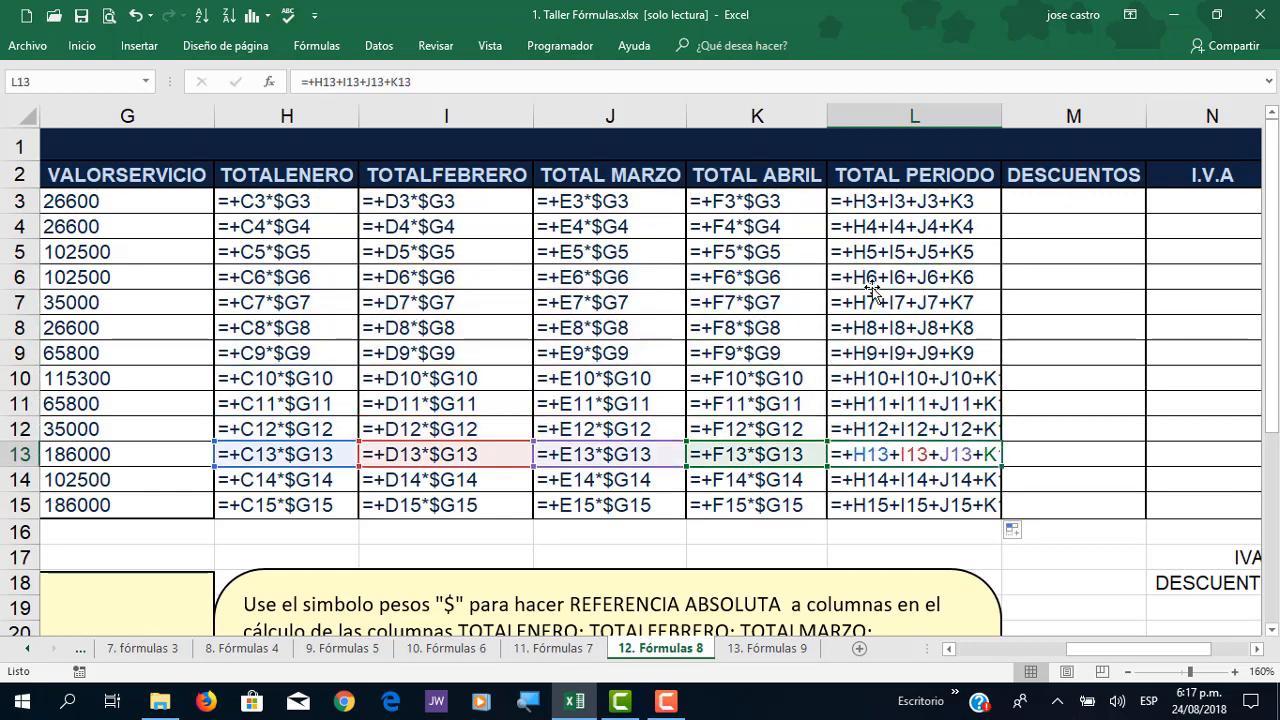
Step: Enter the DESCUENTOS formula +L3*DESCUENTO in M3, multiplying the period total by the named discount cell O18
key(Down)
key(Down)
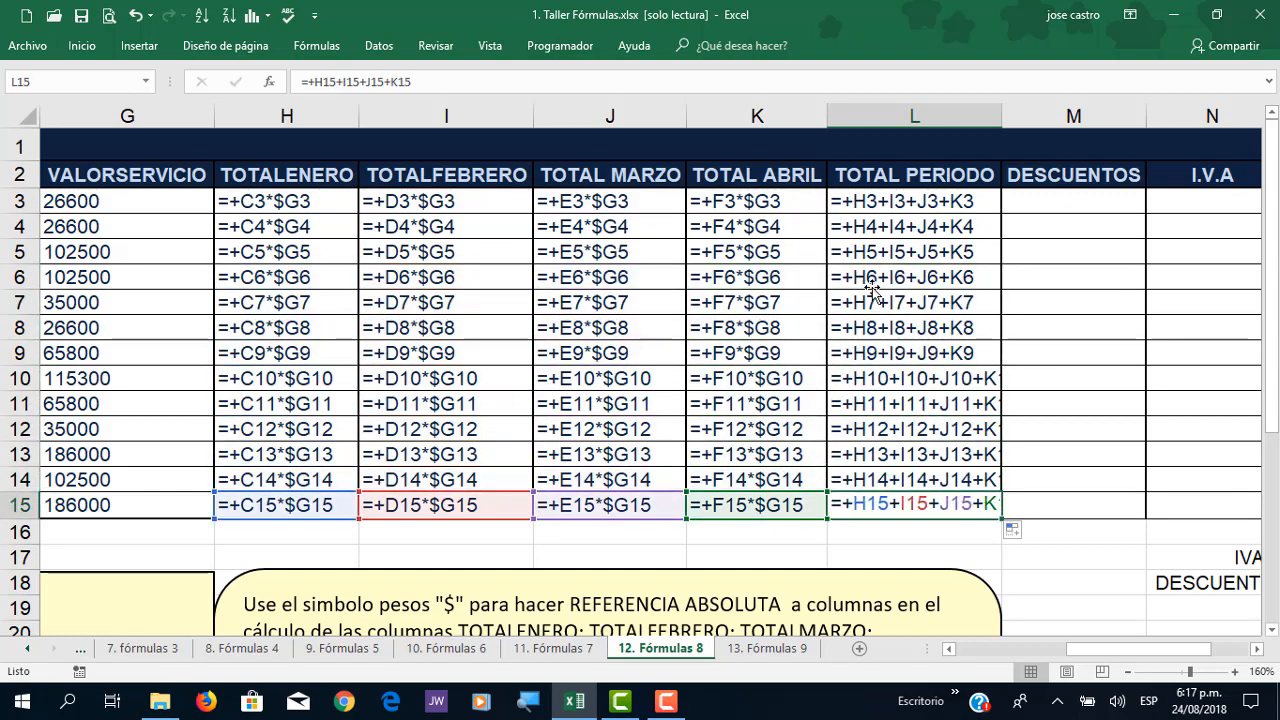
click(1257, 648)
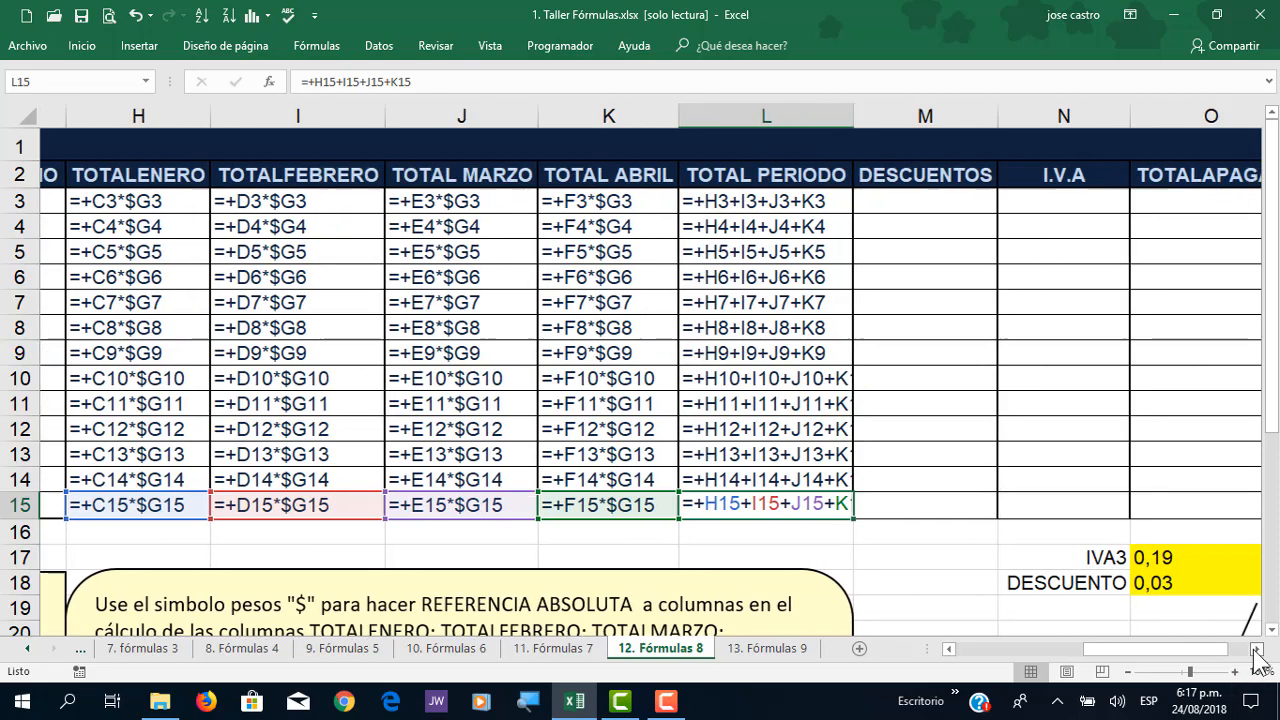
click(1257, 648)
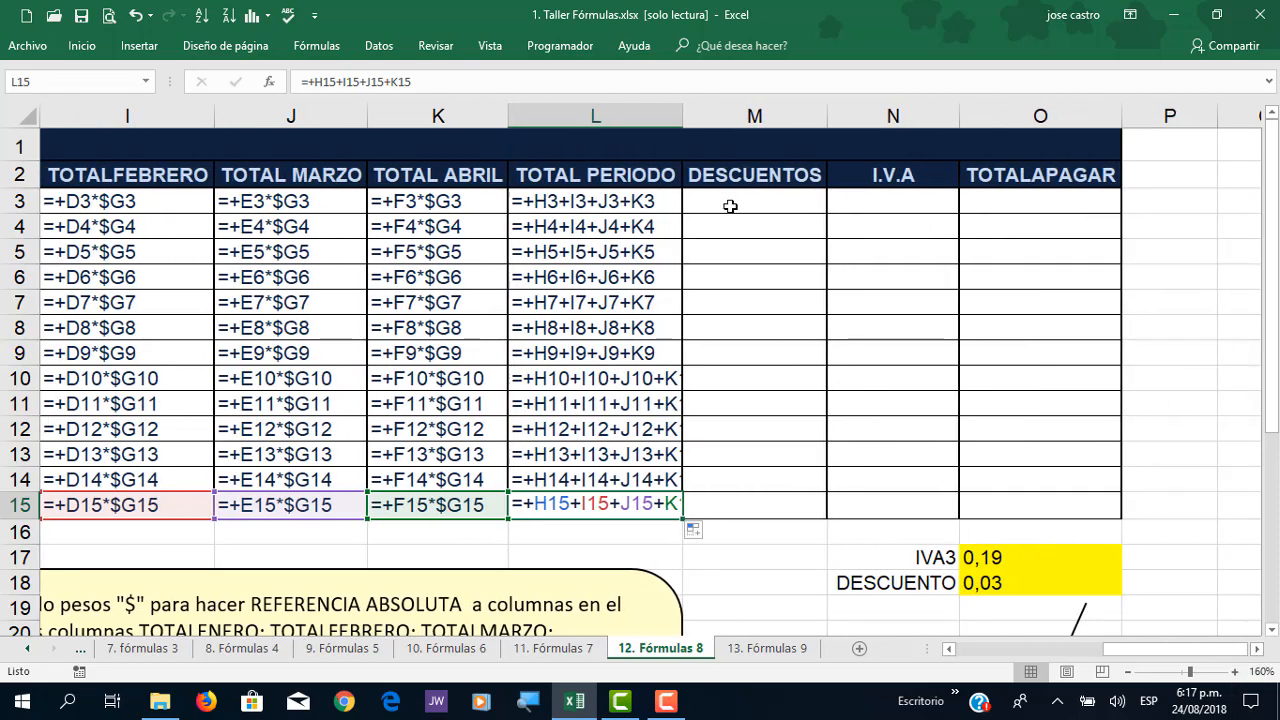
click(730, 206)
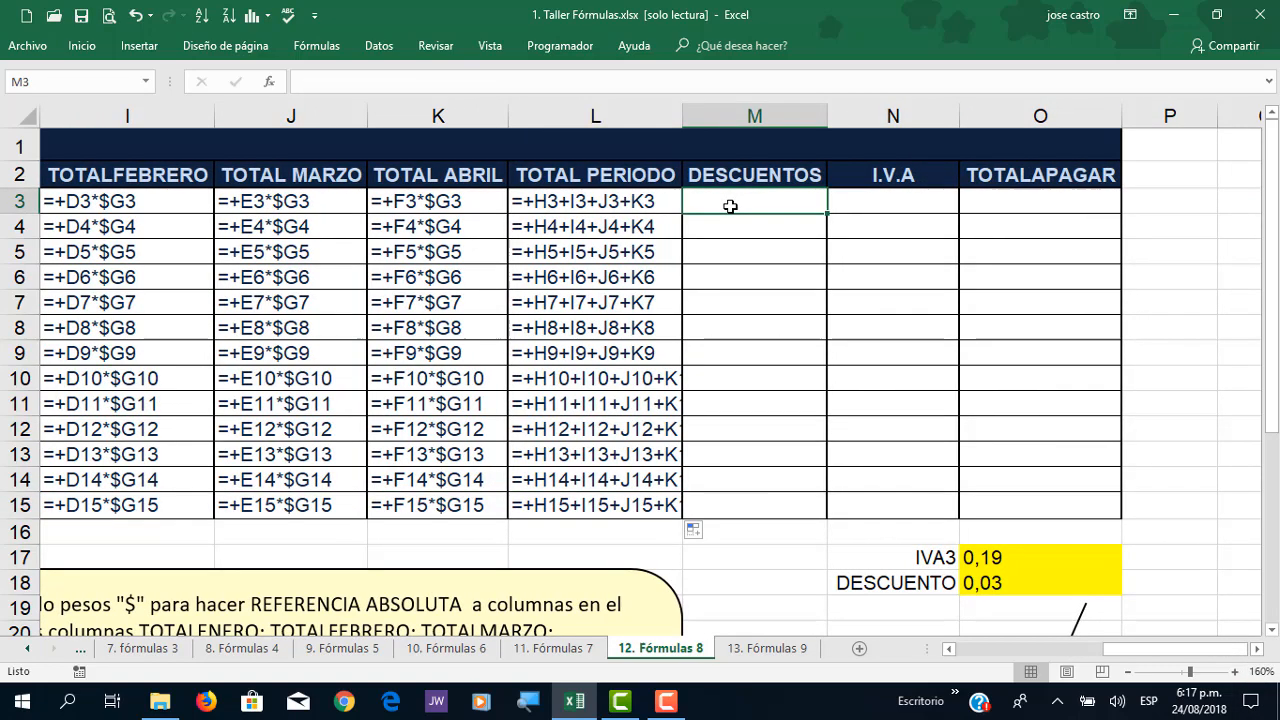
text(+)
key(Left)
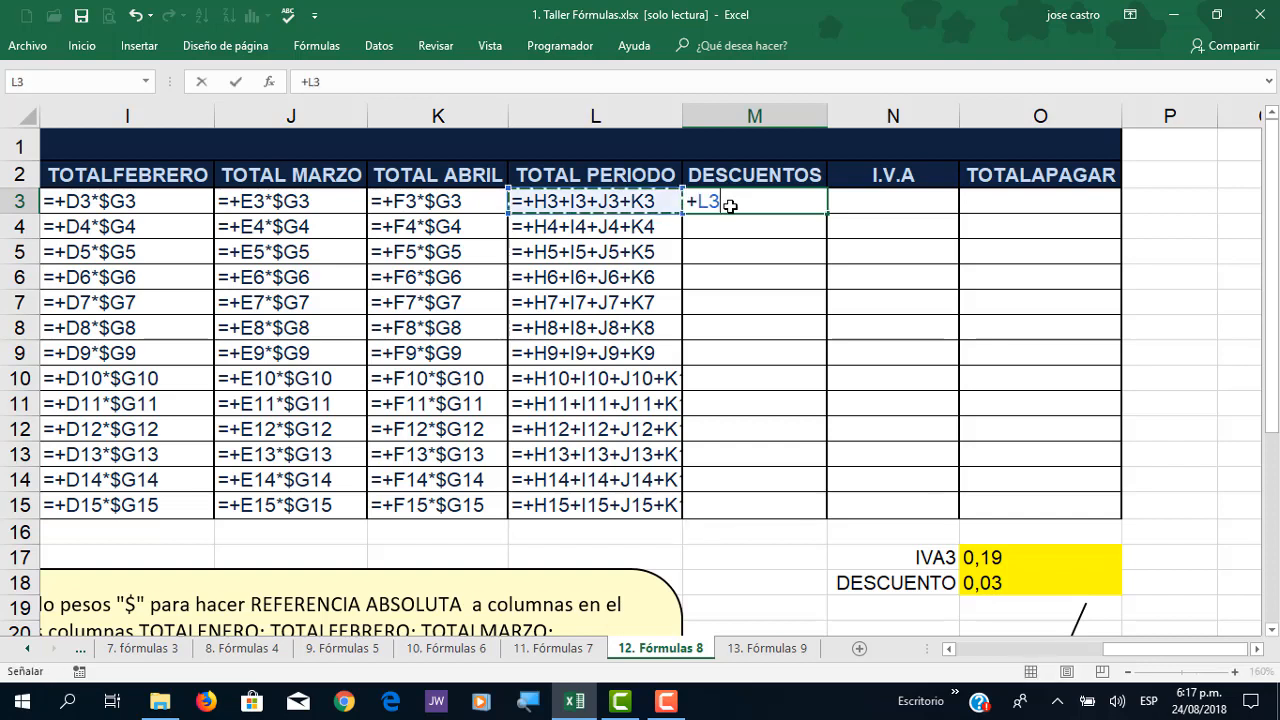
text(*)
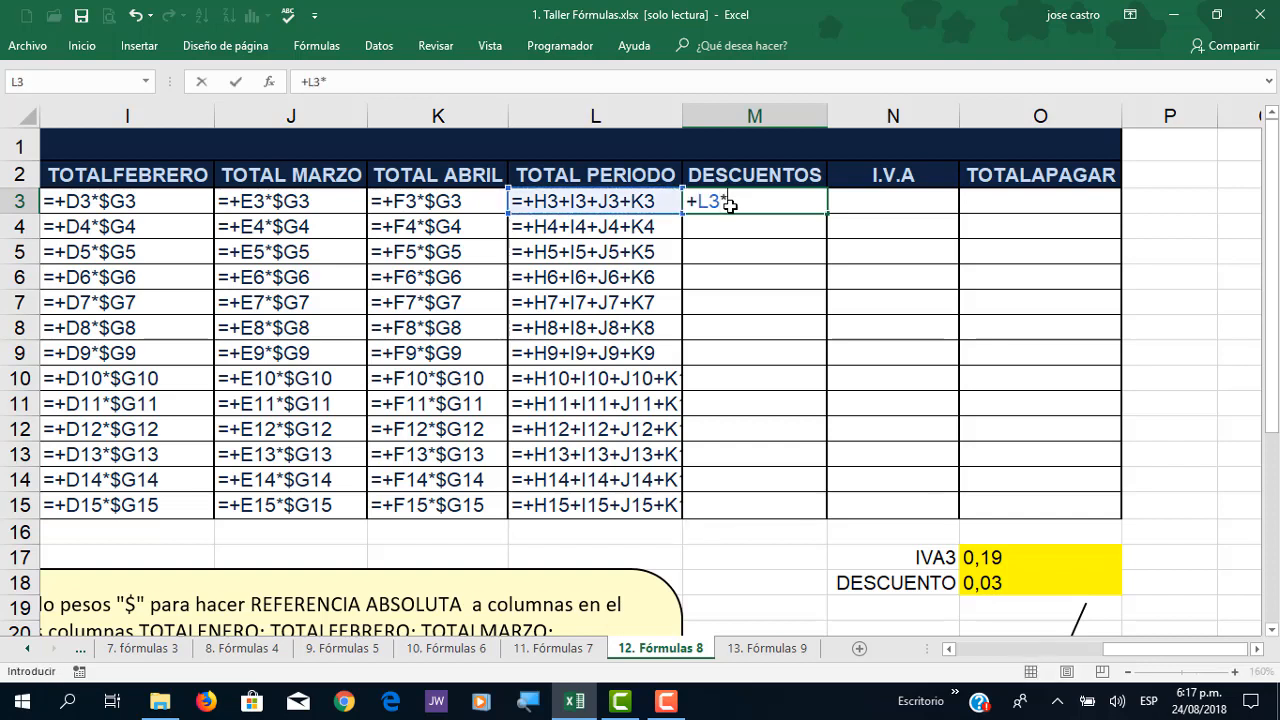
click(1046, 584)
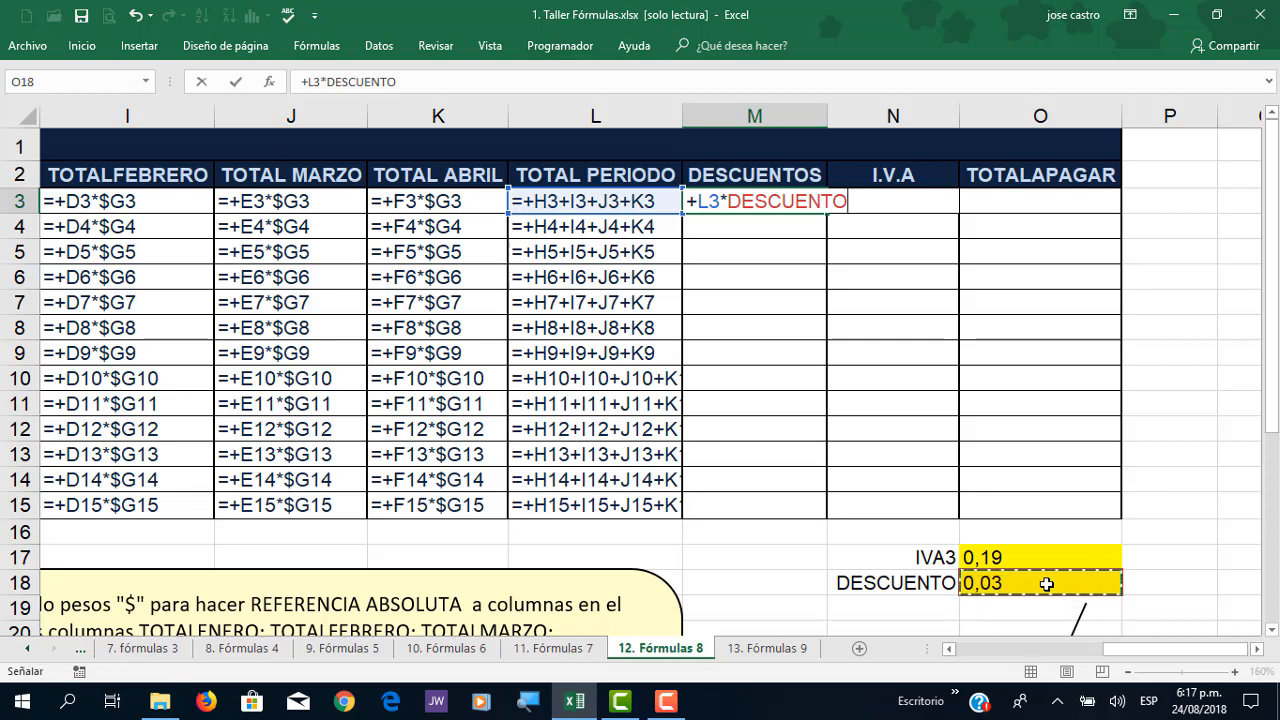
key(Return)
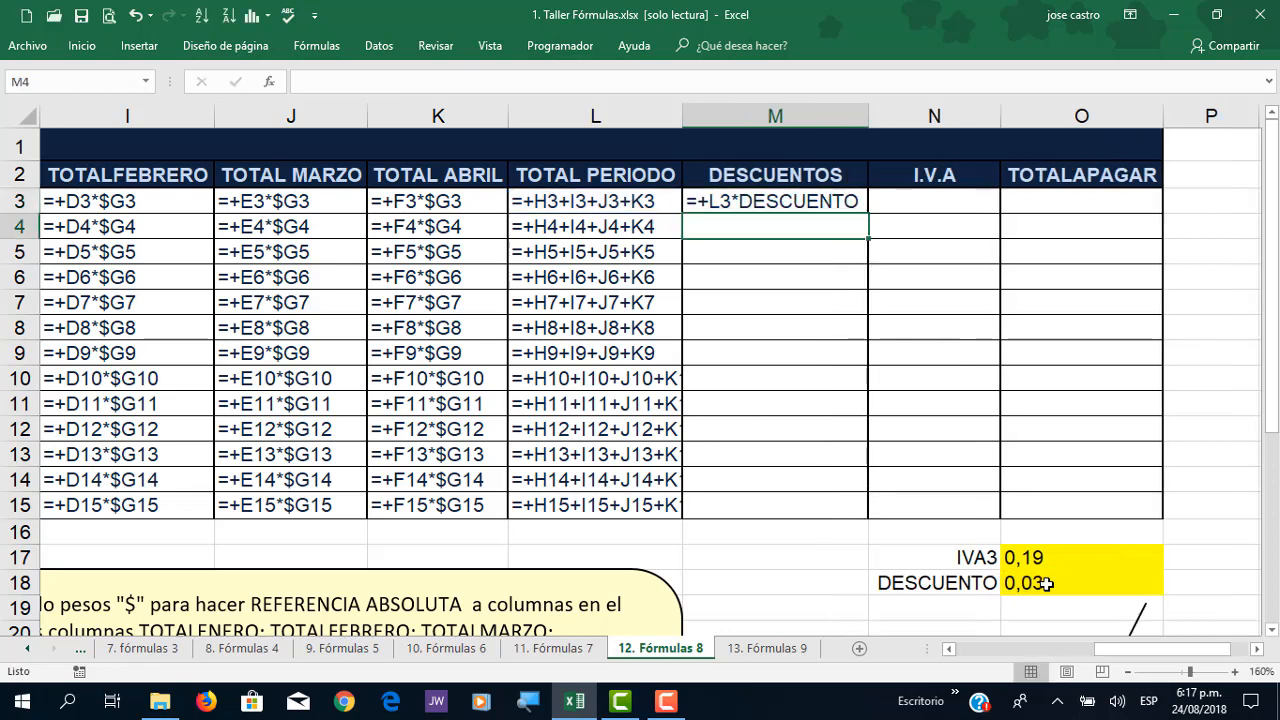
Step: Fill the DESCUENTOS formula from M3 down through M15 and fit column M's width to its contents
double_click(830, 205)
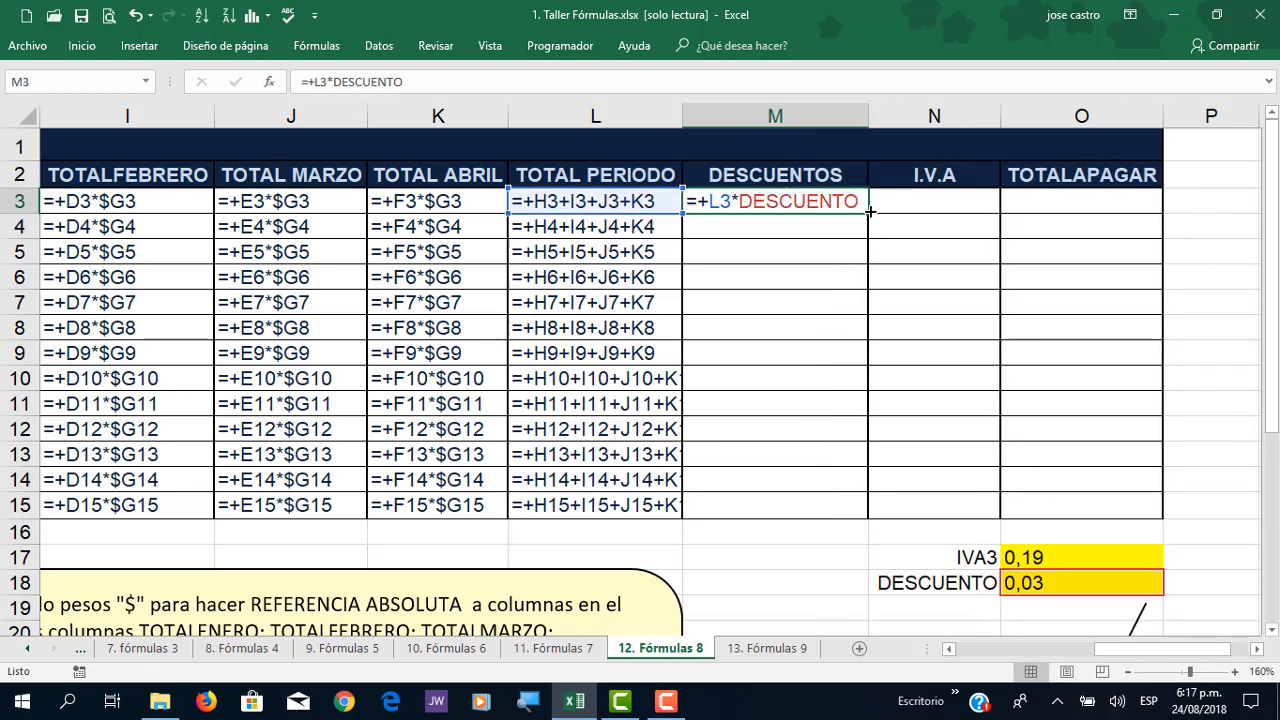
drag(871, 212, 885, 518)
double_click(802, 374)
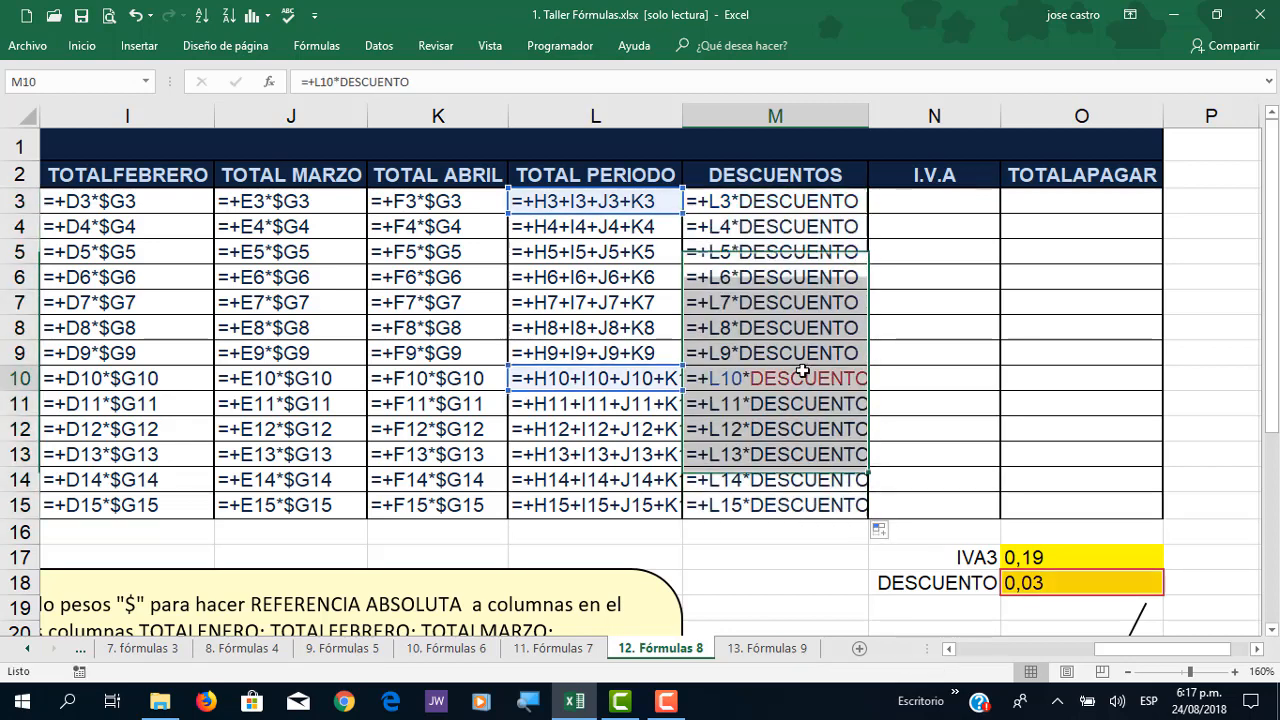
double_click(870, 117)
Step: Inspect the copied DESCUENTOS formulas in column M for their TOTAL PERIODO and named DESCUENTO references
double_click(805, 298)
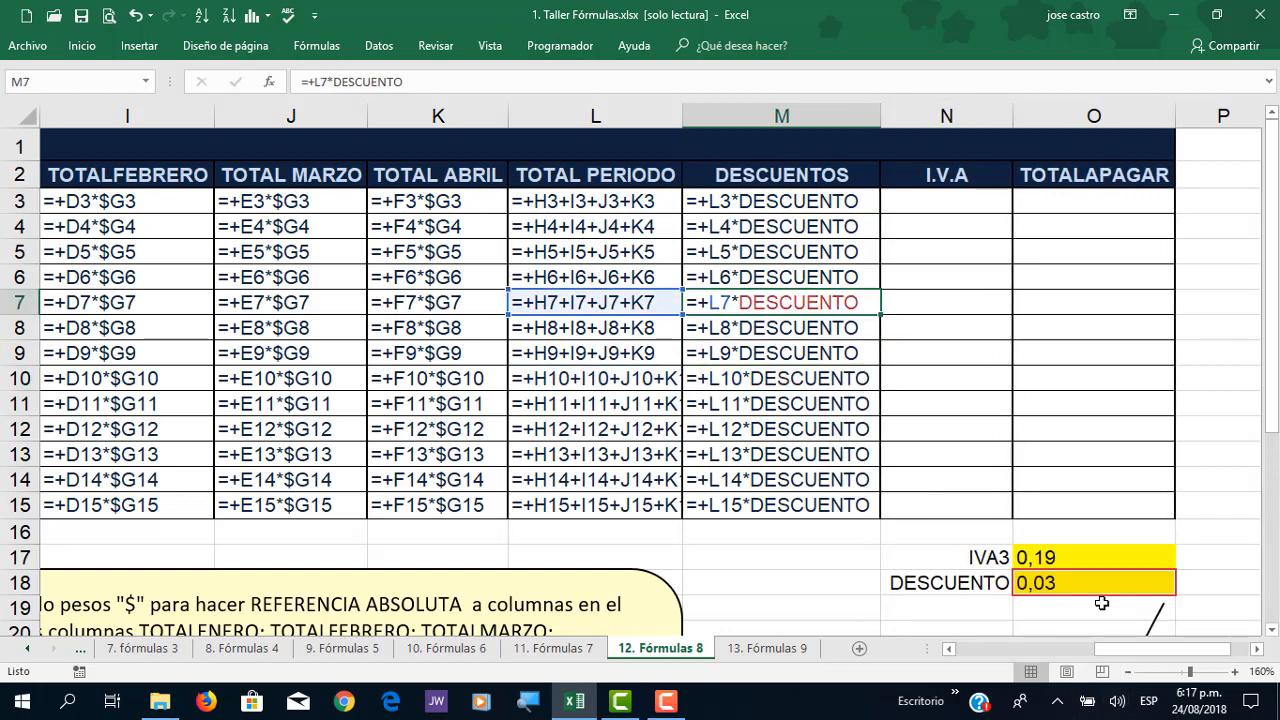
double_click(739, 251)
double_click(761, 385)
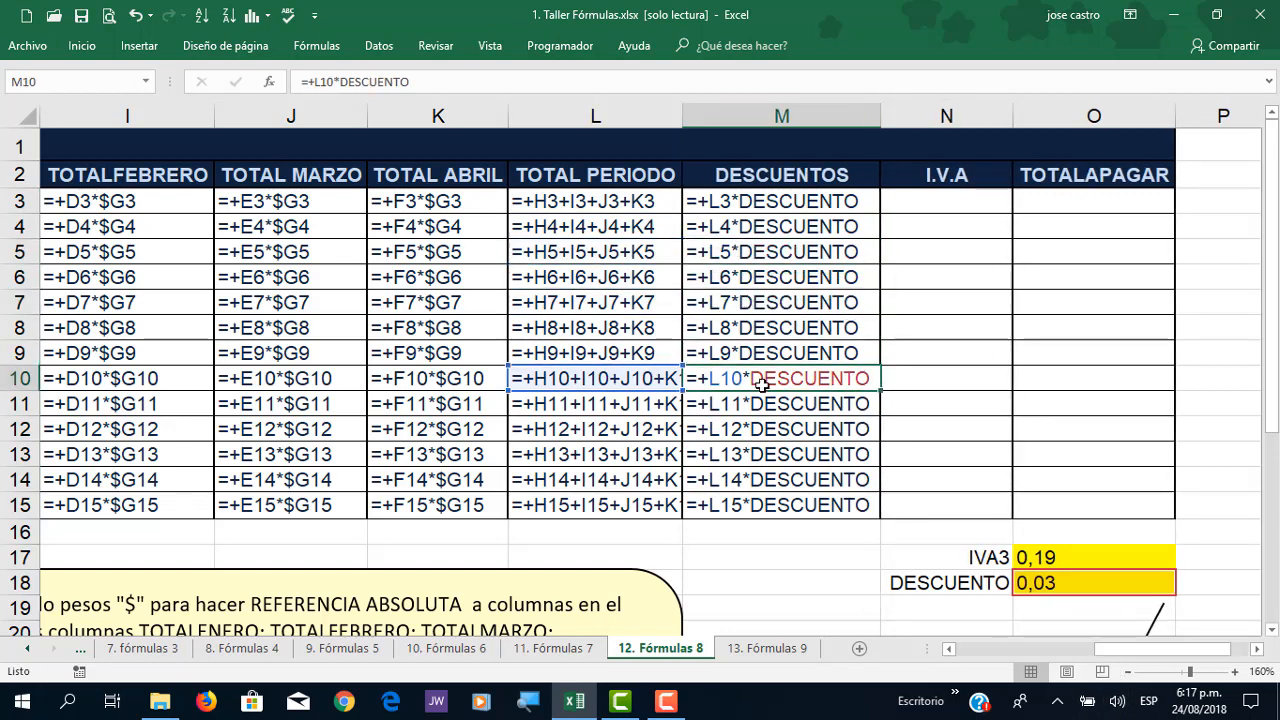
double_click(776, 464)
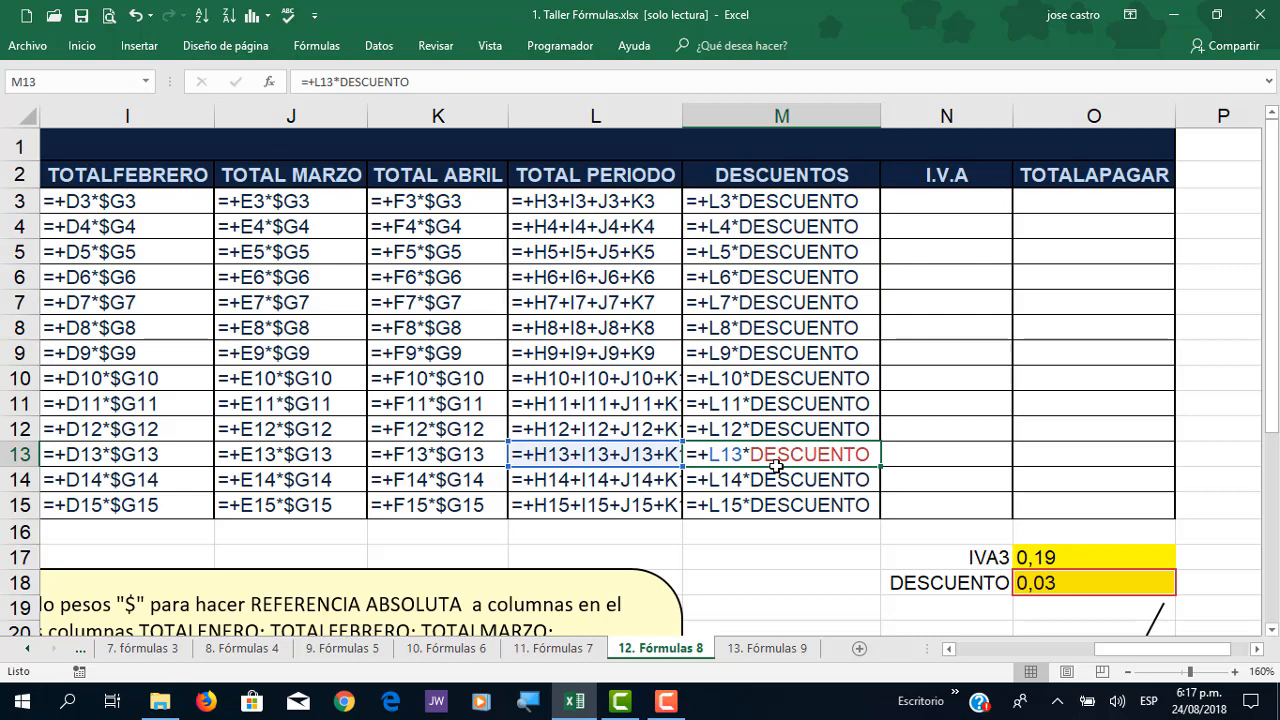
double_click(779, 329)
double_click(758, 248)
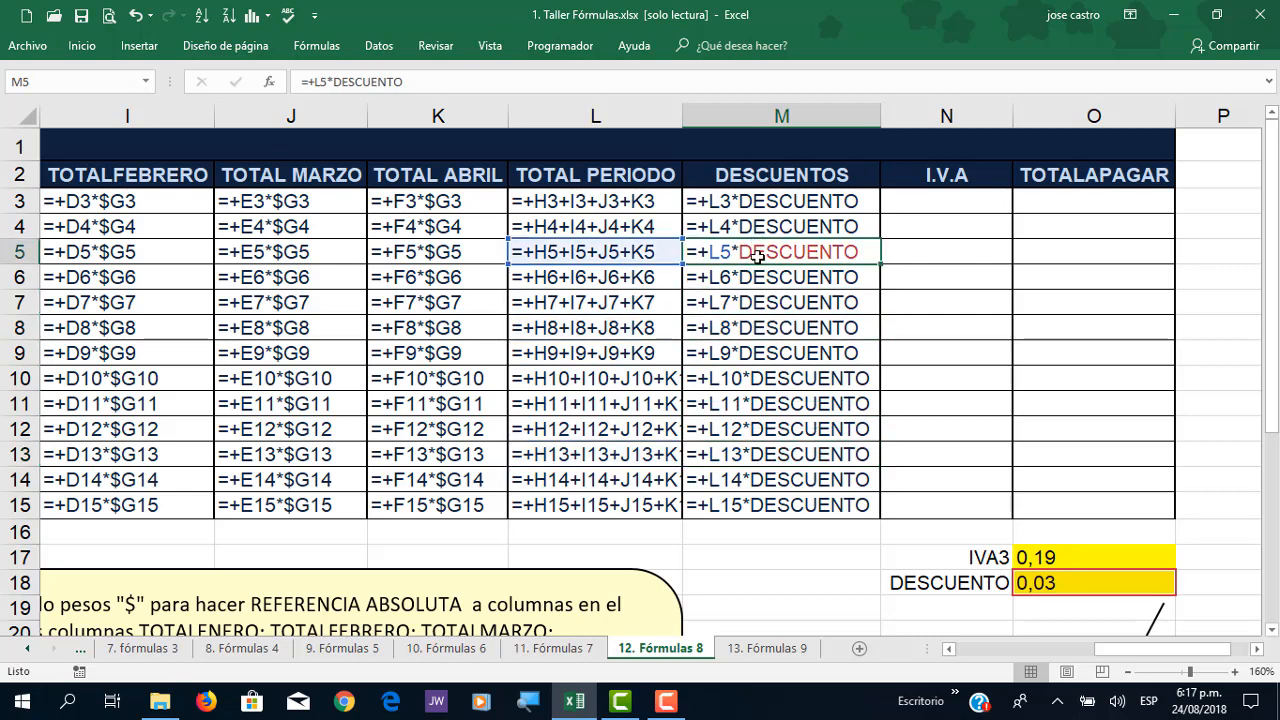
Step: Enter the I.V.A formula +(L3-M3)*IVA3_ in N3, applying the named IVA rate in O17 to the discounted period total
click(921, 201)
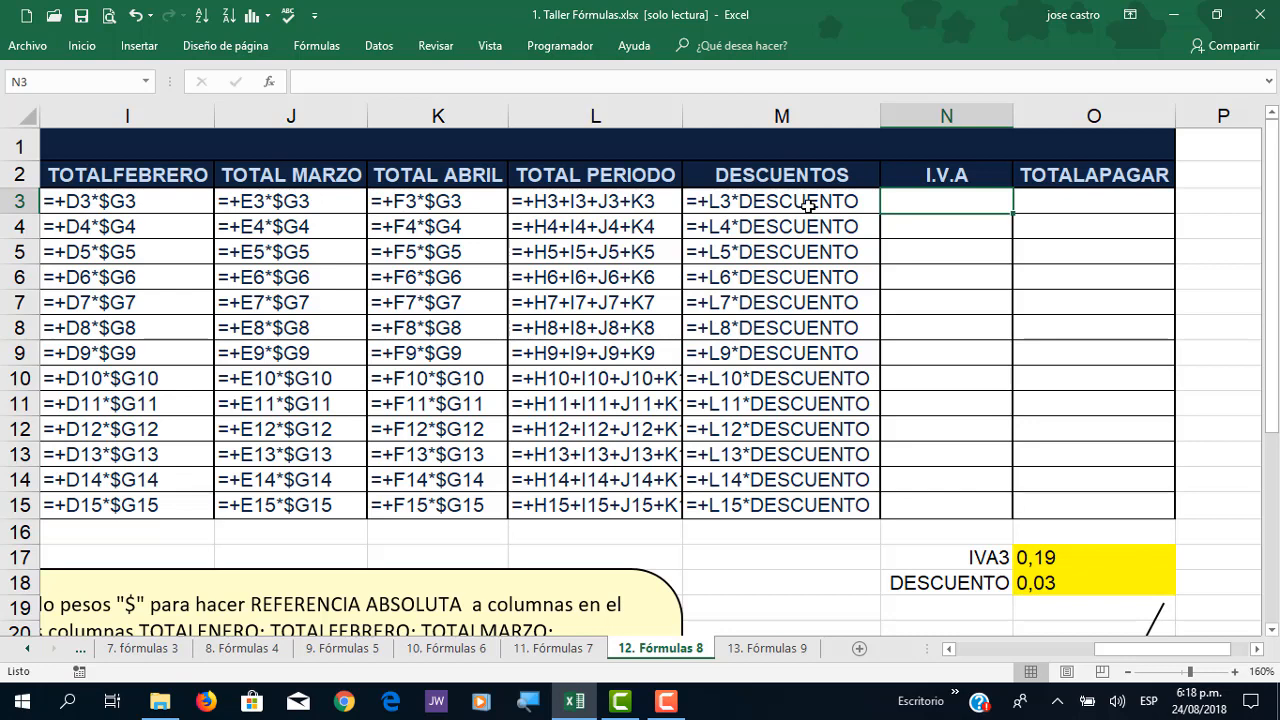
text(+()
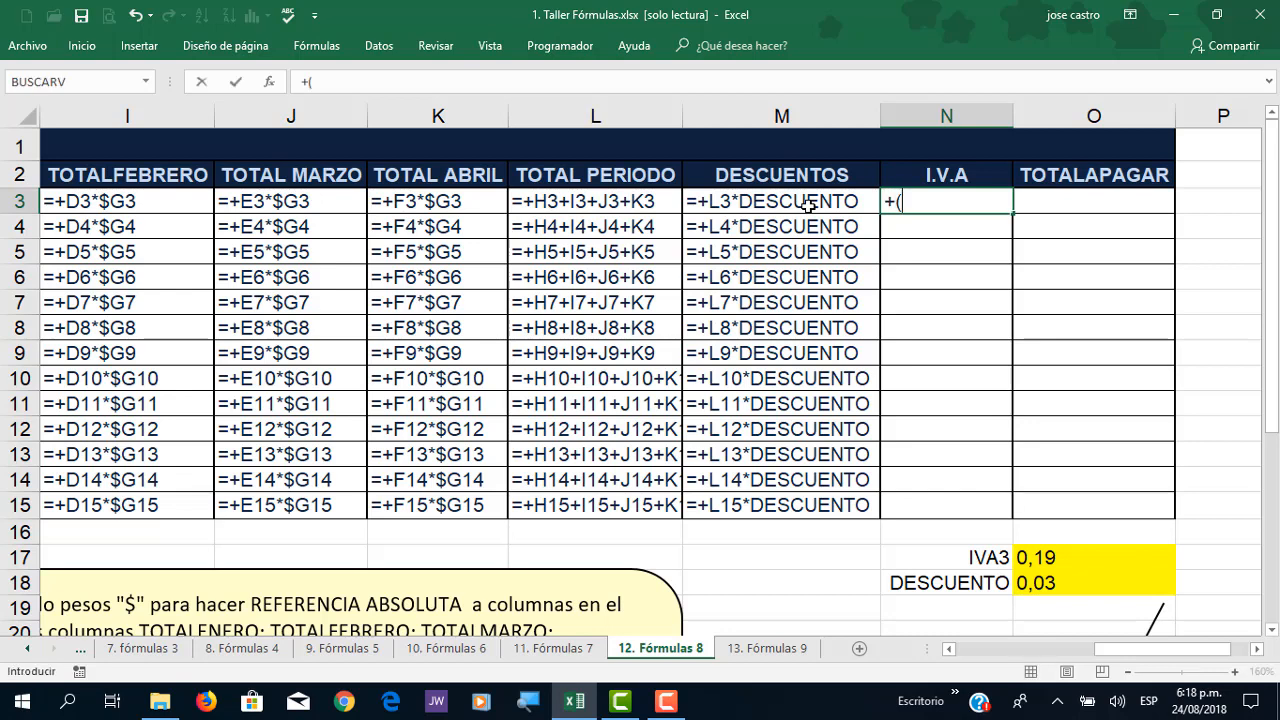
key(Left)
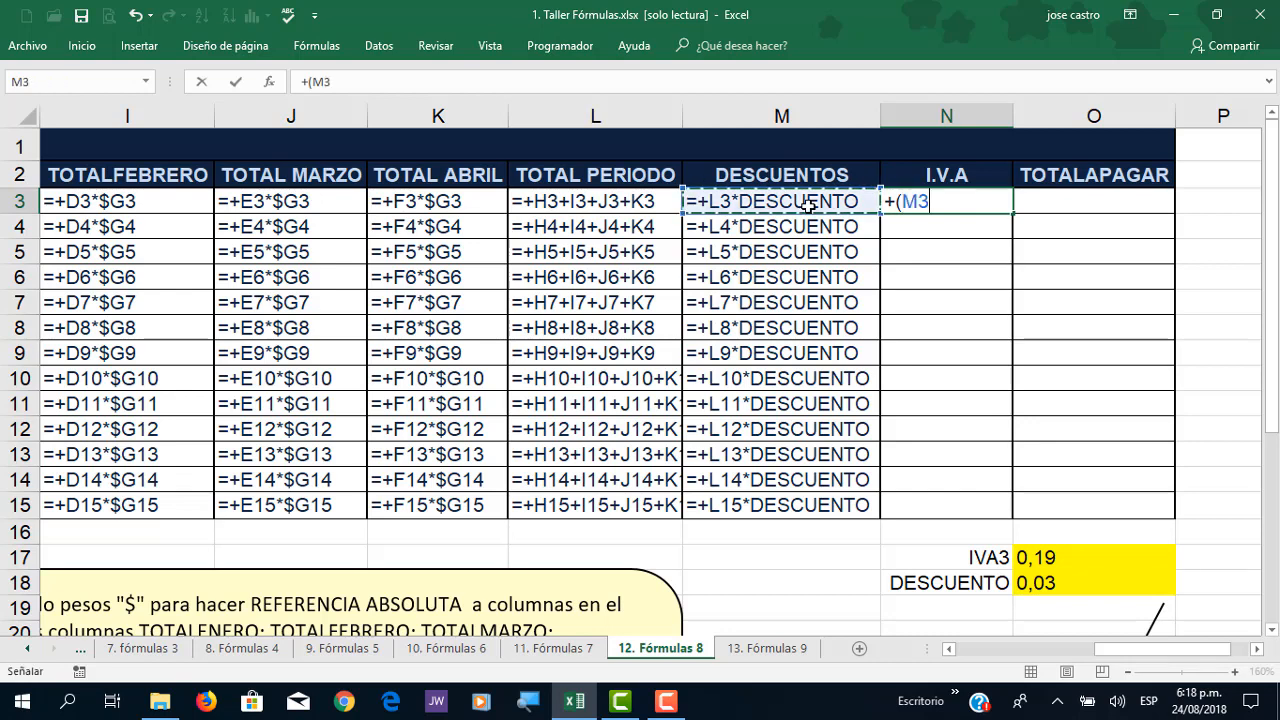
key(Left)
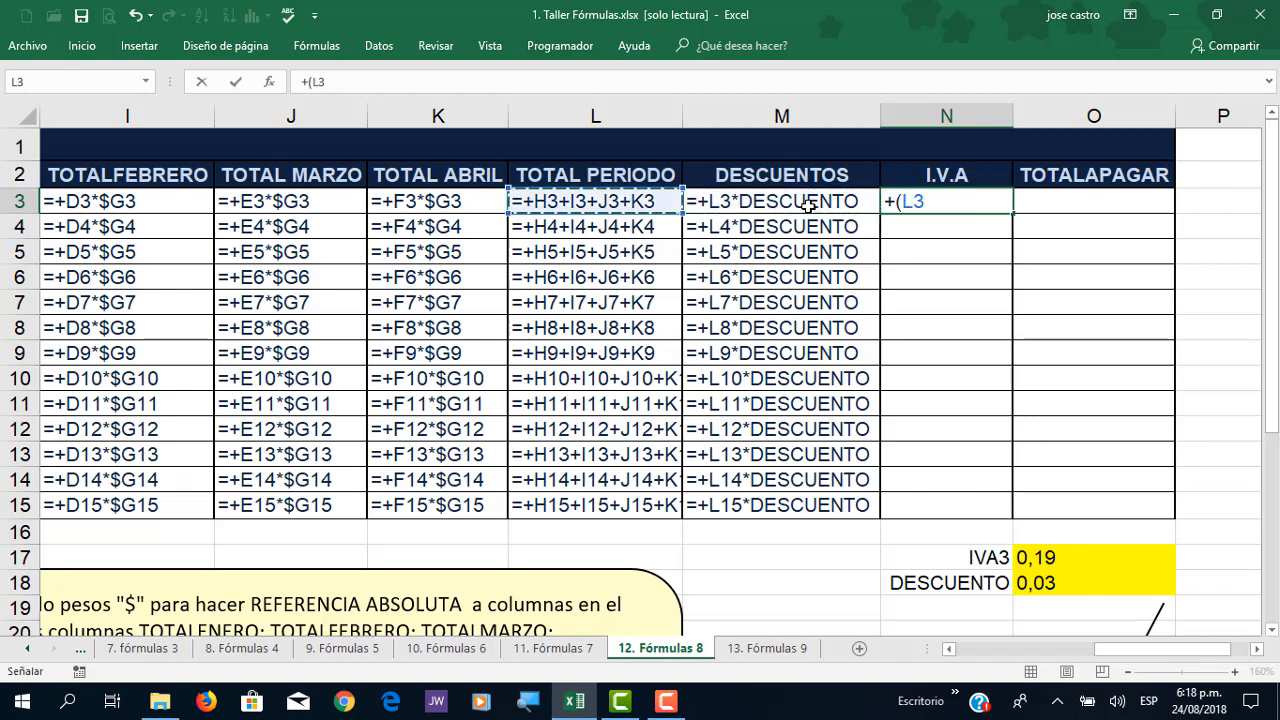
text(-)
key(Left)
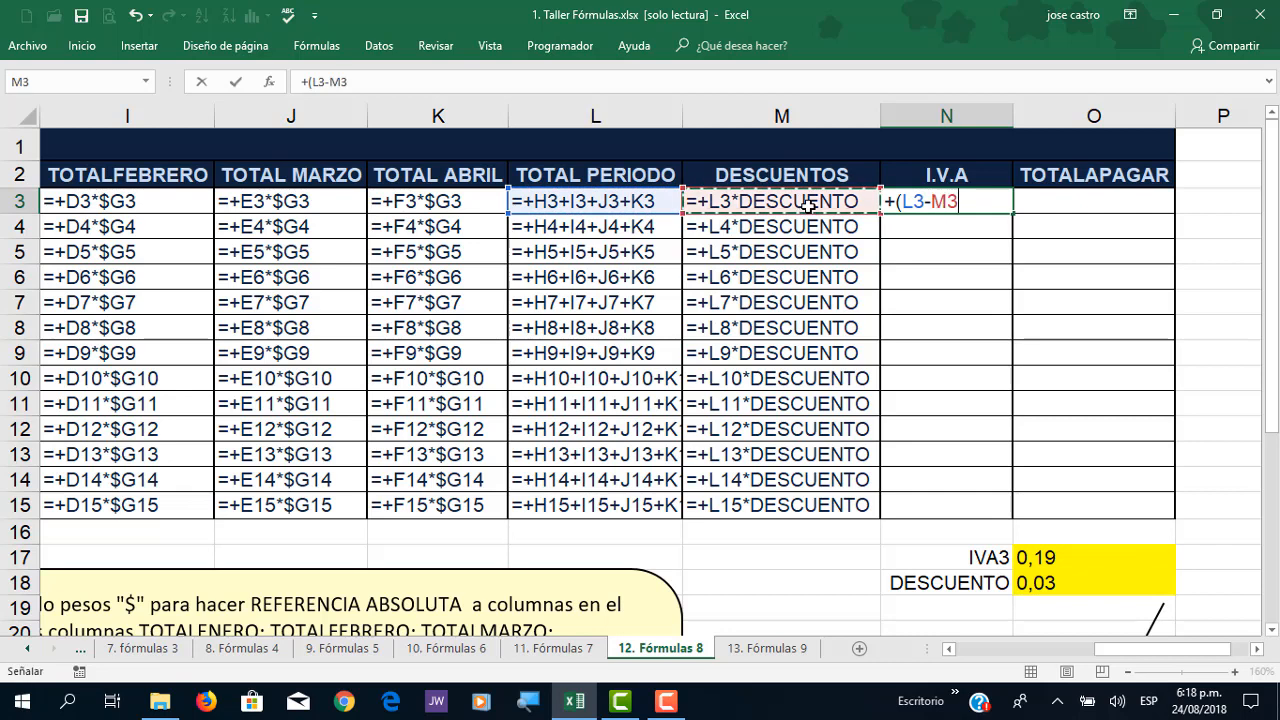
text()*)
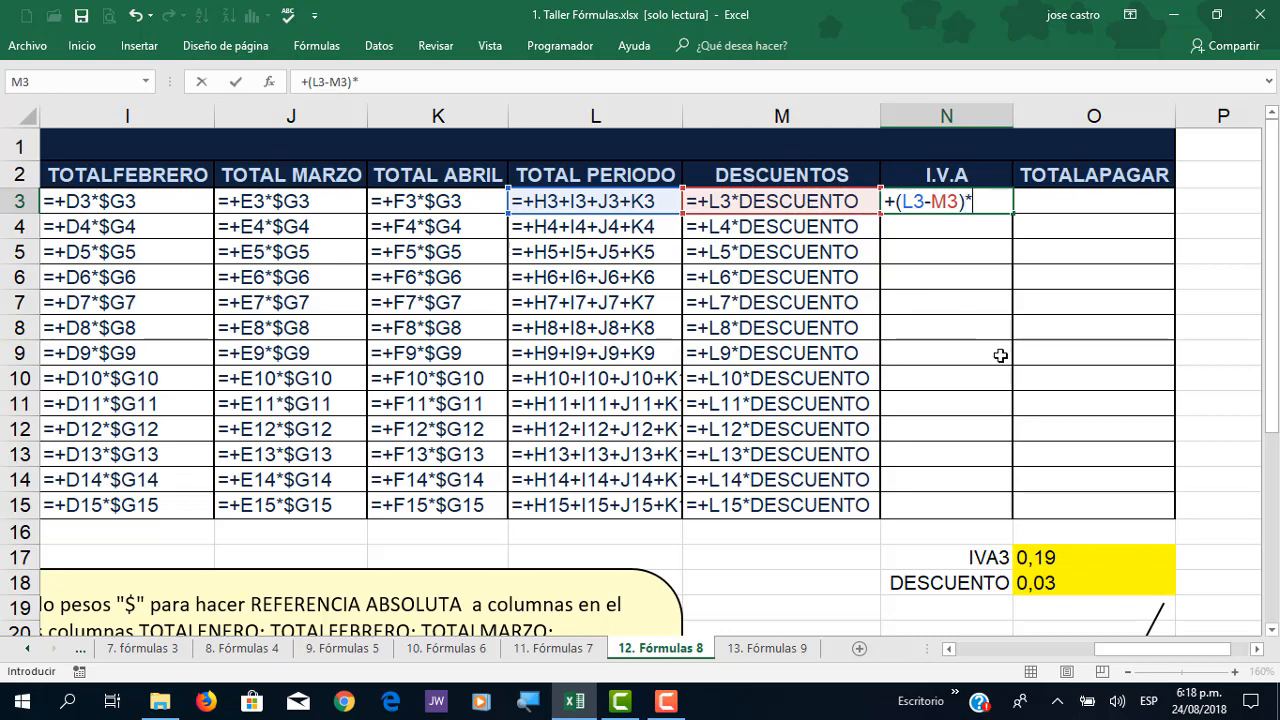
click(1068, 553)
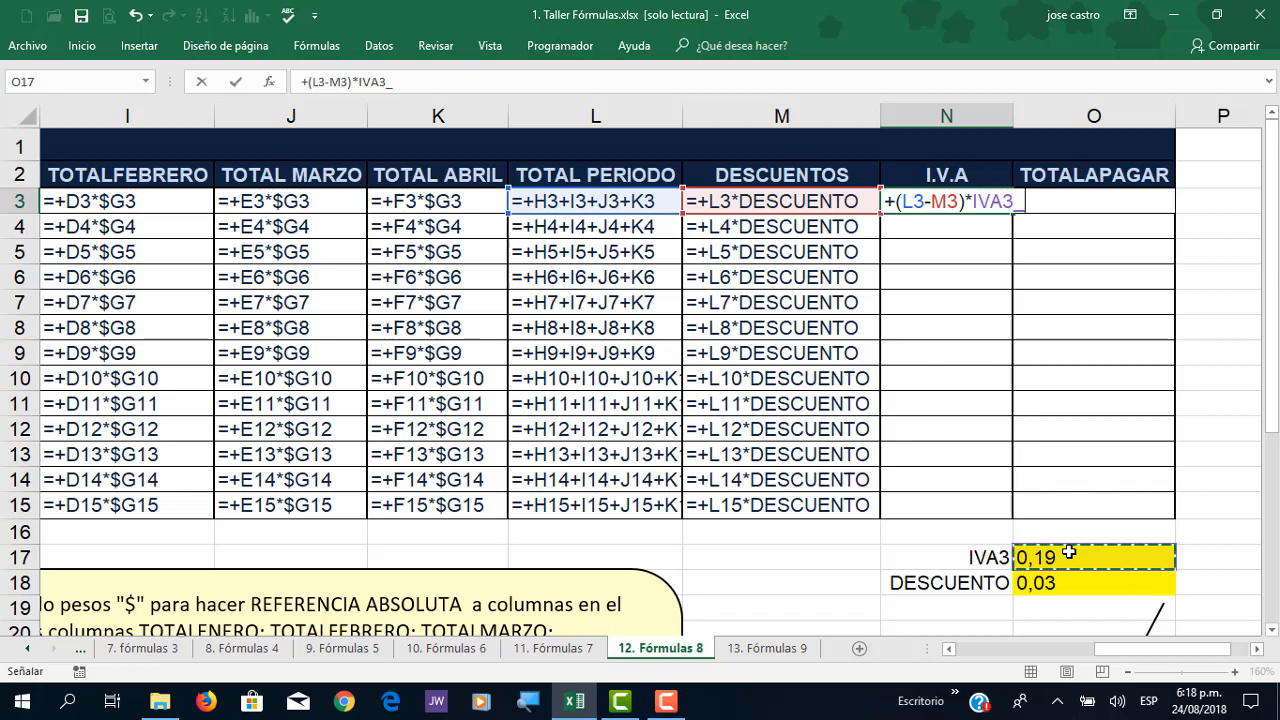
key(Return)
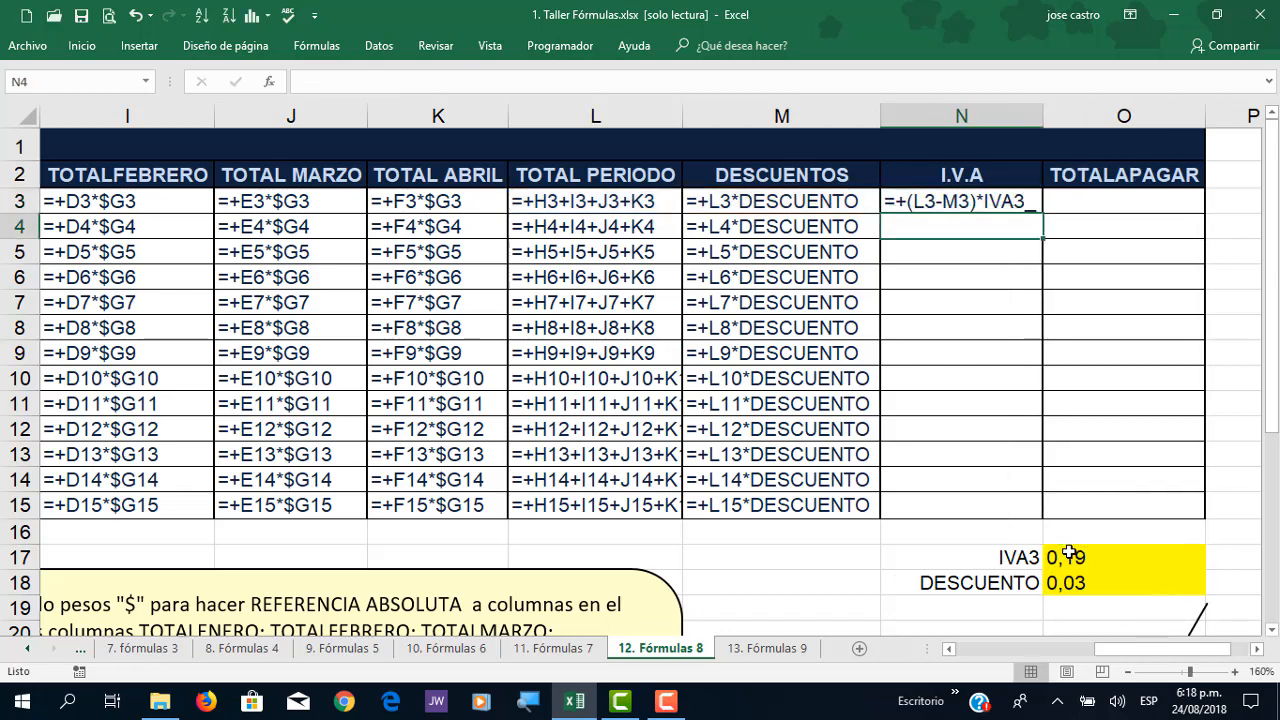
Step: Fill the I.V.A formula from N3 down through N15 and fit column N's width to its contents
click(1024, 202)
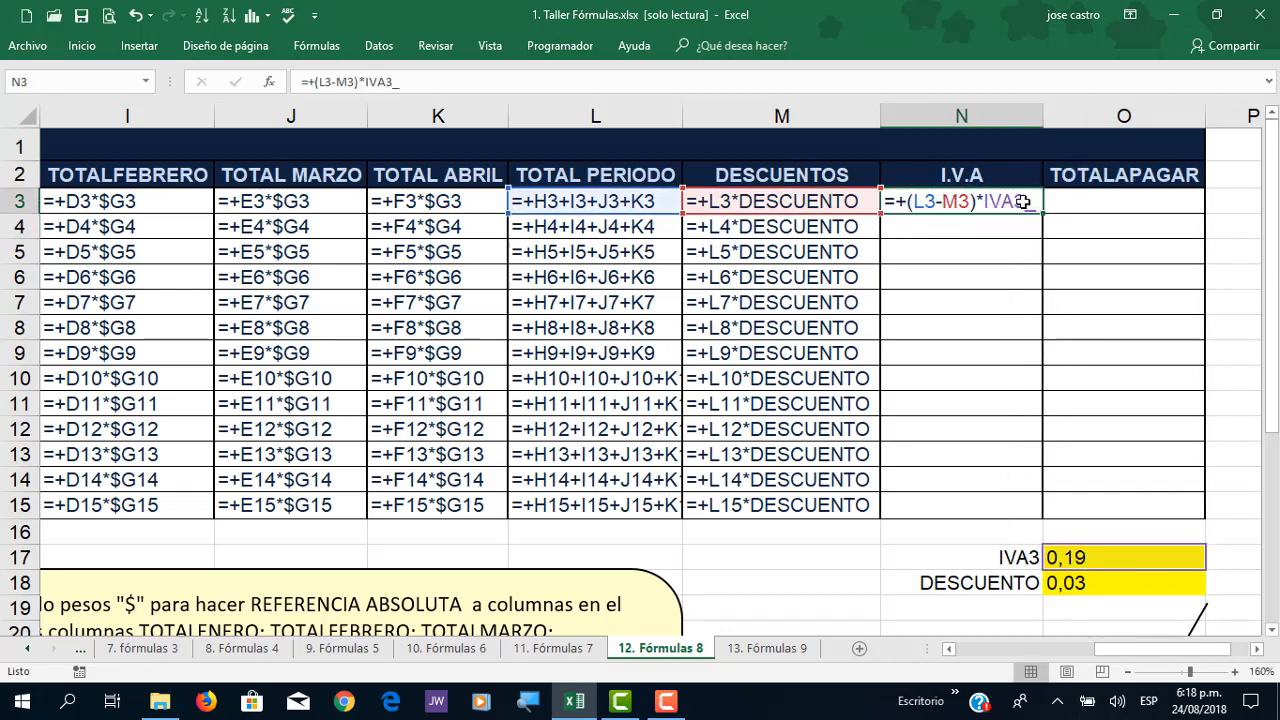
drag(1046, 213, 1056, 515)
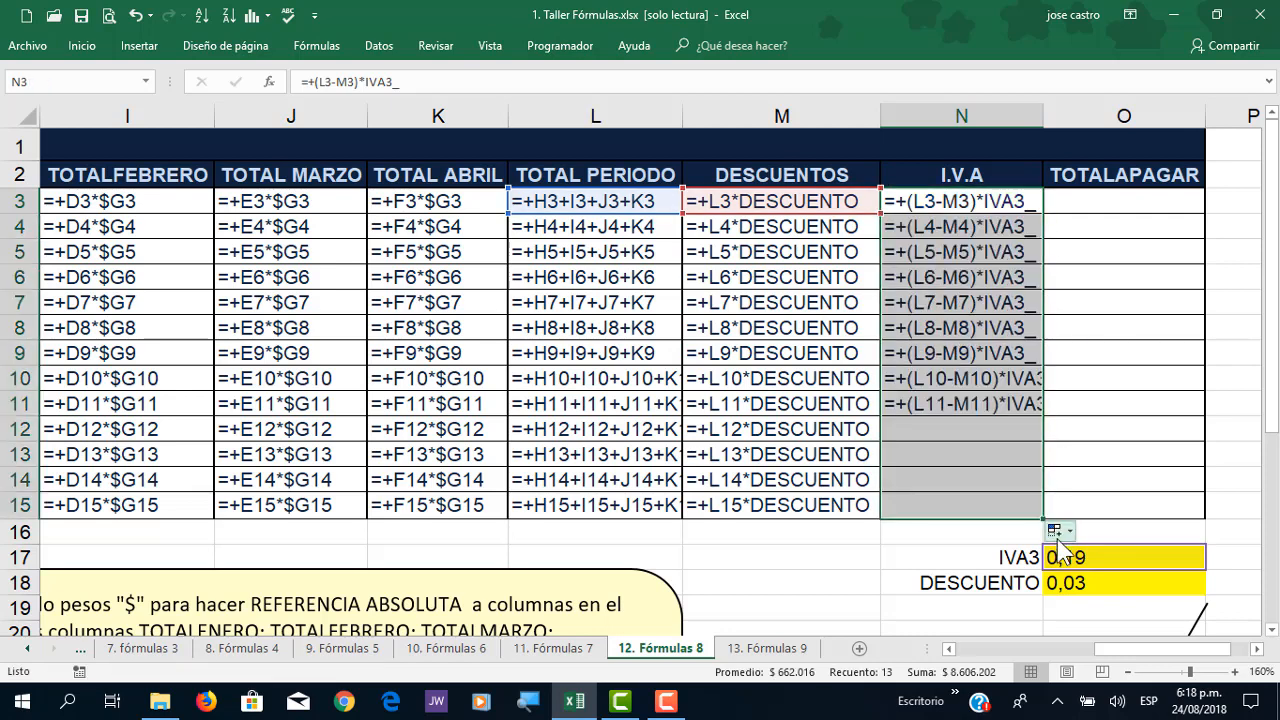
click(1015, 378)
double_click(1040, 117)
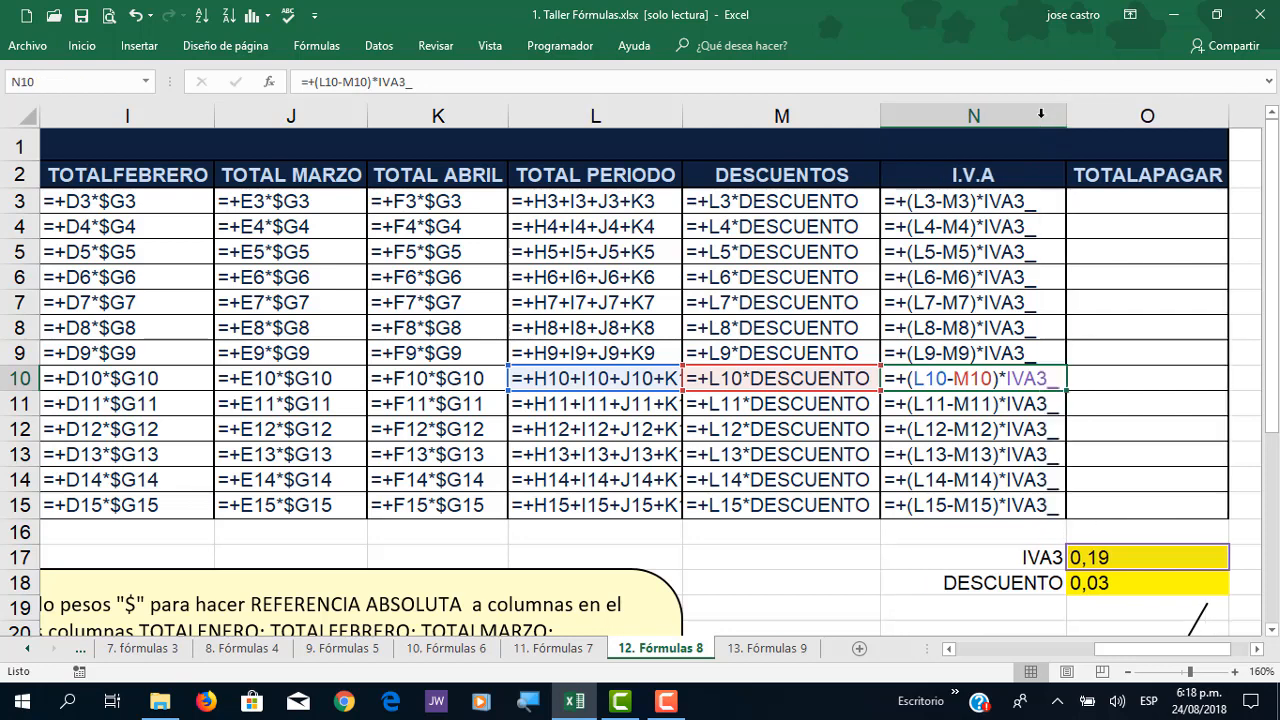
Step: Inspect the copied I.V.A formulas in column N for their row references and the named IVA3_ cell
click(998, 305)
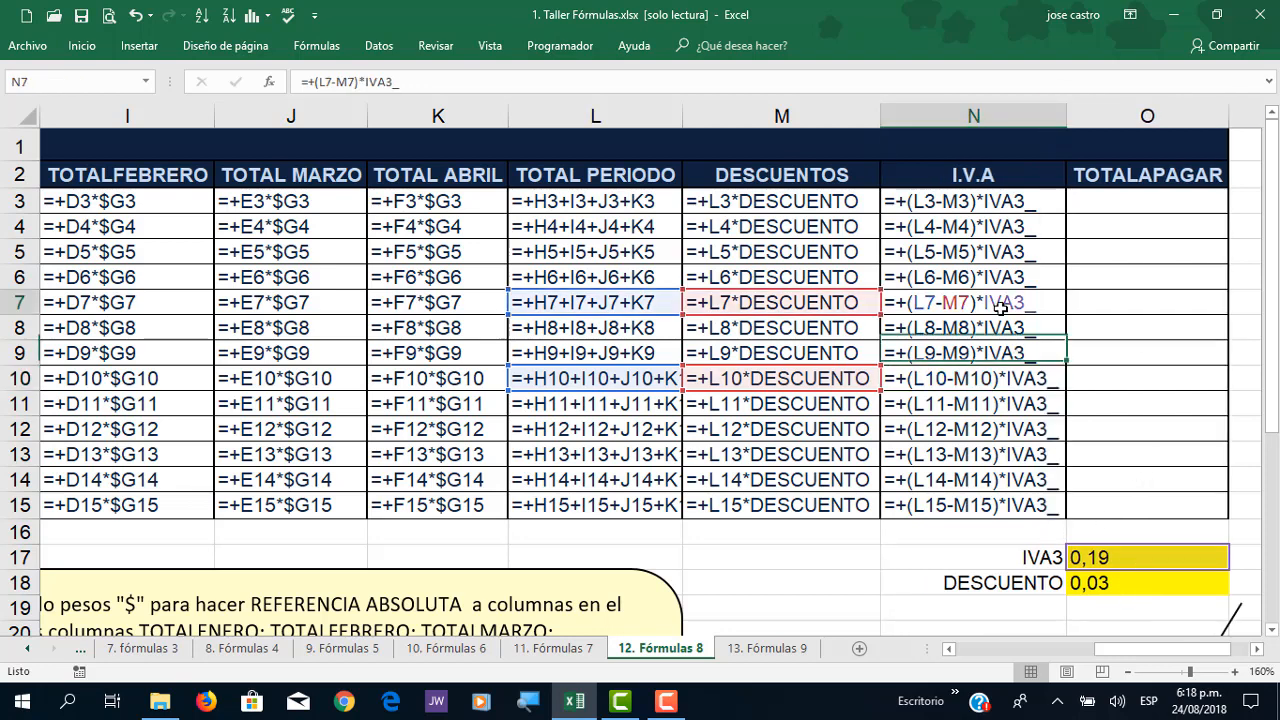
click(998, 370)
click(976, 274)
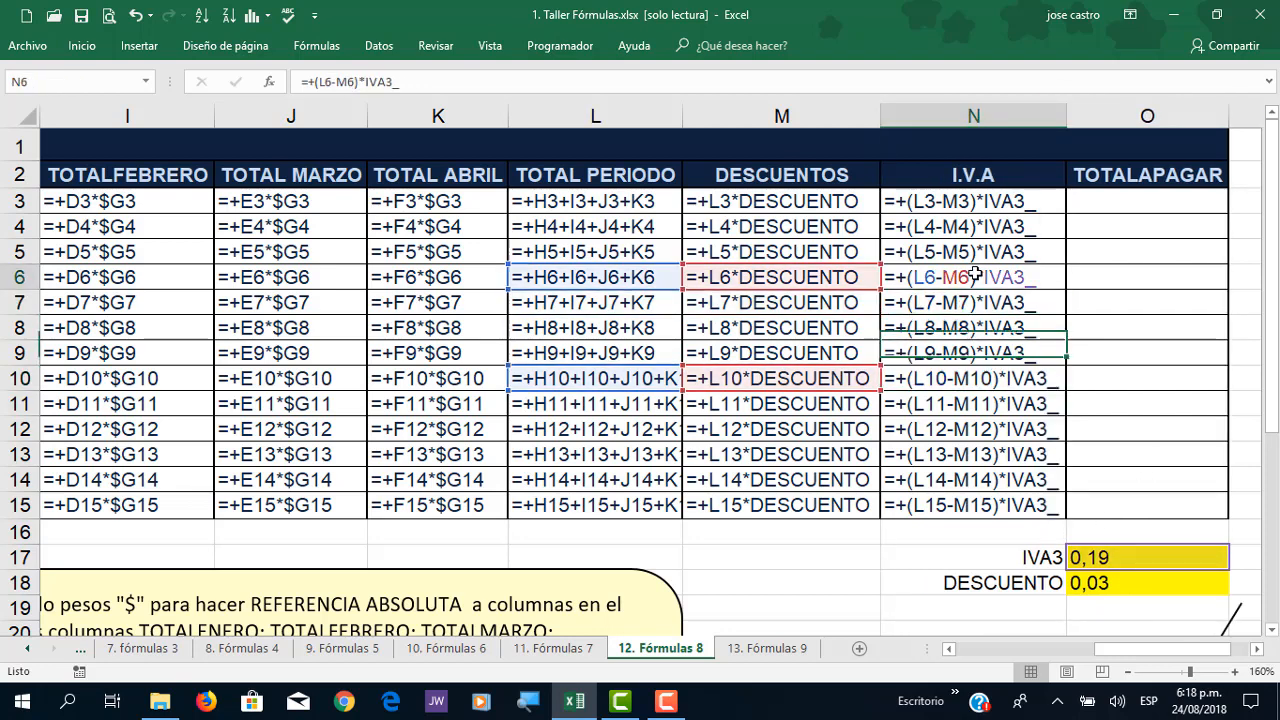
click(976, 326)
click(976, 402)
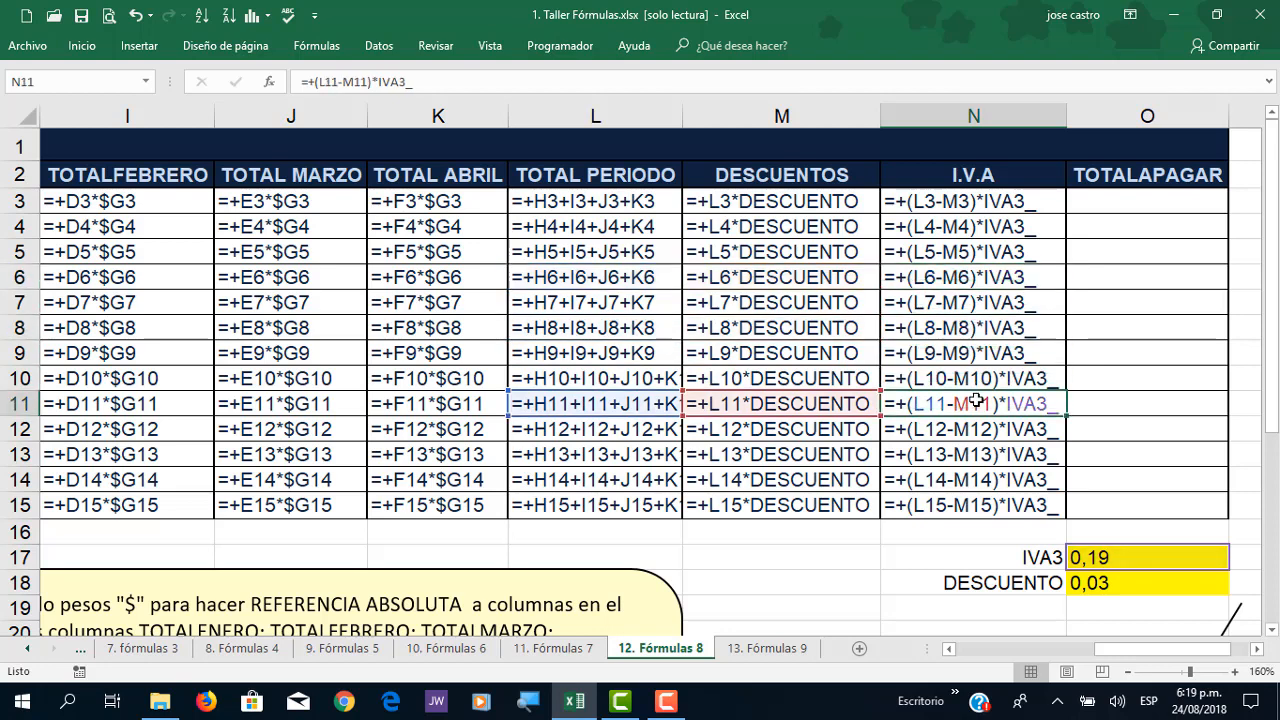
click(976, 430)
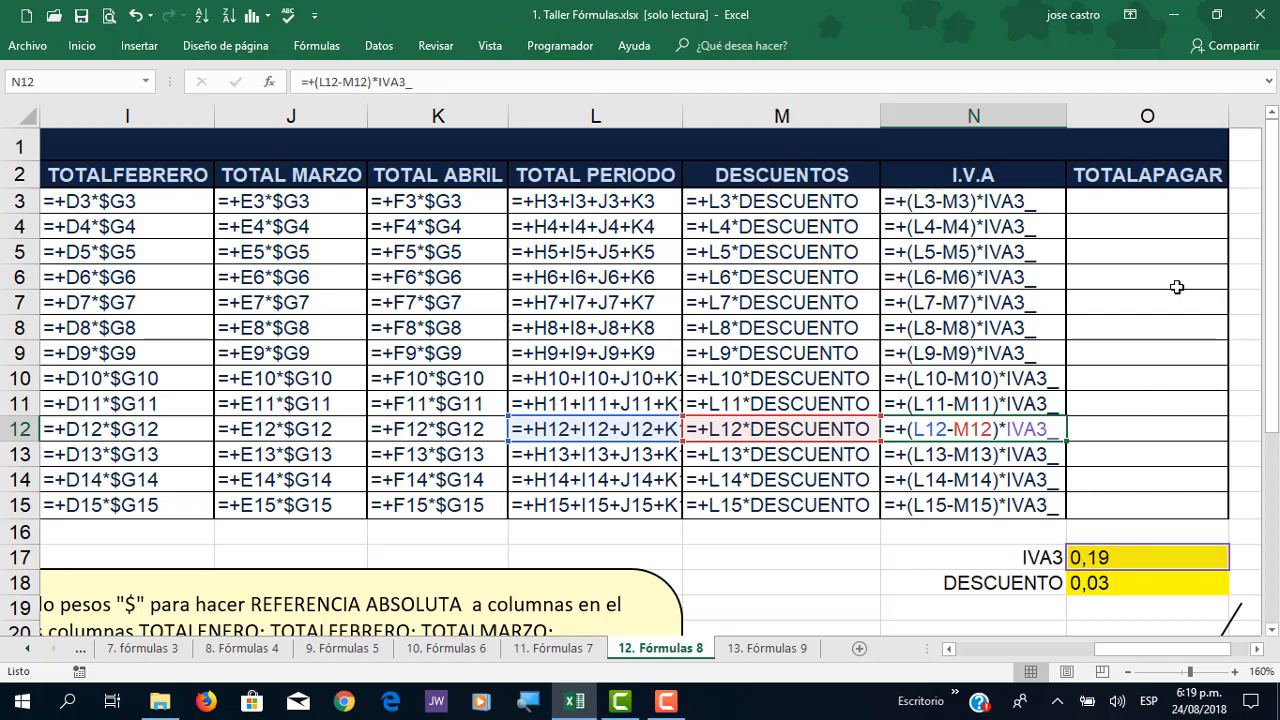
Step: Enter the TOTALAPAGAR formula +L3-M3+N3 in O3 and fill it down through O15
click(1171, 206)
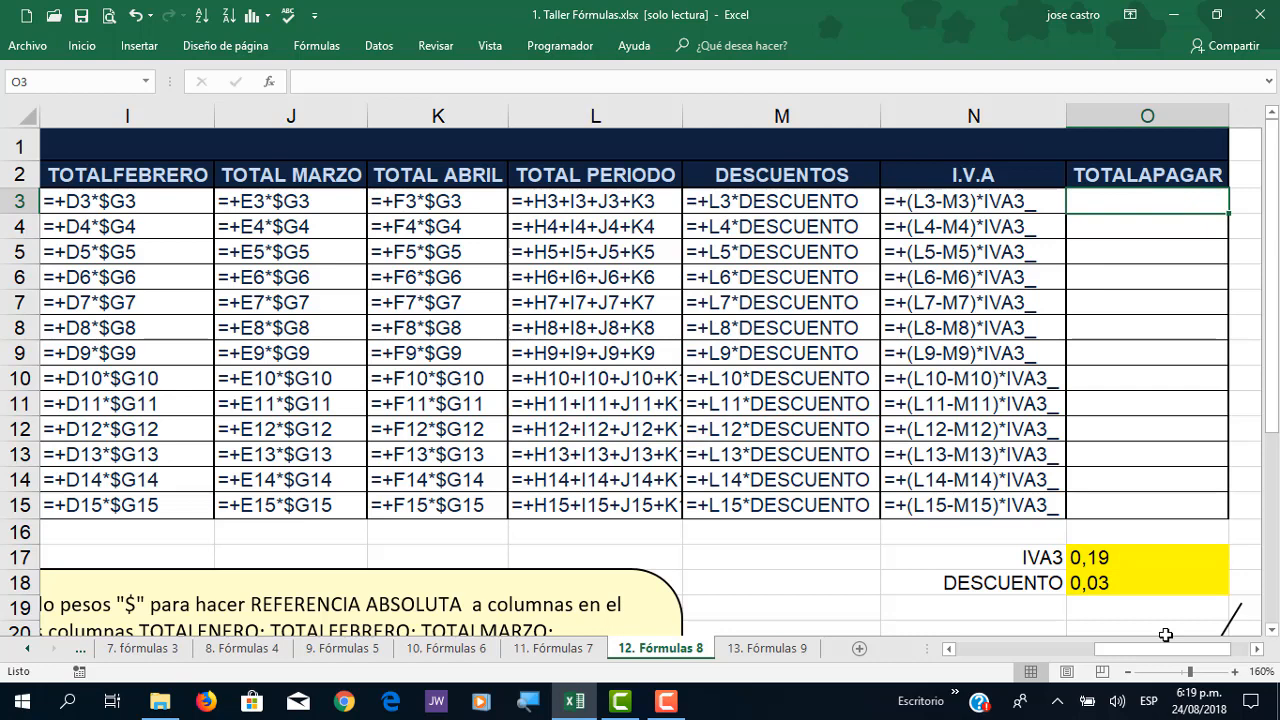
text(+)
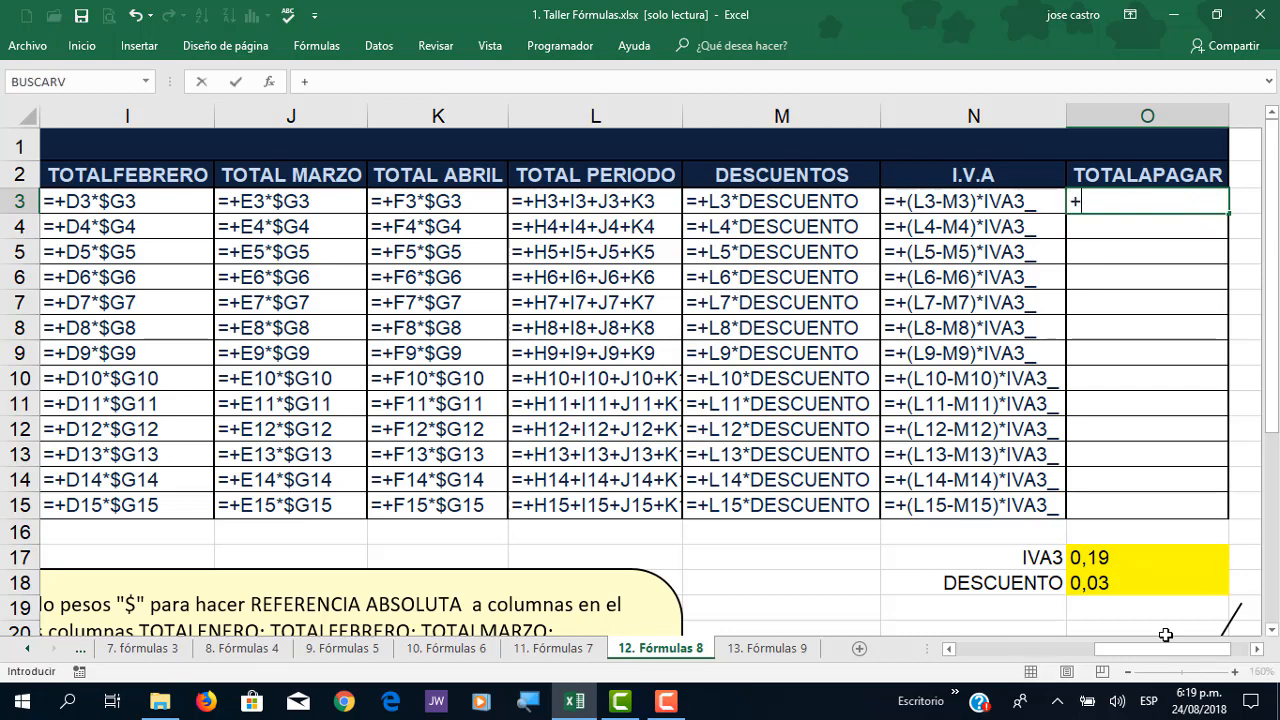
key(Left)
key(Left)
key(Left)
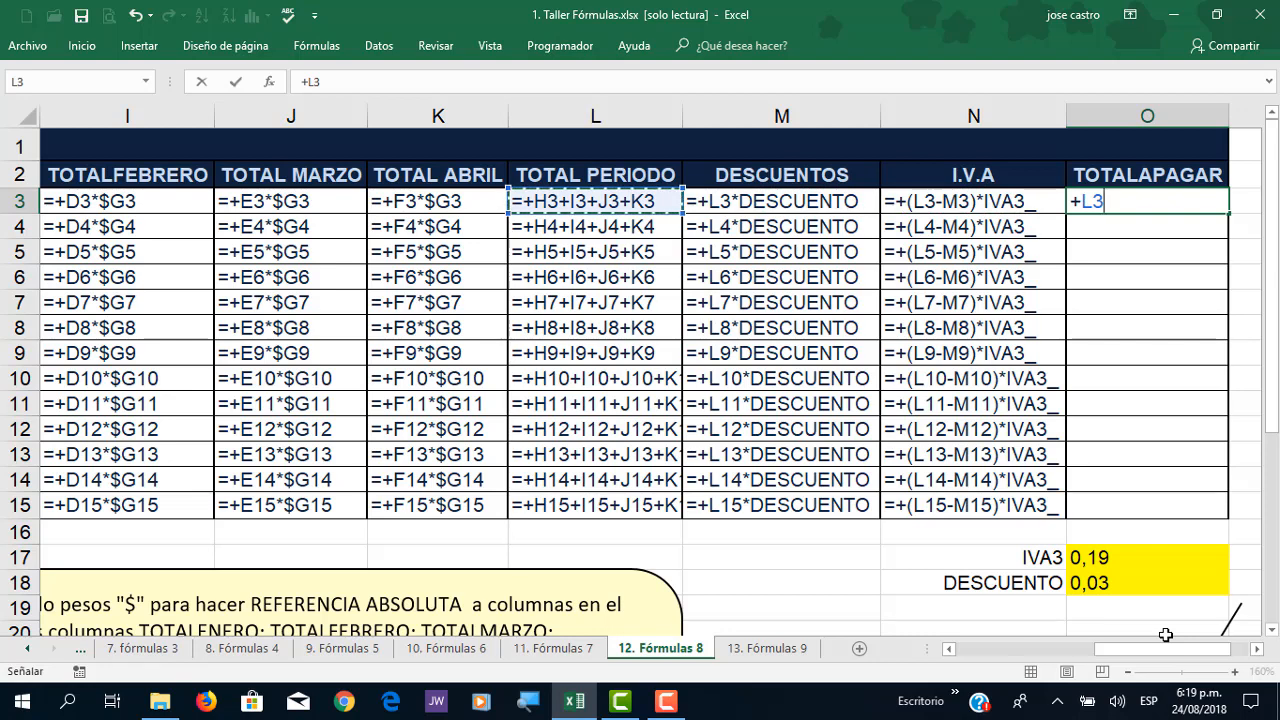
text(-)
key(Left)
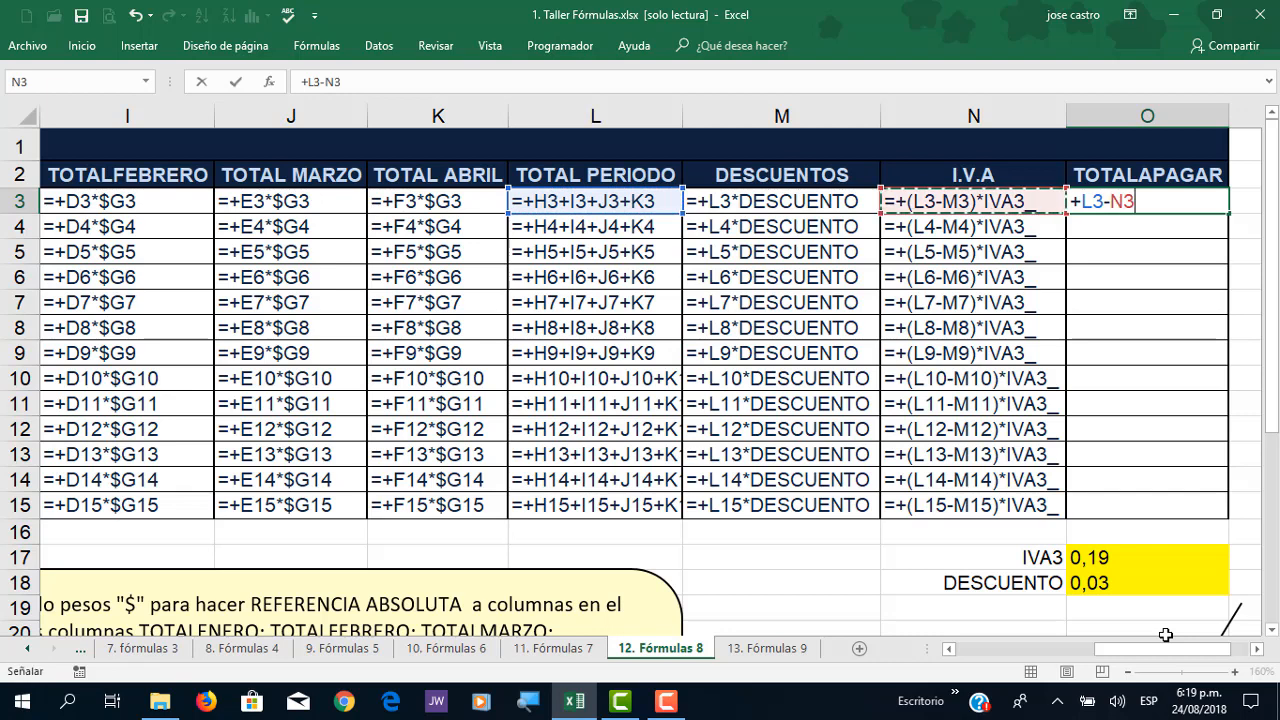
key(Left)
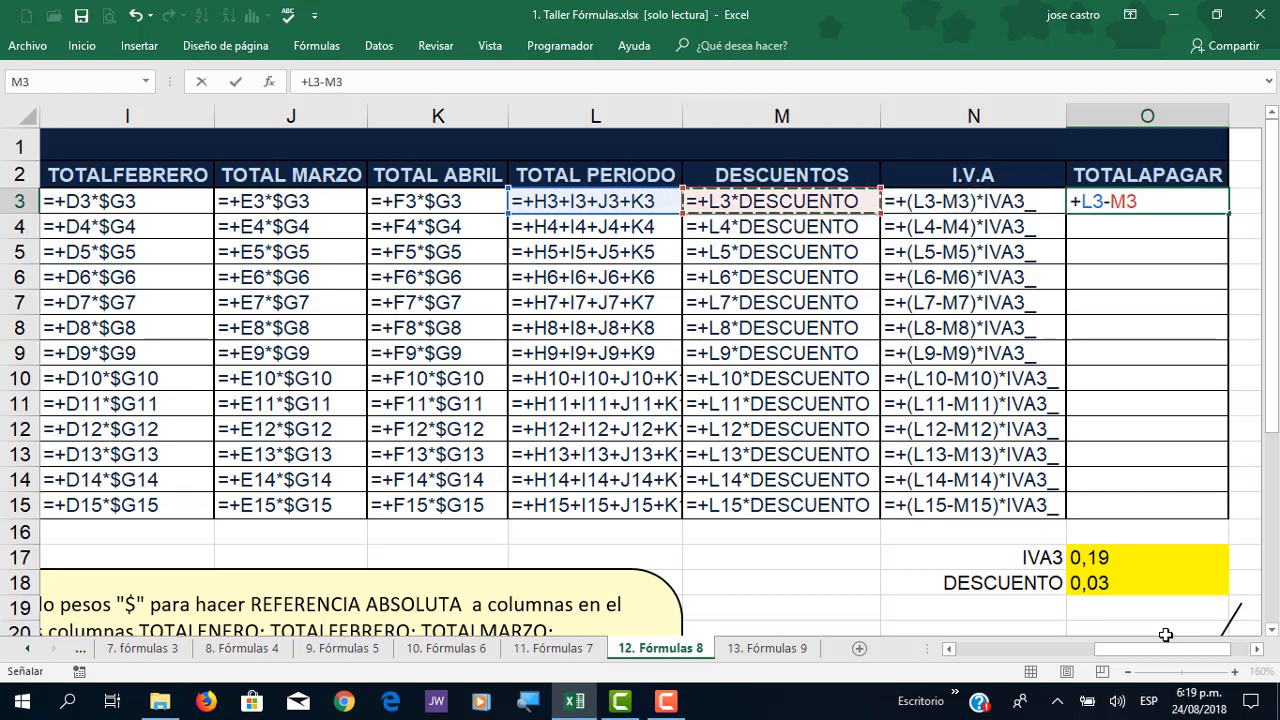
text(+)
key(Left)
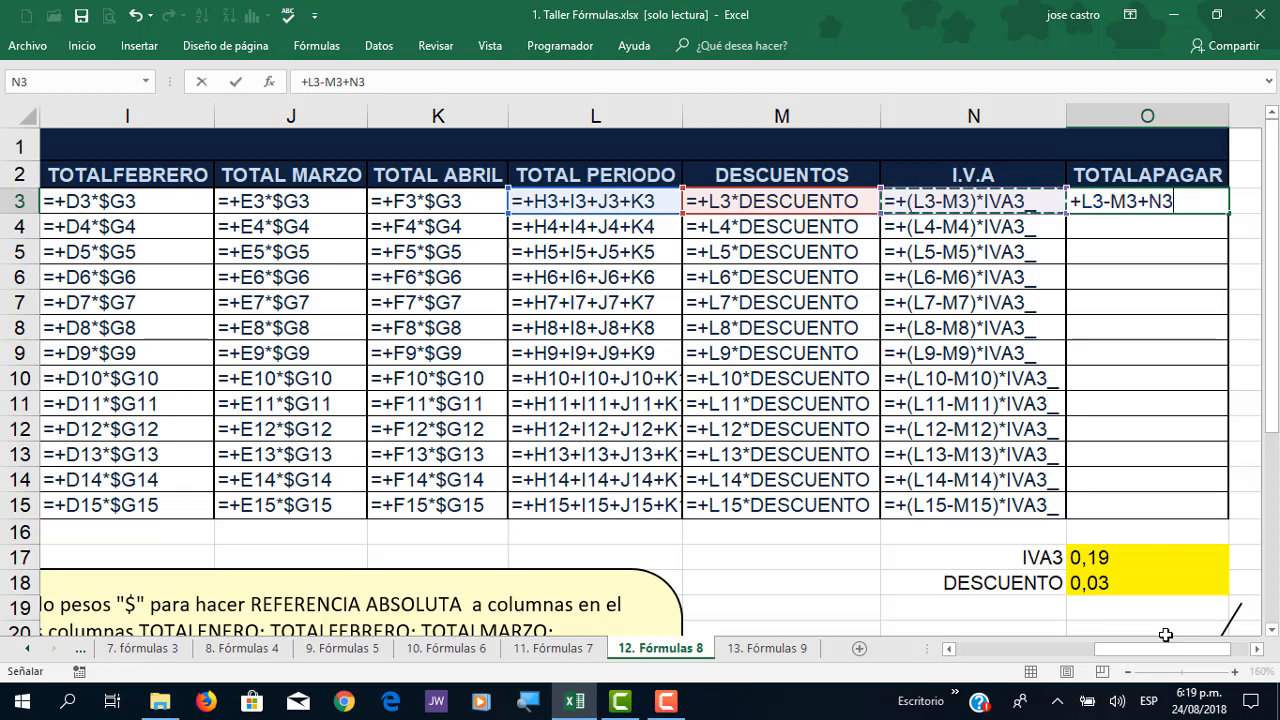
key(Return)
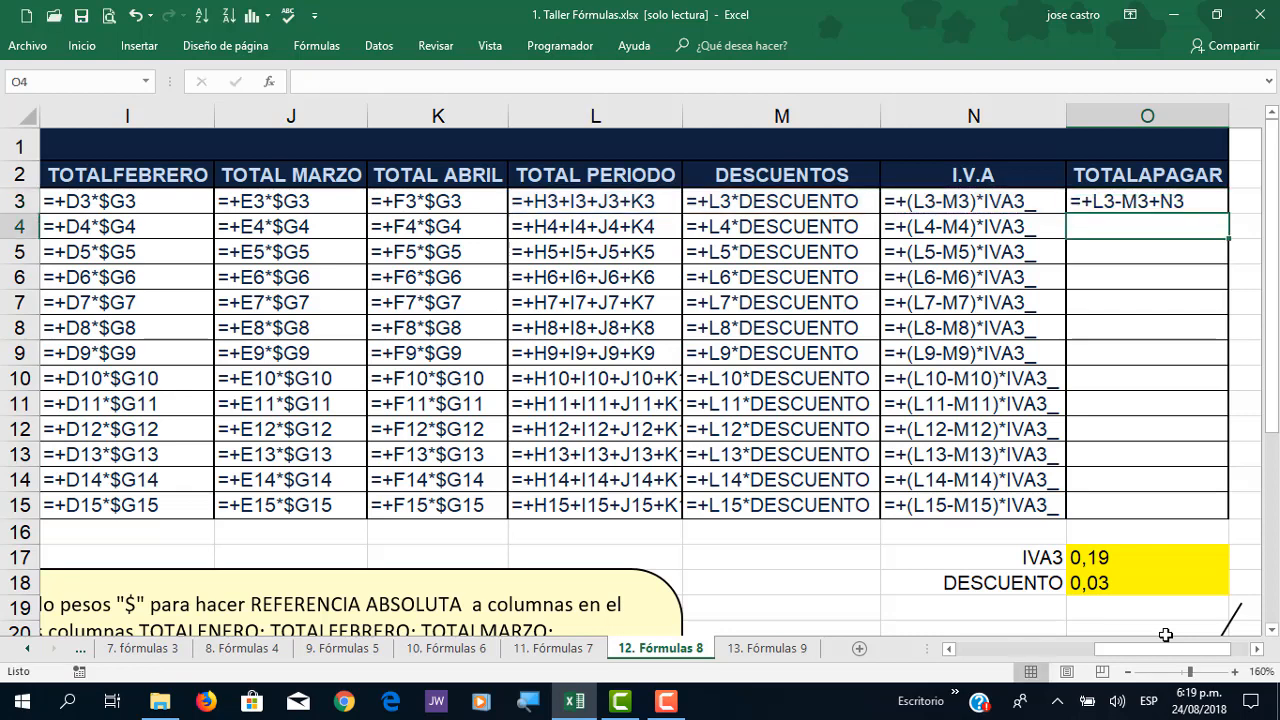
click(1165, 202)
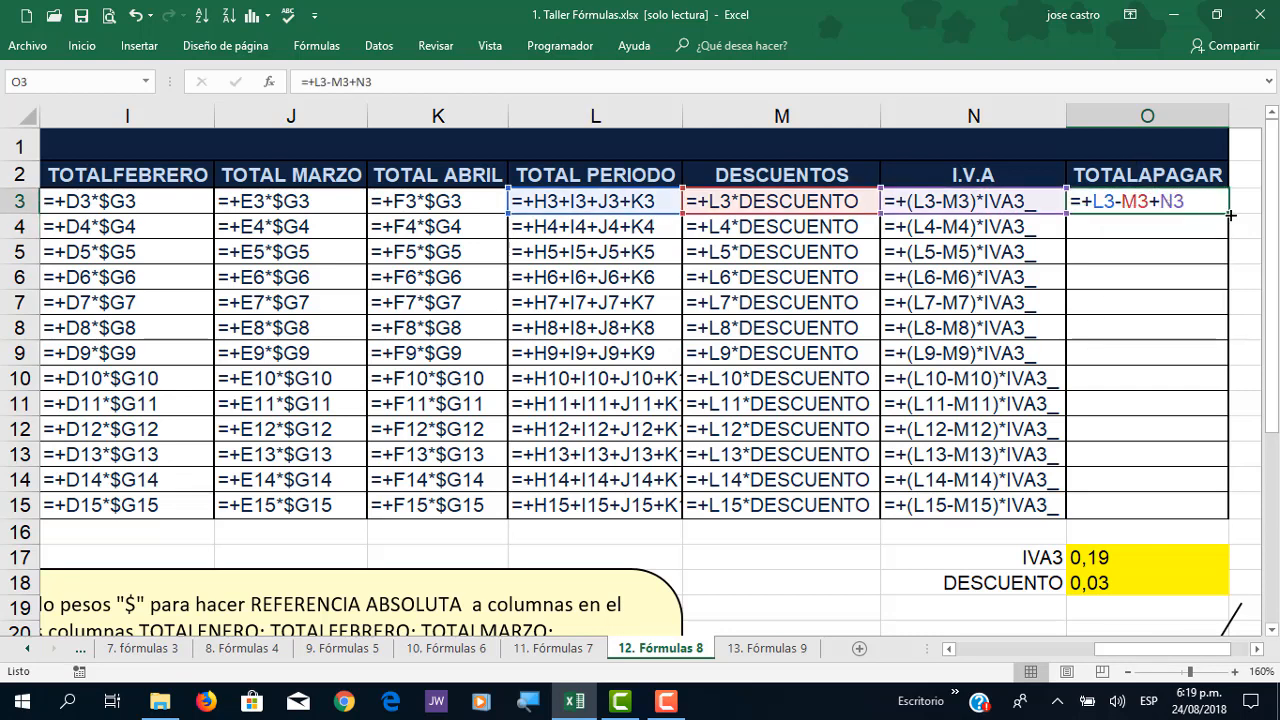
drag(1227, 213, 1216, 518)
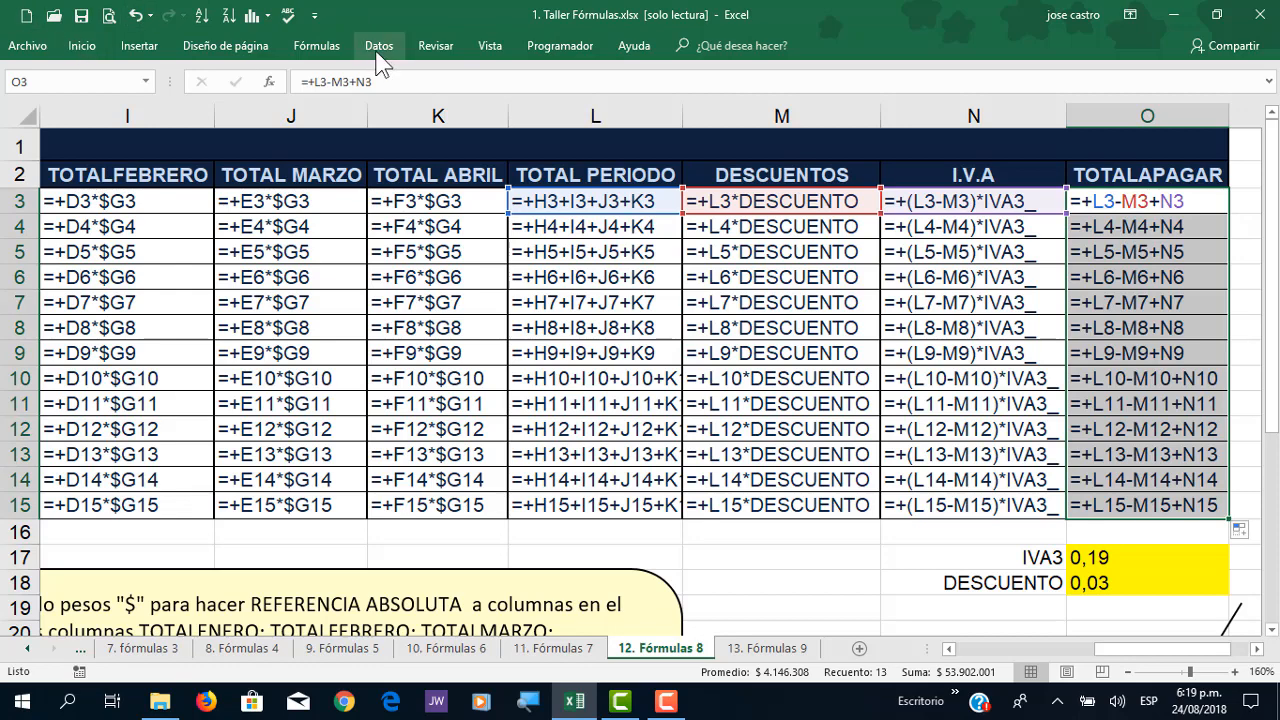
Step: Switch the Fórmulas 8 sheet from showing formulas back to values and fit all column widths to their contents
click(316, 46)
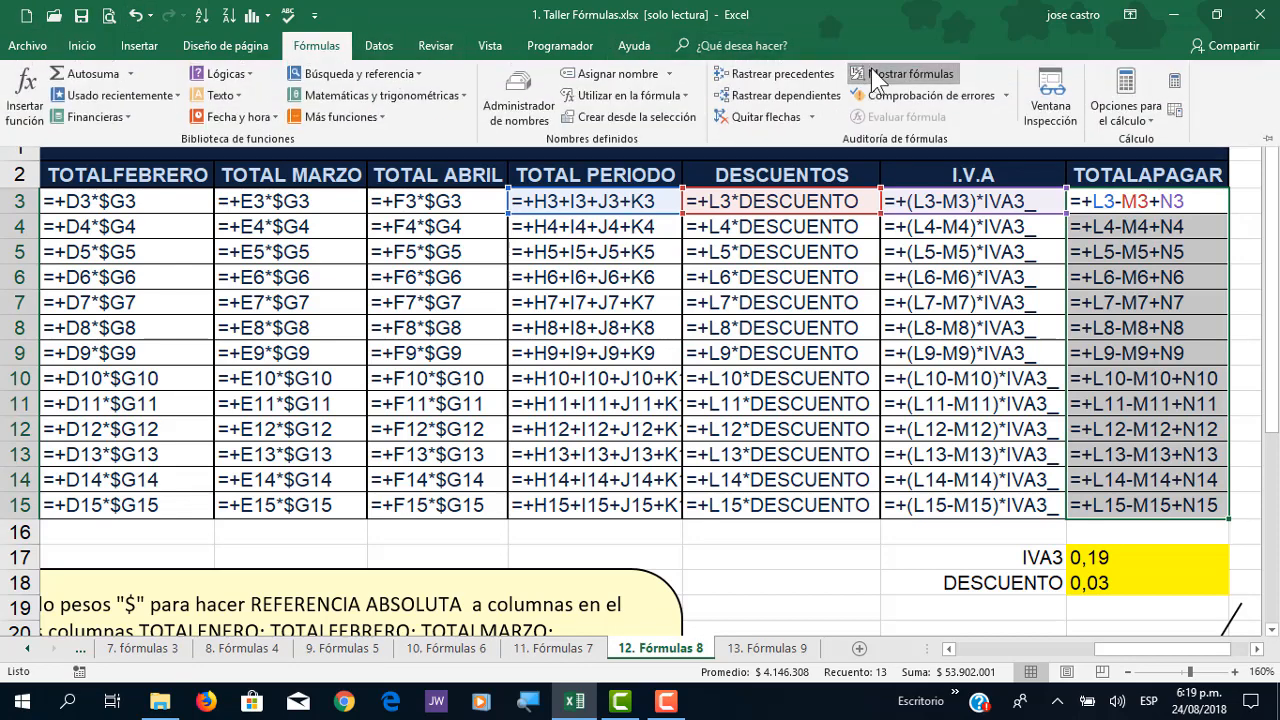
click(872, 74)
click(163, 172)
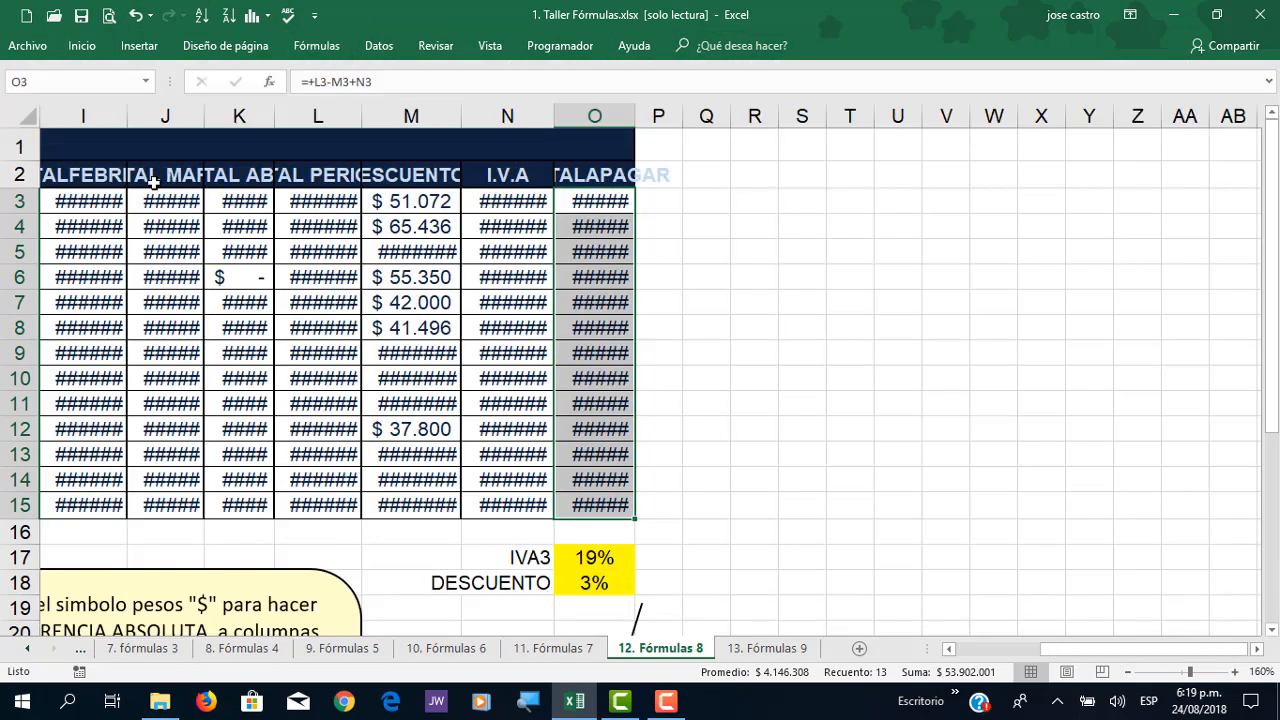
click(23, 120)
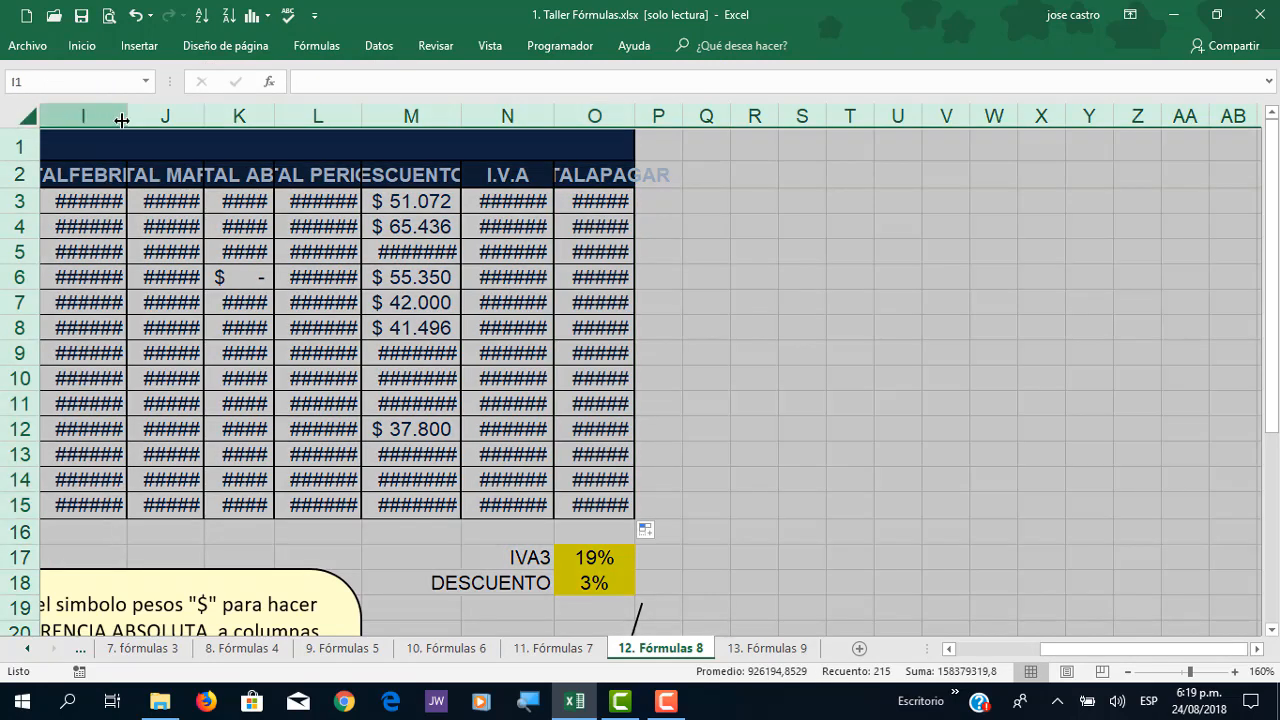
double_click(127, 116)
click(668, 411)
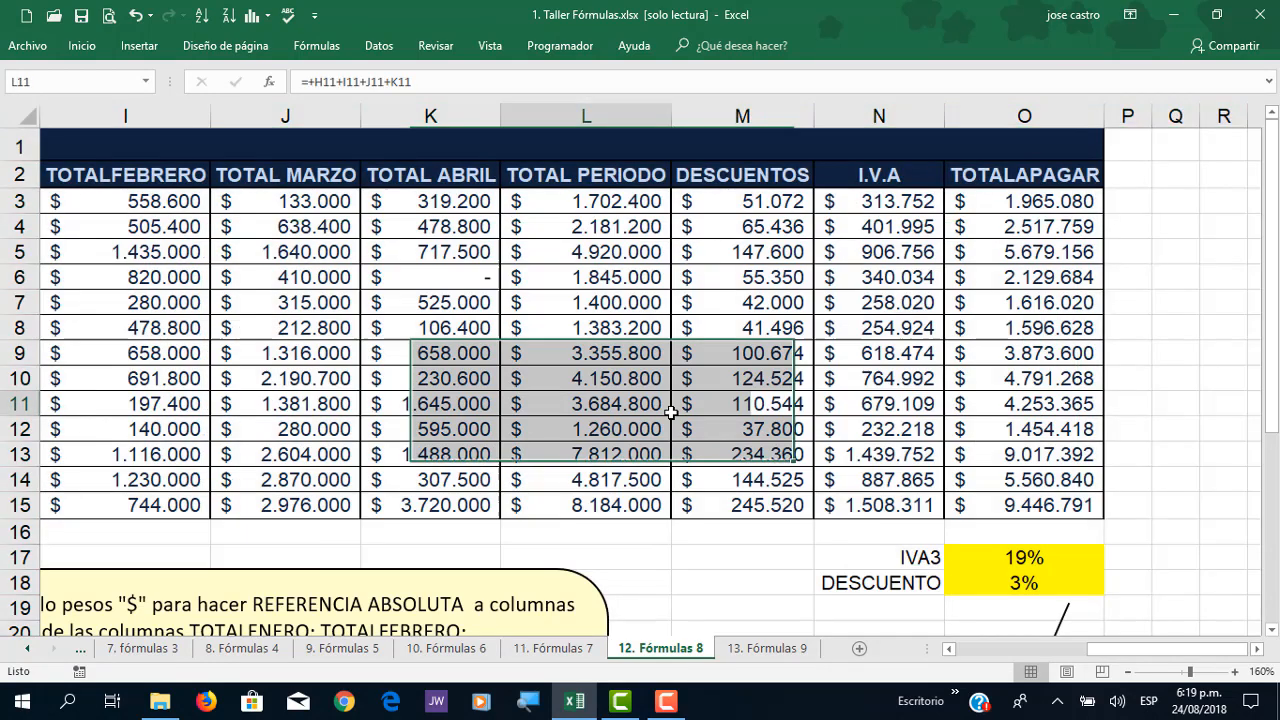
Step: Review the row 3 calculations from TOTAL PERIODO to TOTALAPAGAR, including the named DESCUENTO reference in M3 and the I.V.A formula in N3
click(580, 203)
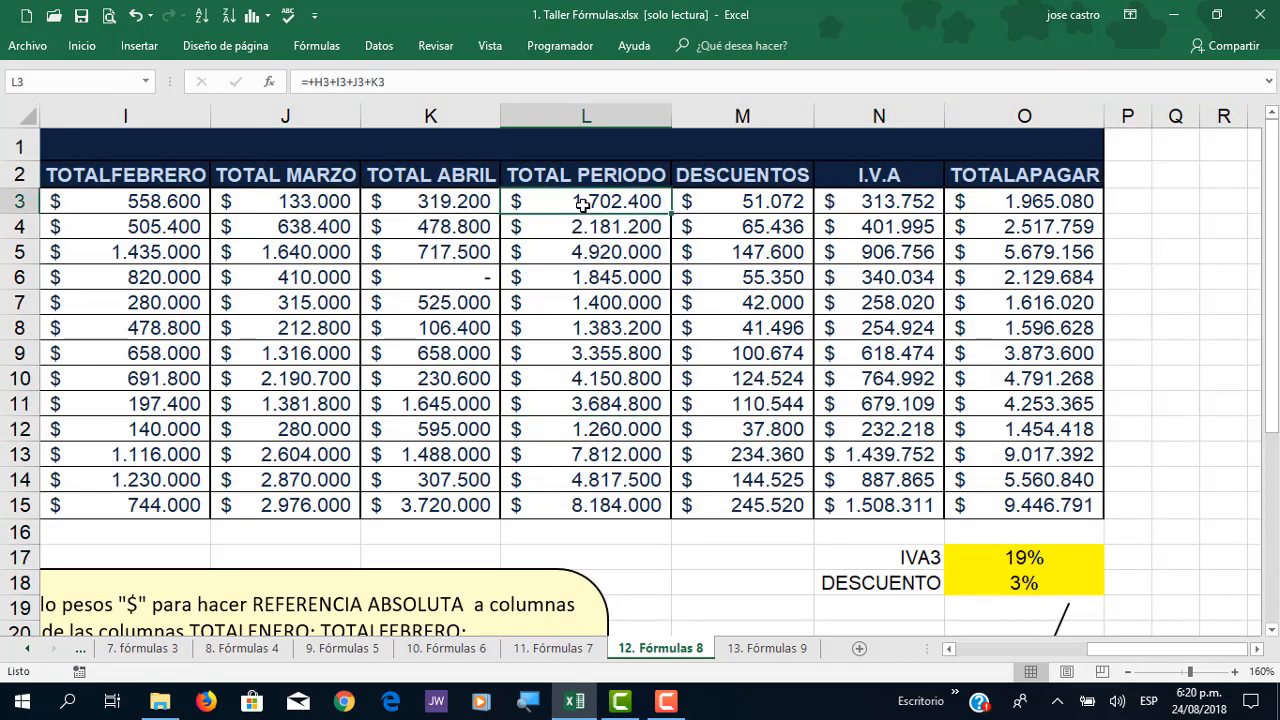
drag(1100, 648, 1092, 690)
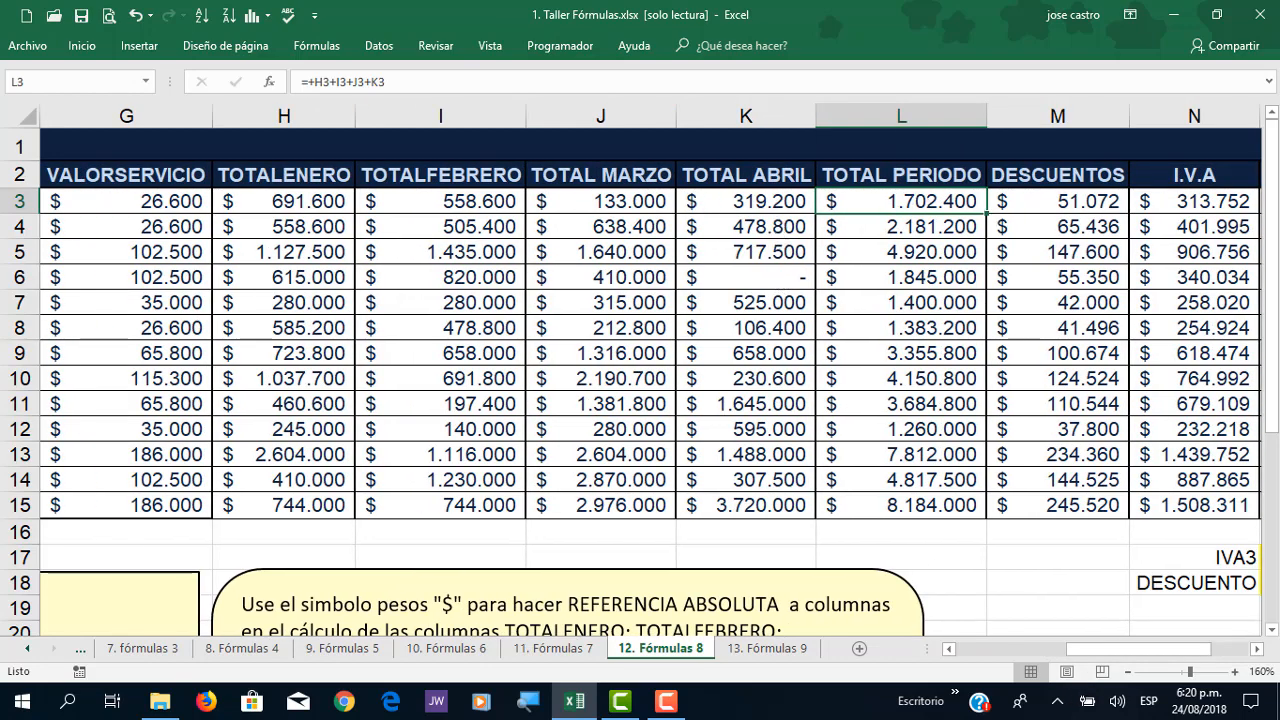
key(Right)
key(Right)
key(Right)
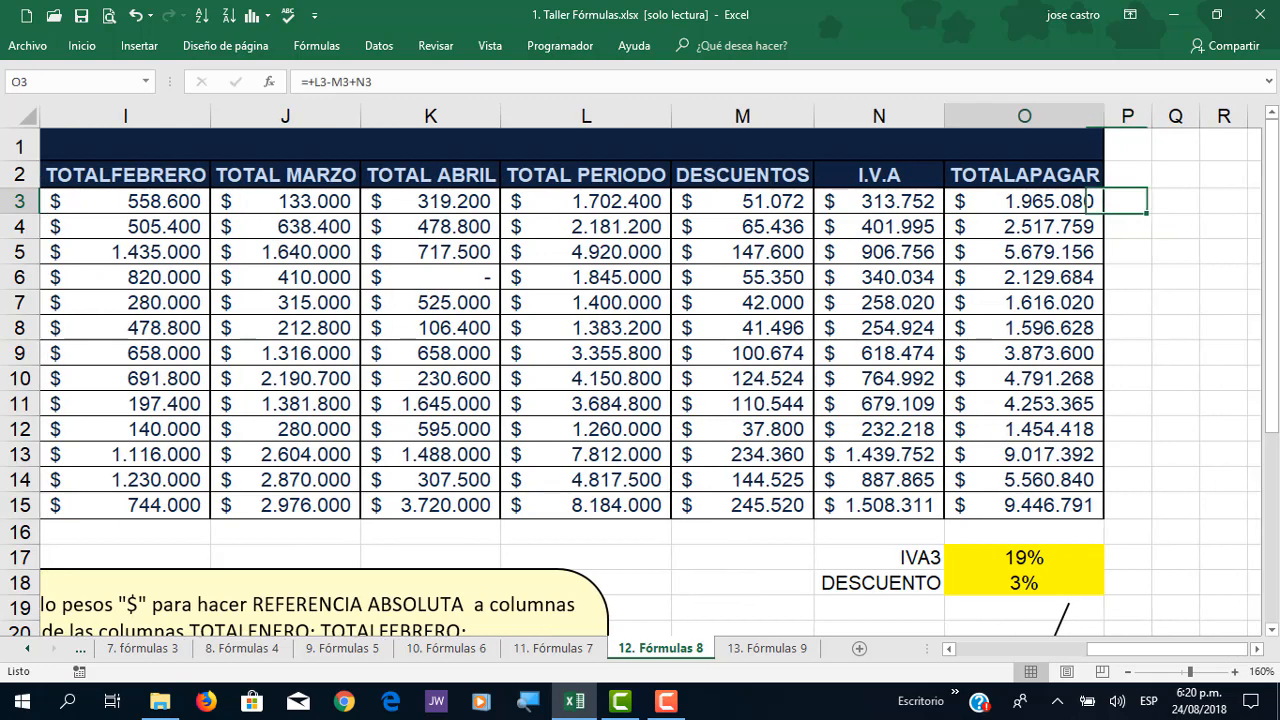
key(Left)
key(Left)
key(Left)
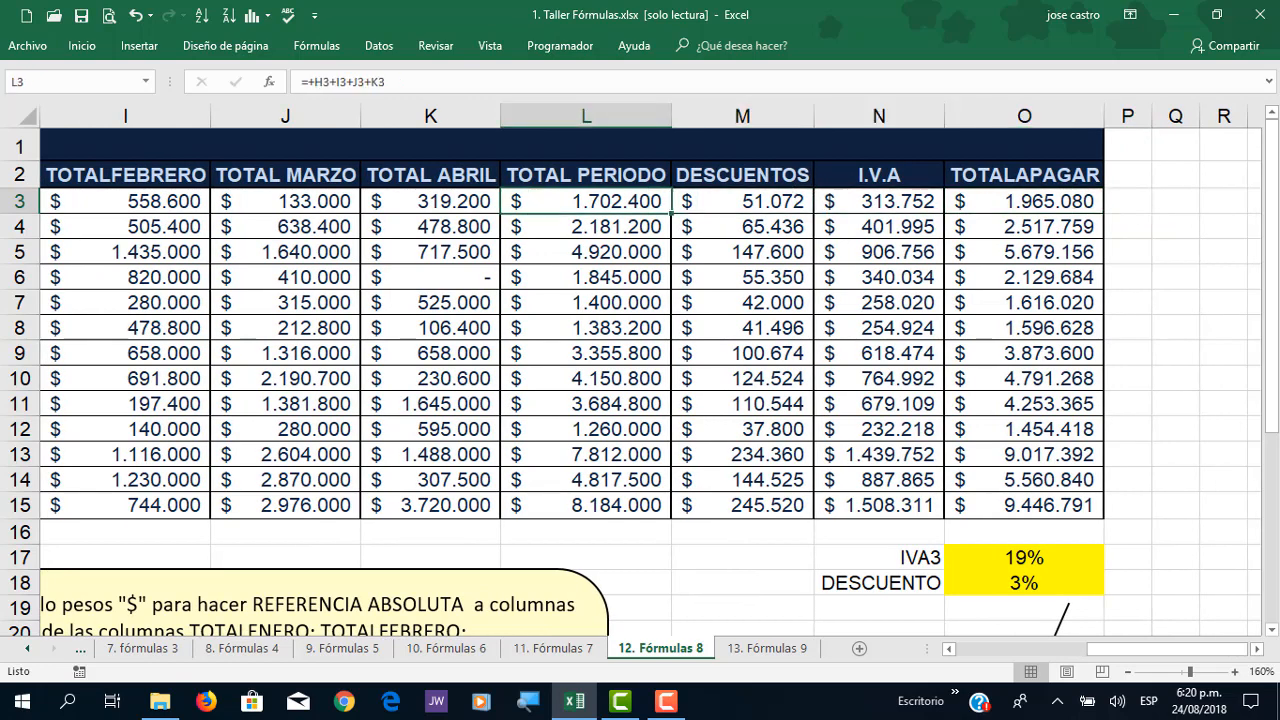
key(Right)
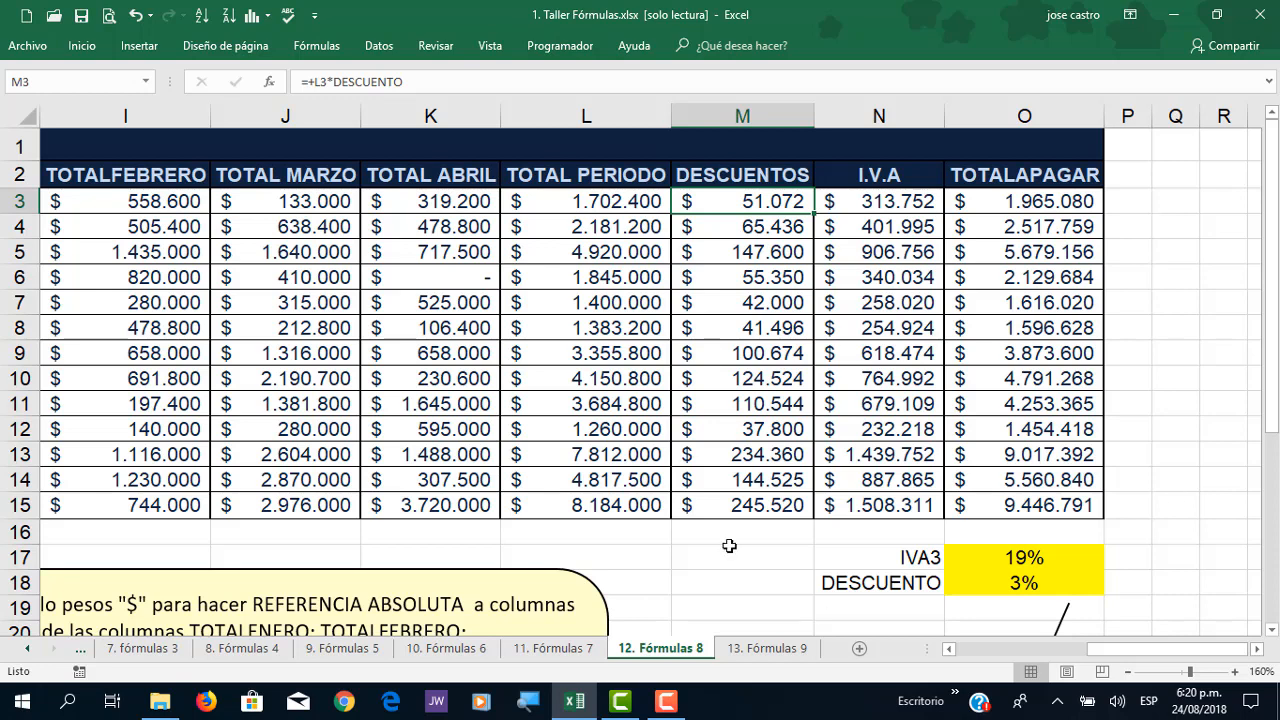
double_click(737, 203)
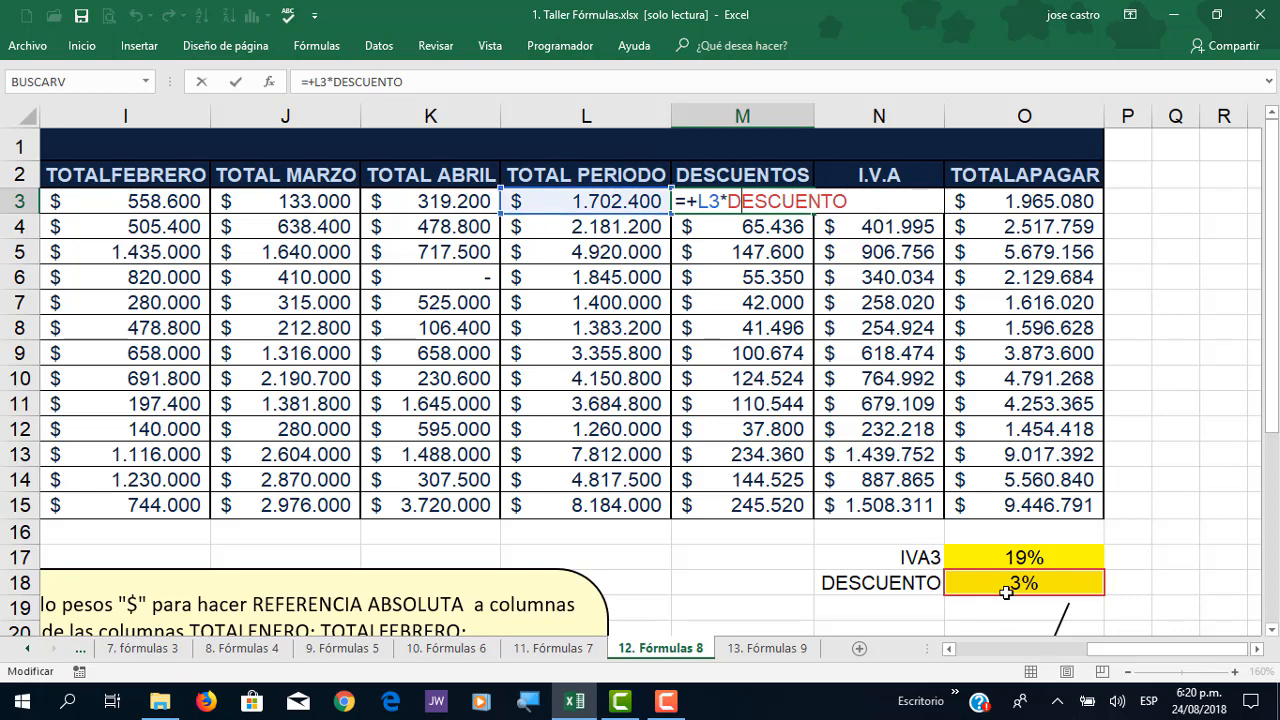
key(Return)
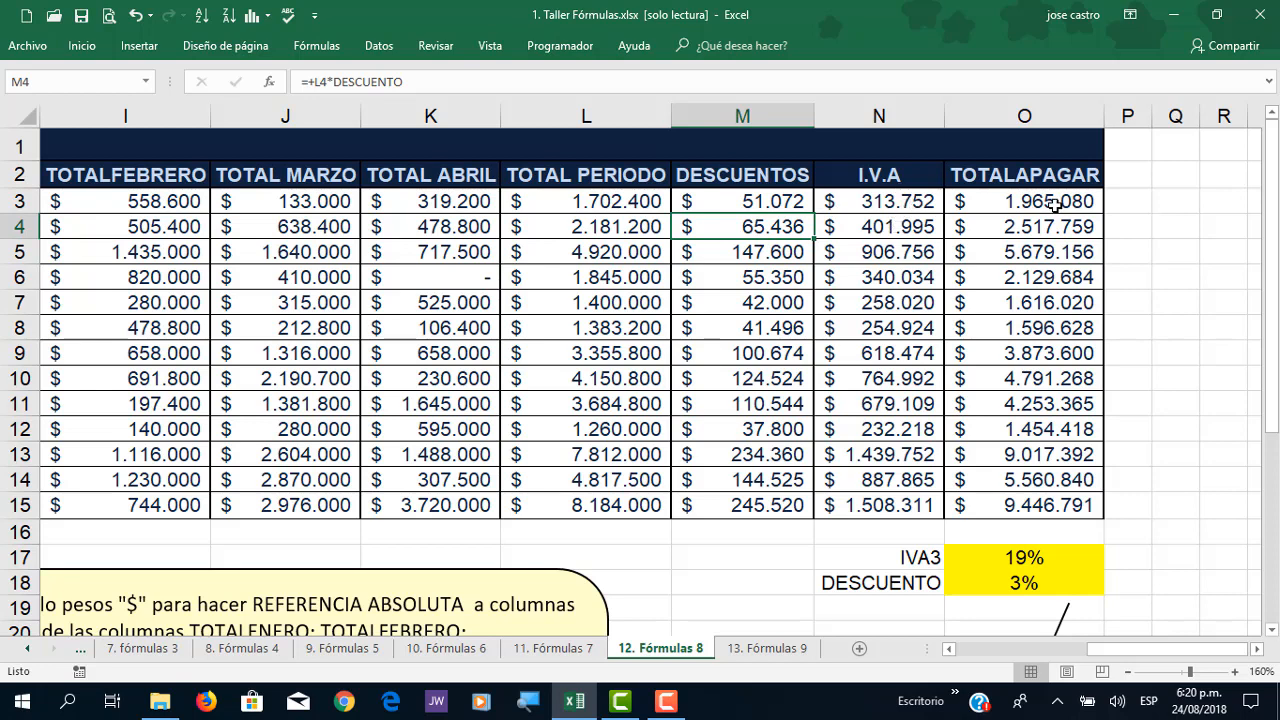
click(900, 194)
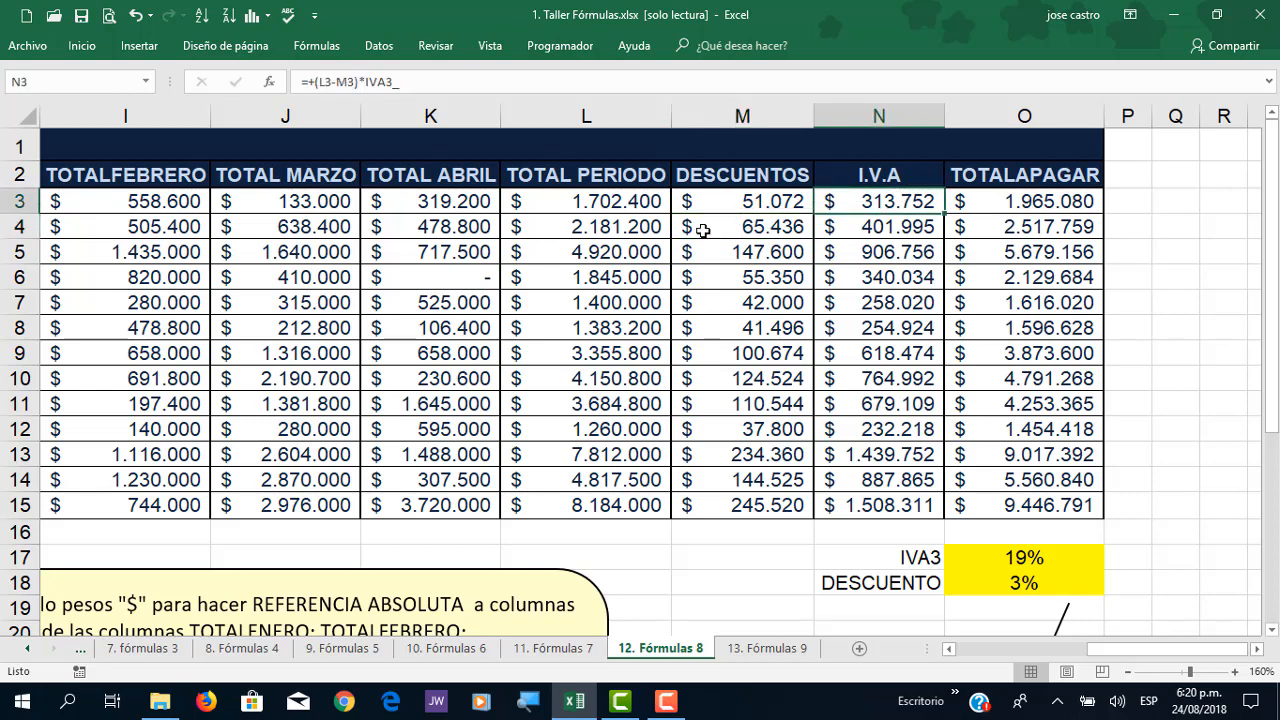
Step: On the Fórmulas 9 sheet, enter the multiplication formula +B3*C2 in C3, using the row and column headers with relative references
click(741, 650)
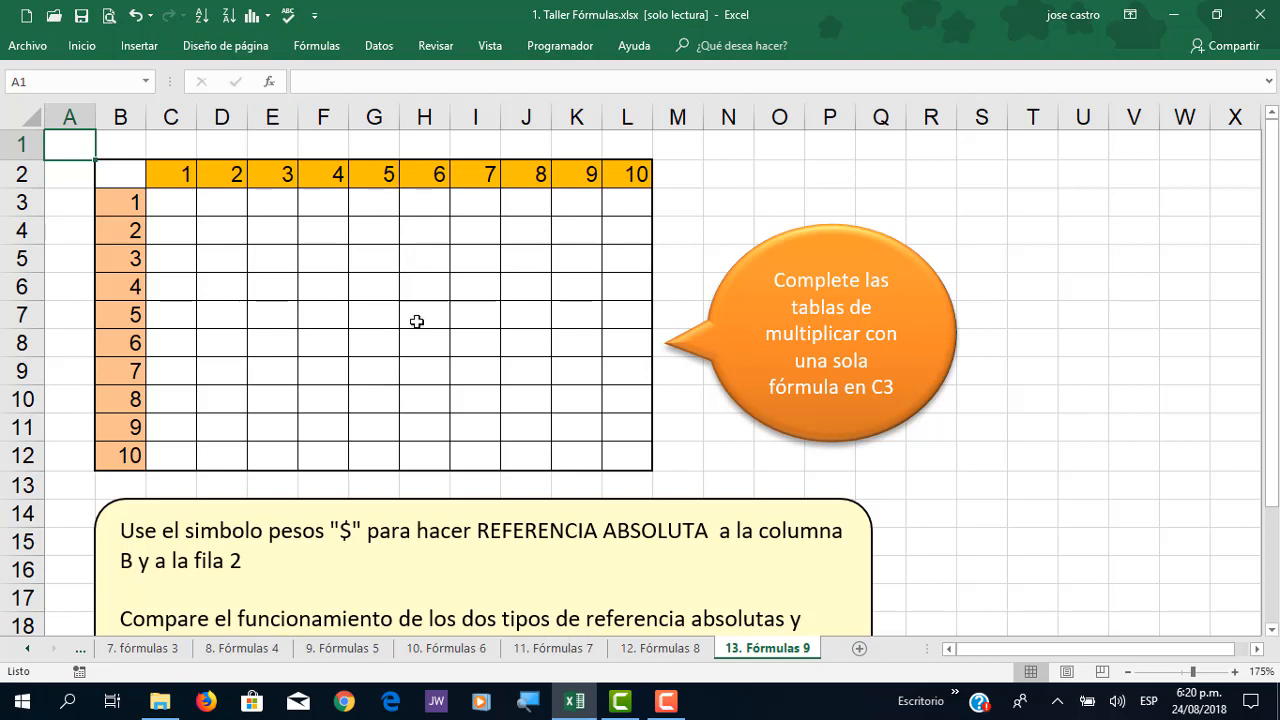
click(121, 203)
drag(121, 203, 134, 455)
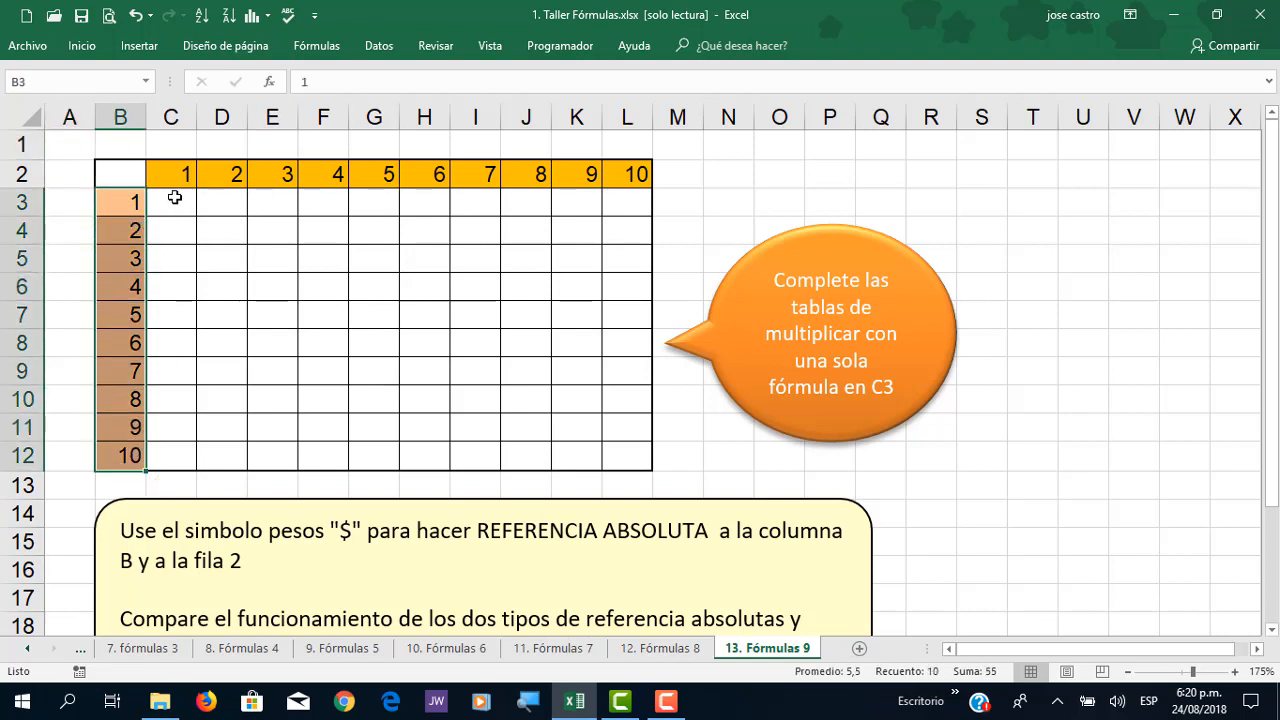
drag(180, 180, 620, 175)
click(161, 200)
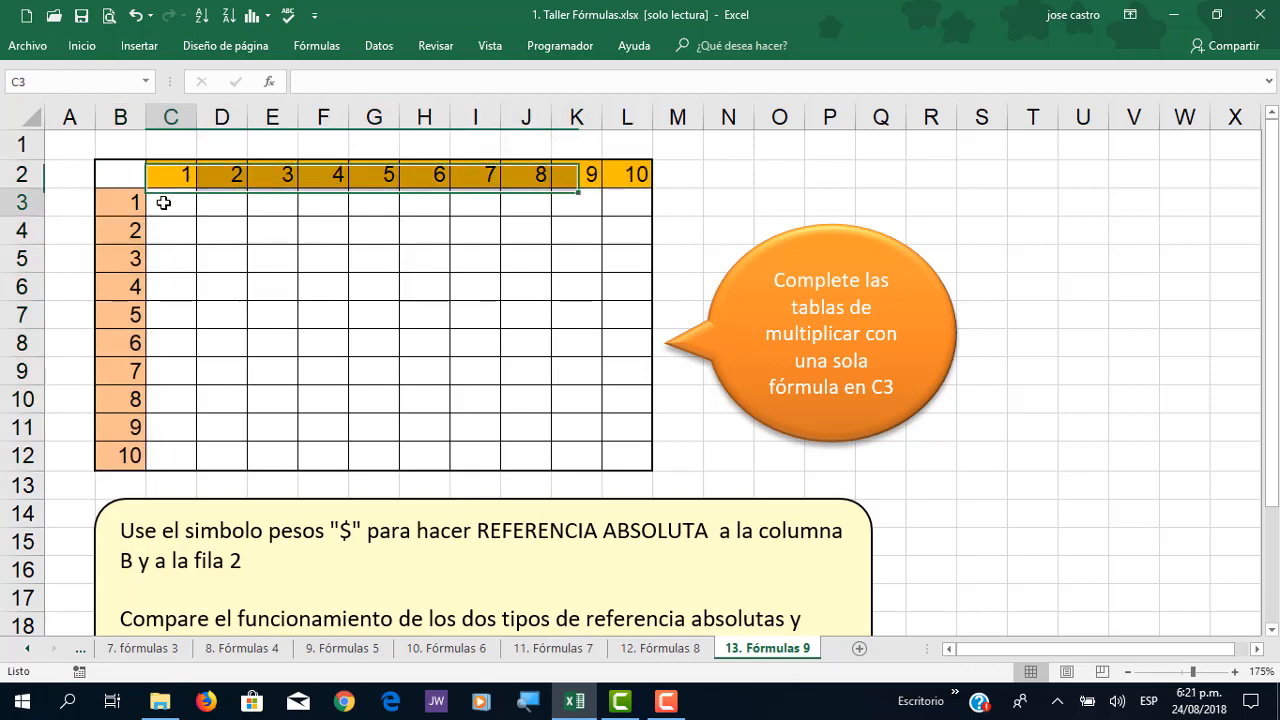
text(+)
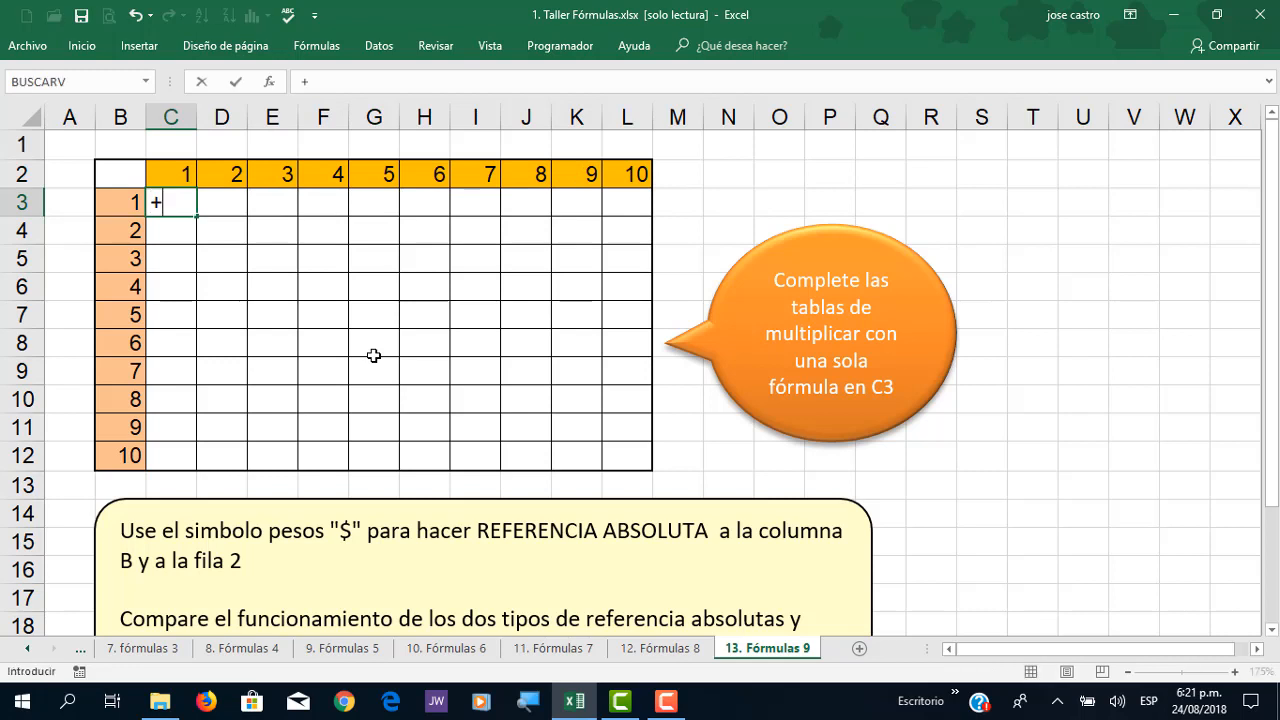
key(Left)
text(*)
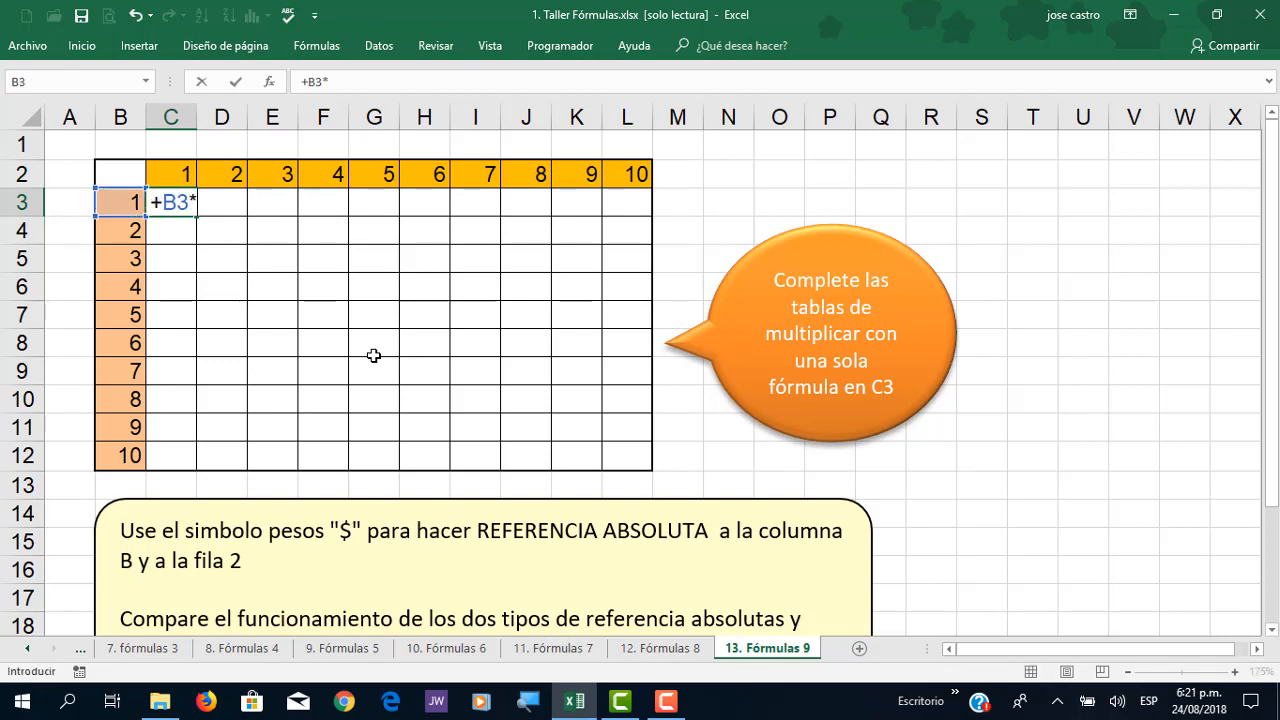
key(Up)
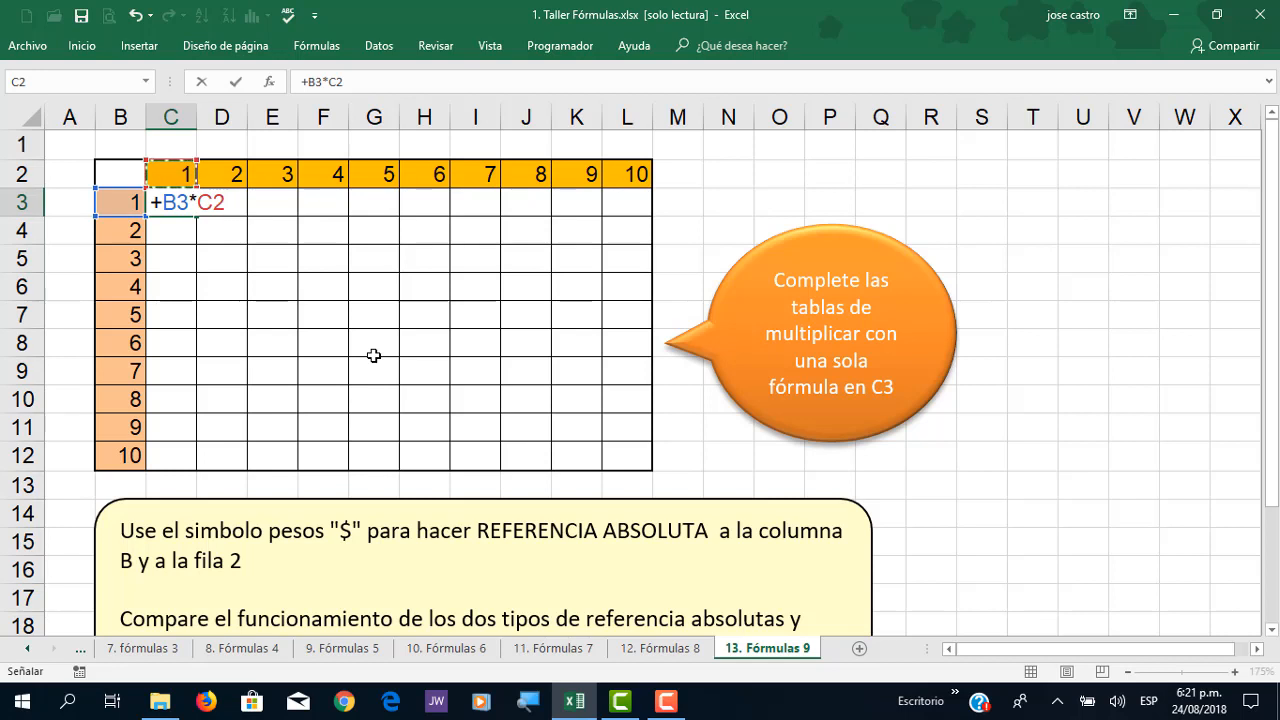
key(Return)
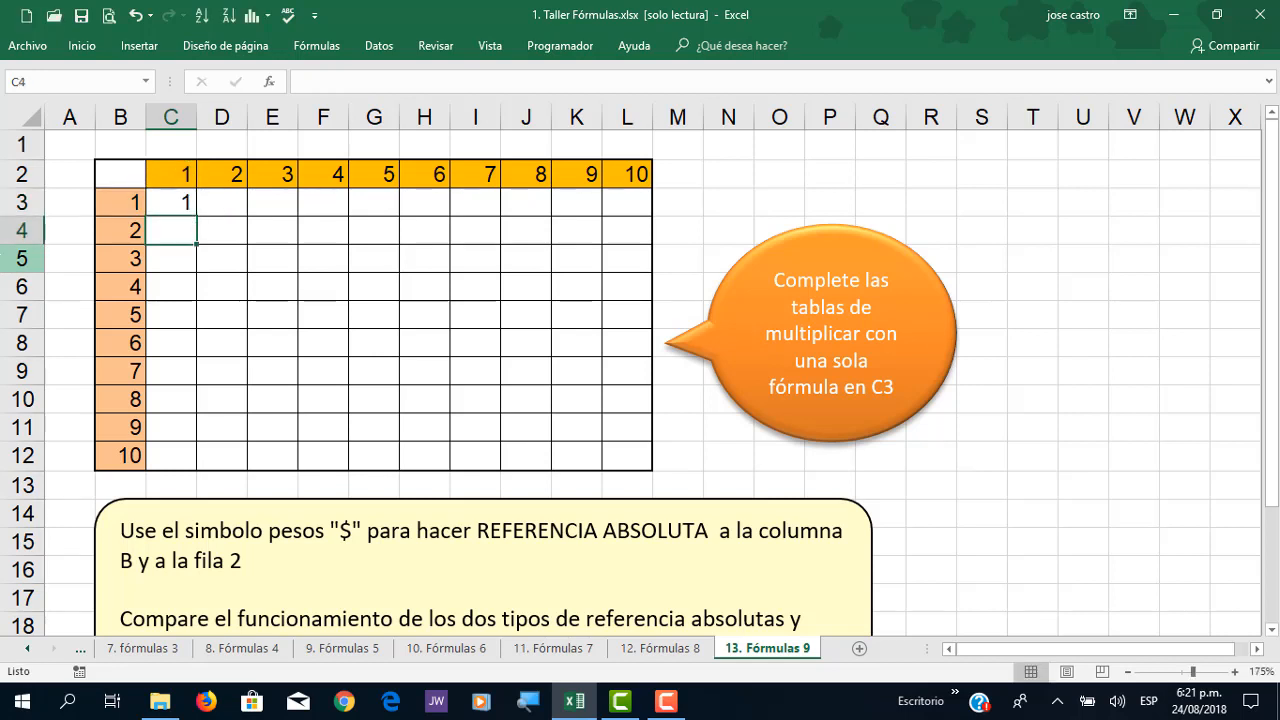
Step: Show formulas instead of results on the Fórmulas 9 sheet
click(174, 207)
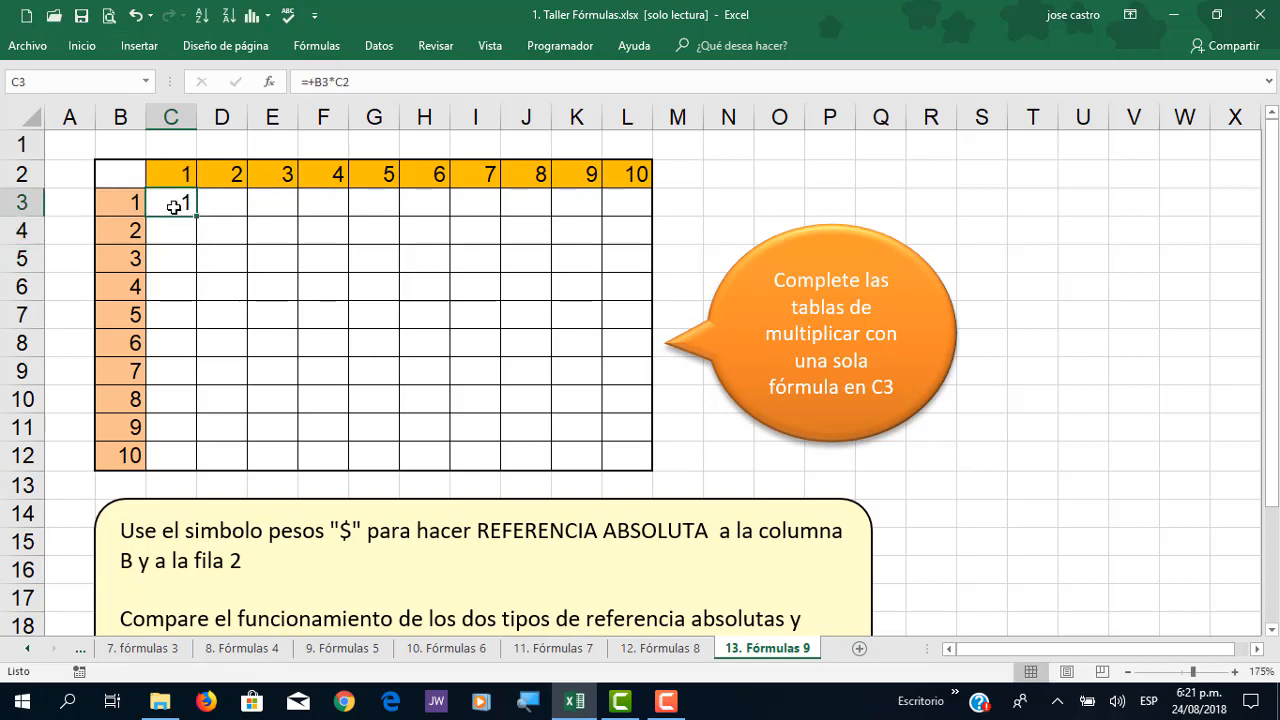
click(198, 220)
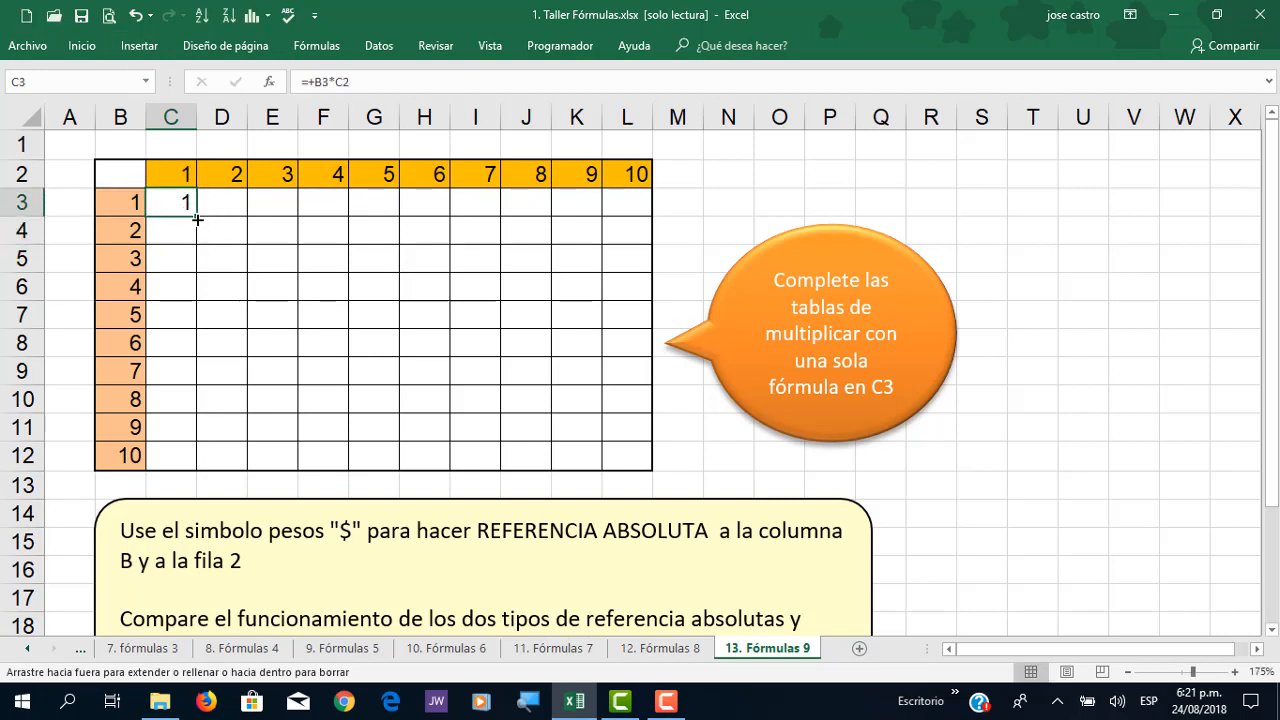
click(316, 46)
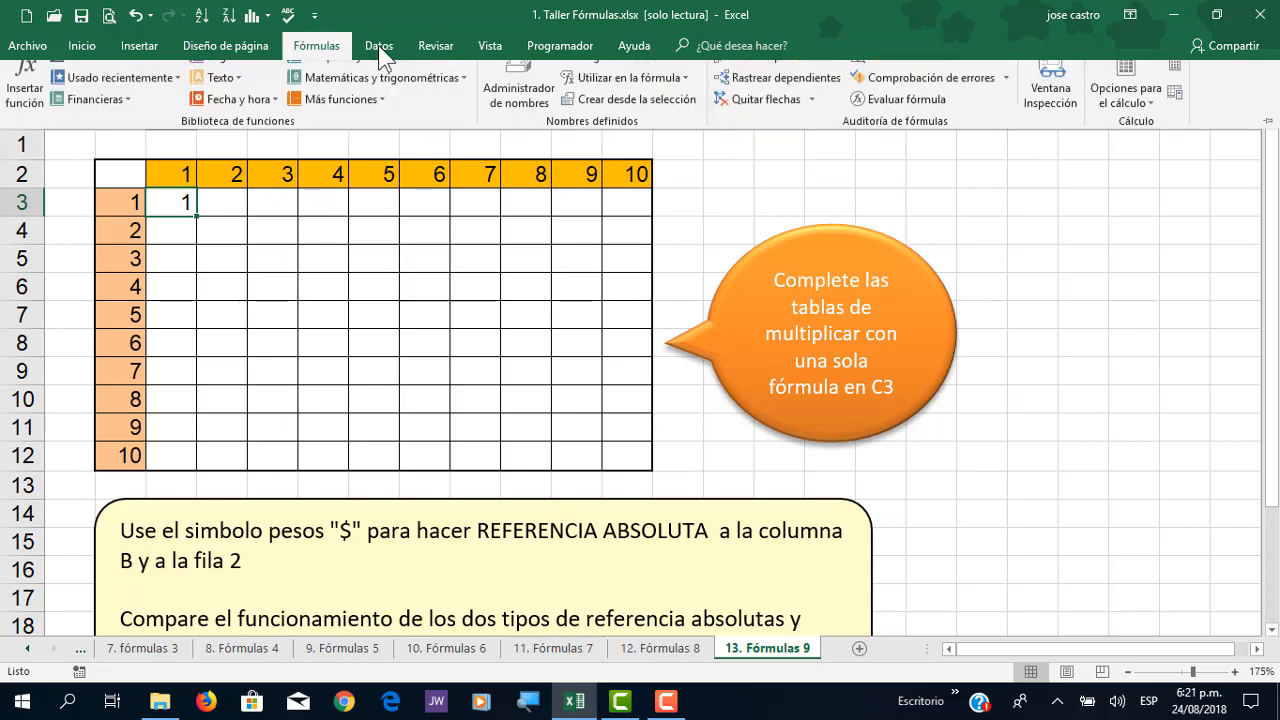
click(935, 78)
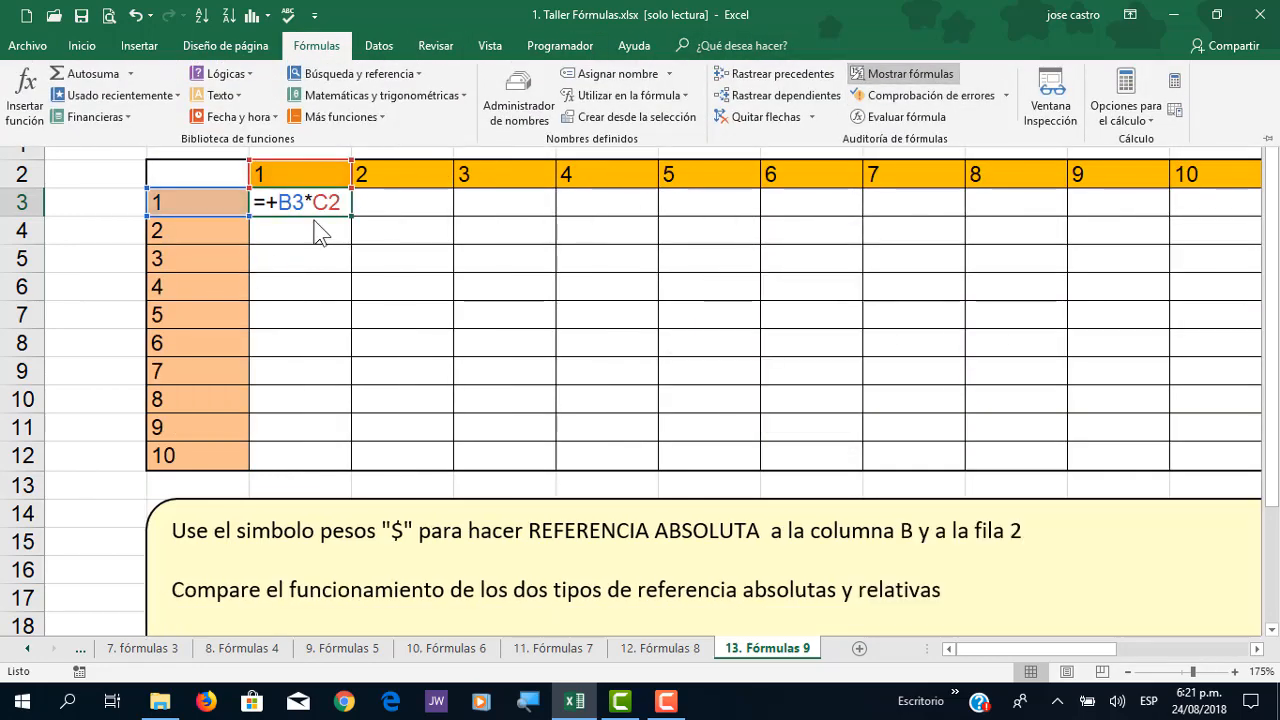
click(360, 229)
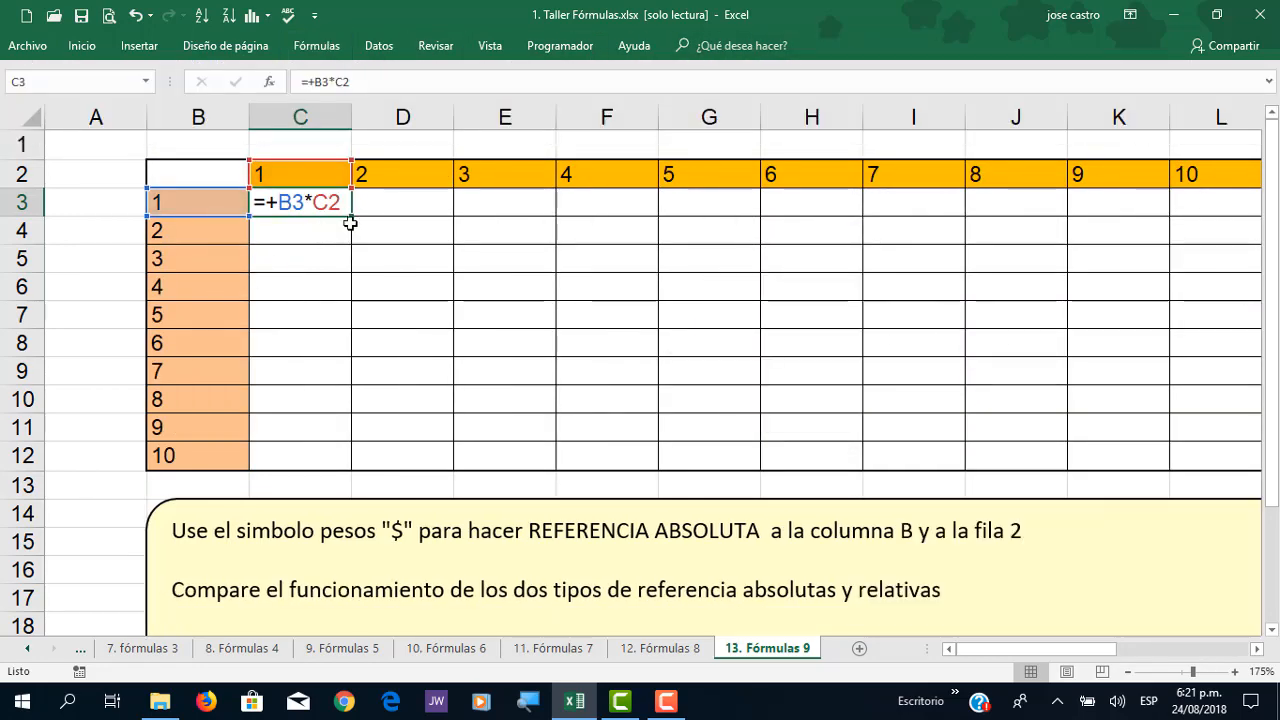
Step: Fill the relative-reference formula from C3 down through C12 and compare the references in C4 and C3
drag(350, 217, 337, 457)
click(294, 236)
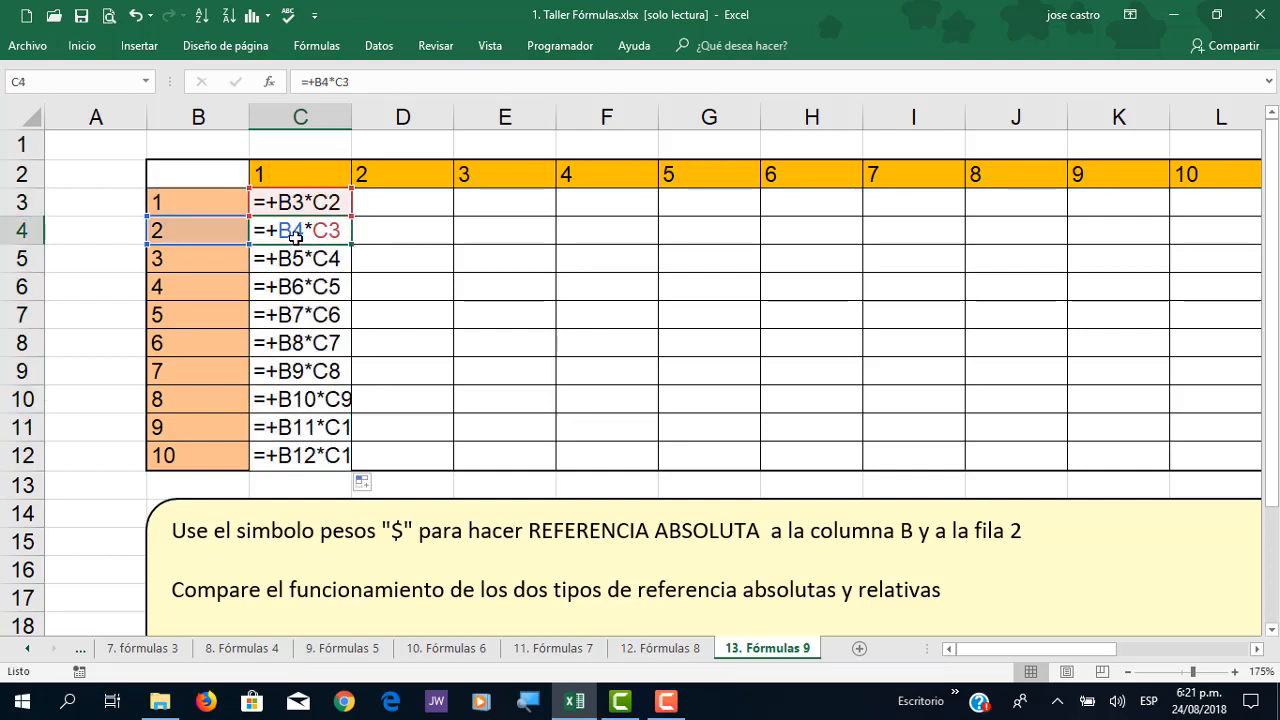
click(294, 203)
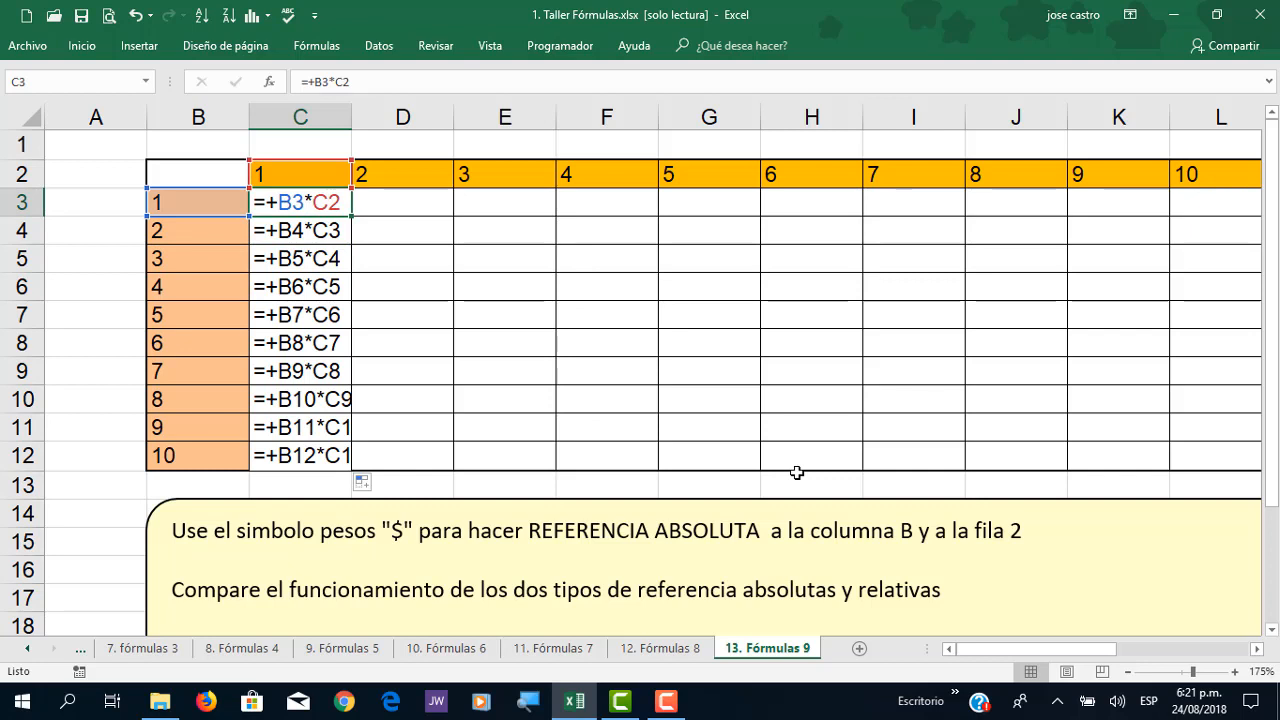
Step: Go through the formulas in C3 through C12 and examine how the row and column references shift from cell to cell
key(Down)
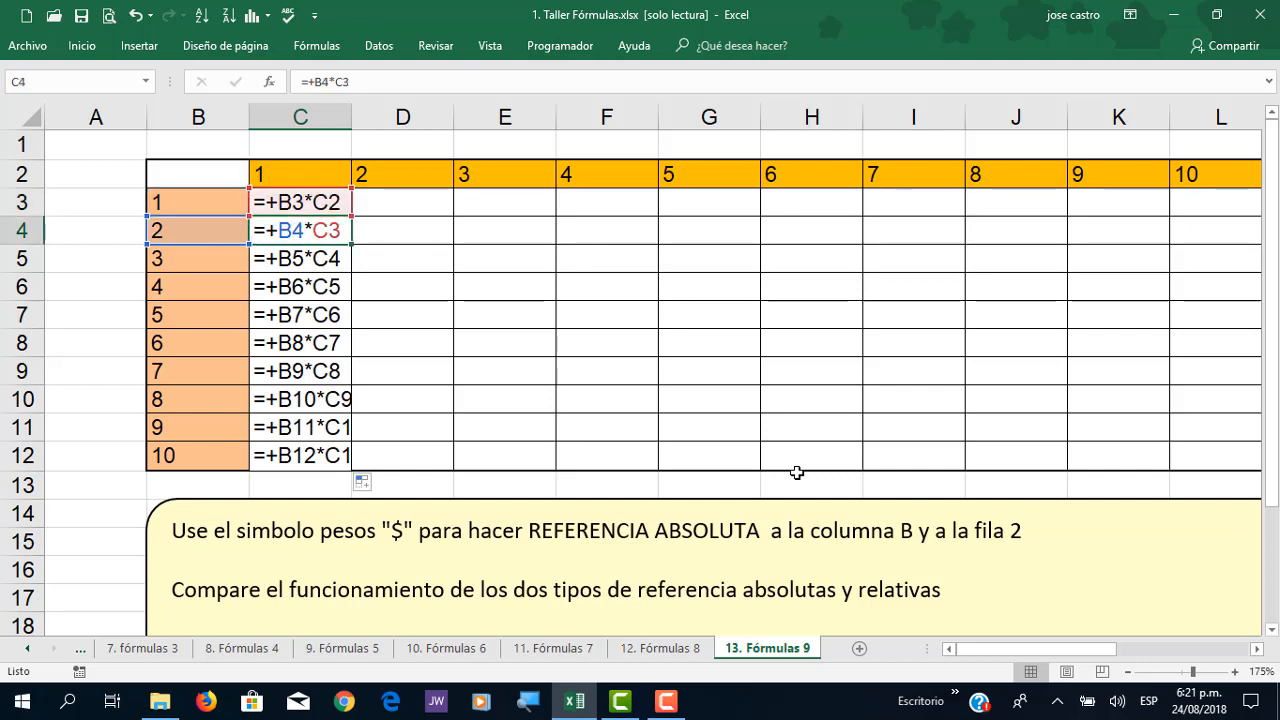
key(Down)
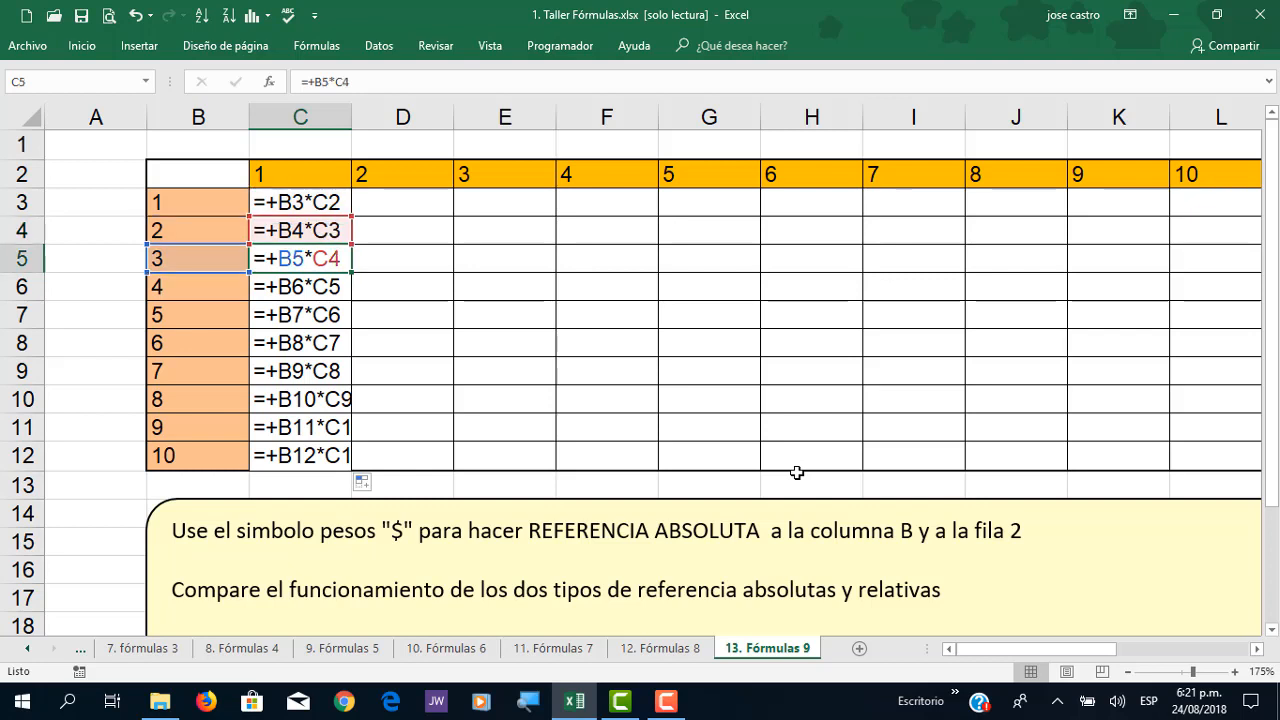
key(Down)
key(Down)
key(Down)
key(Down)
key(Down)
key(Down)
key(Down)
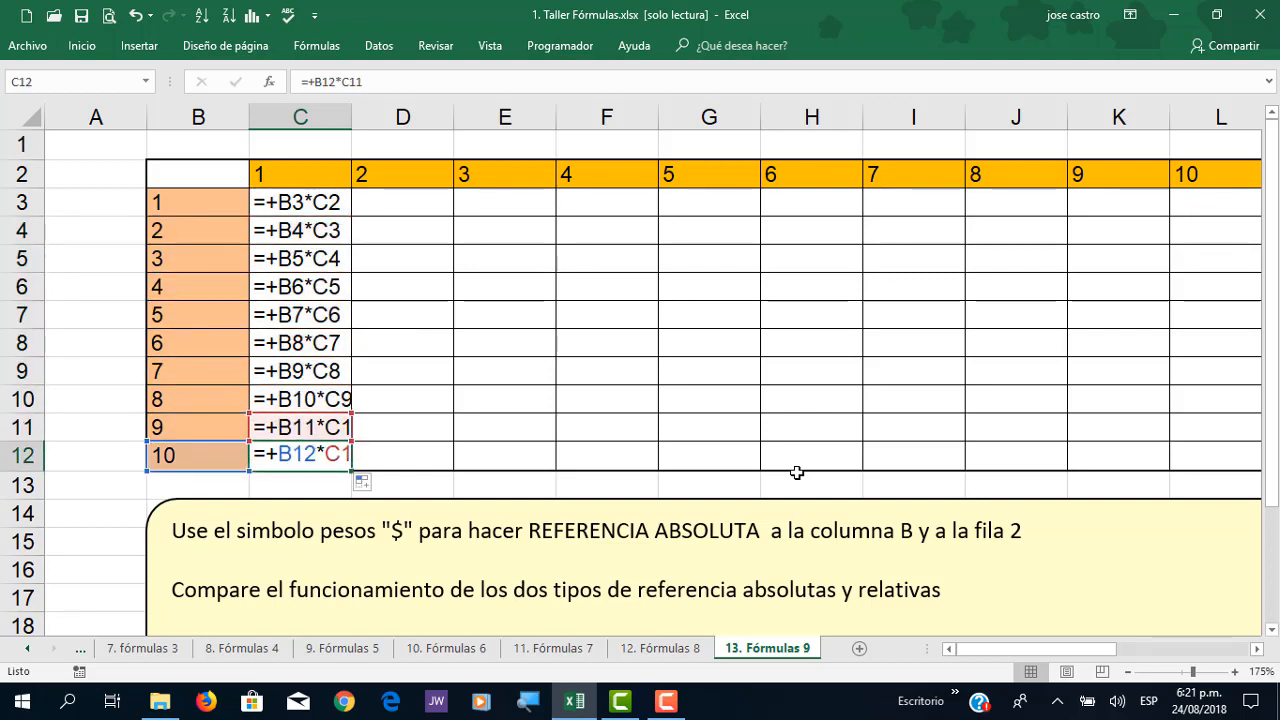
key(Up)
key(Up)
key(Up)
key(Up)
key(Up)
key(Up)
key(Up)
key(Up)
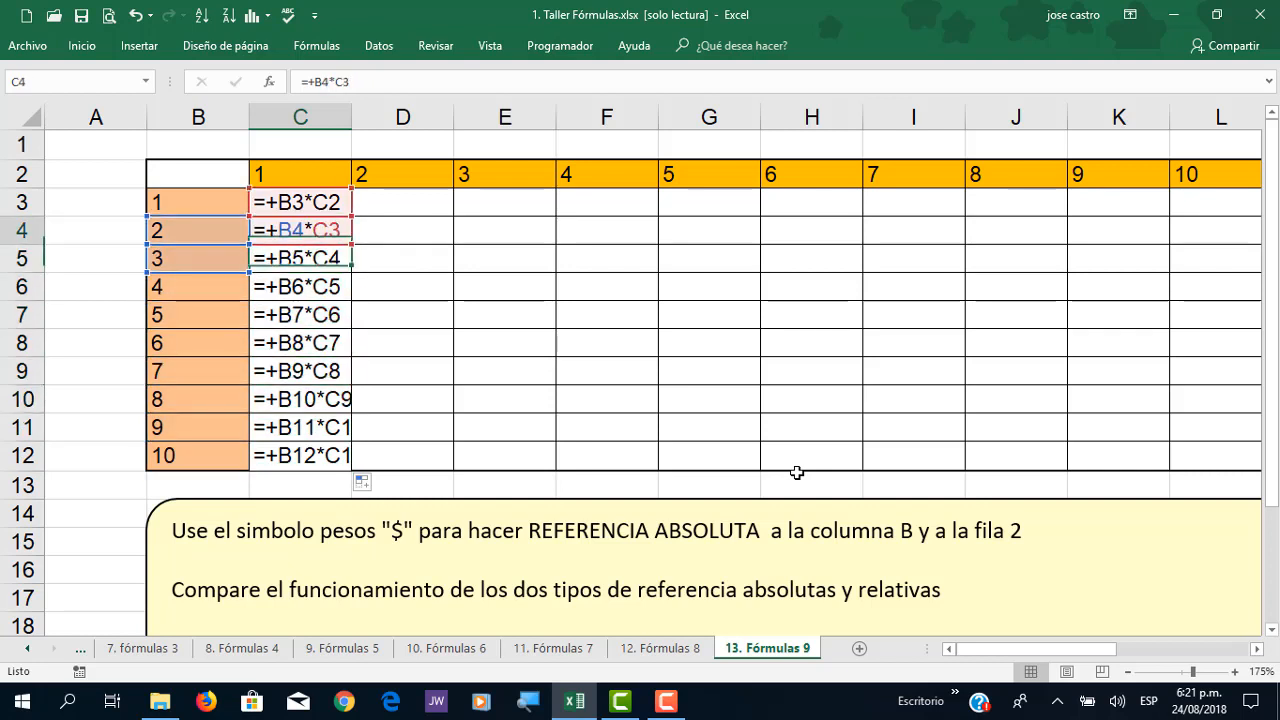
key(Down)
key(Down)
key(Down)
key(Down)
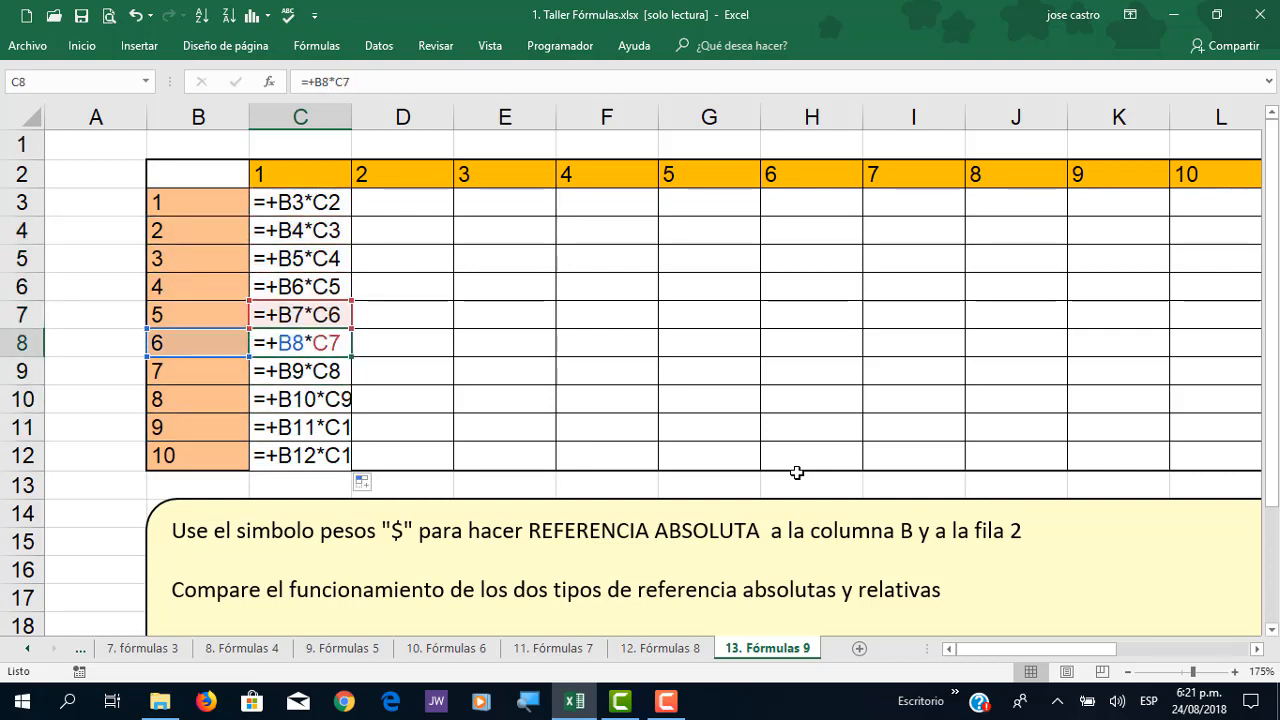
key(Down)
key(Down)
key(Down)
key(Up)
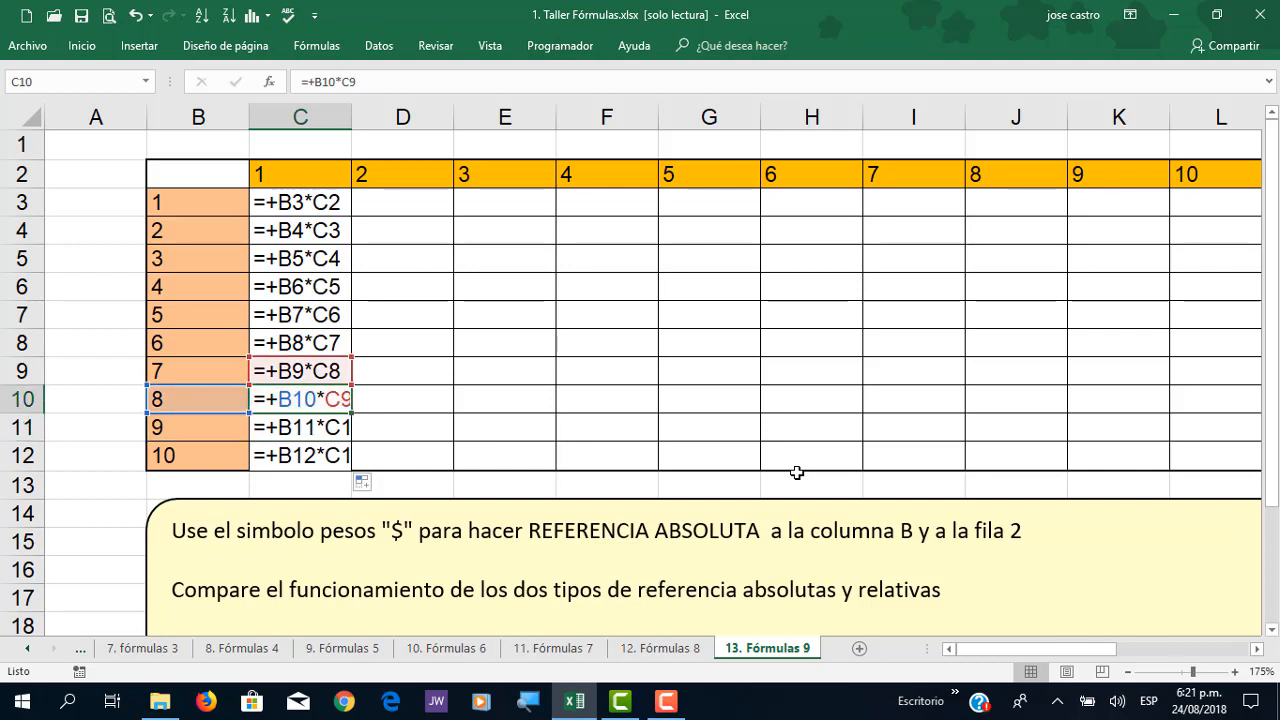
key(Up)
key(Up)
key(Up)
key(Up)
key(Up)
key(Up)
key(Up)
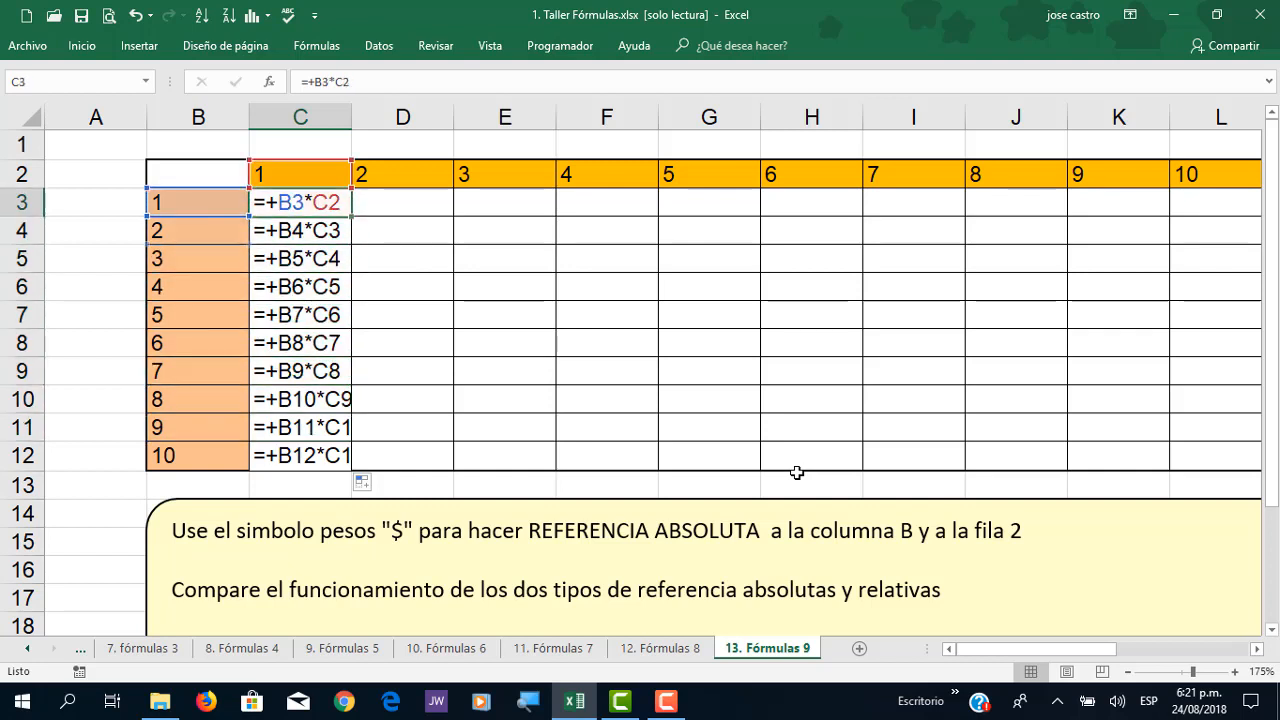
key(Down)
key(Down)
key(Down)
key(Down)
key(Down)
key(Down)
key(Down)
key(Down)
key(Down)
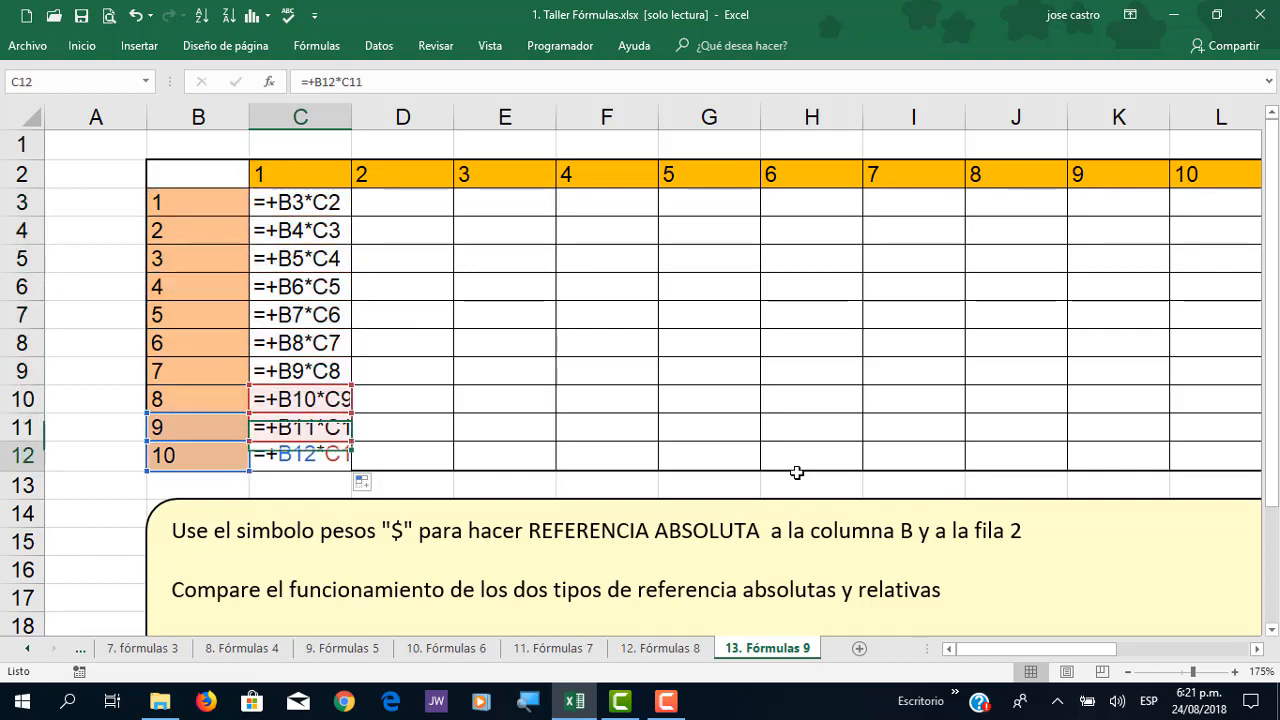
key(Up)
key(Up)
key(Up)
key(Up)
key(Up)
key(Up)
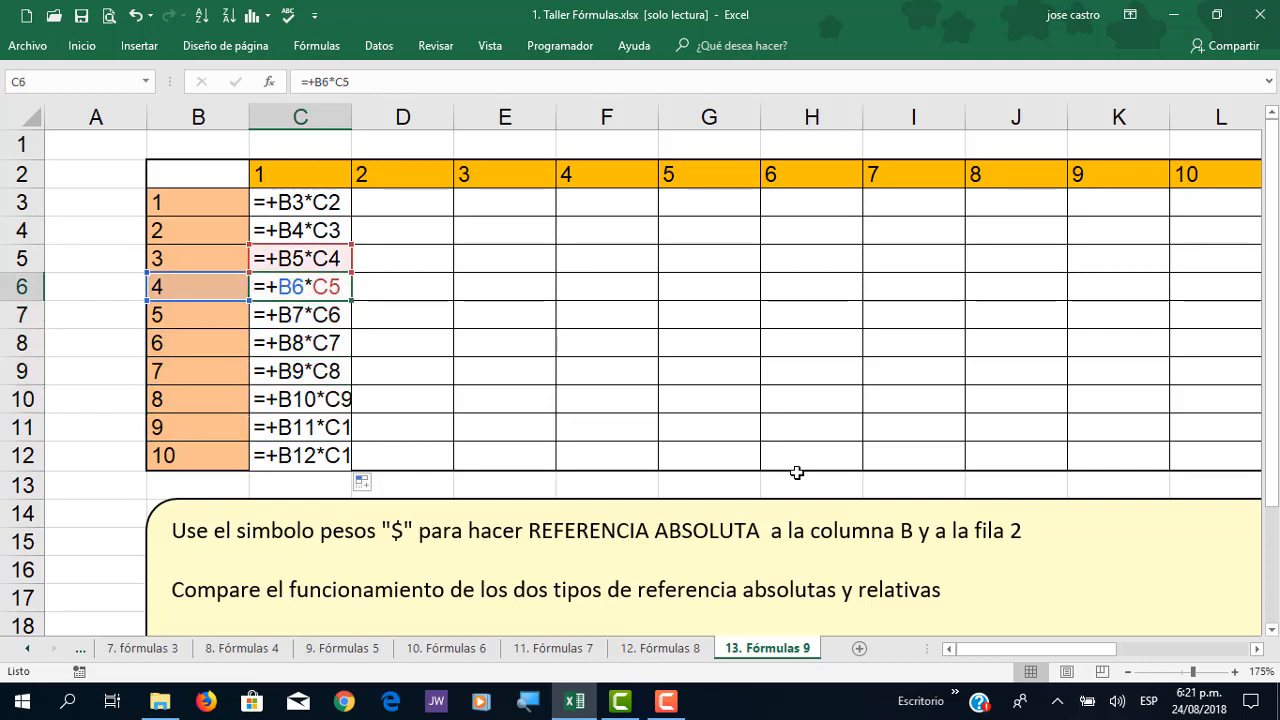
Step: Fit column C's width to its formulas and fix the reference to row 2 in C3, making the formula =+B3*C$2
double_click(358, 115)
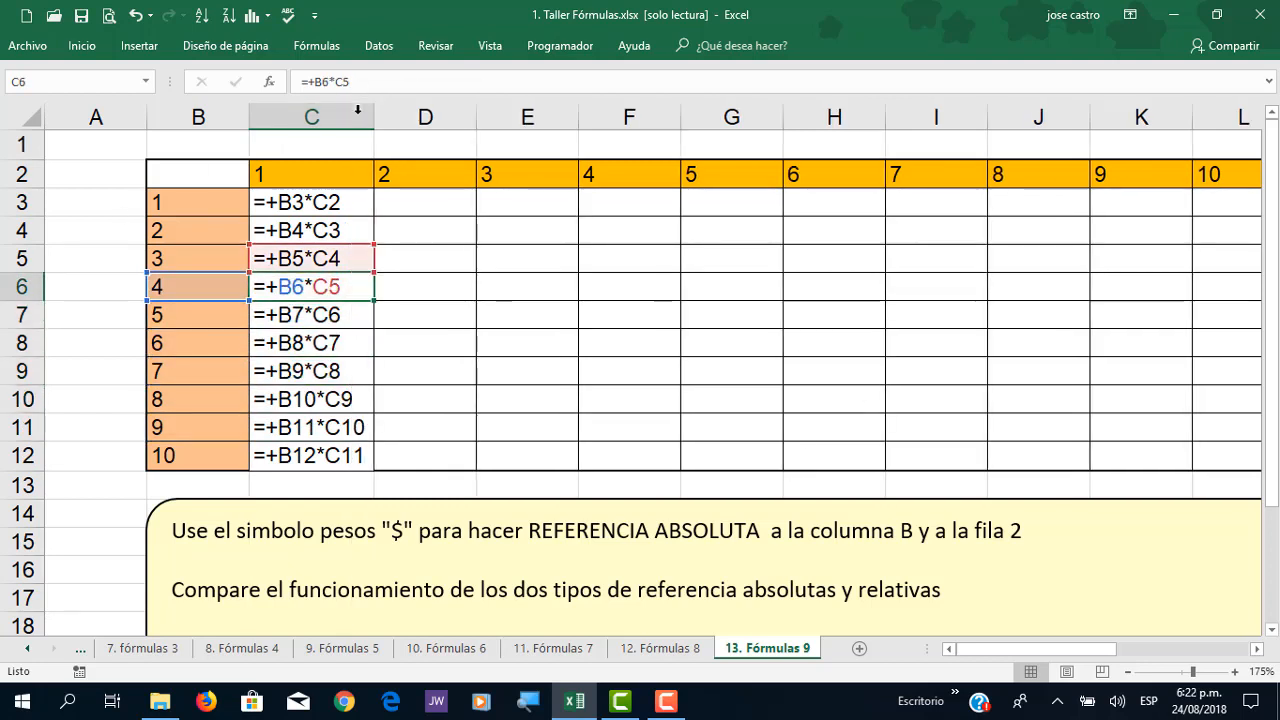
click(320, 172)
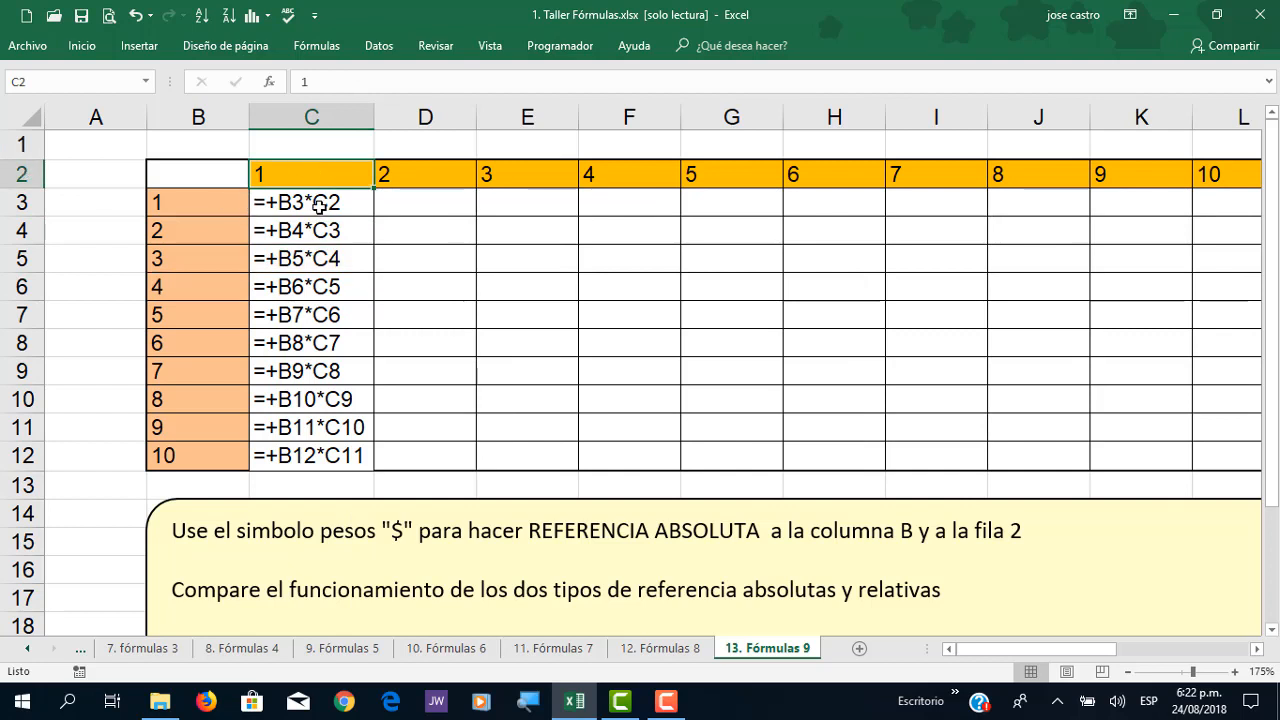
double_click(318, 204)
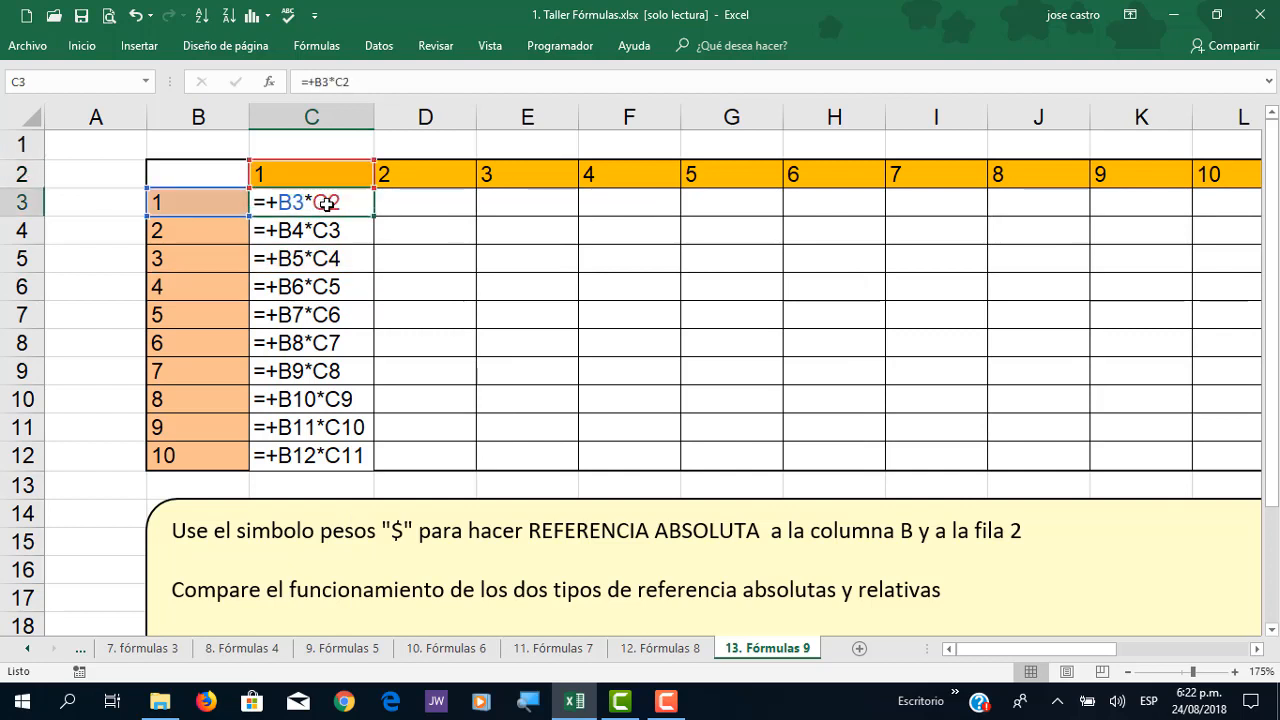
click(341, 81)
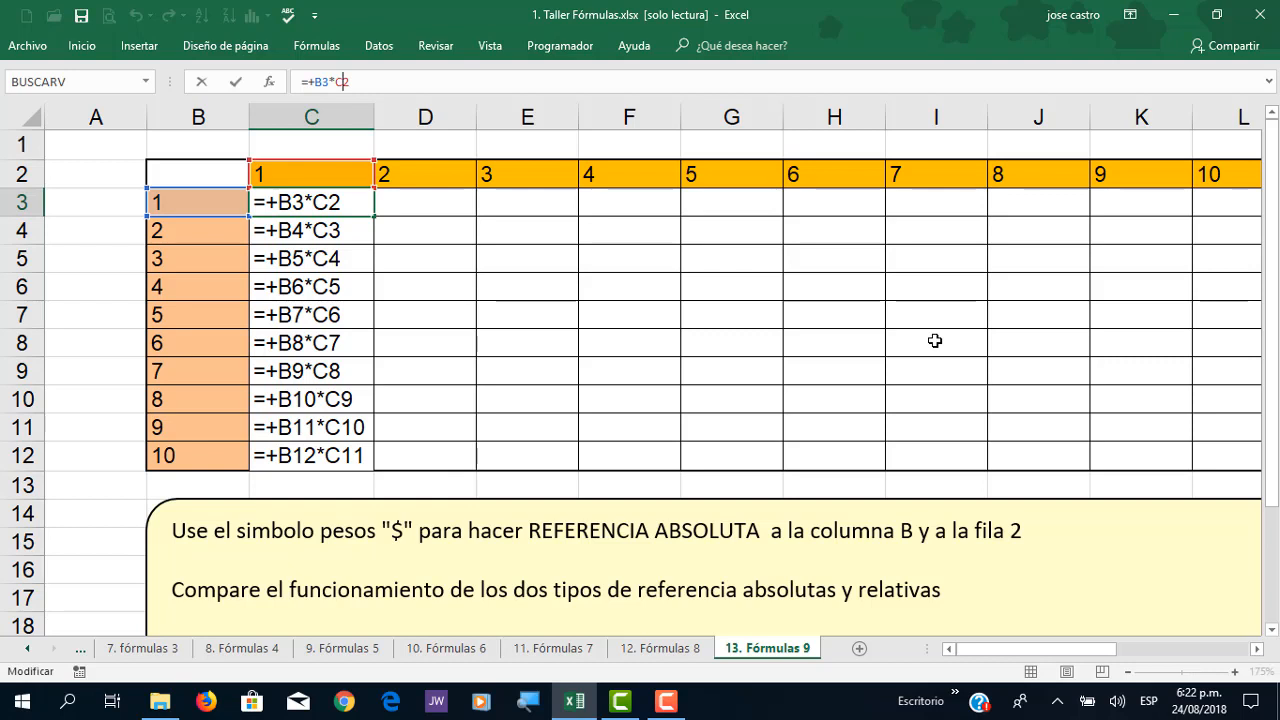
text($)
key(Return)
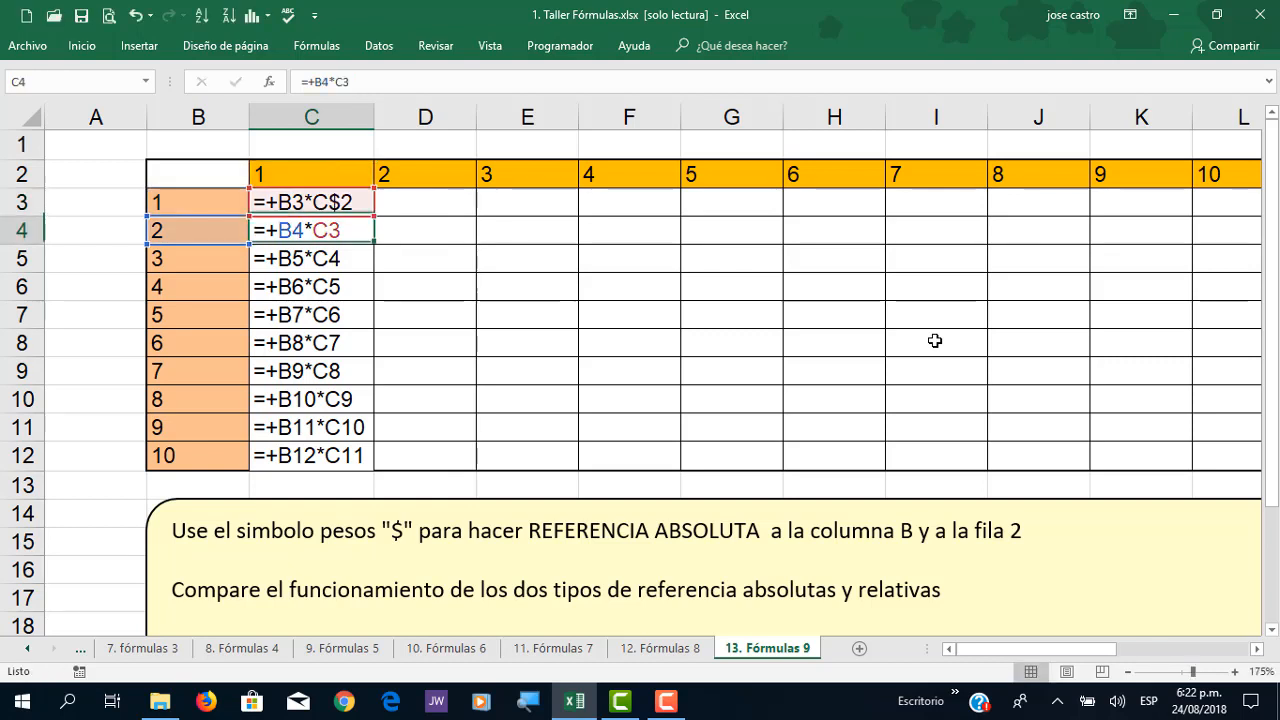
Step: Fill the formula with the fixed row 2 reference from C3 down through C12
click(300, 197)
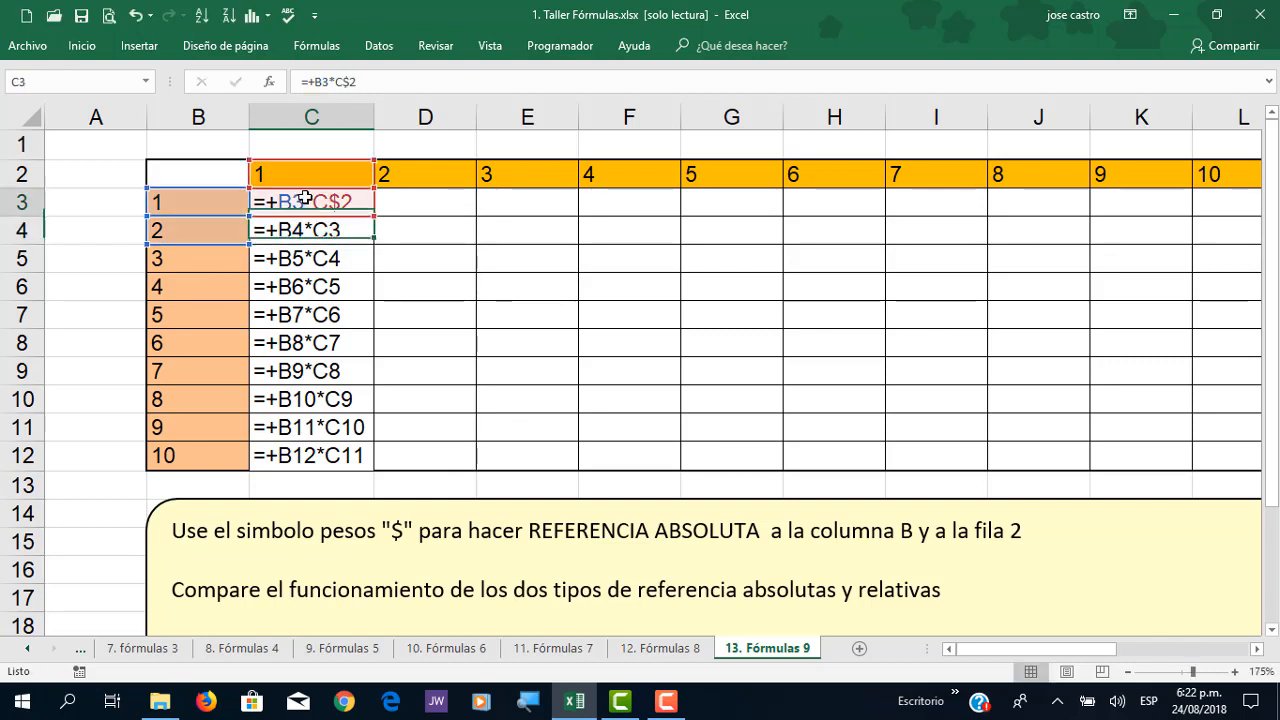
drag(372, 215, 370, 456)
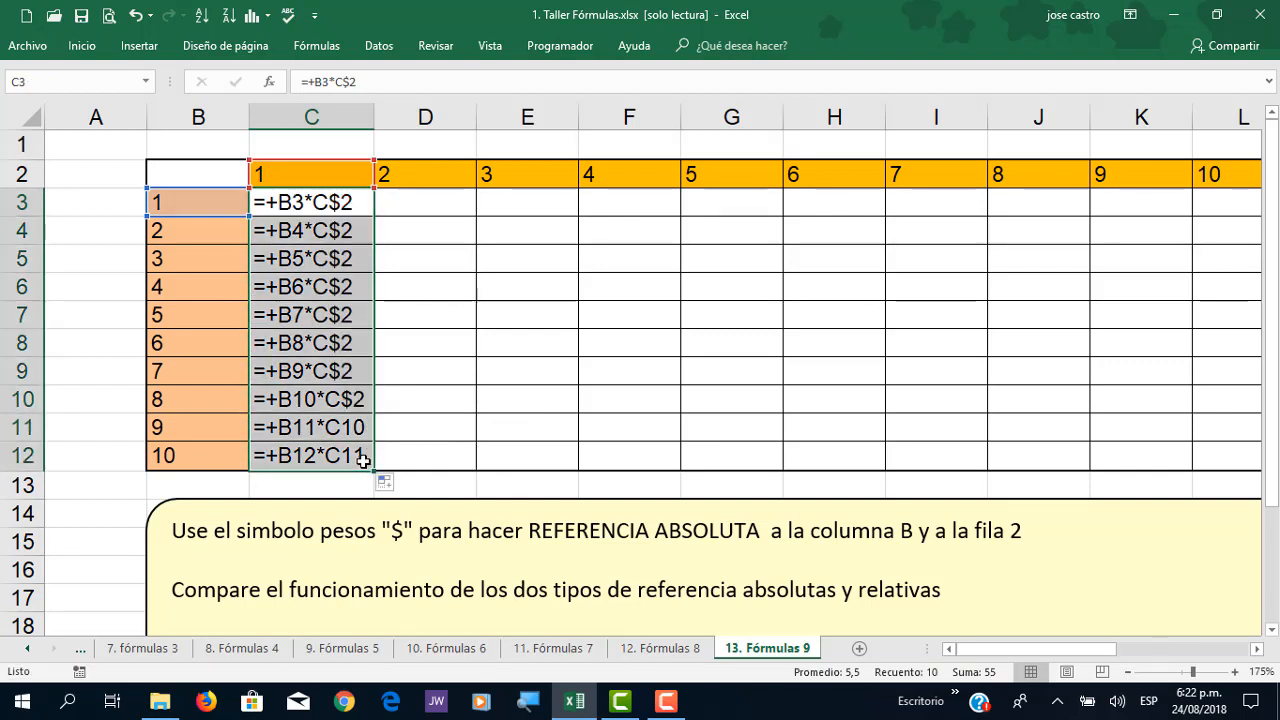
Step: Check the copied formulas in column C, examining which references change and which stay fixed to row 2
click(314, 226)
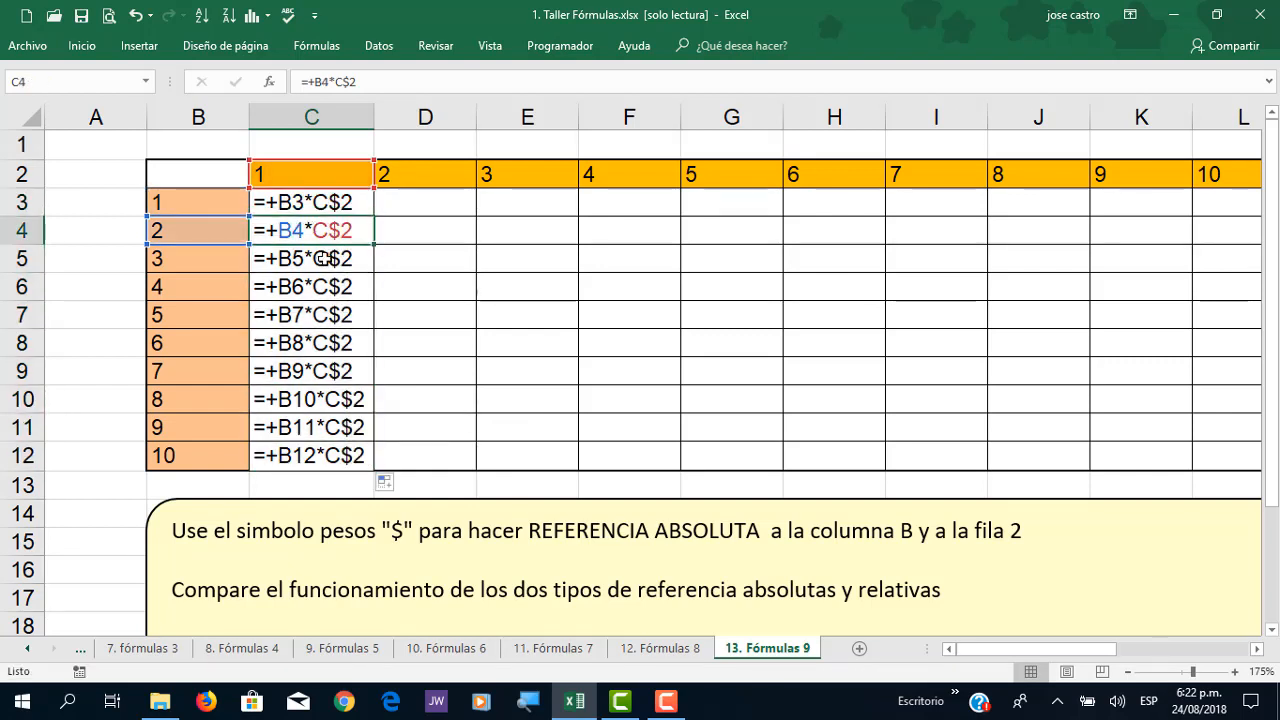
key(Down)
key(Down)
key(Down)
key(Down)
key(Down)
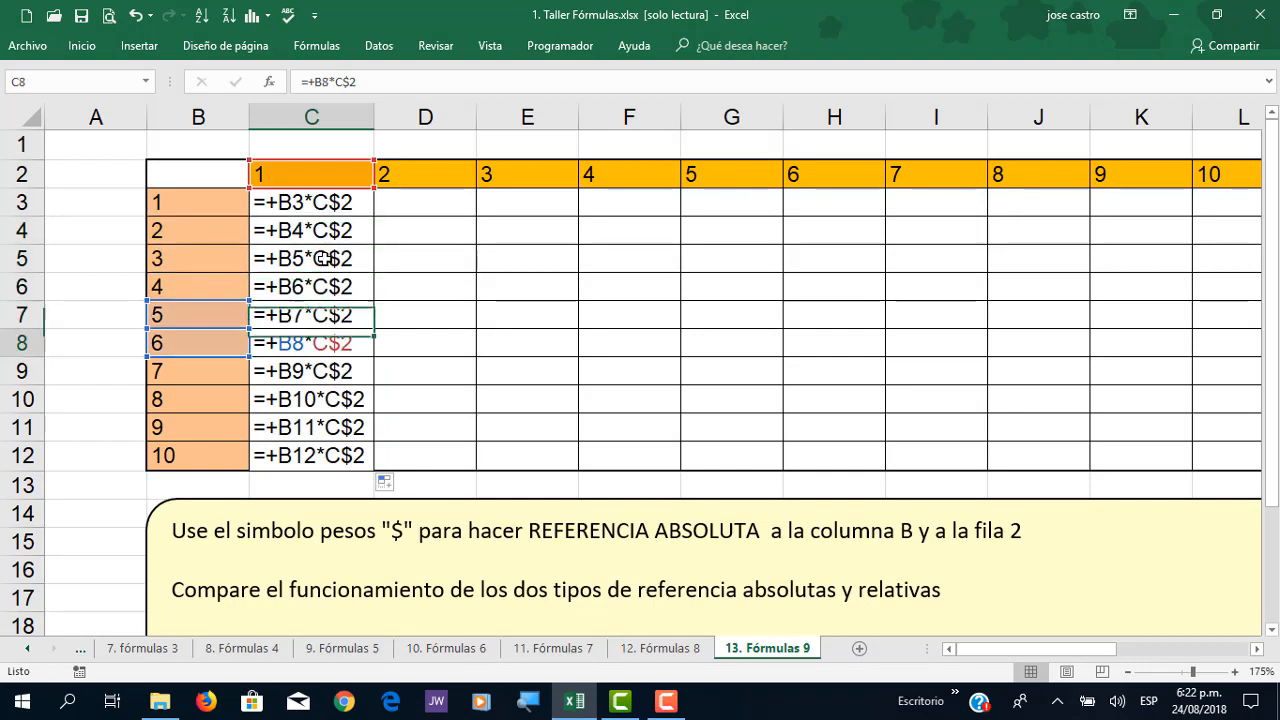
key(Down)
key(Down)
key(Down)
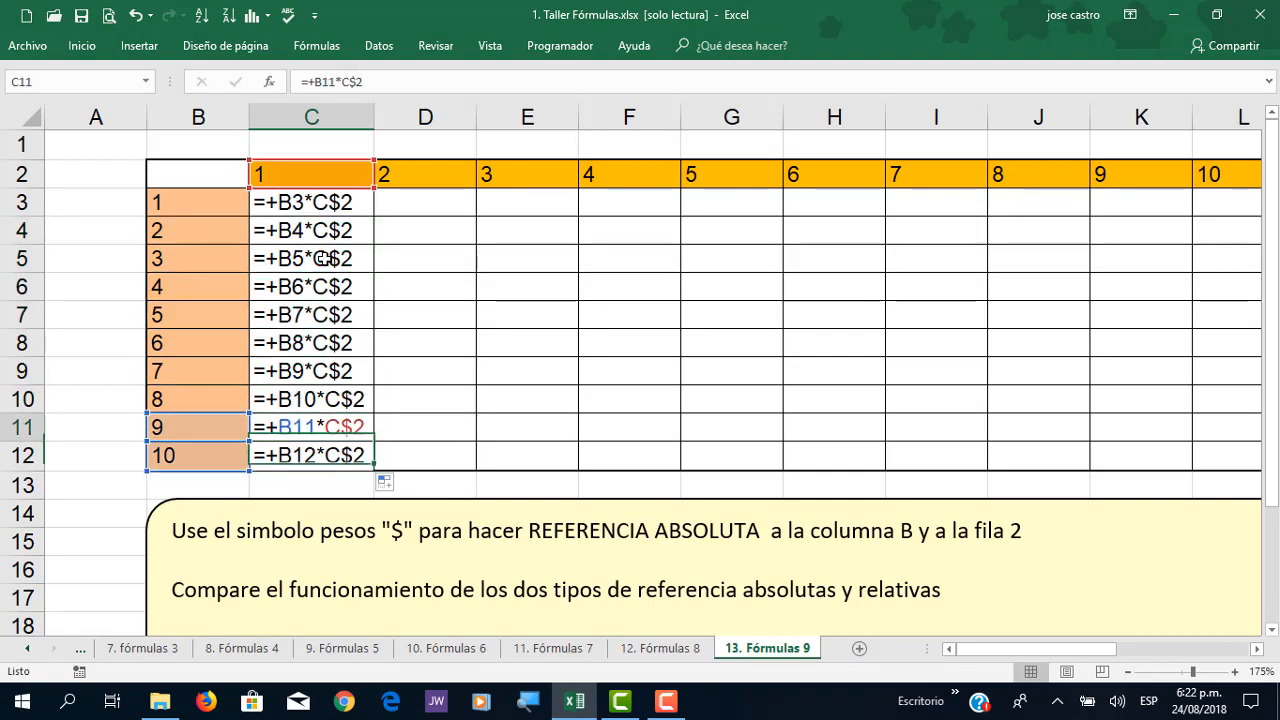
key(Up)
key(Up)
key(Up)
key(Up)
key(Up)
key(Up)
key(Up)
key(Up)
key(Up)
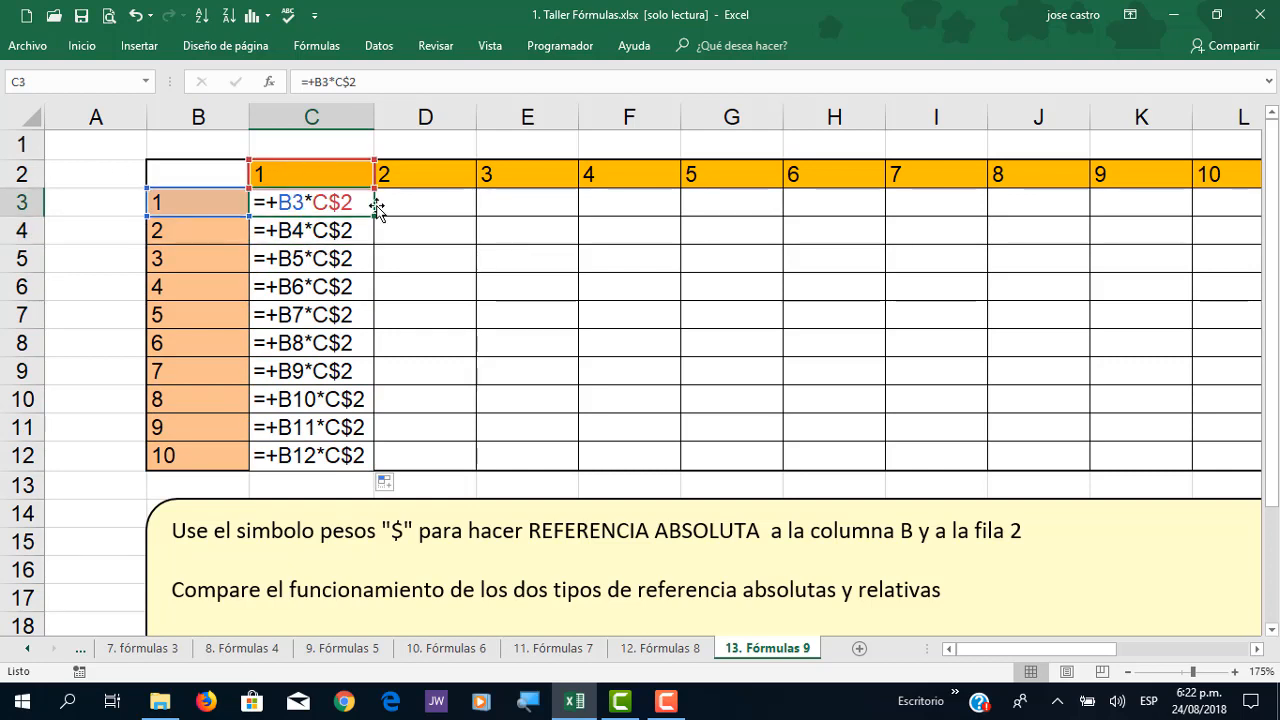
Step: Fill the C3 formula across row 3 through K3 and check the header cells B3, C2 and D2 it should multiply
drag(375, 218, 1227, 214)
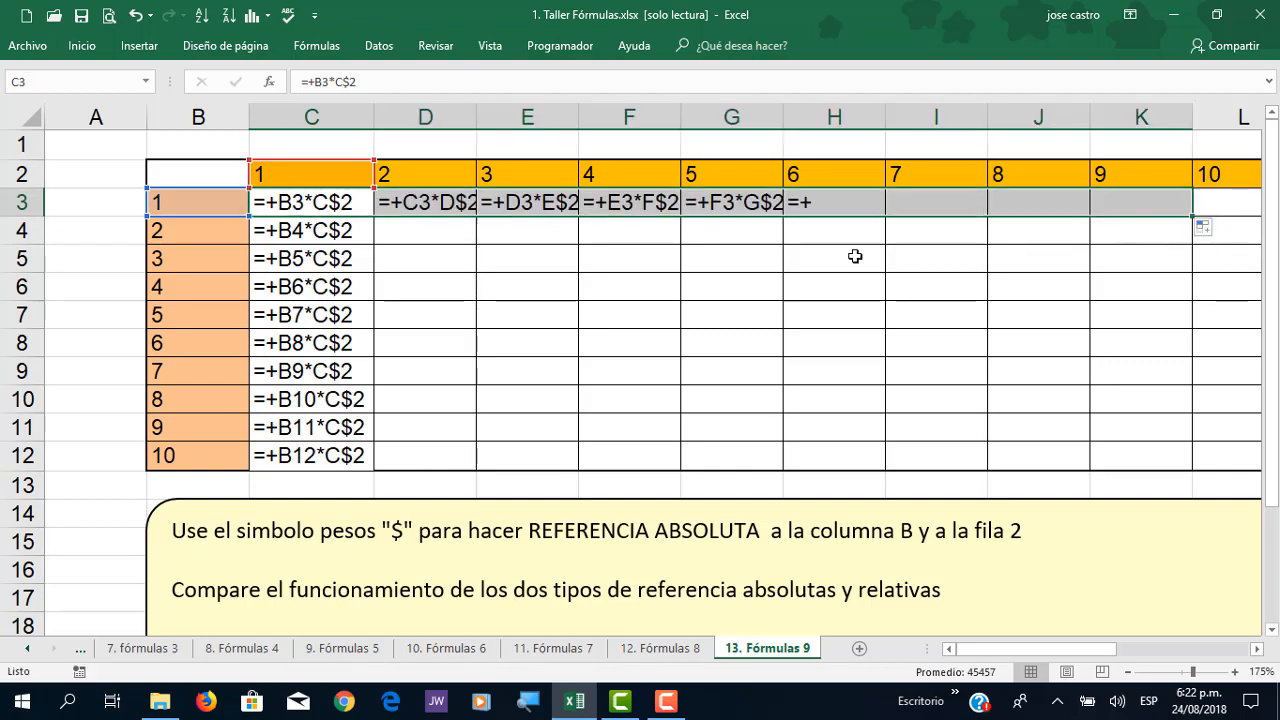
click(165, 200)
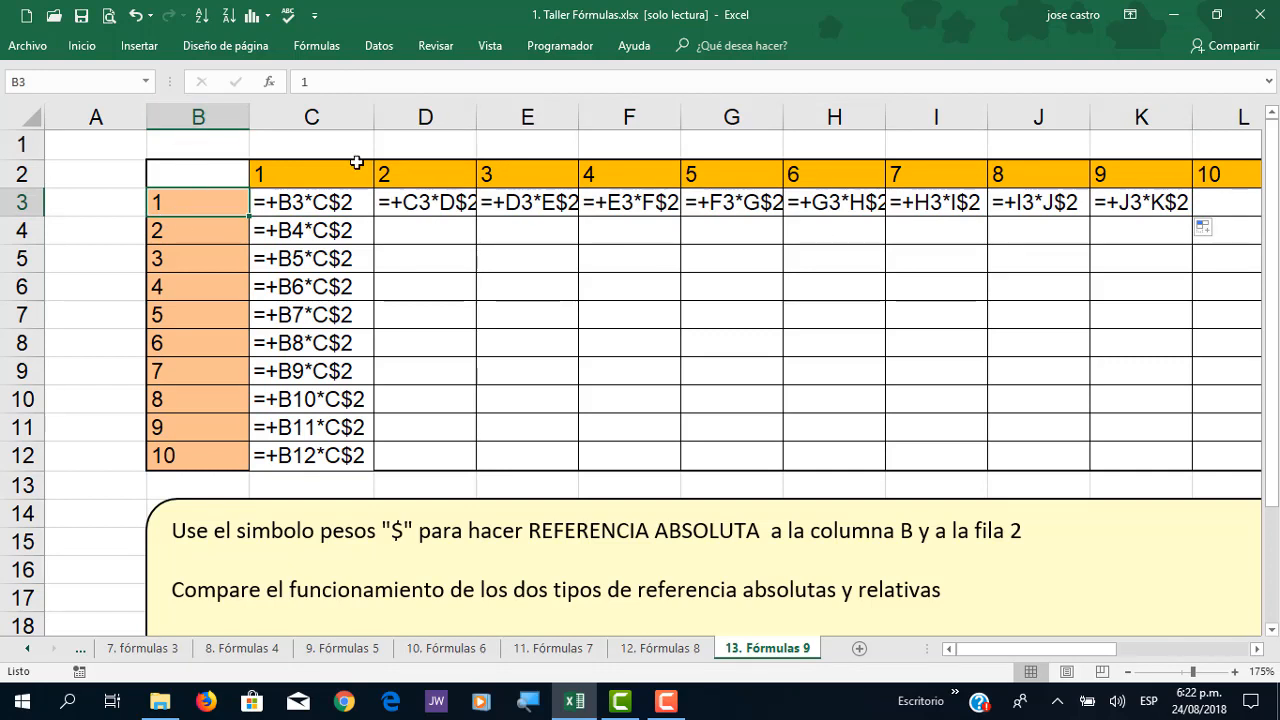
click(324, 178)
click(460, 175)
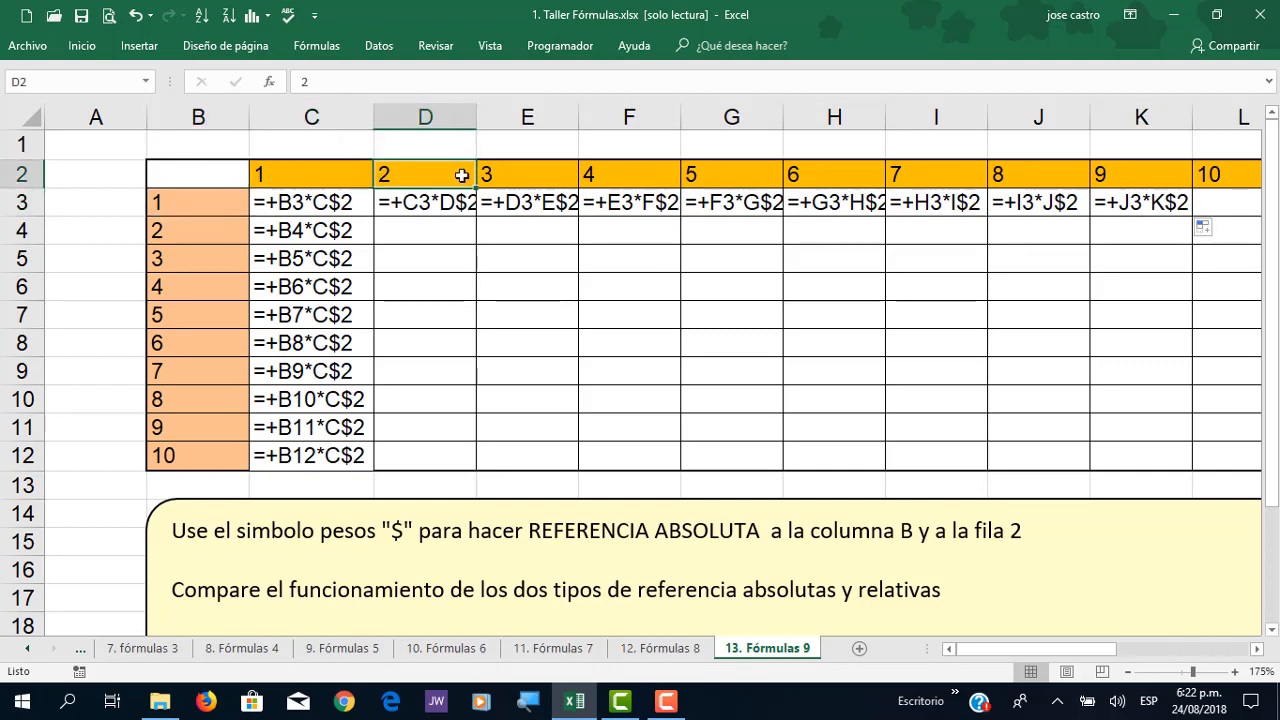
Step: Go through the copied formulas across row 3 and examine how the unfixed column B reference shifts in each cell
double_click(357, 204)
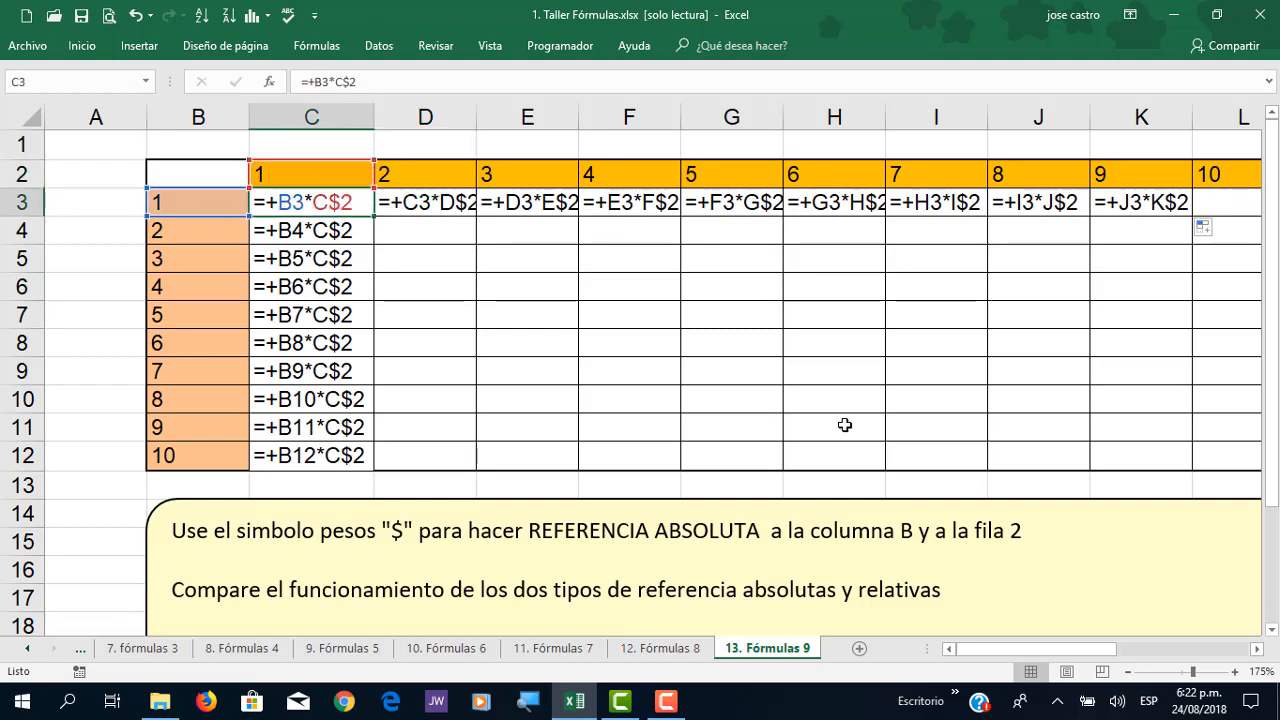
key(Right)
key(Right)
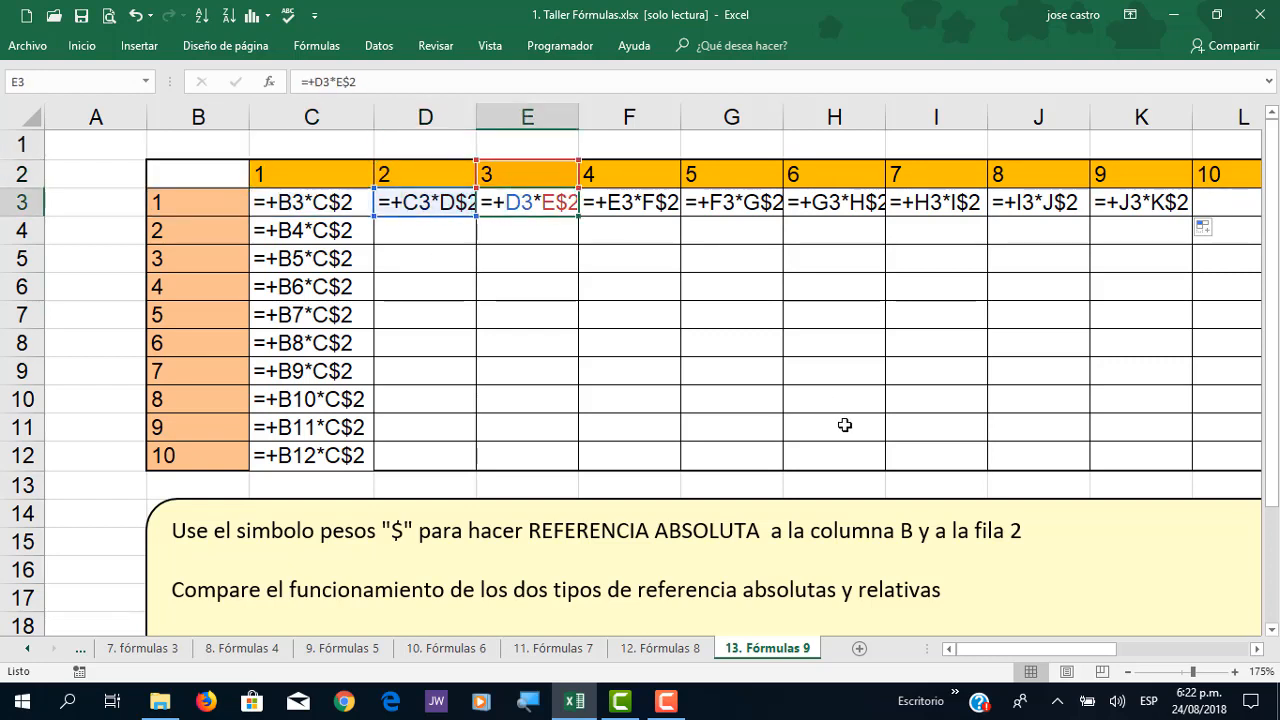
key(Right)
key(Right)
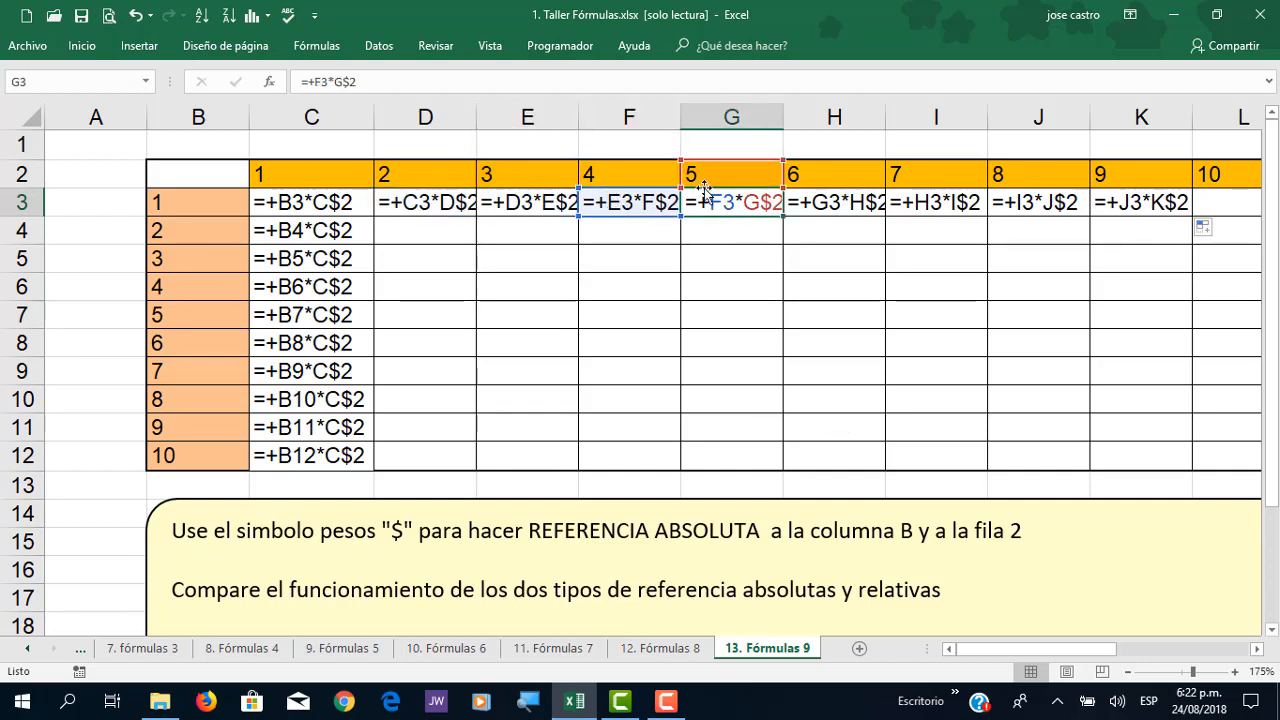
key(Right)
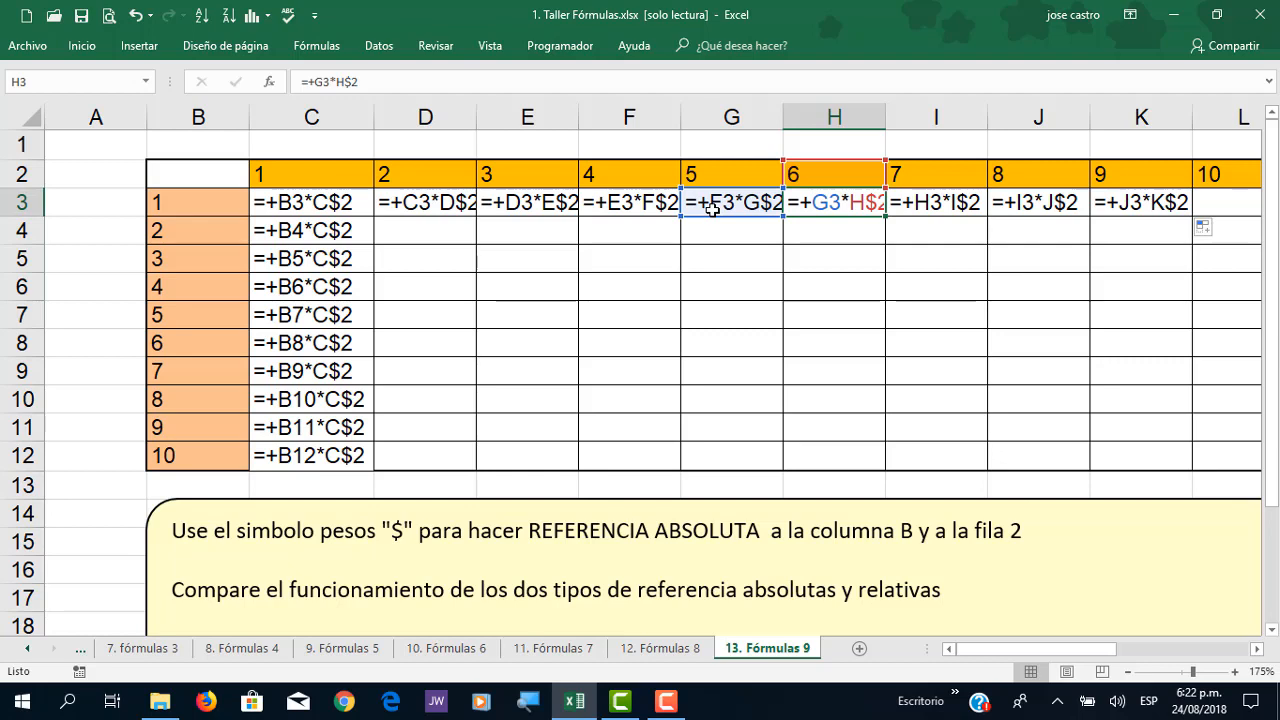
key(Right)
key(Right)
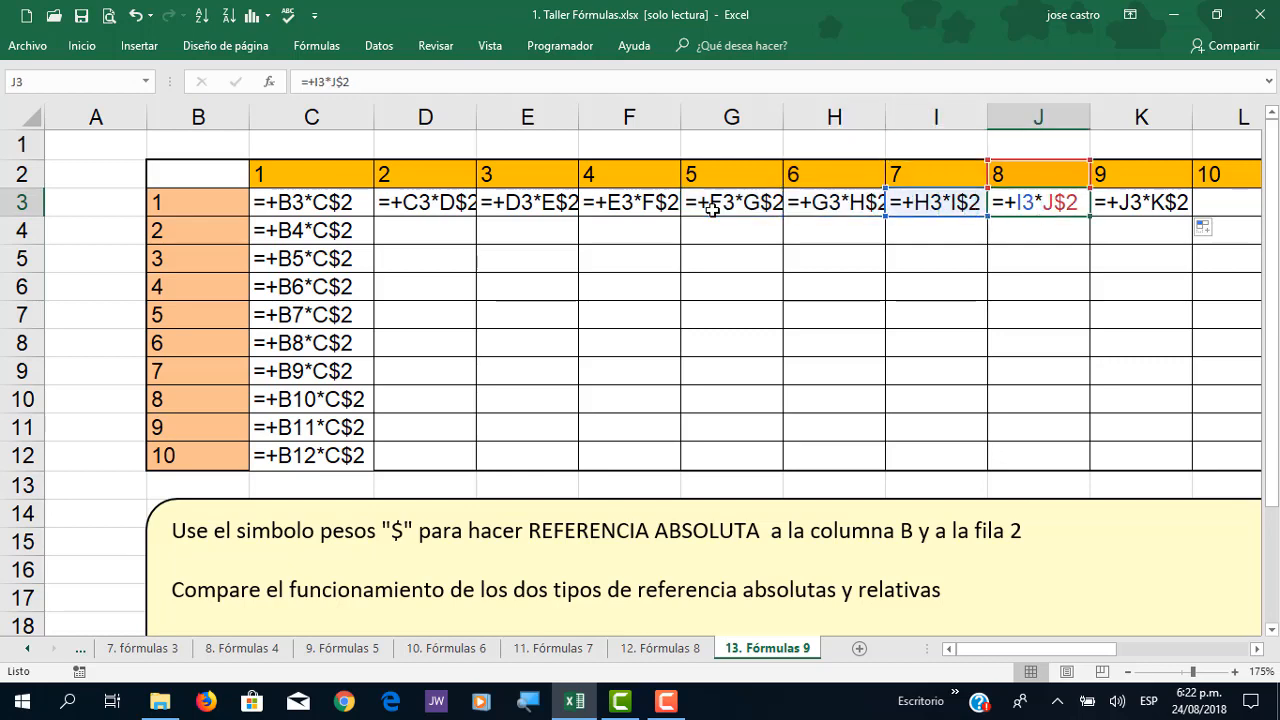
key(Right)
key(Right)
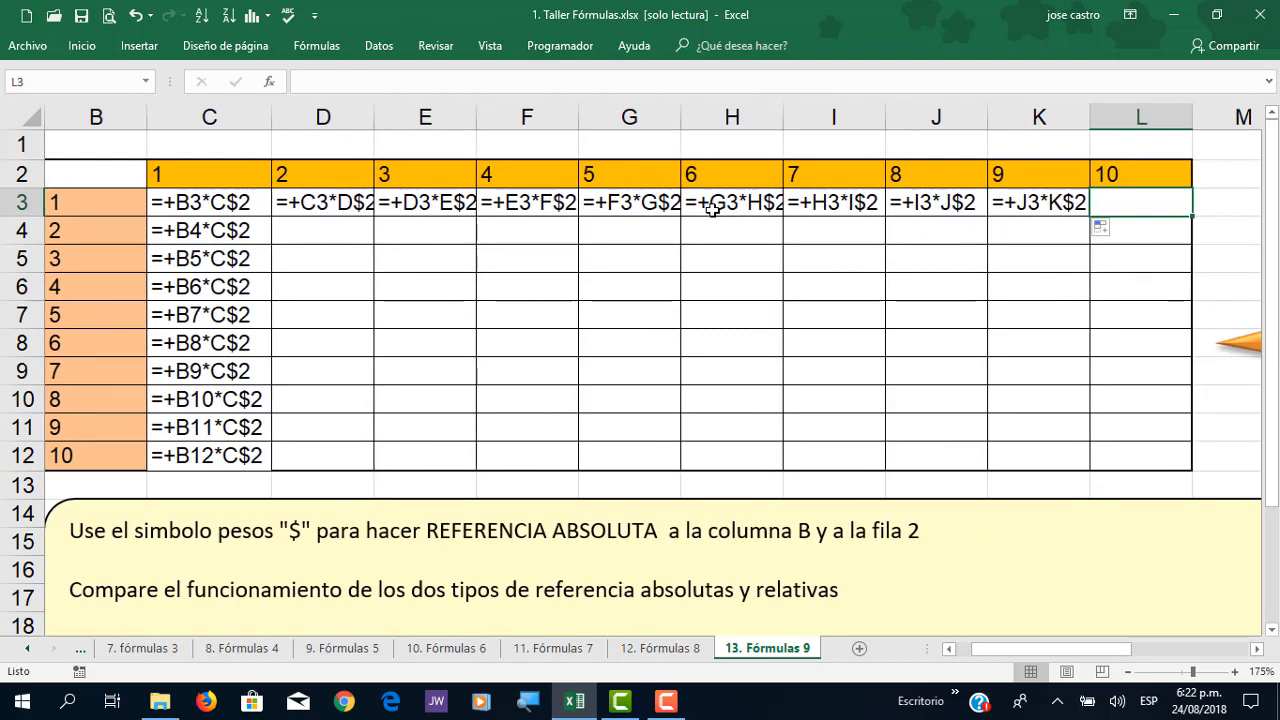
key(Left)
key(Left)
key(Left)
key(Left)
key(Left)
key(Left)
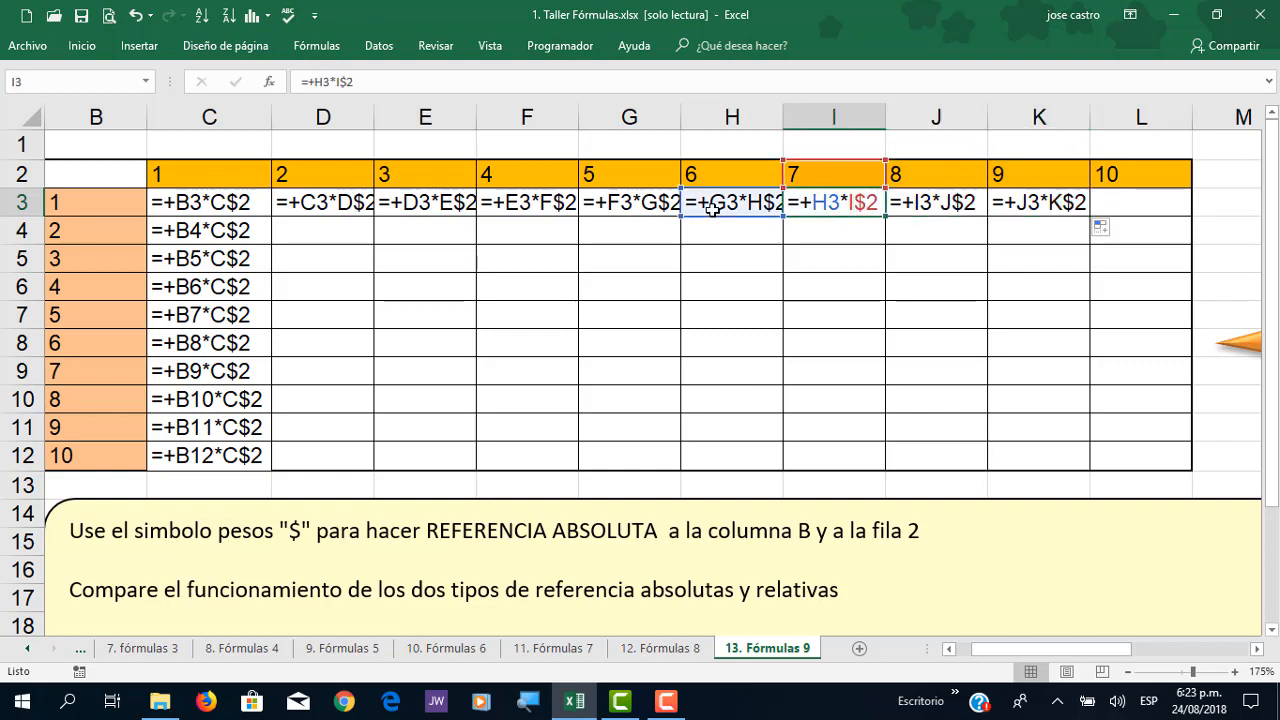
key(Left)
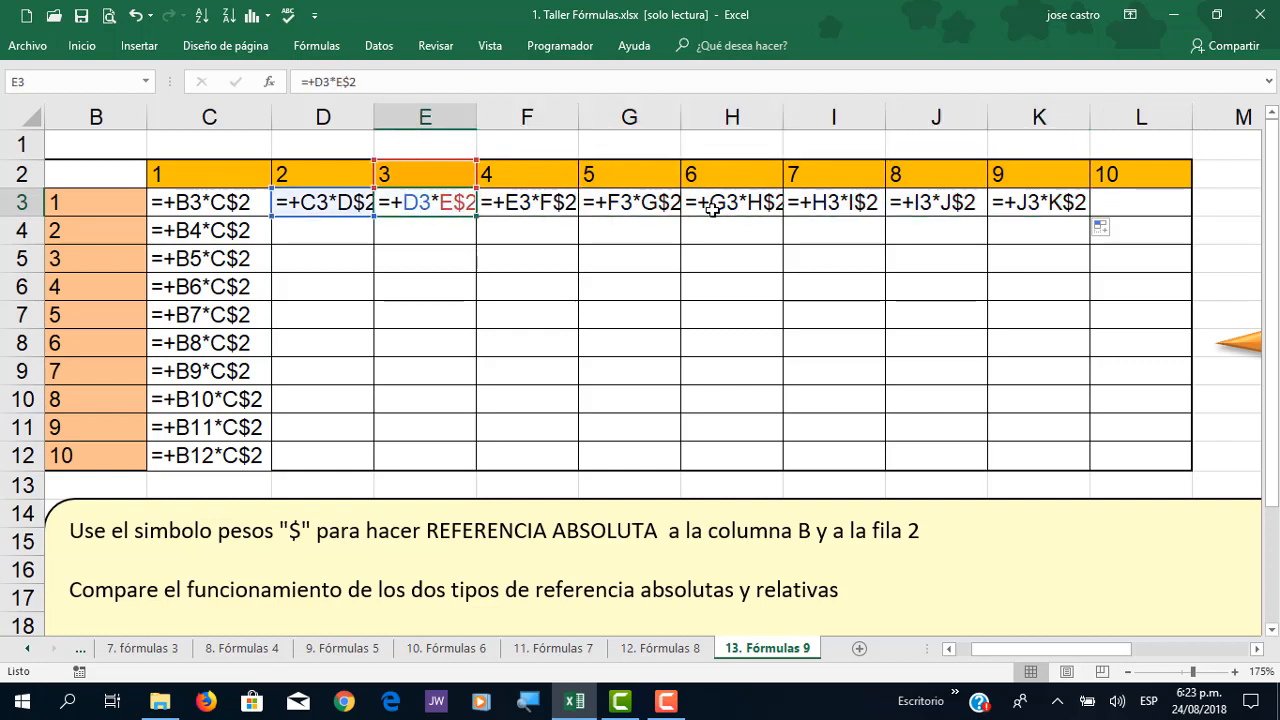
key(Left)
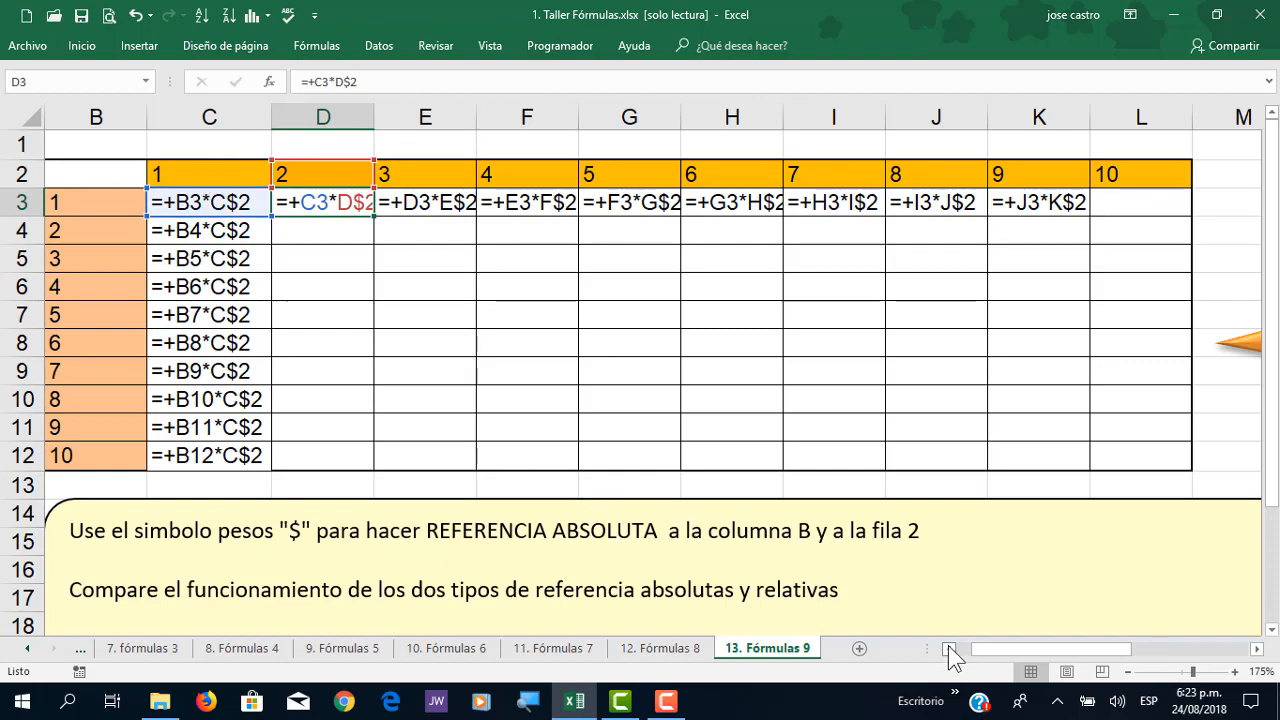
Step: Fix the column B reference in the C3 formula so that it reads =+$B3*C$2
click(948, 648)
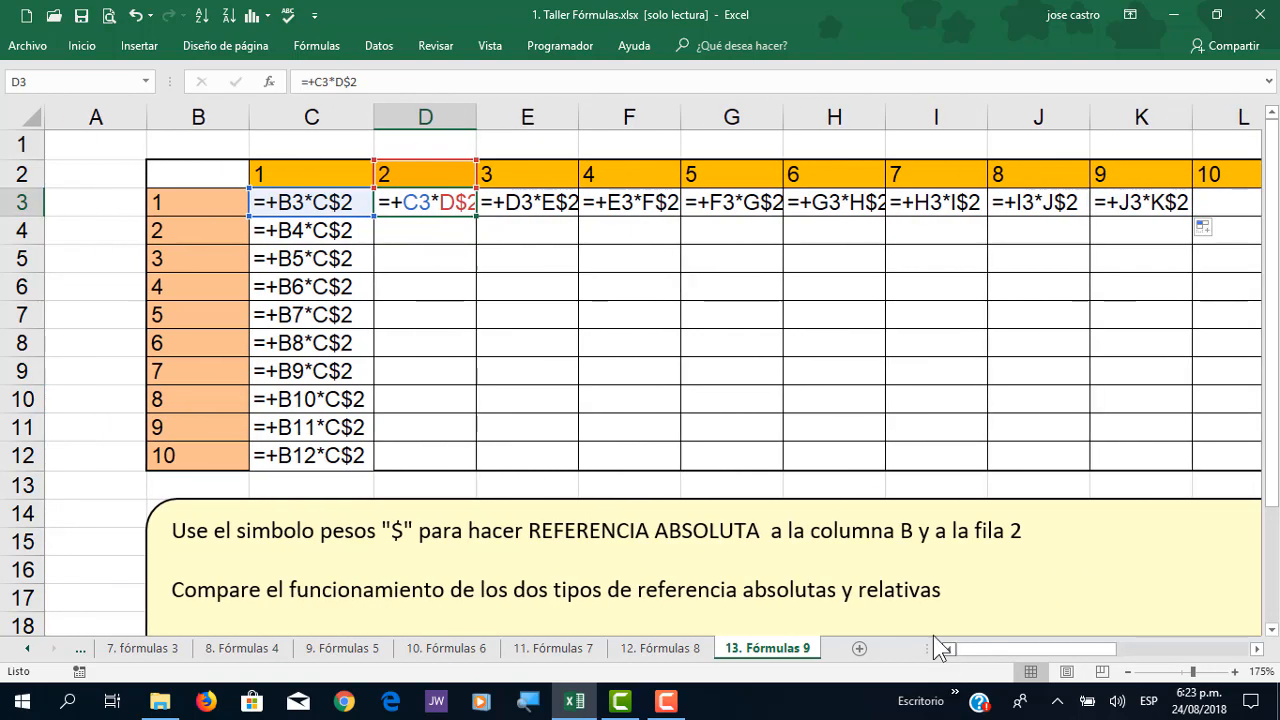
click(285, 204)
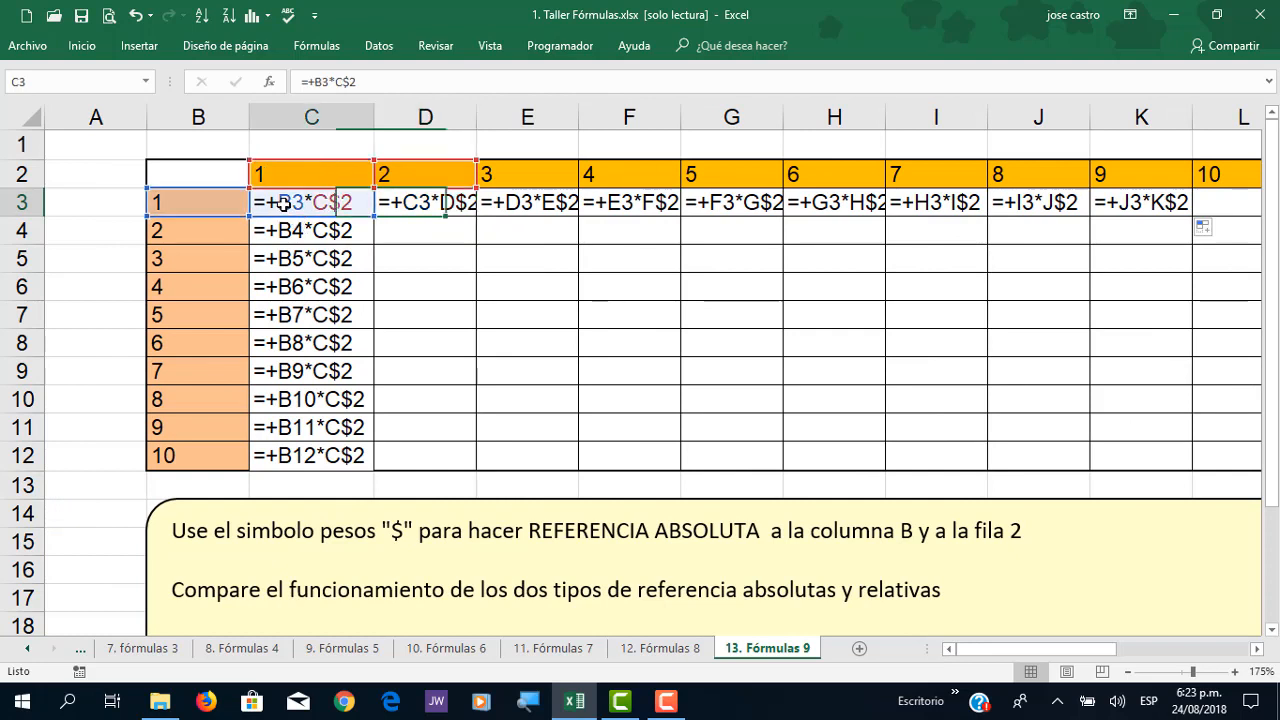
click(313, 81)
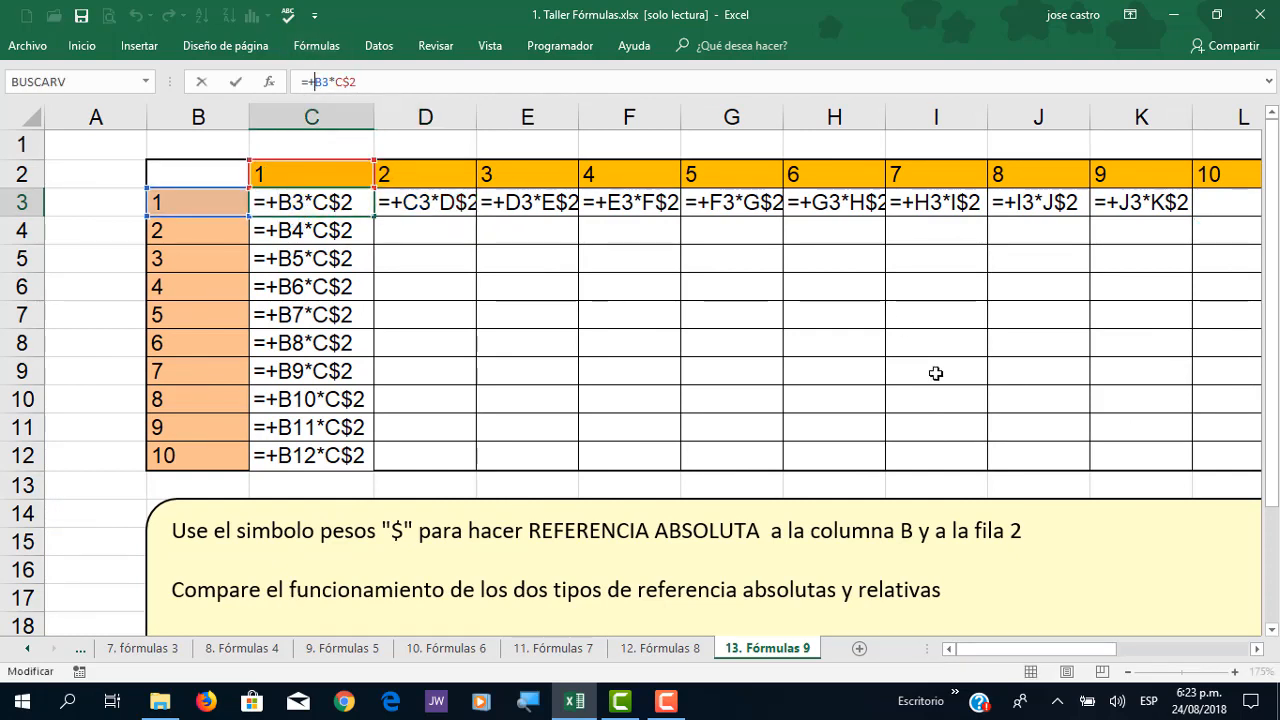
text($)
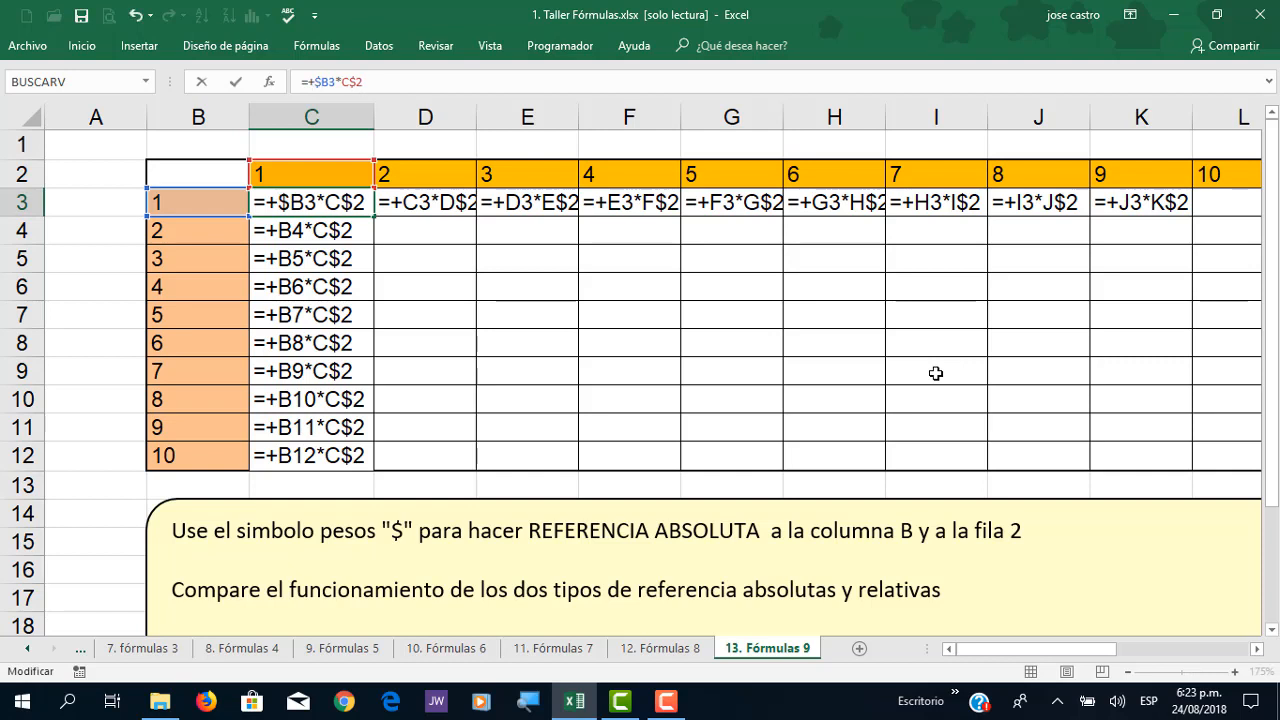
key(Return)
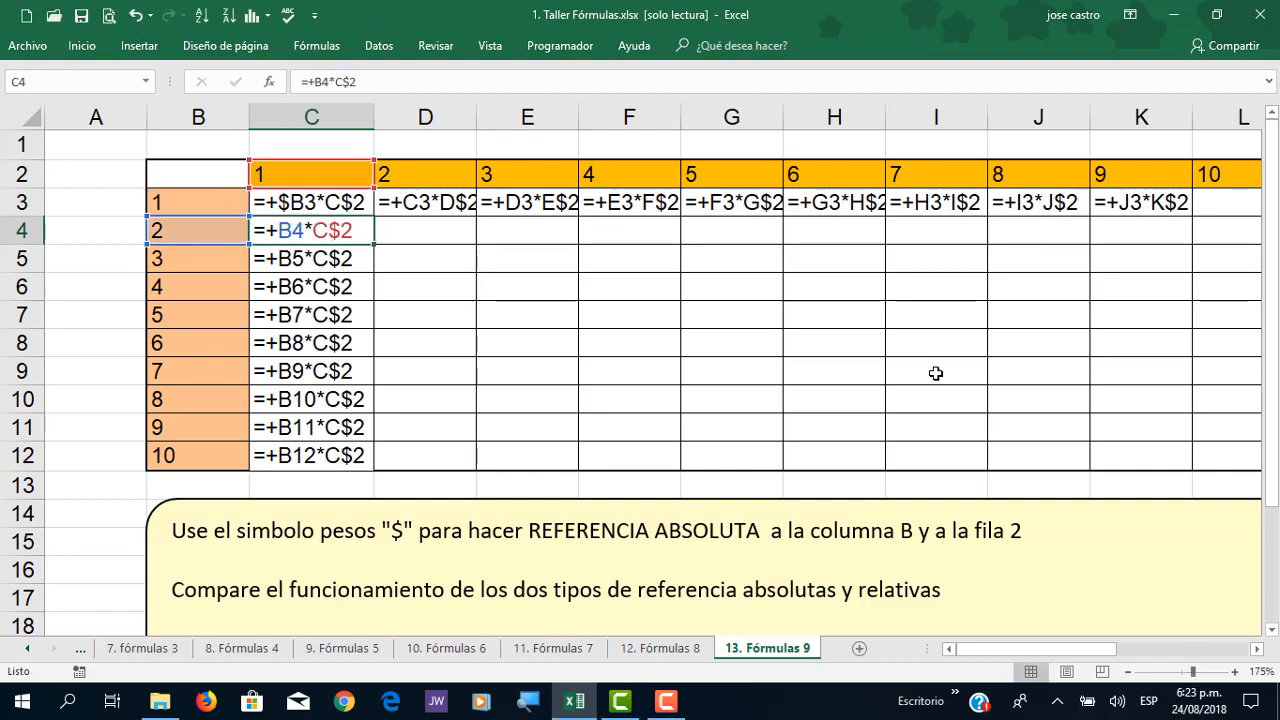
Step: Review the column B values down to row 12 and the row 2 headers across to column L that the formula keeps fixed
click(190, 176)
drag(190, 201, 198, 455)
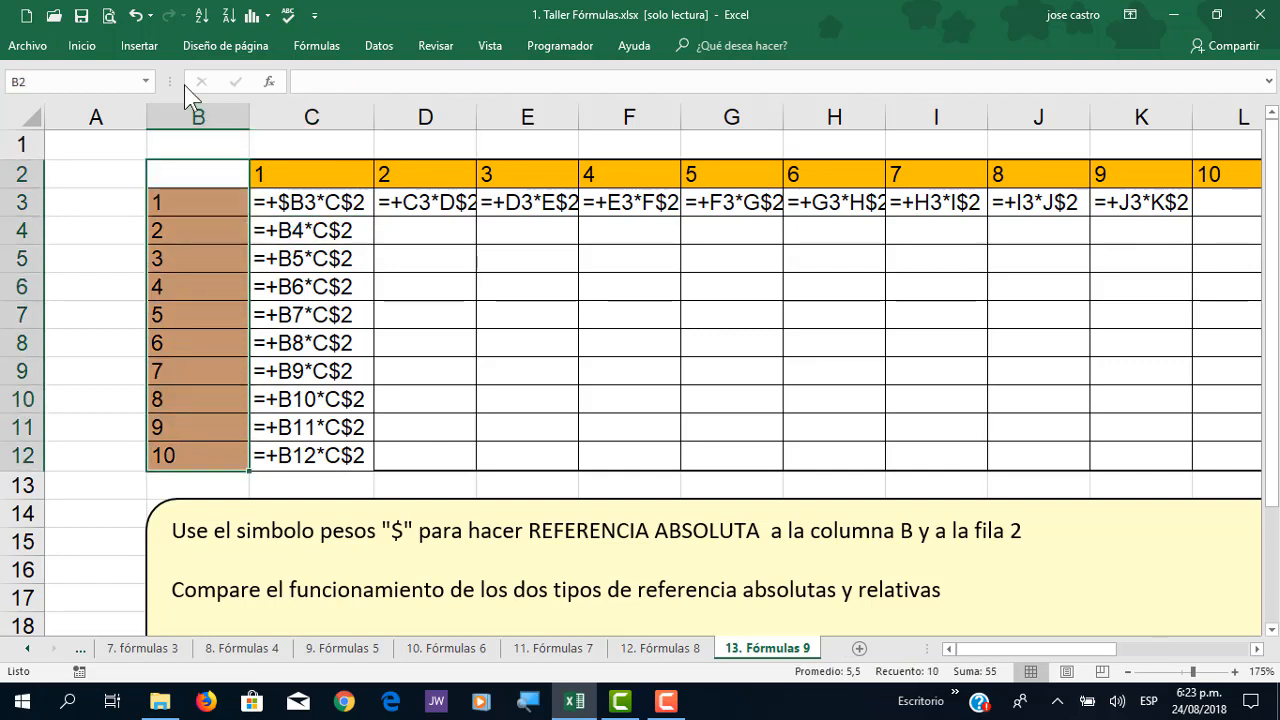
click(479, 358)
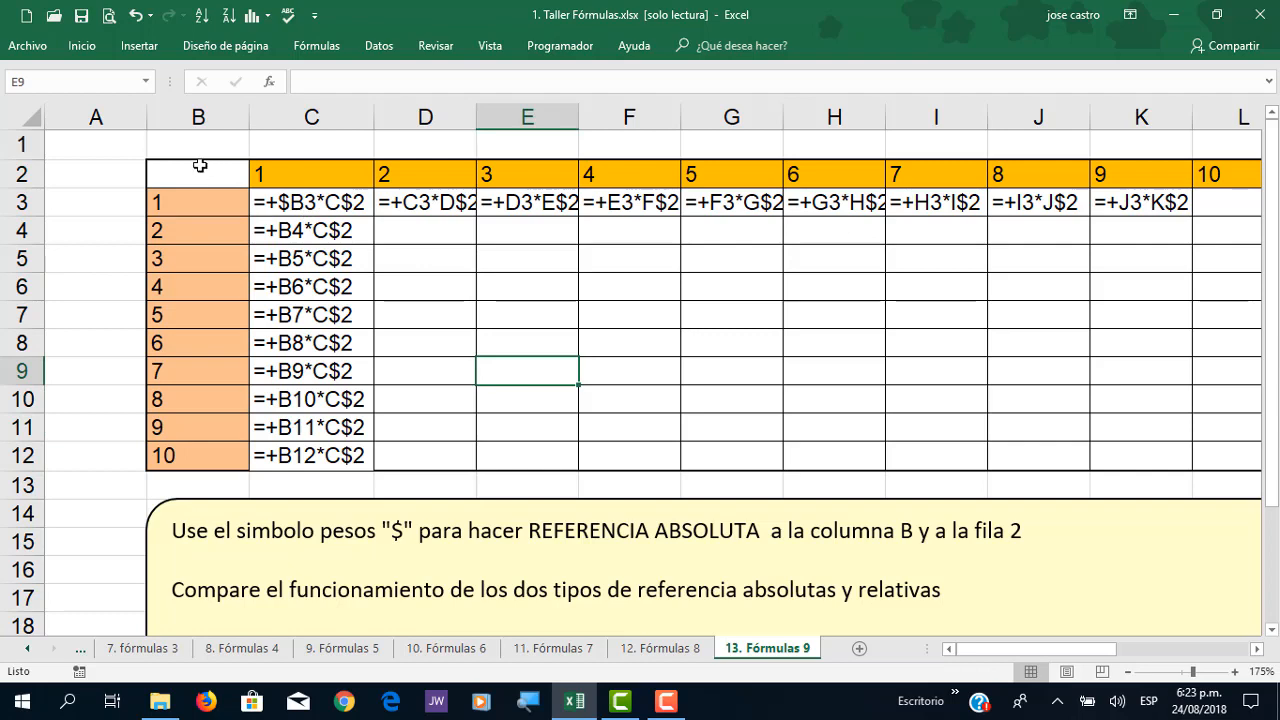
drag(194, 166, 878, 174)
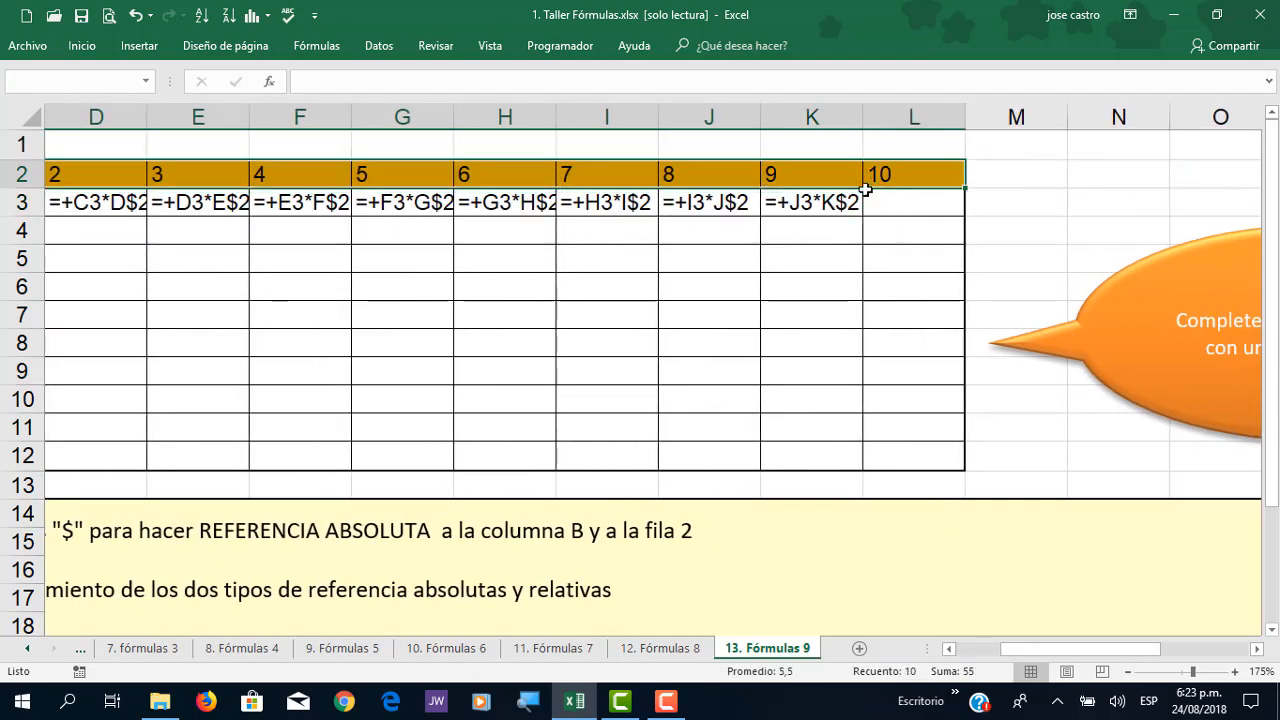
click(949, 649)
click(949, 650)
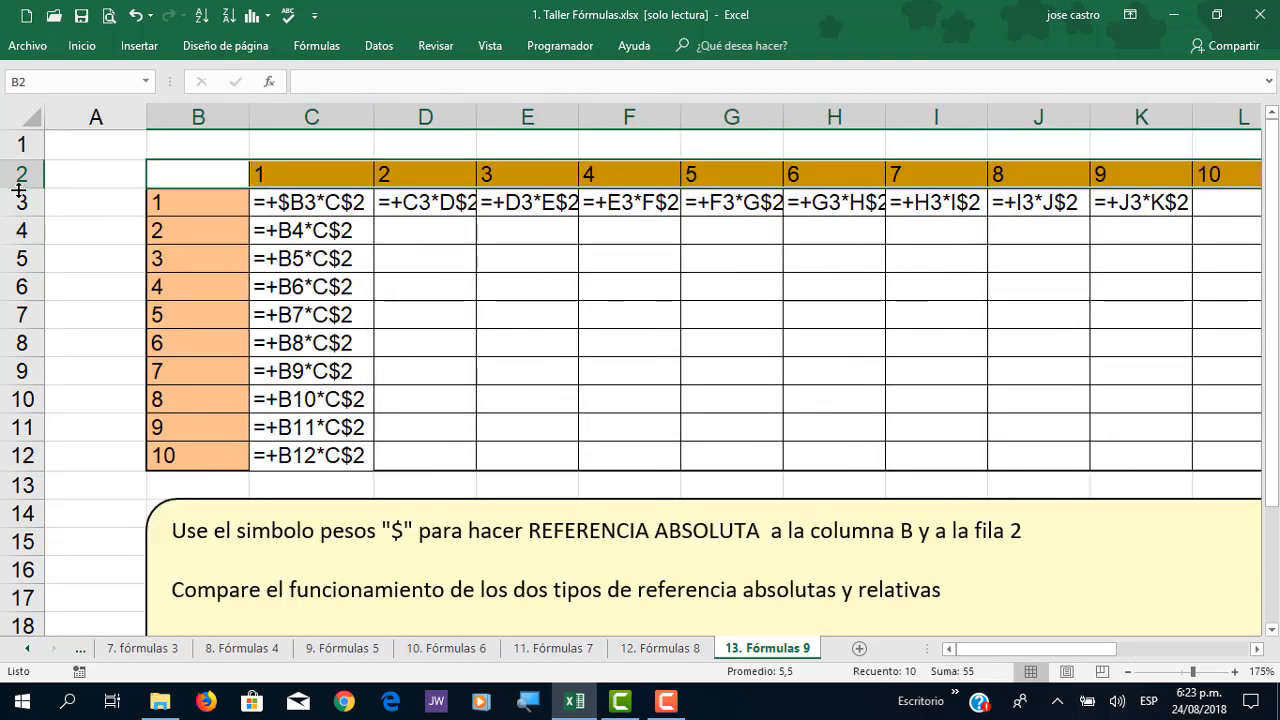
Step: Fill the C3 formula through the whole table to L12 and autofit the width of column L
double_click(311, 204)
drag(375, 216, 1100, 423)
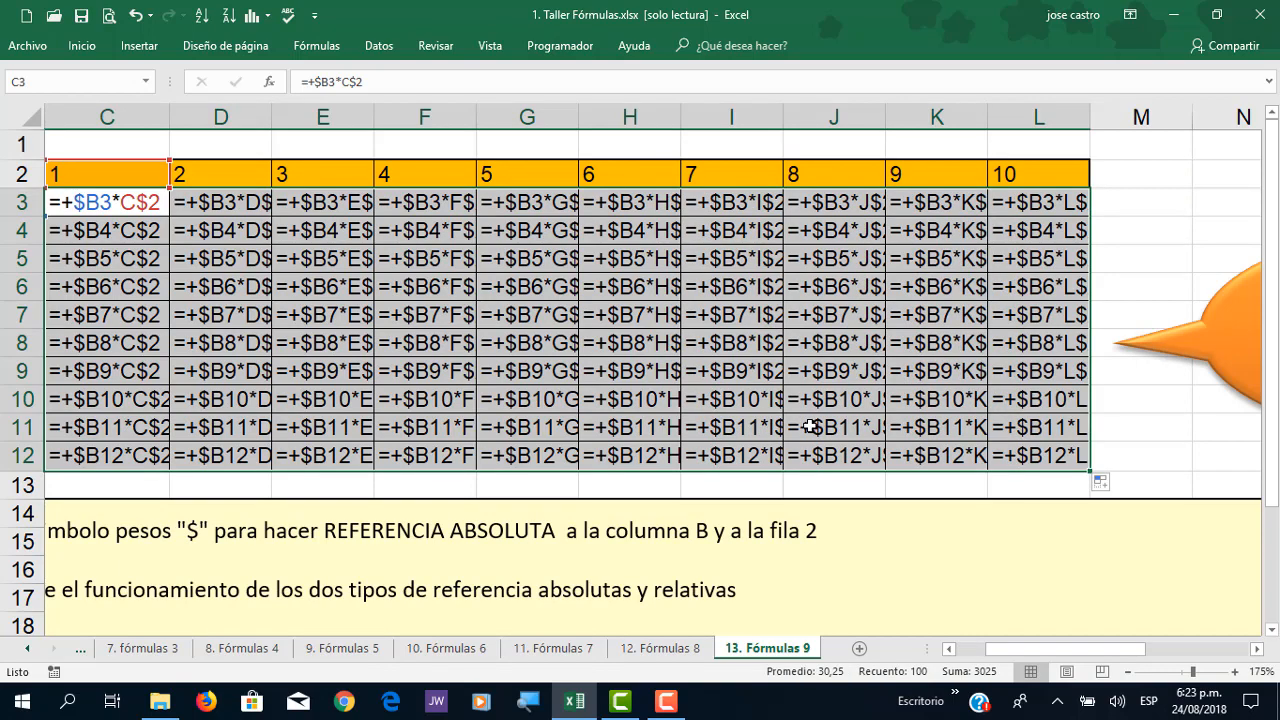
double_click(1094, 117)
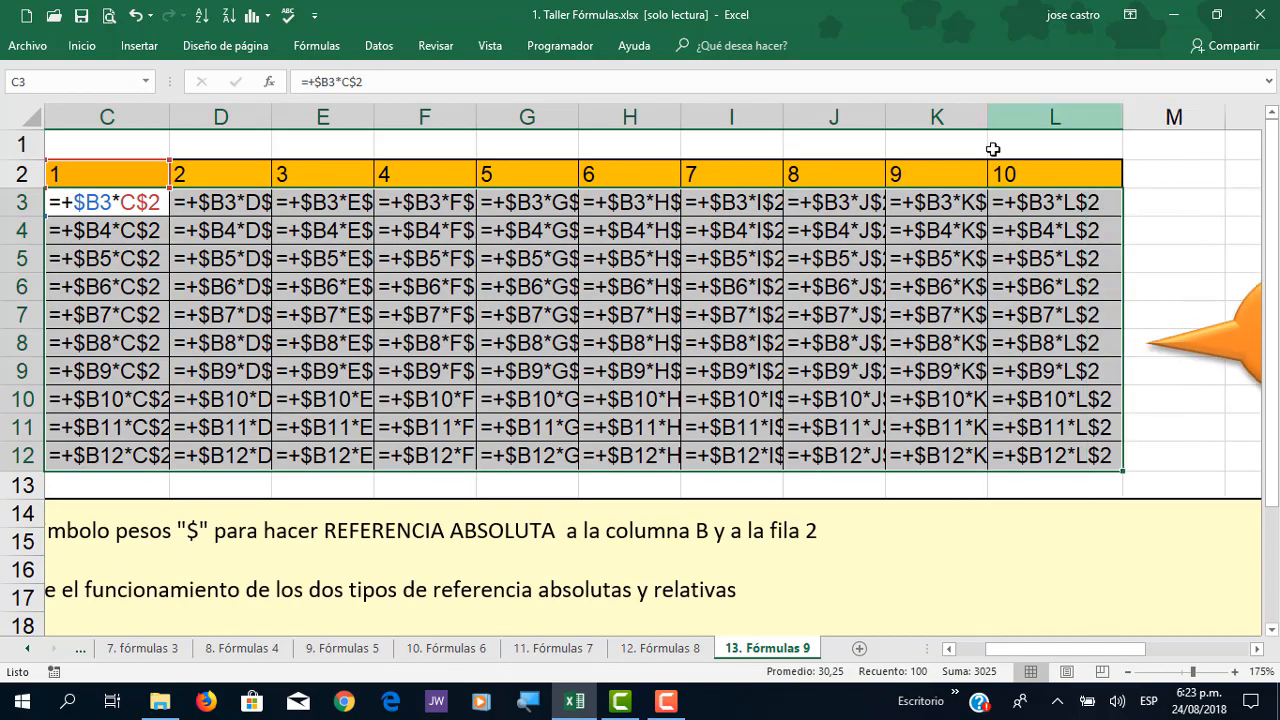
Step: Trace the precedents of cells H8 and J9 to check which header cells each formula multiplies
click(658, 342)
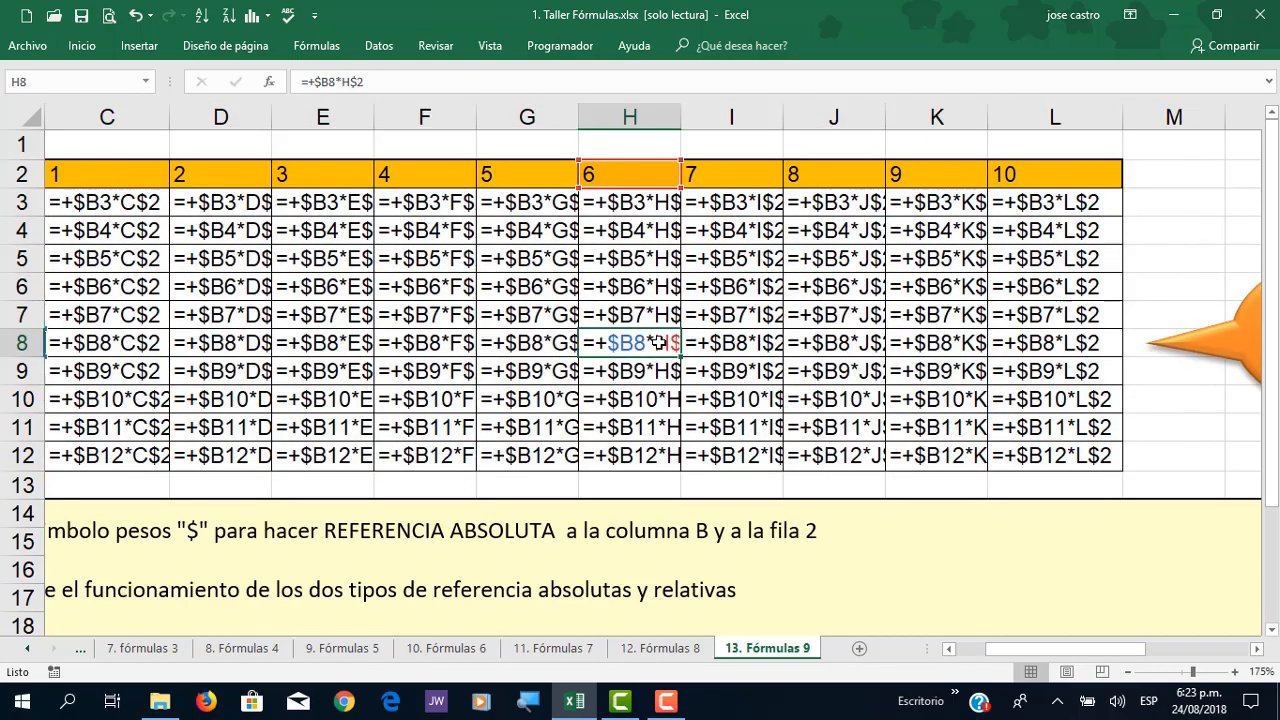
scroll(658, 342, down, 1)
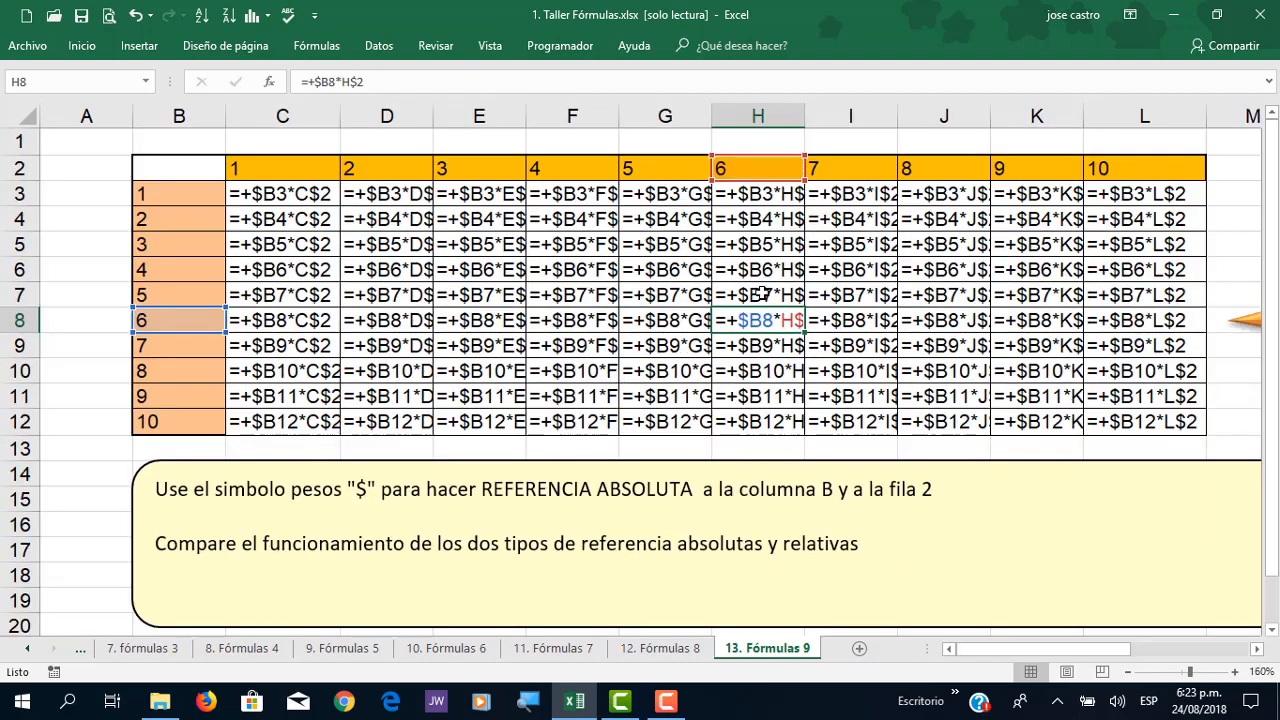
click(305, 46)
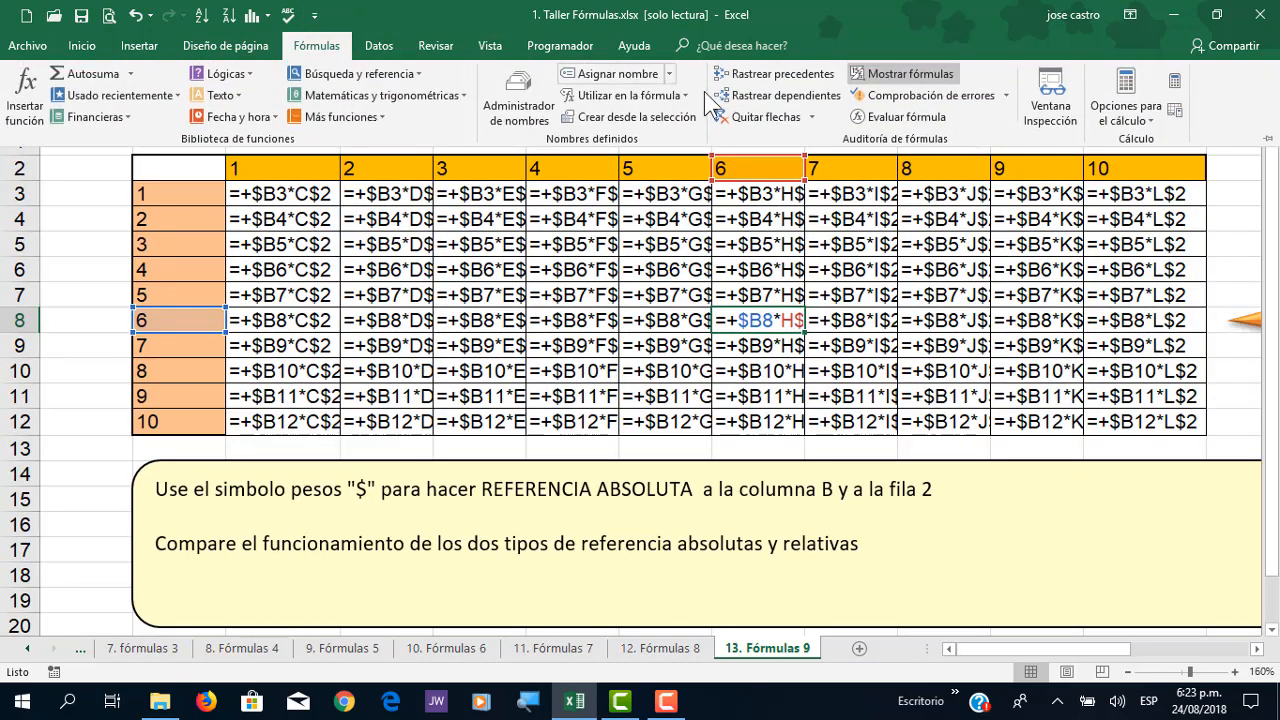
click(734, 84)
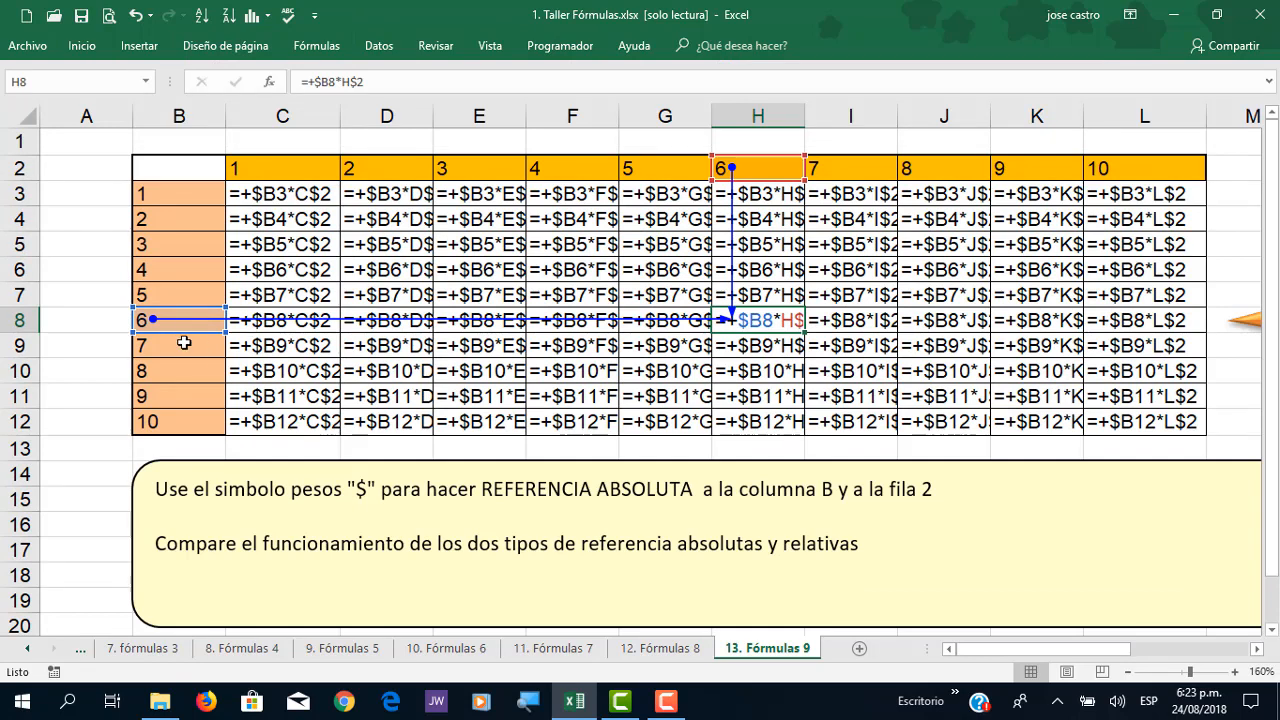
click(940, 347)
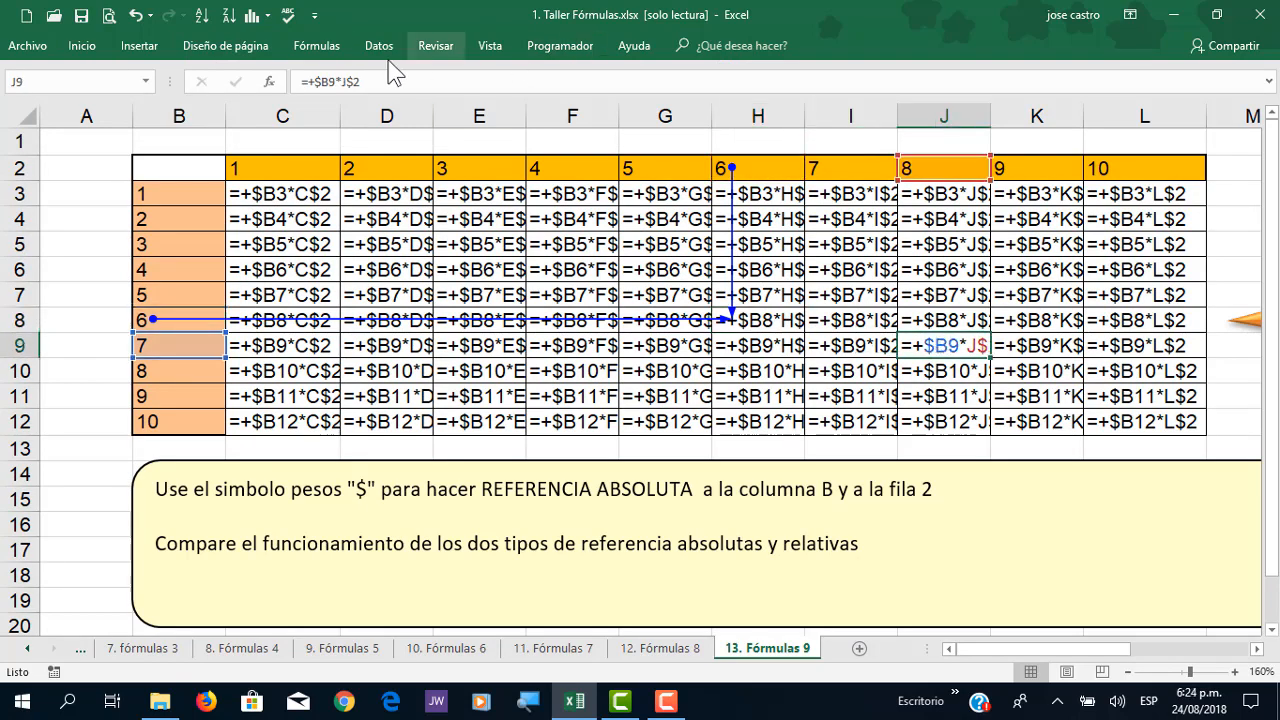
click(290, 42)
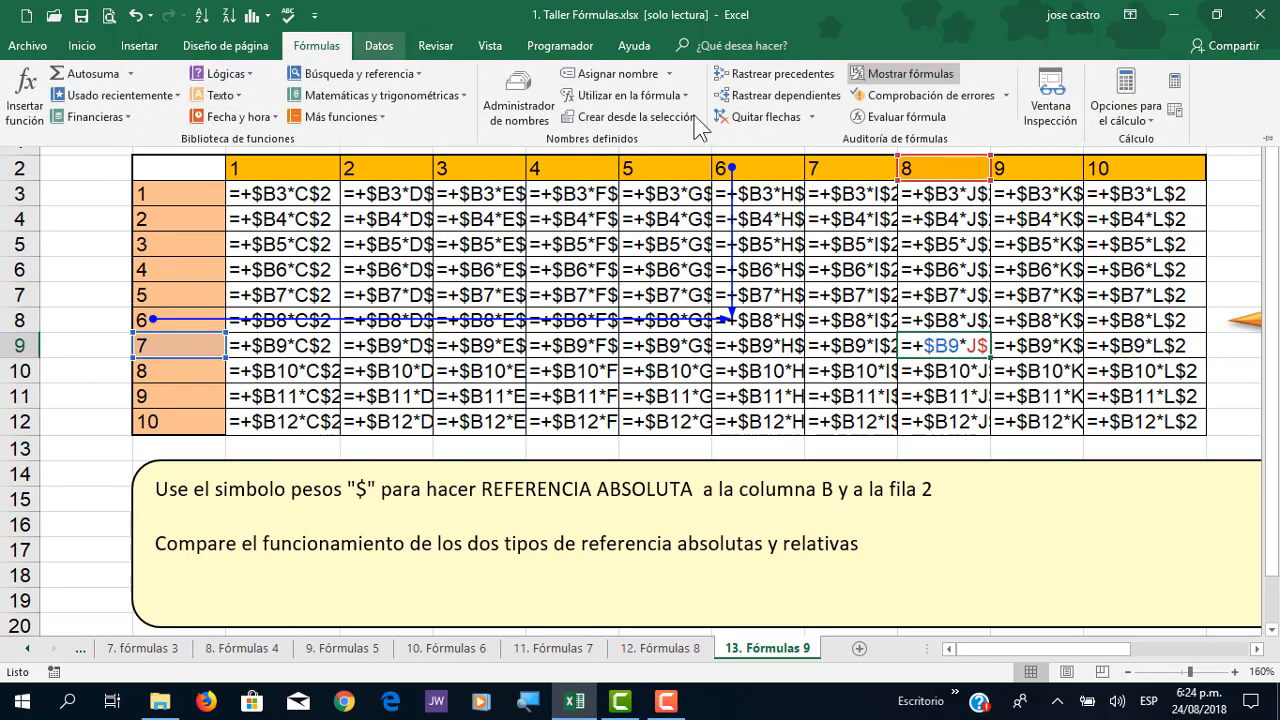
click(738, 82)
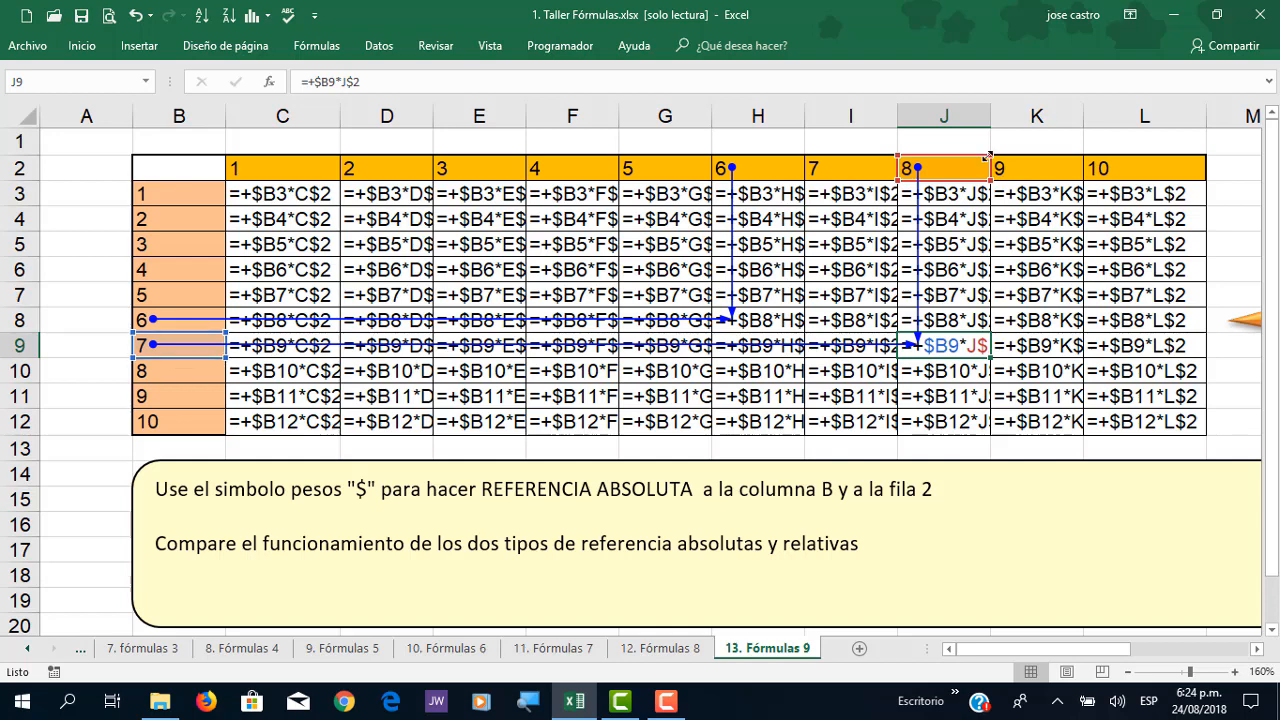
Step: Trace the precedents of cells K11 and E5 to check their references to column B and row 2
click(1066, 390)
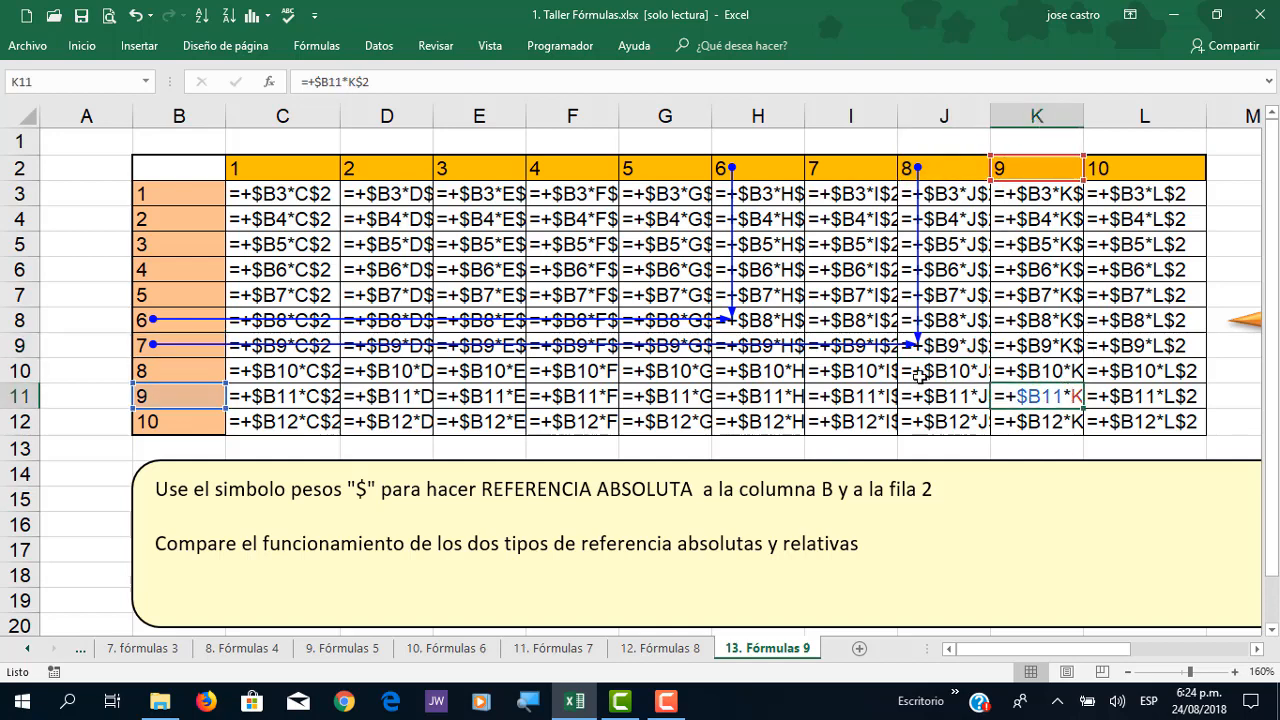
click(318, 48)
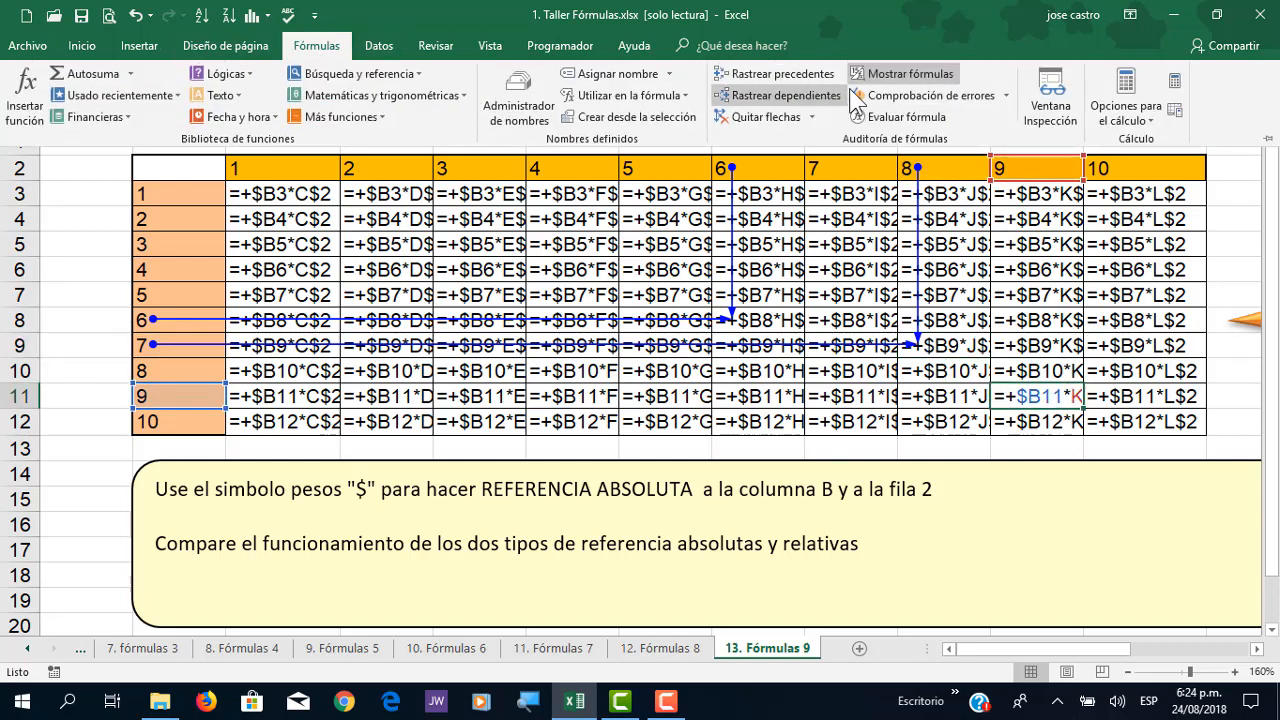
click(778, 74)
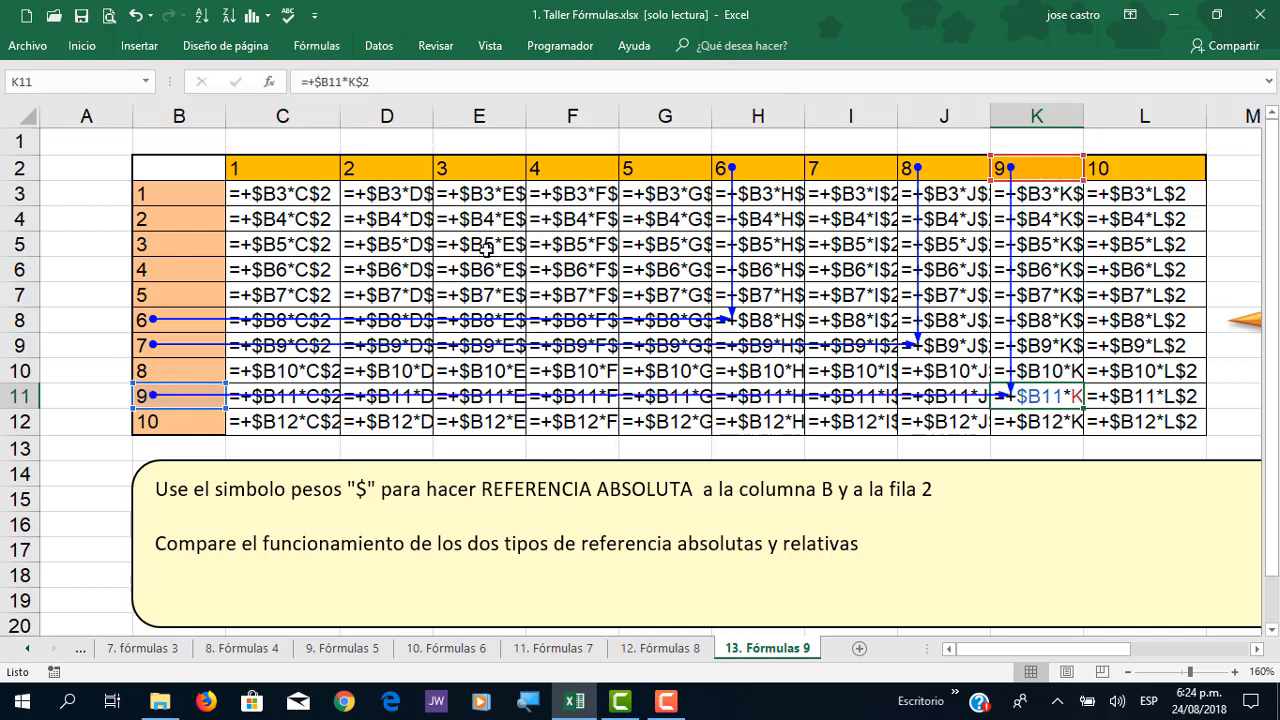
click(485, 249)
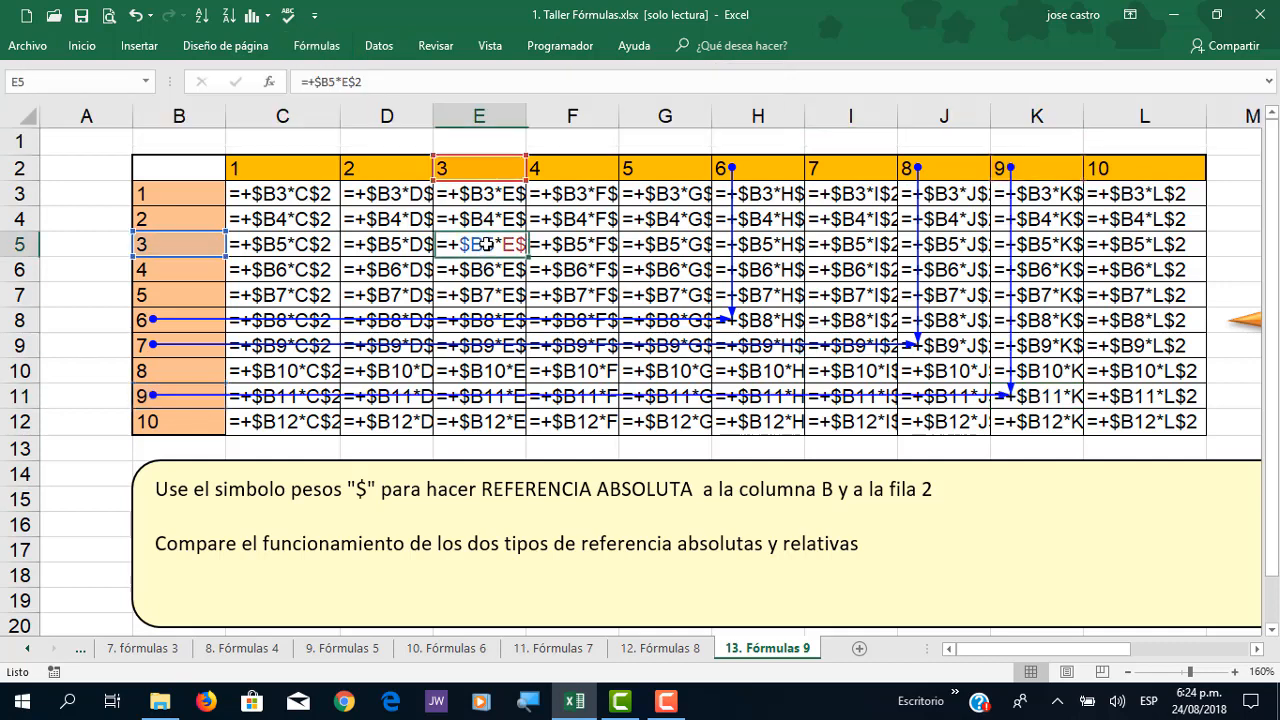
click(318, 50)
click(765, 78)
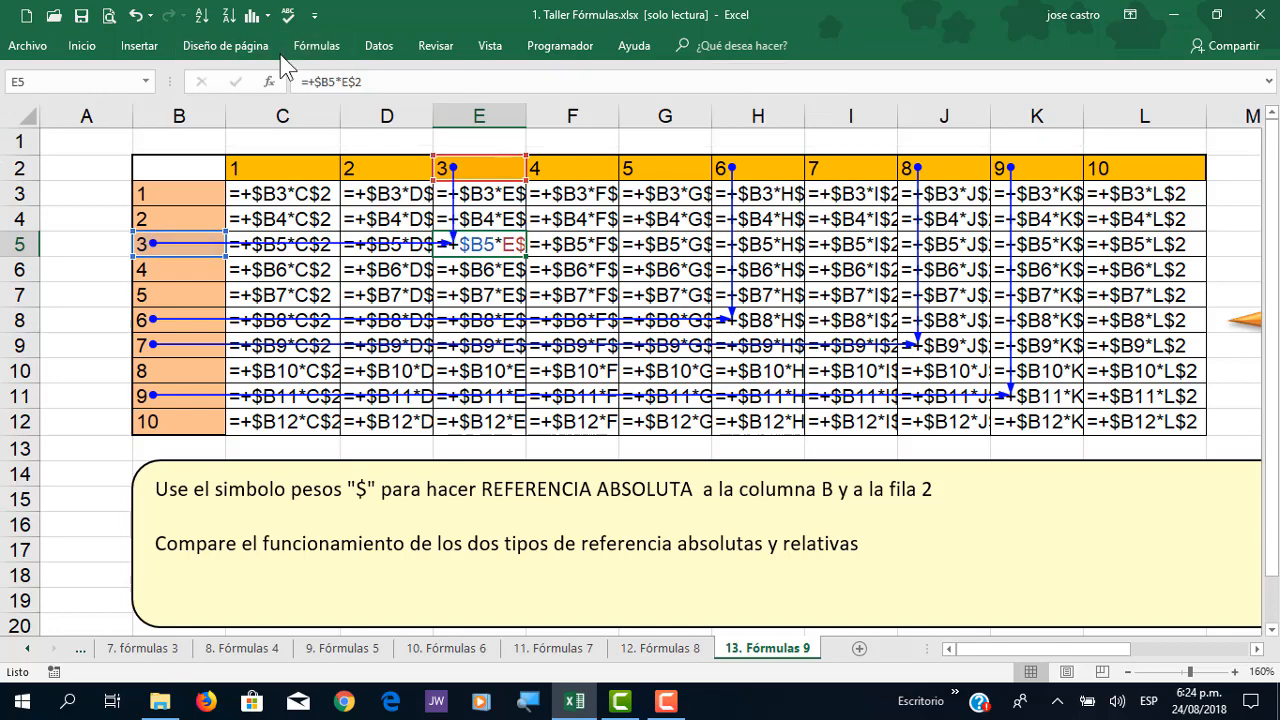
Step: Turn off the display of formulas so the table shows its results, and review the formula in C3
click(316, 46)
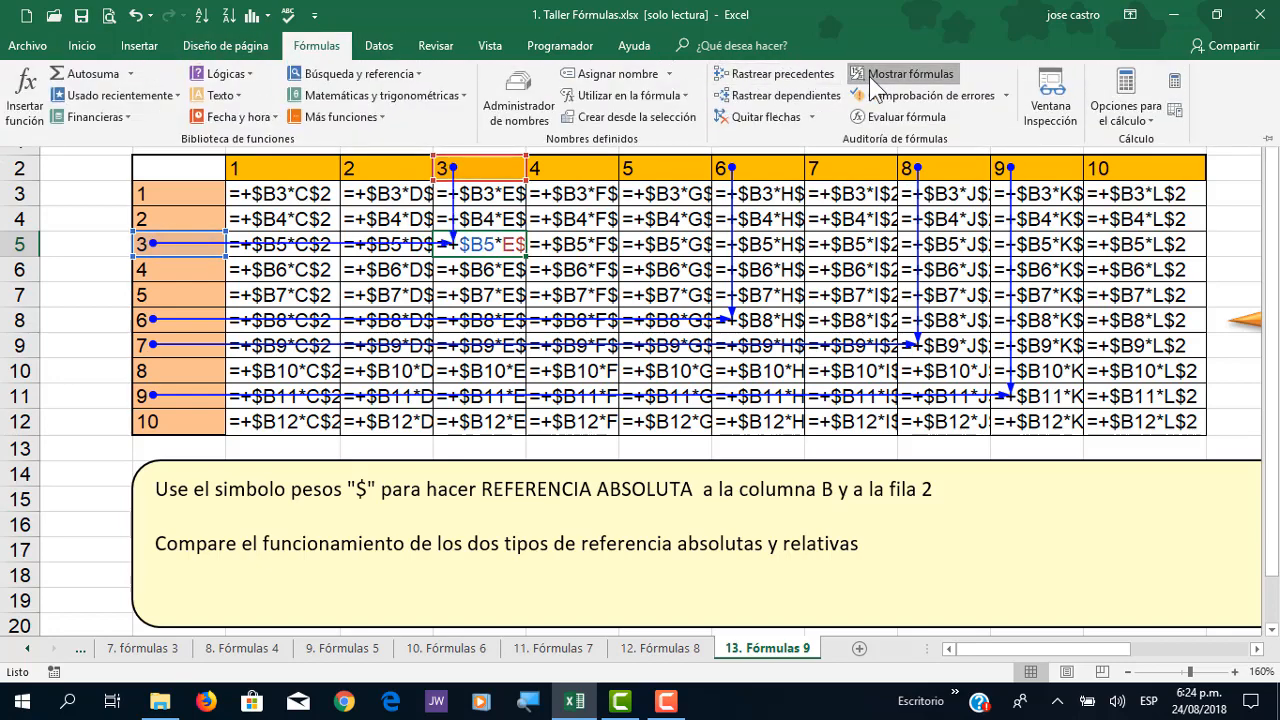
click(872, 80)
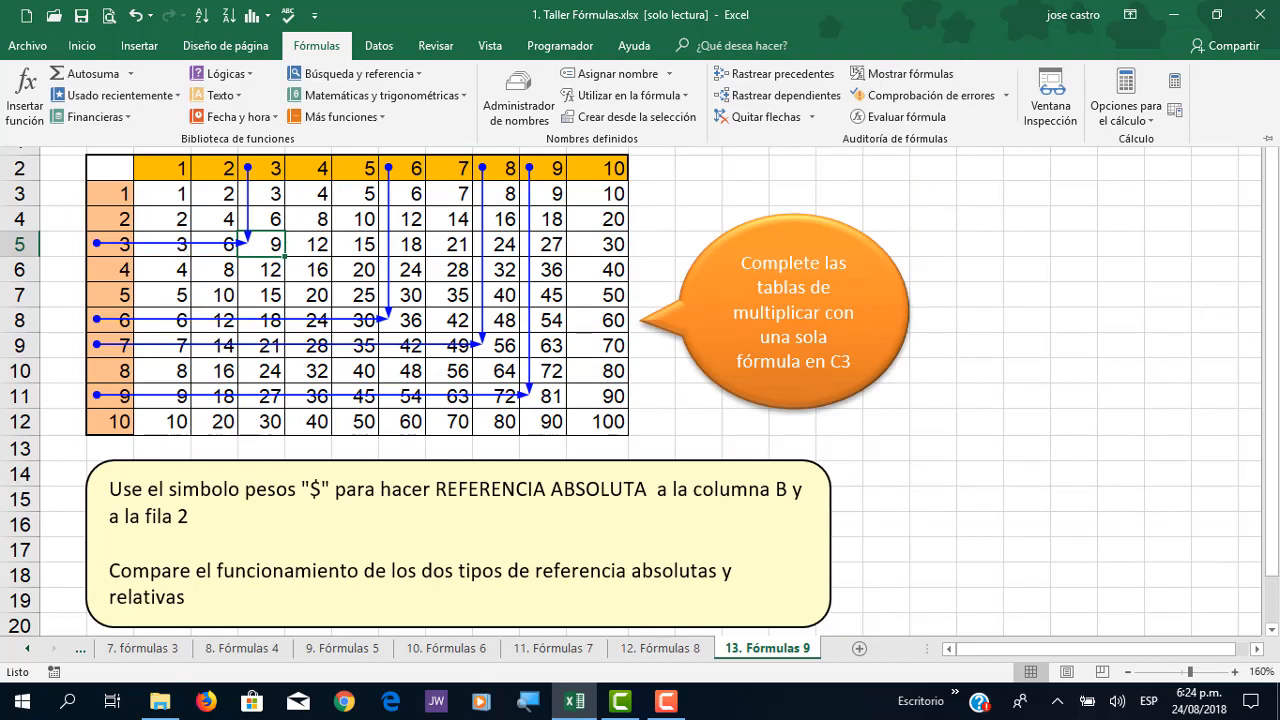
key(ctrl+F1)
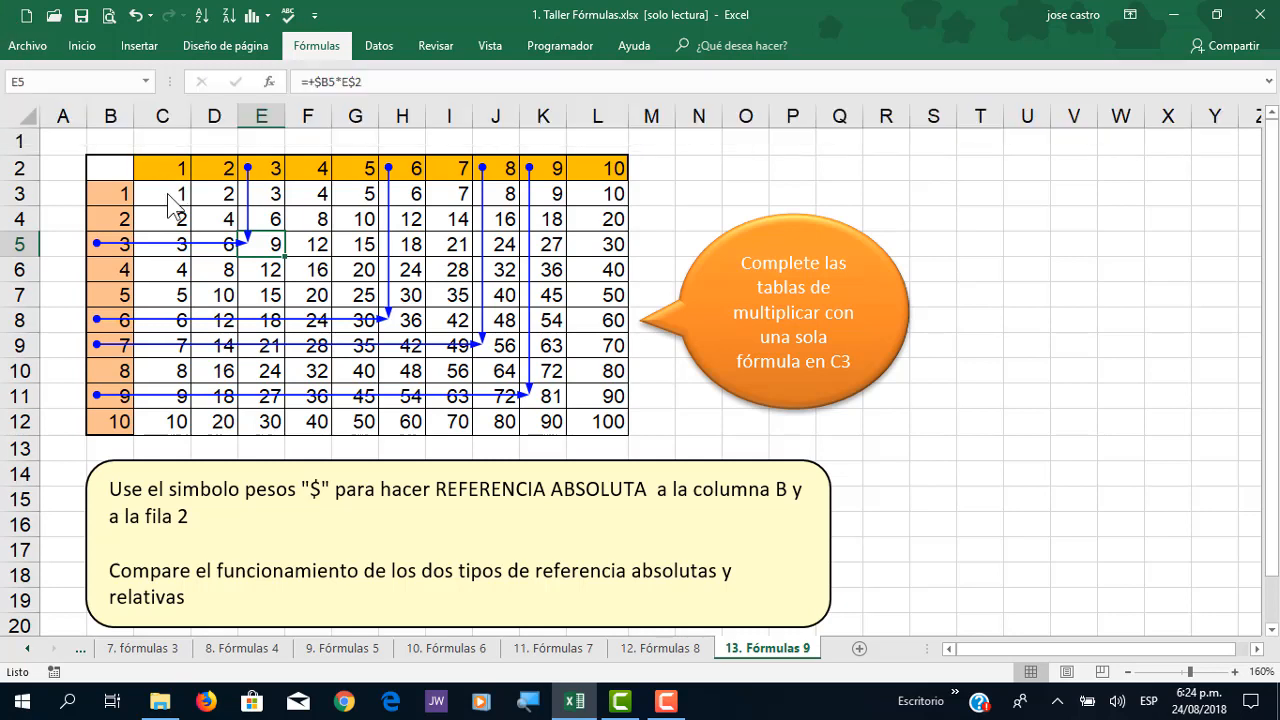
click(167, 194)
double_click(167, 194)
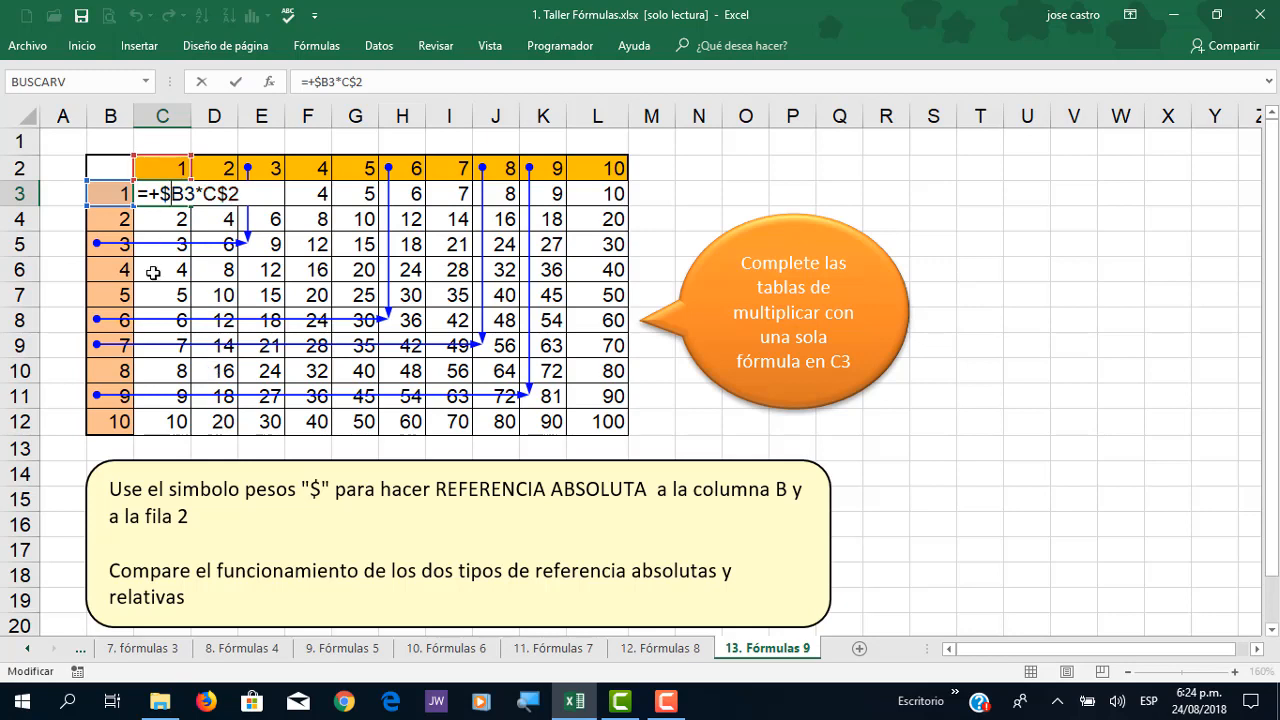
key(Return)
Step: Name the column range B3:B12 rojo and the header range C2:L2 amarillo
drag(104, 200, 112, 410)
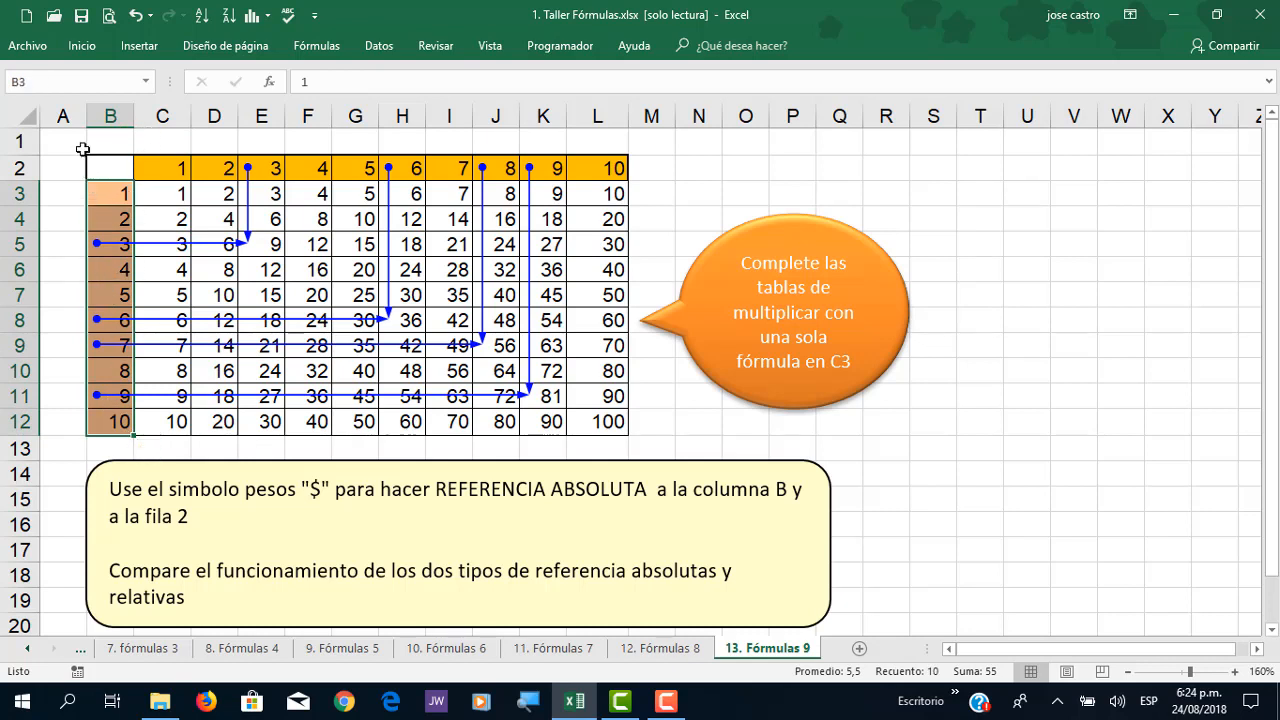
drag(106, 194, 112, 421)
key(Return)
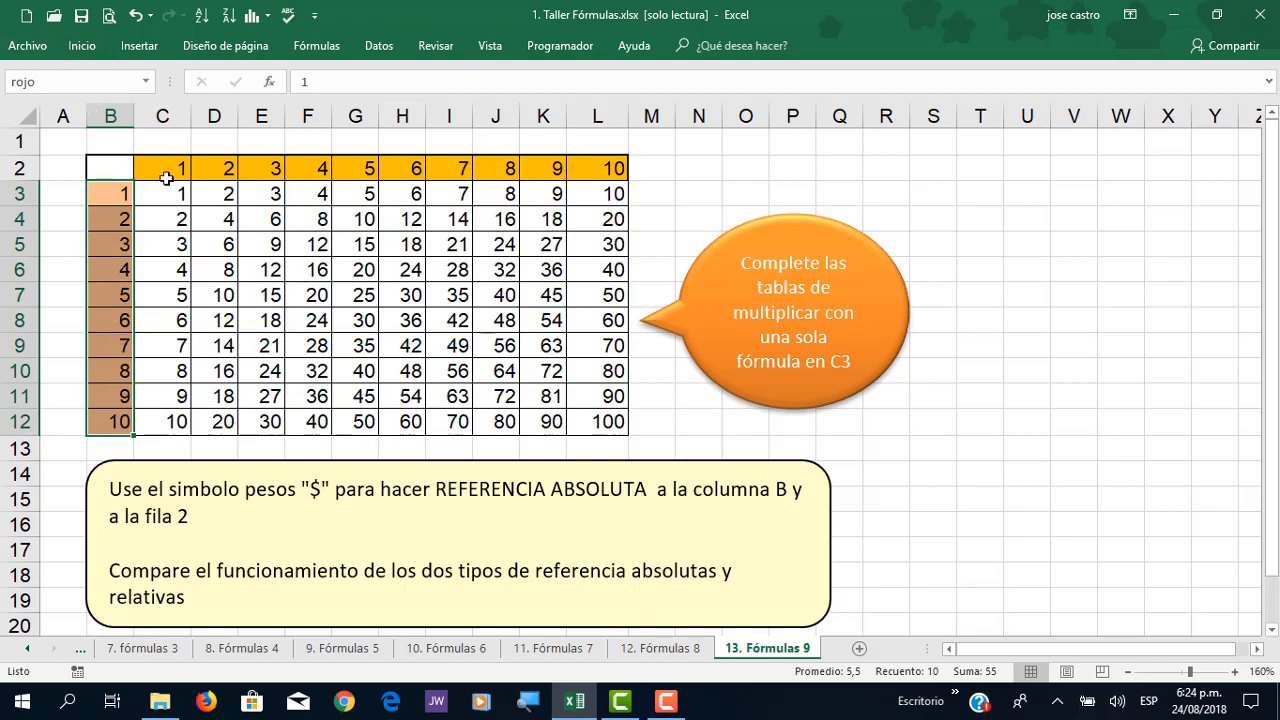
drag(166, 178, 591, 168)
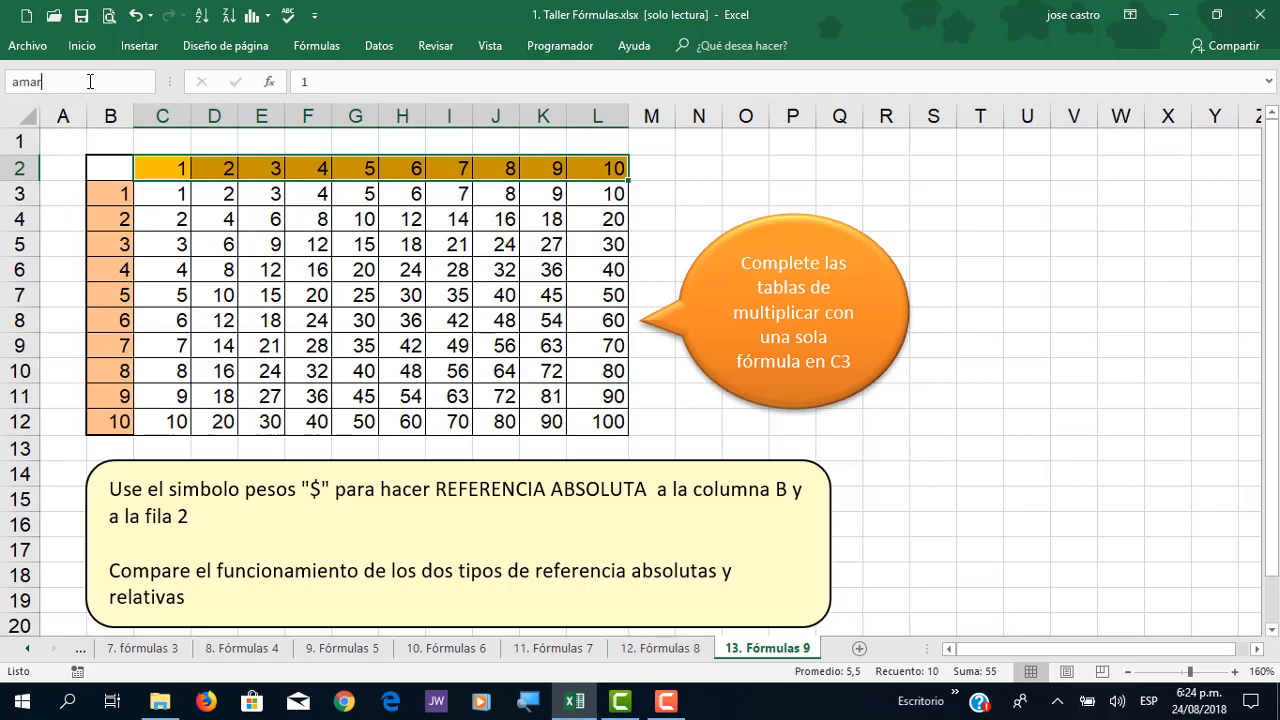
key(Return)
Step: Replace the formula in C3 with the product of the named ranges, +rojo*amarillo
click(164, 195)
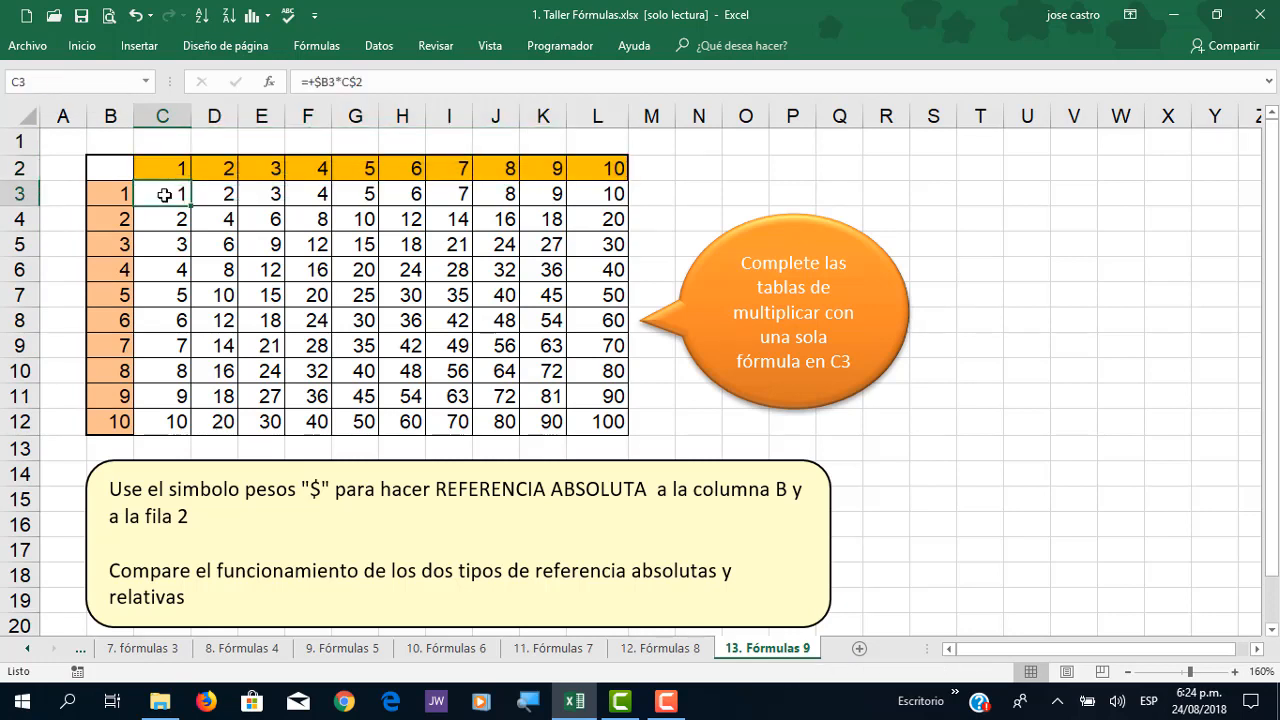
double_click(164, 195)
text(+rojo)
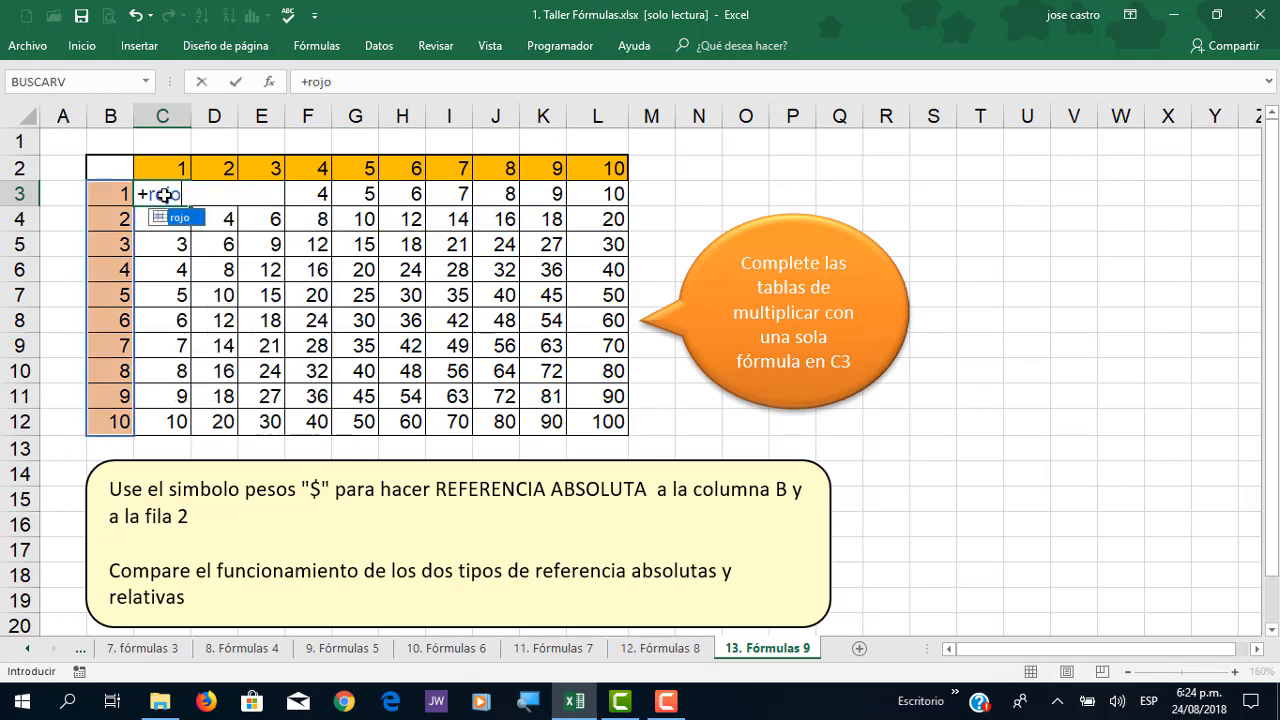
text(*)
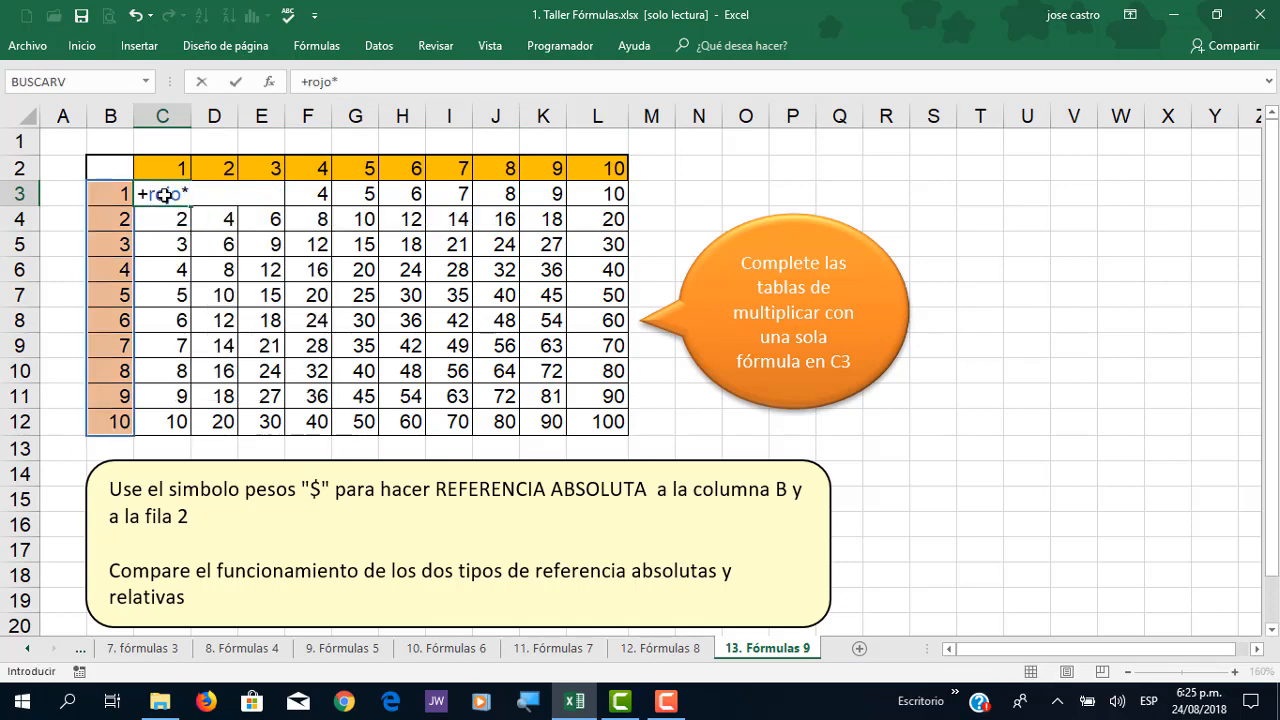
text(amari)
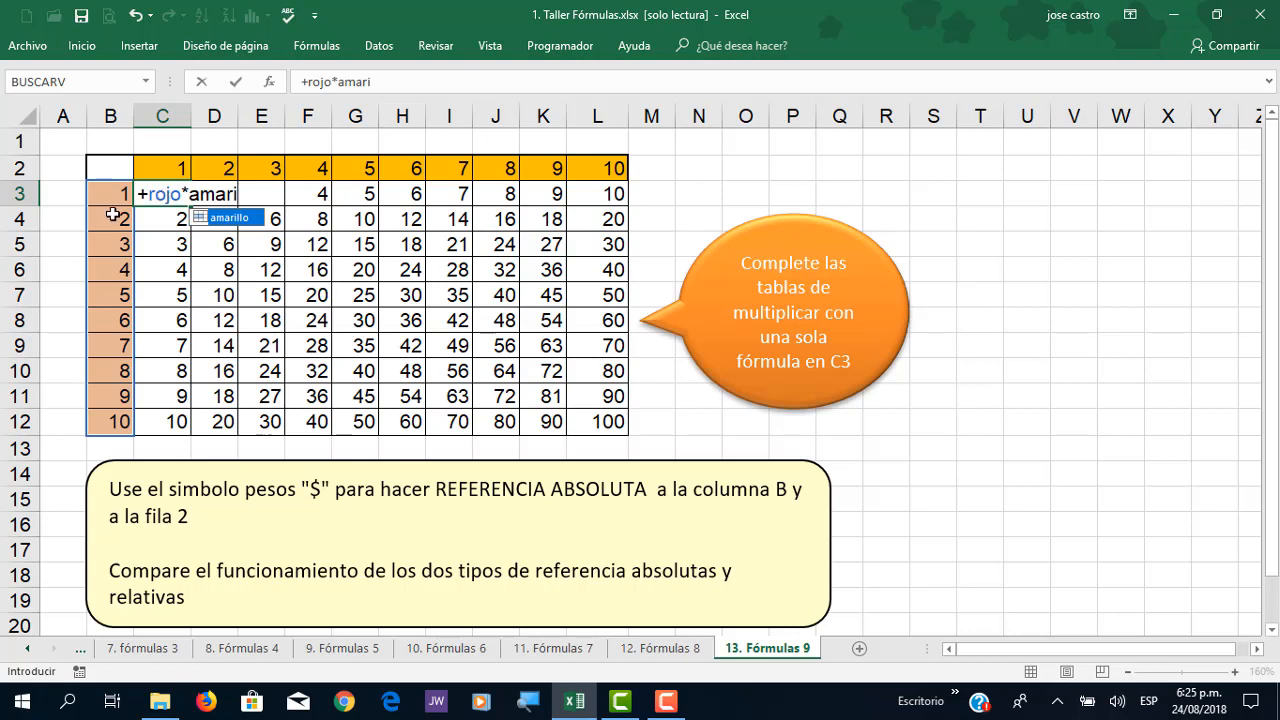
text(llo)
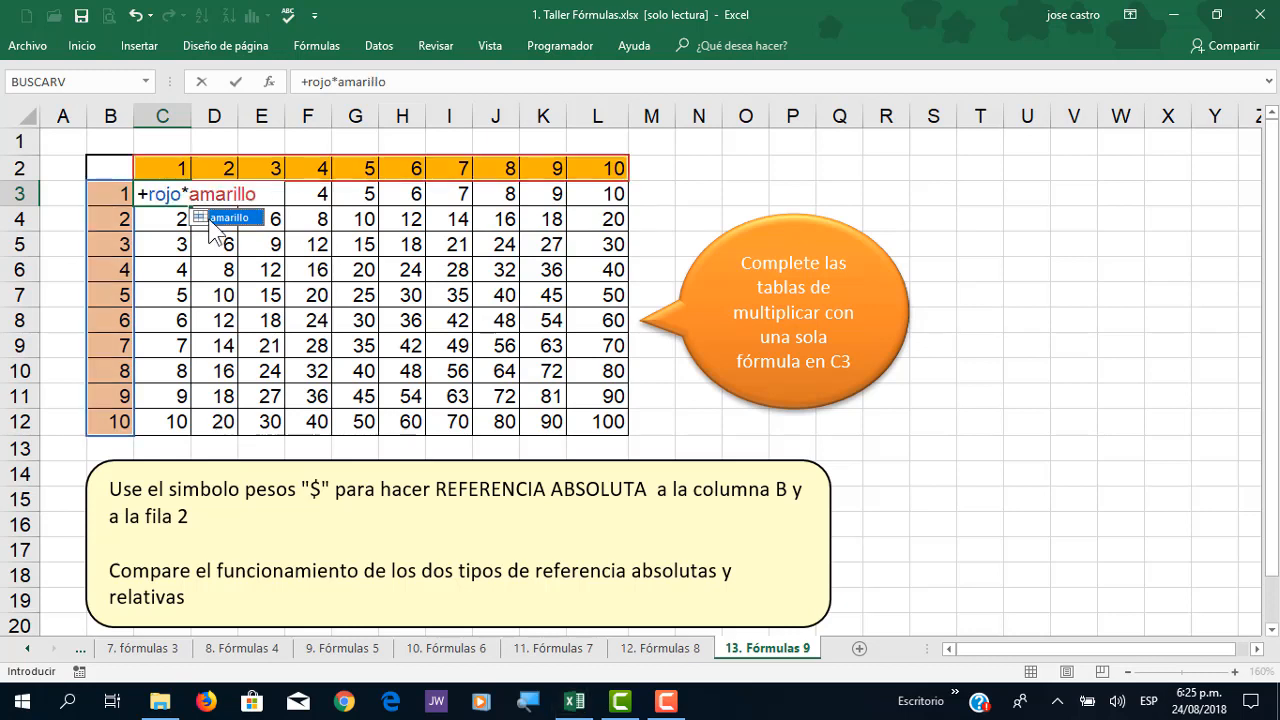